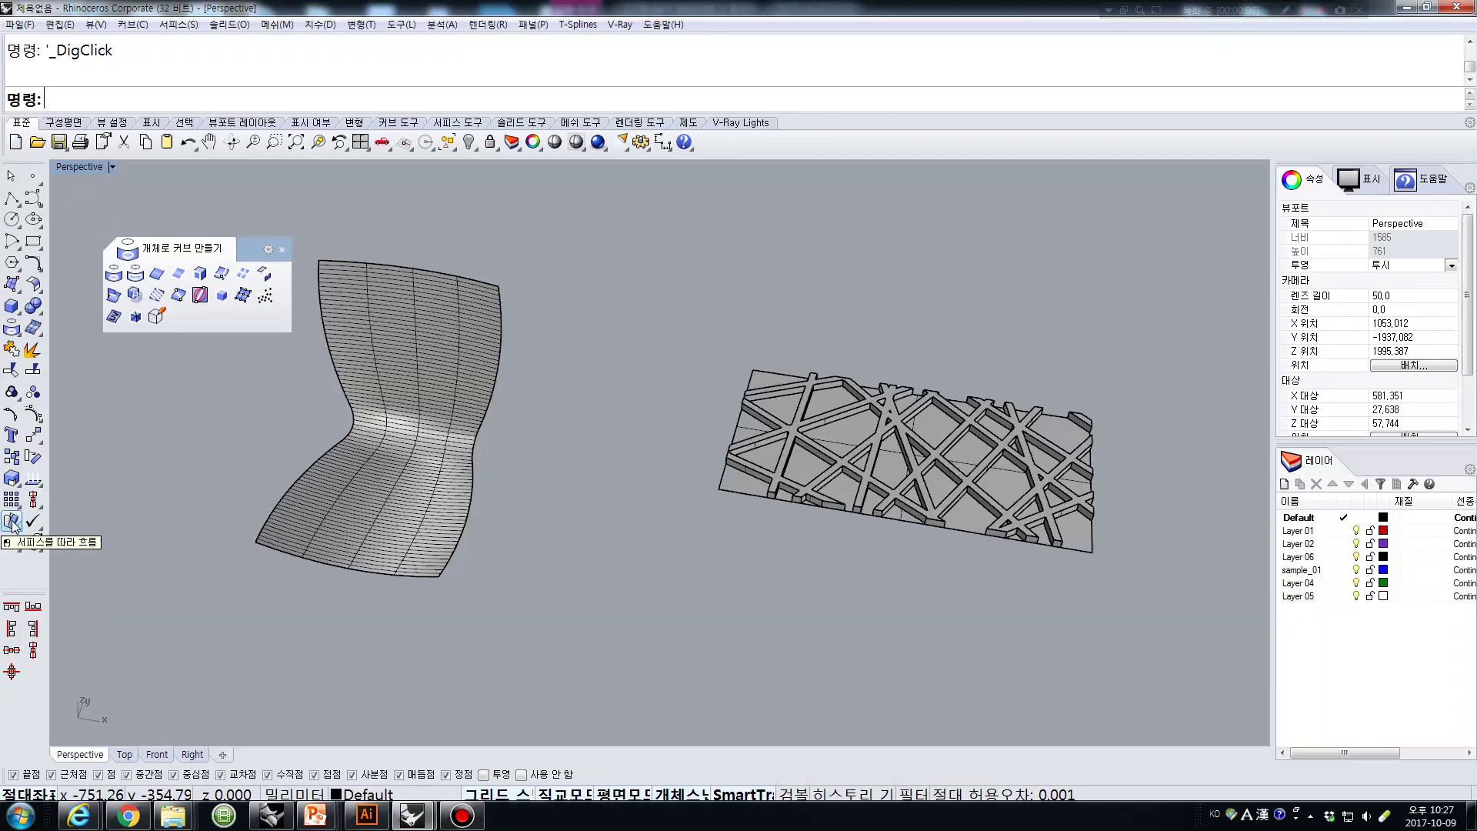
# Flow the extruded lattice bars from the flat base surface onto the curved chair surface, matching the corresponding edges.
pyautogui.click(12, 523)
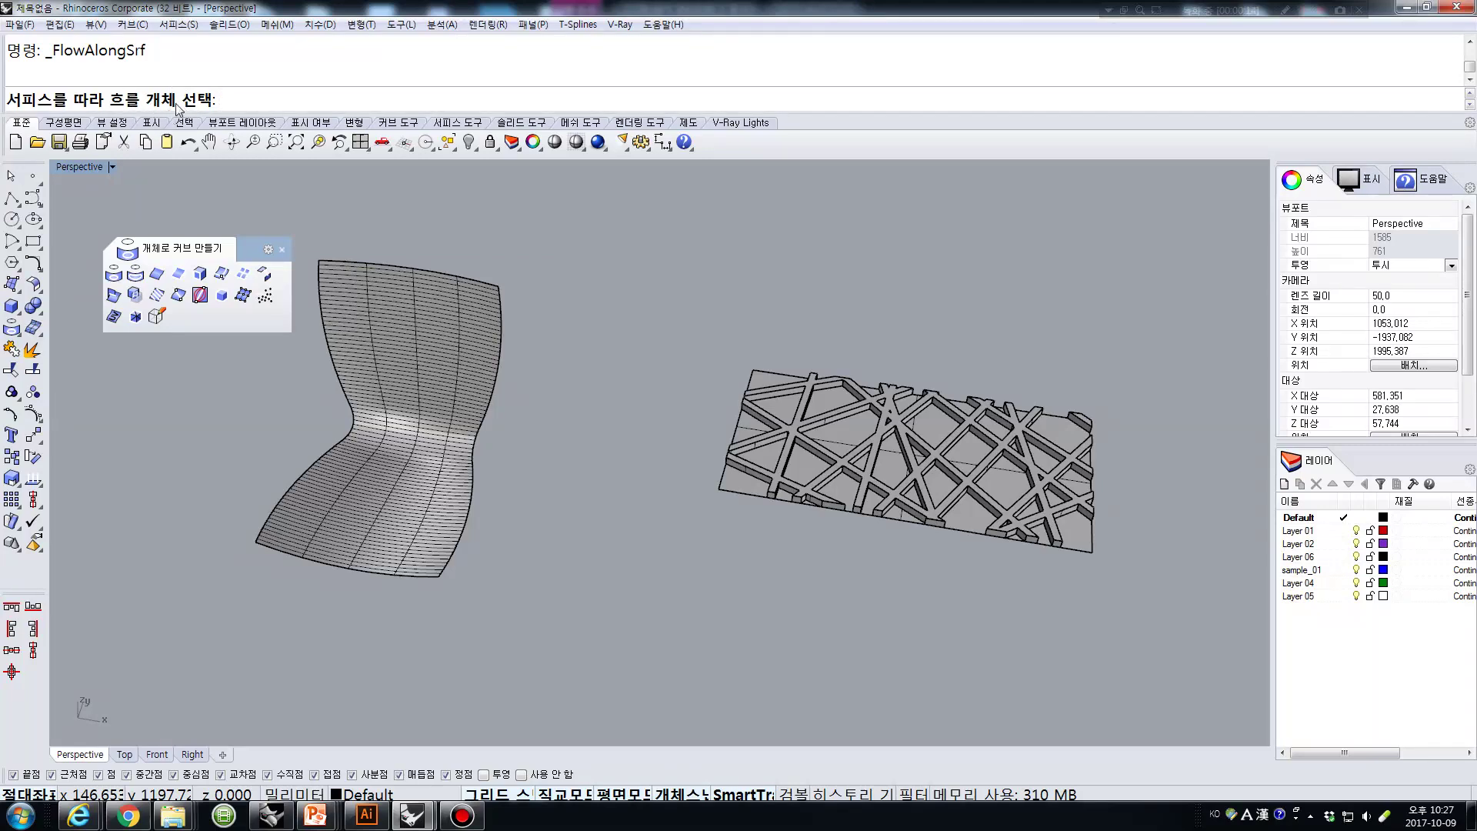
pyautogui.click(1073, 455)
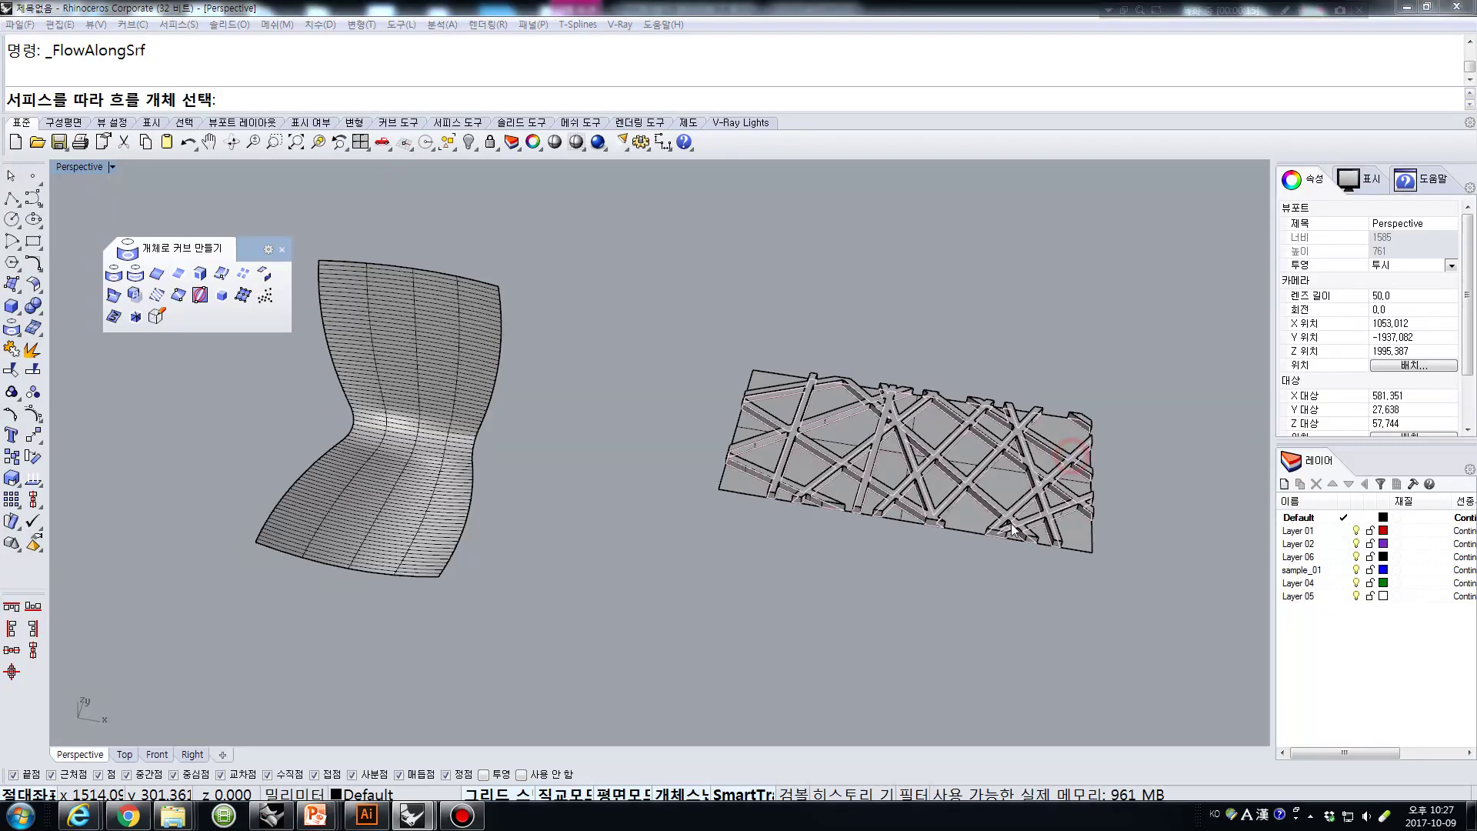
pyautogui.click(1150, 509)
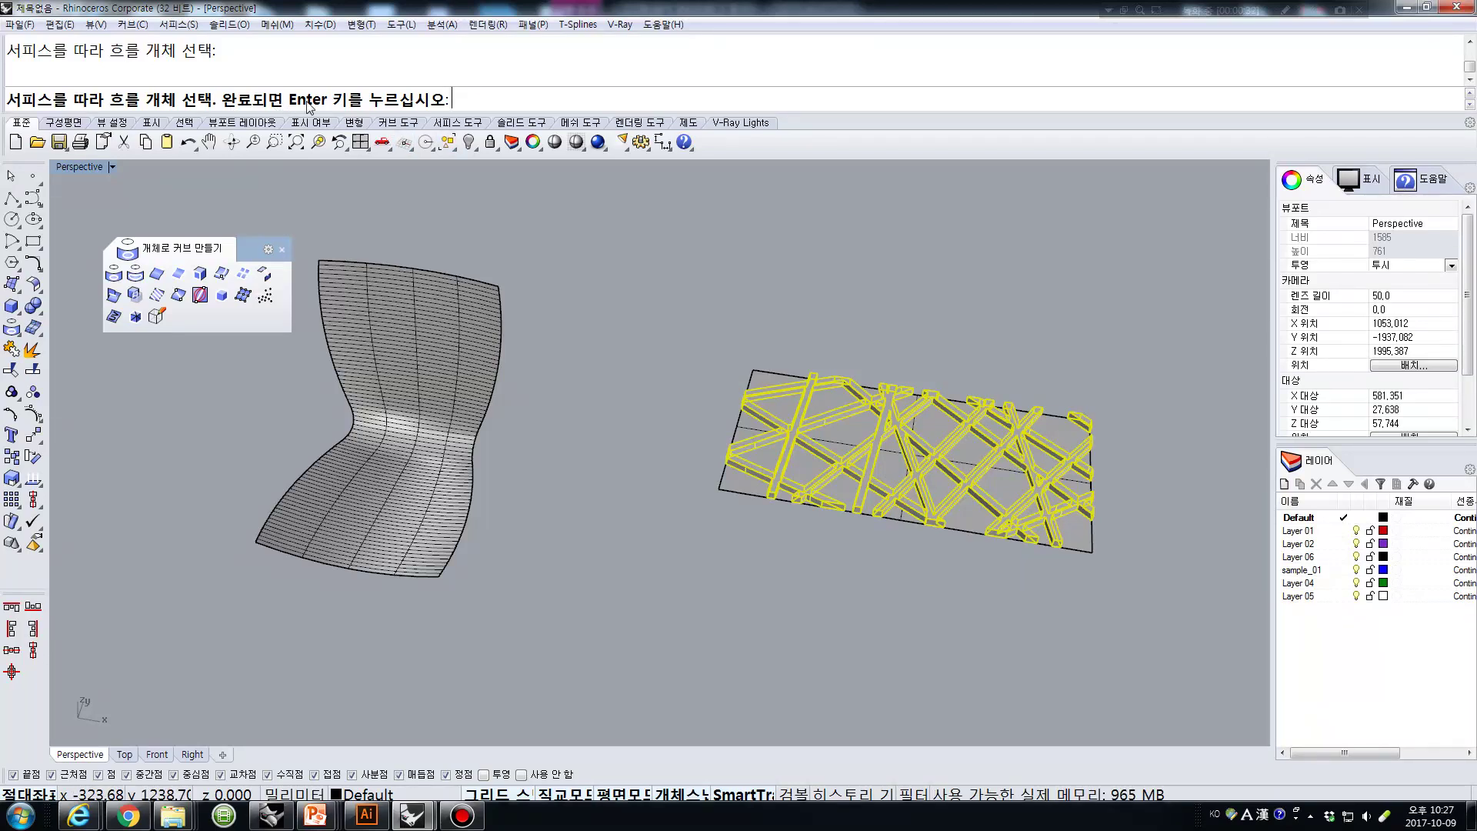
pyautogui.press('Return')
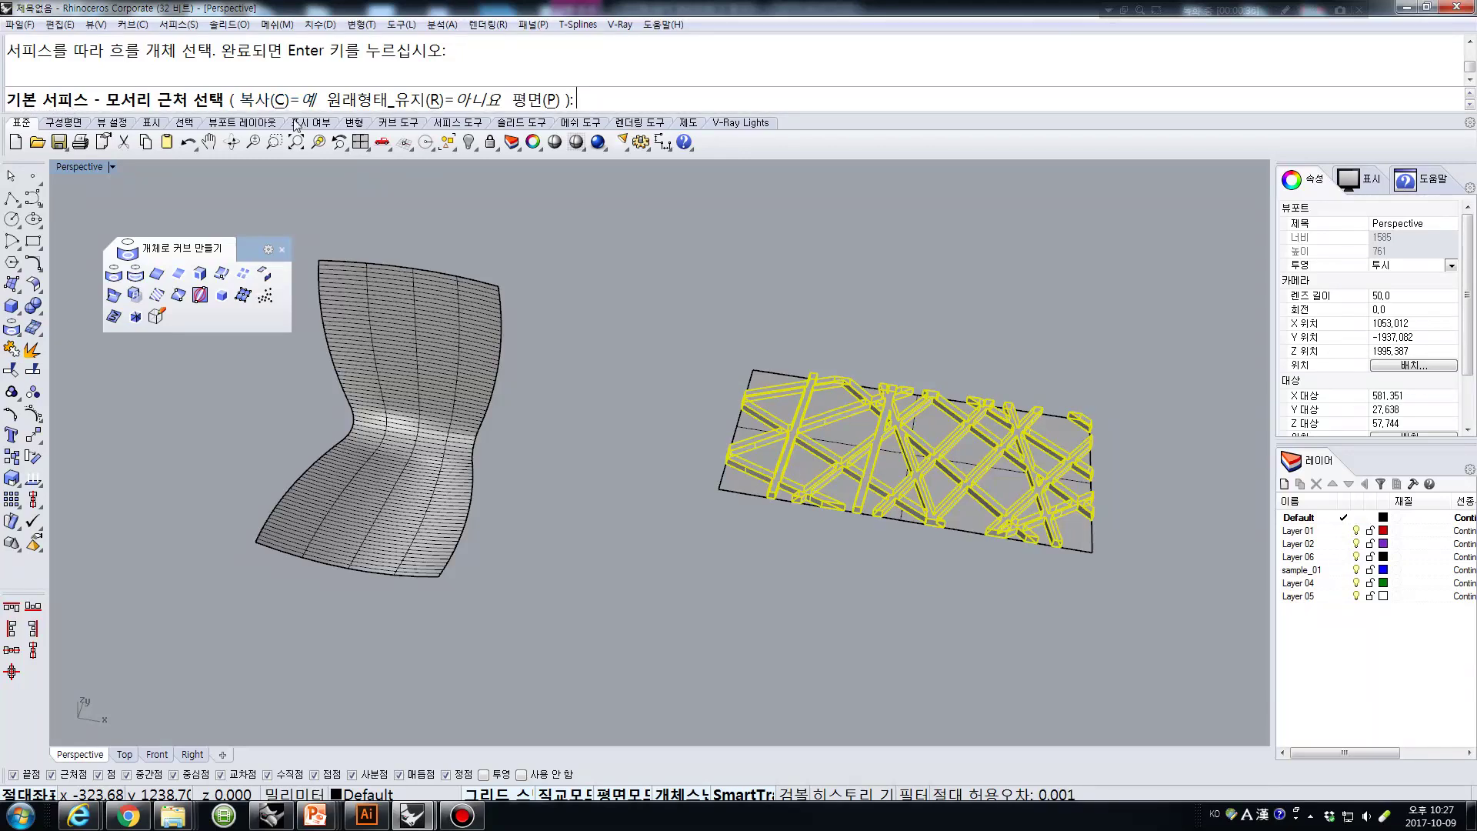
pyautogui.click(721, 478)
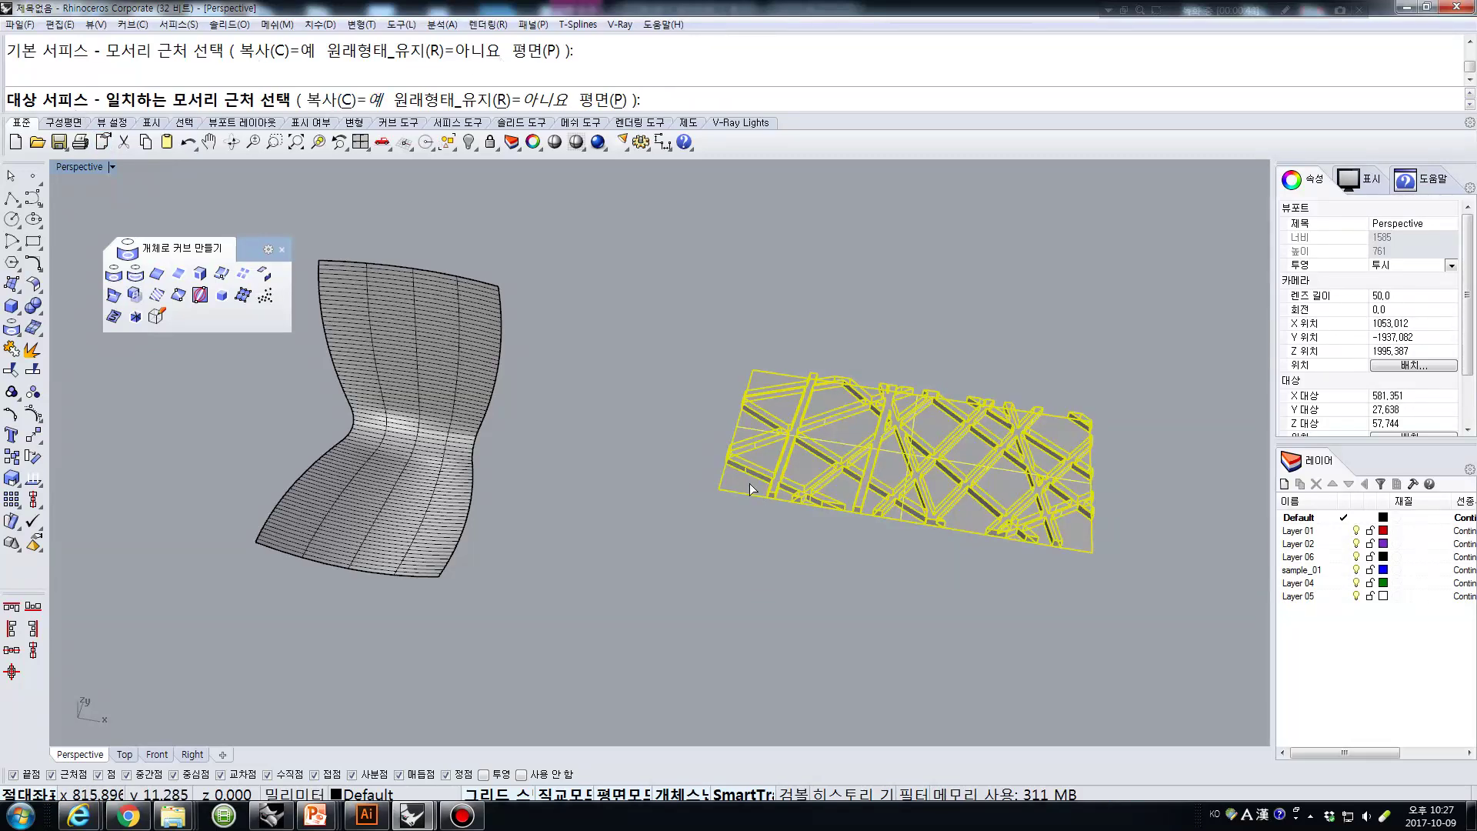
pyautogui.click(420, 308)
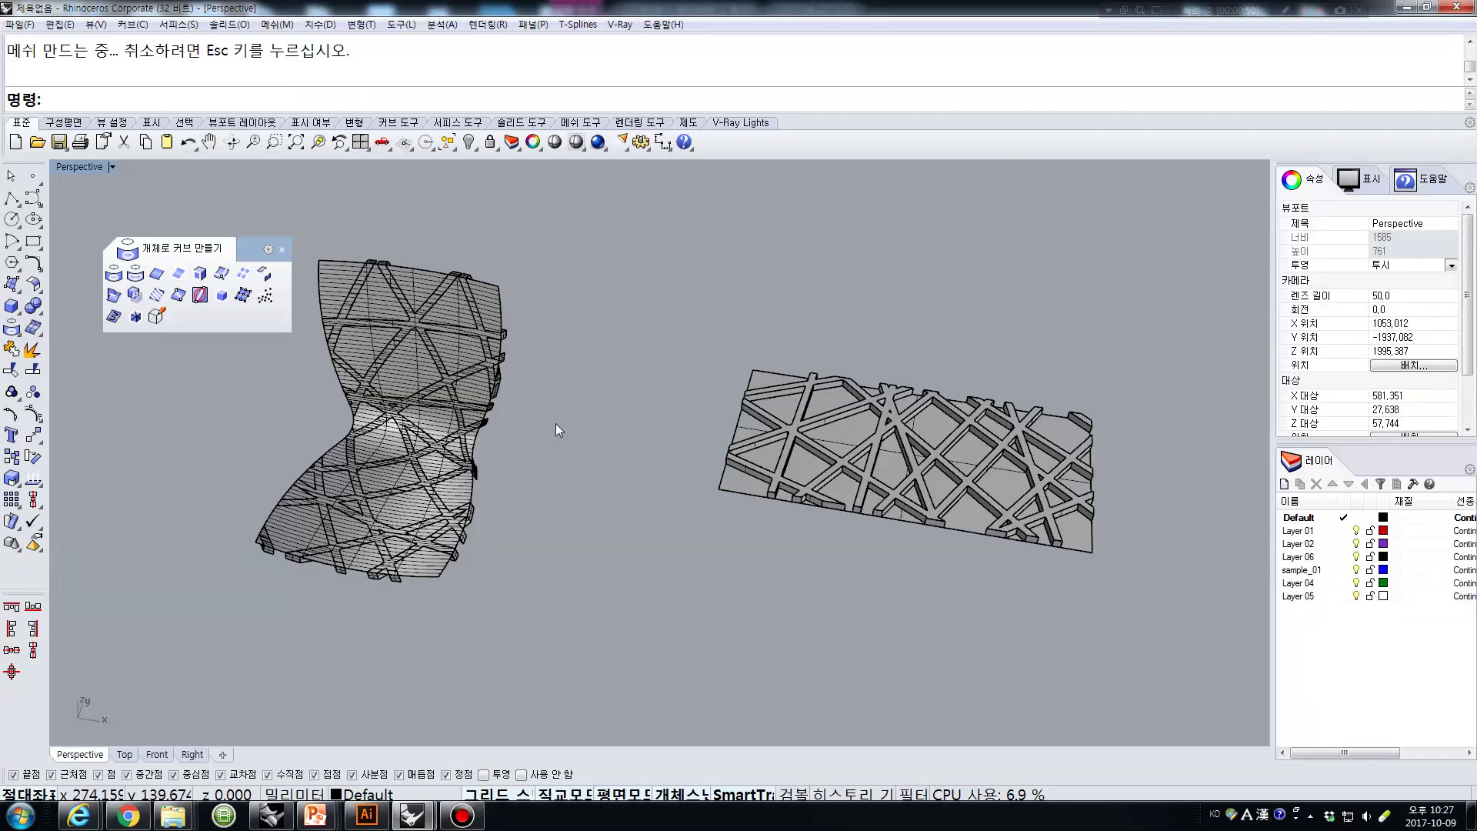
pyautogui.moveTo(581, 427); pyautogui.dragTo(72, 263, button='right')
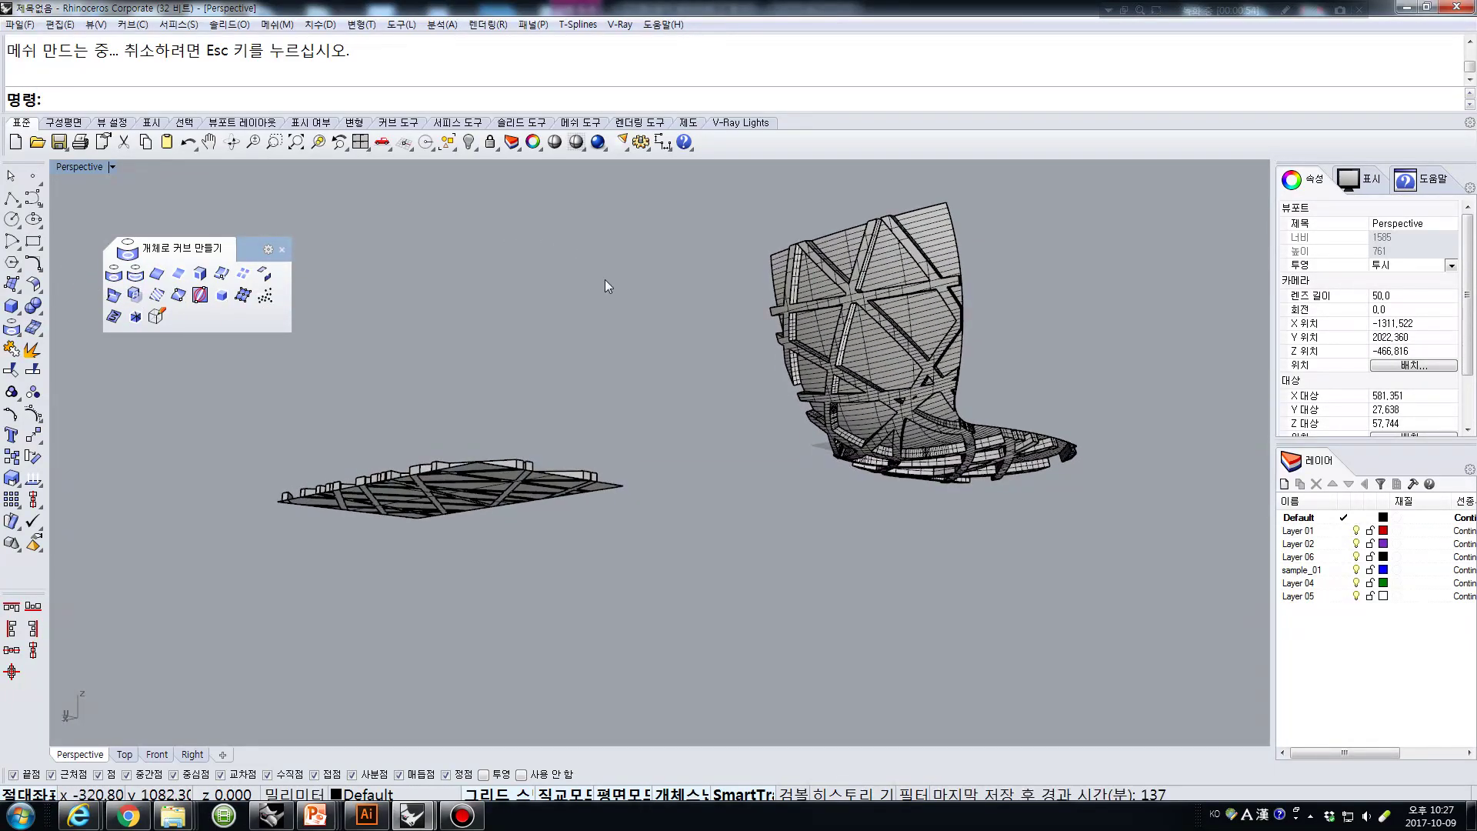
pyautogui.scroll(5, 828, 291)
pyautogui.moveTo(828, 288); pyautogui.dragTo(223, 439, button='right')
pyautogui.scroll(-5, 663, 454)
pyautogui.moveTo(663, 454)
pyautogui.mouseDown(button='right')
pyautogui.moveTo(731, 612)
pyautogui.moveTo(737, 518)
pyautogui.moveTo(653, 436)
pyautogui.mouseUp(button='right')
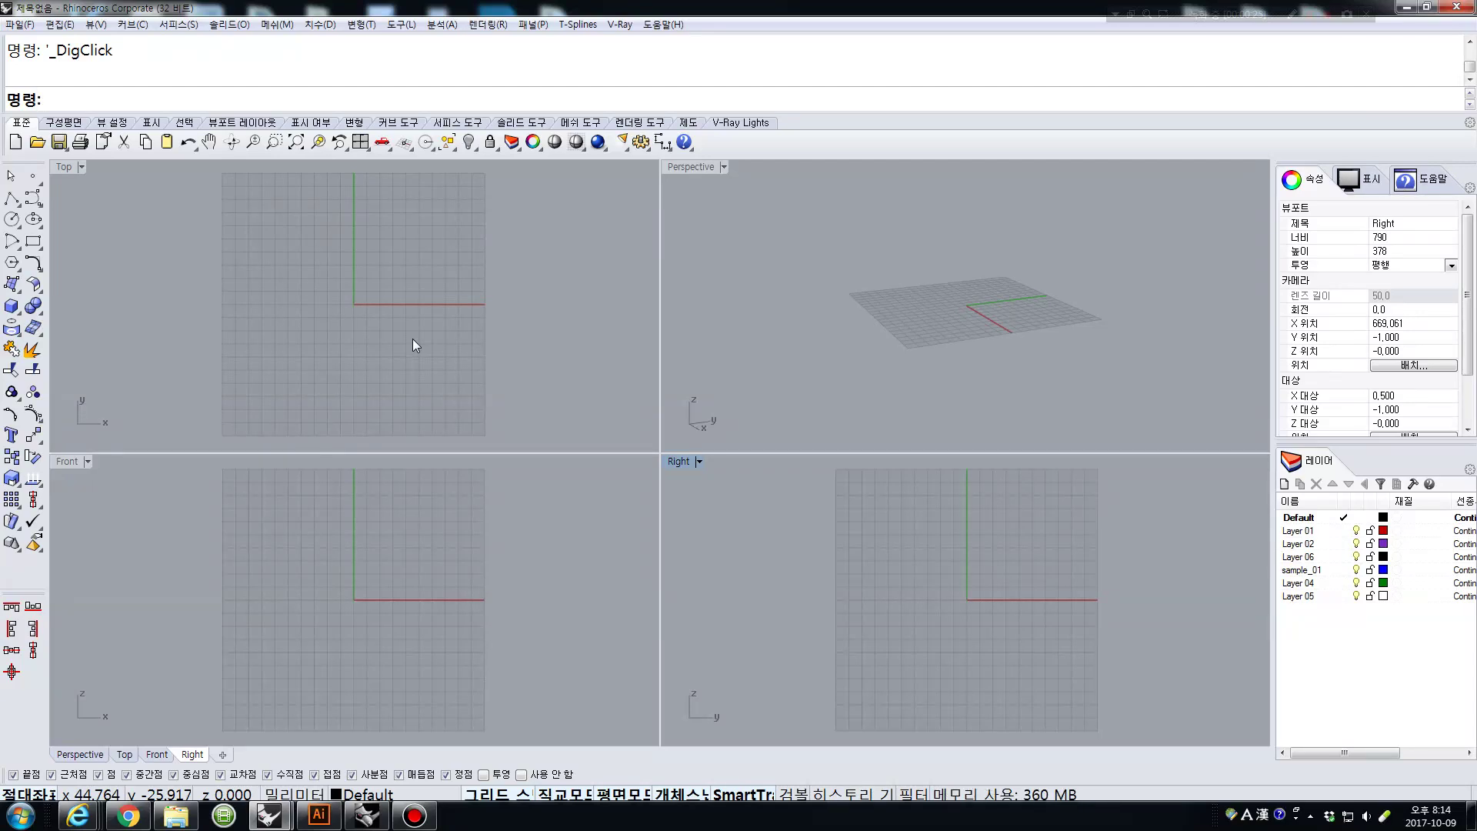
# Maximize the Top viewport.
pyautogui.scroll(-3, 346, 284)
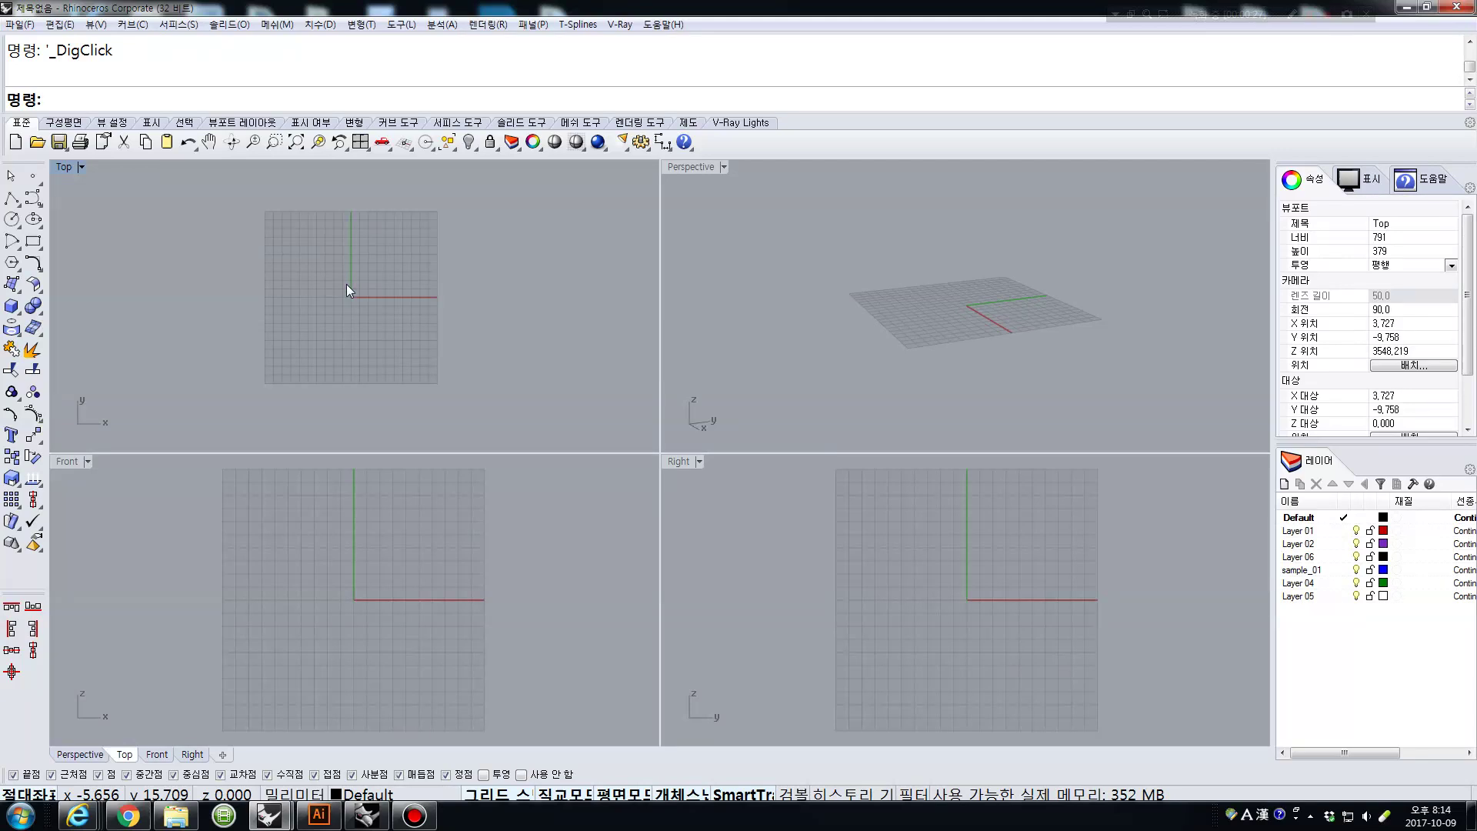
pyautogui.click(64, 171)
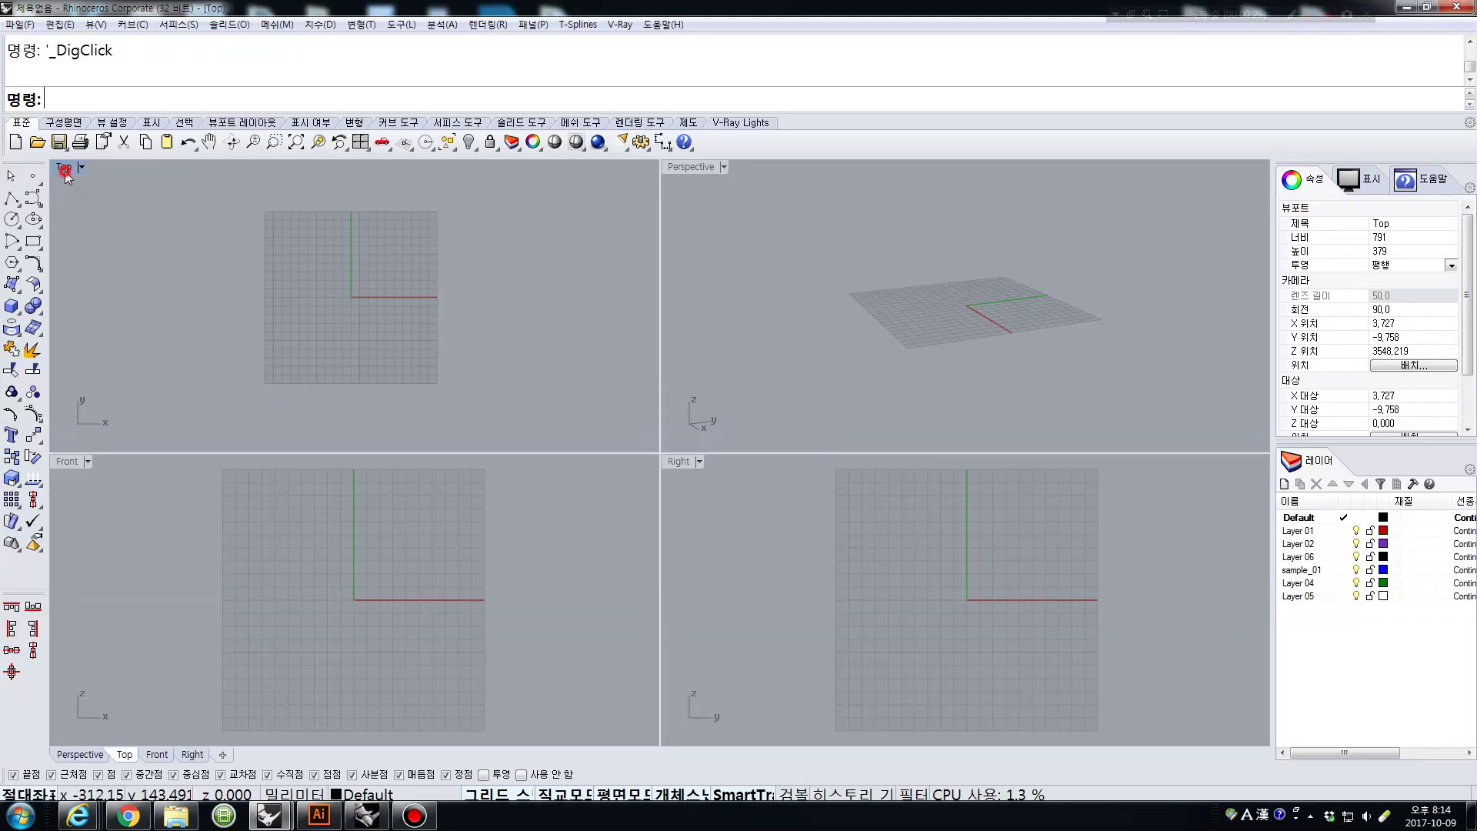
pyautogui.doubleClick(65, 172)
pyautogui.scroll(-8, 511, 354)
pyautogui.scroll(6, 571, 354)
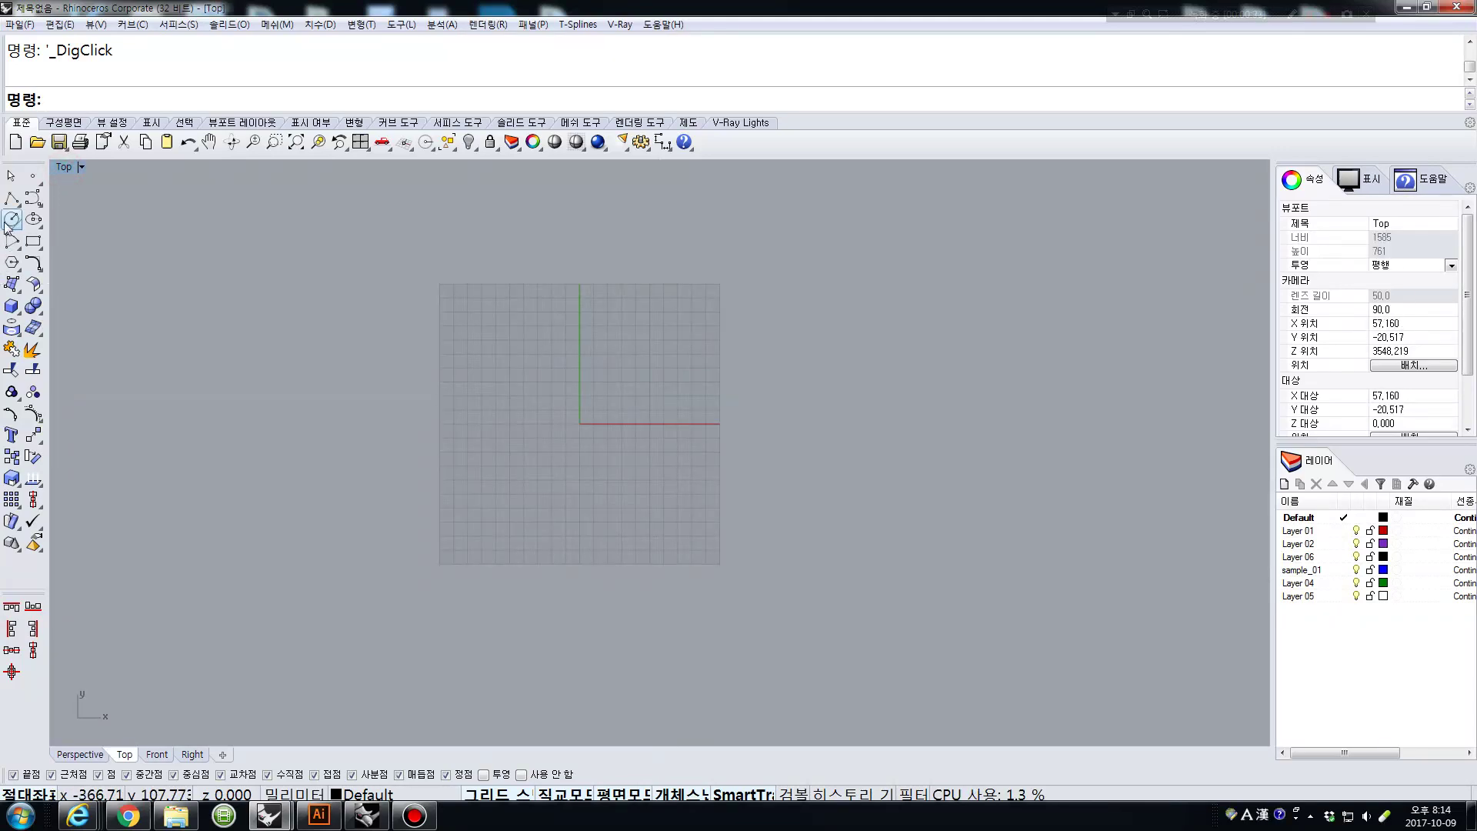
pyautogui.click(11, 199)
pyautogui.scroll(5, 581, 426)
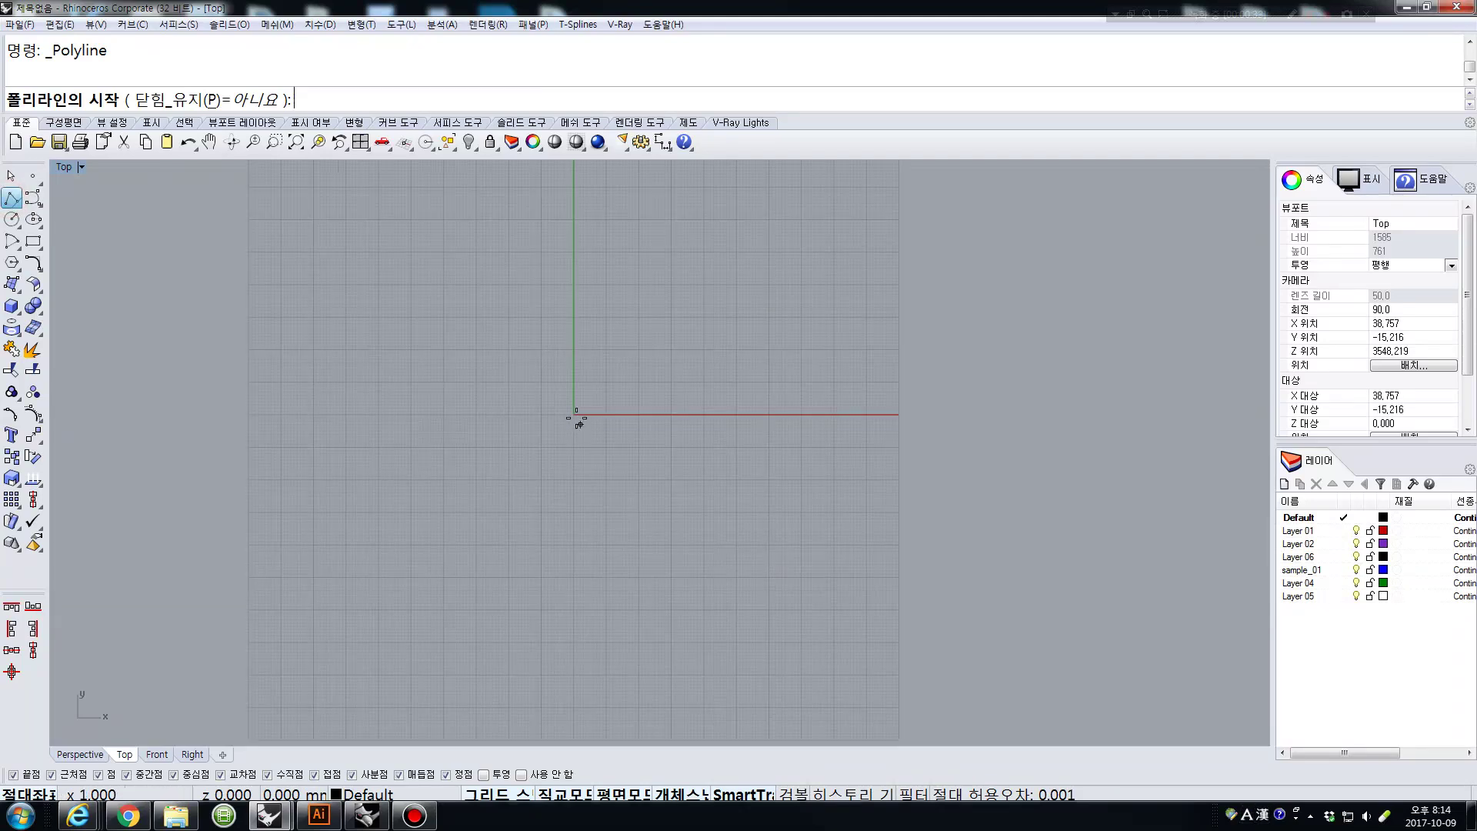
pyautogui.click(573, 416)
pyautogui.scroll(-3, 574, 415)
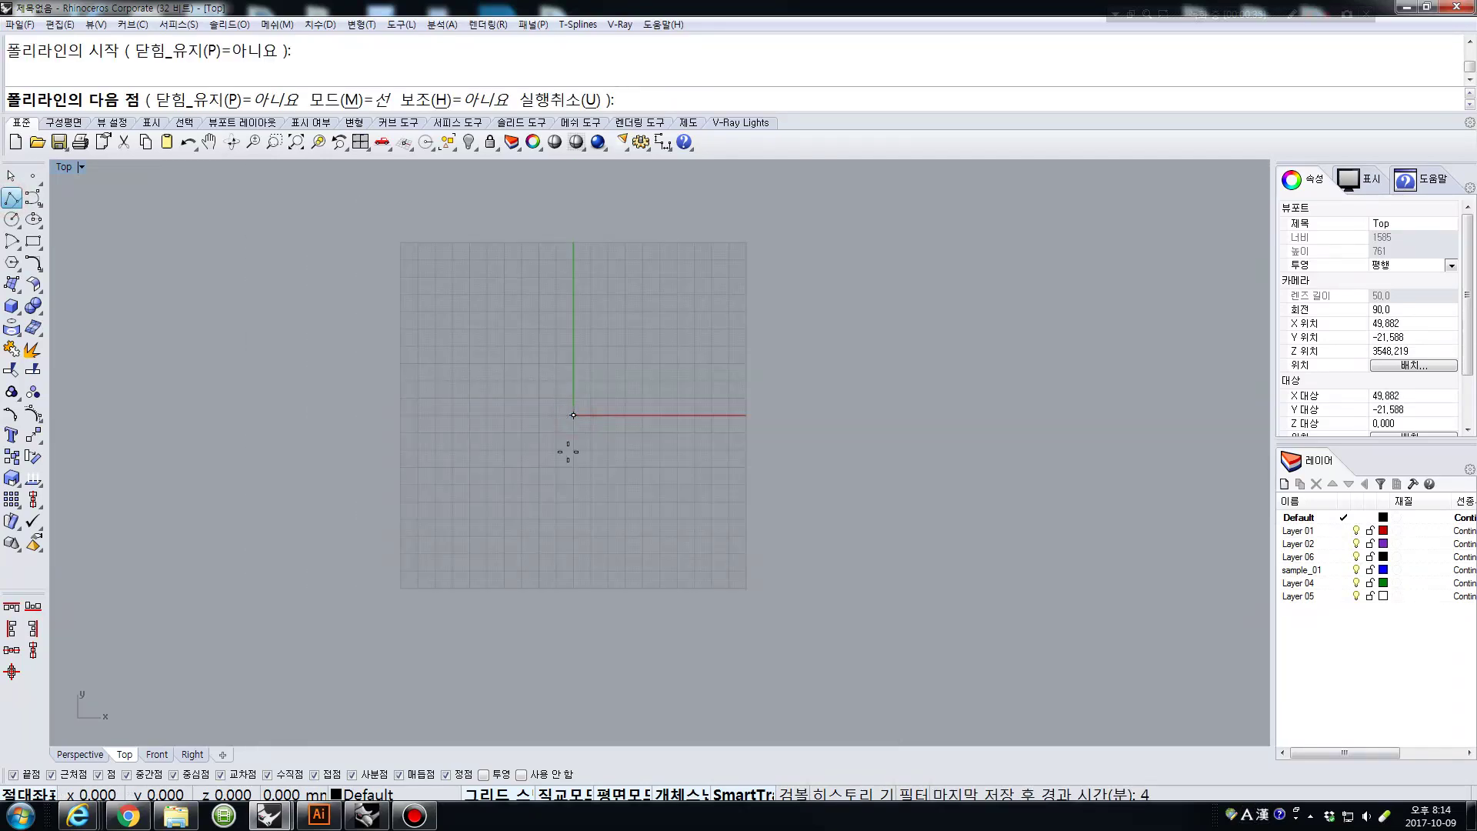
pyautogui.press('Escape')
# Keep the popup toolbar open as a floating palette and draw a vertical line from its midpoint at the origin.
pyautogui.middleClick(419, 341)
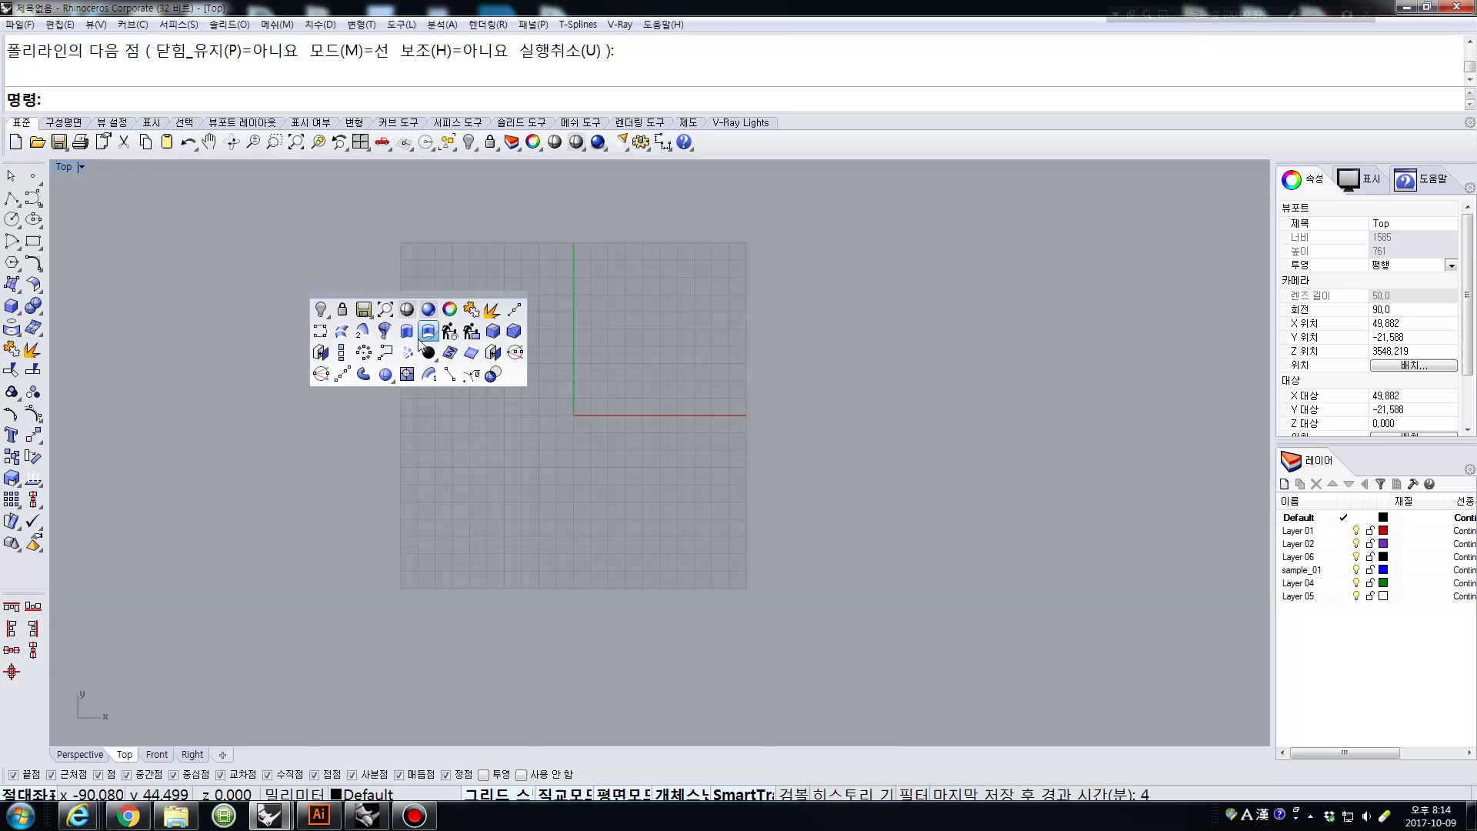
pyautogui.moveTo(470, 292); pyautogui.dragTo(1070, 193)
pyautogui.rightClick(1144, 236)
pyautogui.scroll(5, 647, 438)
pyautogui.click(579, 440)
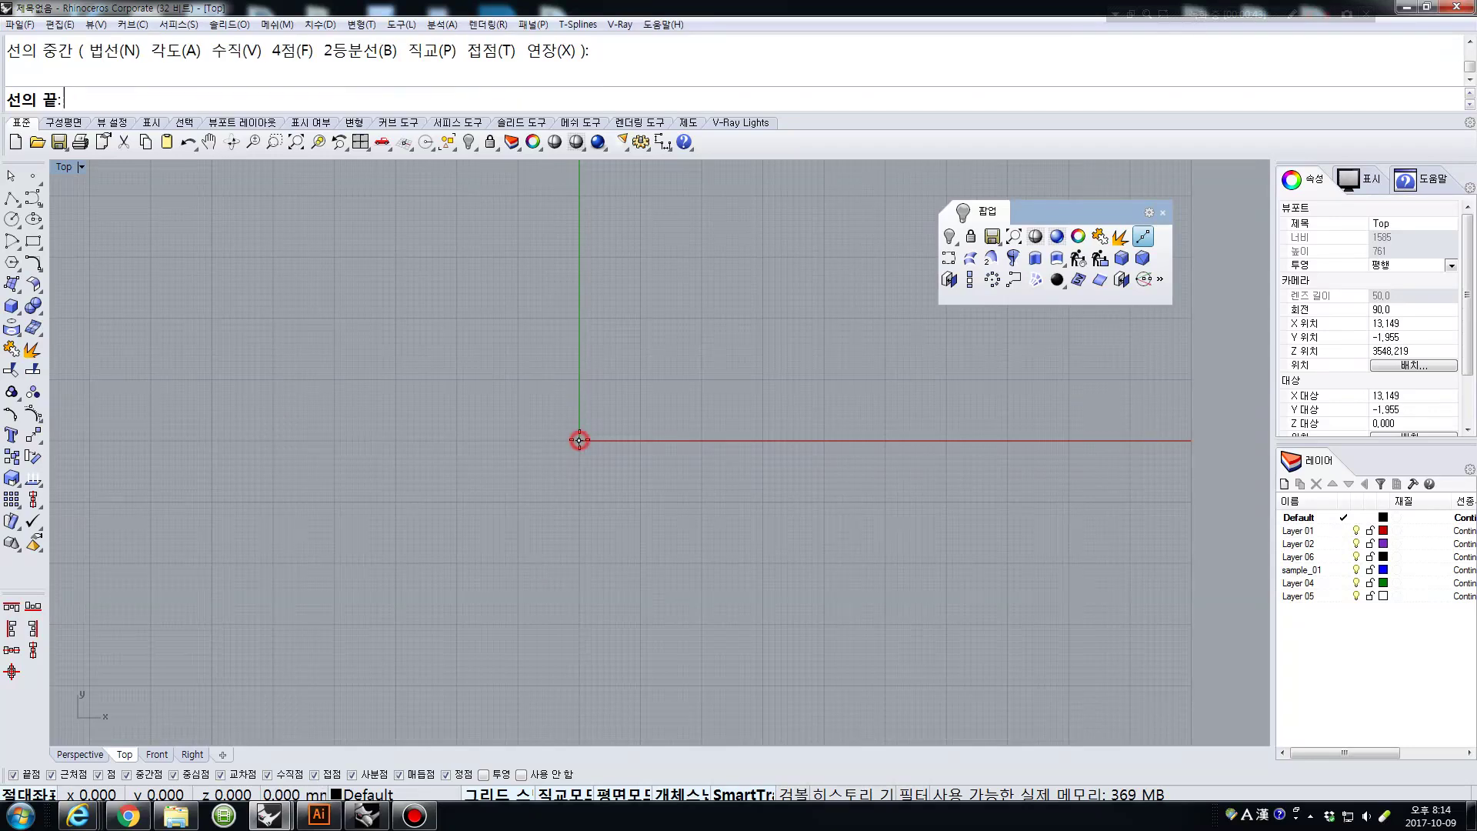
pyautogui.scroll(-4, 579, 435)
pyautogui.click(592, 705)
# Draw a horizontal line from its midpoint at the origin, crossing the vertical line.
pyautogui.press('Return')
pyautogui.click(579, 438)
pyautogui.click(1008, 439)
pyautogui.scroll(-2, 700, 485)
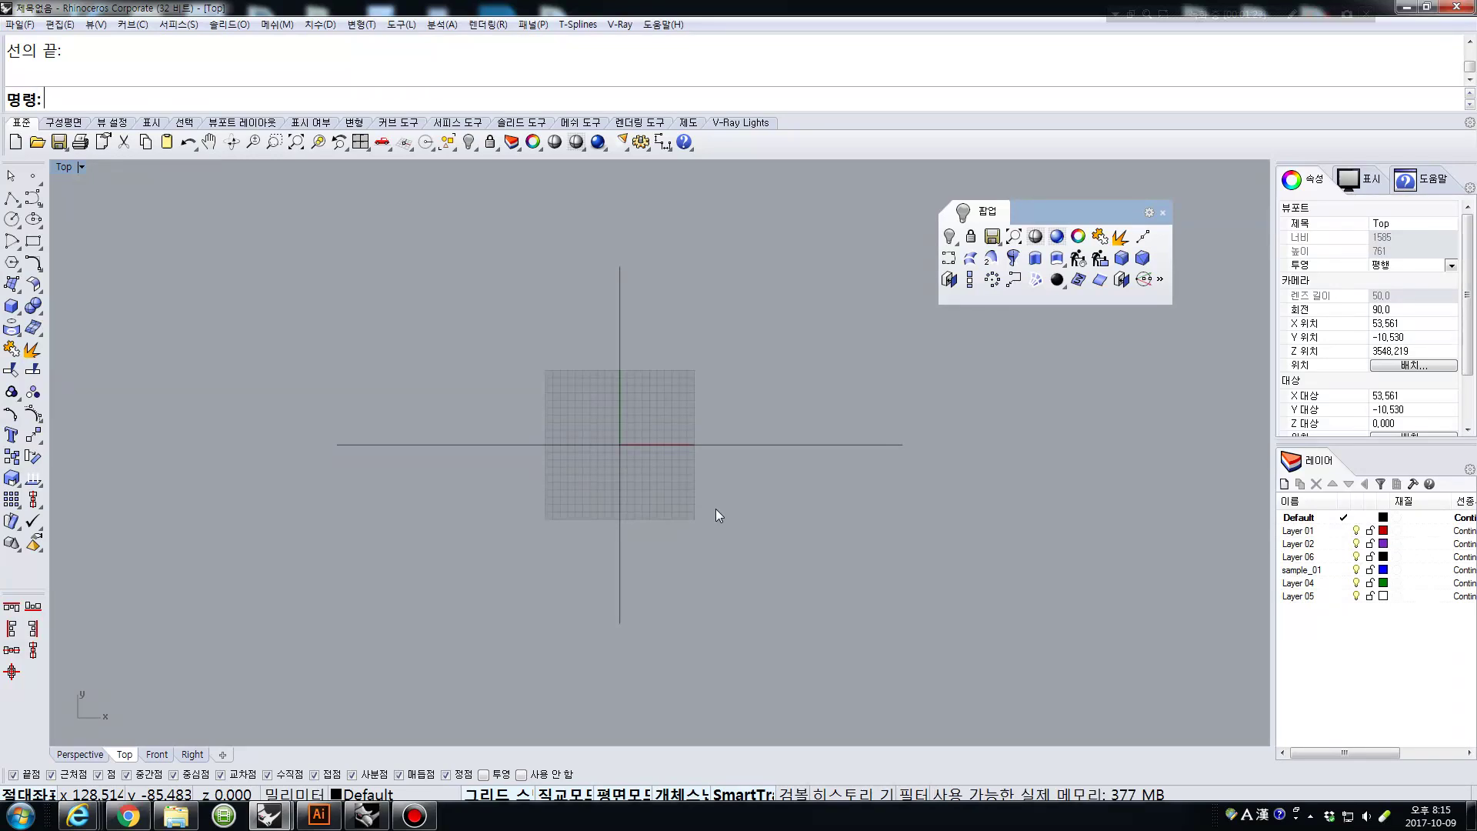
# Offset the horizontal line 420 mm downward in the Top view.
pyautogui.write('O')
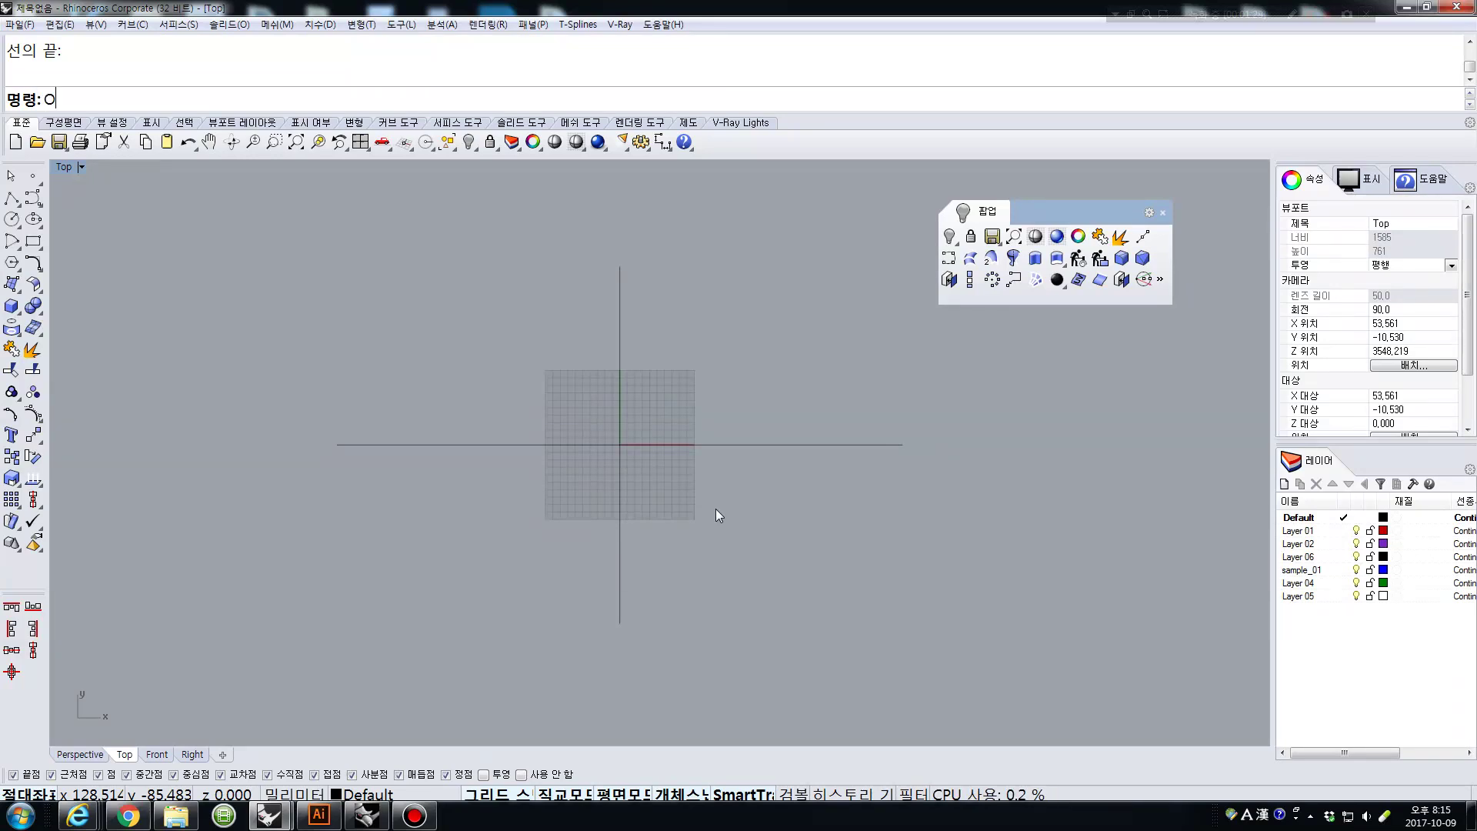
pyautogui.write('ffset')
pyautogui.press('Return')
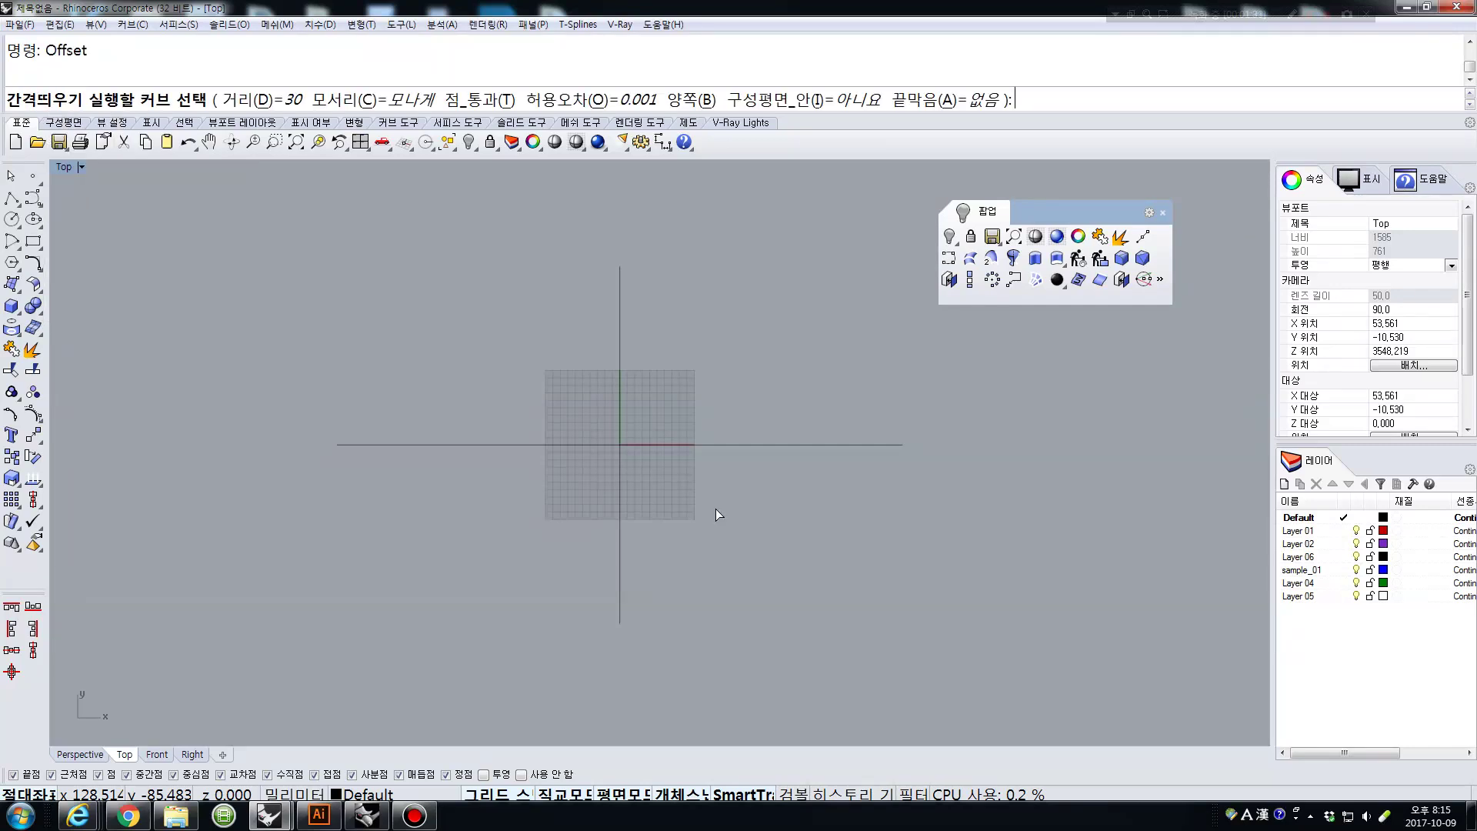
pyautogui.click(700, 444)
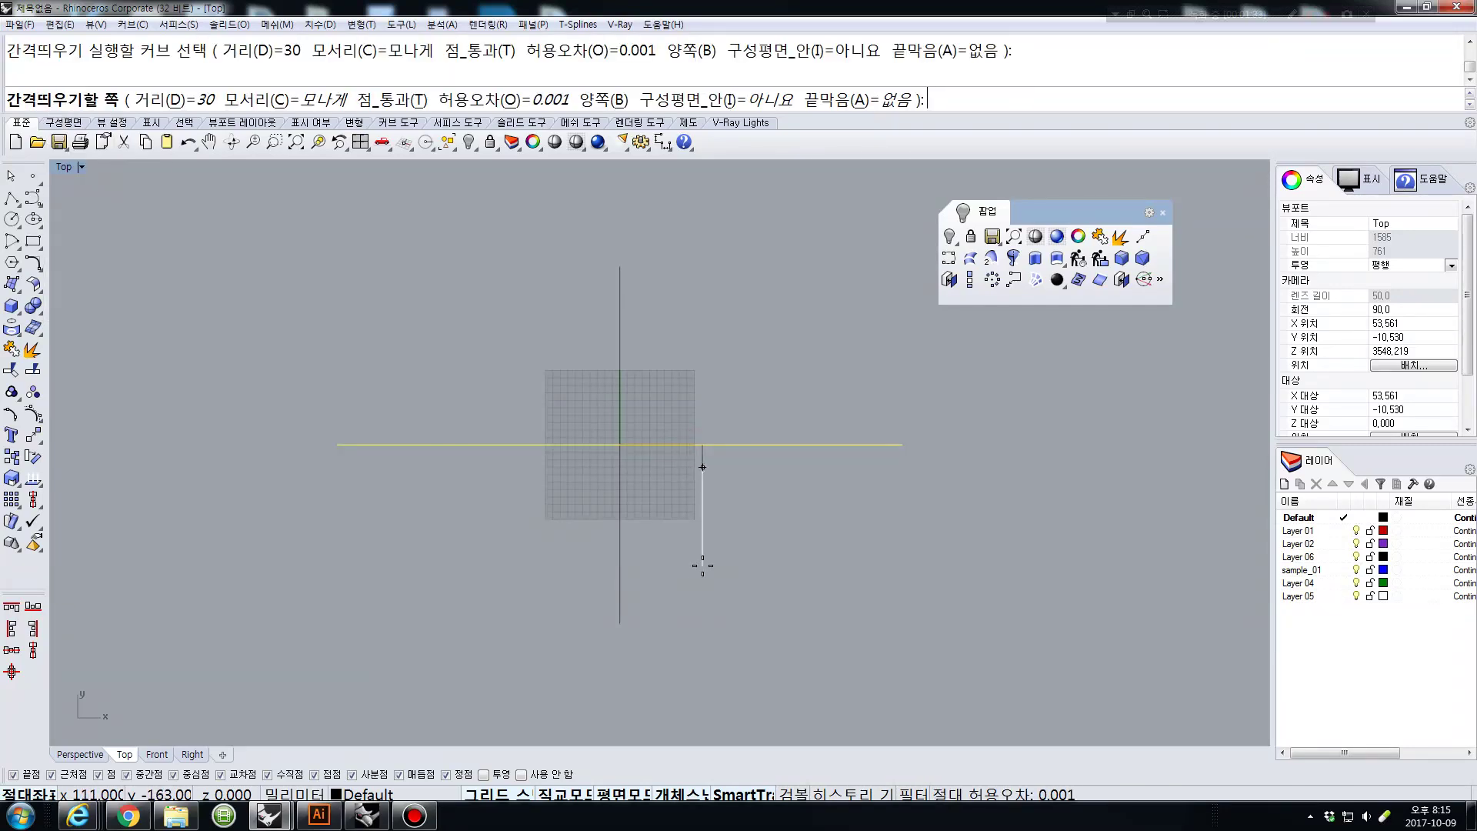
pyautogui.write('420')
pyautogui.press('Return')
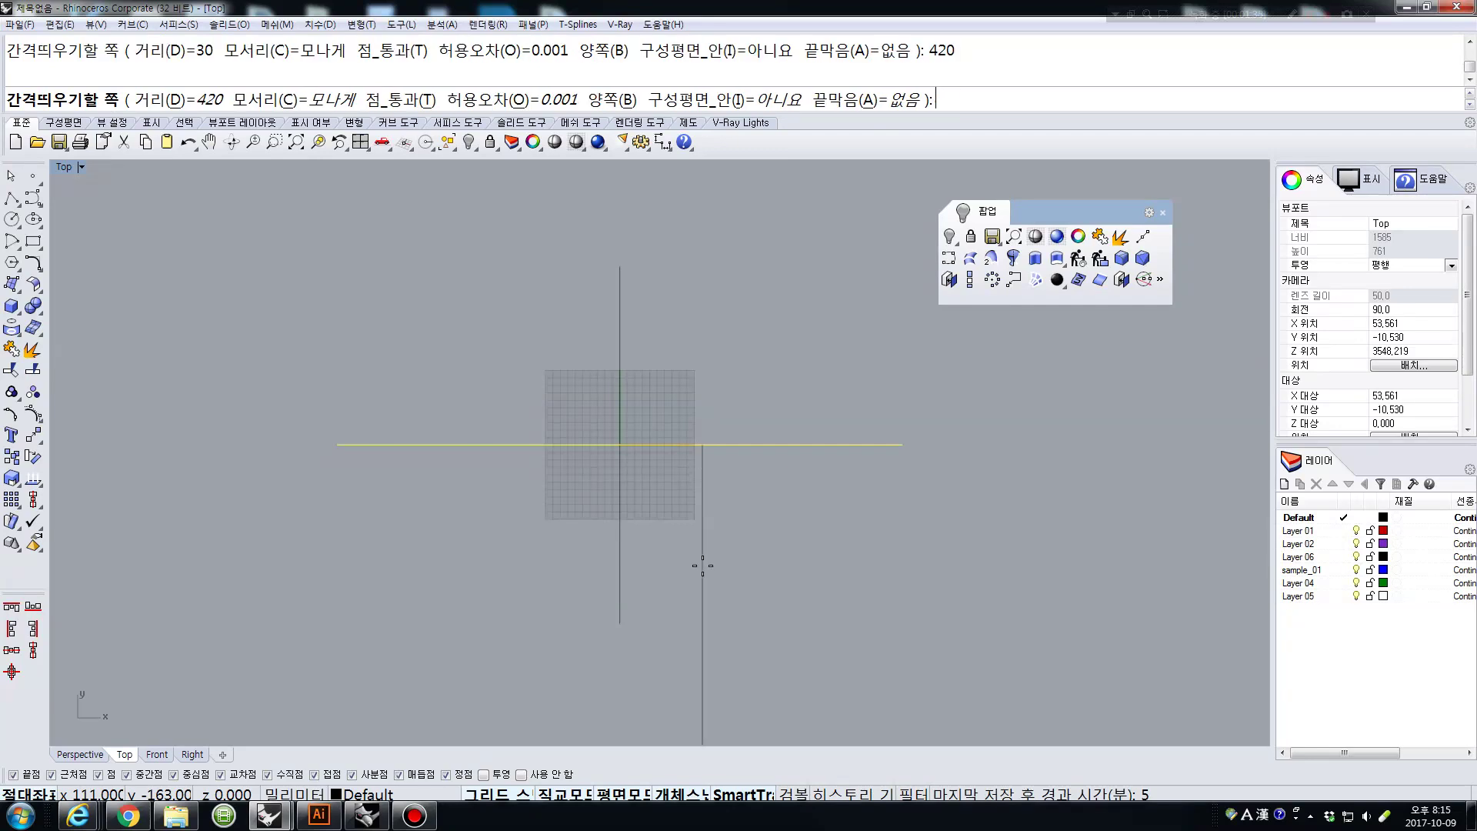
pyautogui.scroll(-4, 703, 566)
pyautogui.click(703, 568)
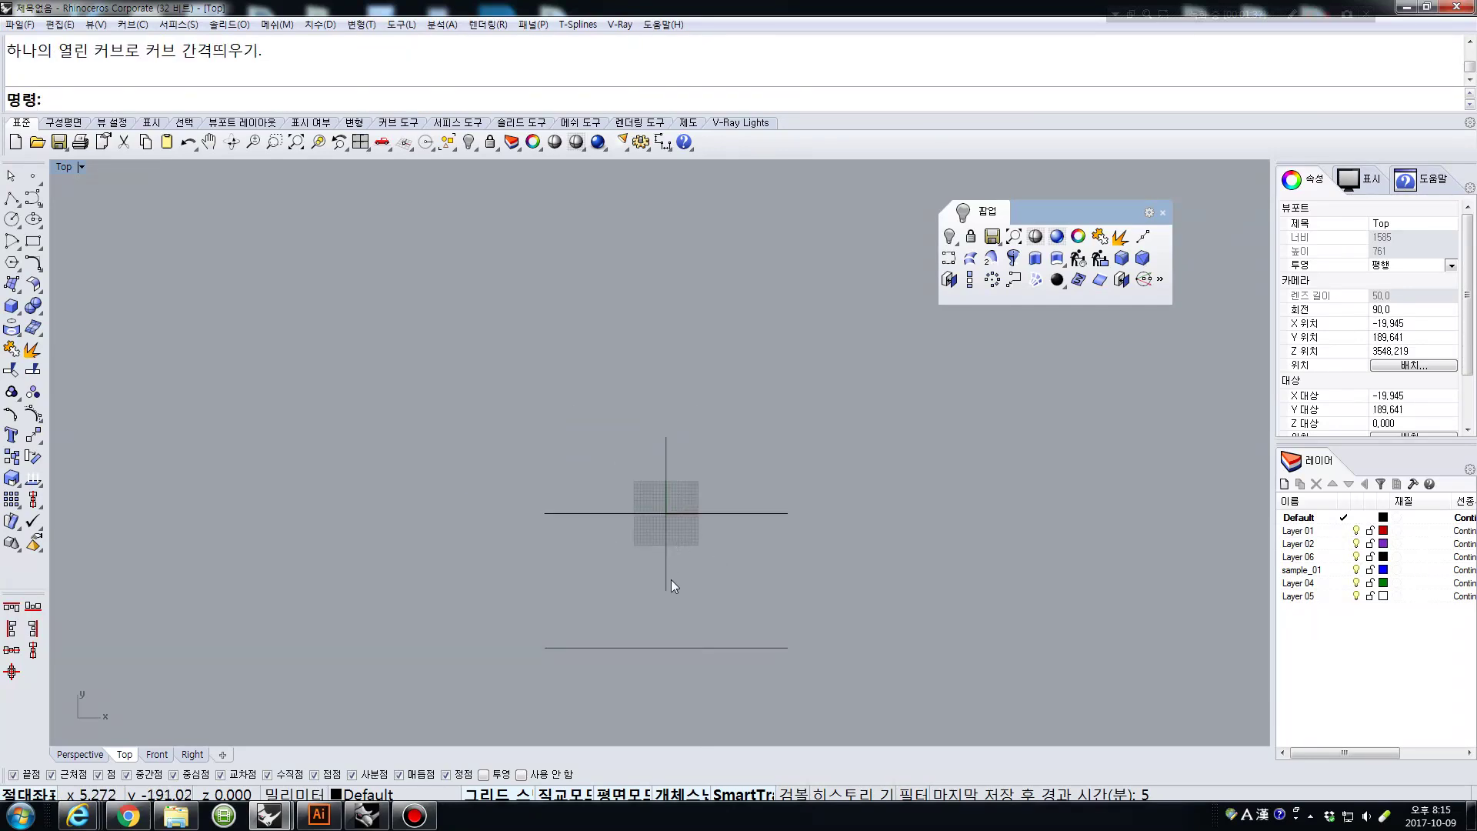
# Enlarge the two lines crossing at the origin by scaling them about the origin with two reference points.
pyautogui.moveTo(690, 542); pyautogui.dragTo(617, 555)
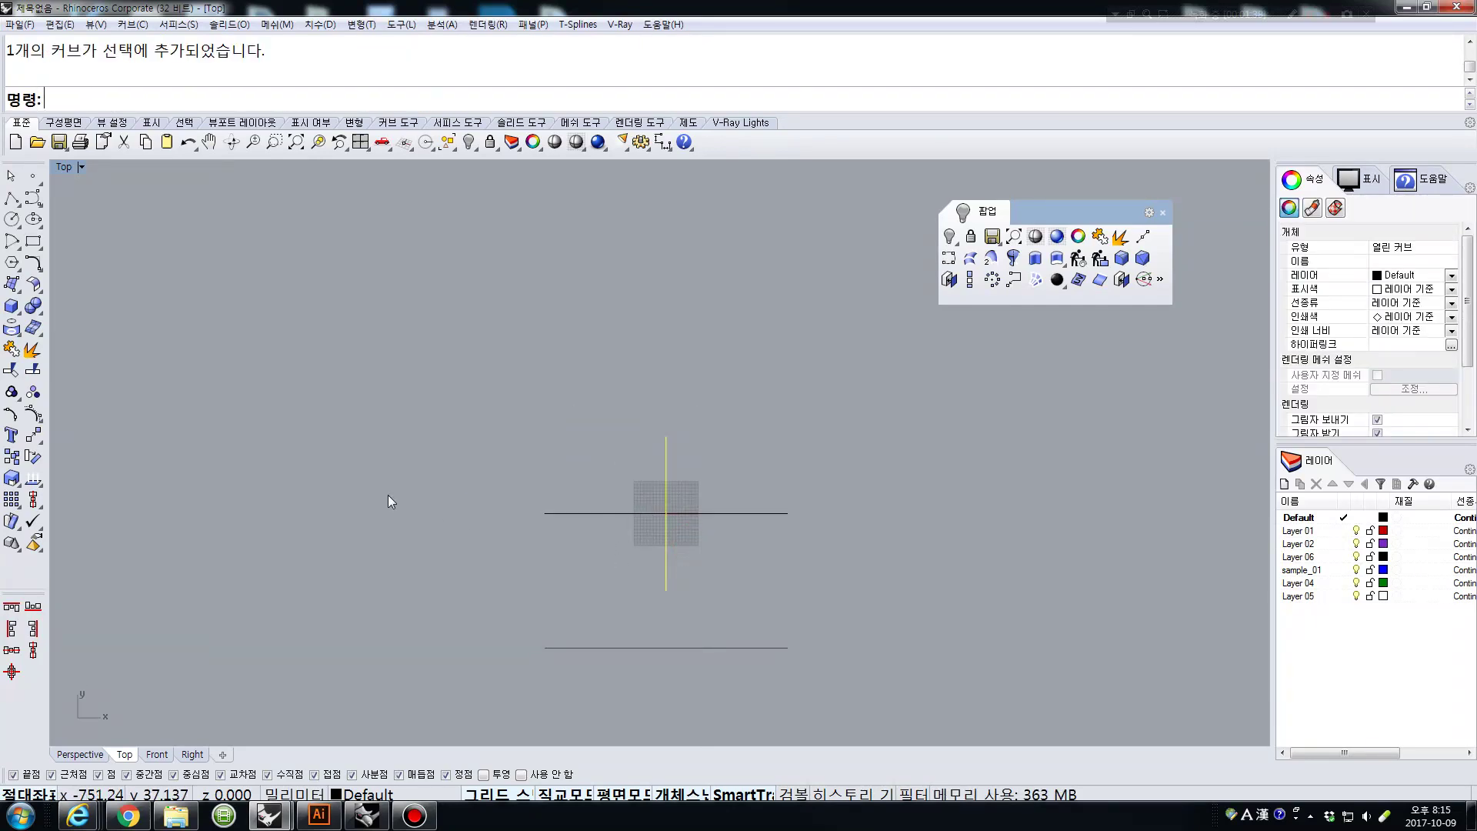
pyautogui.click(15, 483)
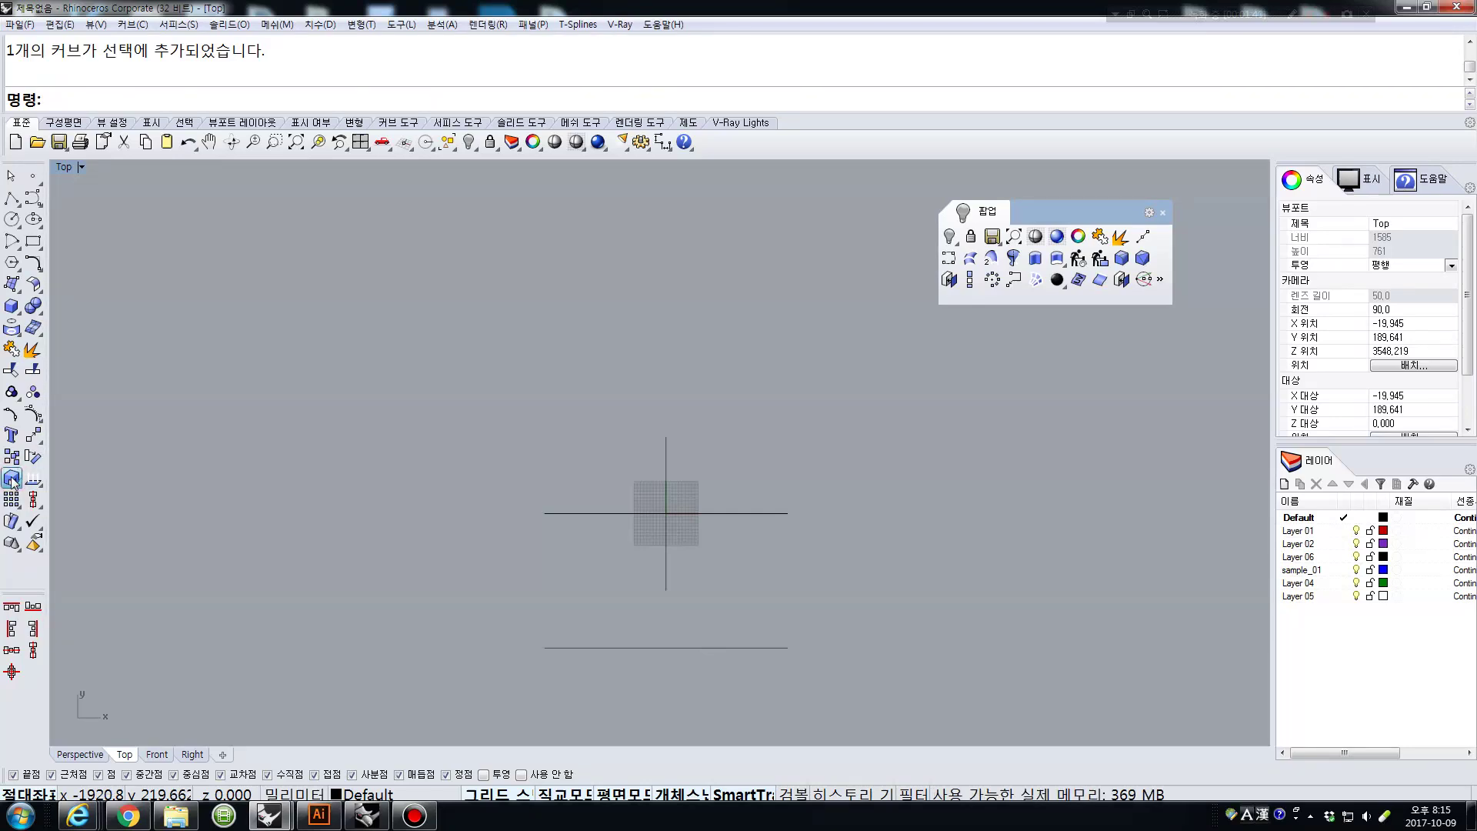
pyautogui.click(77, 487)
pyautogui.moveTo(693, 488); pyautogui.dragTo(639, 531)
pyautogui.rightClick(663, 525)
pyautogui.click(665, 514)
pyautogui.click(764, 387)
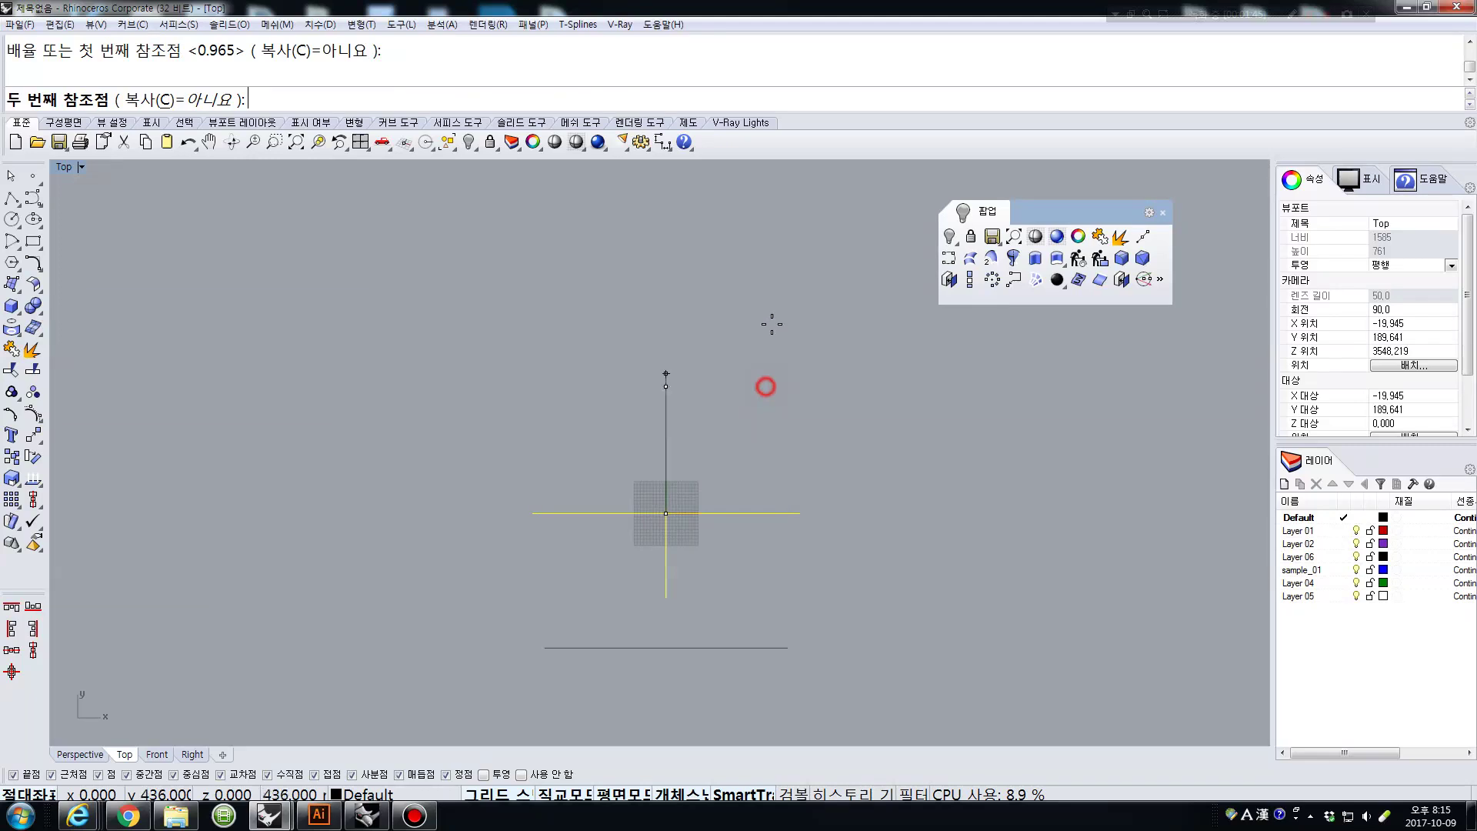
pyautogui.click(762, 208)
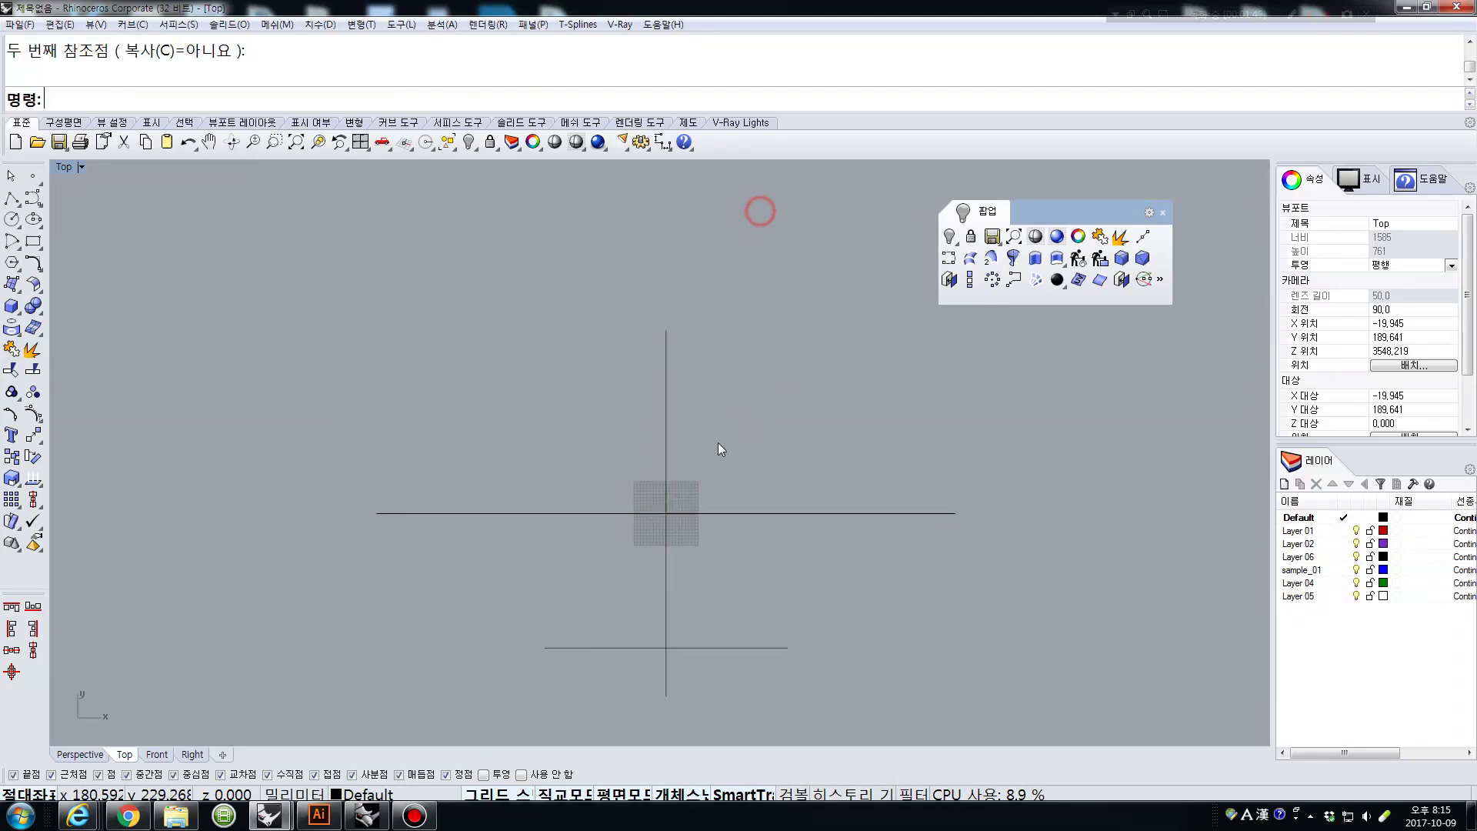
# Restore the four-viewport layout and draw a single-segment polyline from the origin, slanting steeply upward in the Right view.
pyautogui.click(666, 571)
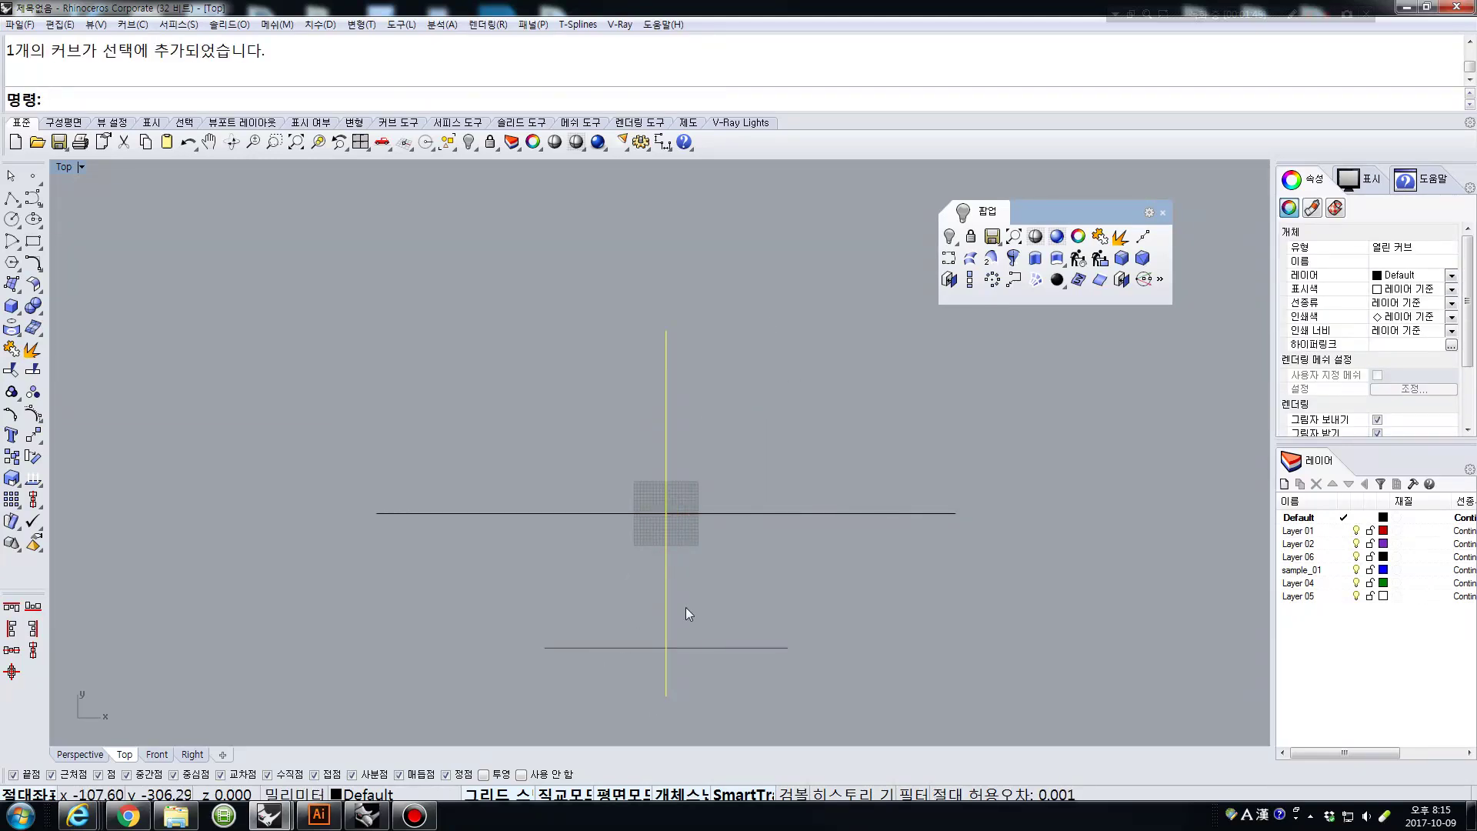
pyautogui.click(11, 198)
pyautogui.doubleClick(68, 167)
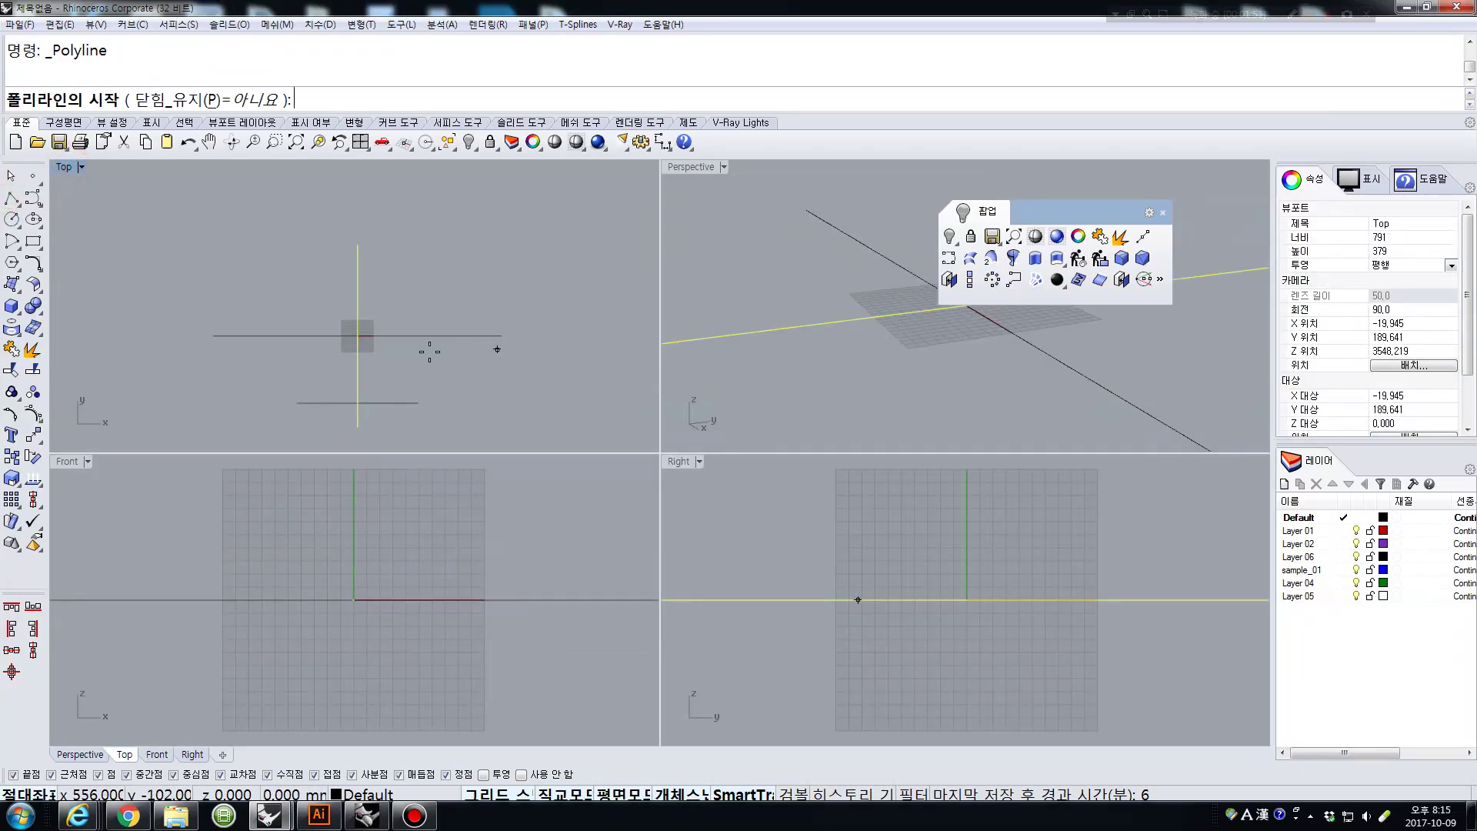
pyautogui.click(357, 336)
pyautogui.scroll(-10, 954, 653)
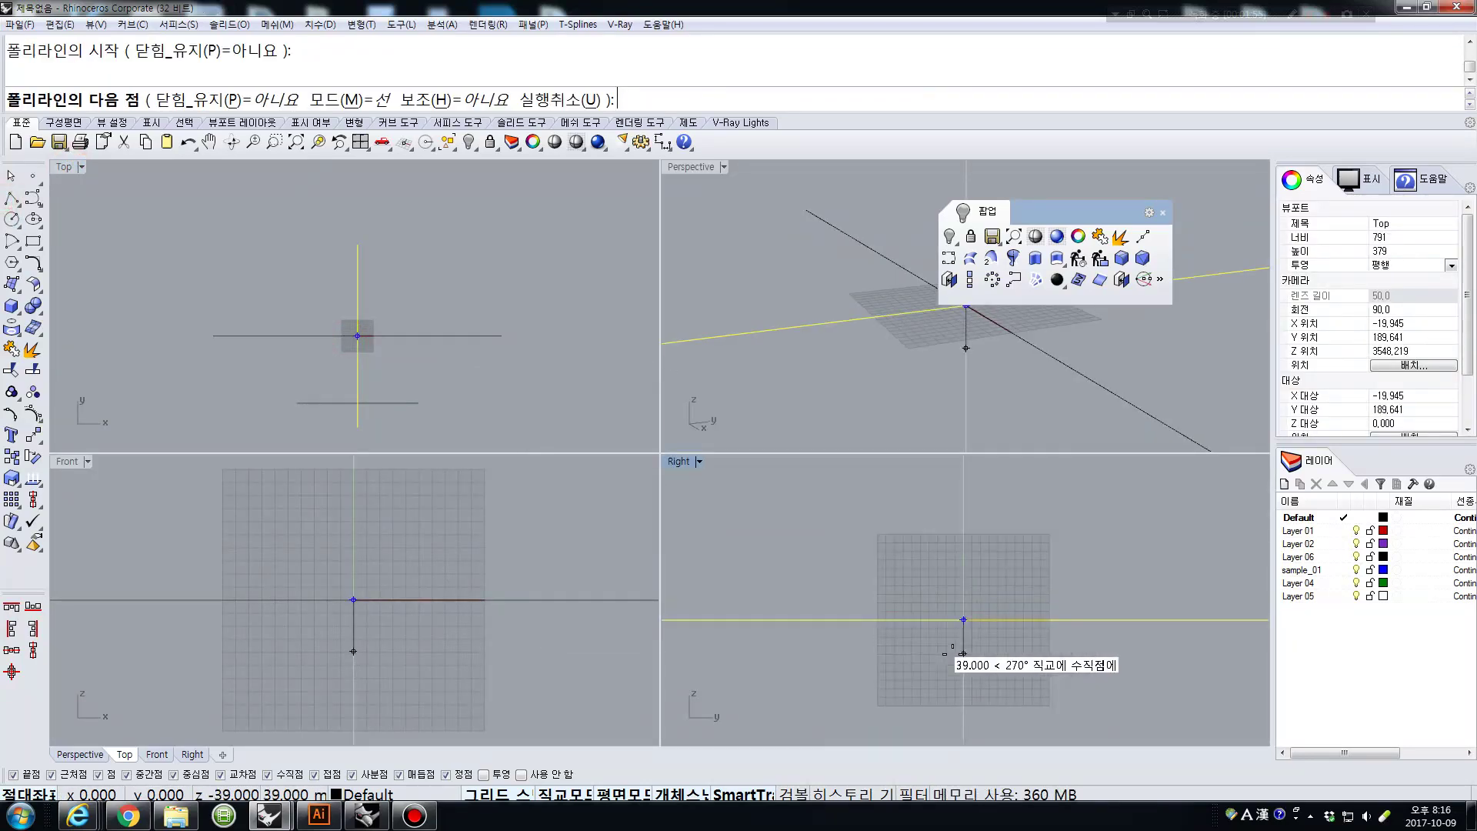
pyautogui.scroll(-5, 956, 653)
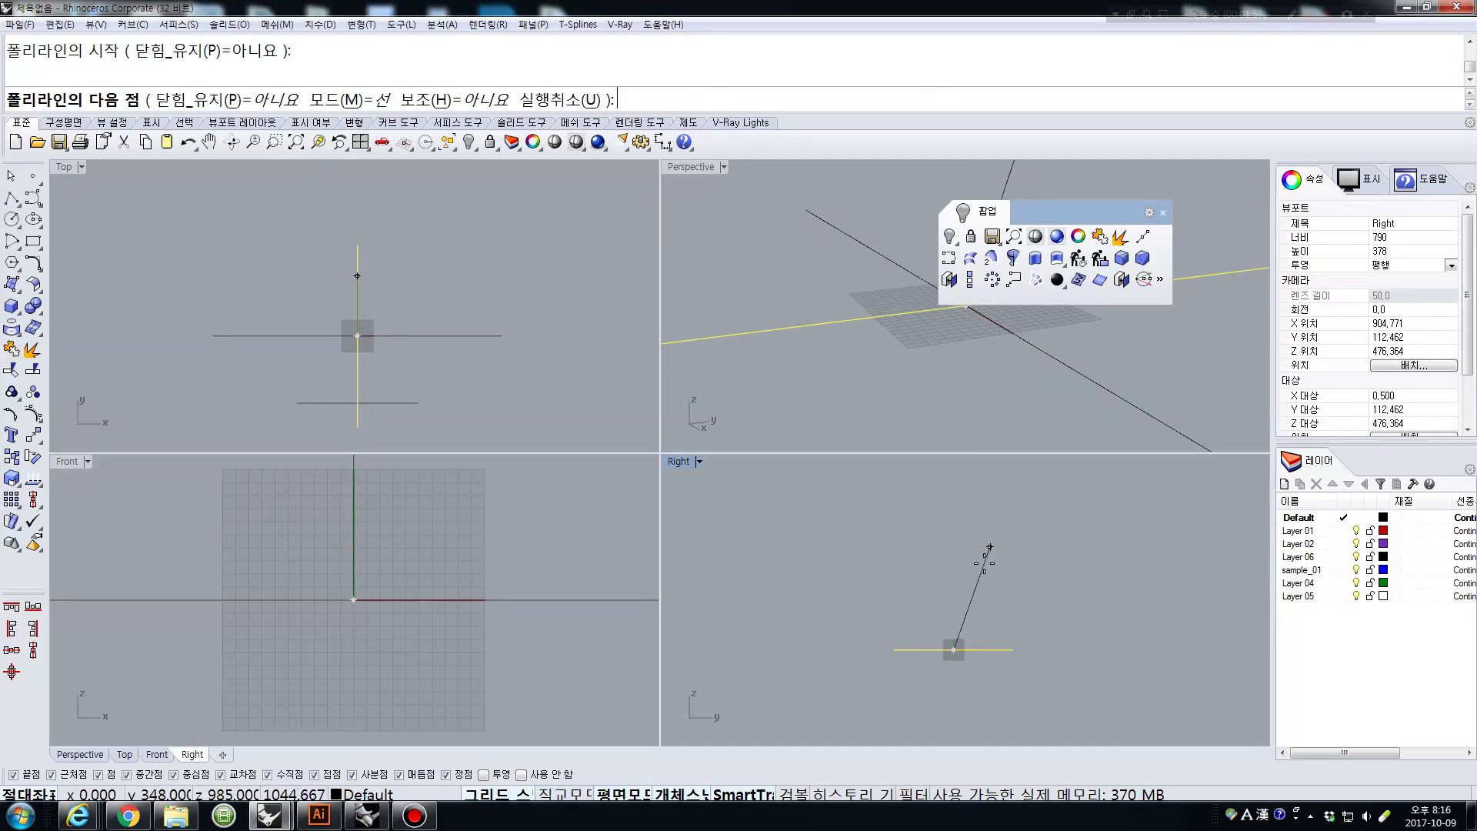
pyautogui.click(977, 559)
pyautogui.rightClick(978, 558)
pyautogui.click(984, 624)
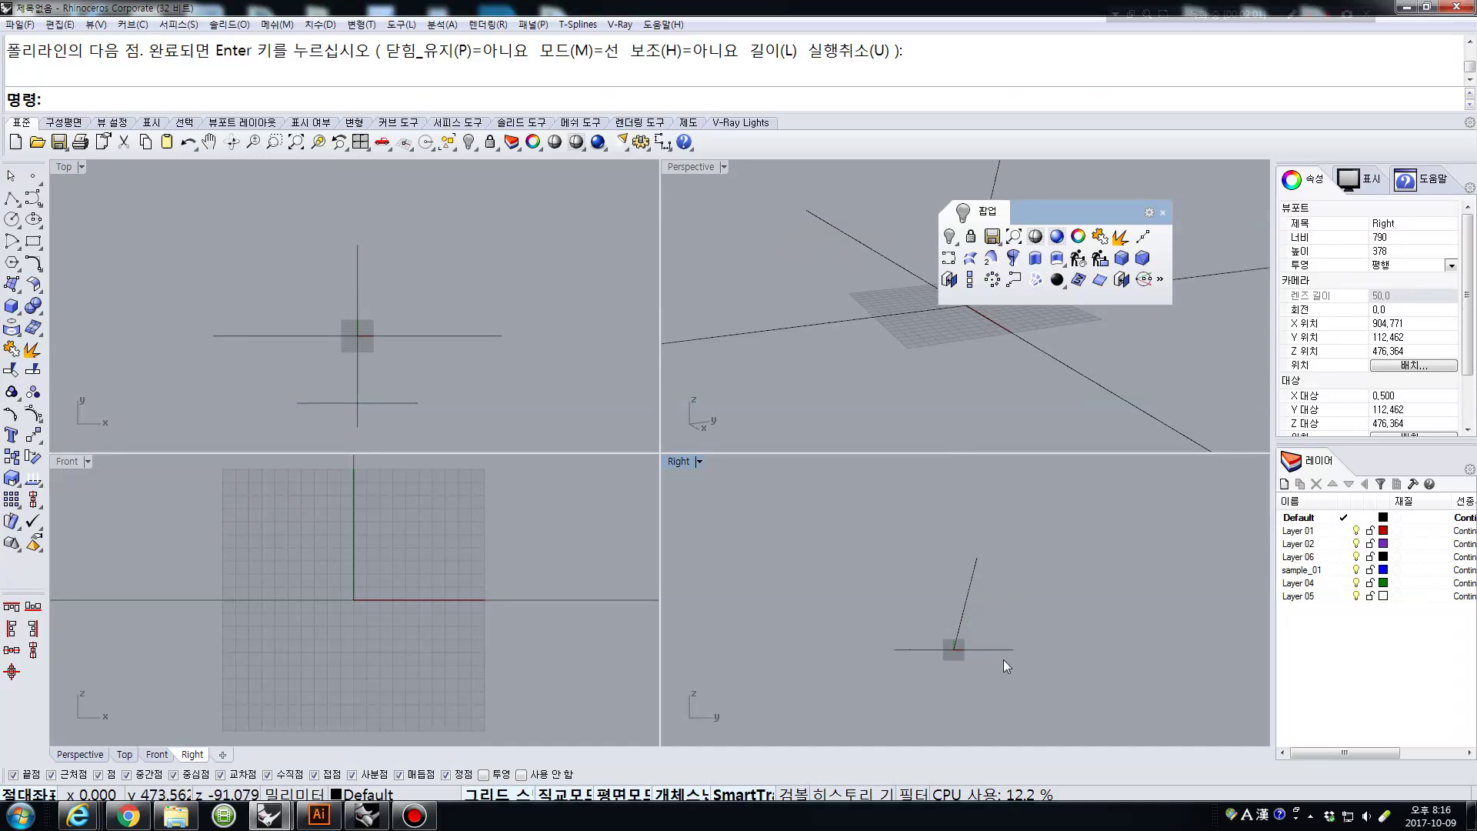
# Offset the horizontal ground line 420 mm upward in the Right view.
pyautogui.scroll(6, 1003, 660)
pyautogui.click(991, 648)
pyautogui.write('Offset')
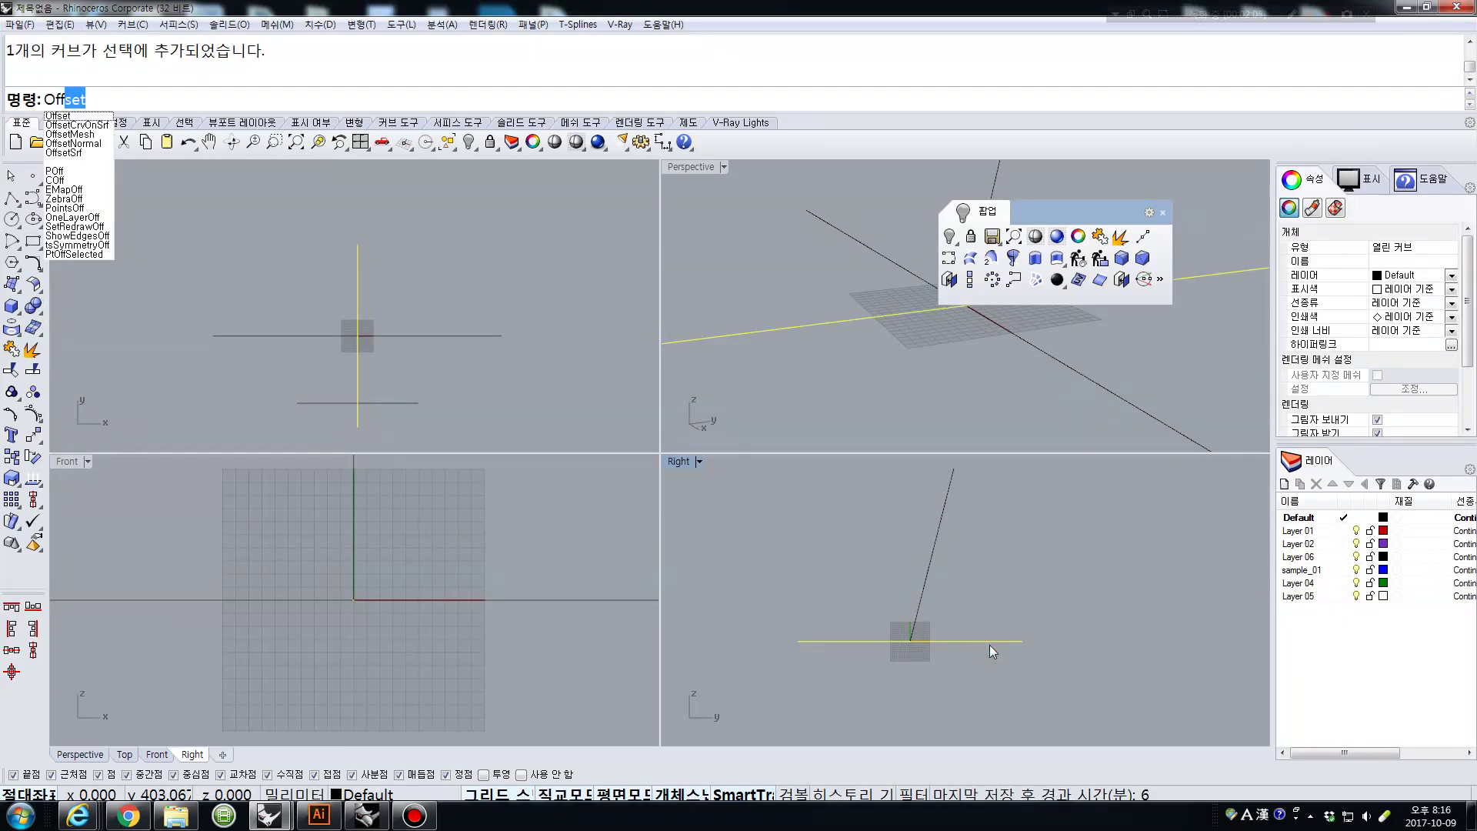
pyautogui.press('Return')
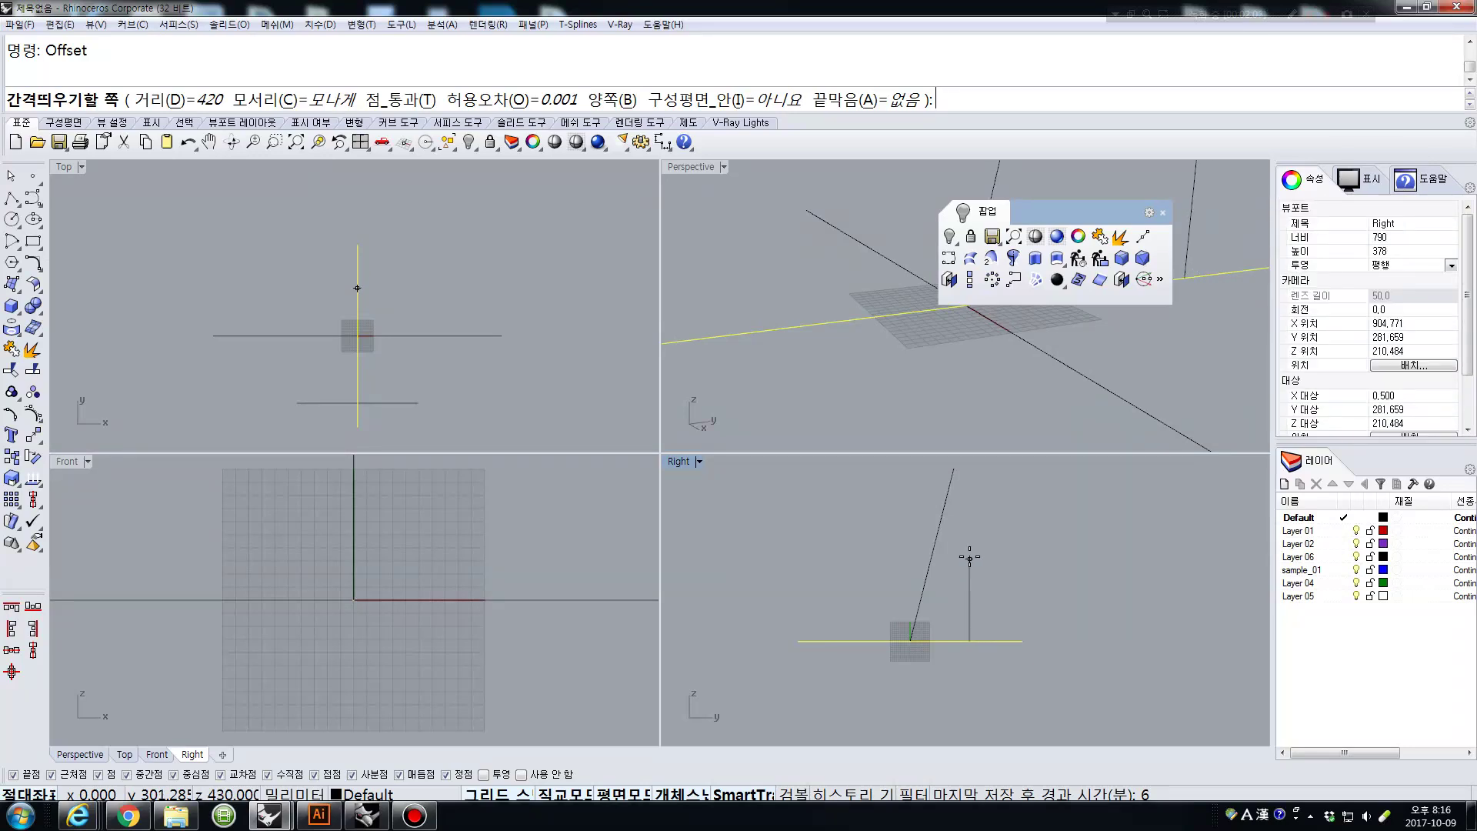
pyautogui.click(969, 557)
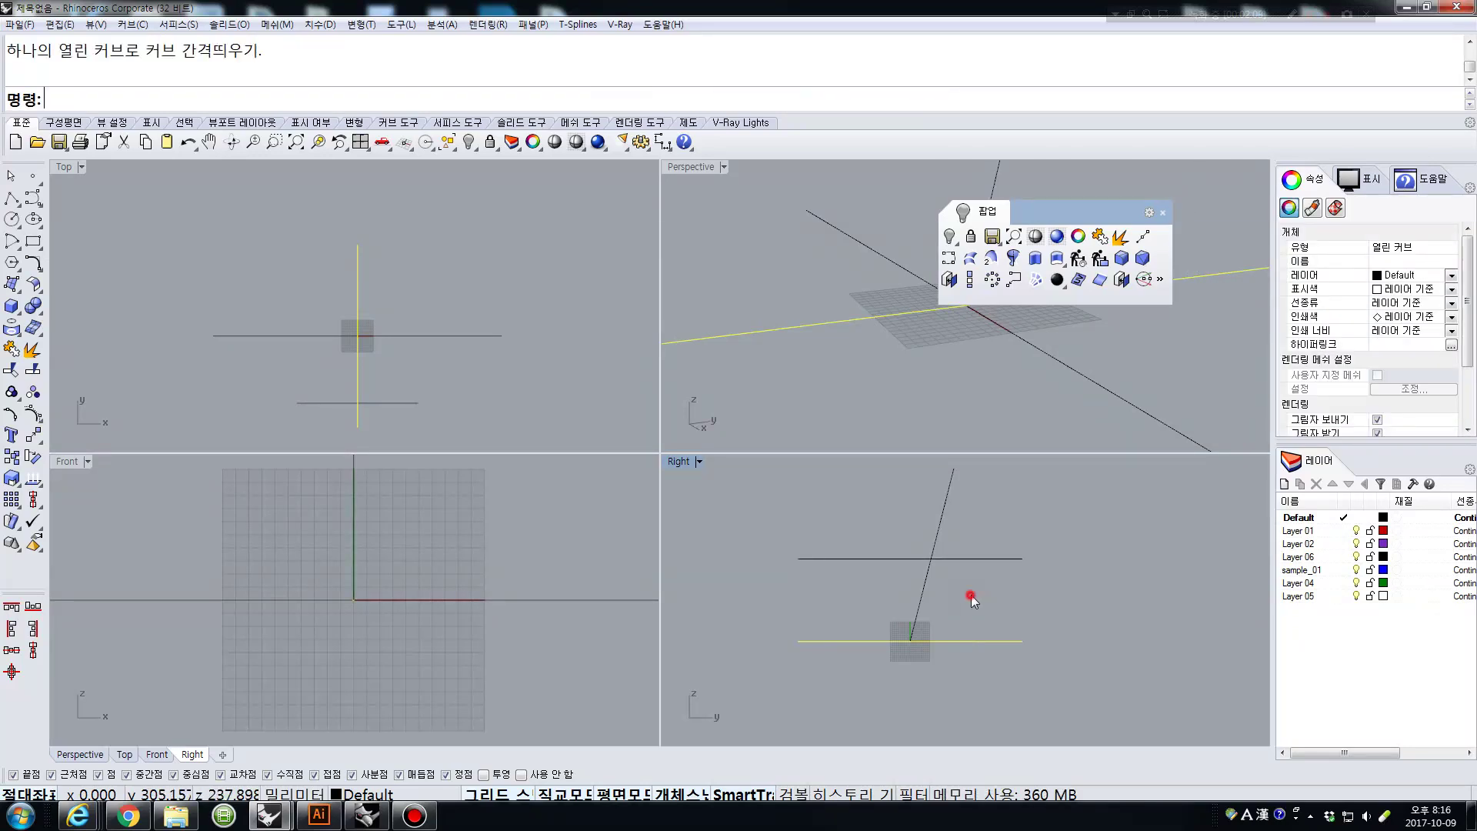
# Trim the part of the slanted line above the upper offset line and delete that offset line.
pyautogui.write('trim')
pyautogui.press('Return')
pyautogui.click(948, 559)
pyautogui.press('Return')
pyautogui.press('Escape')
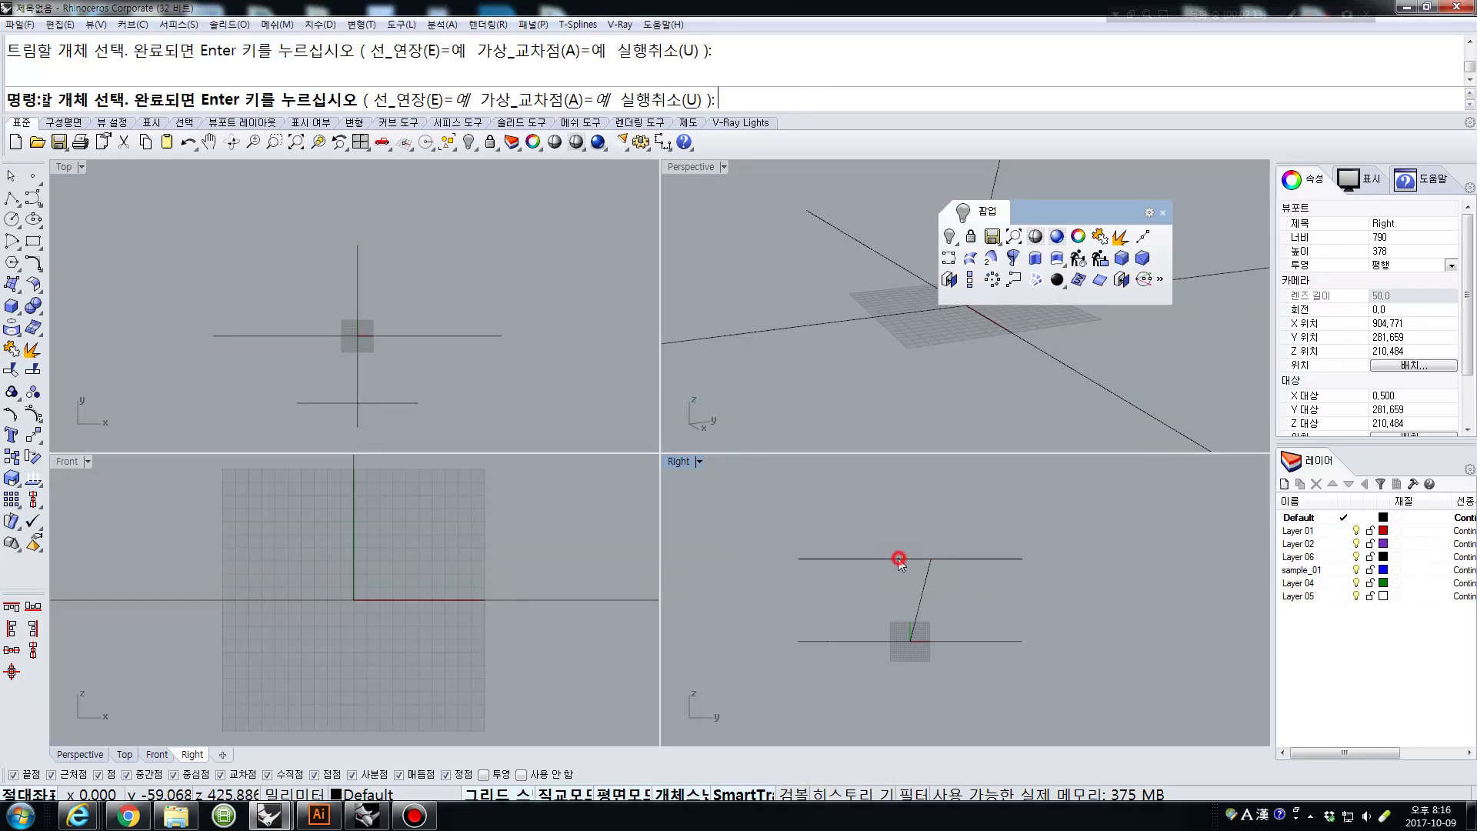
pyautogui.click(898, 558)
pyautogui.press('Delete')
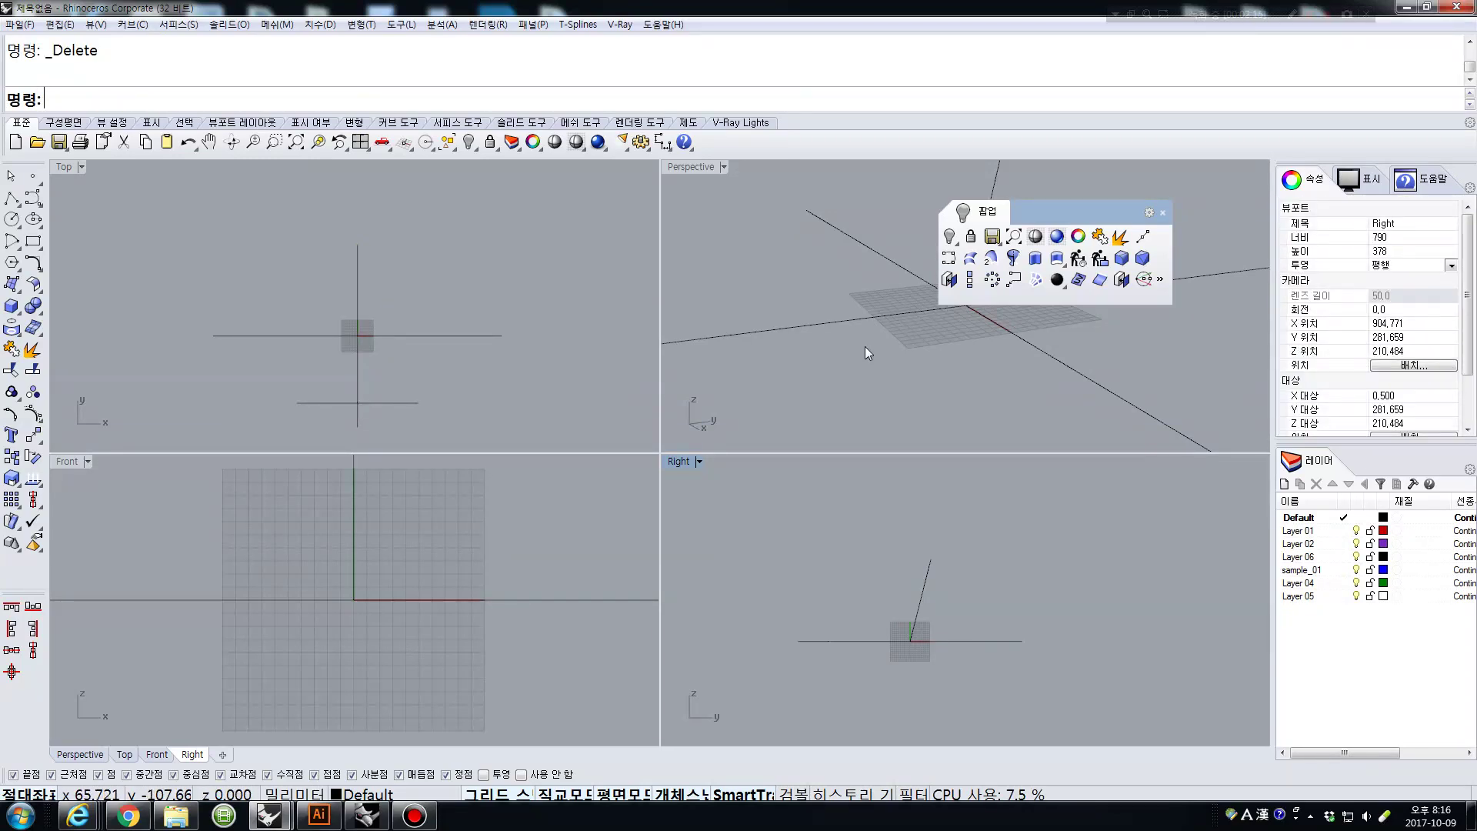
# Trim the end of the ground line that extends beyond the parallel front guide line.
pyautogui.scroll(-8, 862, 346)
pyautogui.moveTo(880, 370); pyautogui.dragTo(834, 359, button='right')
pyautogui.press('space')
pyautogui.click(742, 369)
pyautogui.press('space')
pyautogui.click(731, 337)
pyautogui.press('space')
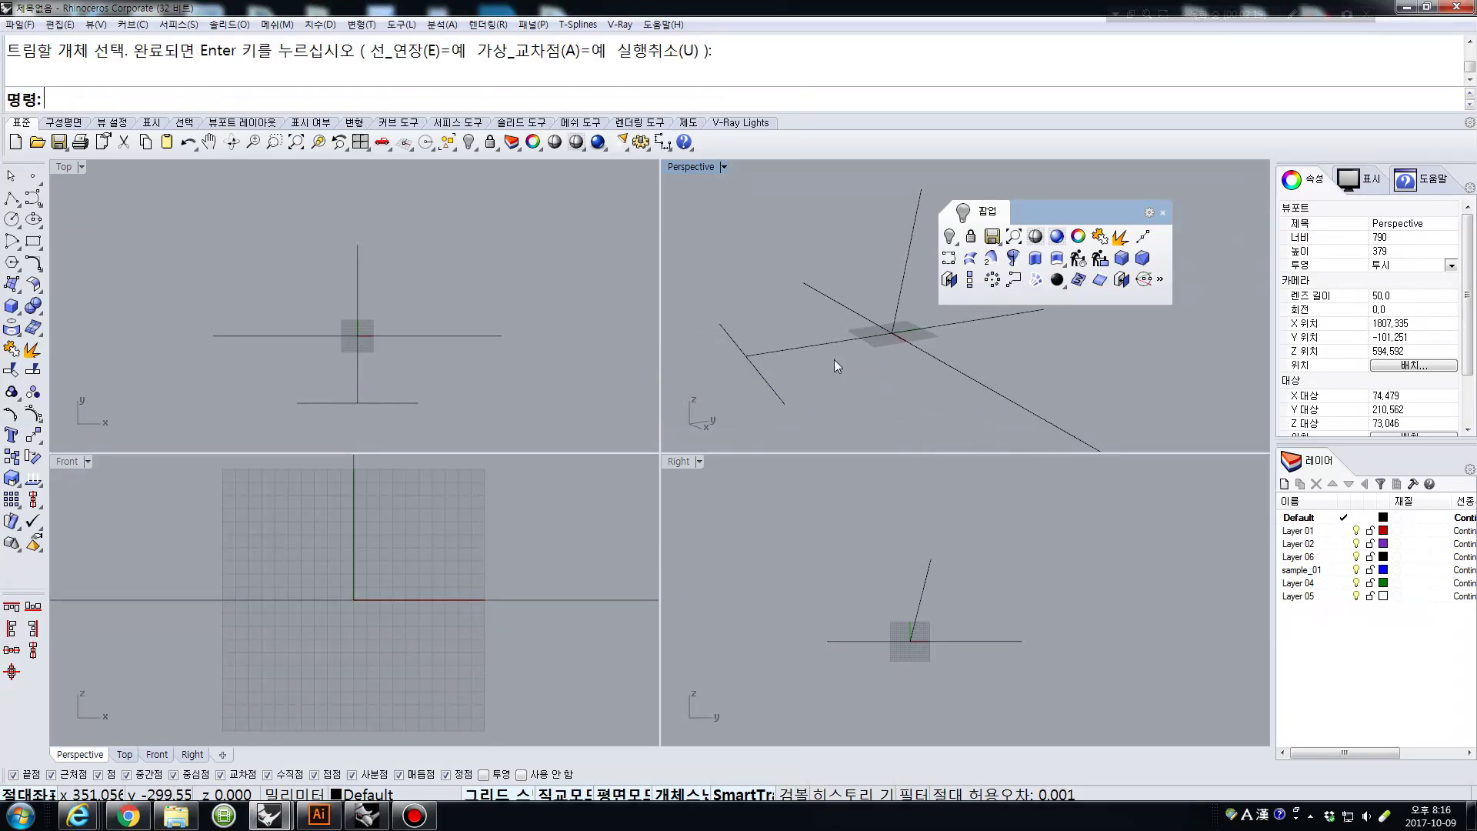
# Trim the part of the ground line behind the origin, using the slanted line as the cutting edge.
pyautogui.click(876, 336)
pyautogui.press('Escape')
pyautogui.press('space')
pyautogui.click(902, 300)
pyautogui.press('space')
pyautogui.click(920, 326)
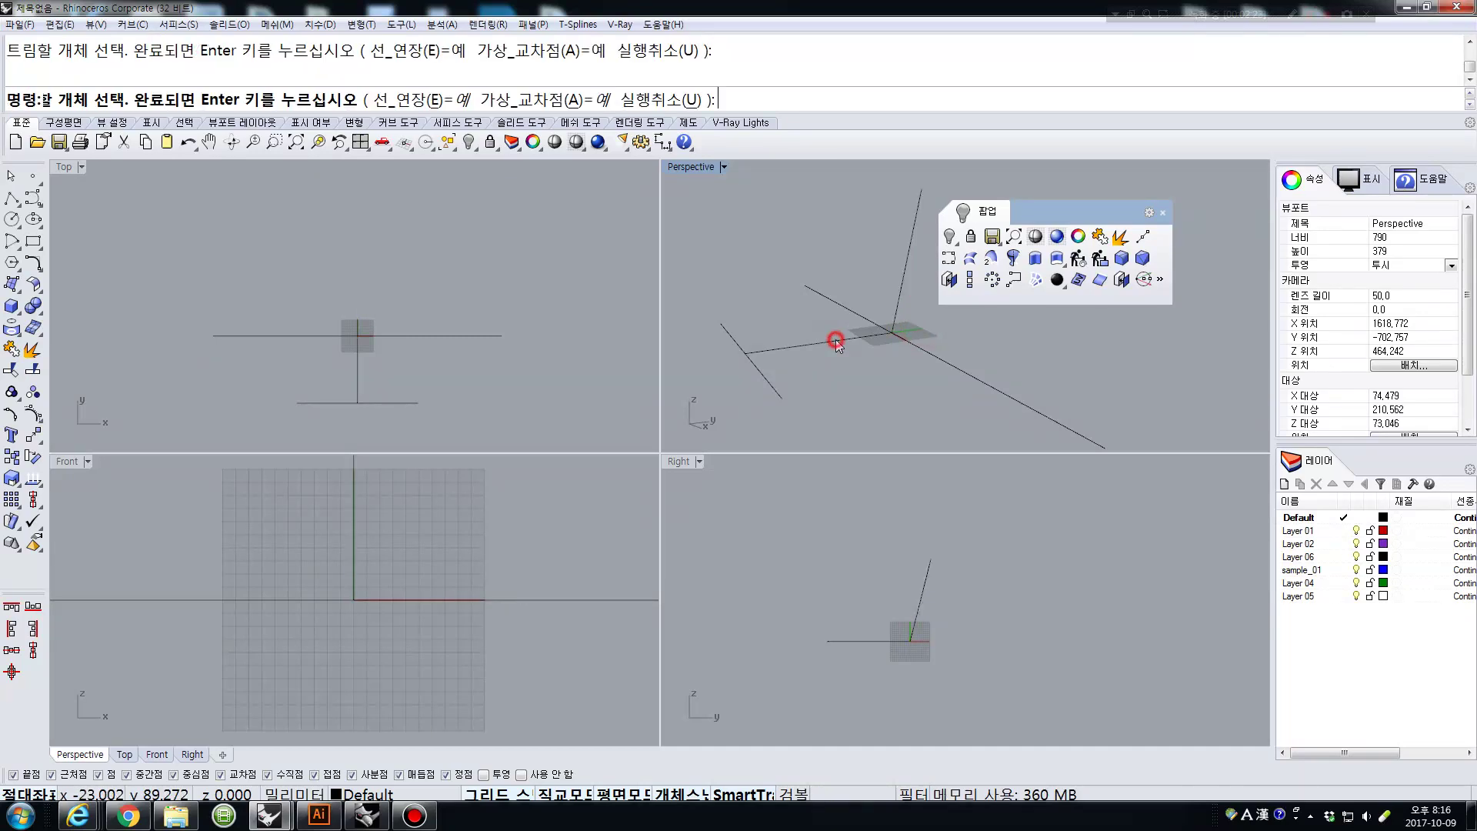
pyautogui.press('space')
# Fillet the corner between the ground line and the slanted line with radius 100, and join the three curves into one profile.
pyautogui.click(899, 298)
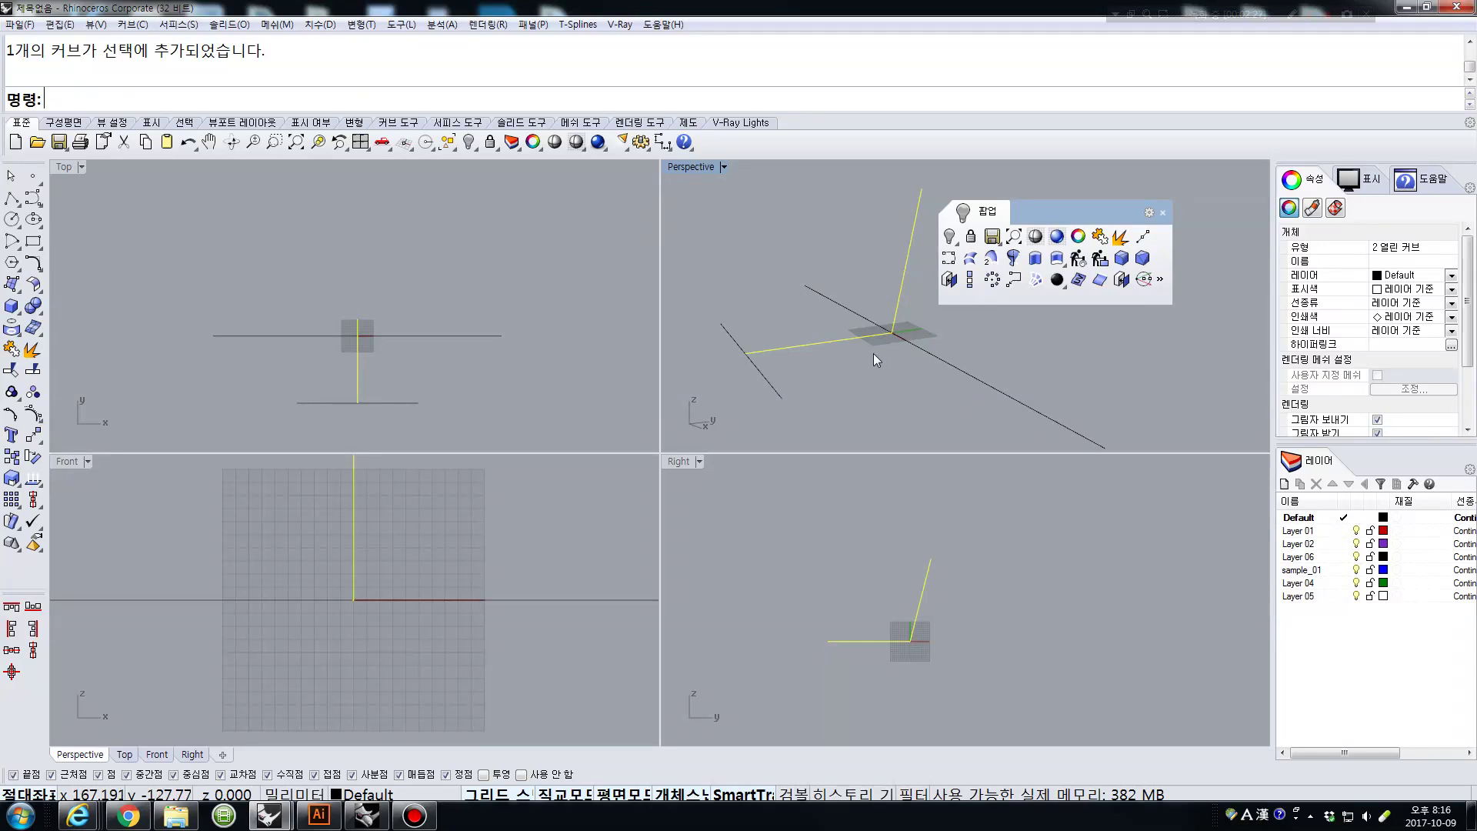
pyautogui.click(872, 353)
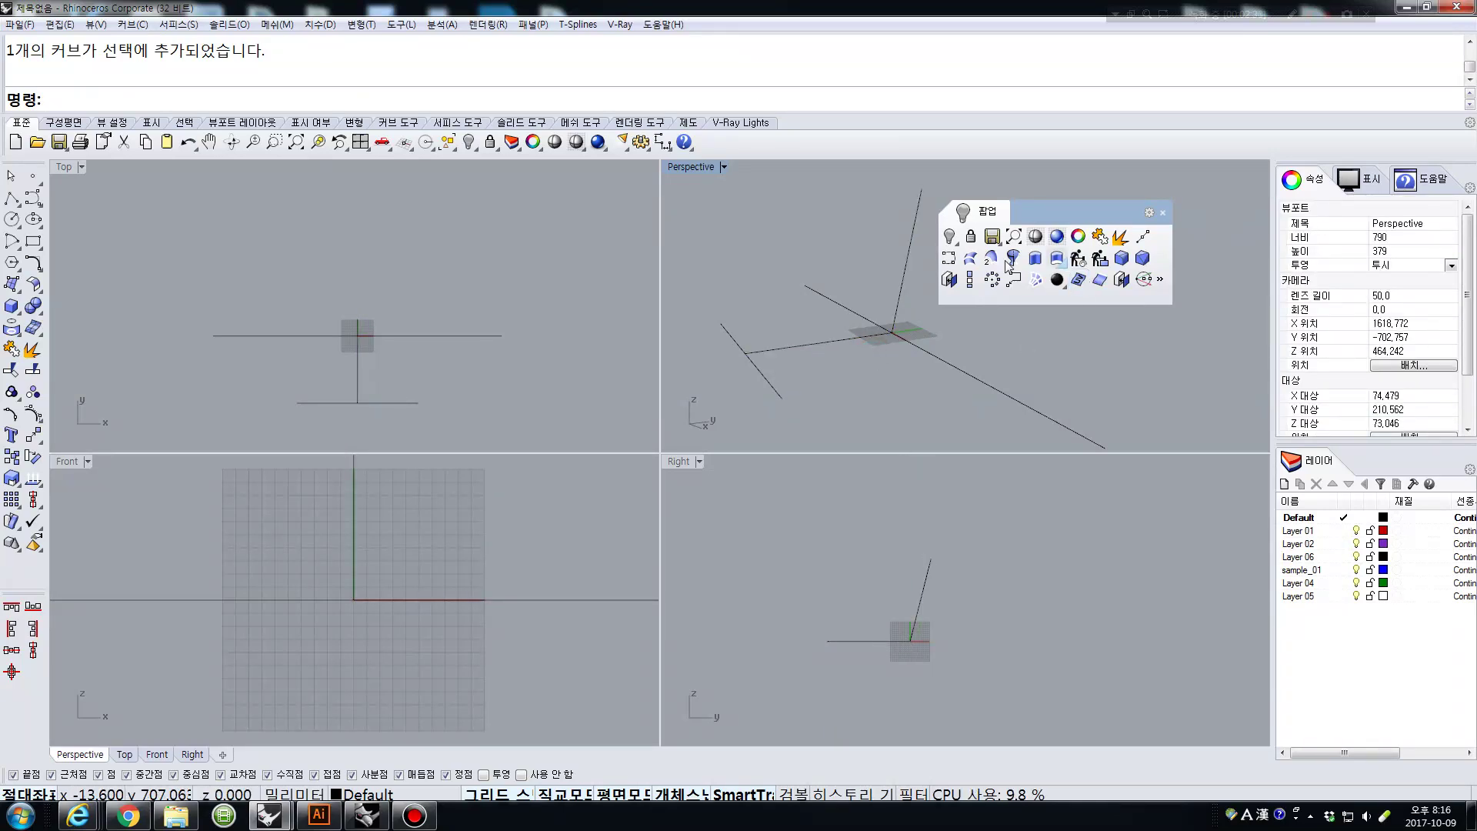
pyautogui.click(33, 262)
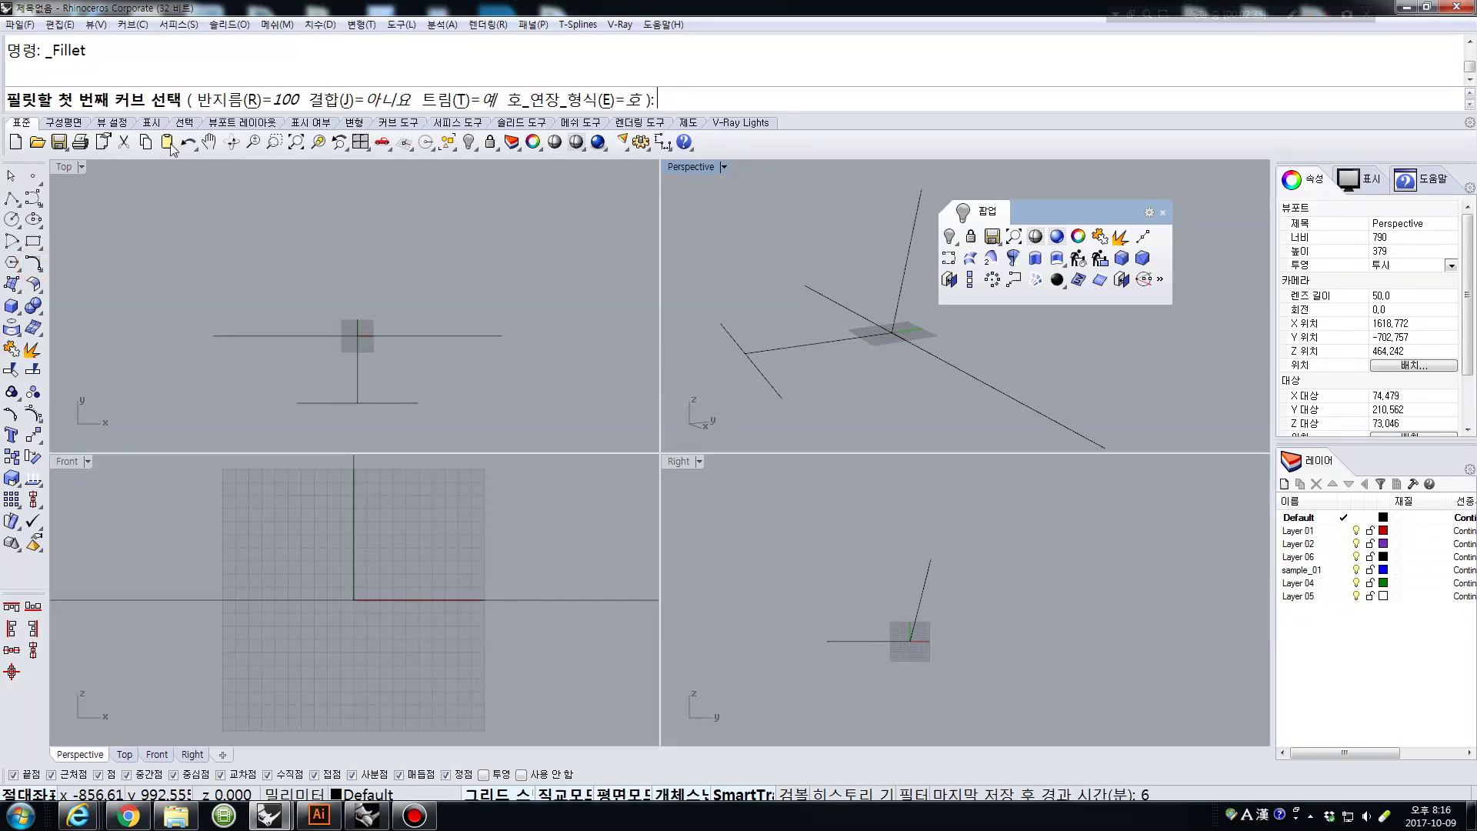
pyautogui.click(893, 641)
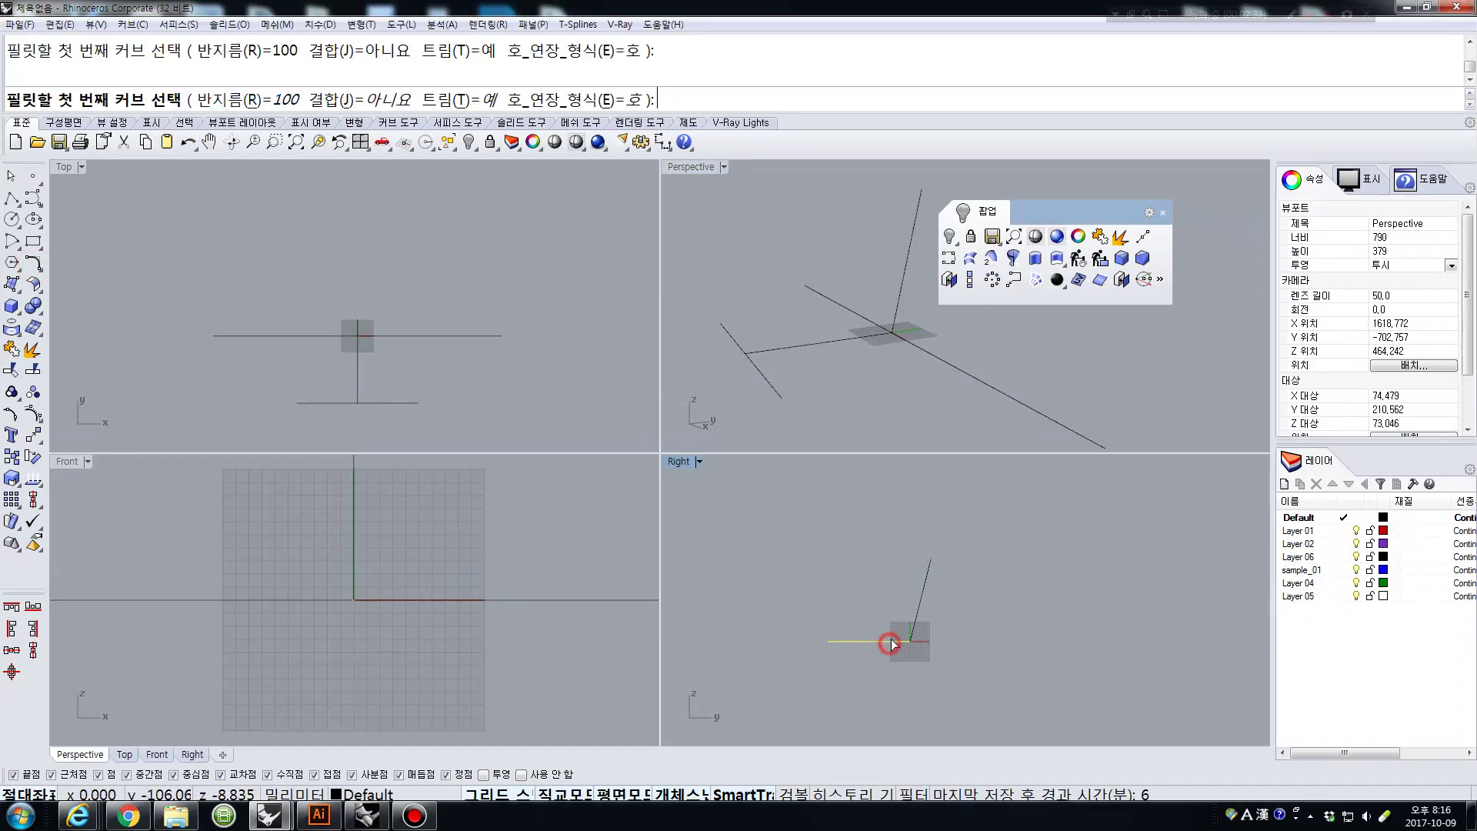
pyautogui.click(916, 616)
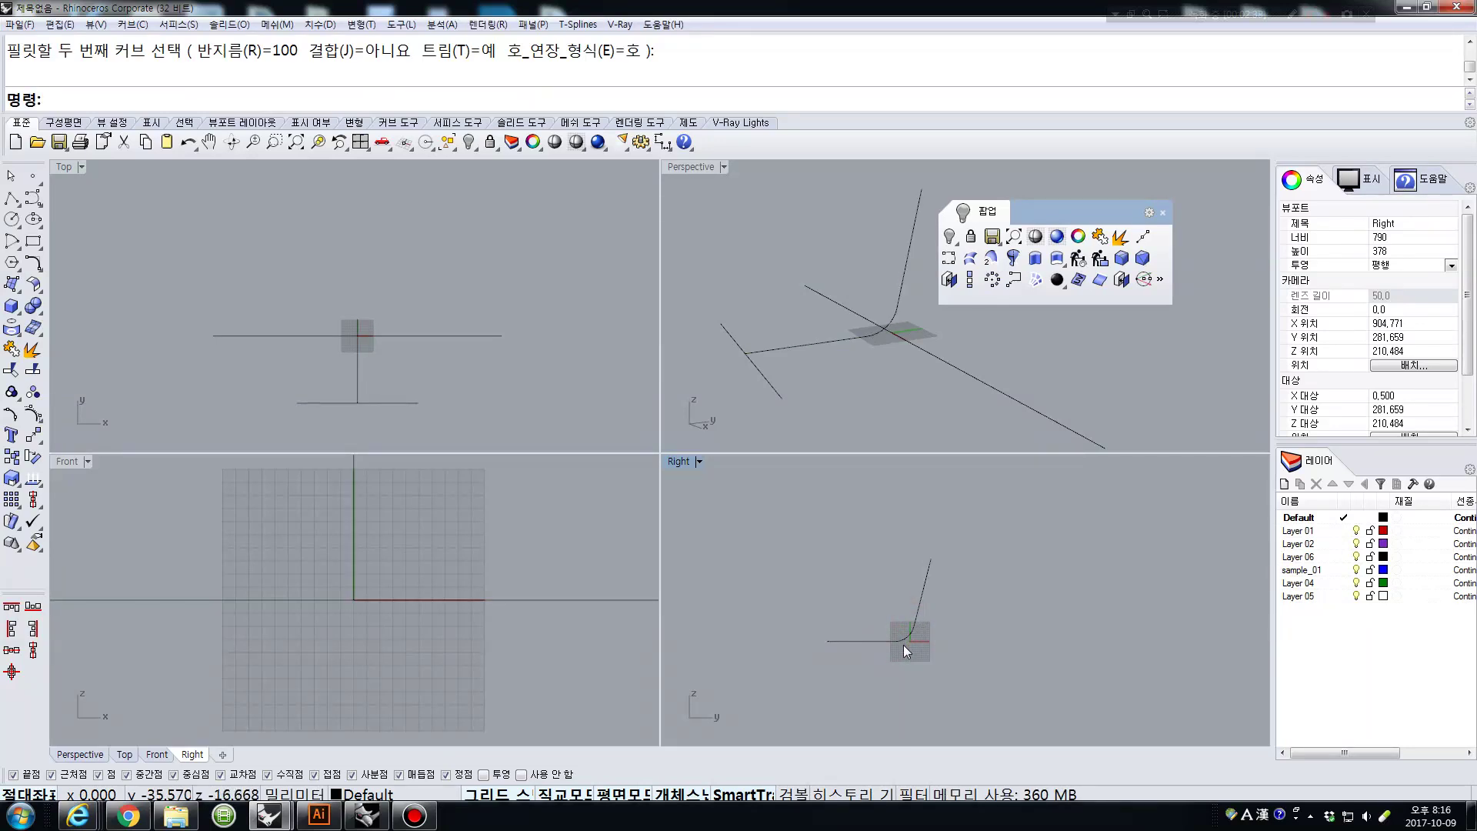
pyautogui.click(907, 639)
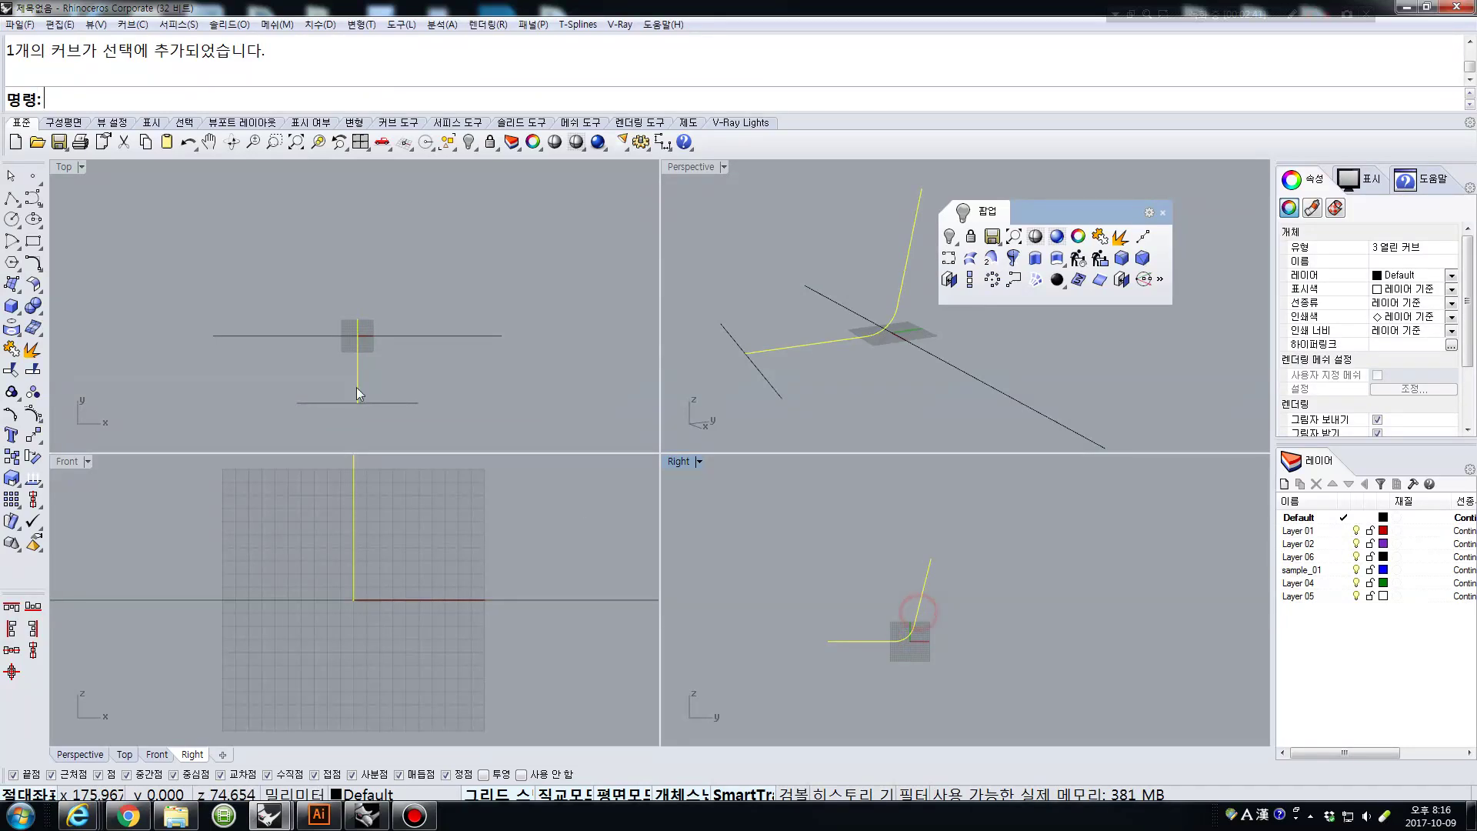
pyautogui.click(11, 350)
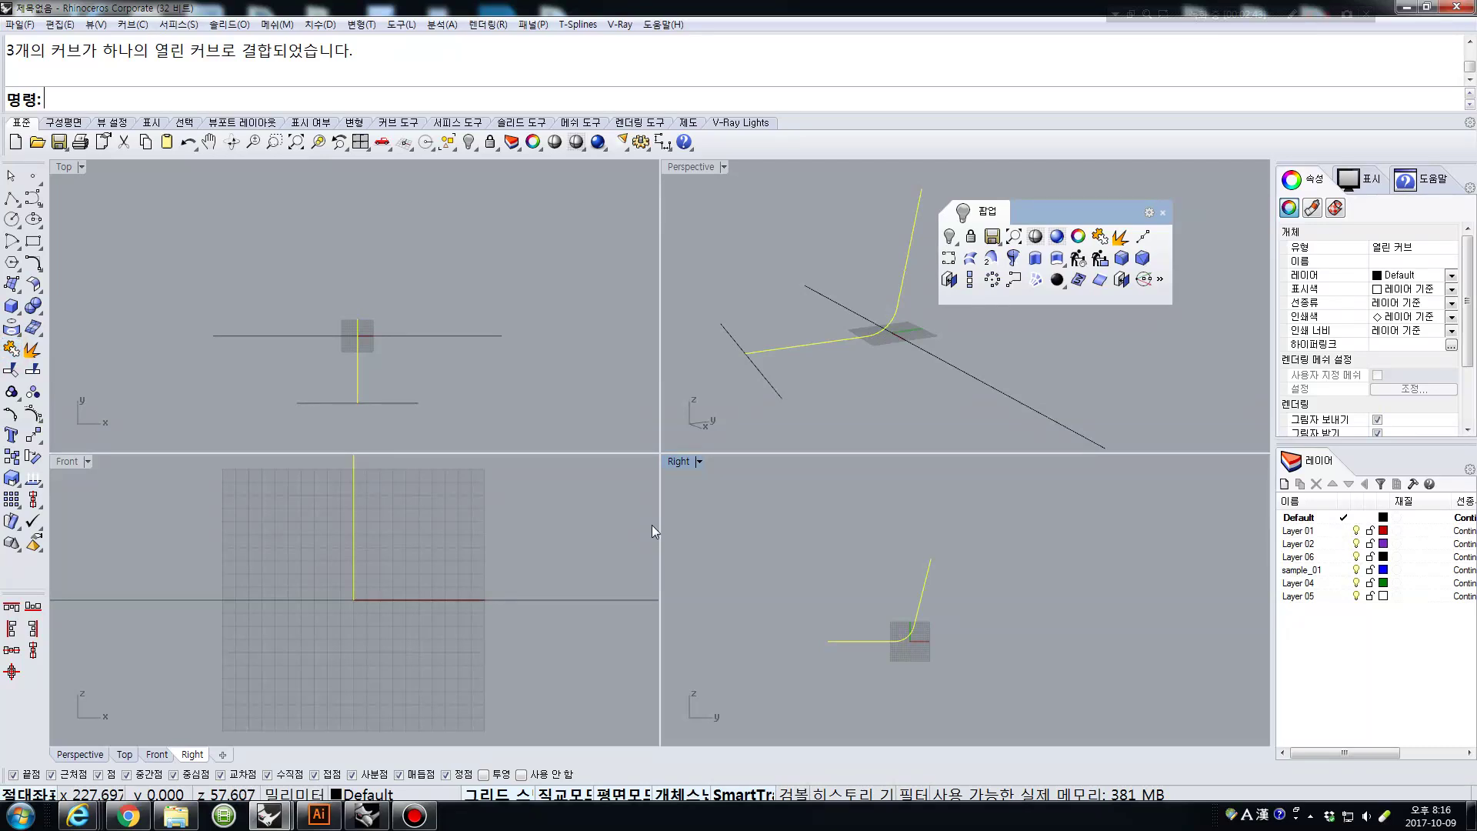
# Try offsetting the joined profile curve 50 mm to its inner side in the Right view, and undo the offset.
pyautogui.write('O')
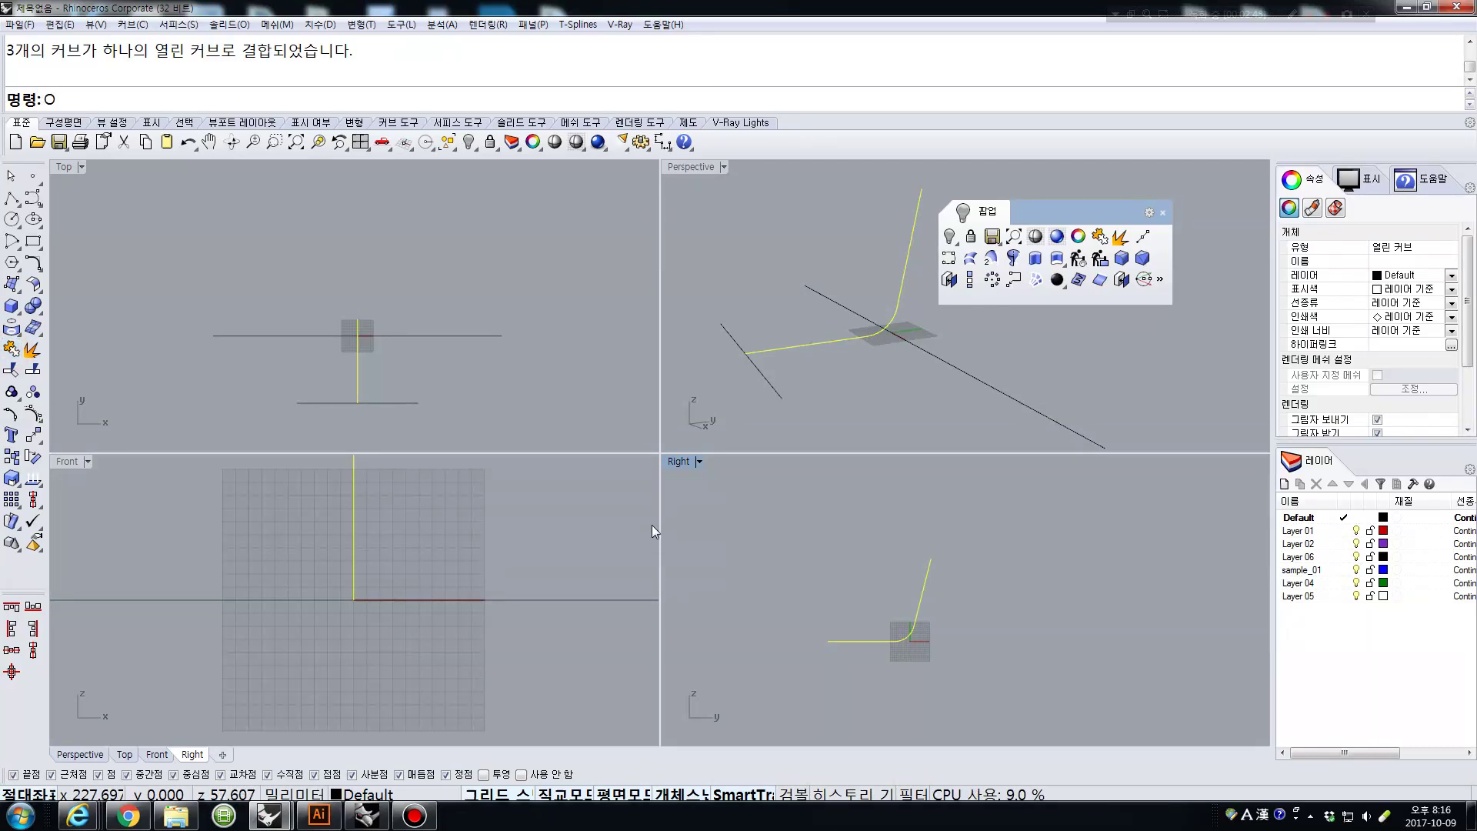
pyautogui.write('ffset')
pyautogui.press('Return')
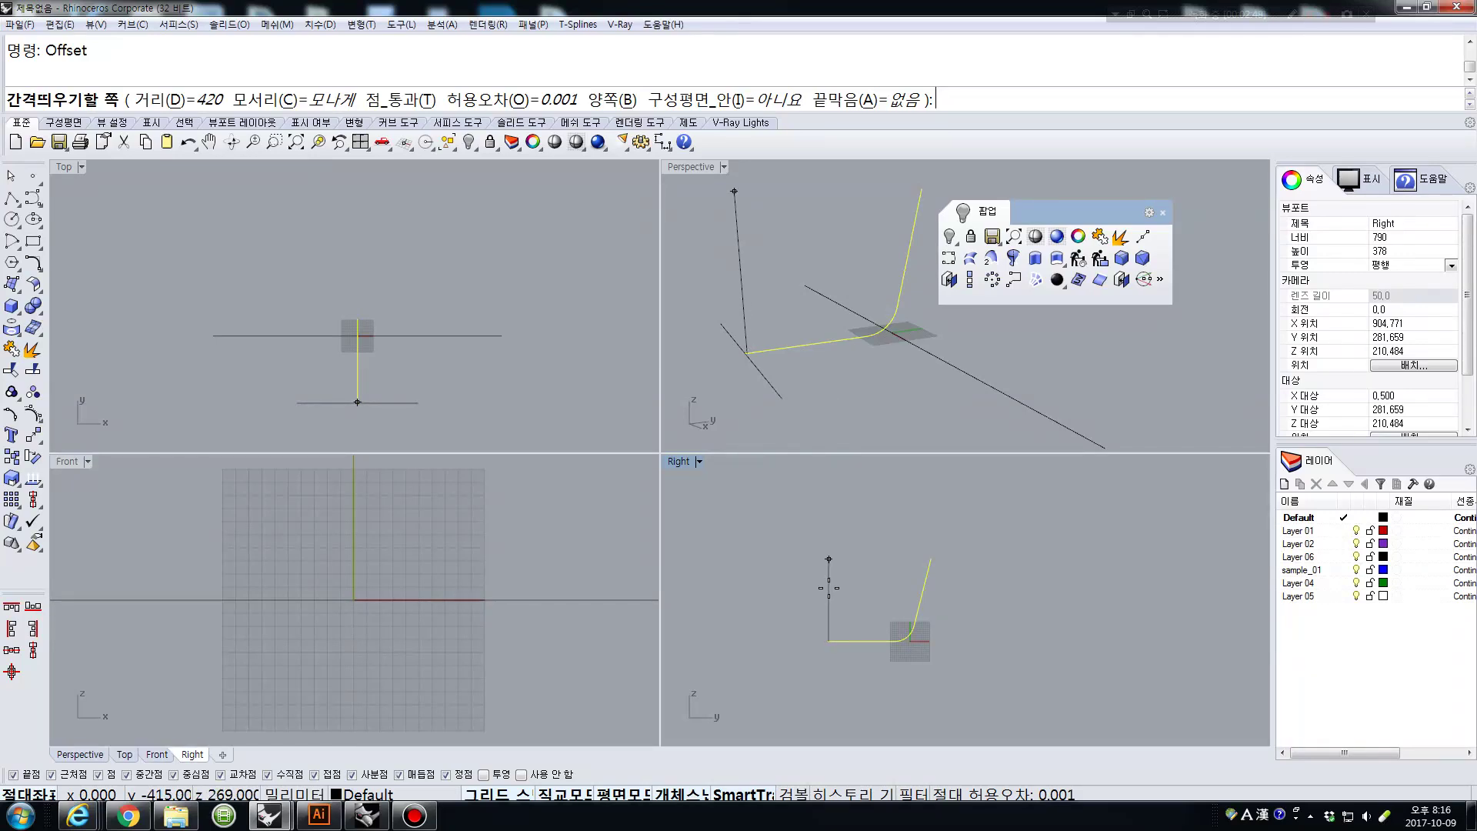
pyautogui.write('50')
pyautogui.press('Return')
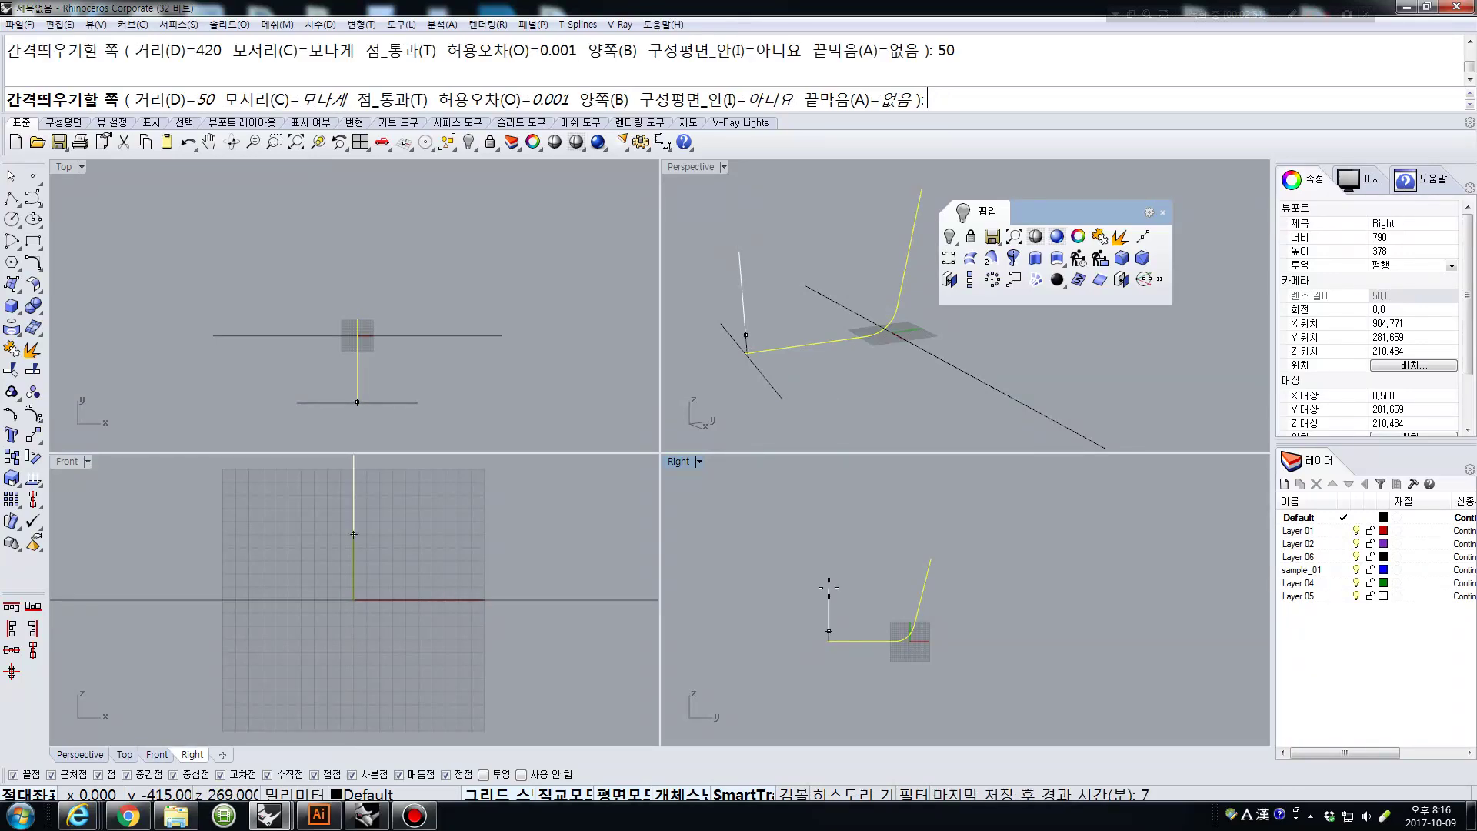
pyautogui.click(848, 591)
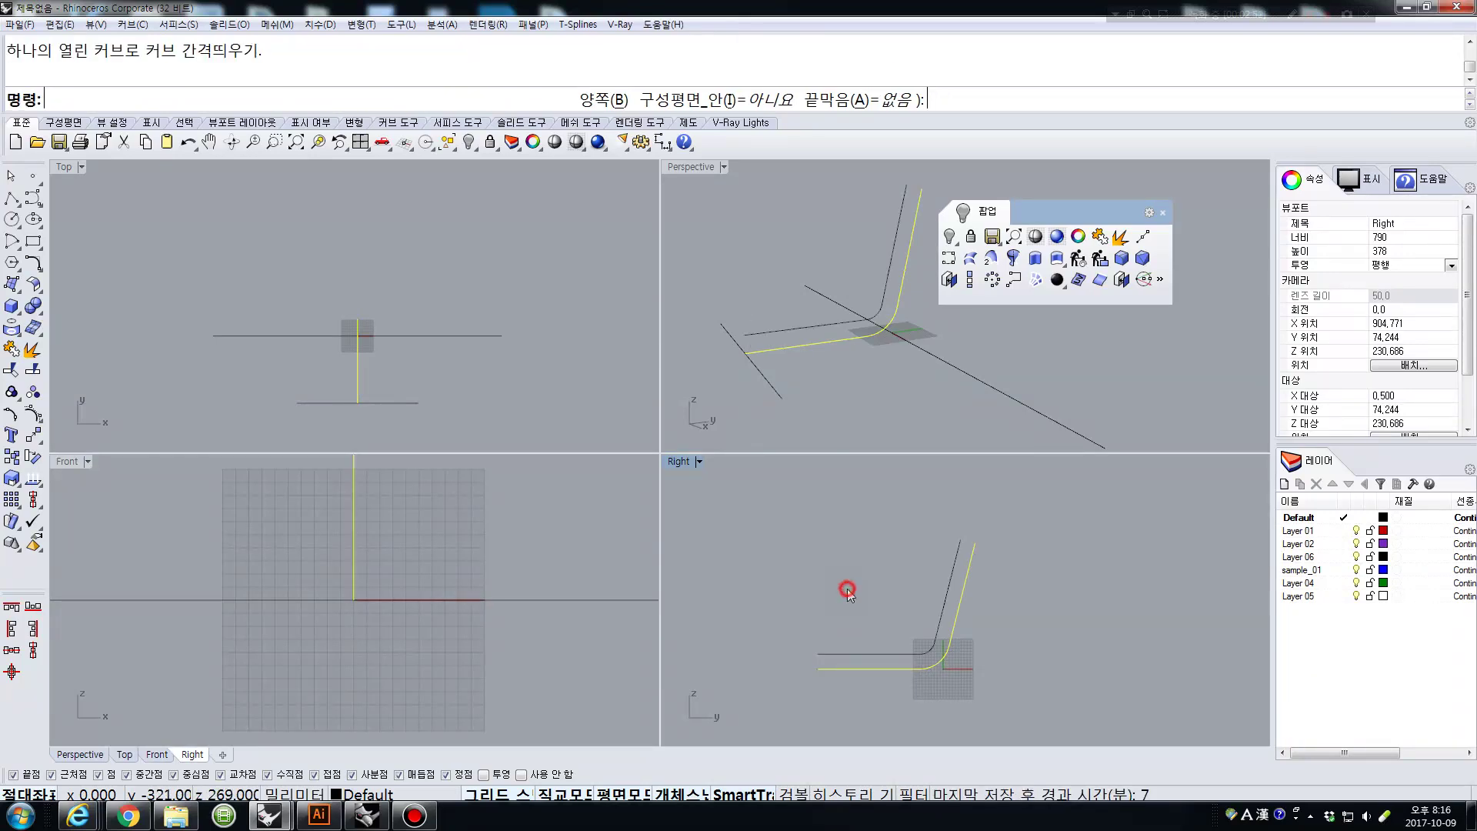
pyautogui.click(935, 640)
pyautogui.scroll(2, 924, 658)
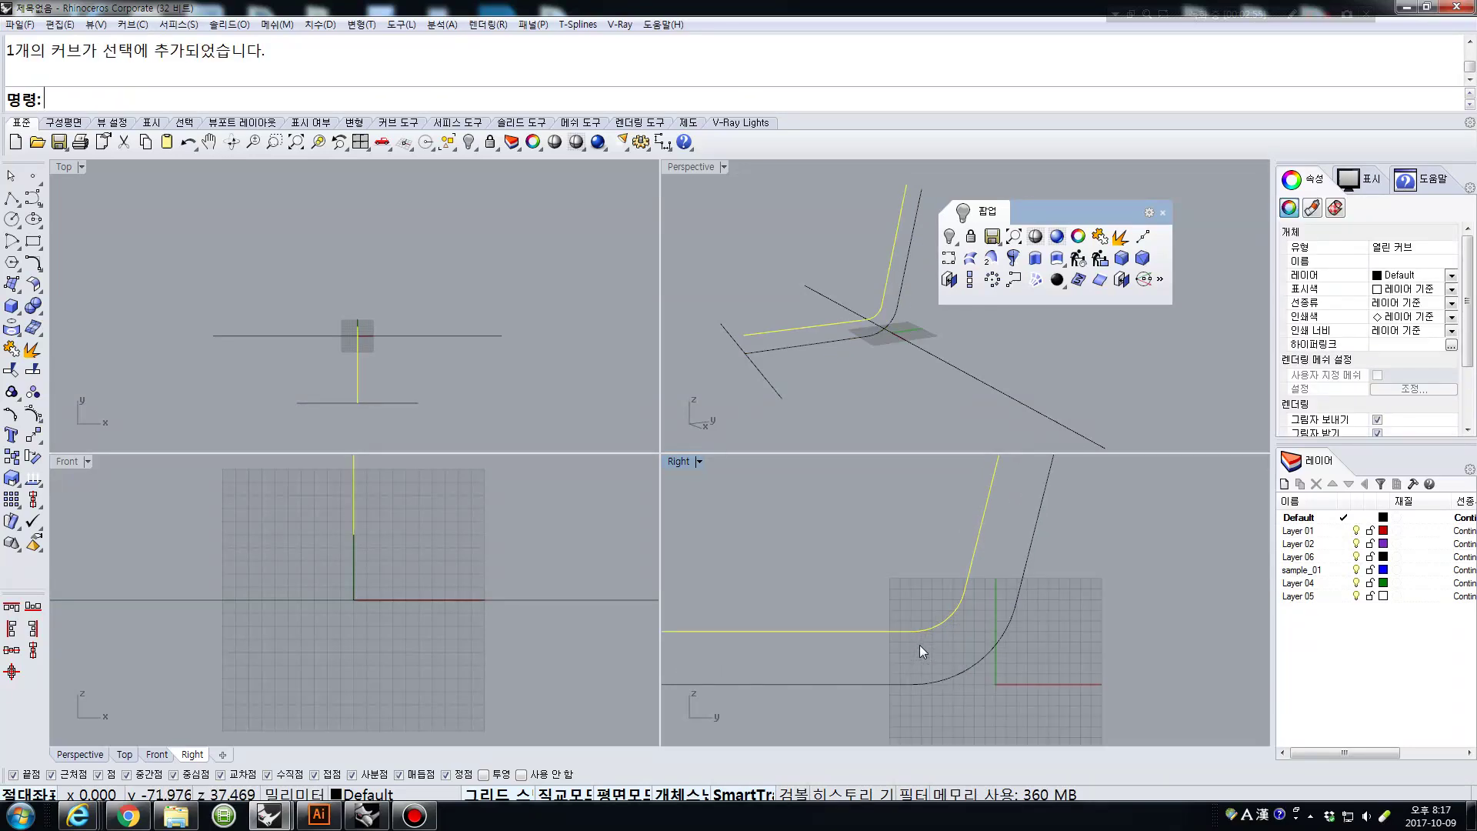
pyautogui.hotkey('ctrl', 'z')
# Offset the joined profile curve 30 mm to its inner side in the Right view.
pyautogui.scroll(2, 918, 642)
pyautogui.click(916, 636)
pyautogui.rightClick(916, 636)
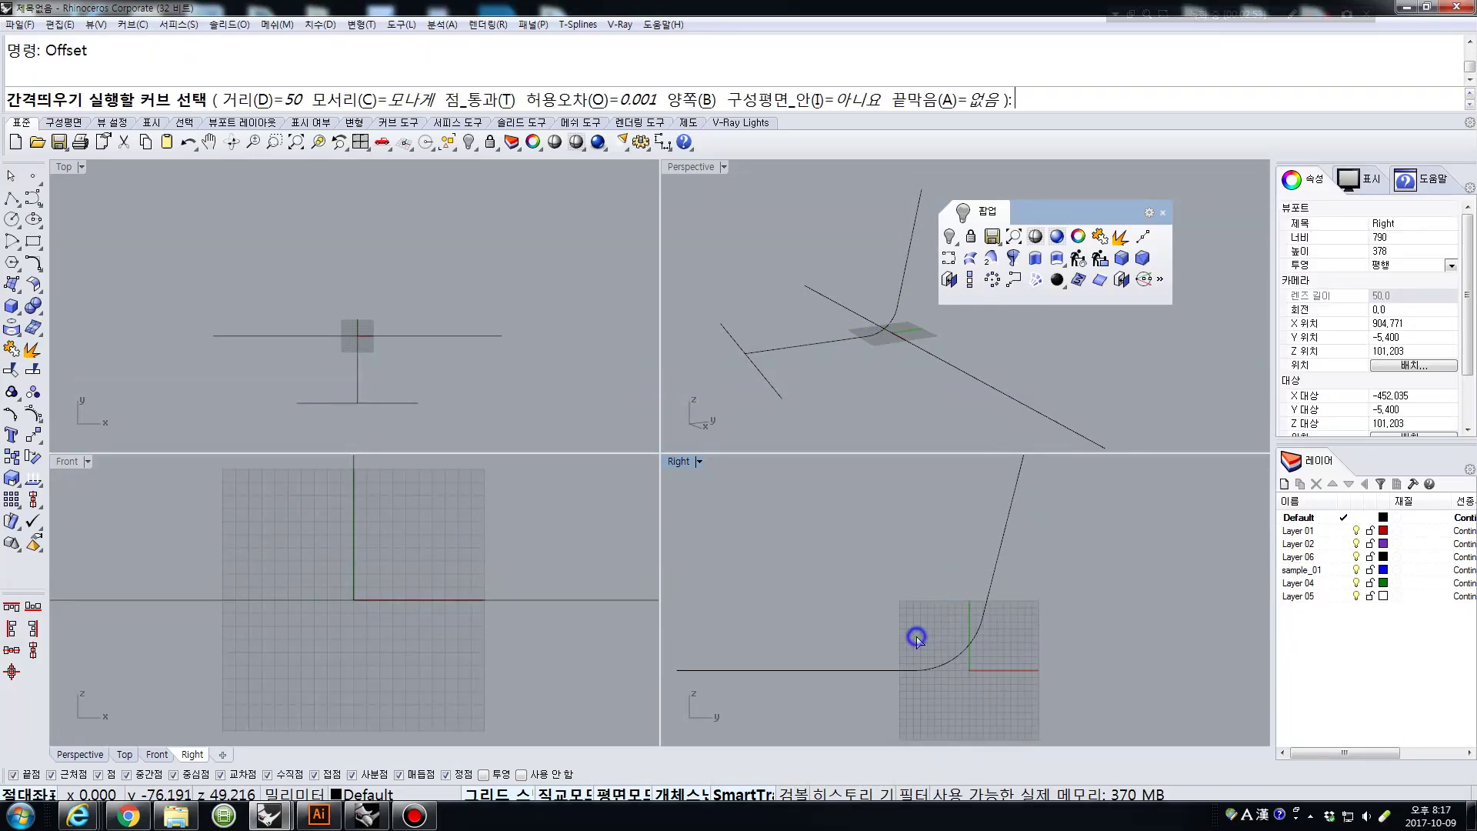
pyautogui.click(934, 669)
pyautogui.write('30')
pyautogui.press('Return')
pyautogui.click(880, 610)
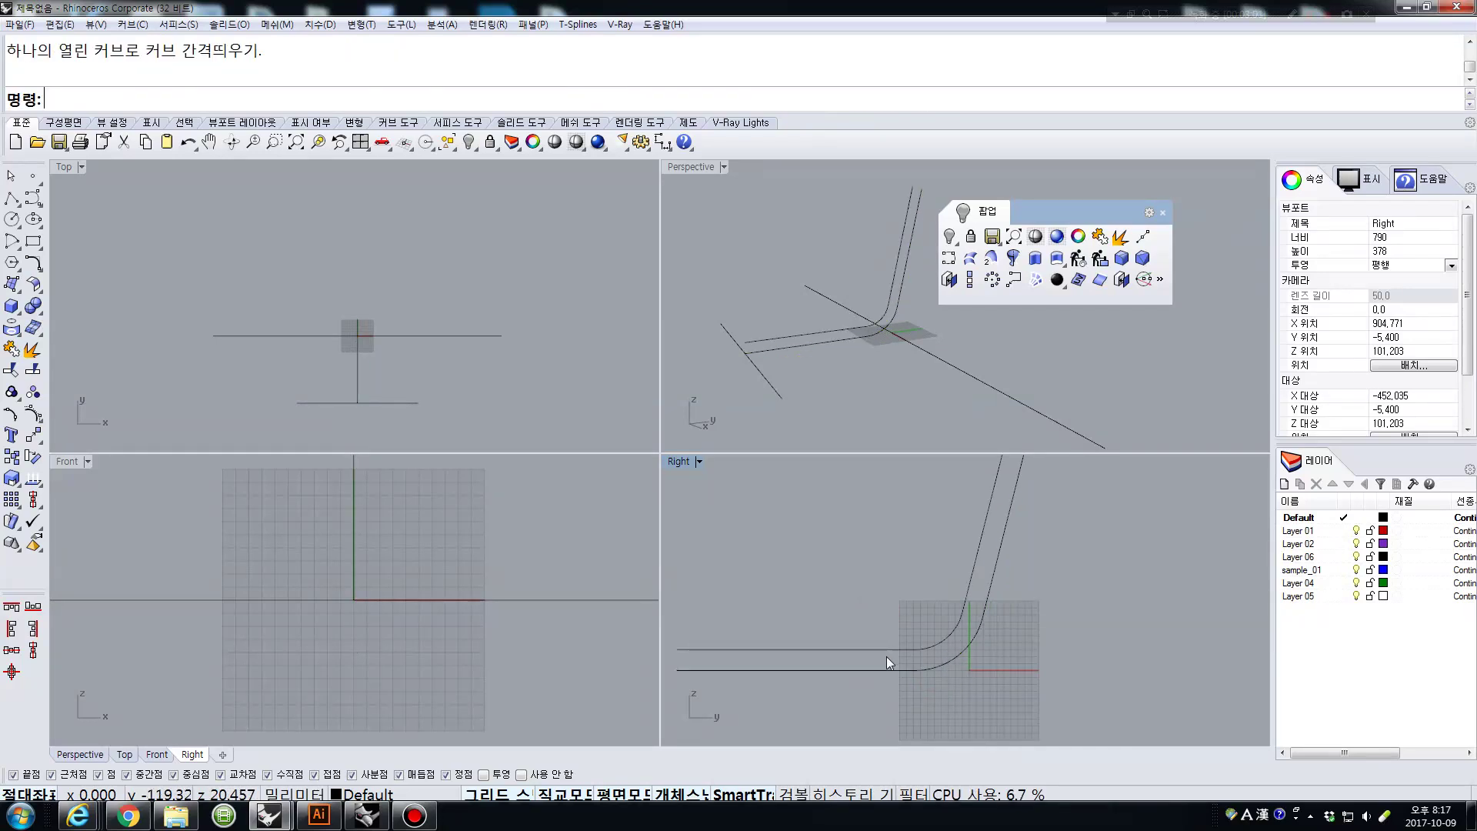
# Try to move the offset profile curve 21 mm sideways in the negative X direction in the Top view.
pyautogui.click(886, 650)
pyautogui.scroll(-1, 375, 335)
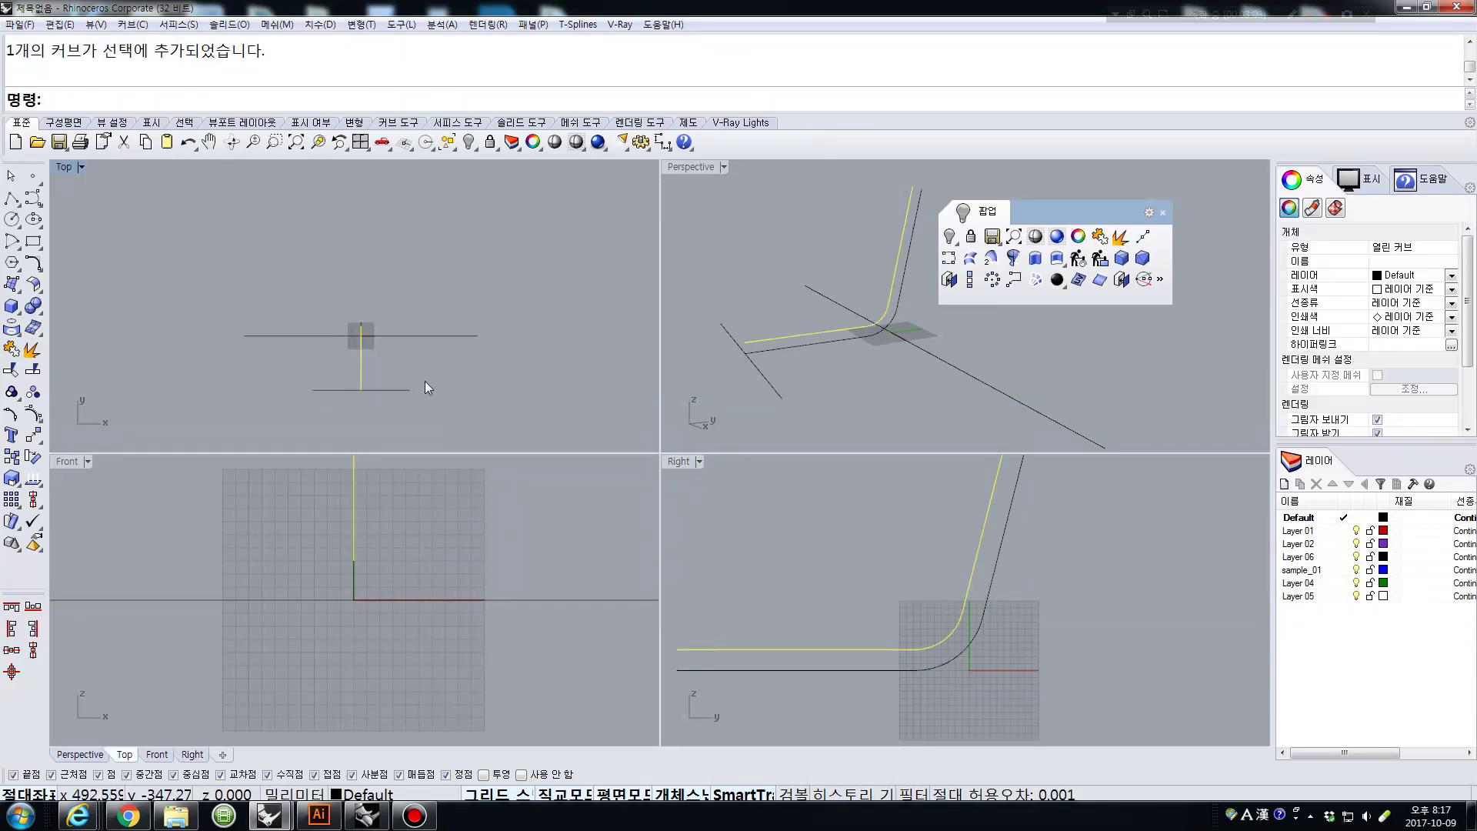
pyautogui.write('m')
pyautogui.press('Return')
pyautogui.click(525, 416)
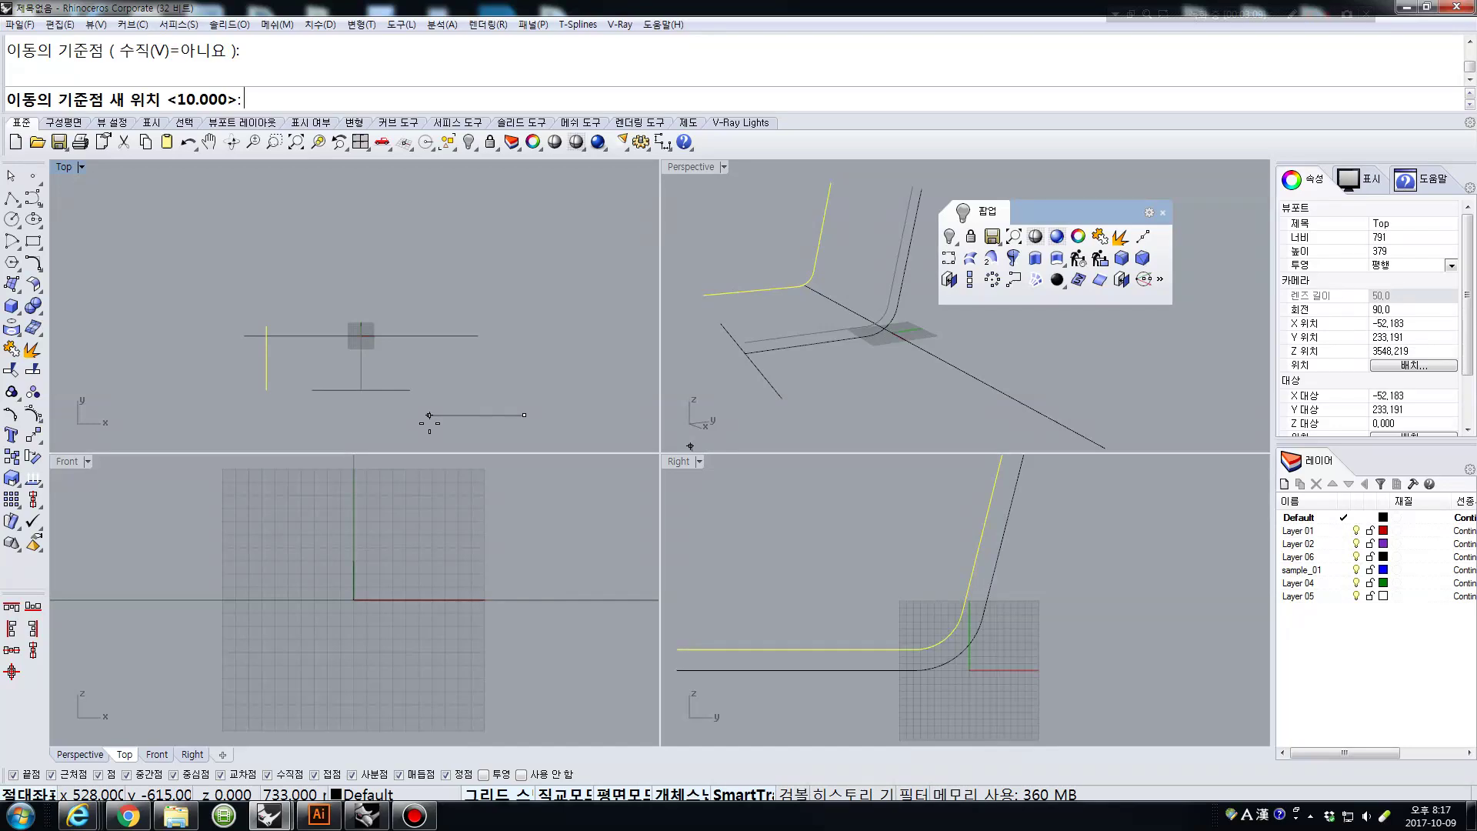
pyautogui.write('21')
pyautogui.press('Return')
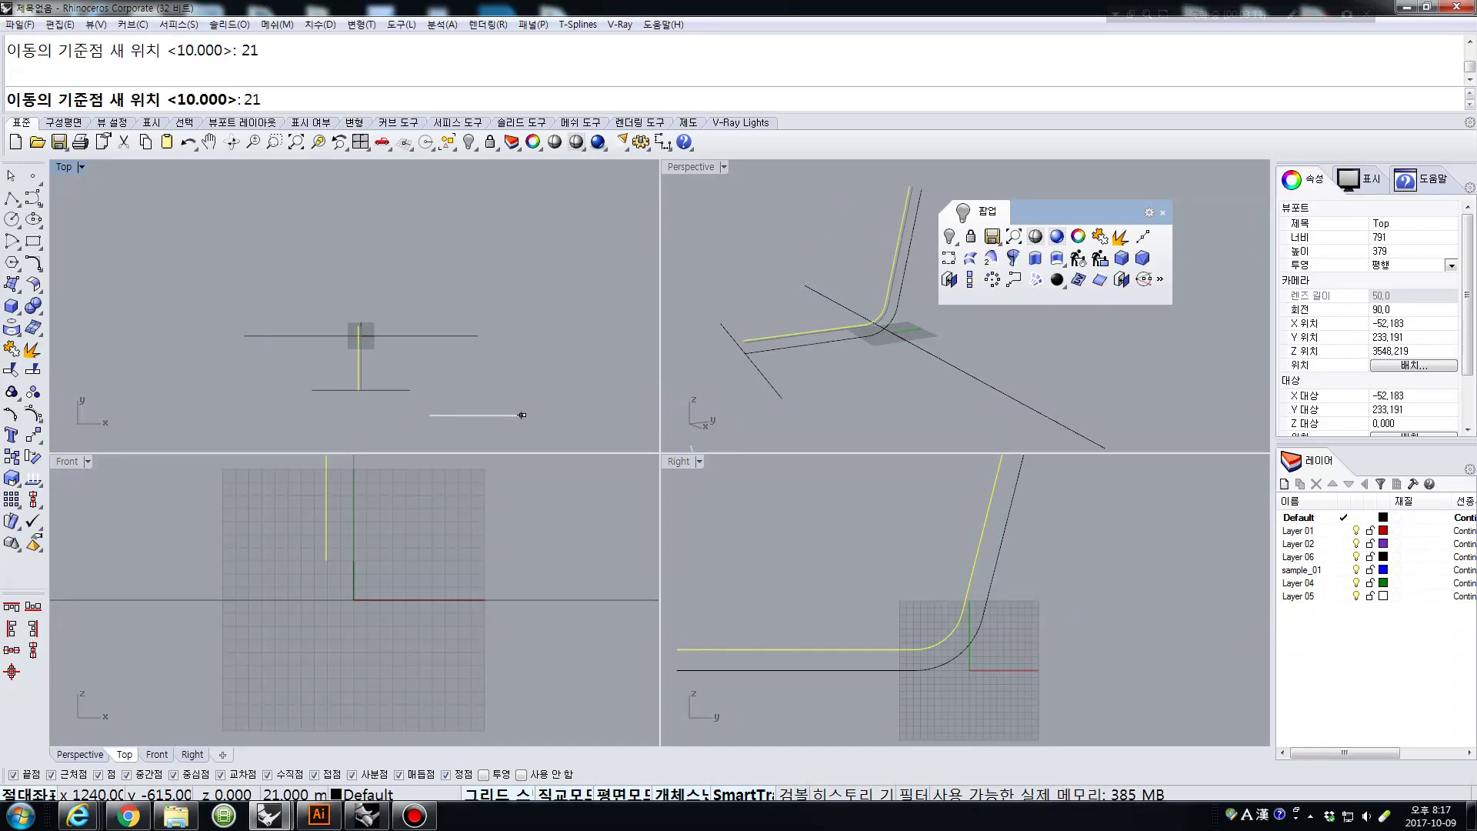
pyautogui.click(429, 423)
pyautogui.press('Return')
pyautogui.click(414, 429)
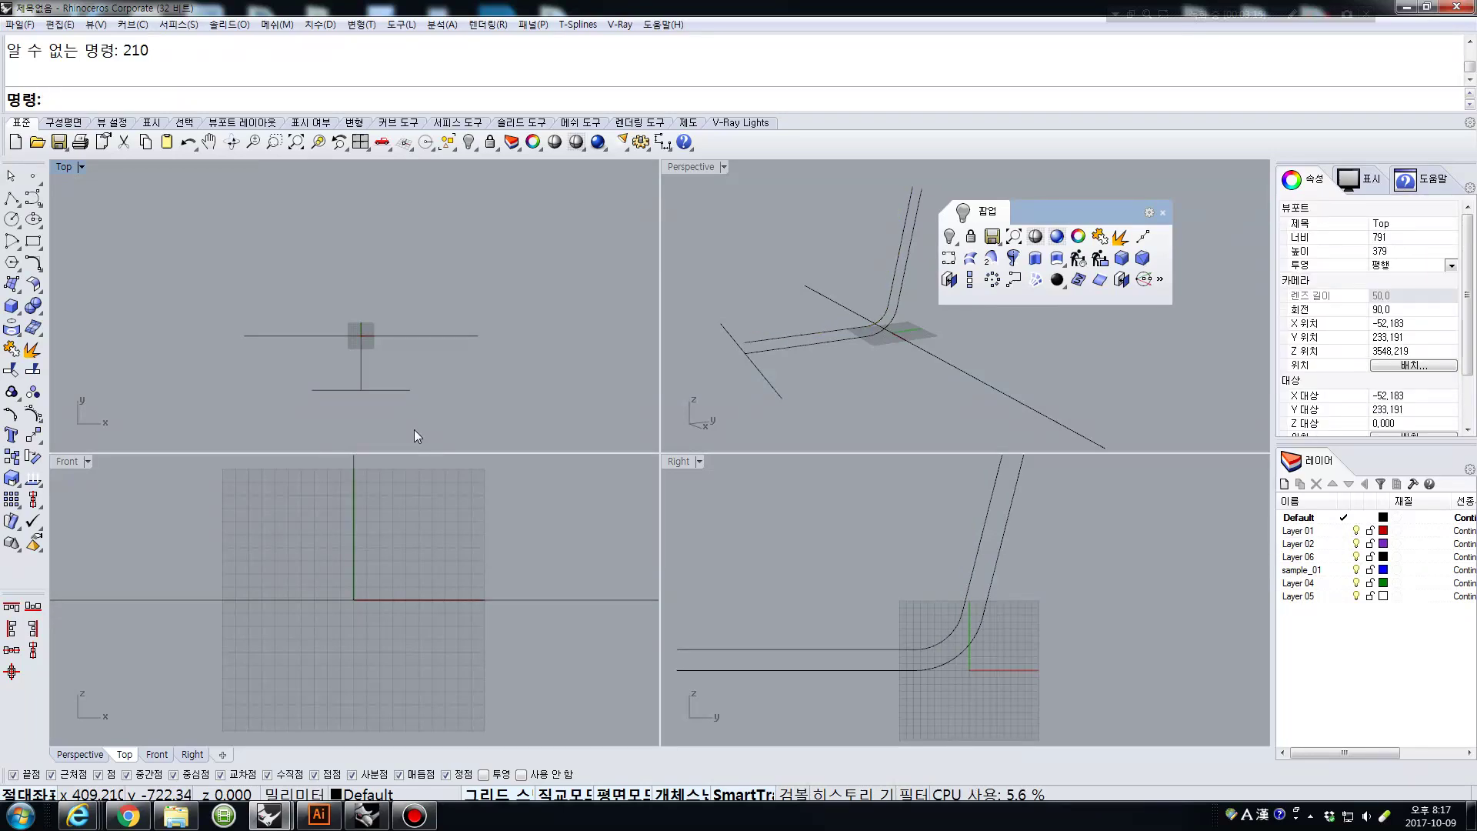
# Move the offset profile curve 210 mm in the negative X direction in the Top view.
pyautogui.press('Return')
pyautogui.click(976, 548)
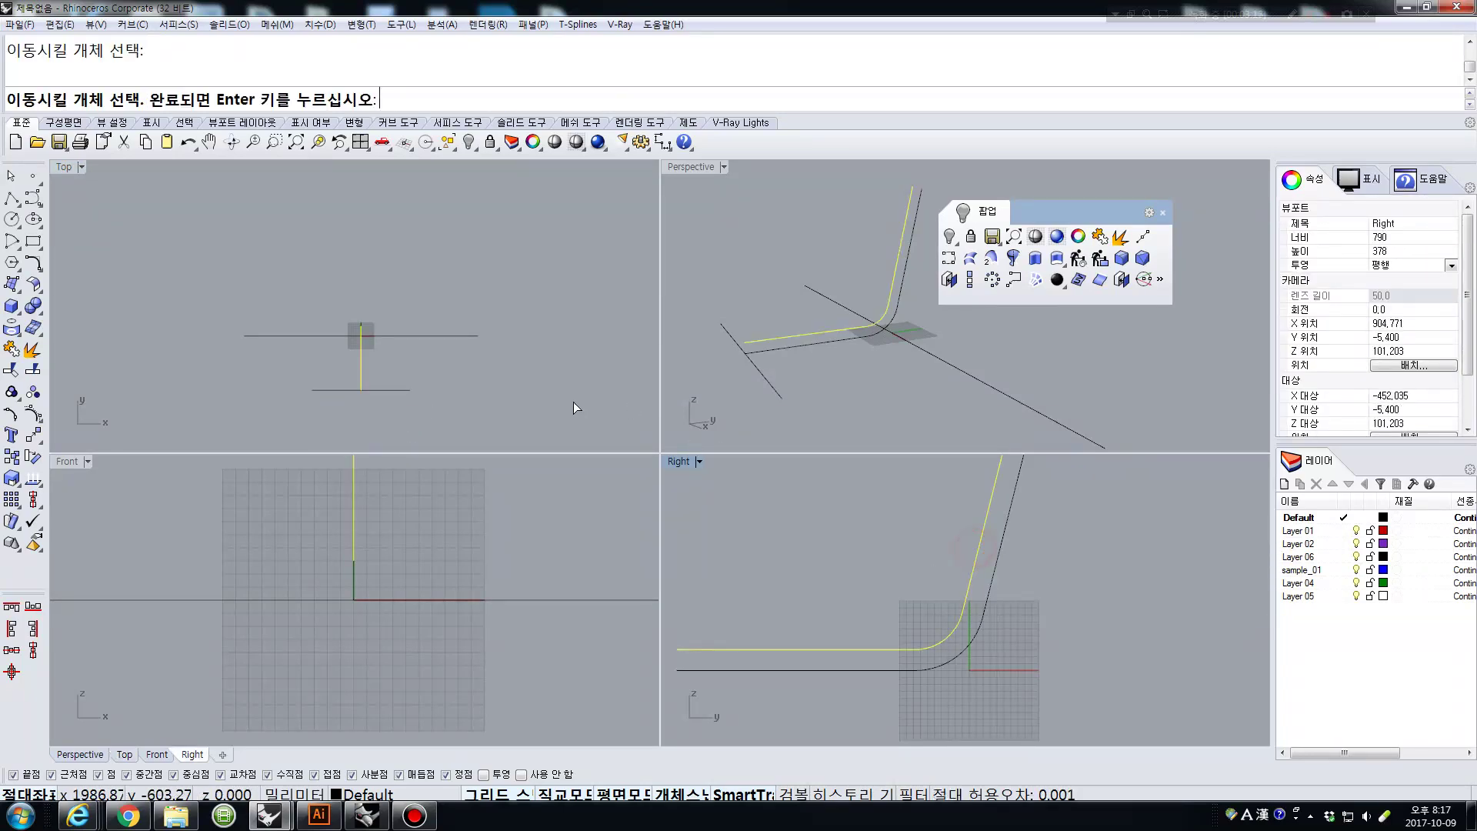
pyautogui.press('Return')
pyautogui.click(506, 387)
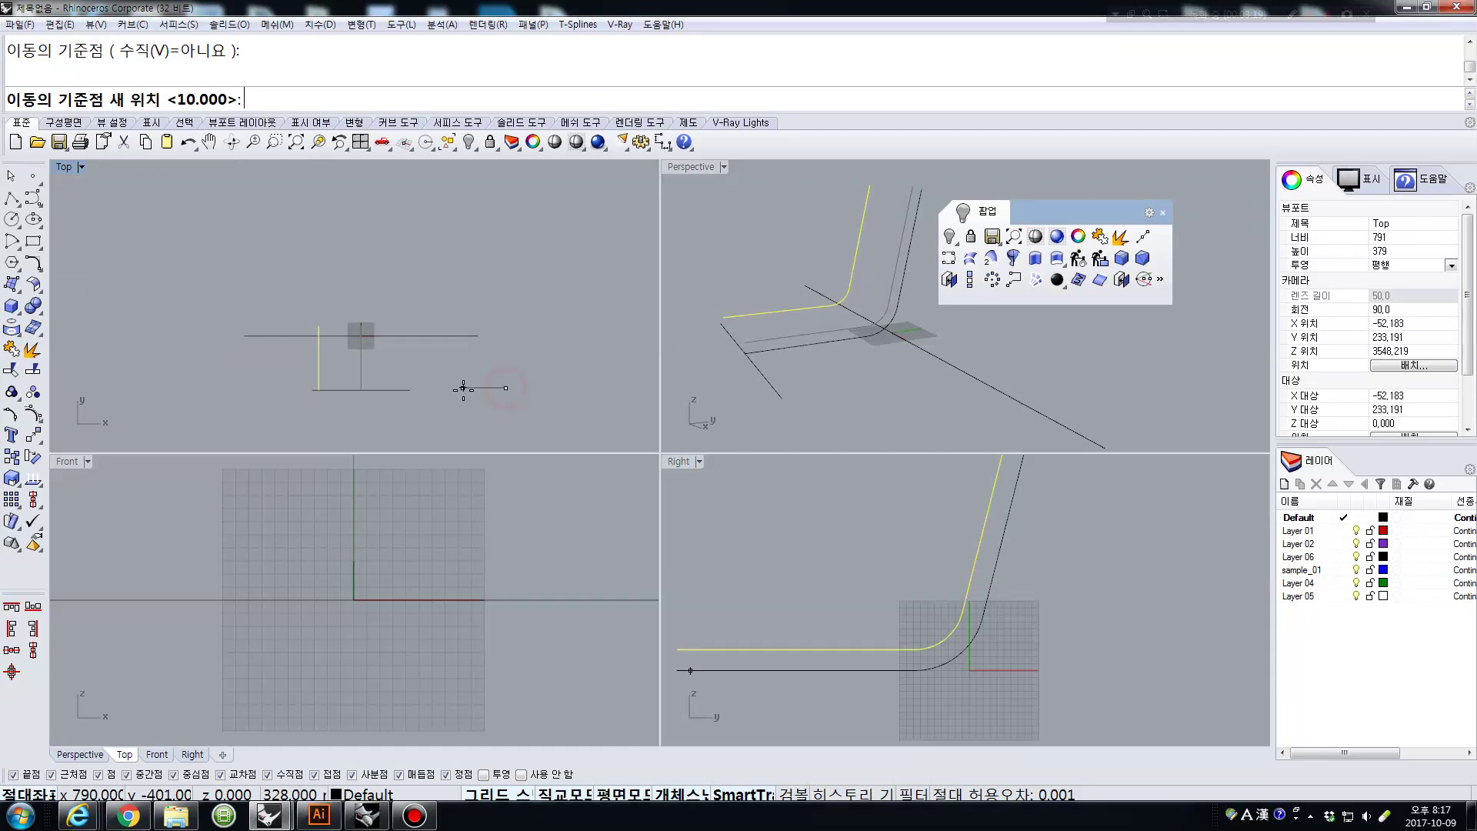
pyautogui.write('210')
pyautogui.press('Return')
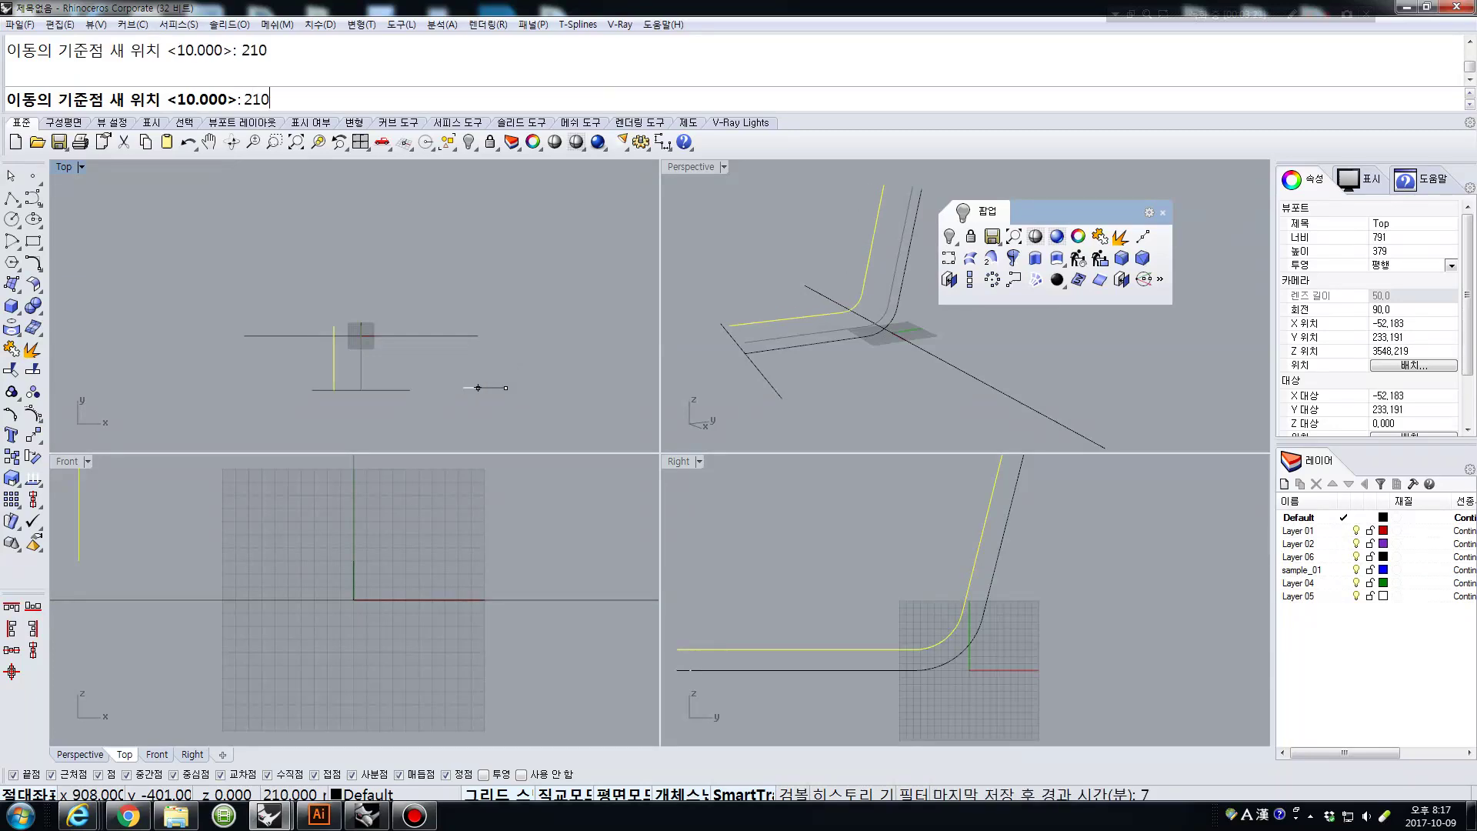
pyautogui.click(463, 392)
# Mirror a copy of the moved profile curve across the vertical axis through the origin in the Top view.
pyautogui.write('mi')
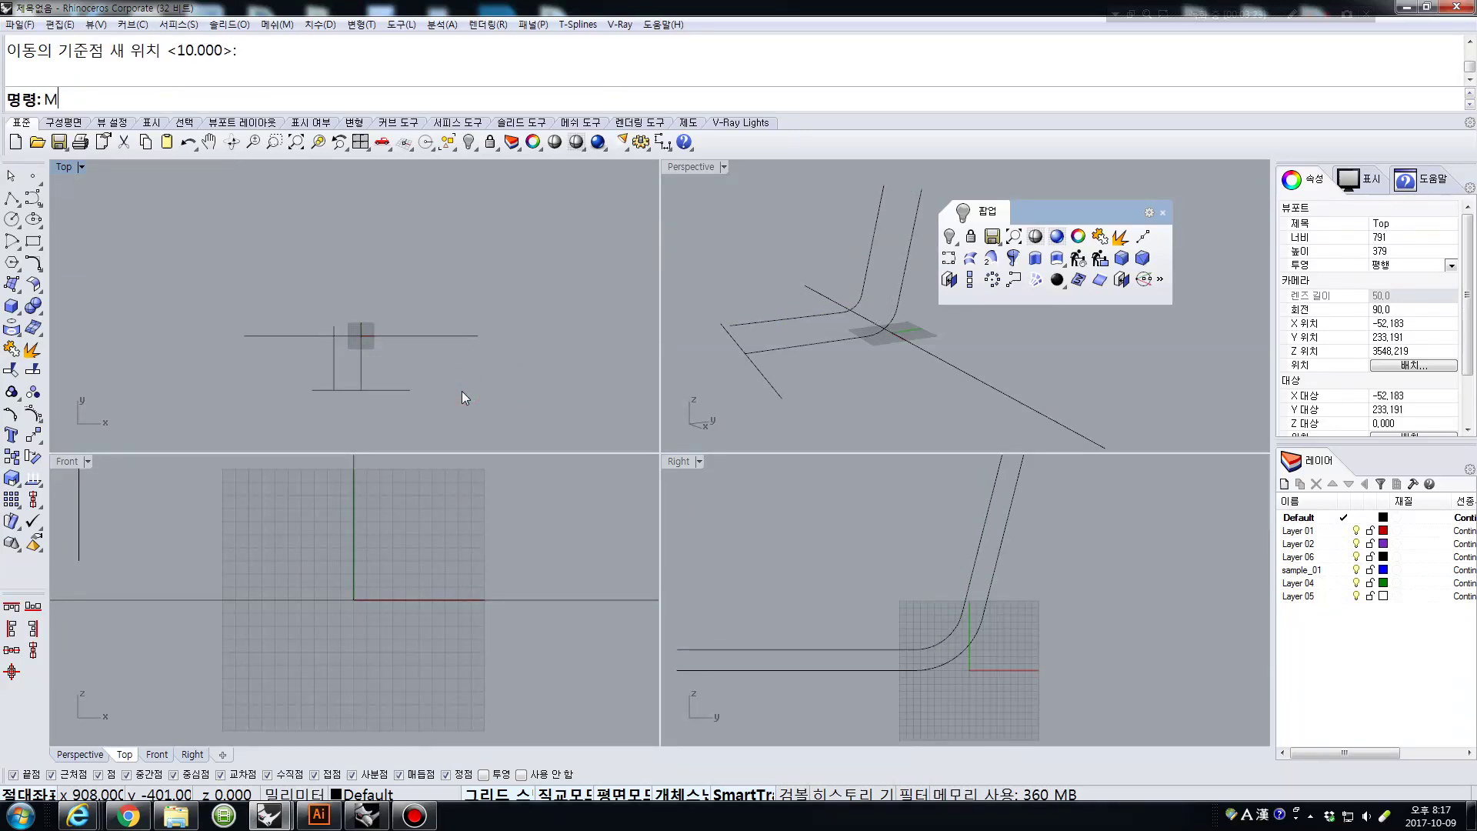
pyautogui.press('Return')
pyautogui.click(339, 360)
pyautogui.press('Return')
pyautogui.click(361, 336)
pyautogui.click(372, 231)
pyautogui.click(500, 262)
# Select the two outer profile curves, clear away the floating tool palette, and show the curves' edit points.
pyautogui.moveTo(802, 344); pyautogui.dragTo(952, 266, button='right')
pyautogui.moveTo(1108, 210); pyautogui.dragTo(329, 215)
pyautogui.moveTo(976, 370); pyautogui.dragTo(1052, 353, button='right')
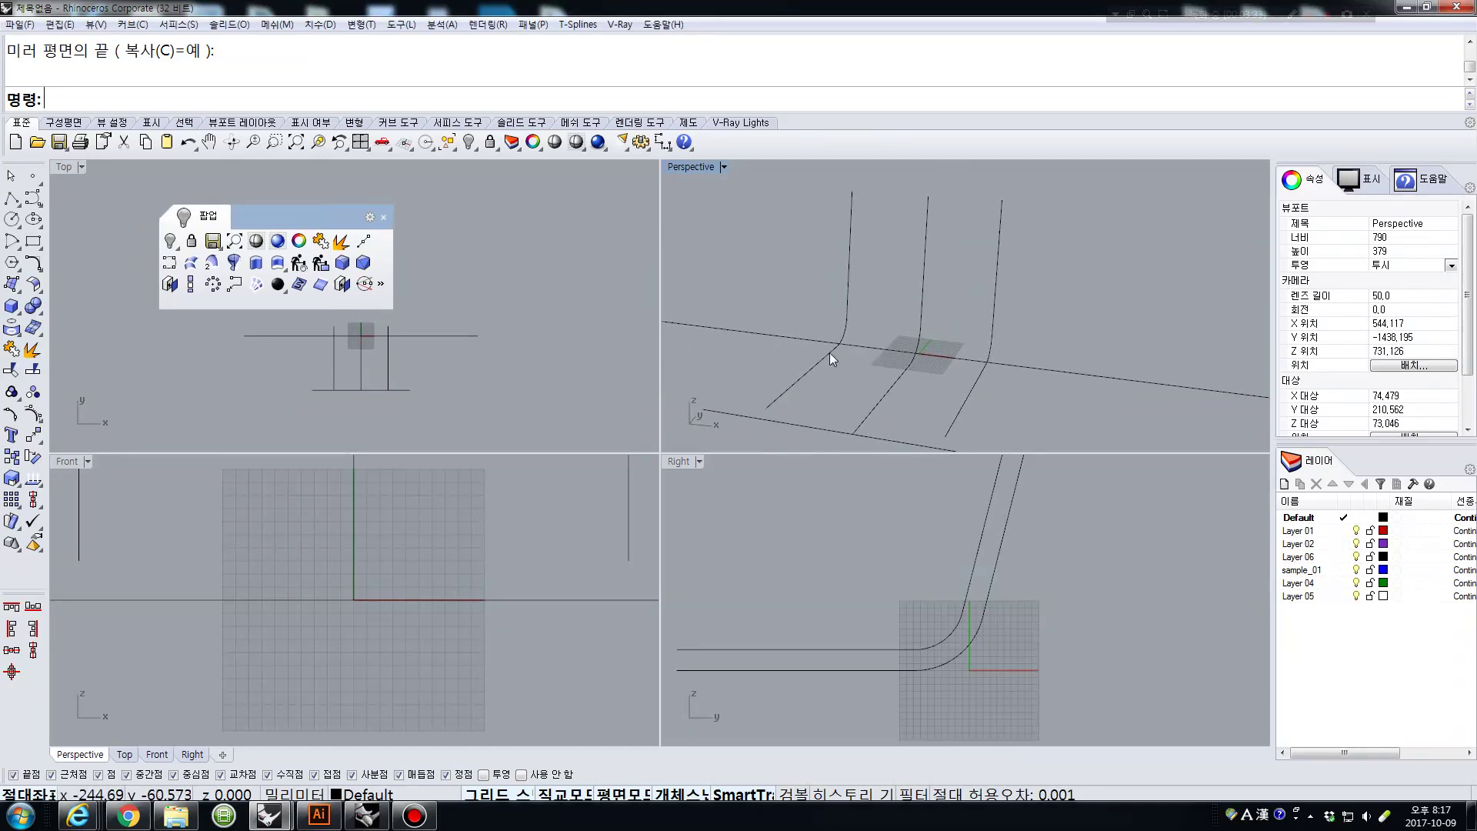
pyautogui.click(851, 332)
pyautogui.keyDown('shift'); pyautogui.click(991, 353); pyautogui.keyUp('shift')
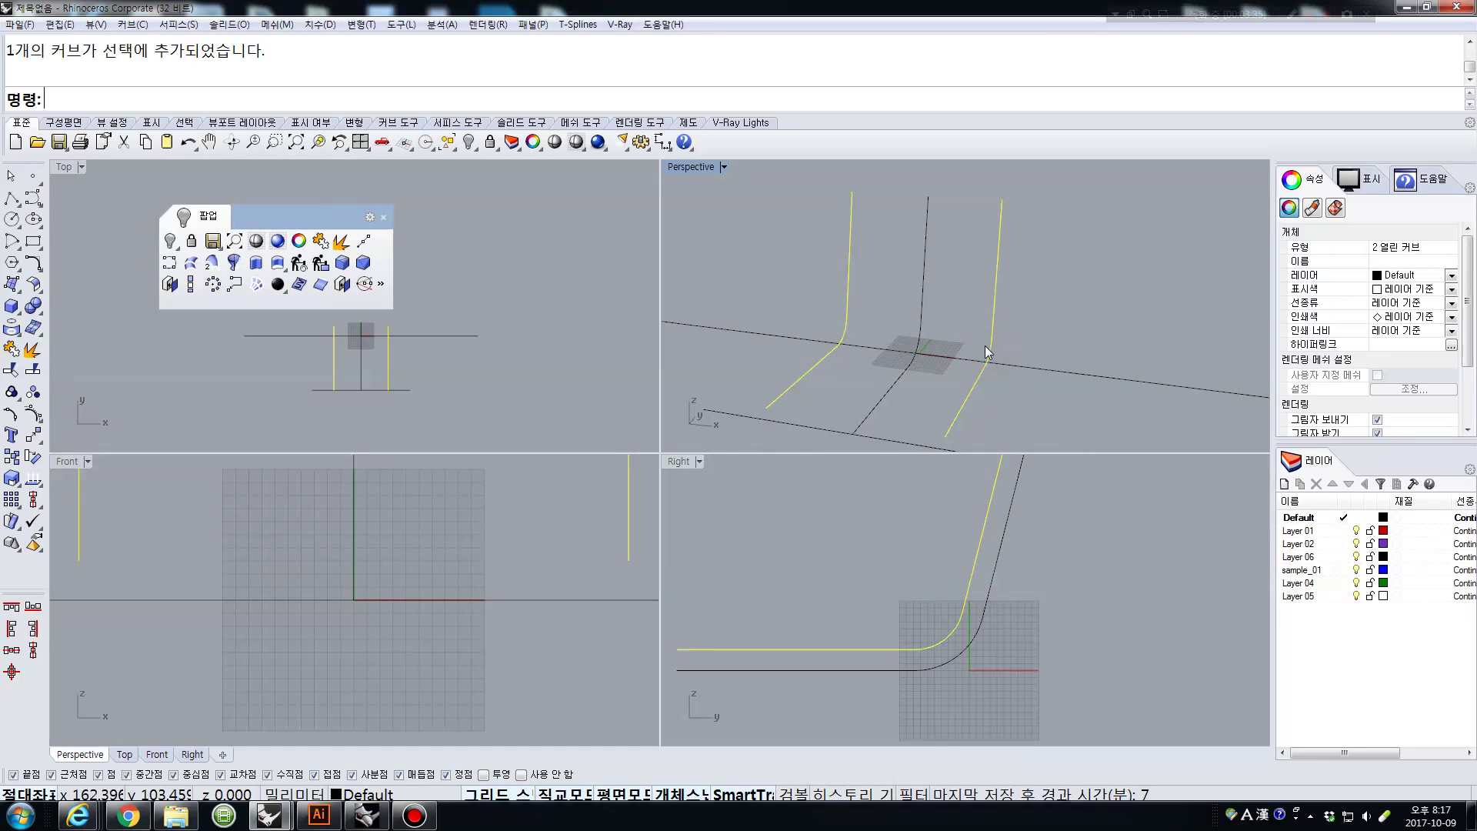
pyautogui.click(384, 218)
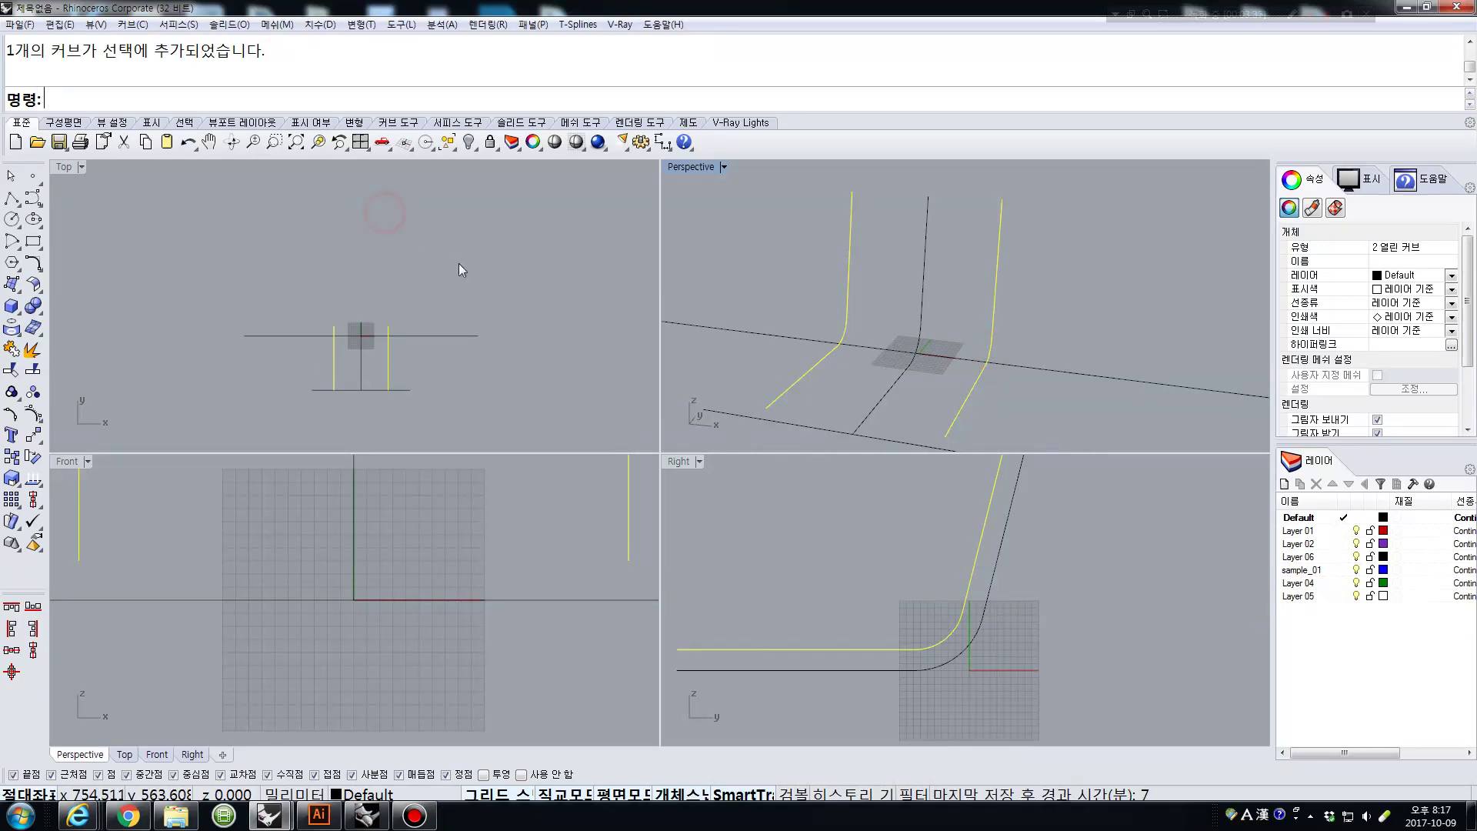
pyautogui.click(10, 417)
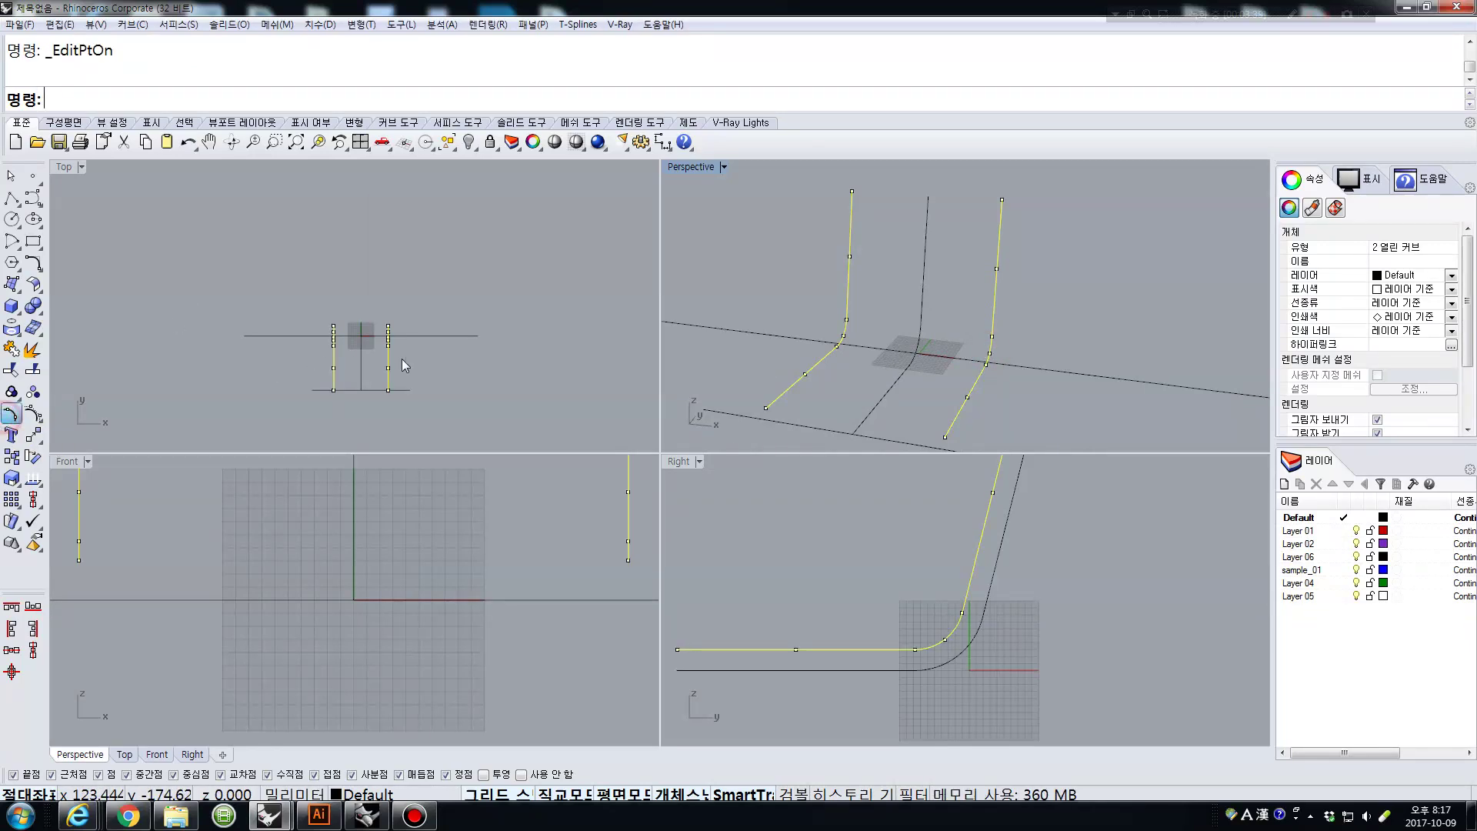
# Scale the three bend edit points of both outer curves horizontally inward with Scale1D about the centre curve in the Front view.
pyautogui.moveTo(792, 287); pyautogui.dragTo(873, 348)
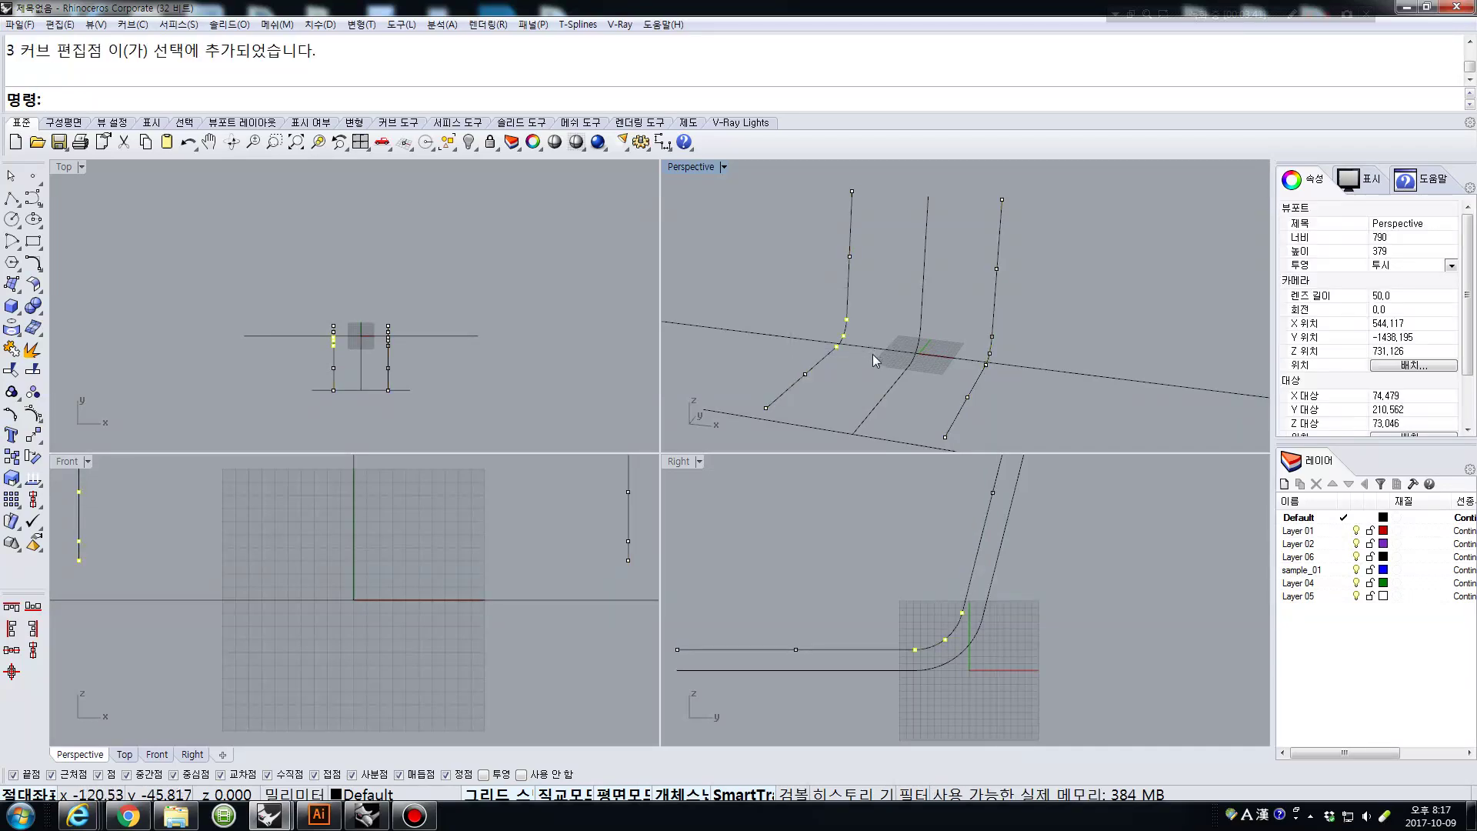
pyautogui.keyDown('shift'); pyautogui.moveTo(993, 362); pyautogui.dragTo(994, 380); pyautogui.keyUp('shift')
pyautogui.moveTo(369, 343); pyautogui.dragTo(350, 292, button='right')
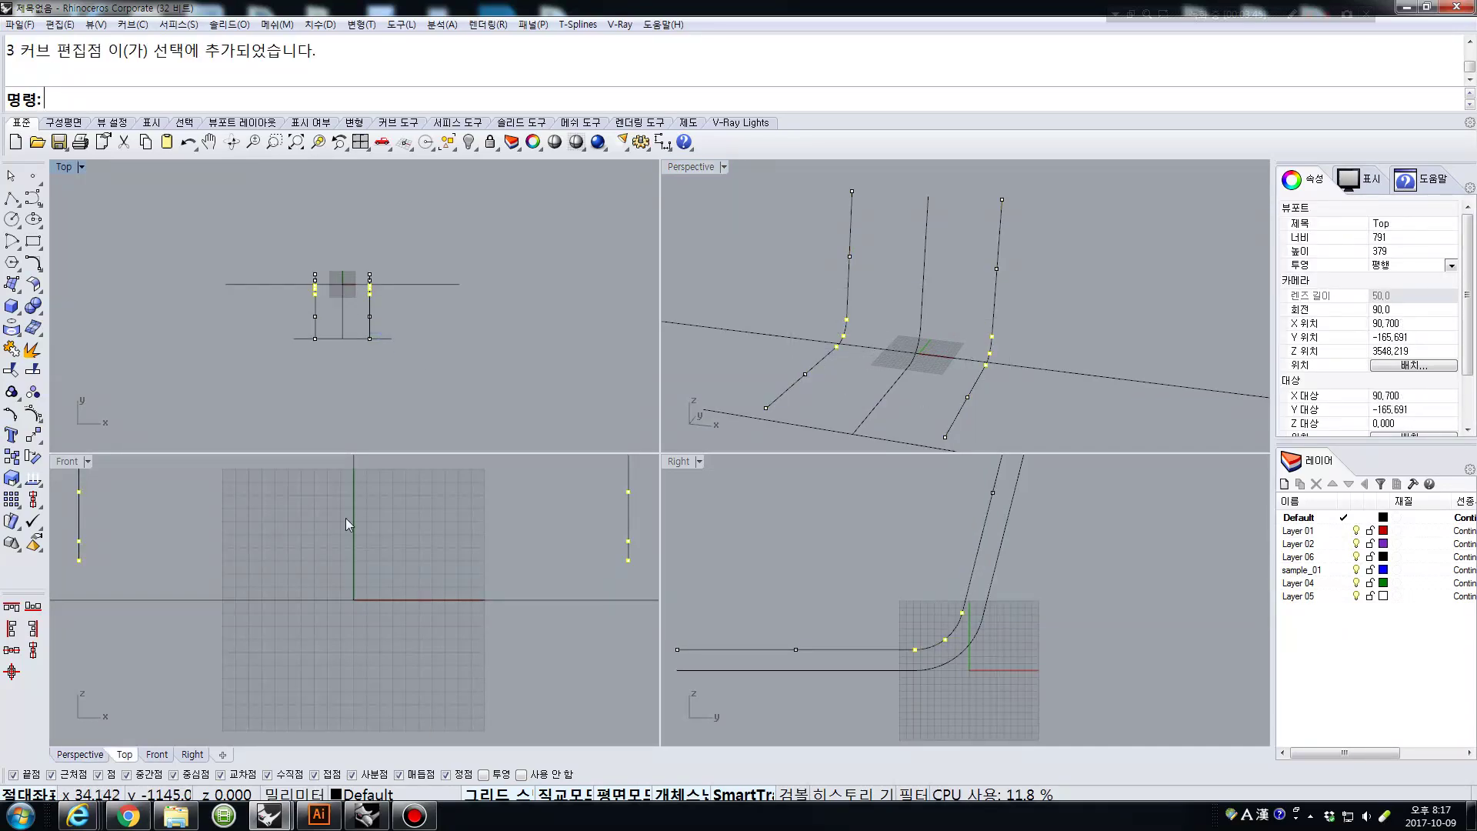
pyautogui.scroll(-3, 361, 538)
pyautogui.moveTo(376, 544); pyautogui.dragTo(361, 590, button='right')
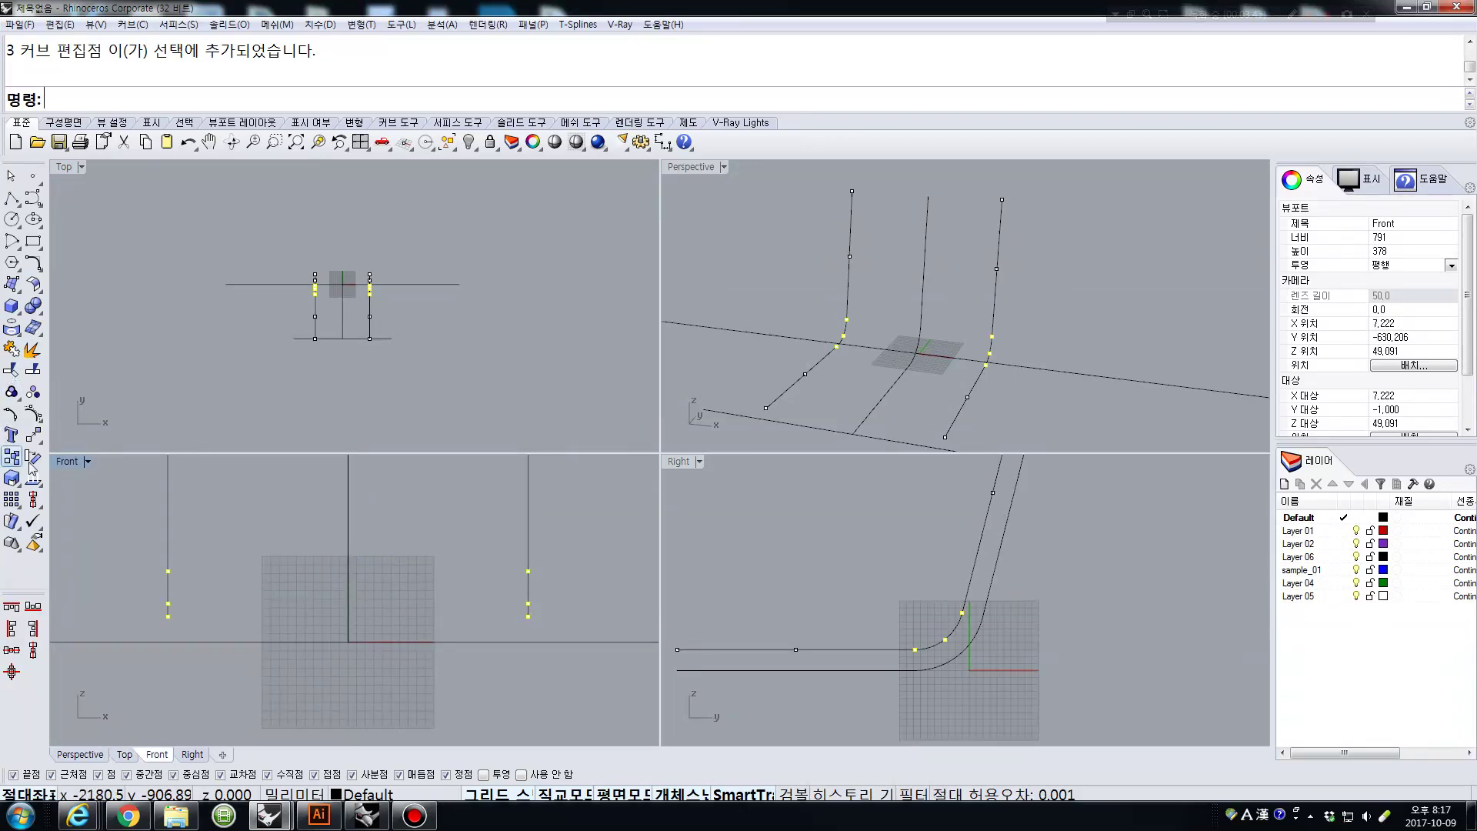
pyautogui.click(13, 484)
pyautogui.moveTo(54, 471); pyautogui.dragTo(176, 369)
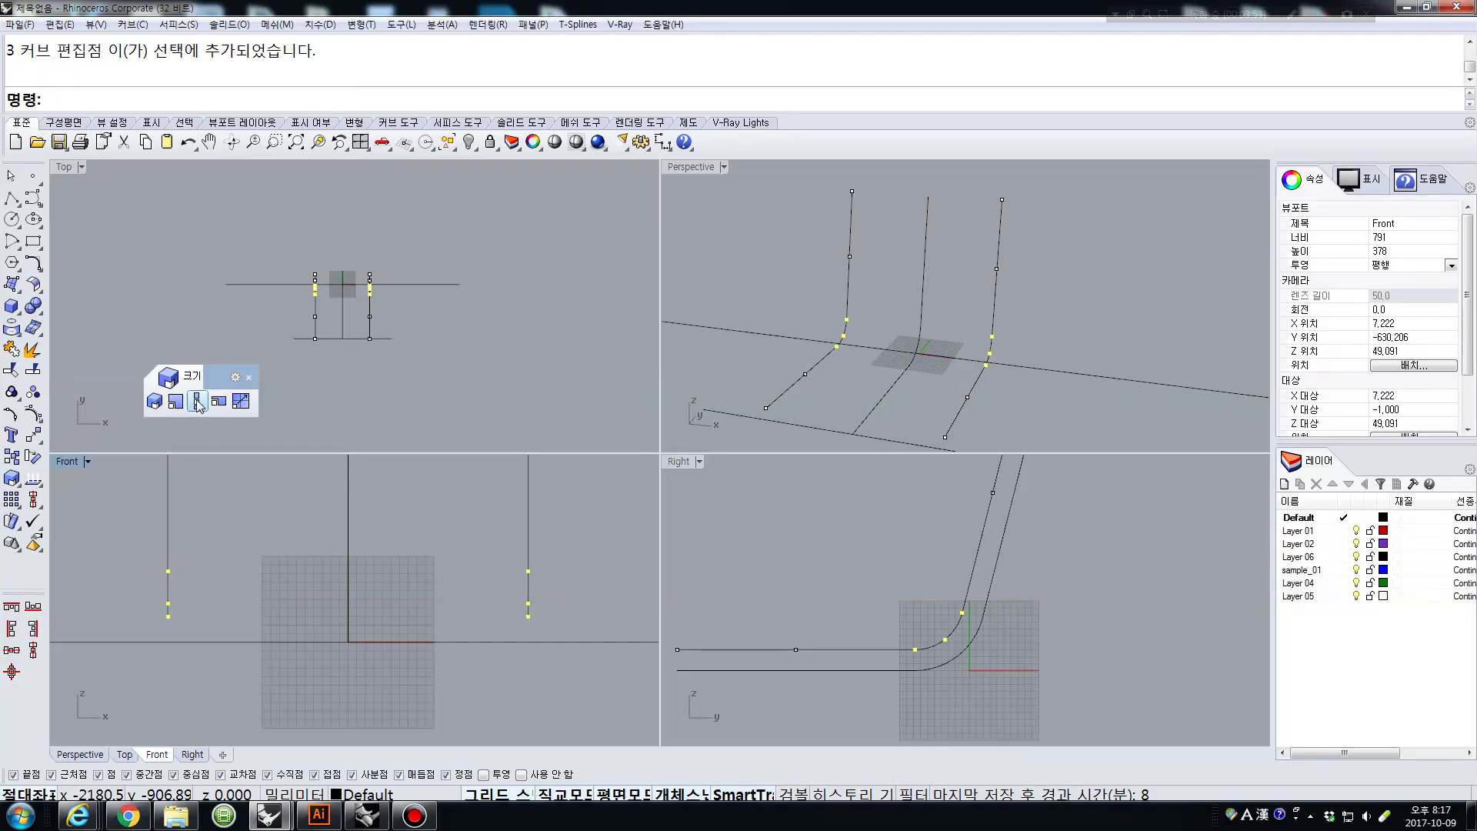
pyautogui.click(198, 402)
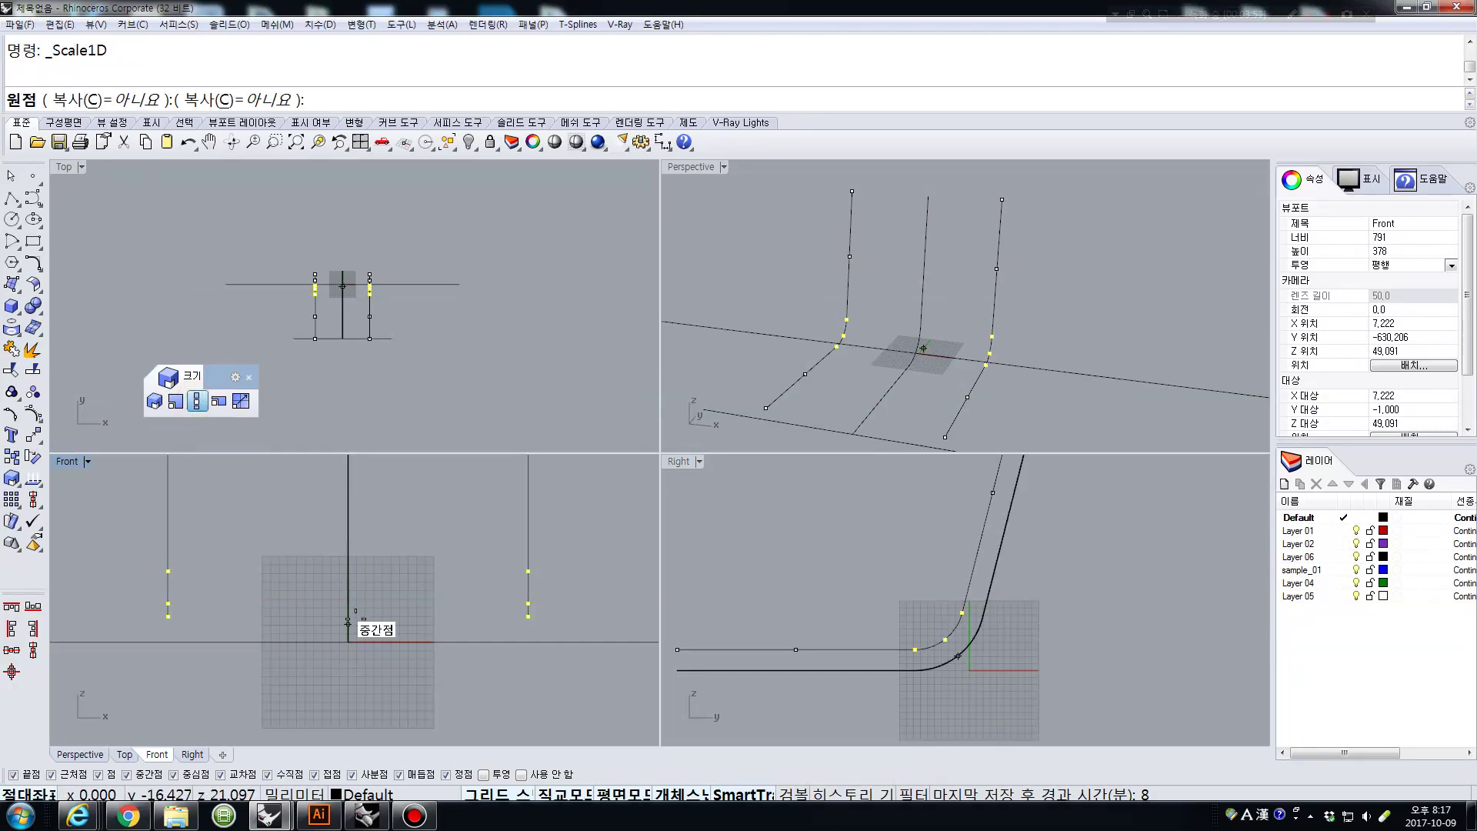
pyautogui.click(348, 623)
pyautogui.click(652, 624)
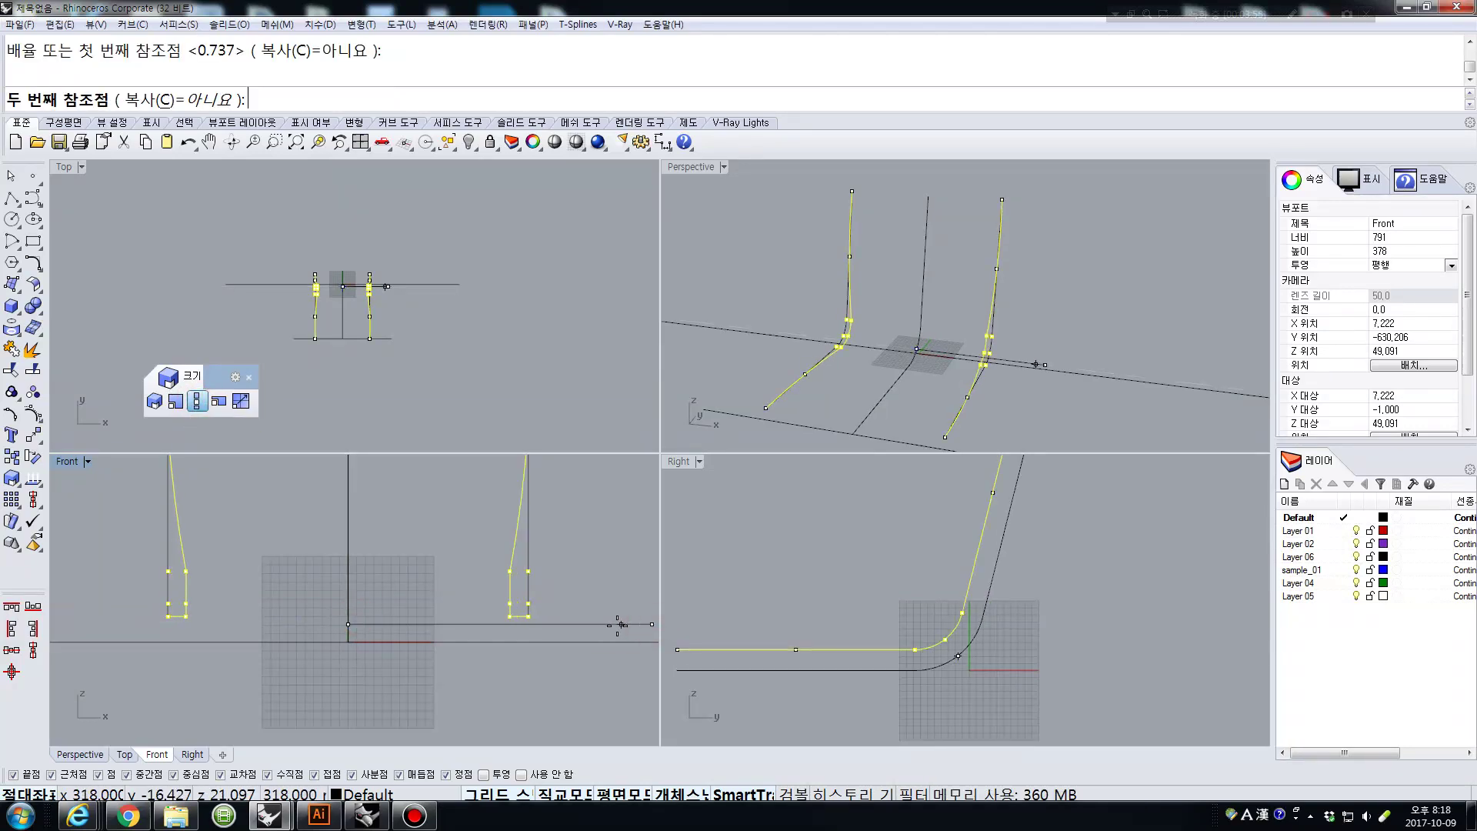
pyautogui.click(583, 628)
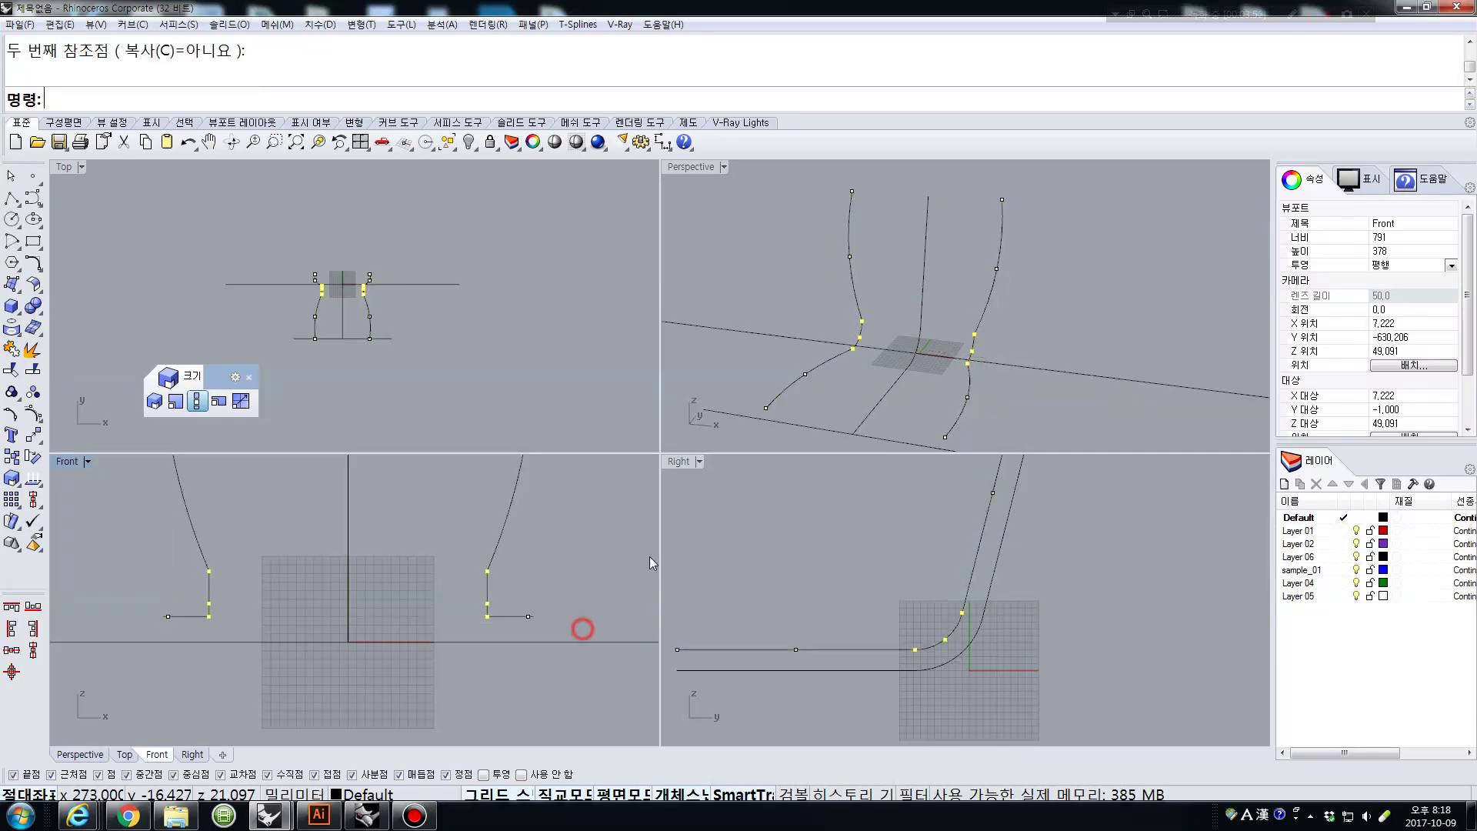
# Explode the two outer side curves and delete their bend segments between the back and seat portions.
pyautogui.moveTo(884, 384); pyautogui.dragTo(896, 339, button='right')
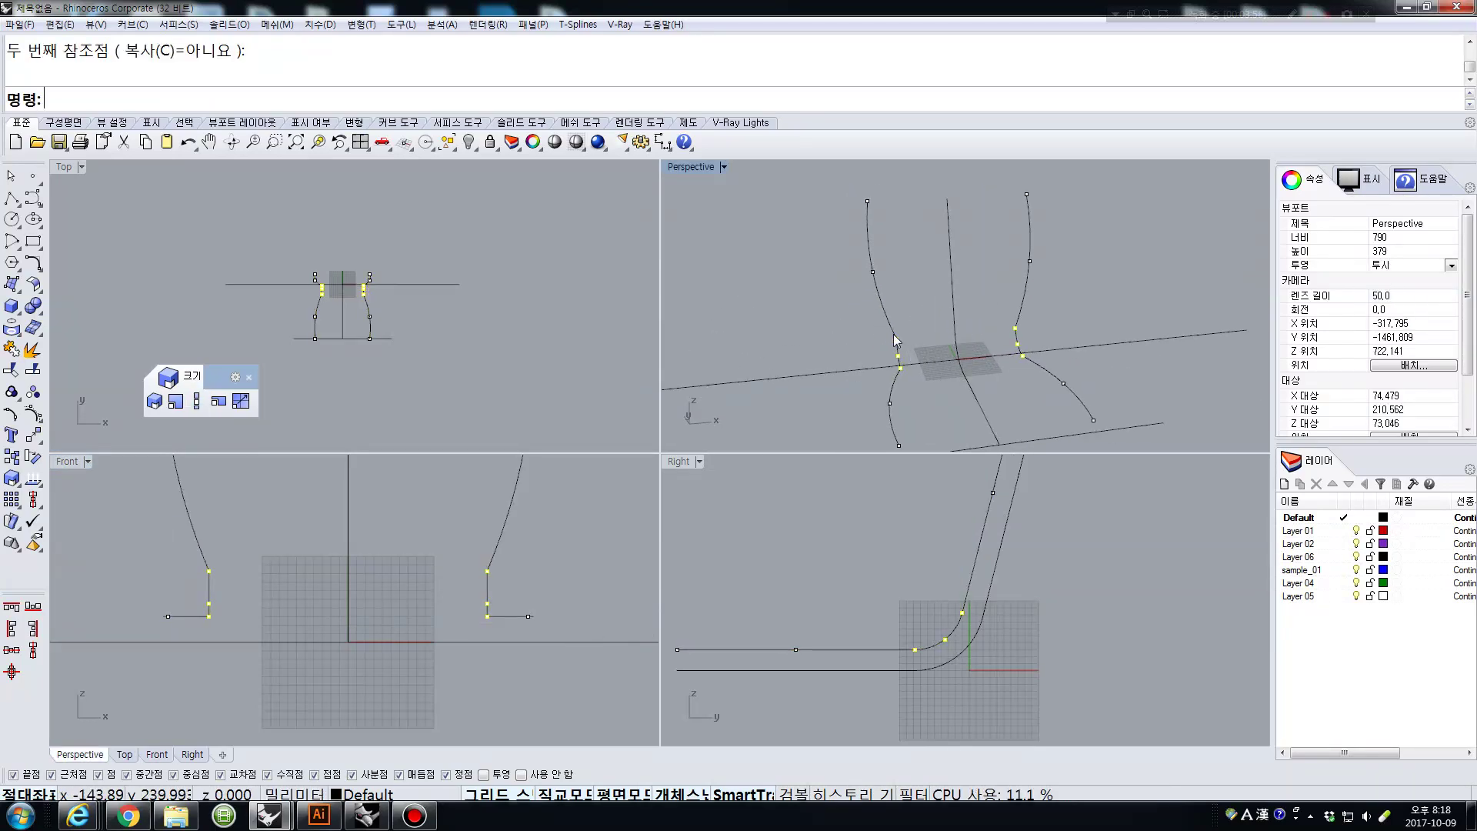
pyautogui.click(906, 330)
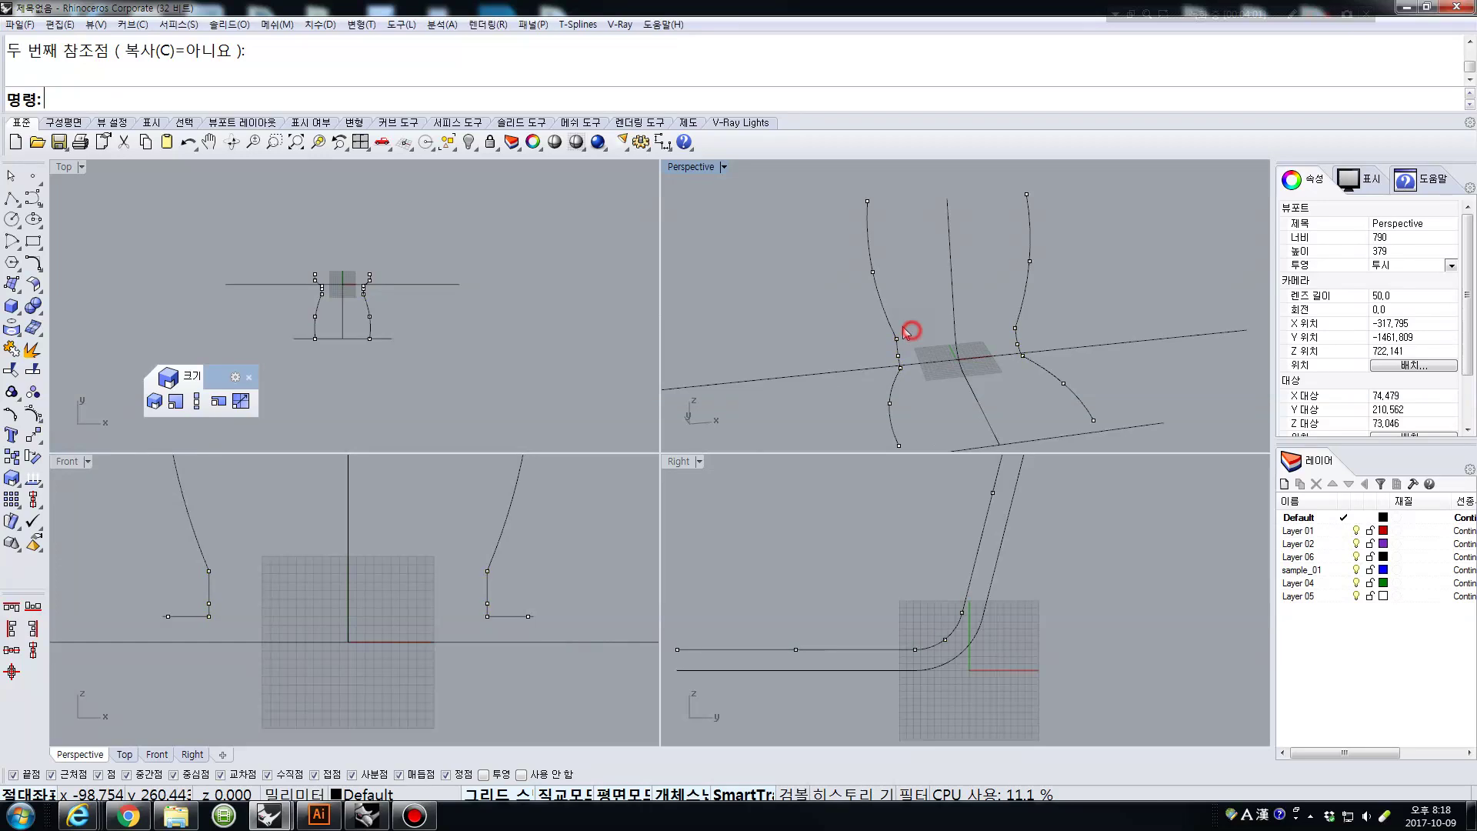
pyautogui.click(903, 333)
pyautogui.click(901, 337)
pyautogui.keyDown('shift'); pyautogui.click(1023, 313); pyautogui.keyUp('shift')
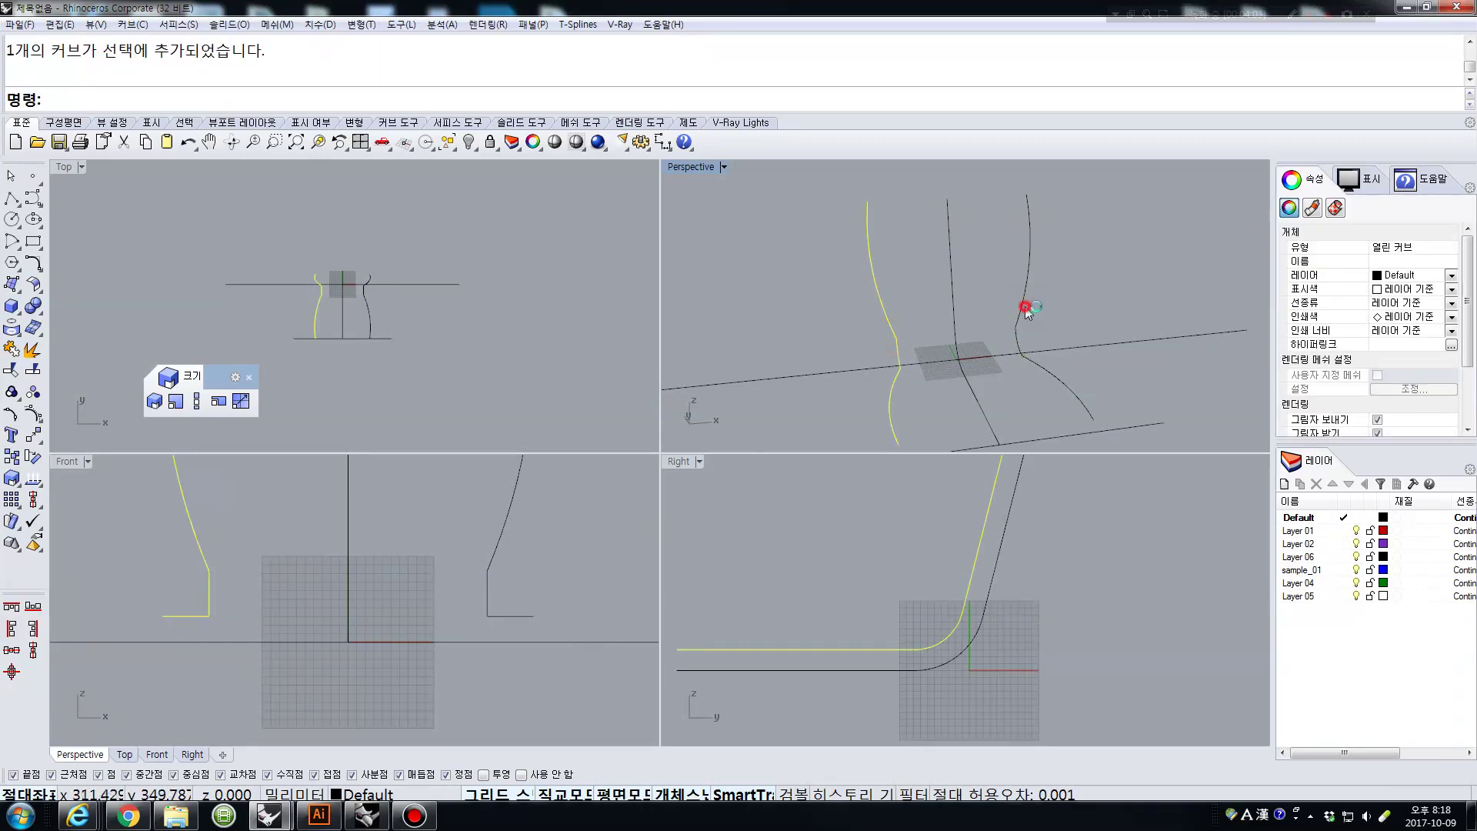
pyautogui.click(34, 392)
pyautogui.moveTo(840, 325); pyautogui.dragTo(1011, 370)
pyautogui.press('Delete')
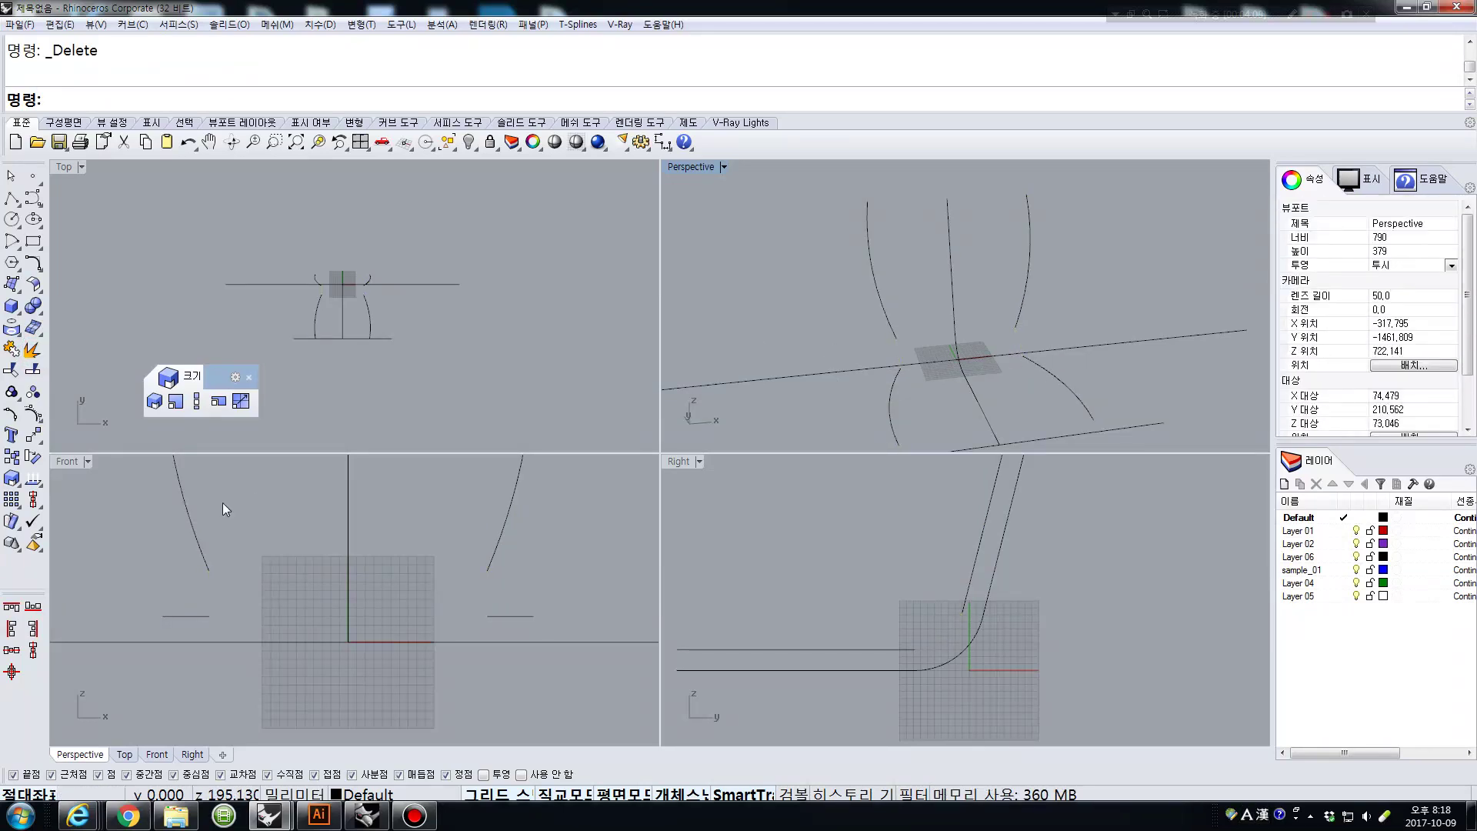
# Bridge the gap in the negative X side curve with a blend curve between its back and seat segments.
pyautogui.click(130, 24)
pyautogui.moveTo(197, 425)
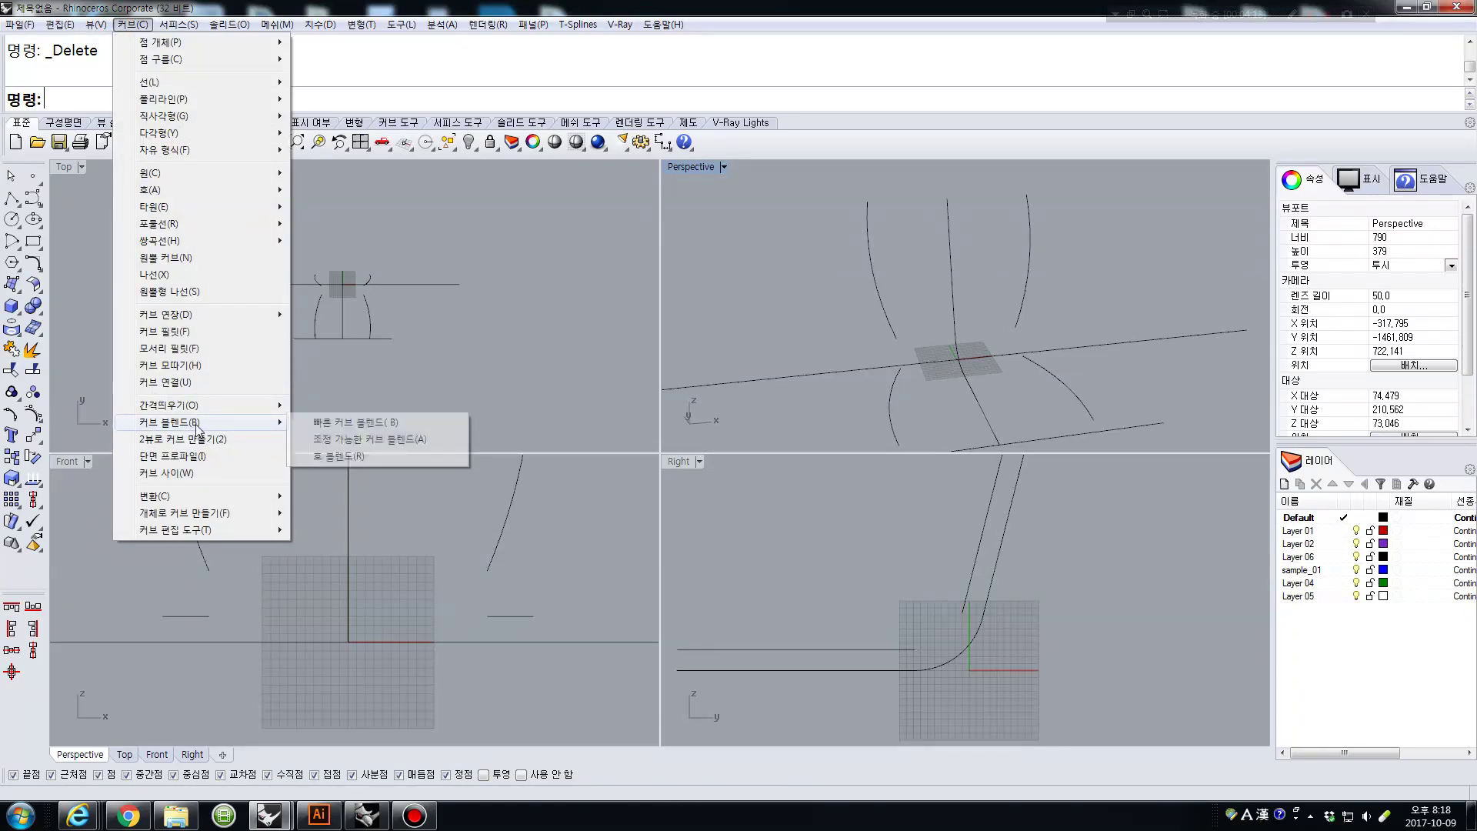
pyautogui.click(357, 430)
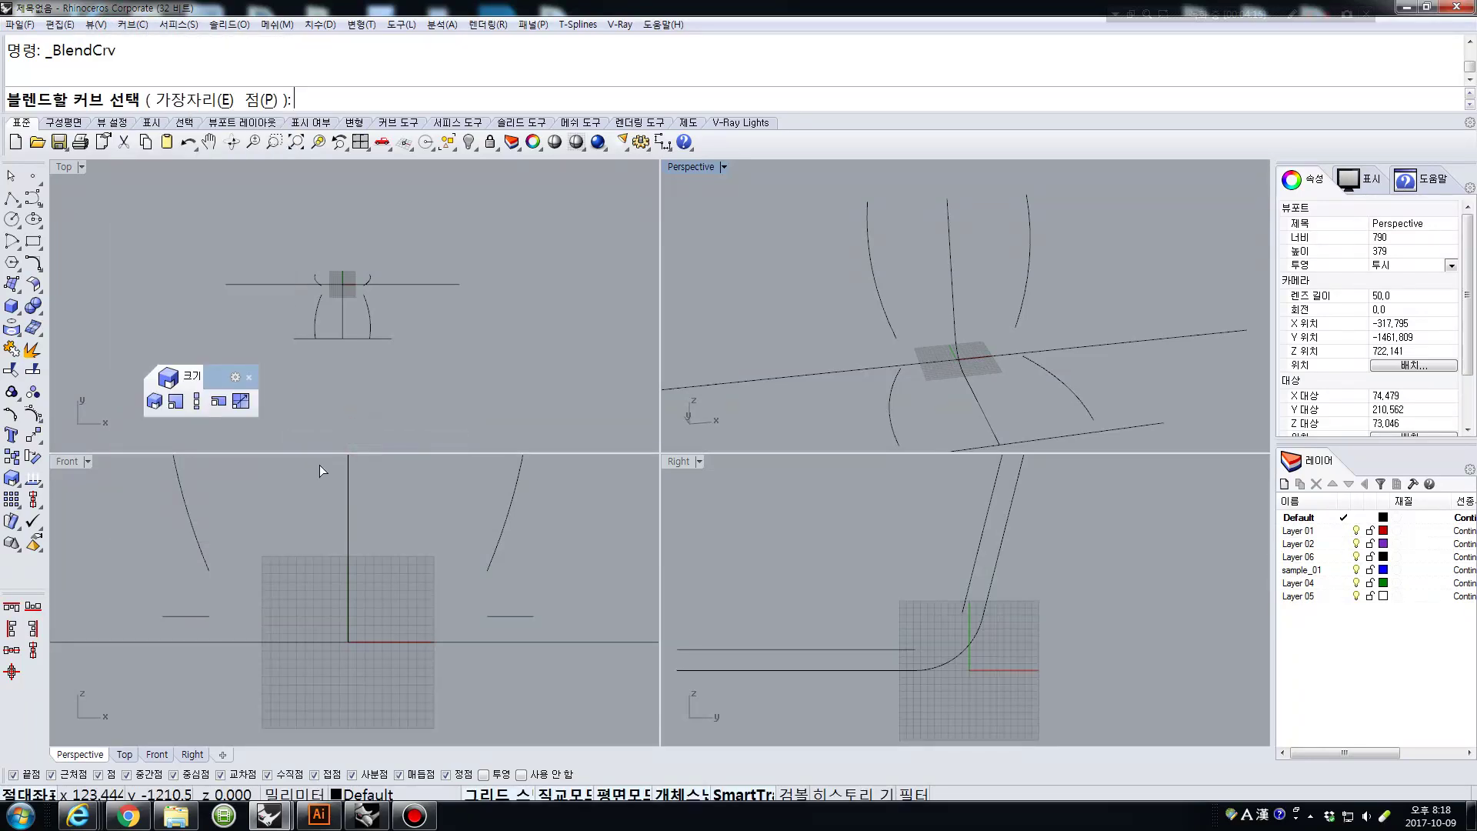
pyautogui.click(209, 569)
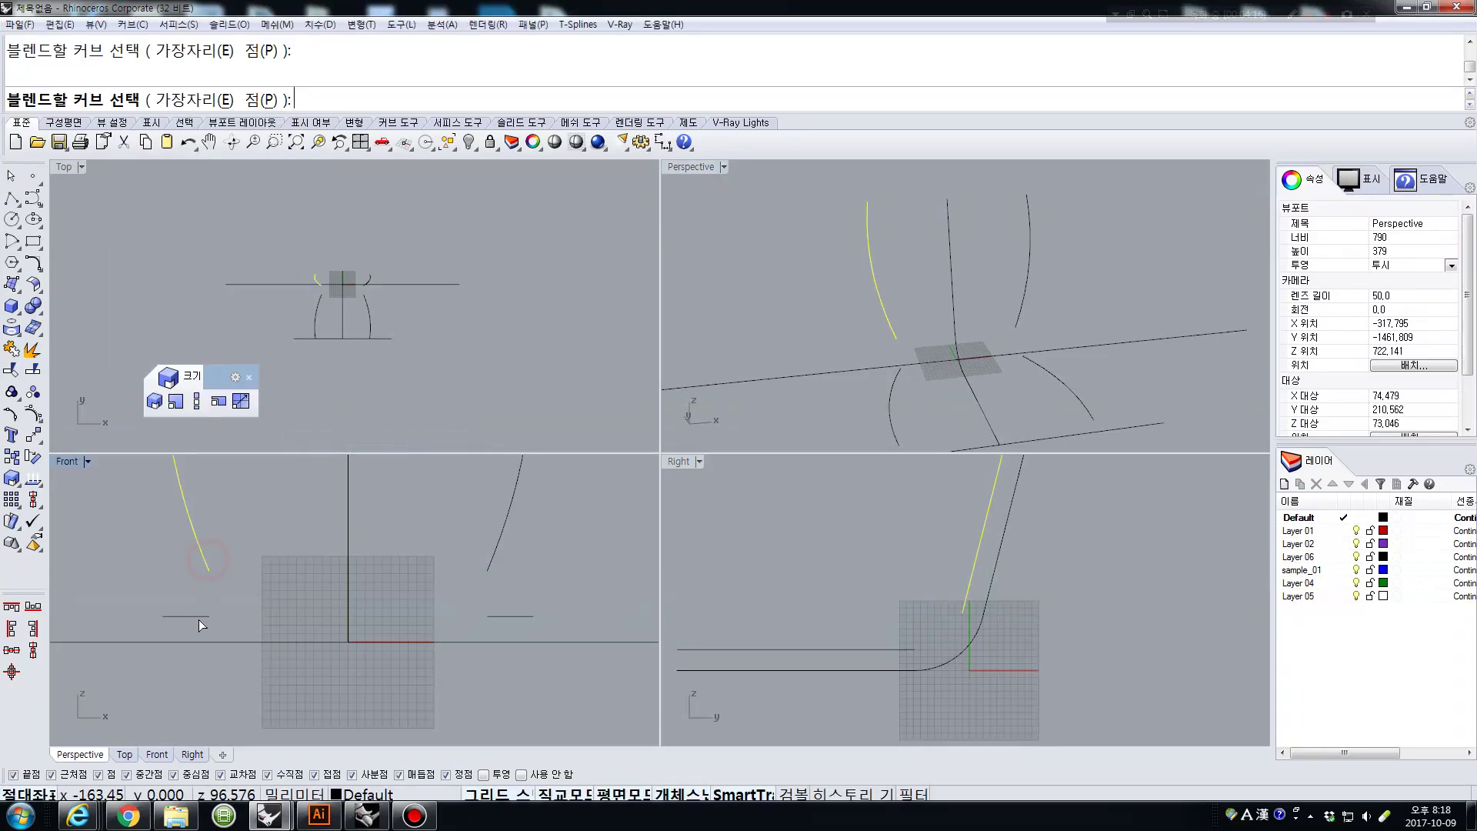
pyautogui.click(903, 378)
pyautogui.press('space')
# Bridge the gap between the back and seat segments on the positive X side with a tangency blend curve.
pyautogui.moveTo(950, 303); pyautogui.dragTo(839, 319, button='right')
pyautogui.press('space')
pyautogui.click(935, 386)
pyautogui.click(961, 329)
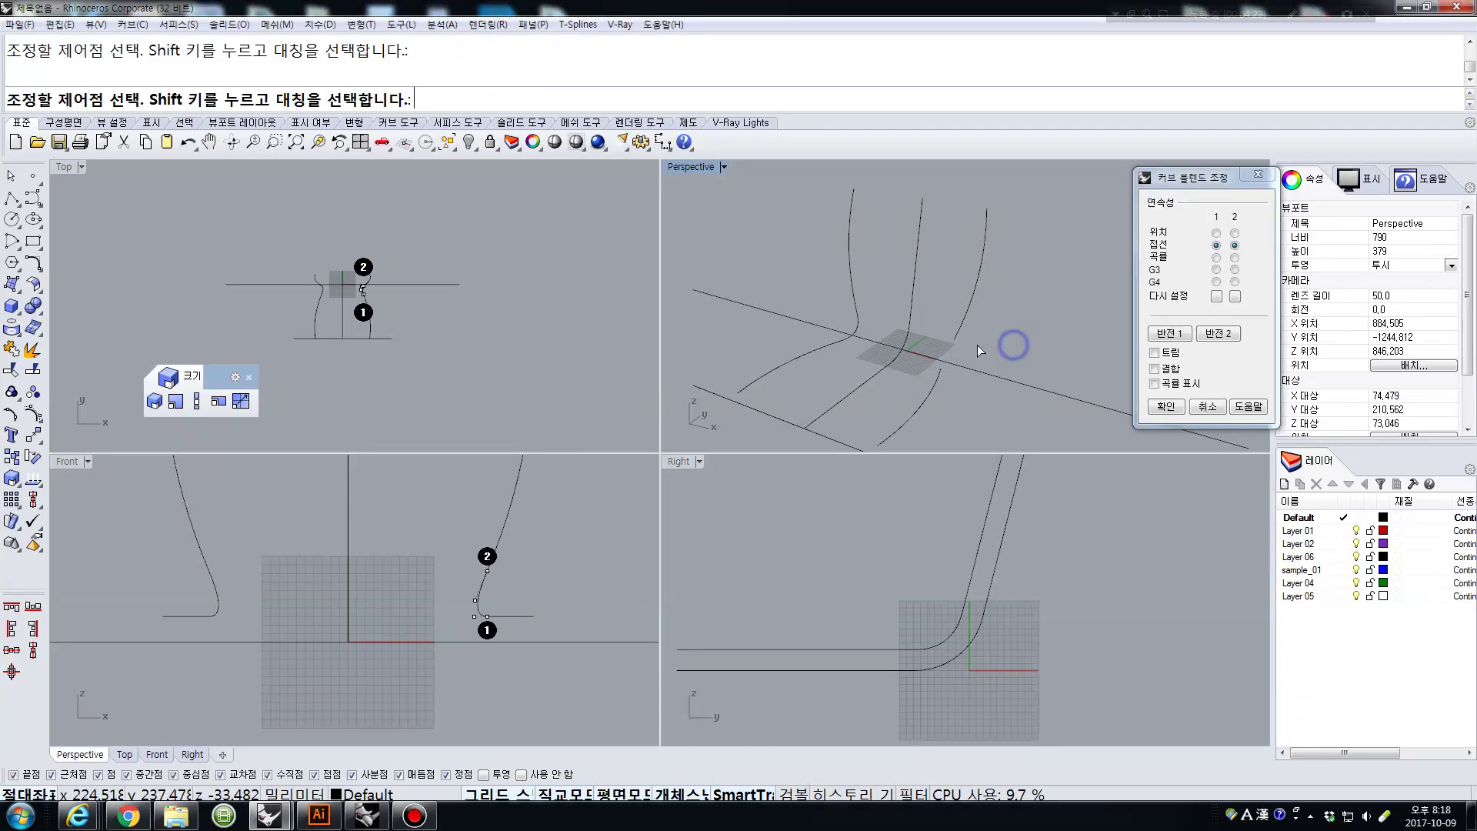
pyautogui.rightClick(1014, 345)
# Join the segments and blends of the chair profile curves into continuous open curves.
pyautogui.moveTo(959, 387); pyautogui.dragTo(928, 359, button='right')
pyautogui.scroll(-6, 870, 308)
pyautogui.moveTo(774, 231); pyautogui.dragTo(991, 412)
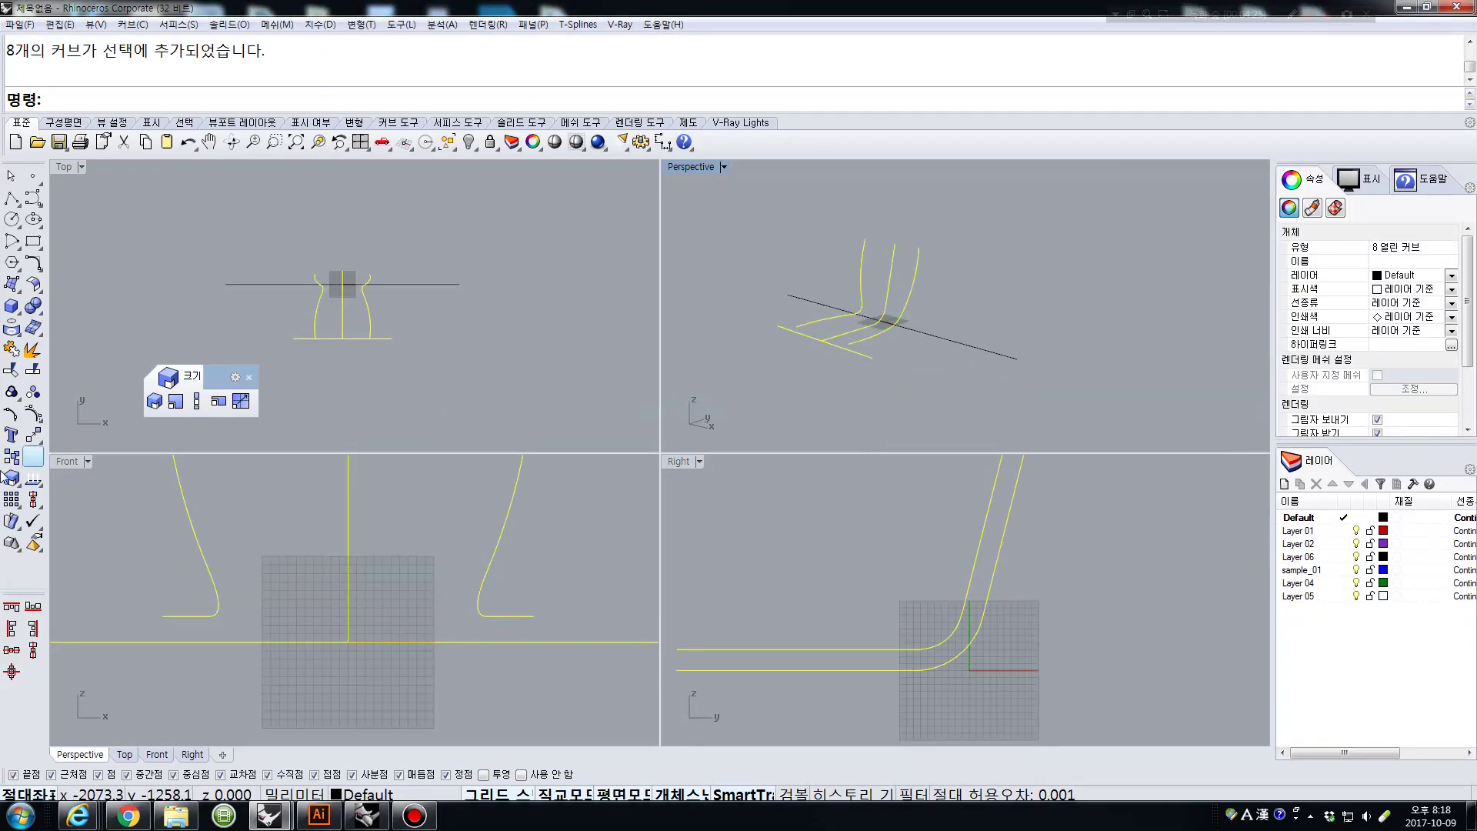
pyautogui.click(11, 348)
pyautogui.click(586, 344)
pyautogui.moveTo(847, 331); pyautogui.dragTo(877, 327, button='right')
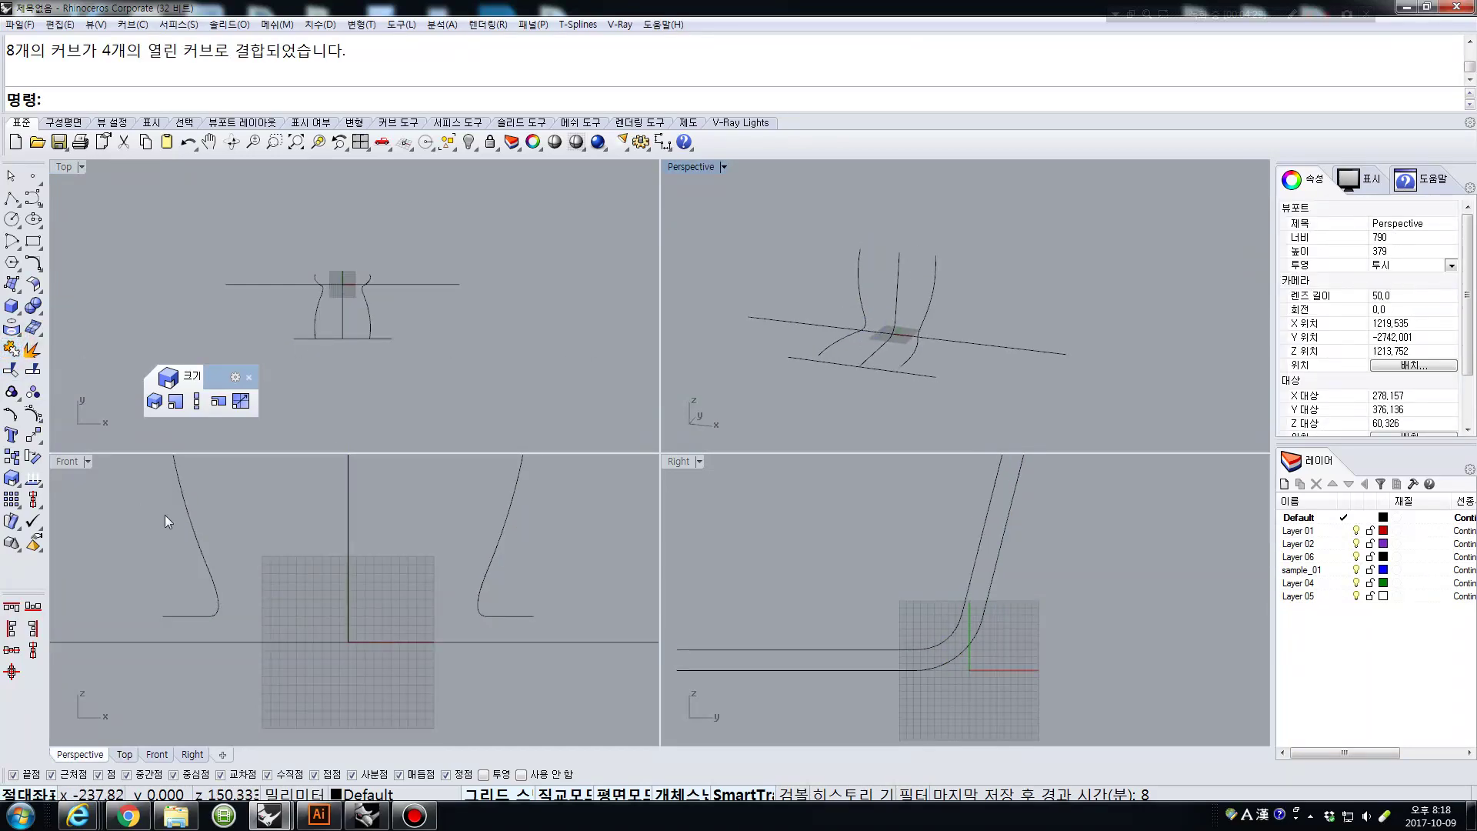
# Draw an interpolated curve across the seat's front edge through the end points of the three profile curves.
pyautogui.click(316, 331)
pyautogui.scroll(2, 316, 331)
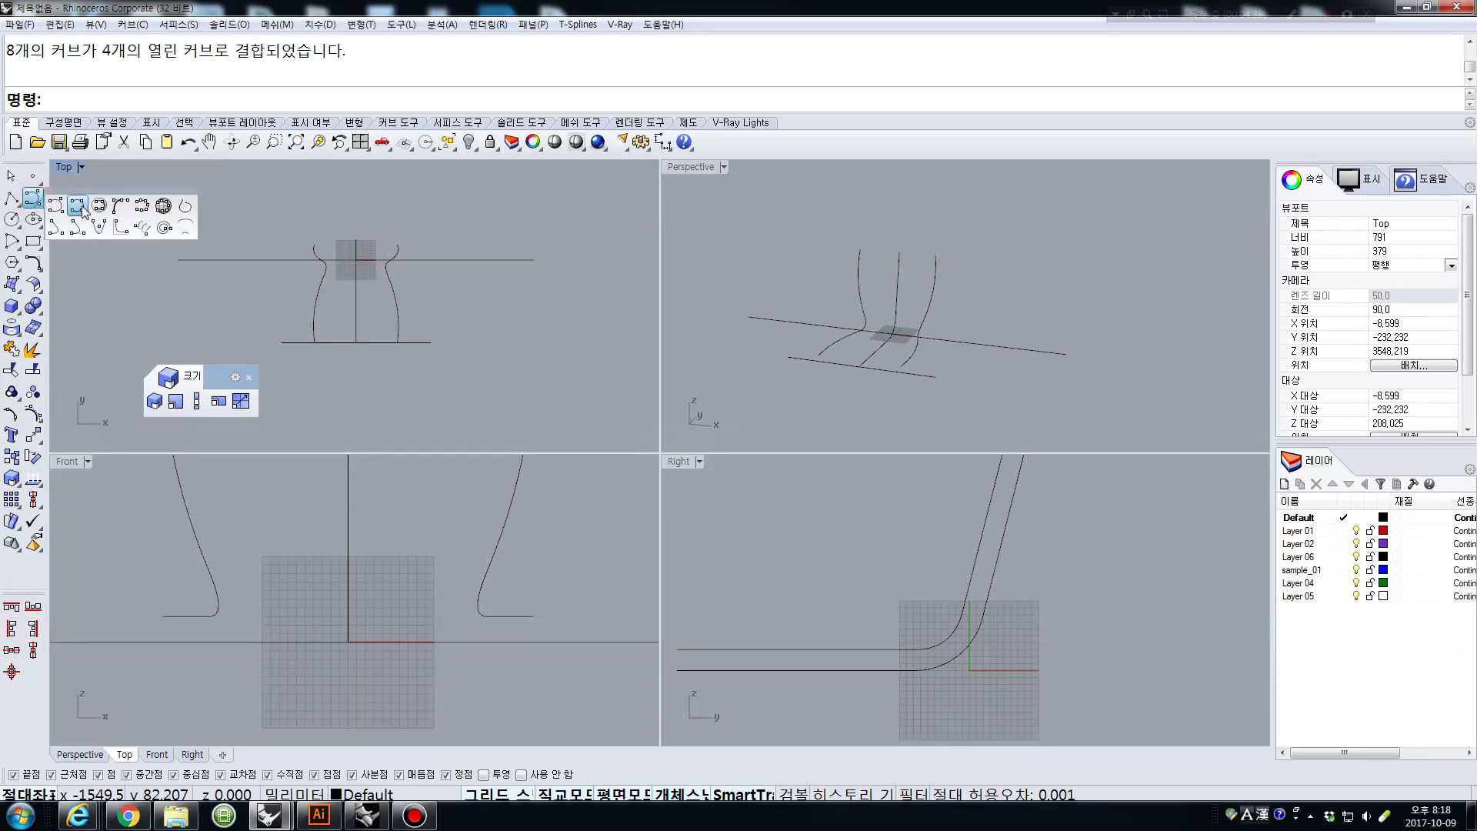
pyautogui.click(33, 199)
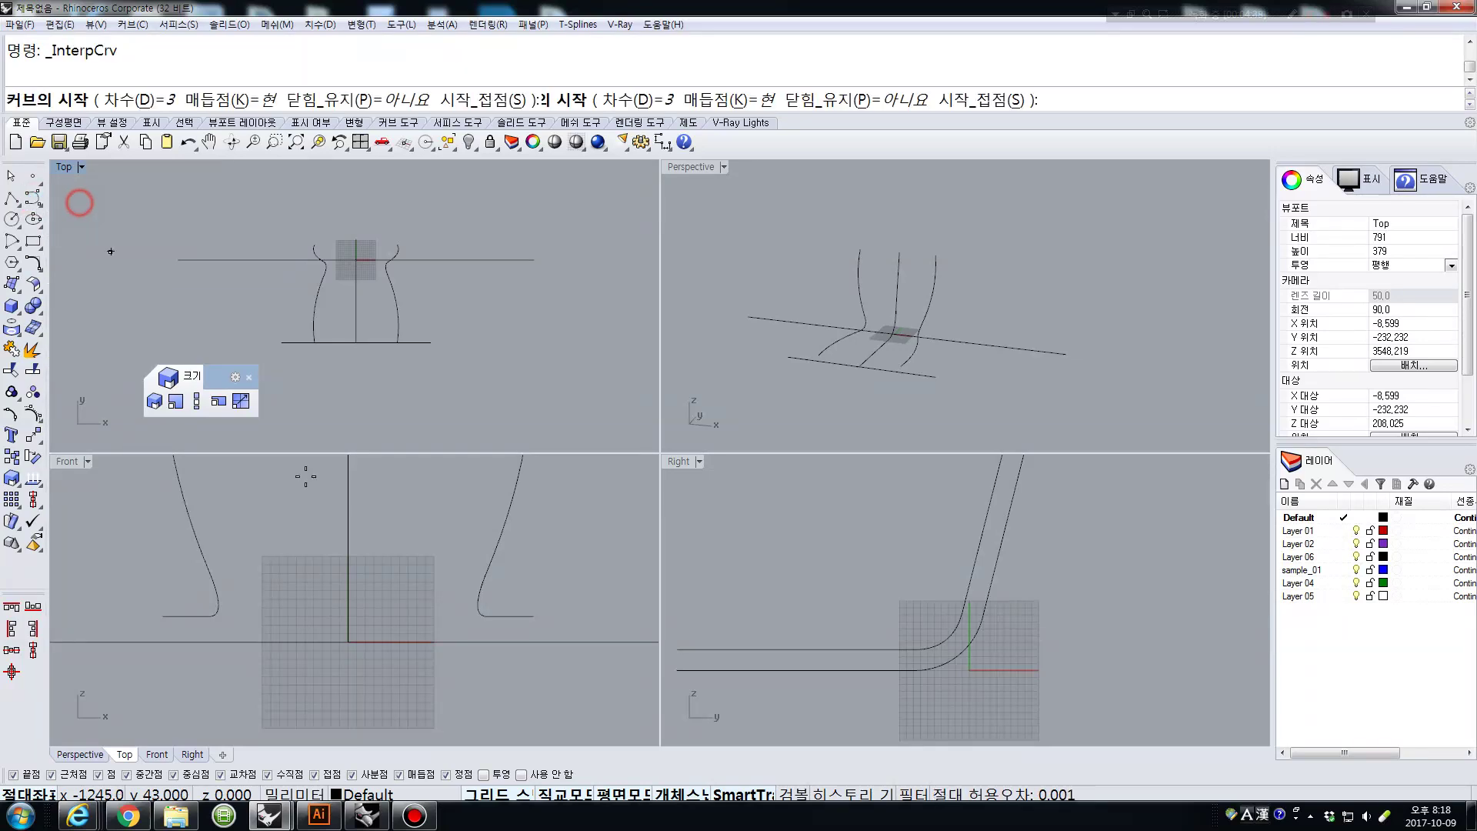
pyautogui.click(818, 354)
pyautogui.scroll(2, 864, 368)
pyautogui.click(849, 363)
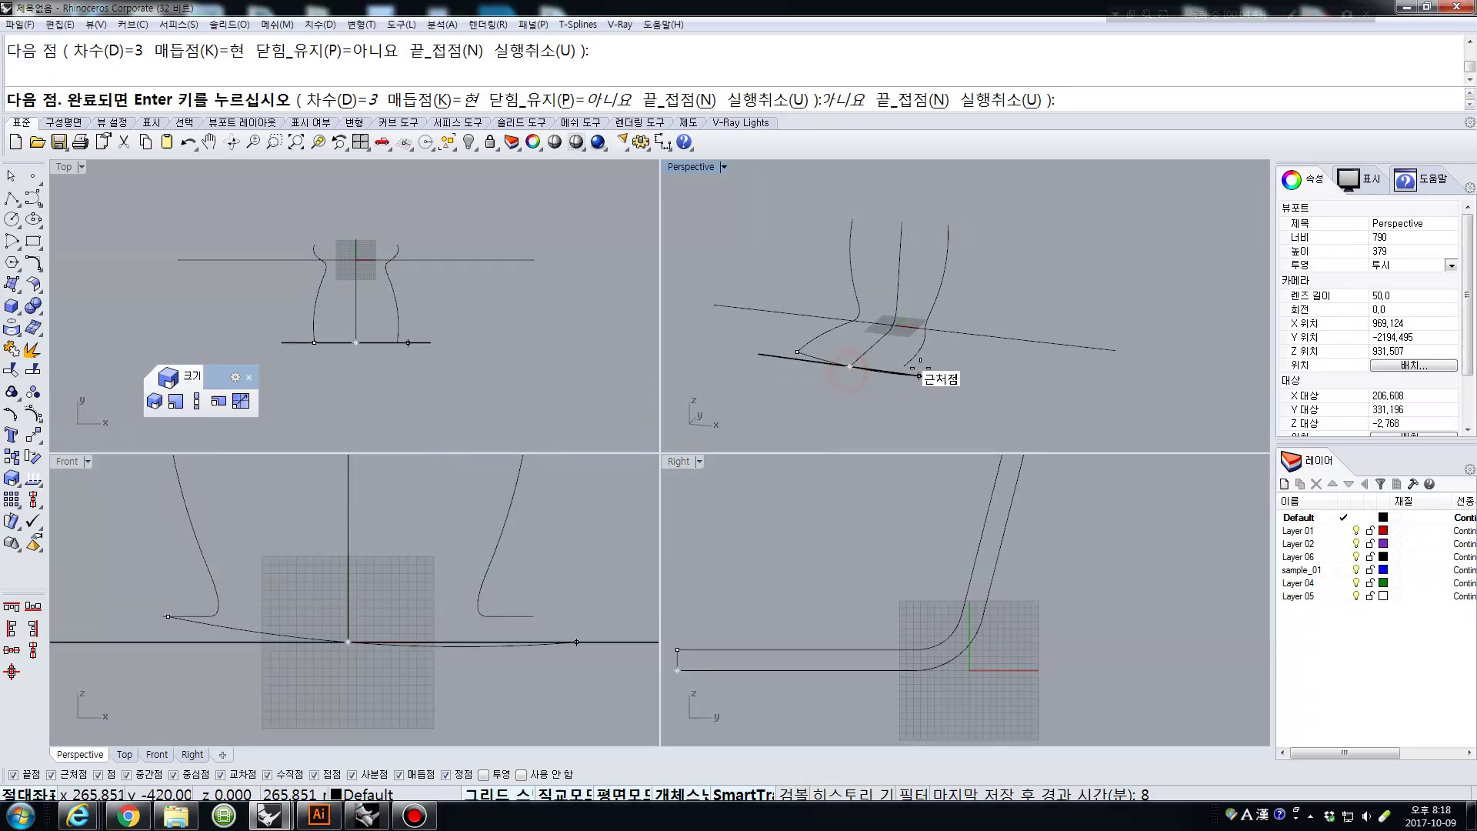
pyautogui.click(908, 367)
pyautogui.press('Return')
pyautogui.moveTo(965, 377); pyautogui.dragTo(920, 404, button='right')
# Draw an interpolated curve across the top of the backrest through the three profile curves' upper end points.
pyautogui.rightClick(871, 208)
pyautogui.click(853, 214)
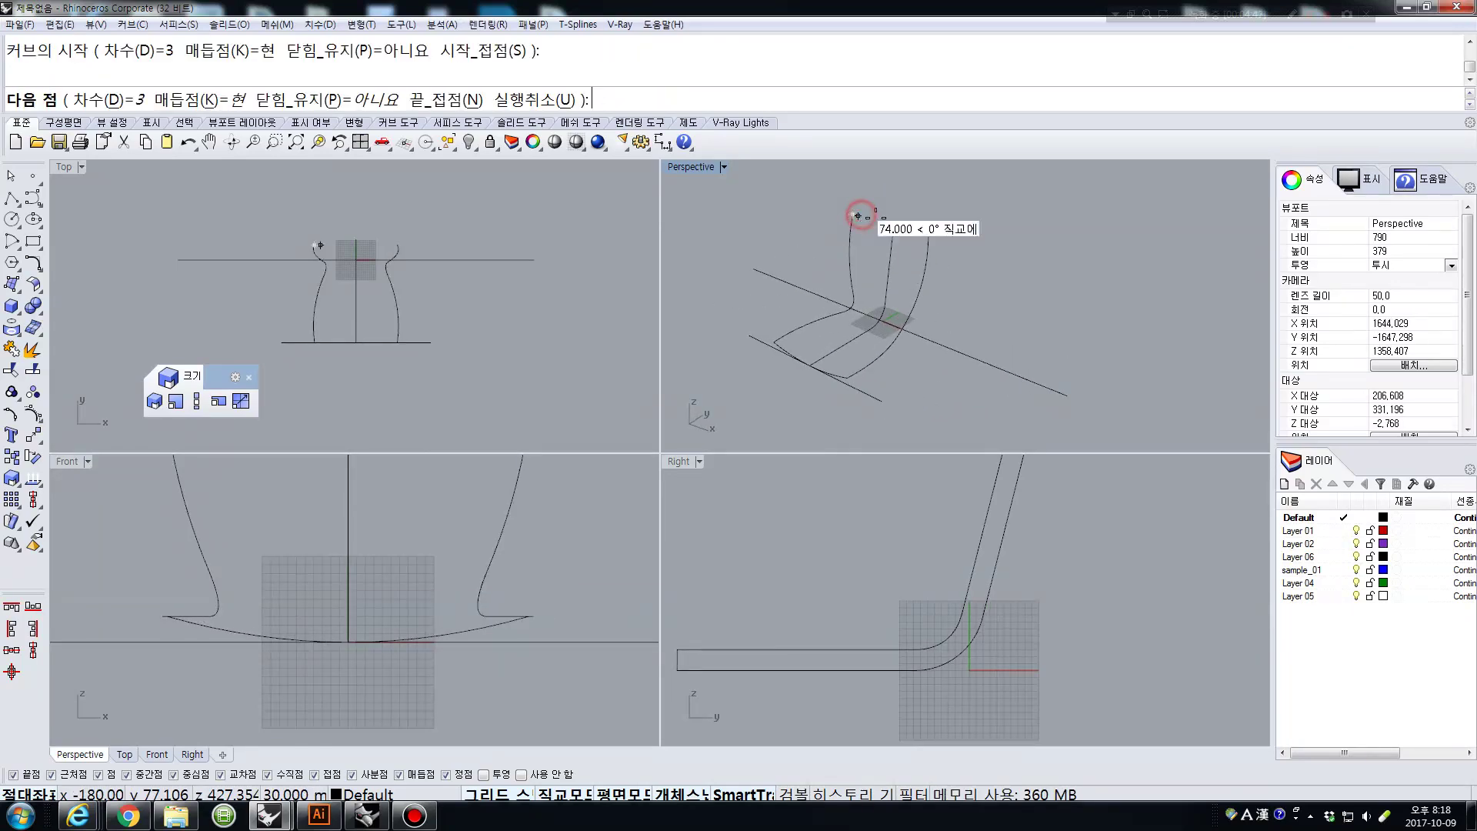
pyautogui.click(893, 224)
pyautogui.click(929, 239)
pyautogui.press('Return')
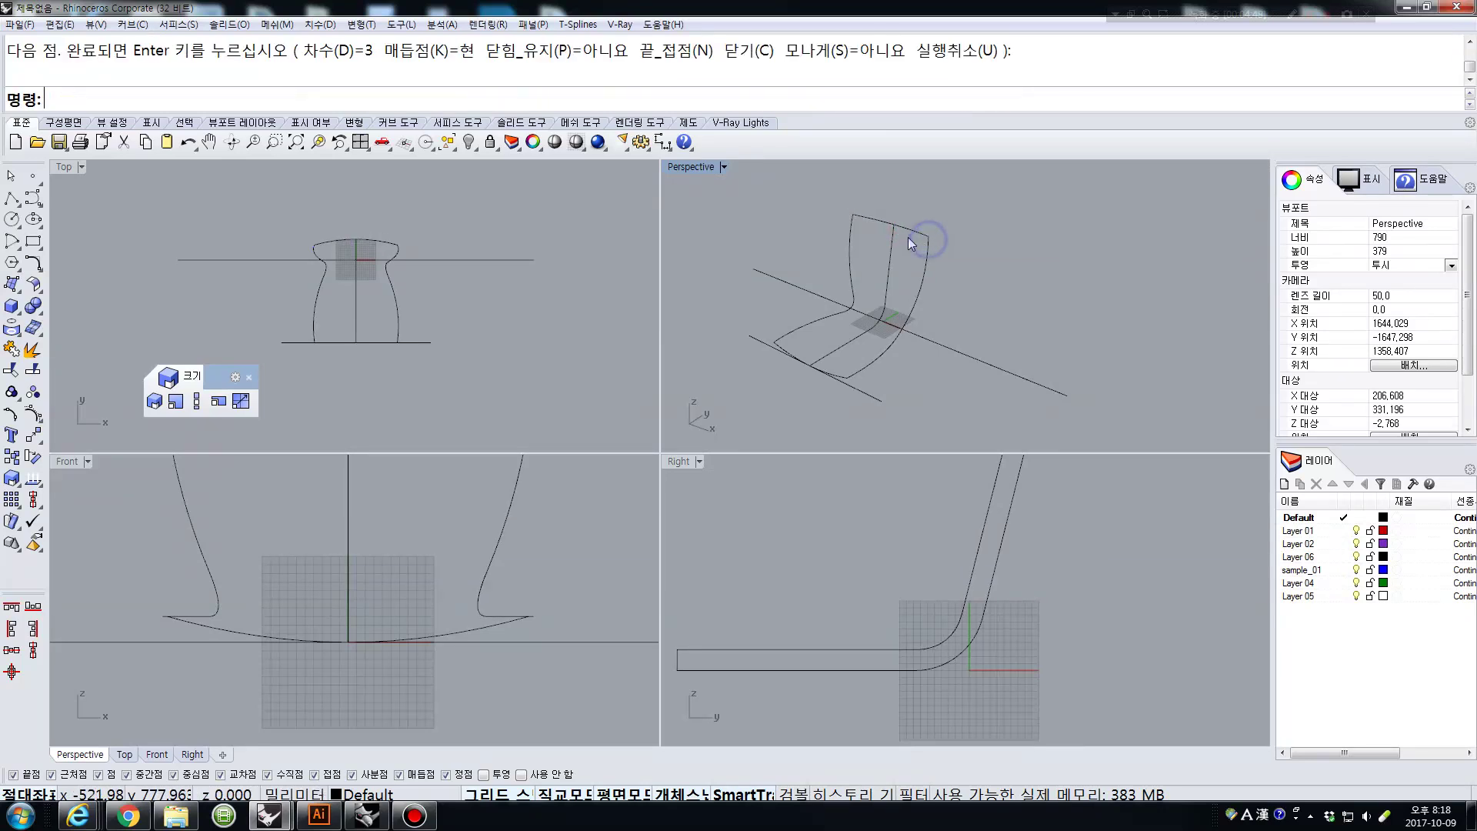
# Create a network surface from the five chair curves, leaving out the straight construction line at the seat front.
pyautogui.click(39, 203)
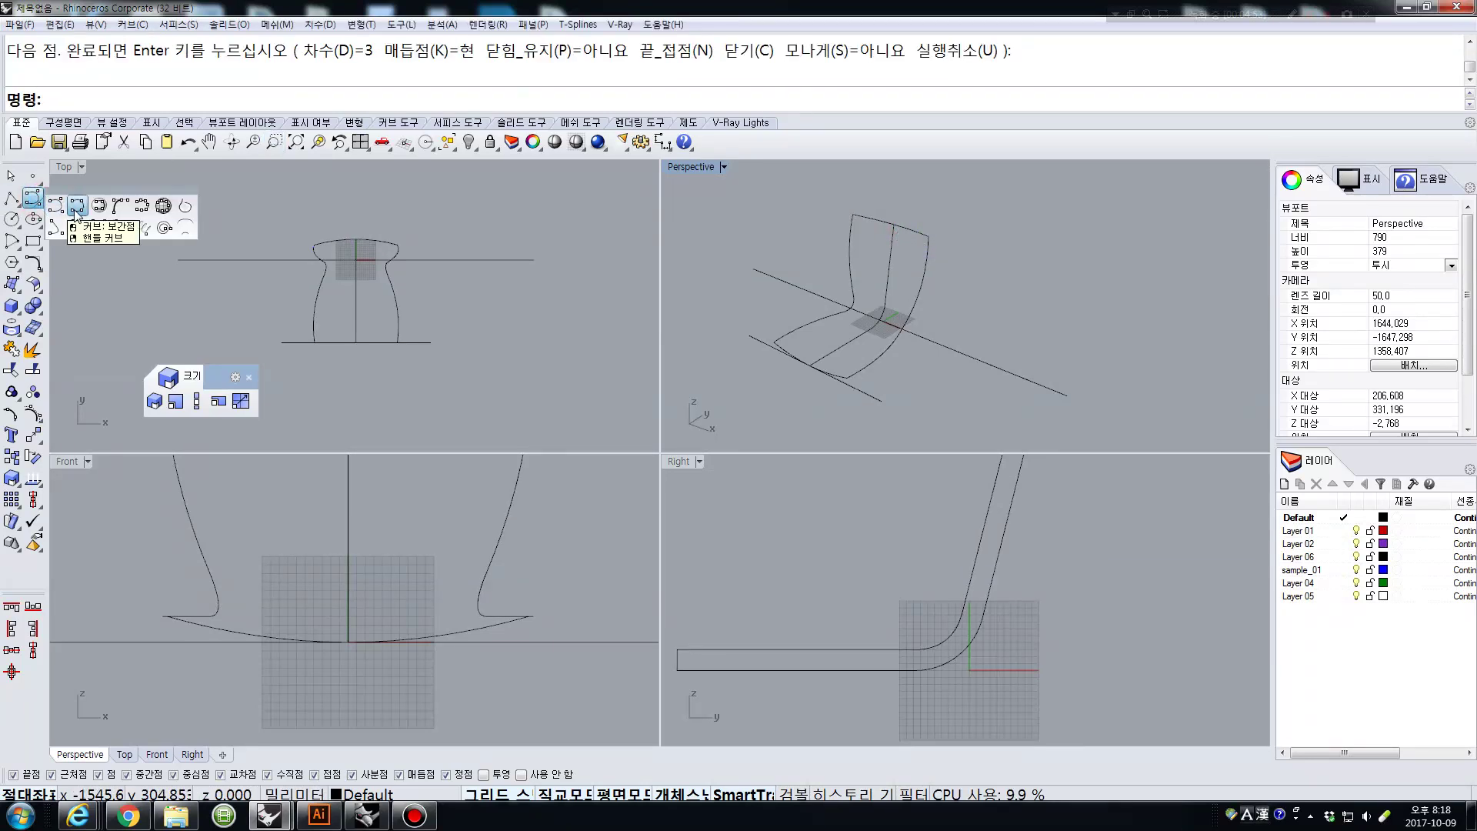
pyautogui.moveTo(860, 366); pyautogui.dragTo(885, 339, button='right')
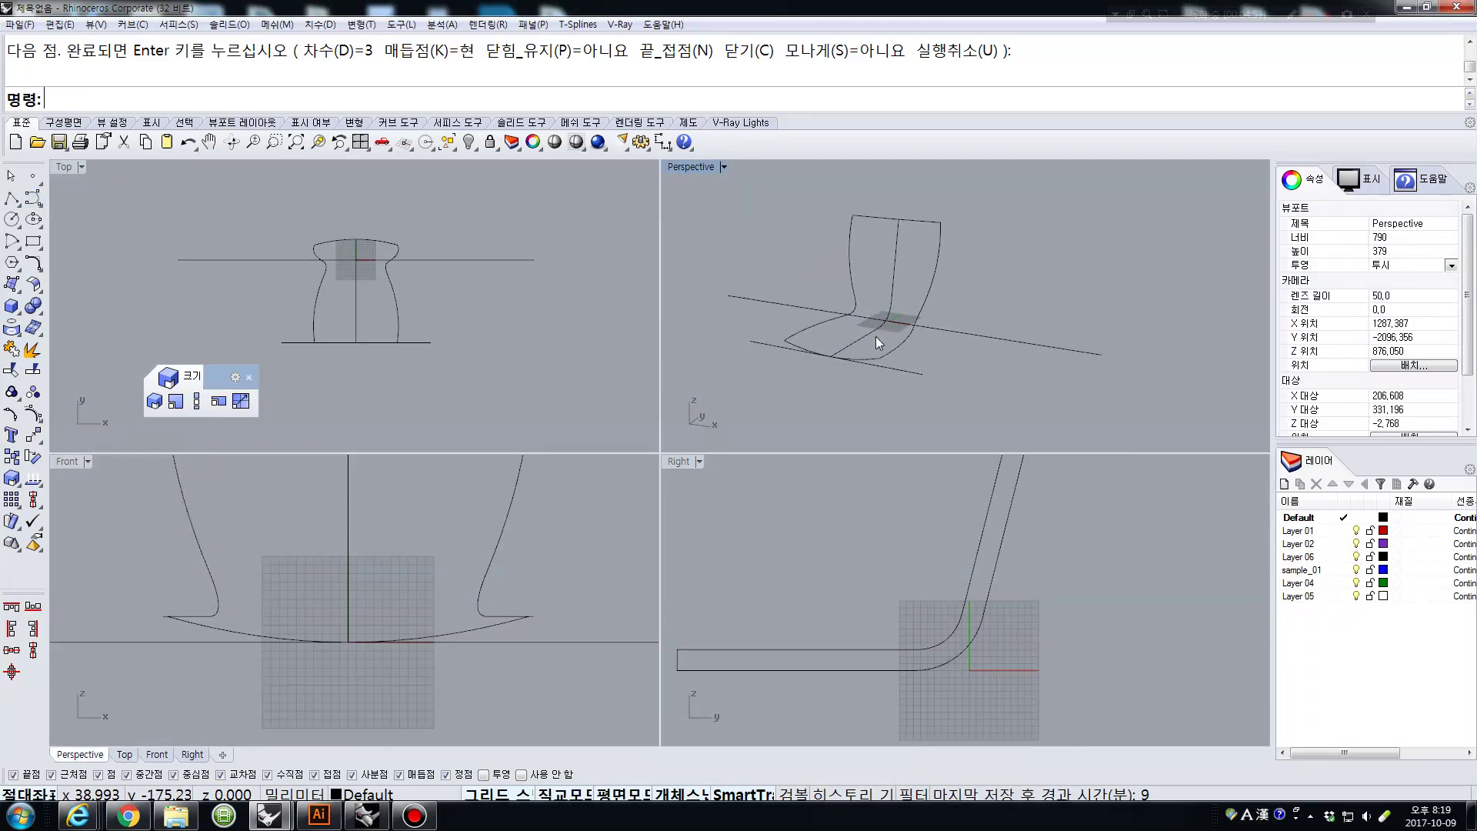
pyautogui.moveTo(746, 173); pyautogui.dragTo(957, 382)
pyautogui.keyDown('ctrl'); pyautogui.click(912, 373); pyautogui.keyUp('ctrl')
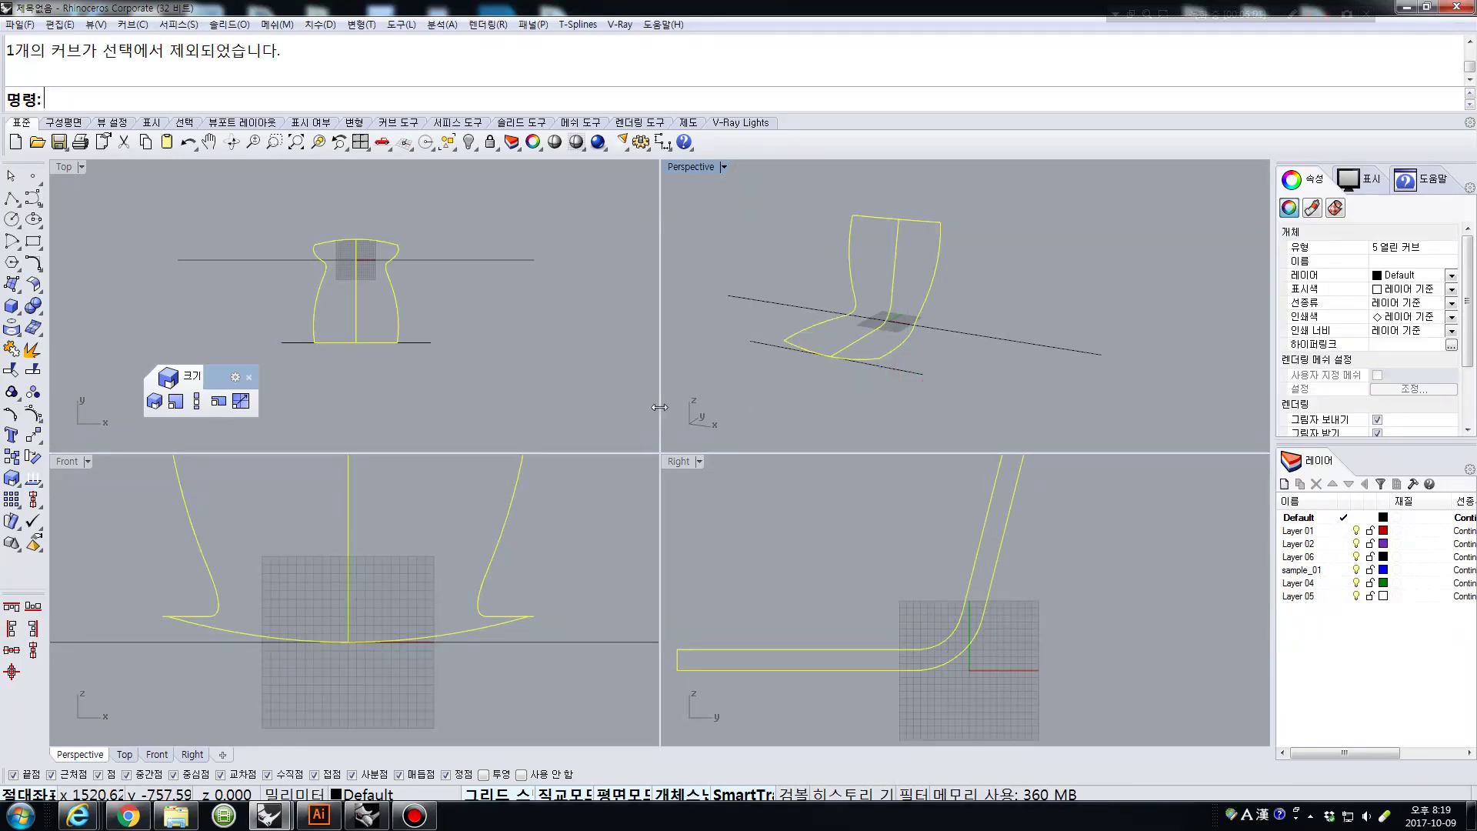
pyautogui.moveTo(842, 345); pyautogui.dragTo(864, 373, button='right')
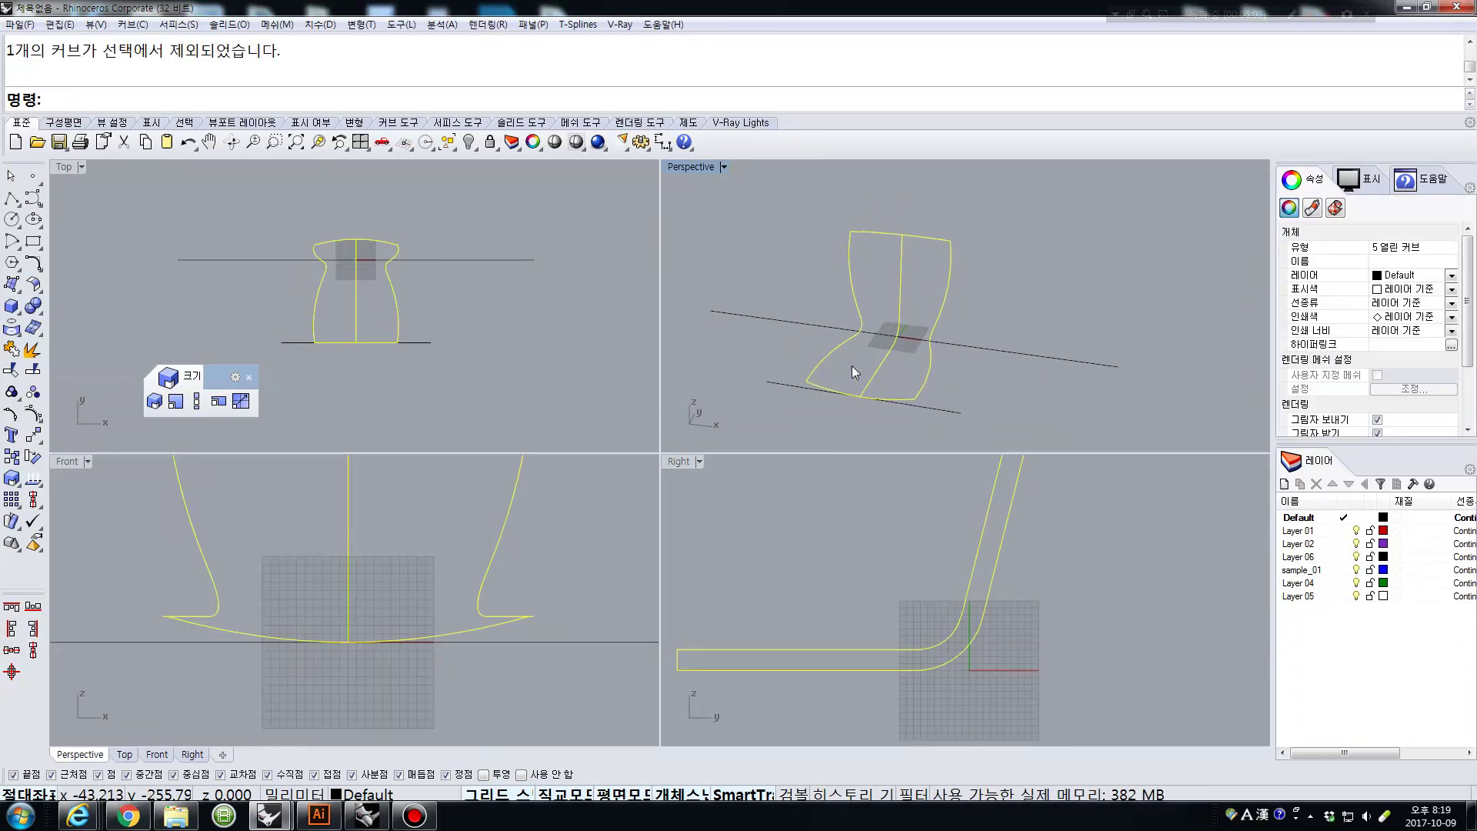
pyautogui.click(9, 283)
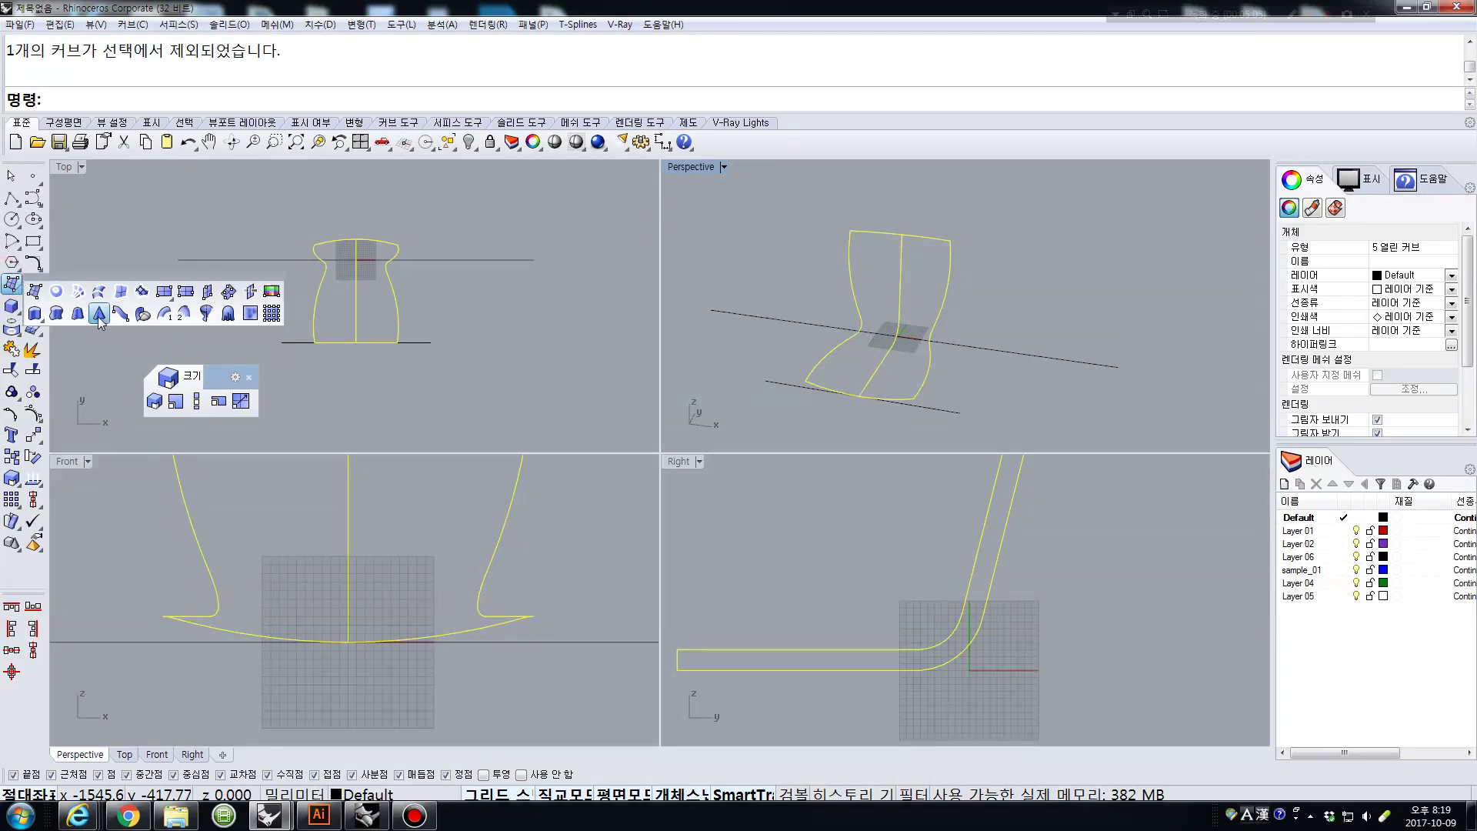
pyautogui.click(77, 293)
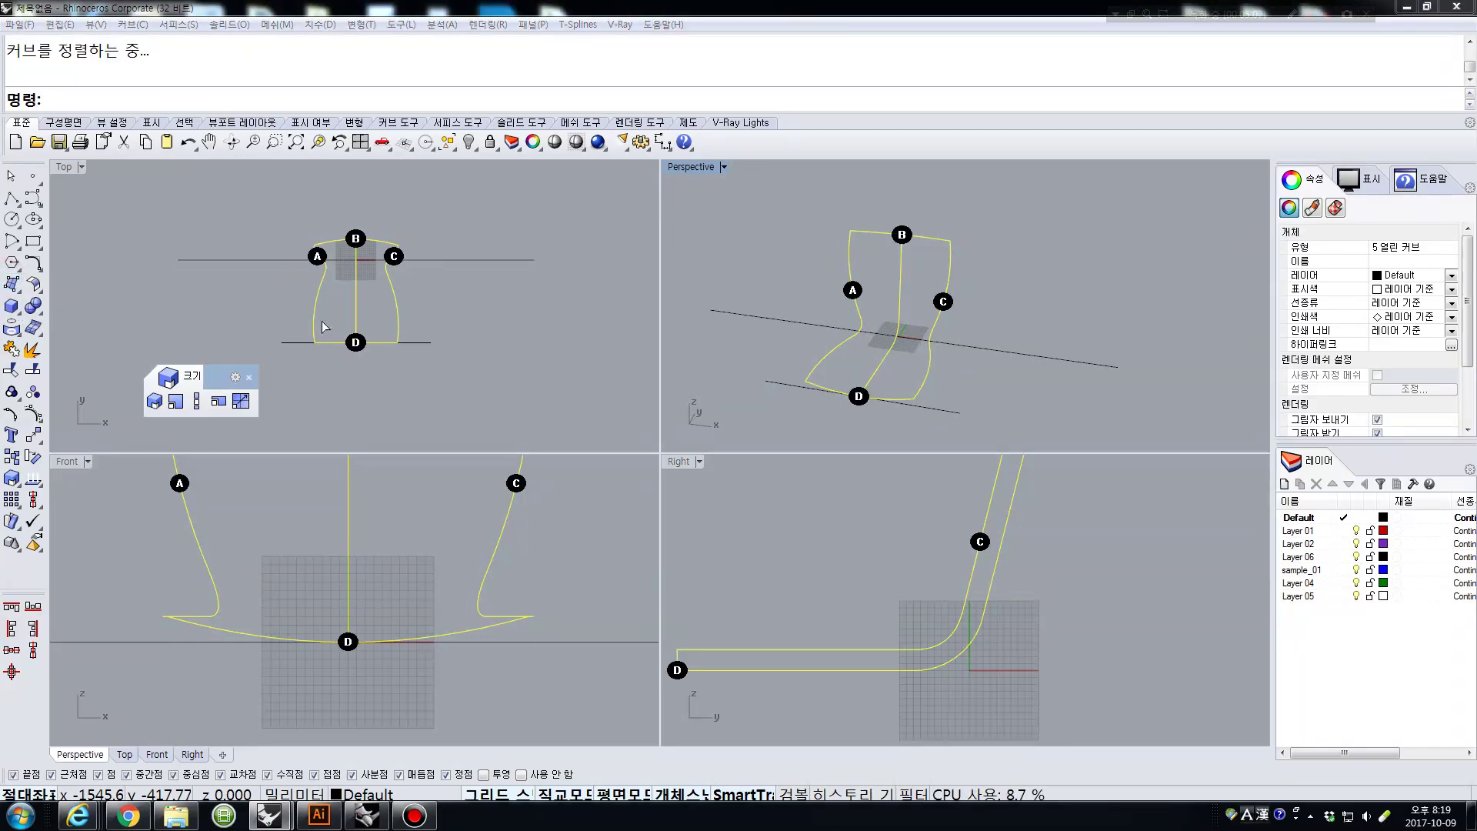
pyautogui.rightClick(976, 393)
# Examine the shape of the new chair surface from several angles in the Perspective view.
pyautogui.moveTo(989, 396); pyautogui.dragTo(874, 356, button='right')
pyautogui.scroll(5, 879, 251)
pyautogui.click(889, 276)
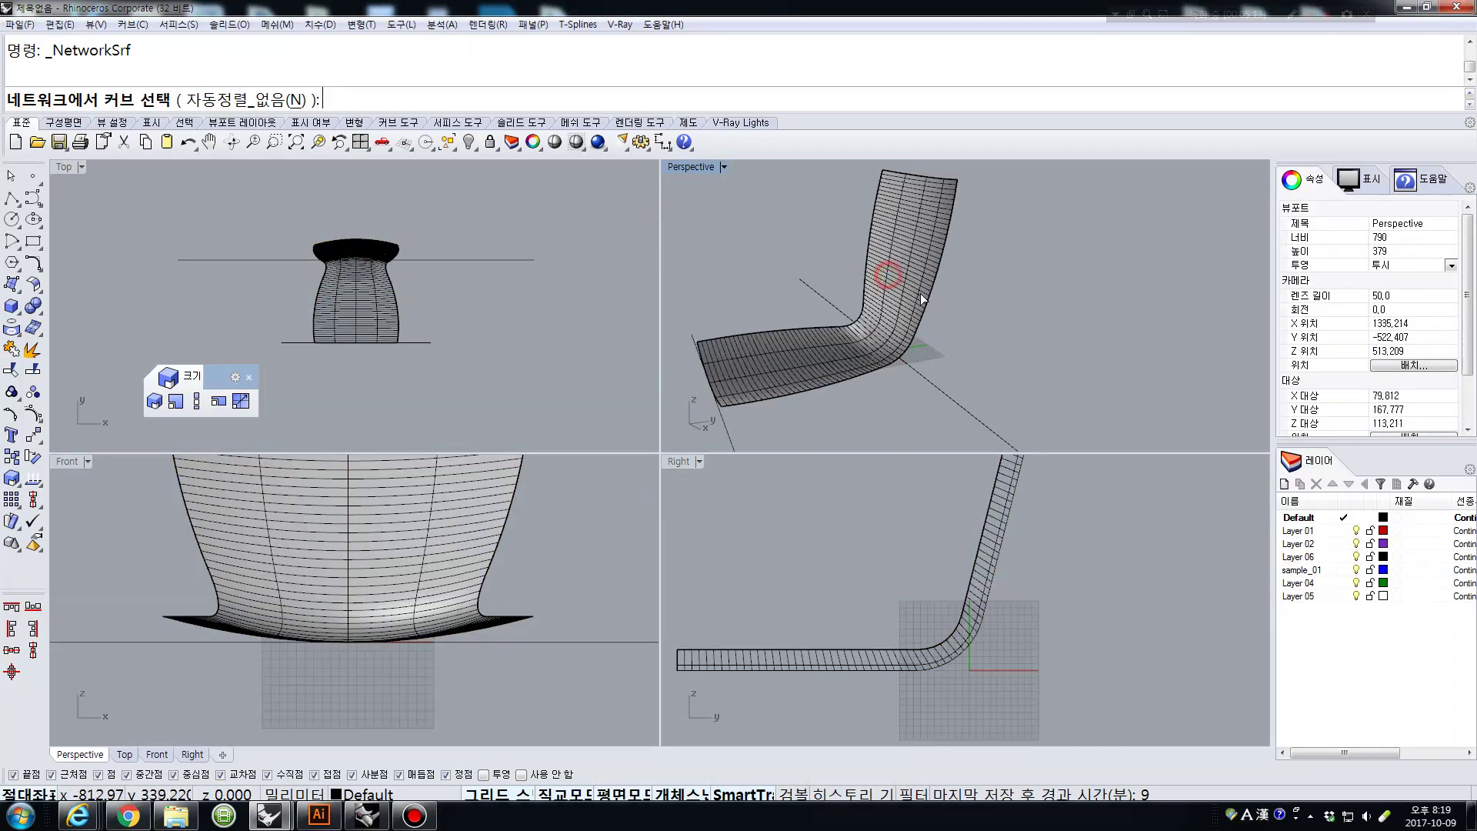
pyautogui.rightClick(891, 297)
pyautogui.click(885, 285)
pyautogui.moveTo(948, 390); pyautogui.dragTo(854, 187, button='right')
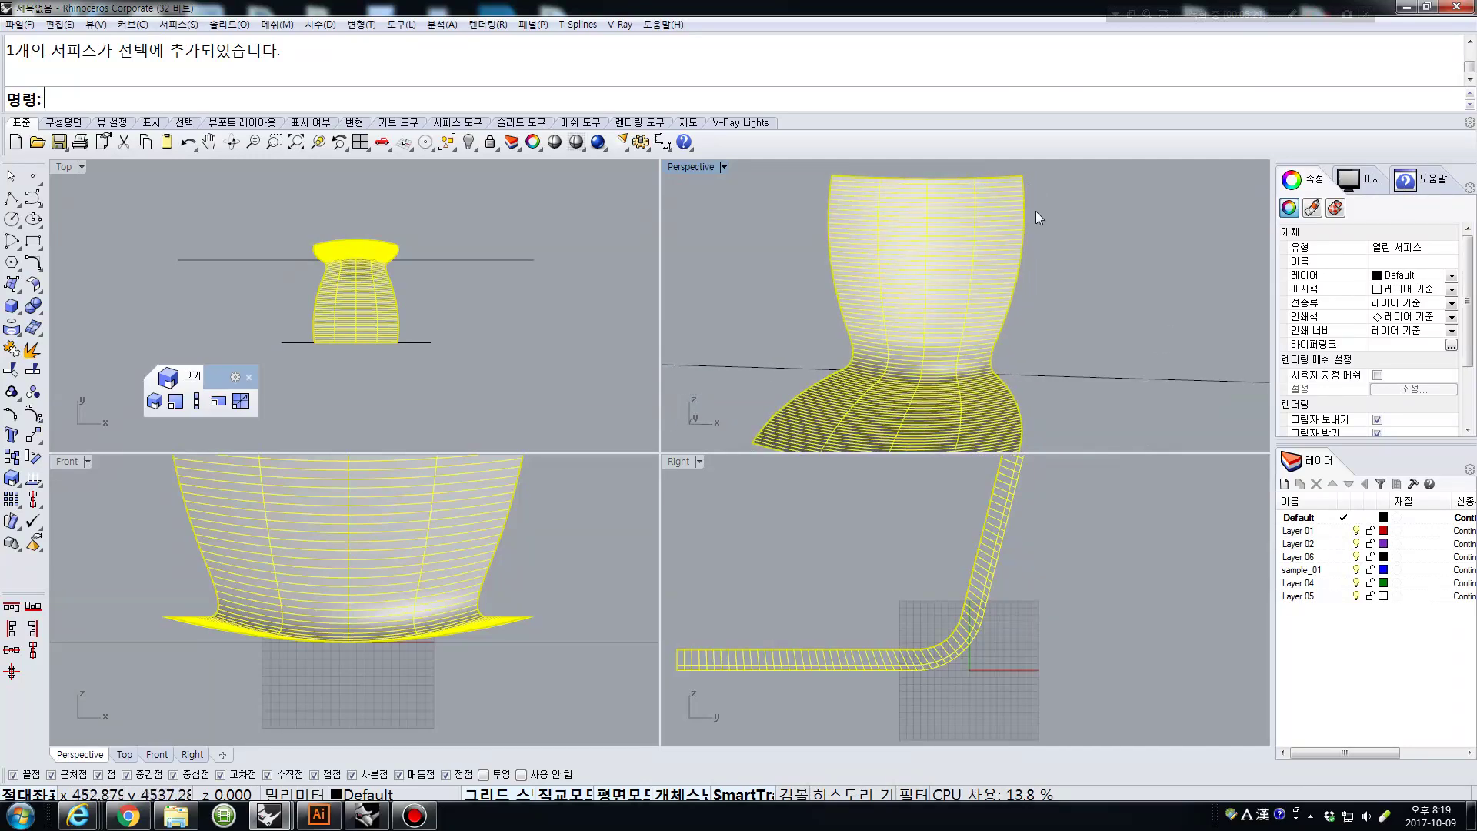
pyautogui.keyDown('ctrl'); pyautogui.moveTo(1035, 211); pyautogui.dragTo(808, 324, button='right'); pyautogui.keyUp('ctrl')
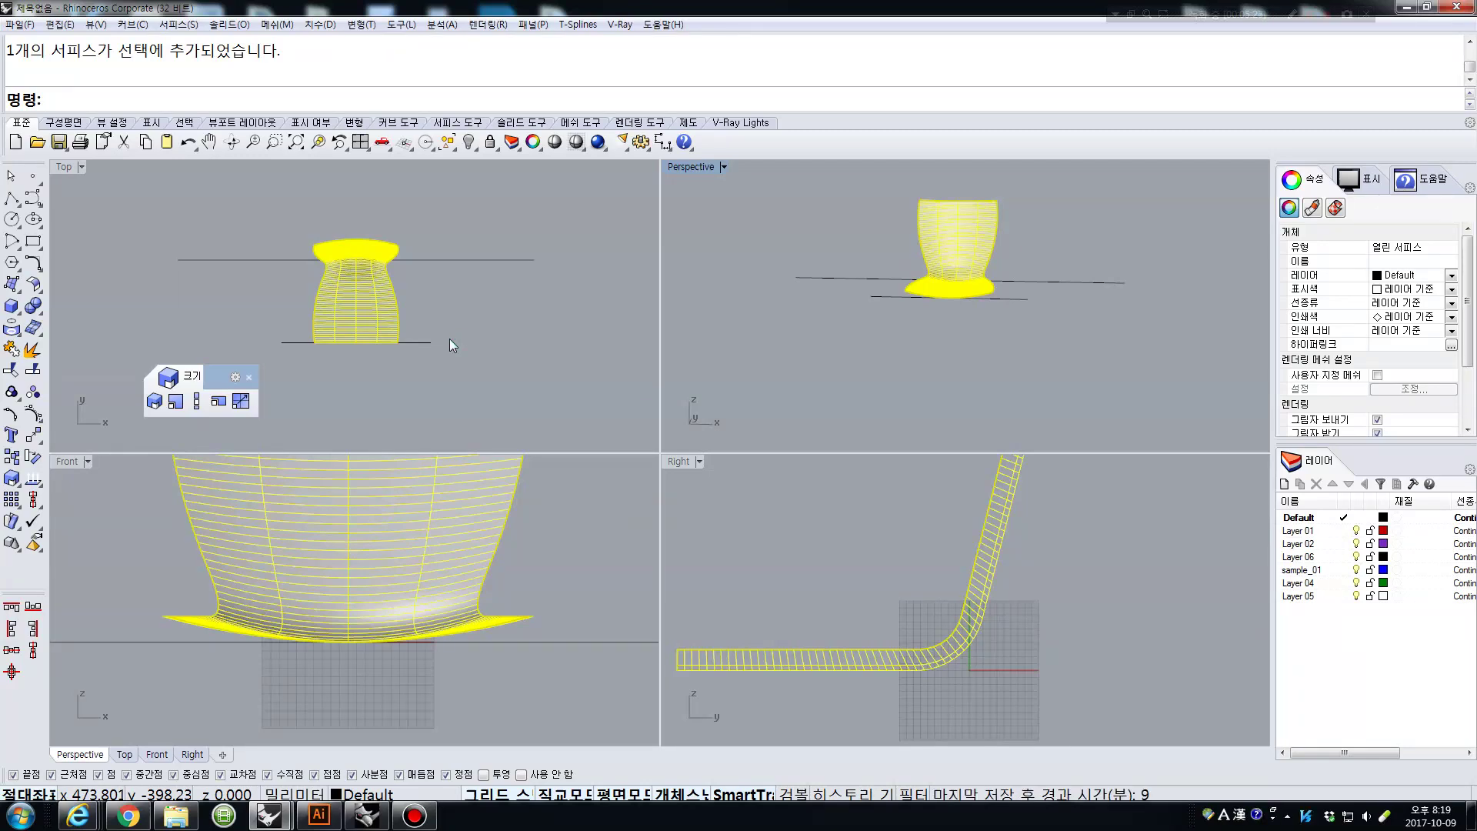
pyautogui.click(473, 273)
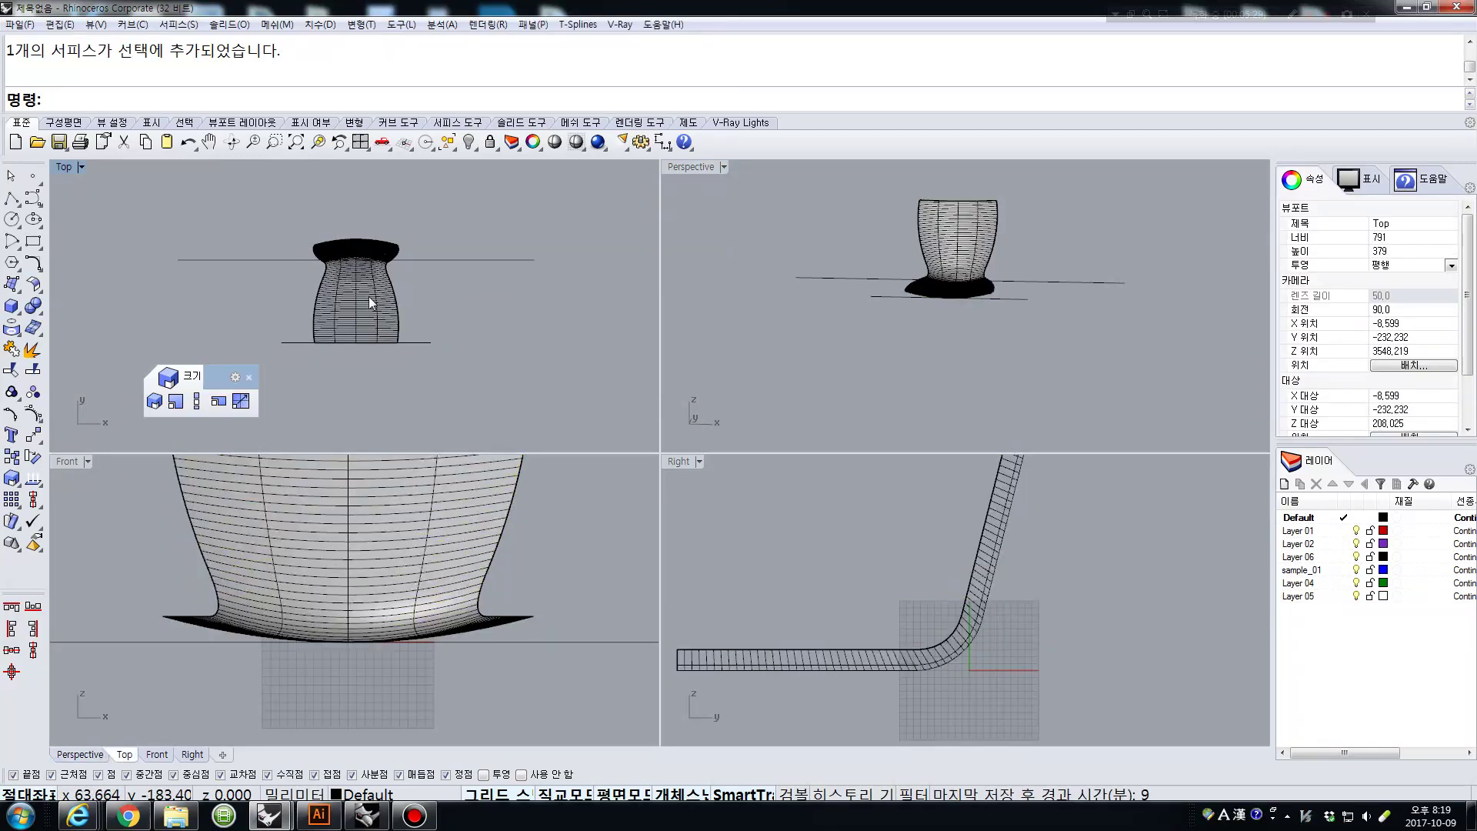
# Create UV curves from the chair surface to get its flat rectangular outline on the construction plane.
pyautogui.click(354, 283)
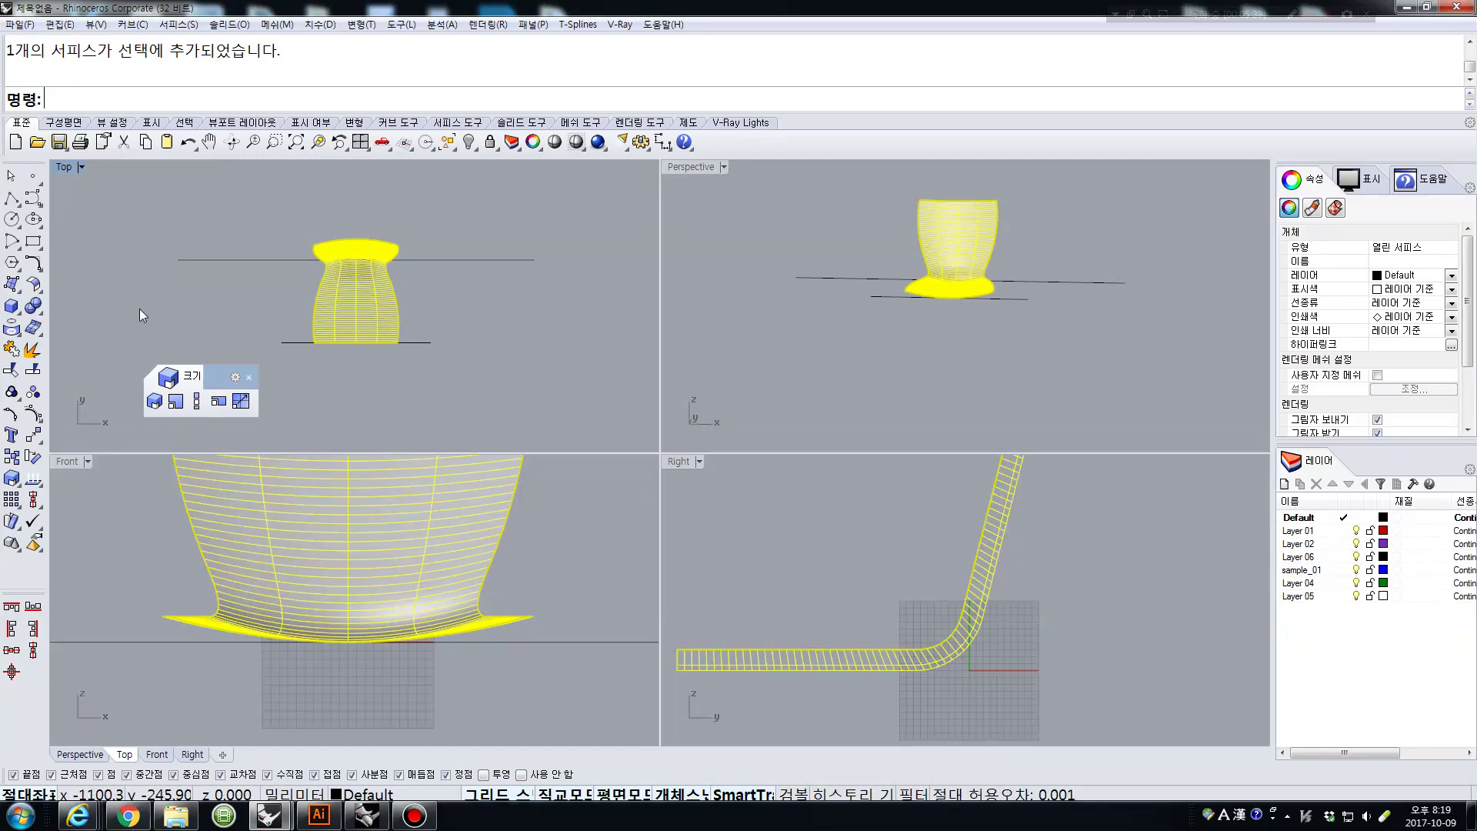
pyautogui.click(12, 327)
pyautogui.moveTo(40, 331); pyautogui.dragTo(142, 364)
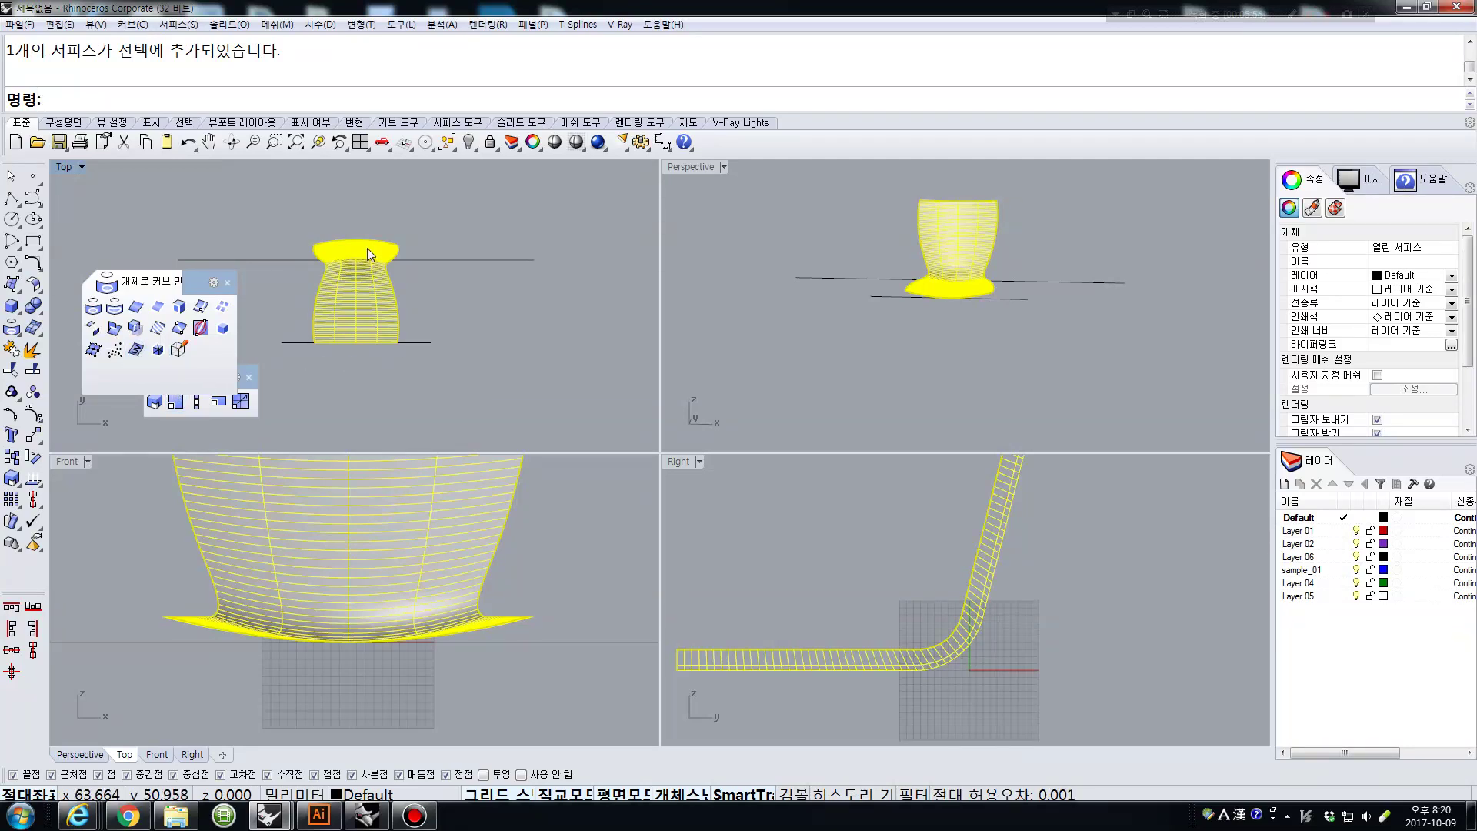
pyautogui.click(136, 350)
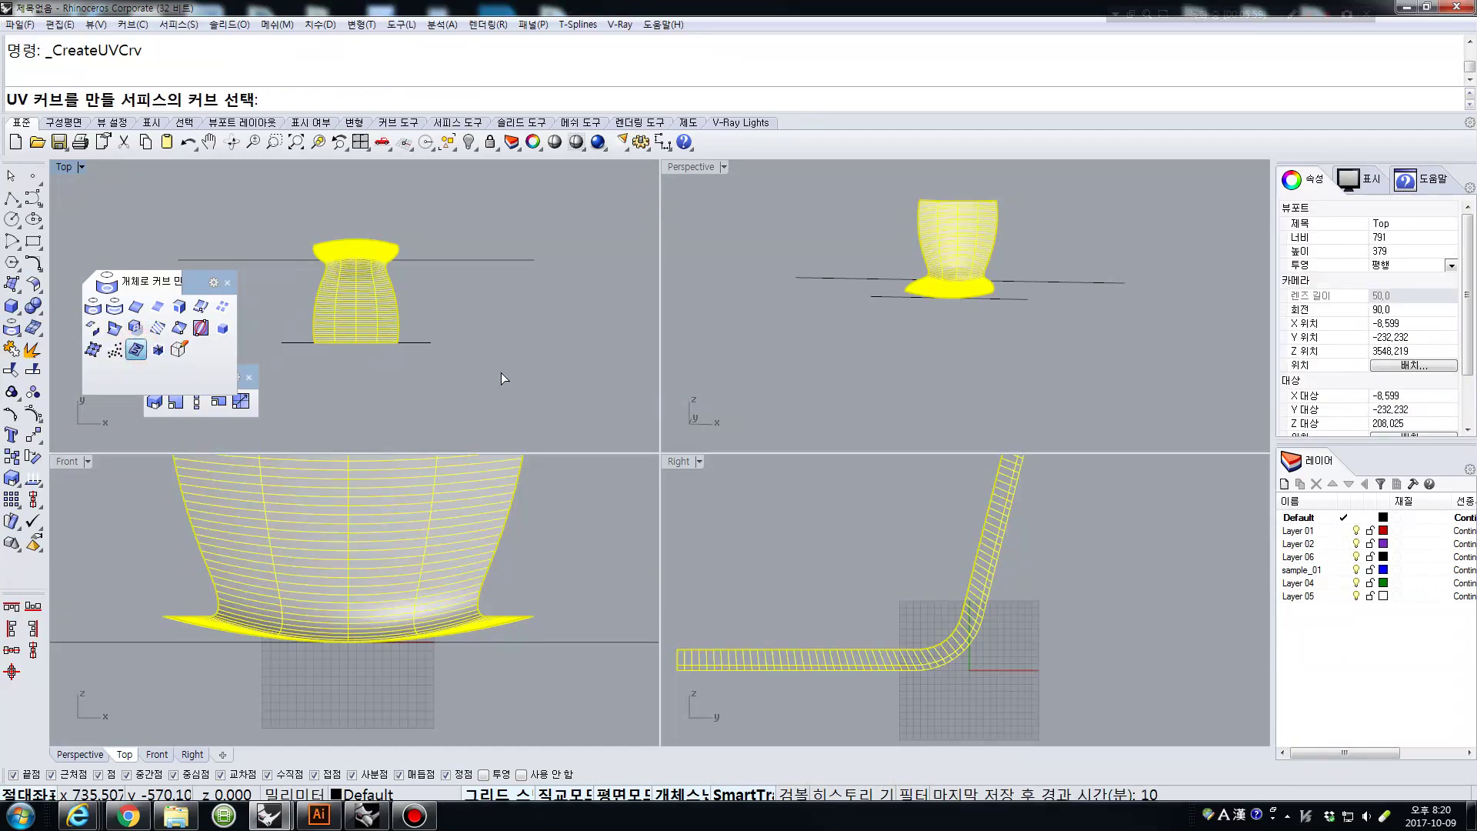
pyautogui.rightClick(455, 316)
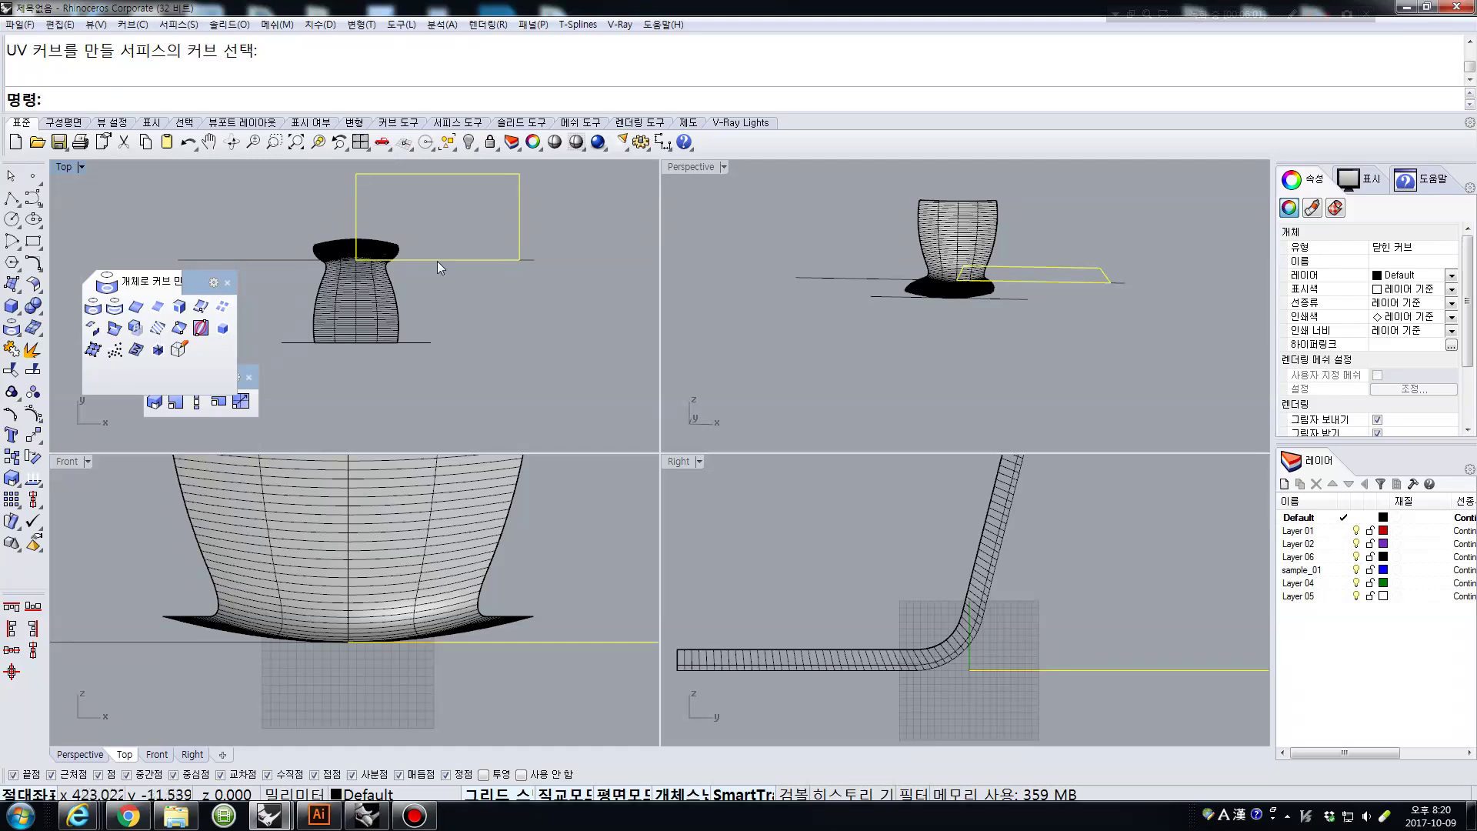
# Move the flat UV rectangle in the positive X direction, clear of the chair surface, in the Top view.
pyautogui.moveTo(423, 229); pyautogui.dragTo(367, 270, button='right')
pyautogui.write('m')
pyautogui.press('Return')
pyautogui.click(372, 271)
pyautogui.click(511, 254)
pyautogui.moveTo(511, 254)
pyautogui.mouseDown(button='right')
pyautogui.moveTo(449, 232)
pyautogui.moveTo(488, 242)
pyautogui.mouseUp(button='right')
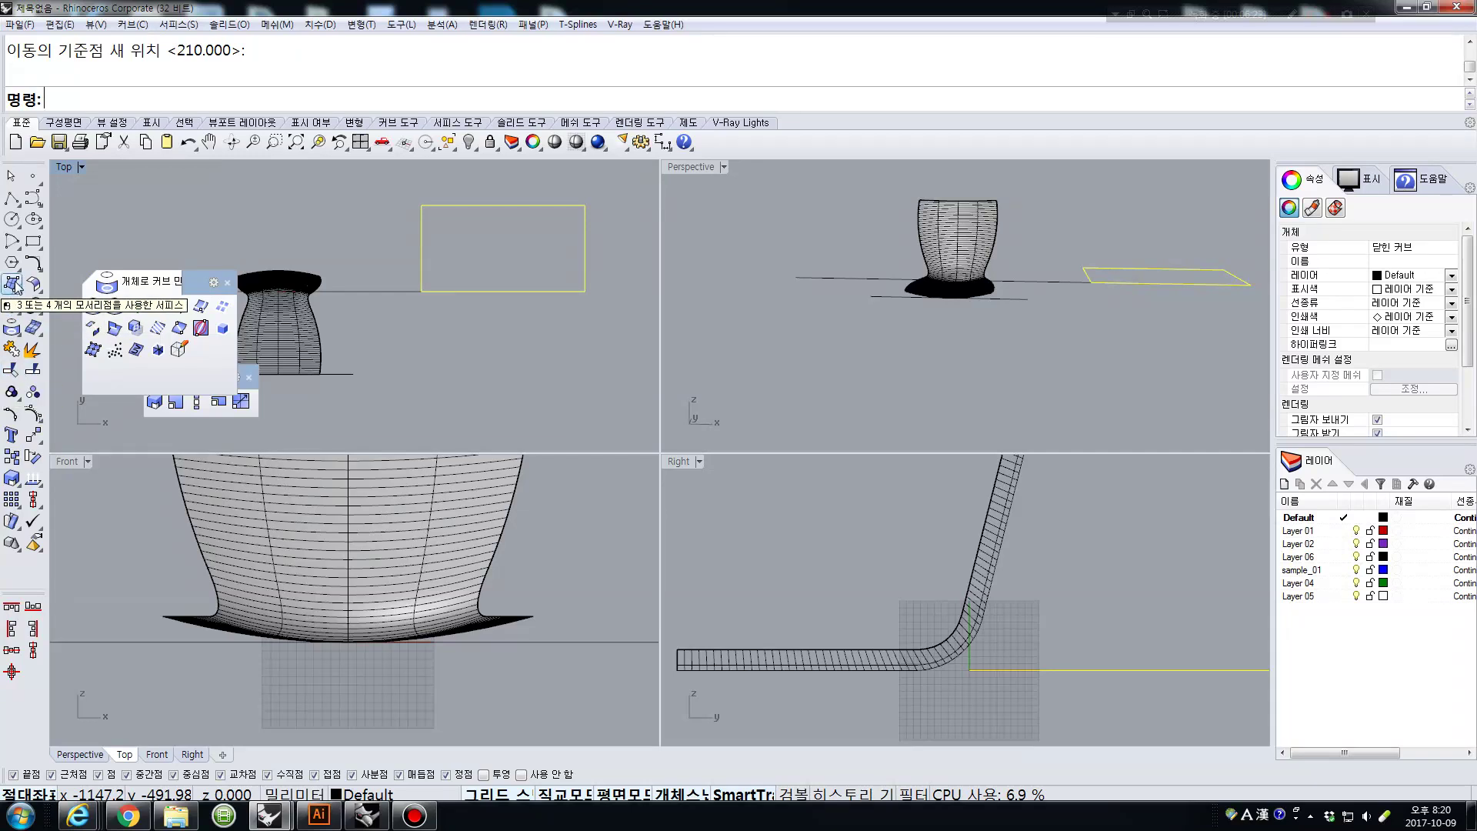
# Draw a slanted polyline crossing the upper and lower edges of the UV rectangle near its far end.
pyautogui.click(12, 199)
pyautogui.click(515, 185)
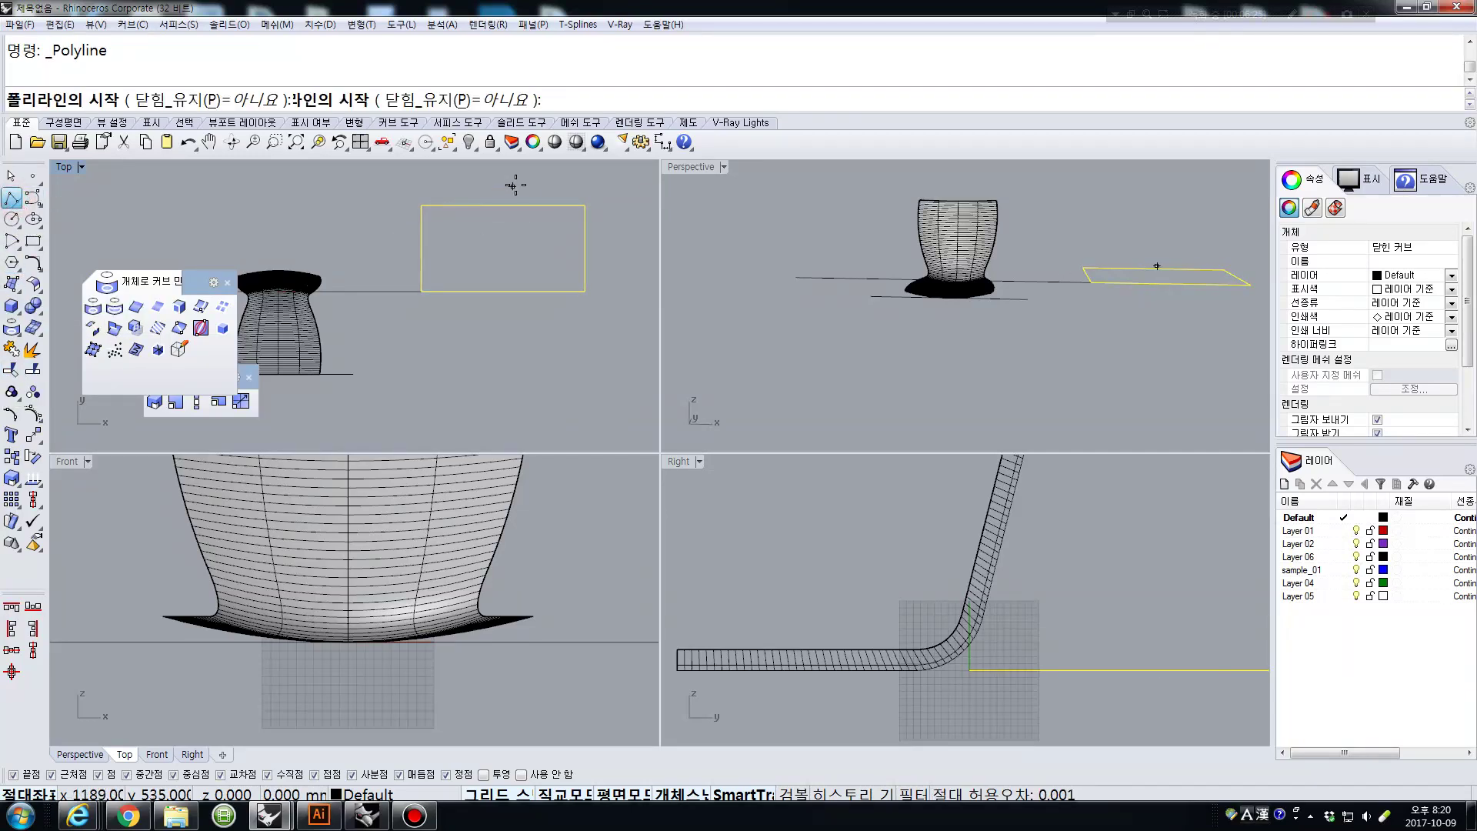
pyautogui.click(591, 331)
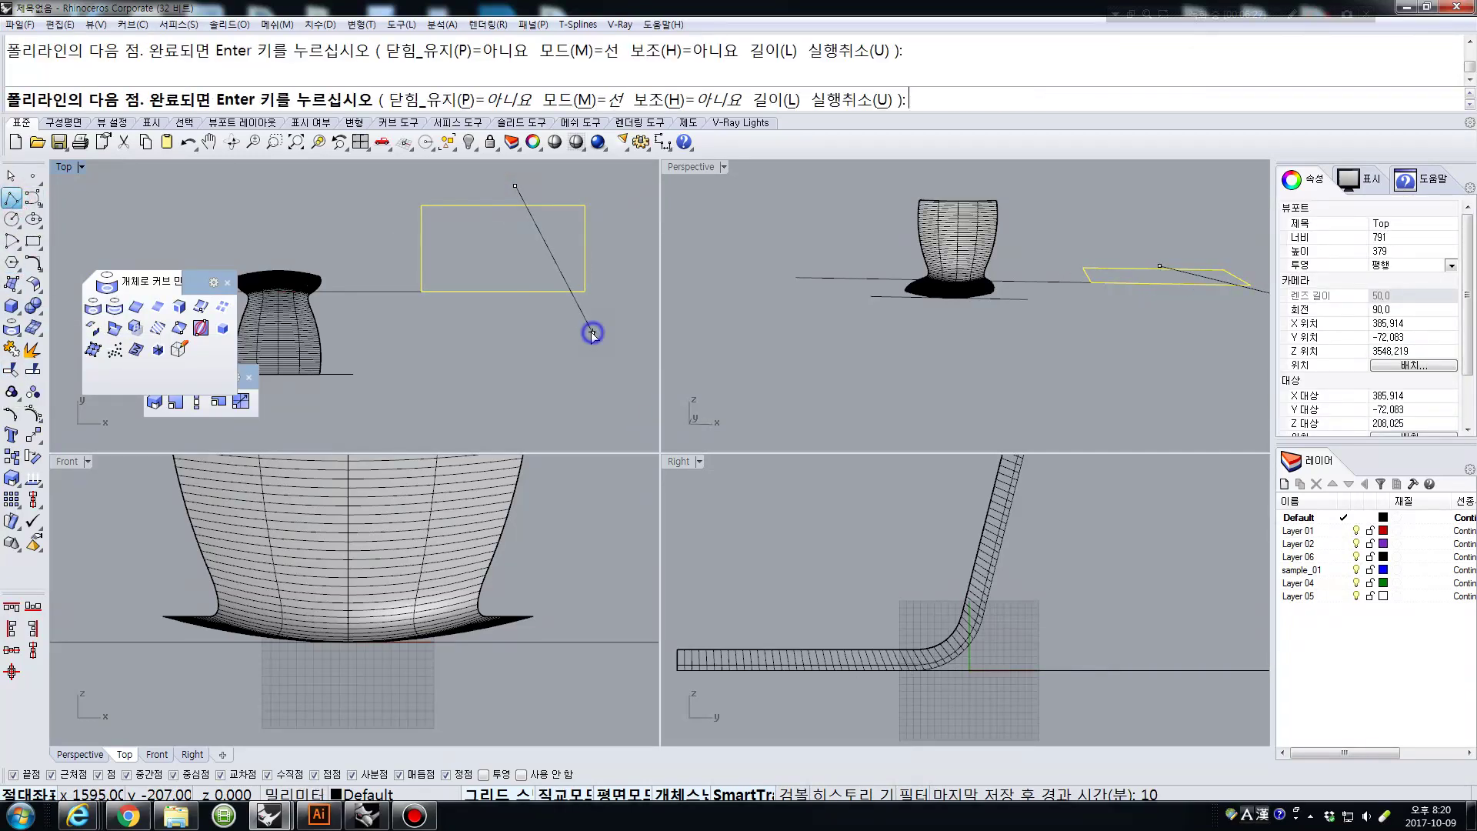
pyautogui.press('Return')
pyautogui.press('Escape')
# Trim both ends of the slanted line that extend beyond the UV rectangle, using the rectangle as cutting object.
pyautogui.write('trim')
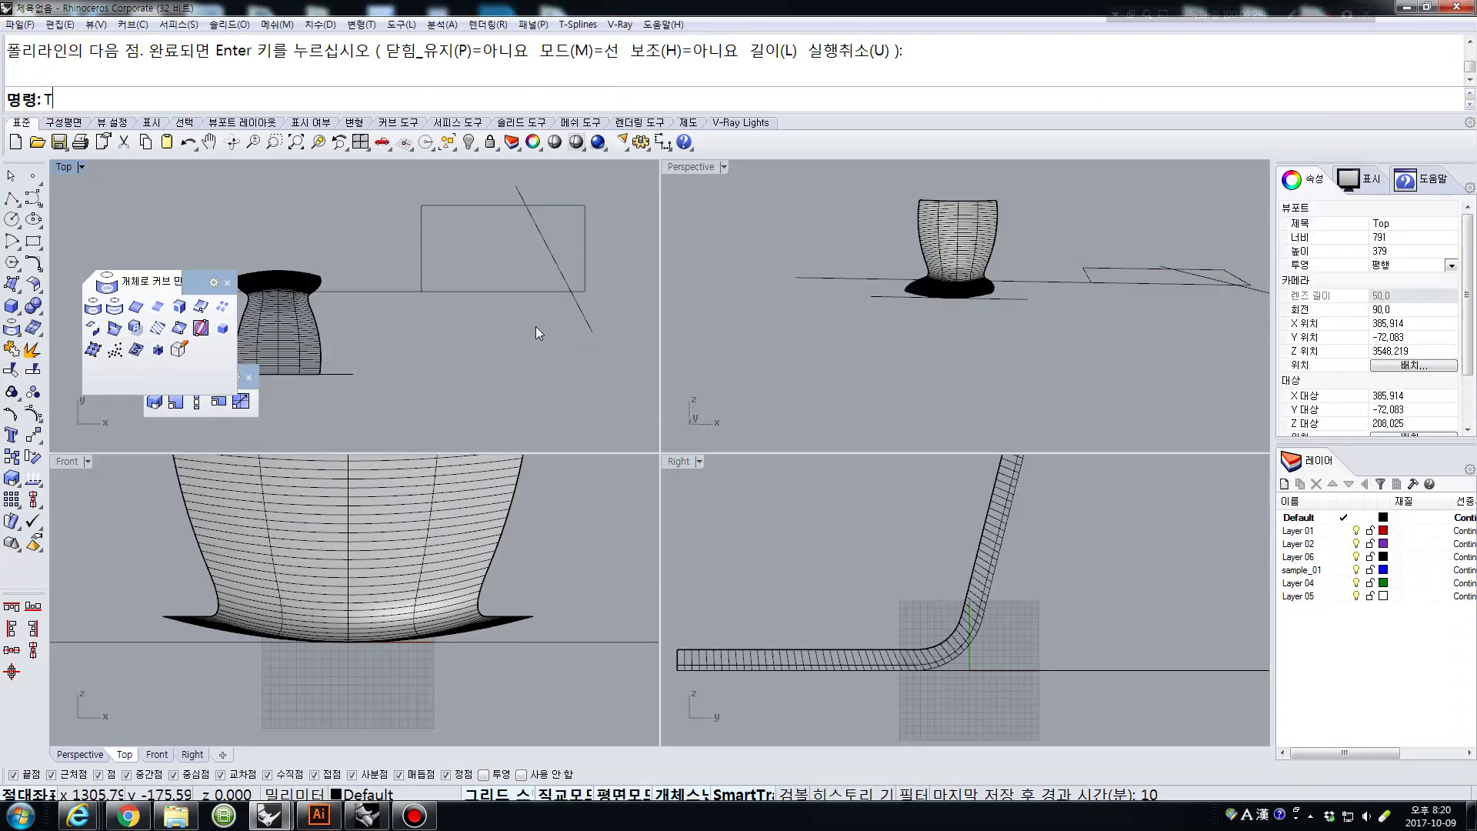
pyautogui.press('Return')
pyautogui.click(585, 264)
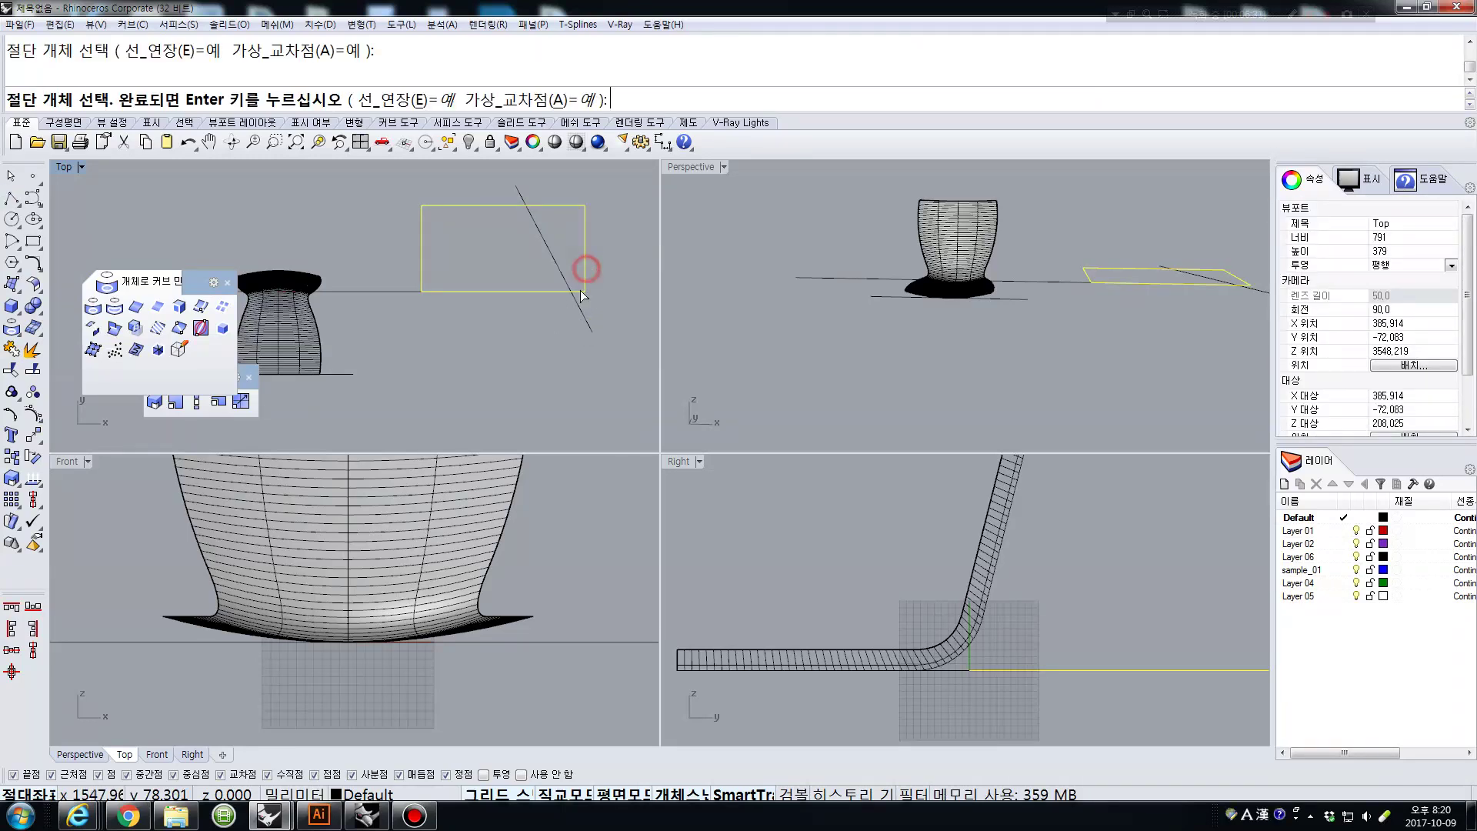
pyautogui.rightClick(584, 315)
pyautogui.click(585, 316)
pyautogui.click(519, 186)
pyautogui.rightClick(529, 222)
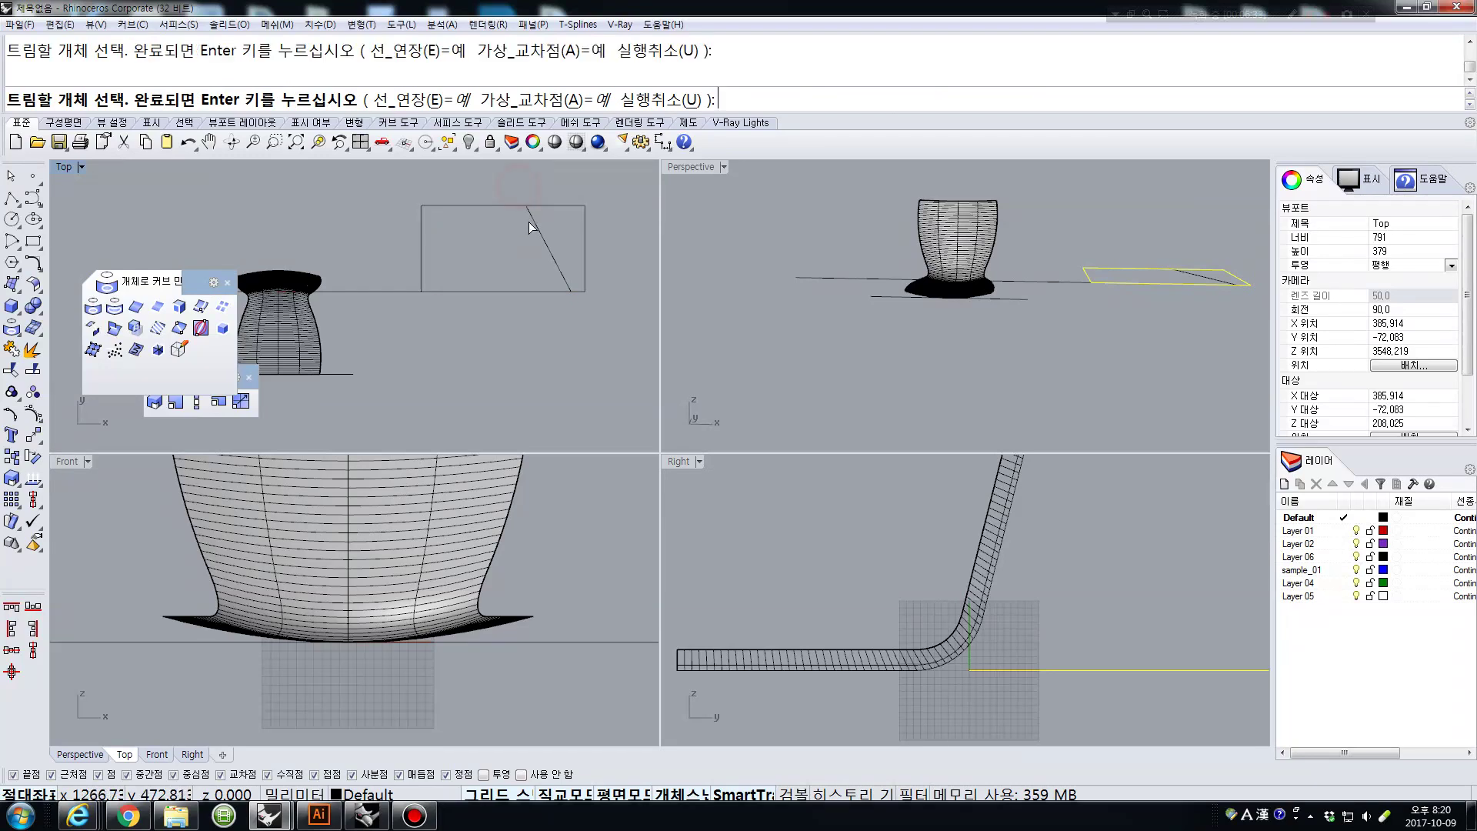
# Try applying only the slanted line to the chair surface with ApplyCrv, and undo it.
pyautogui.click(548, 233)
pyautogui.click(584, 183)
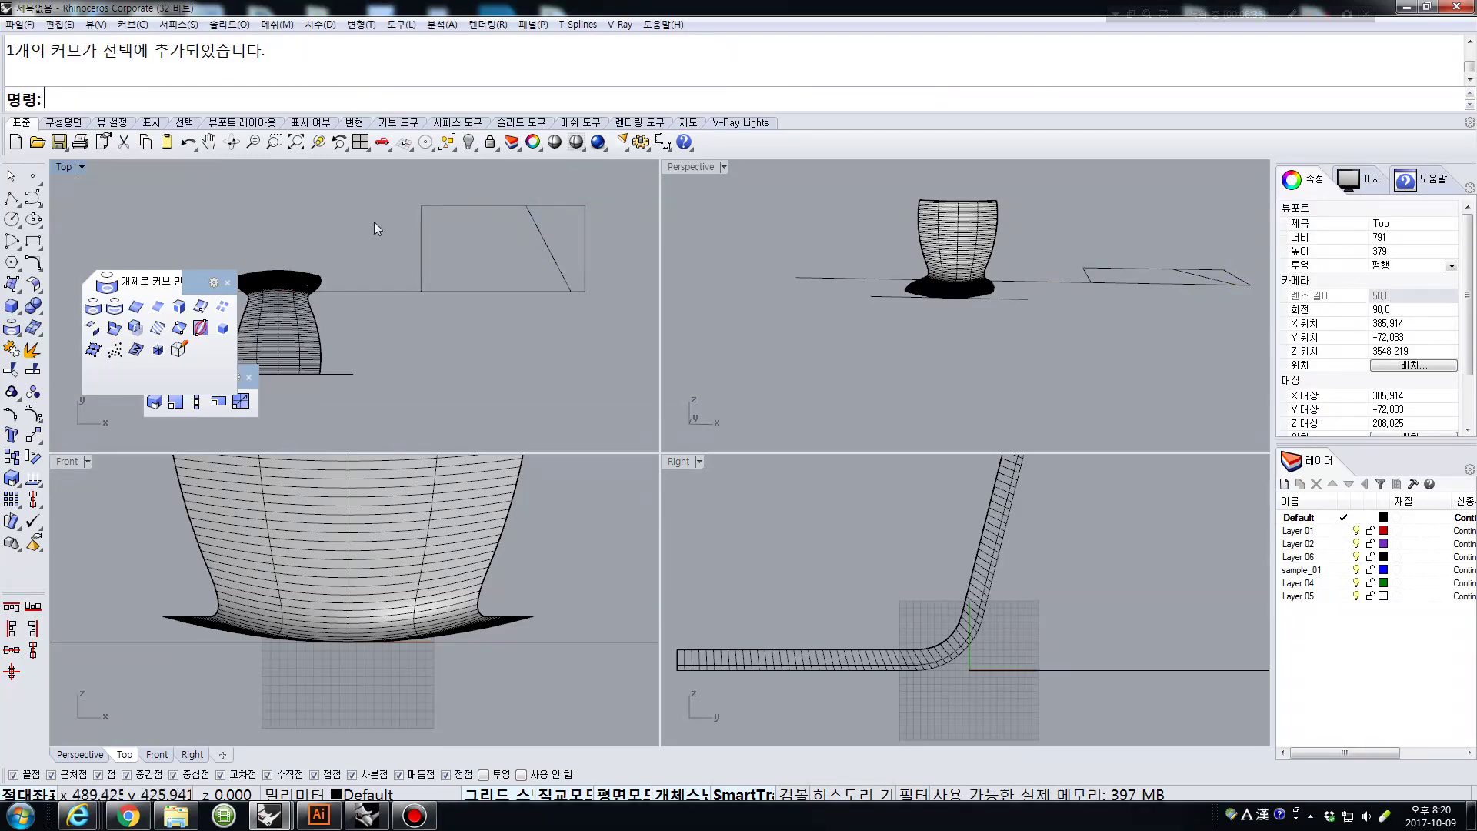
pyautogui.rightClick(136, 350)
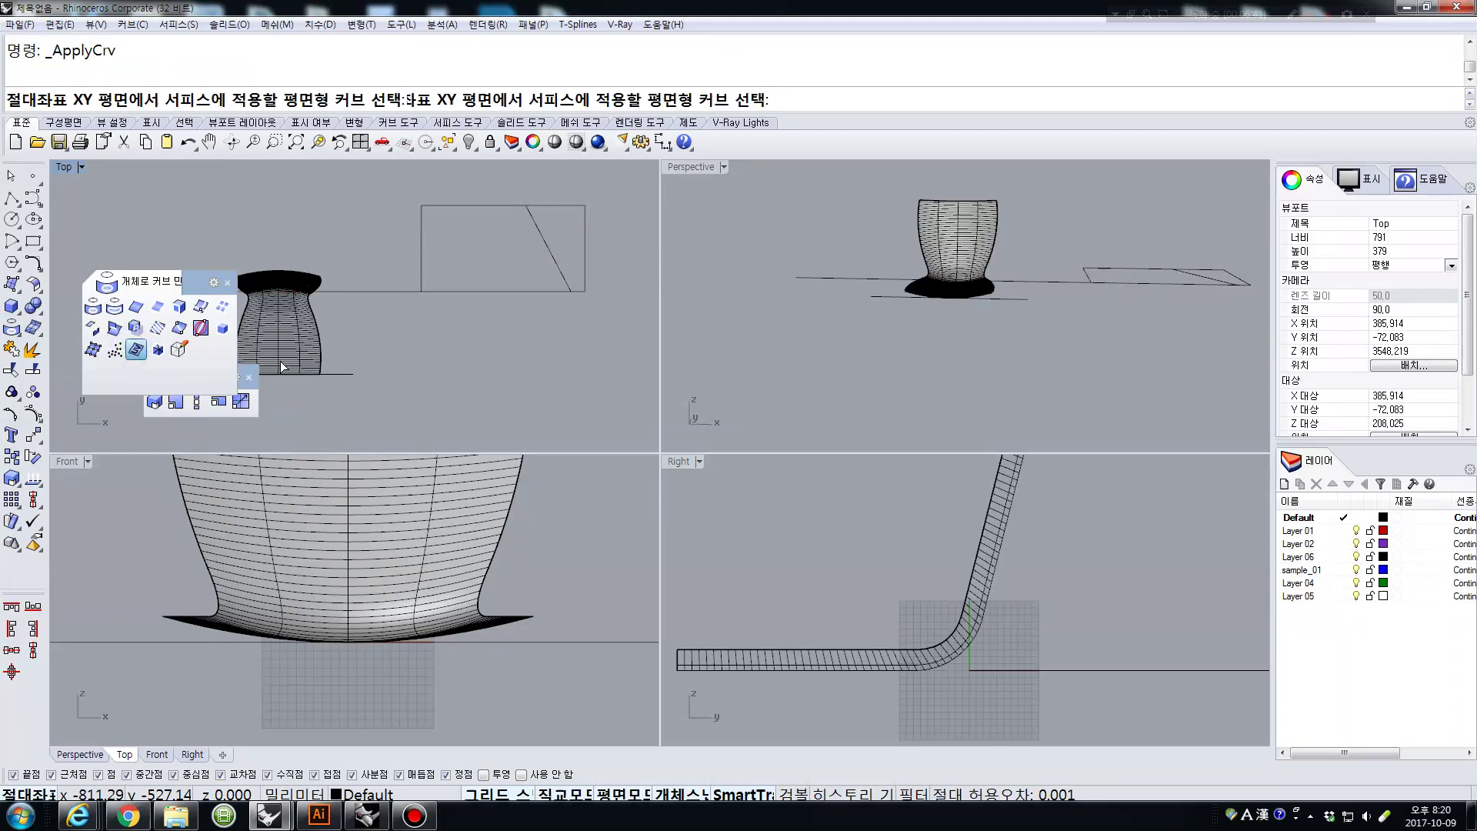
pyautogui.click(539, 231)
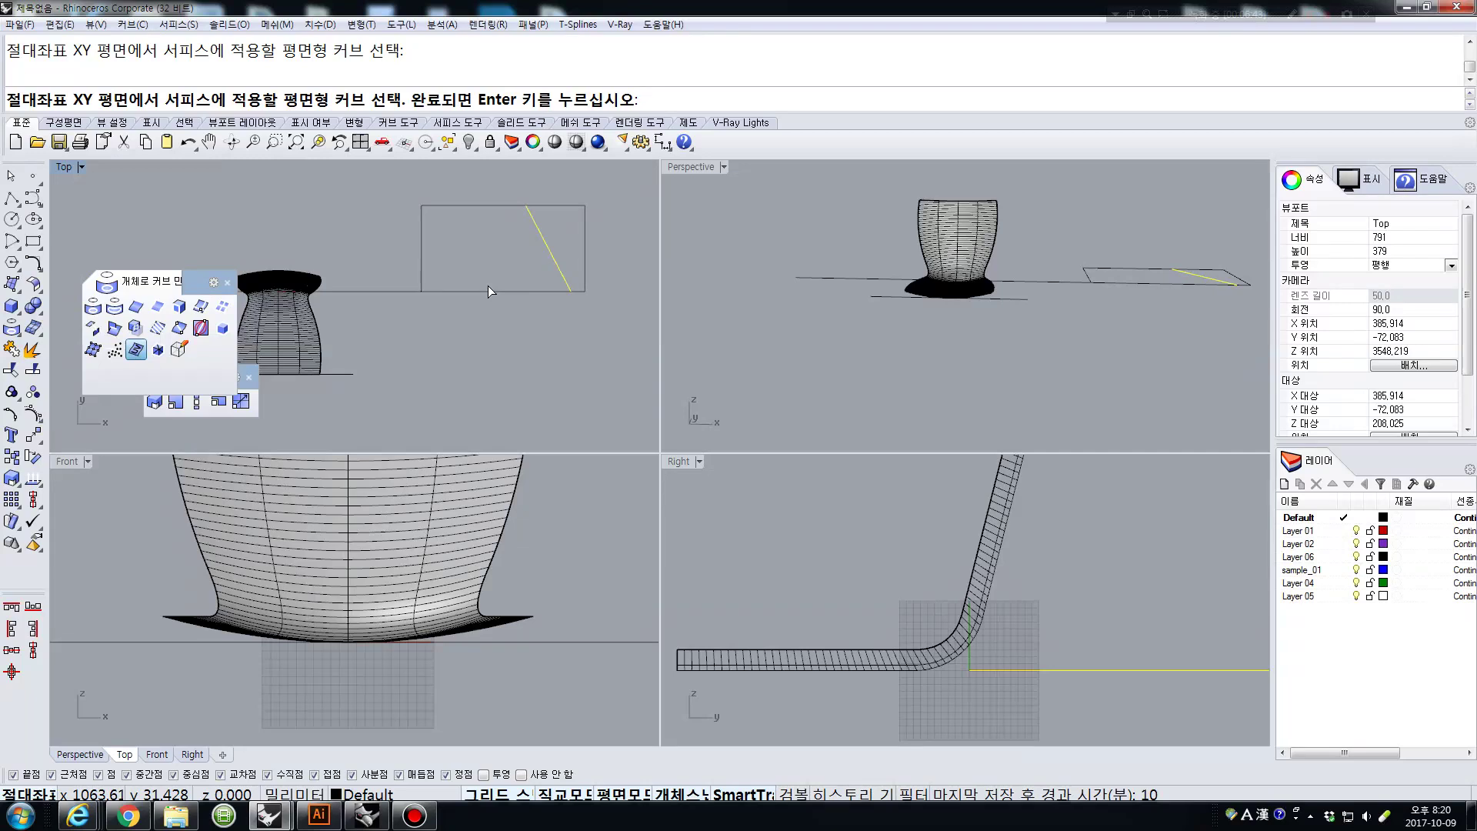
pyautogui.press('Return')
pyautogui.click(292, 312)
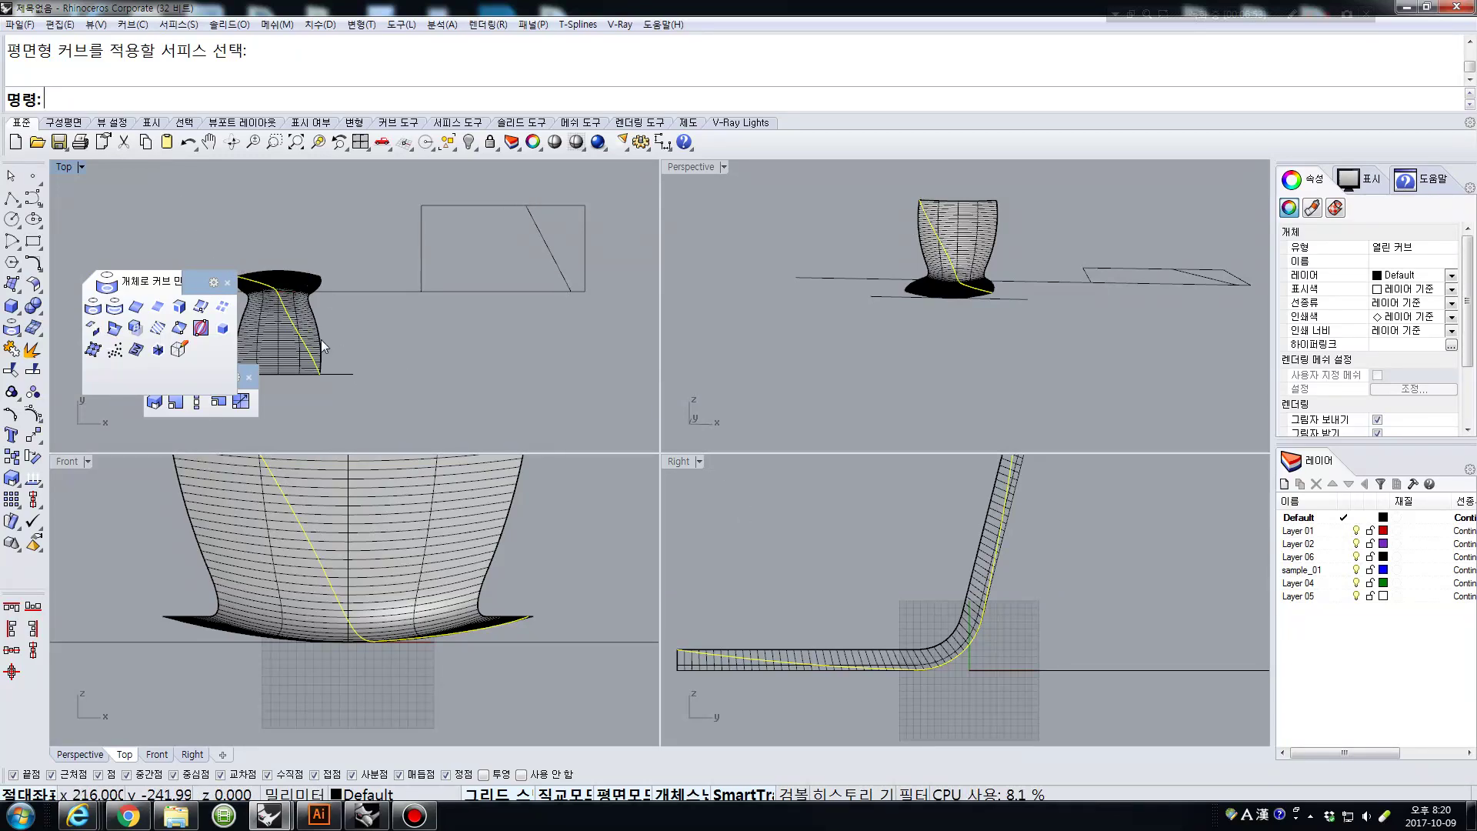
pyautogui.hotkey('ctrl', 'z')
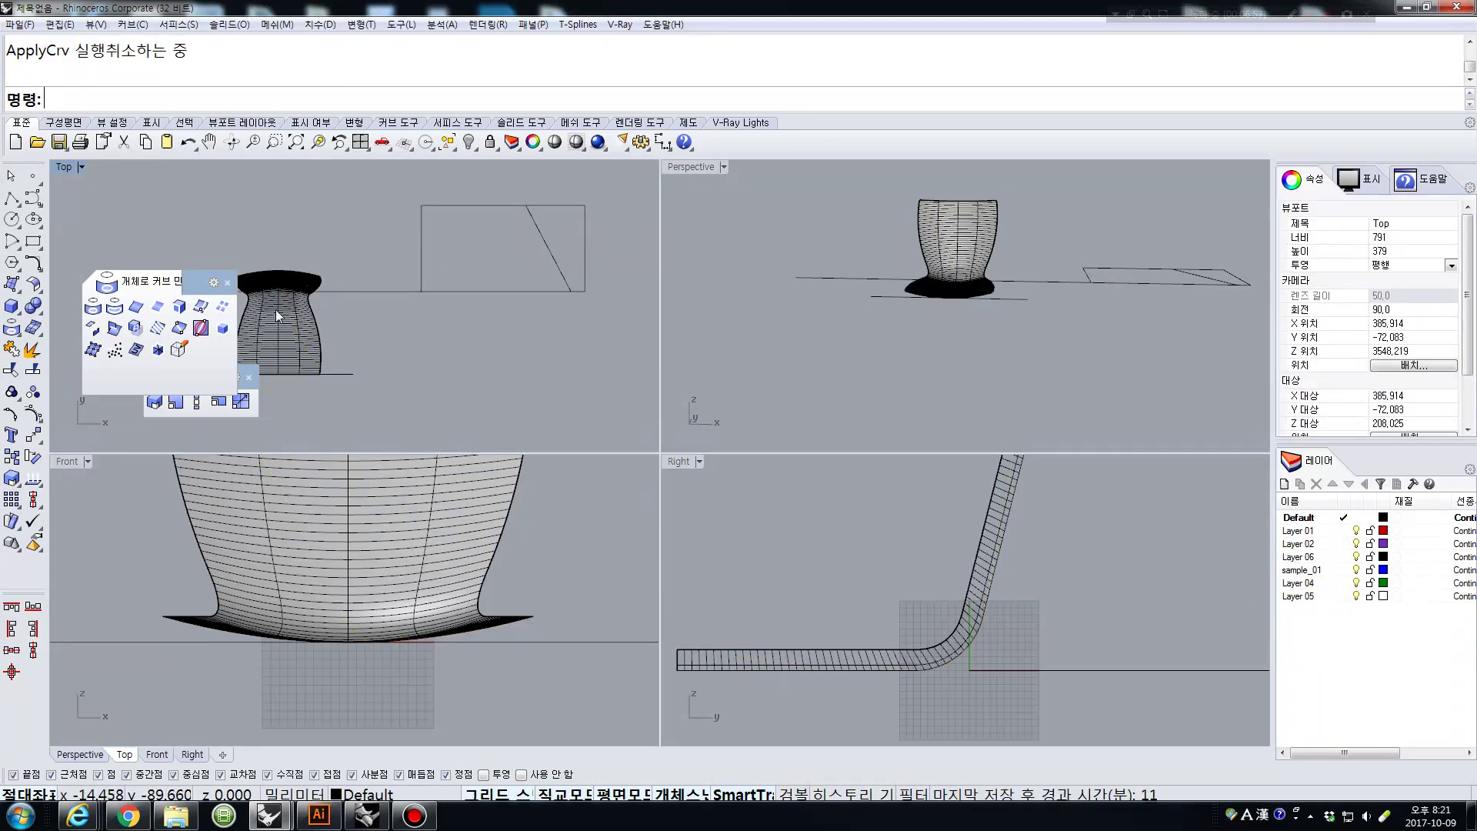
# Apply the UV rectangle and the slanted line together to the chair surface.
pyautogui.moveTo(555, 177); pyautogui.dragTo(529, 233)
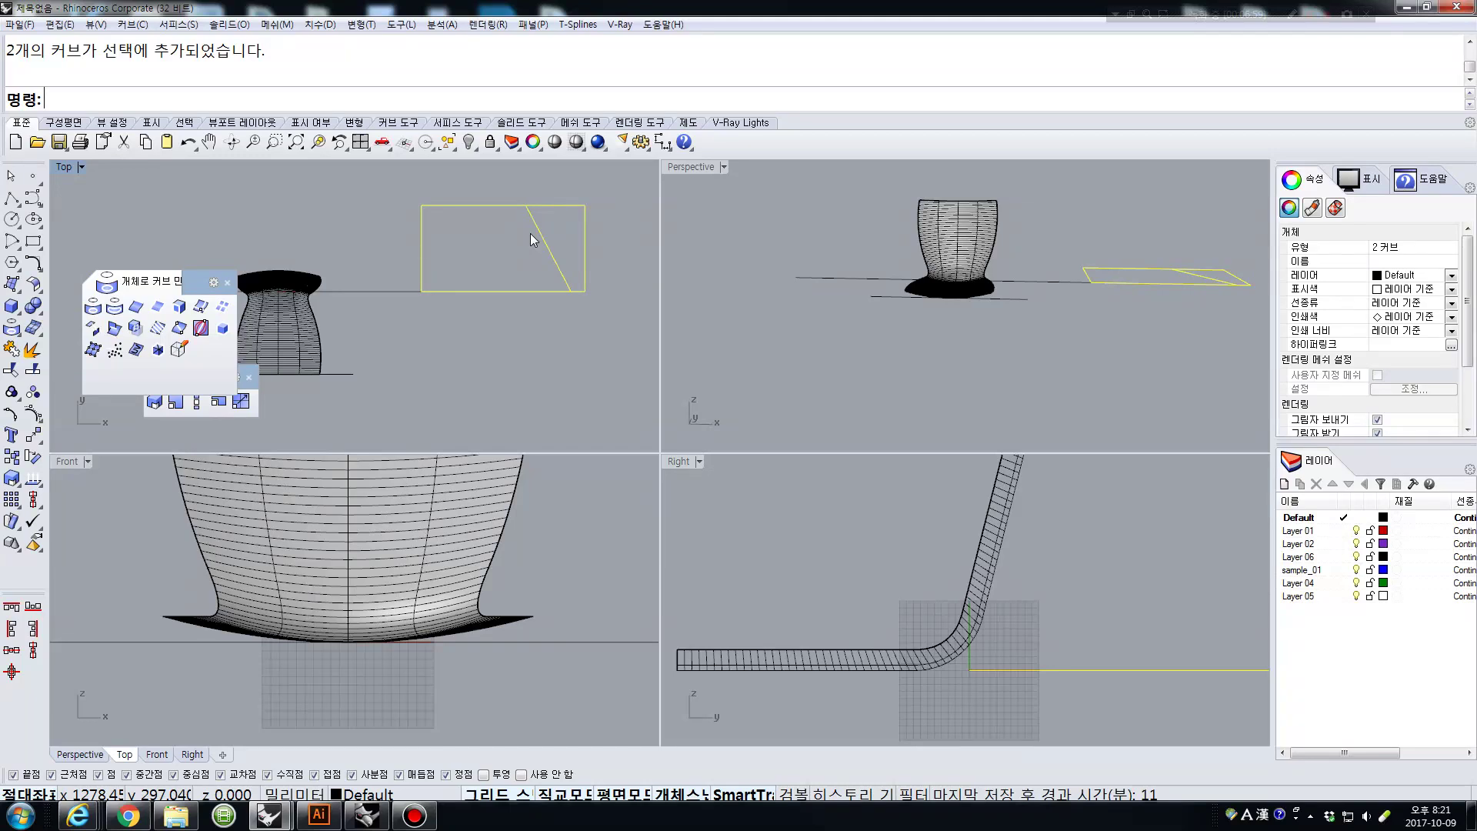
pyautogui.press('Return')
pyautogui.click(266, 350)
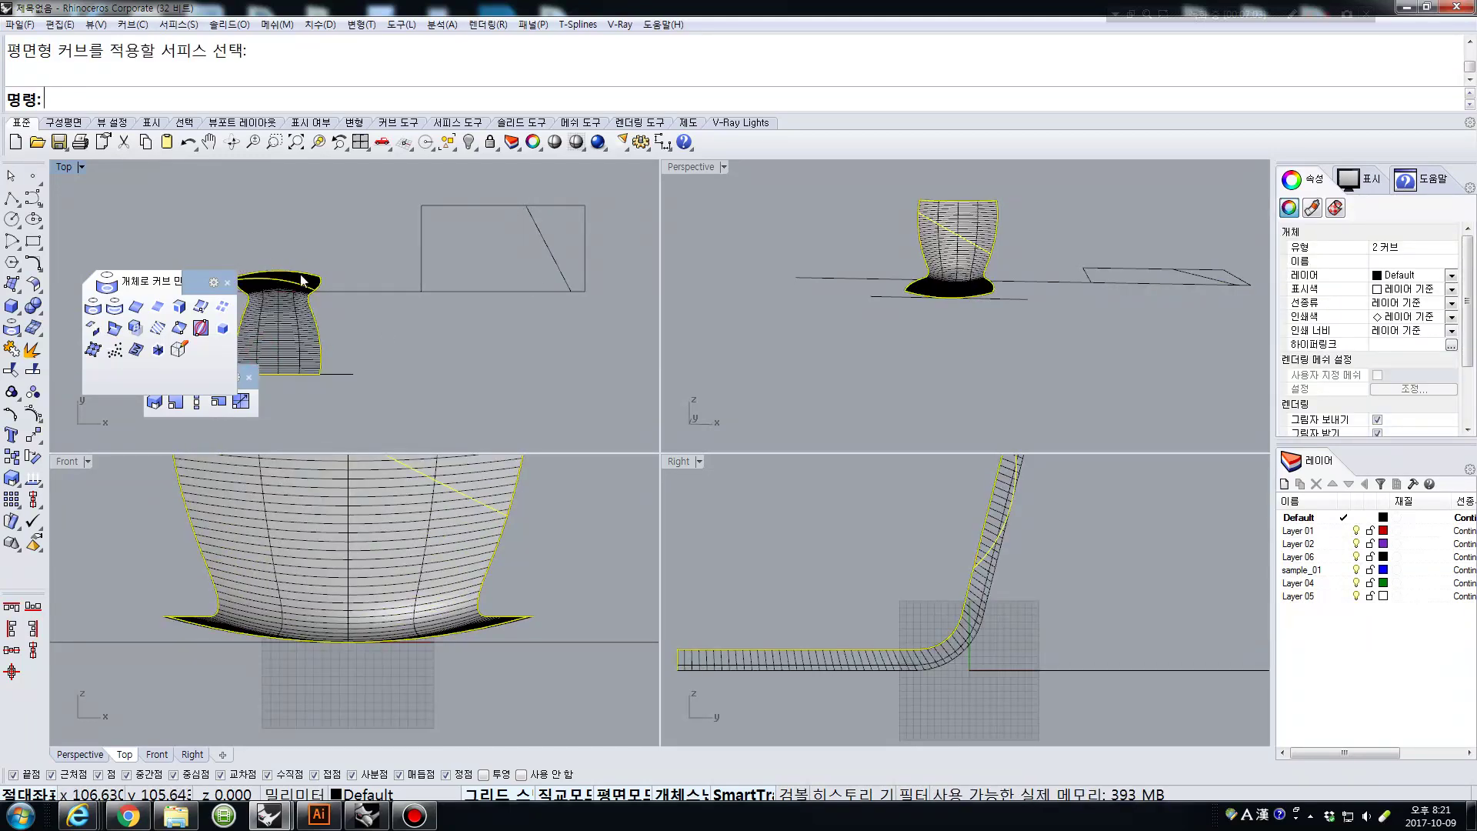
# Examine where the applied slanted curve lies on the chair backrest and compare it with the flat UV pattern.
pyautogui.moveTo(263, 259); pyautogui.dragTo(357, 220, button='right')
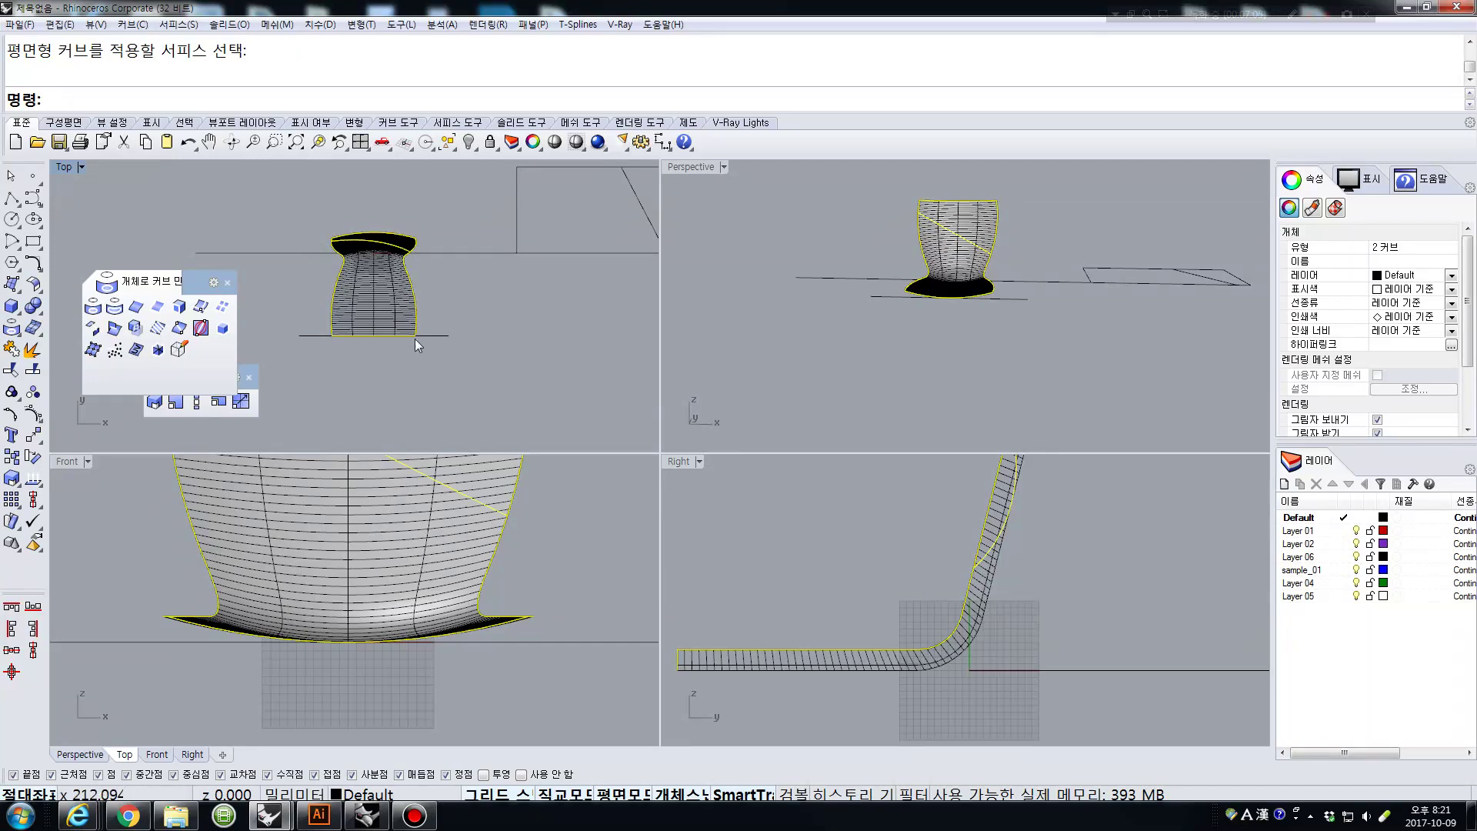
pyautogui.click(517, 184)
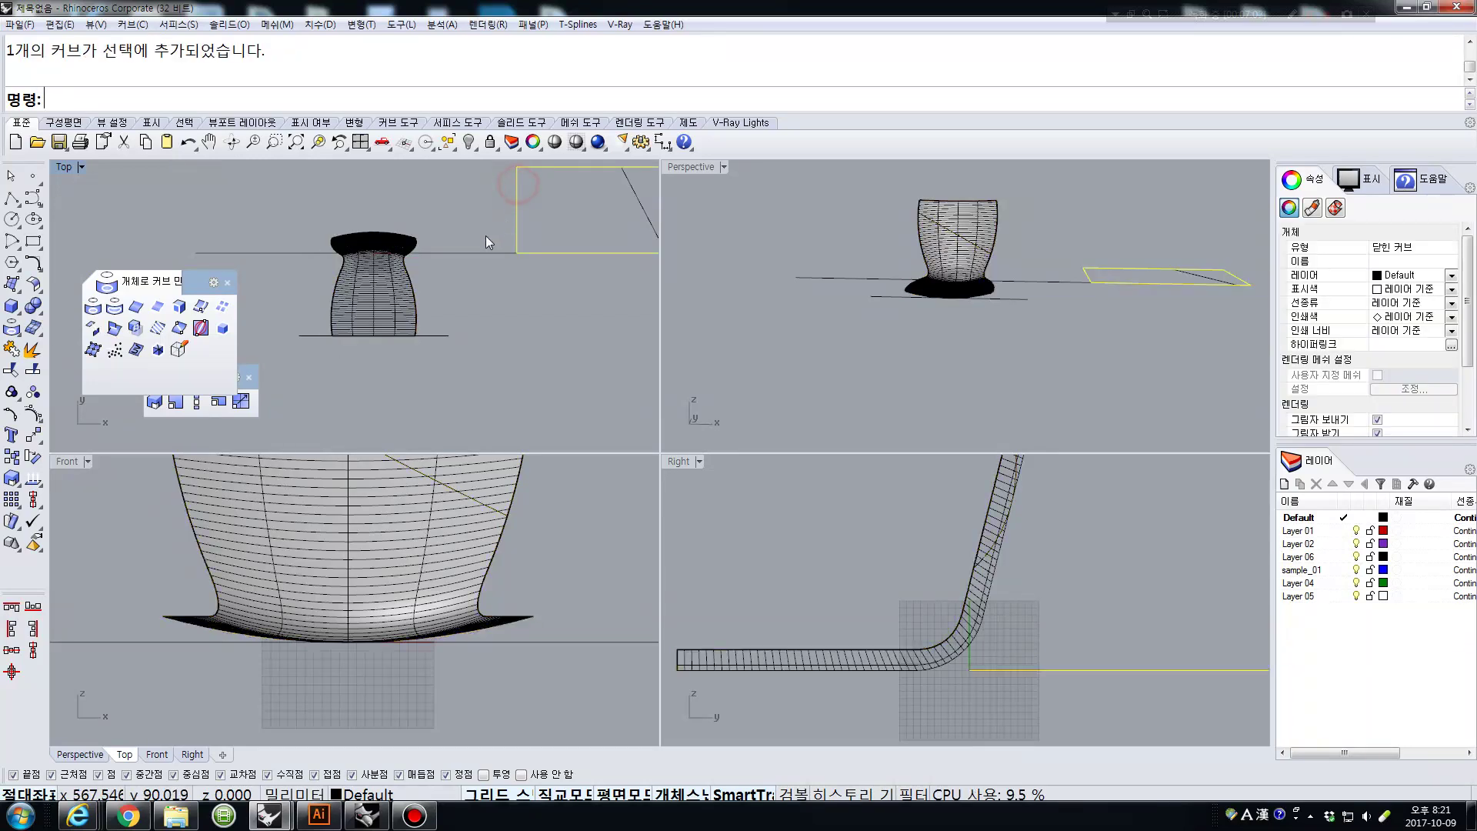
pyautogui.scroll(-4, 365, 611)
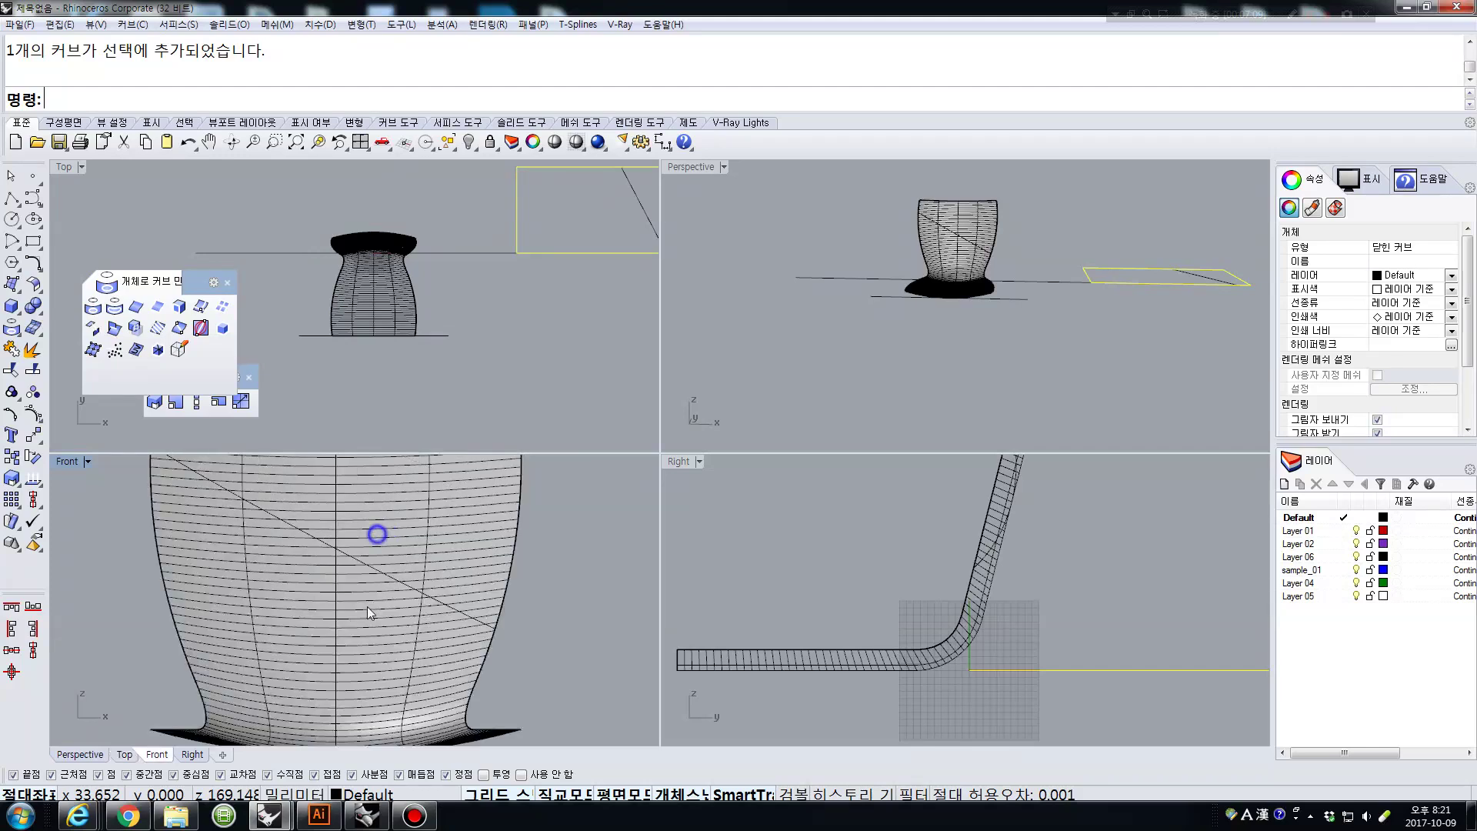
pyautogui.click(326, 529)
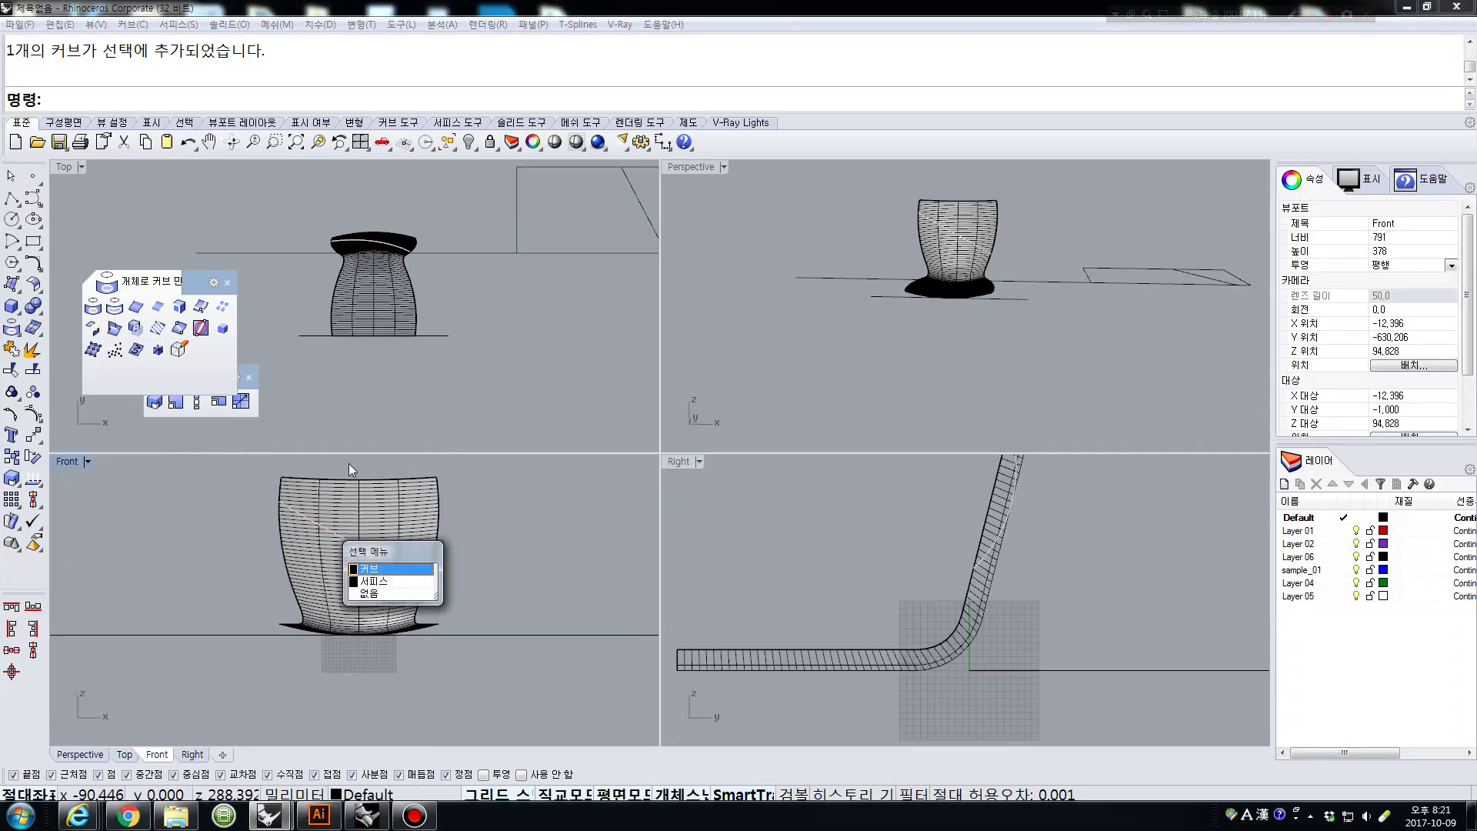
pyautogui.click(337, 489)
pyautogui.click(280, 497)
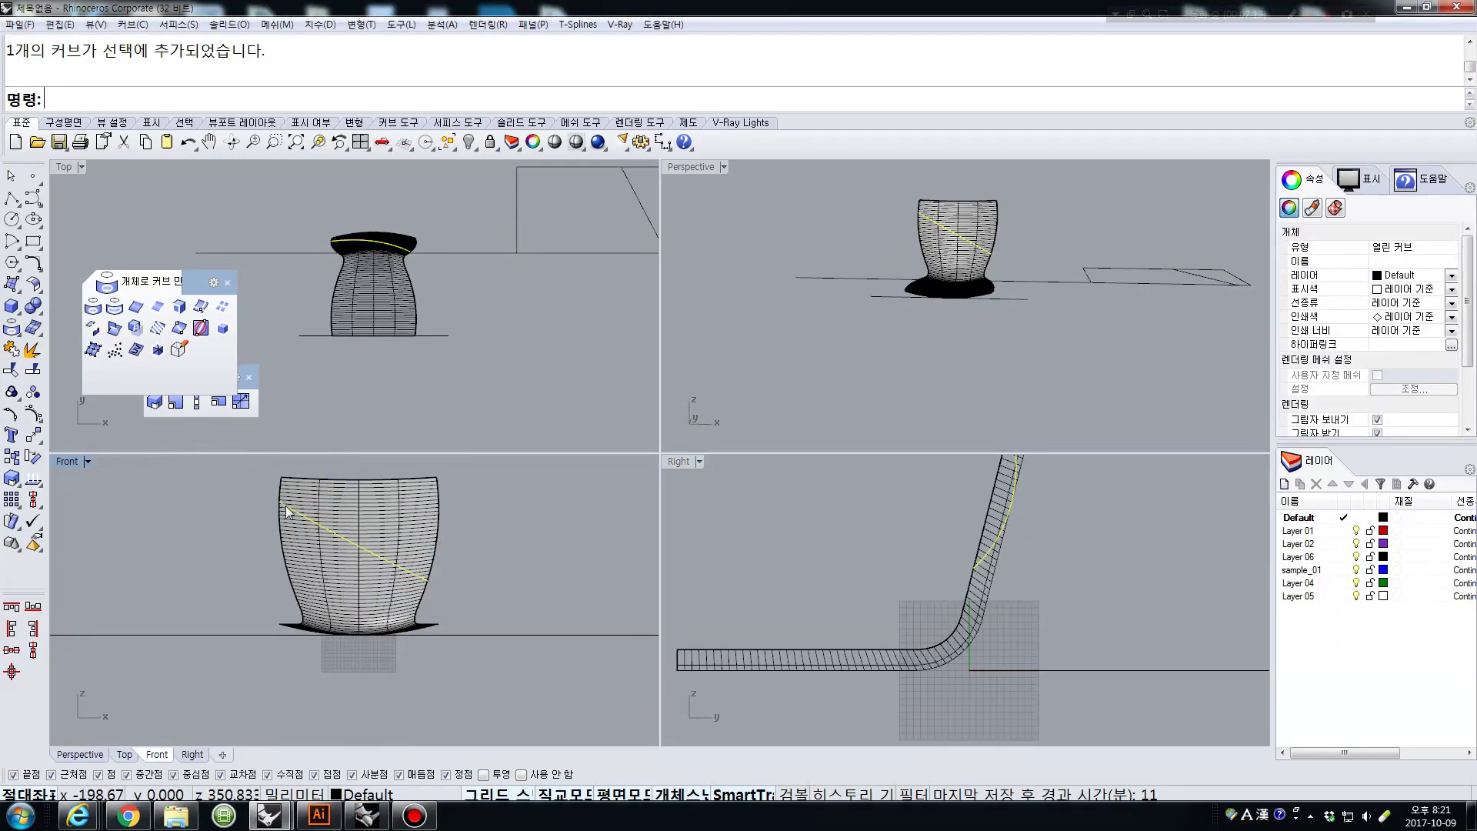
pyautogui.scroll(-3, 474, 334)
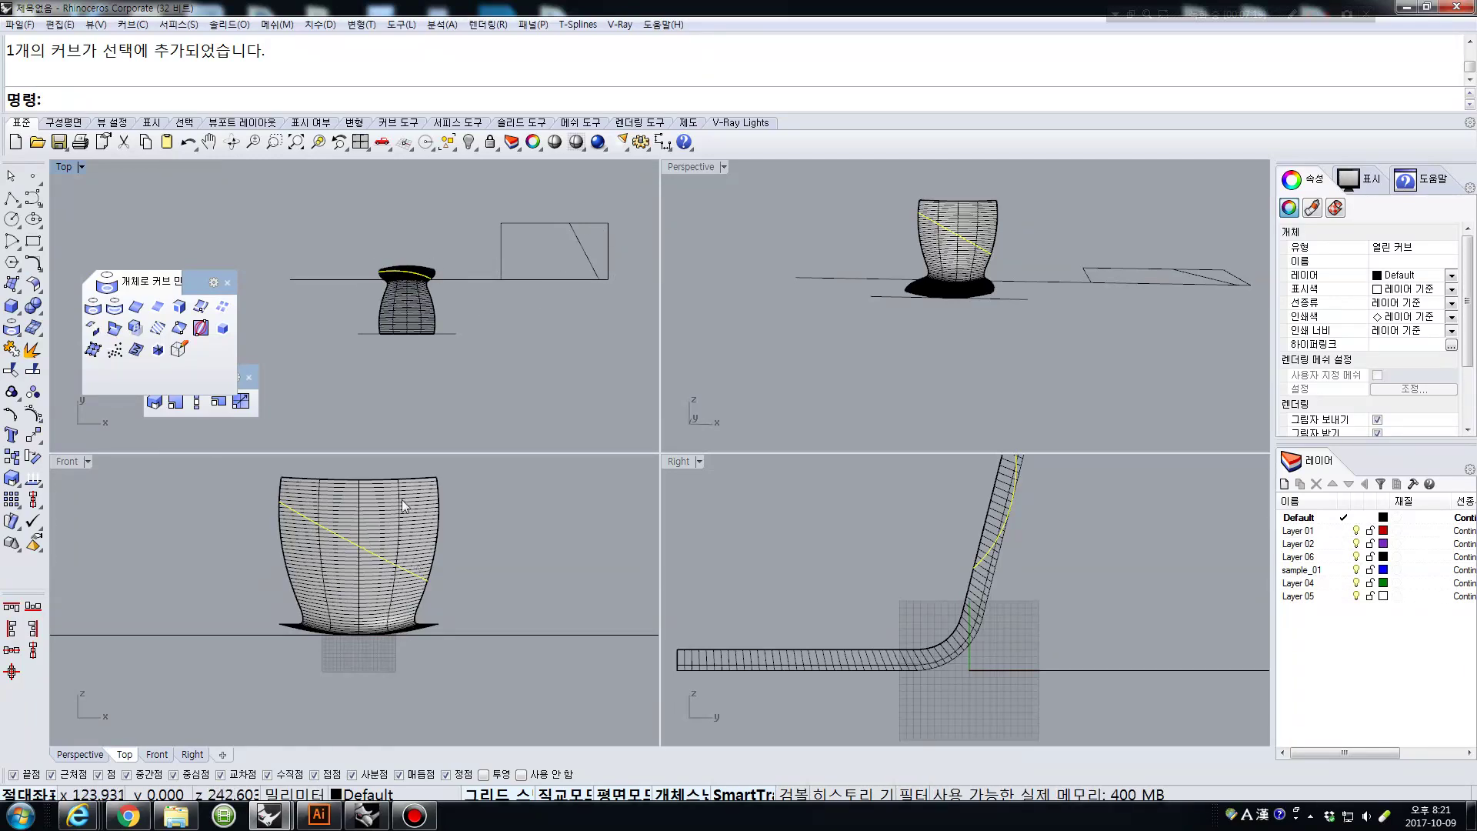
pyautogui.moveTo(1000, 320); pyautogui.dragTo(952, 266, button='right')
# Undo the curves applied to the chair and delete the slanted line inside the flat UV rectangle.
pyautogui.hotkey('ctrl', 'z')
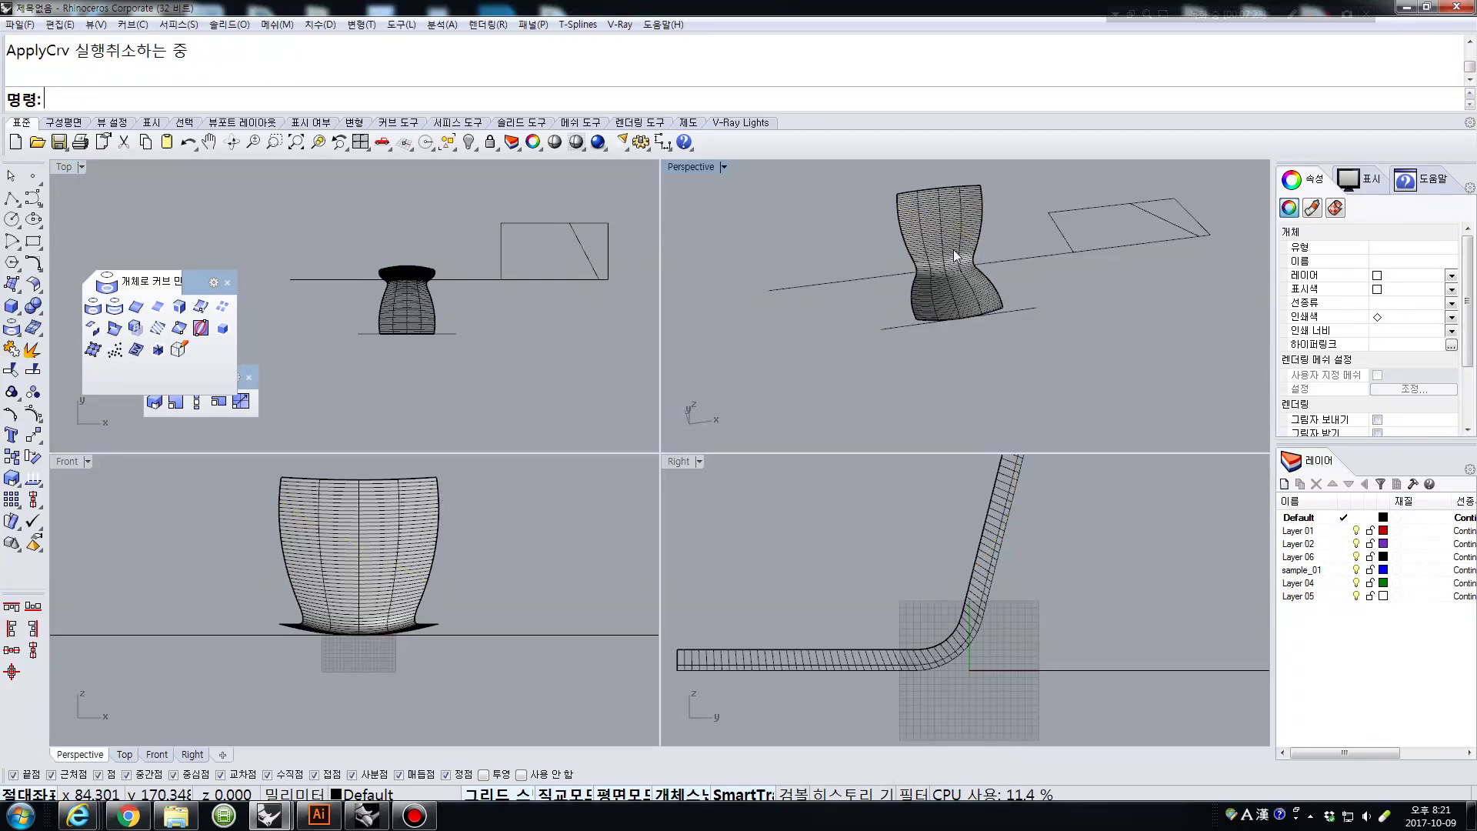
pyautogui.click(568, 246)
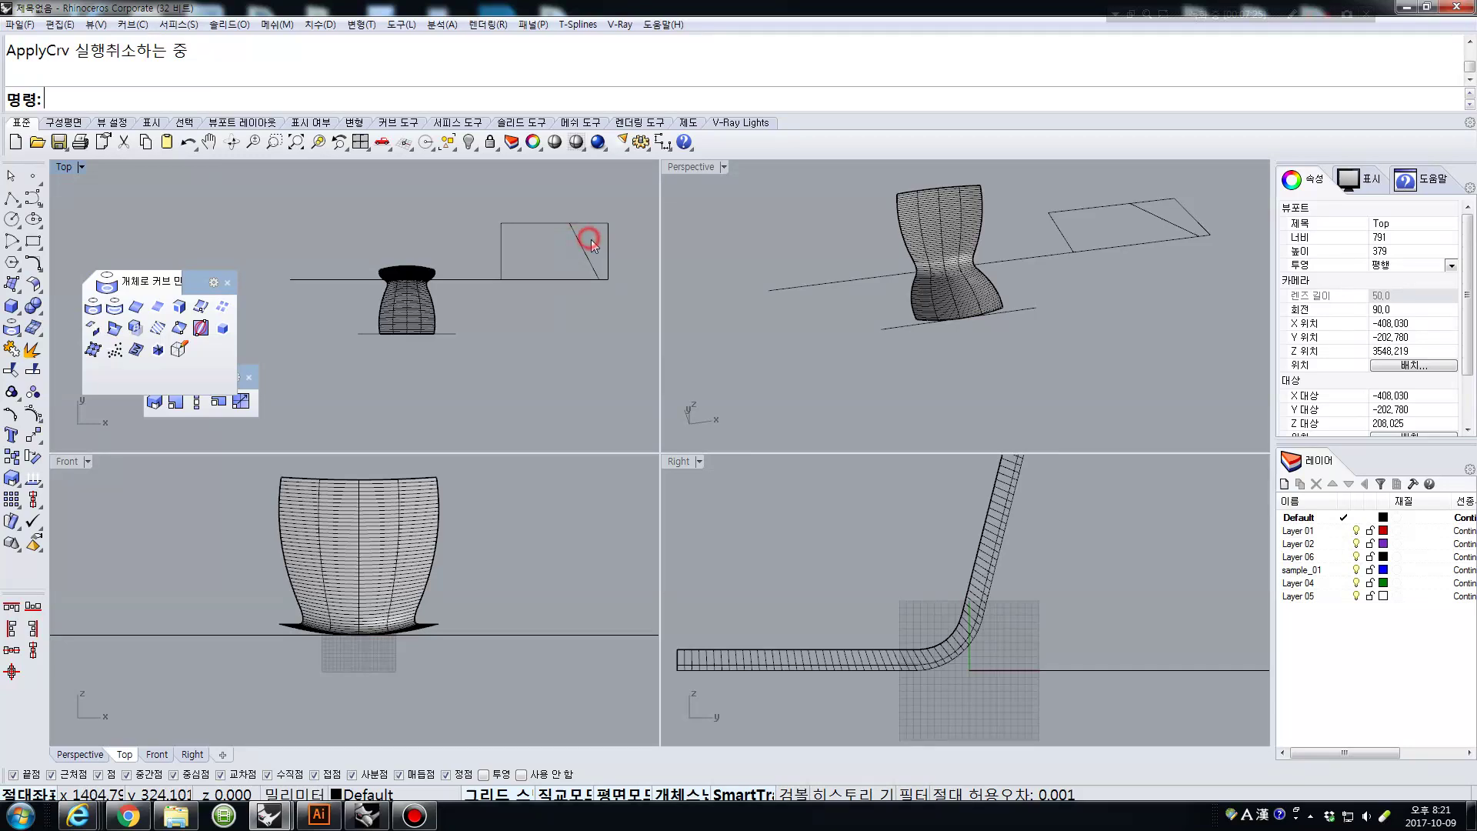
pyautogui.click(585, 248)
pyautogui.press('Delete')
# Start exporting the UV rectangle alone to the week5 folder, entering Chair_02 as the file name.
pyautogui.click(582, 231)
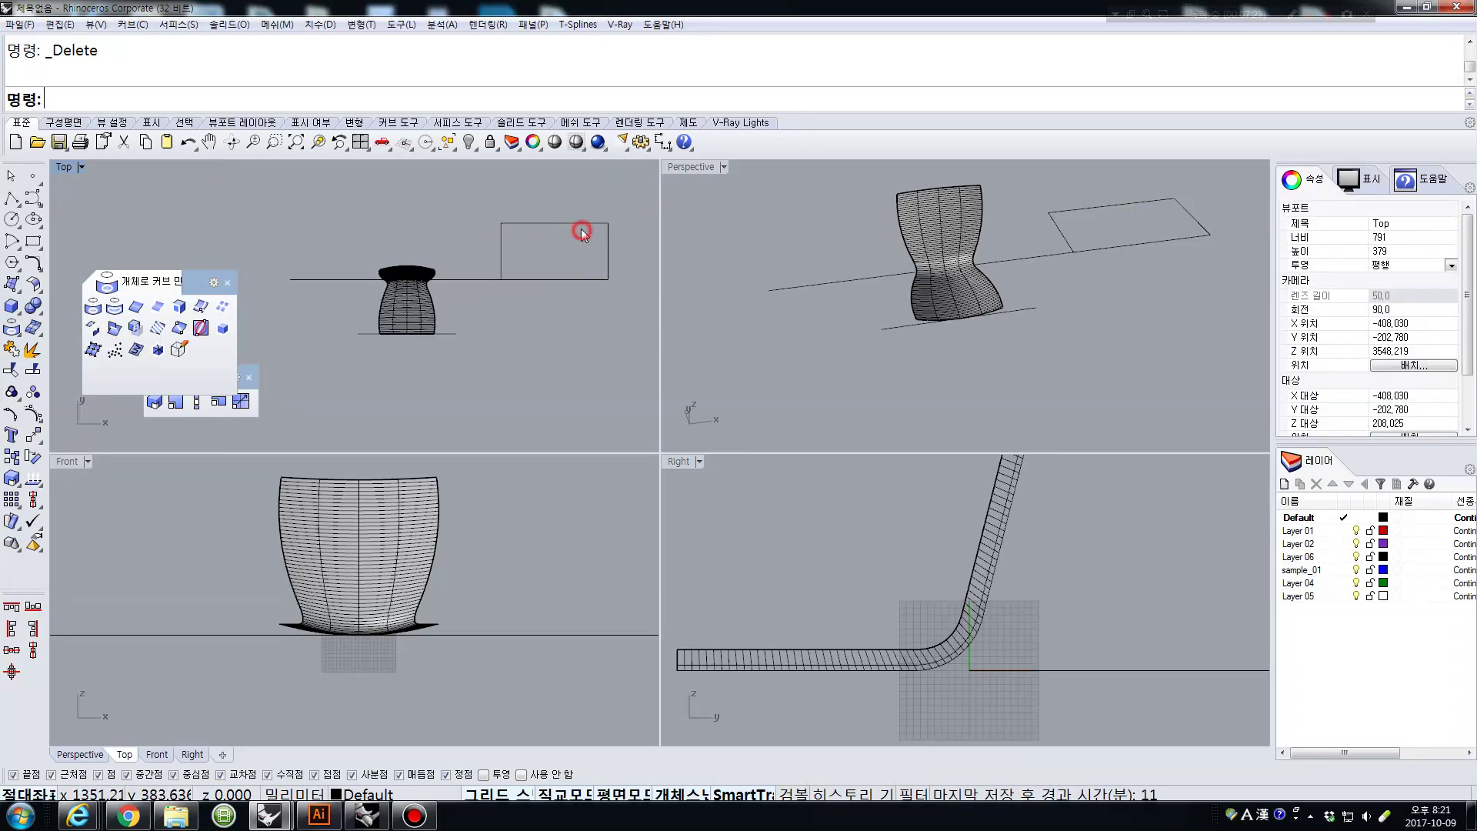
pyautogui.click(567, 226)
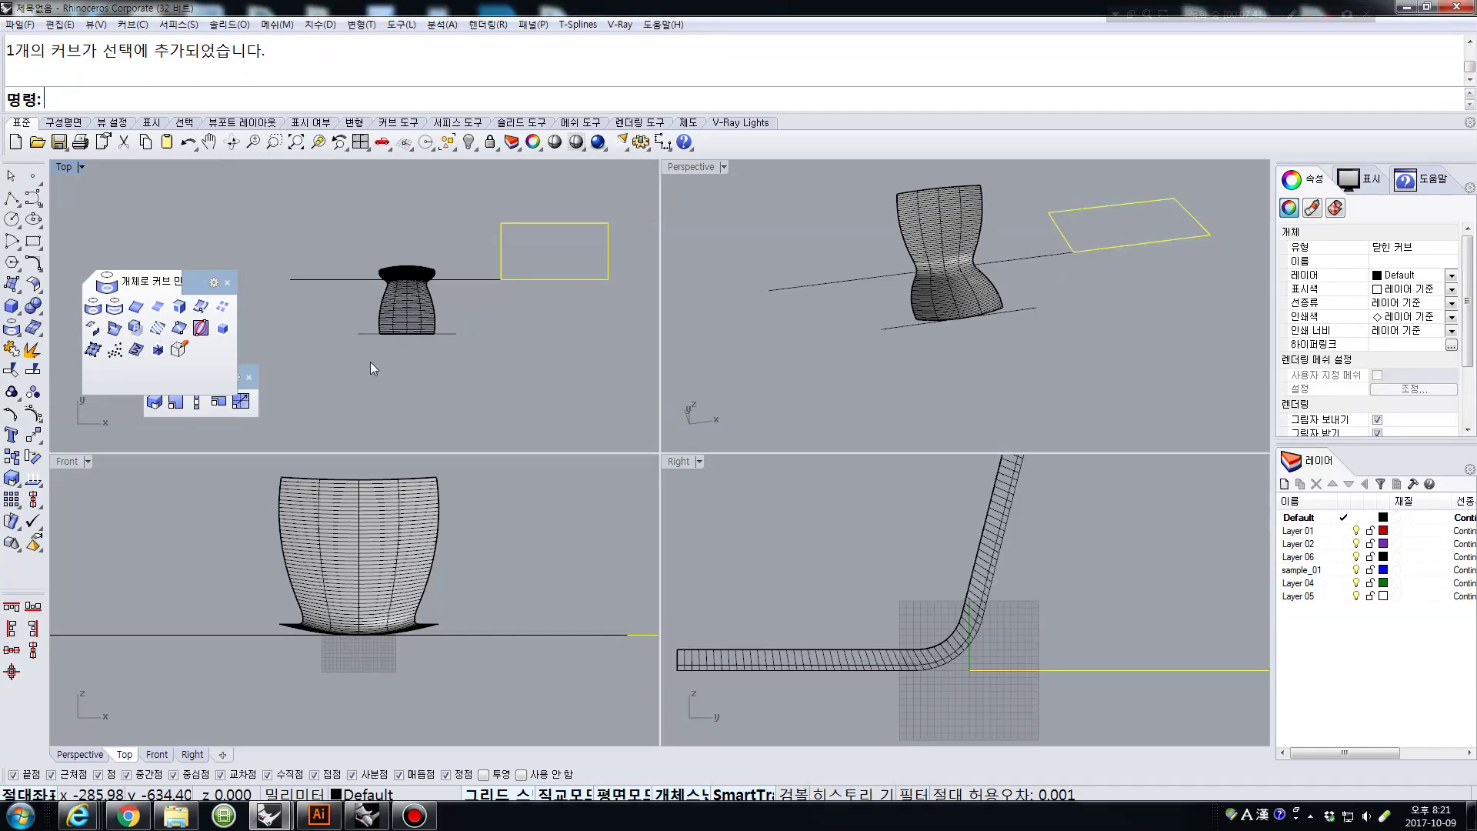
pyautogui.click(18, 25)
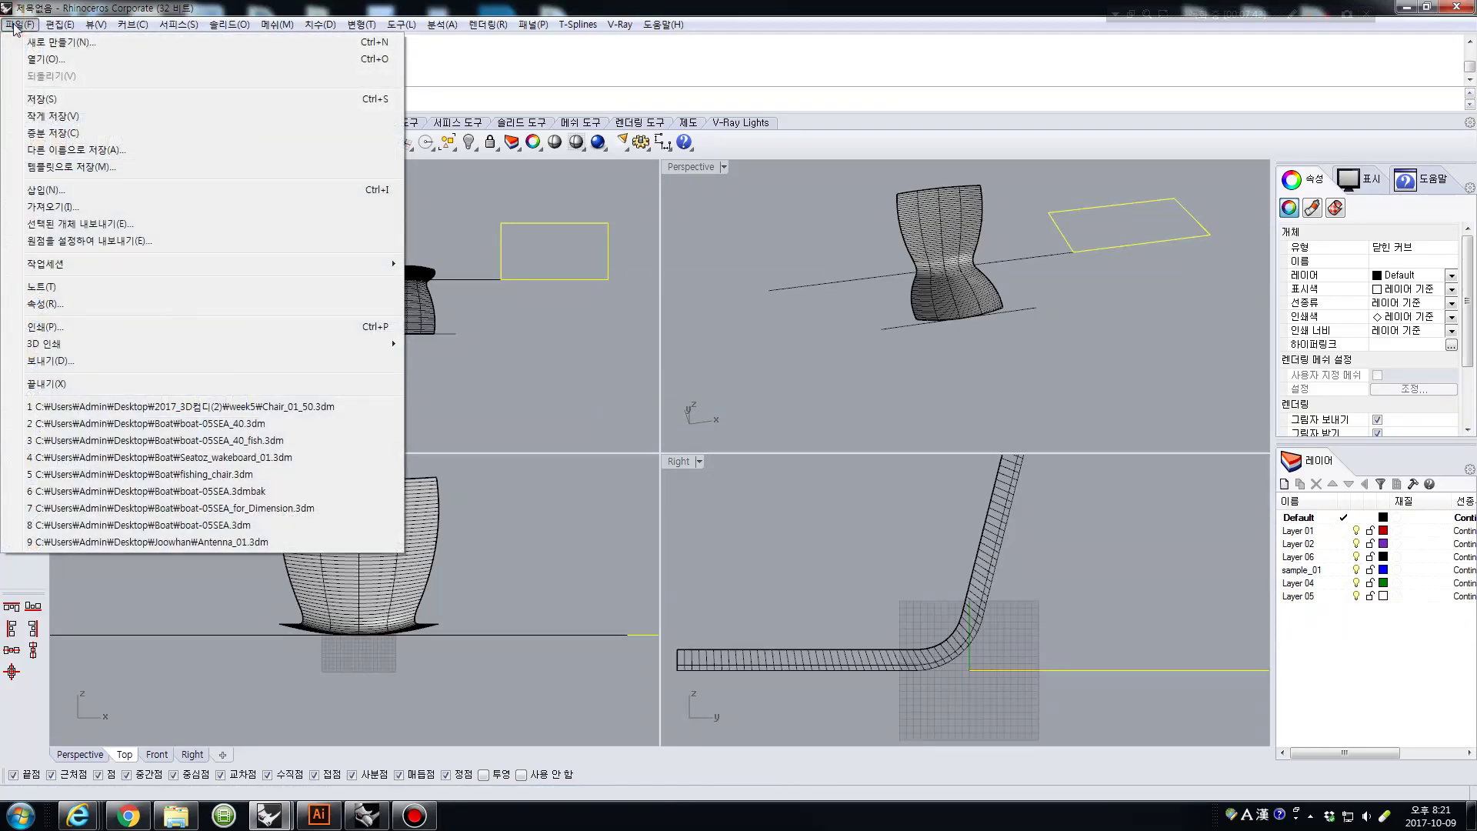
pyautogui.click(91, 224)
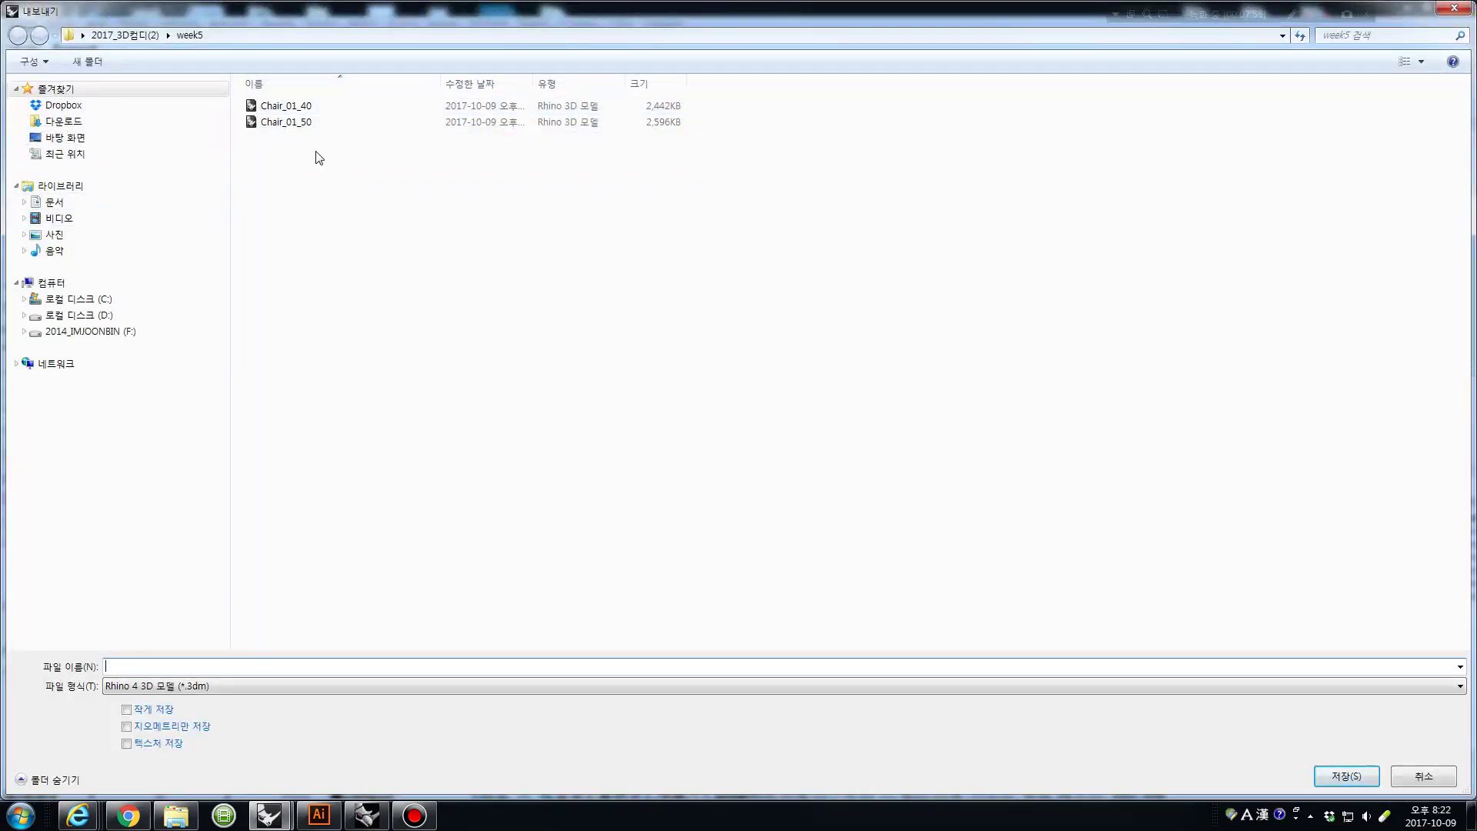
pyautogui.click(290, 107)
pyautogui.click(139, 668)
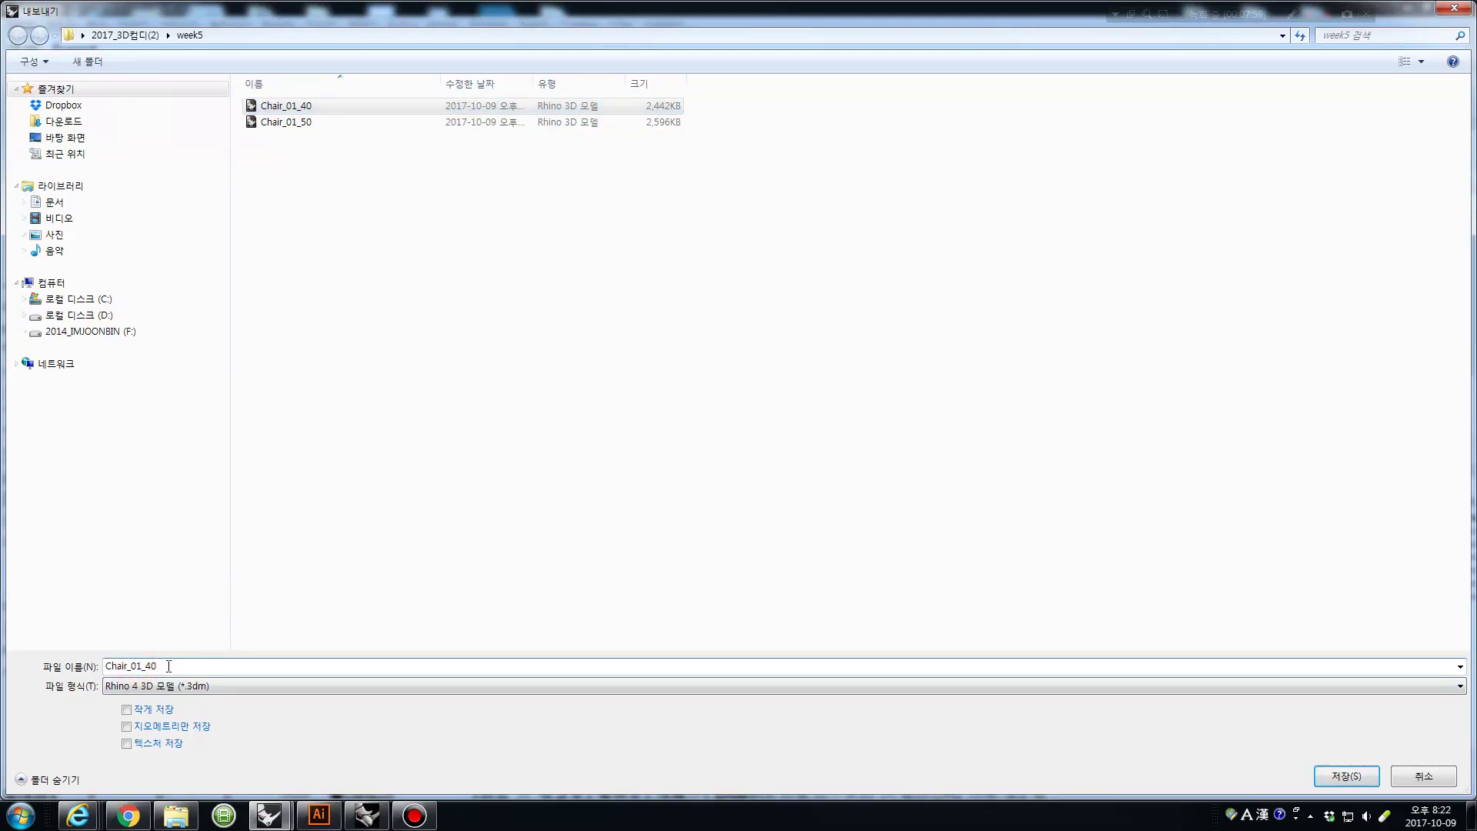
pyautogui.moveTo(169, 666); pyautogui.dragTo(132, 669)
pyautogui.press('BackSpace')
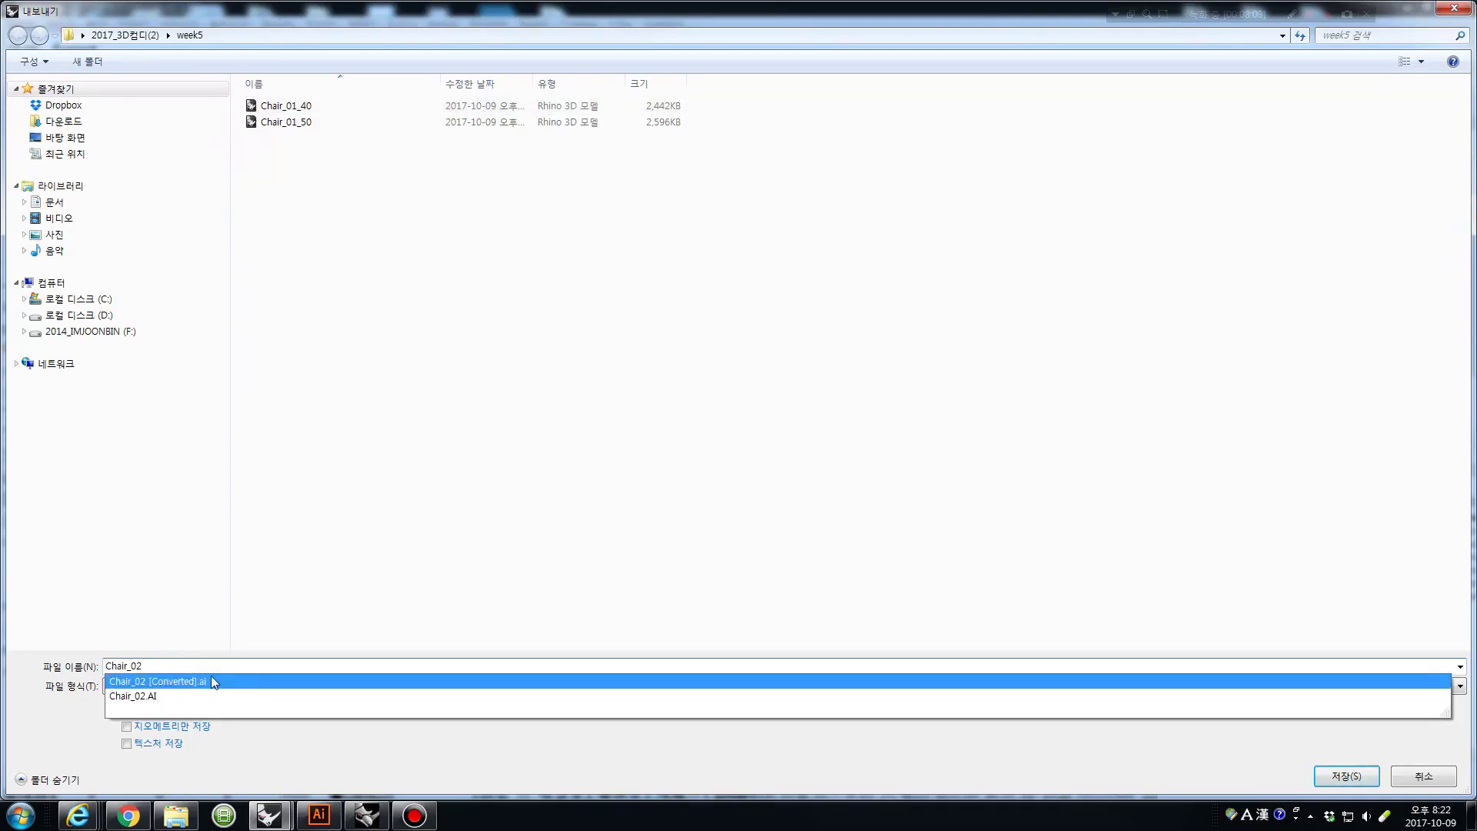
pyautogui.write('2')
pyautogui.click(260, 590)
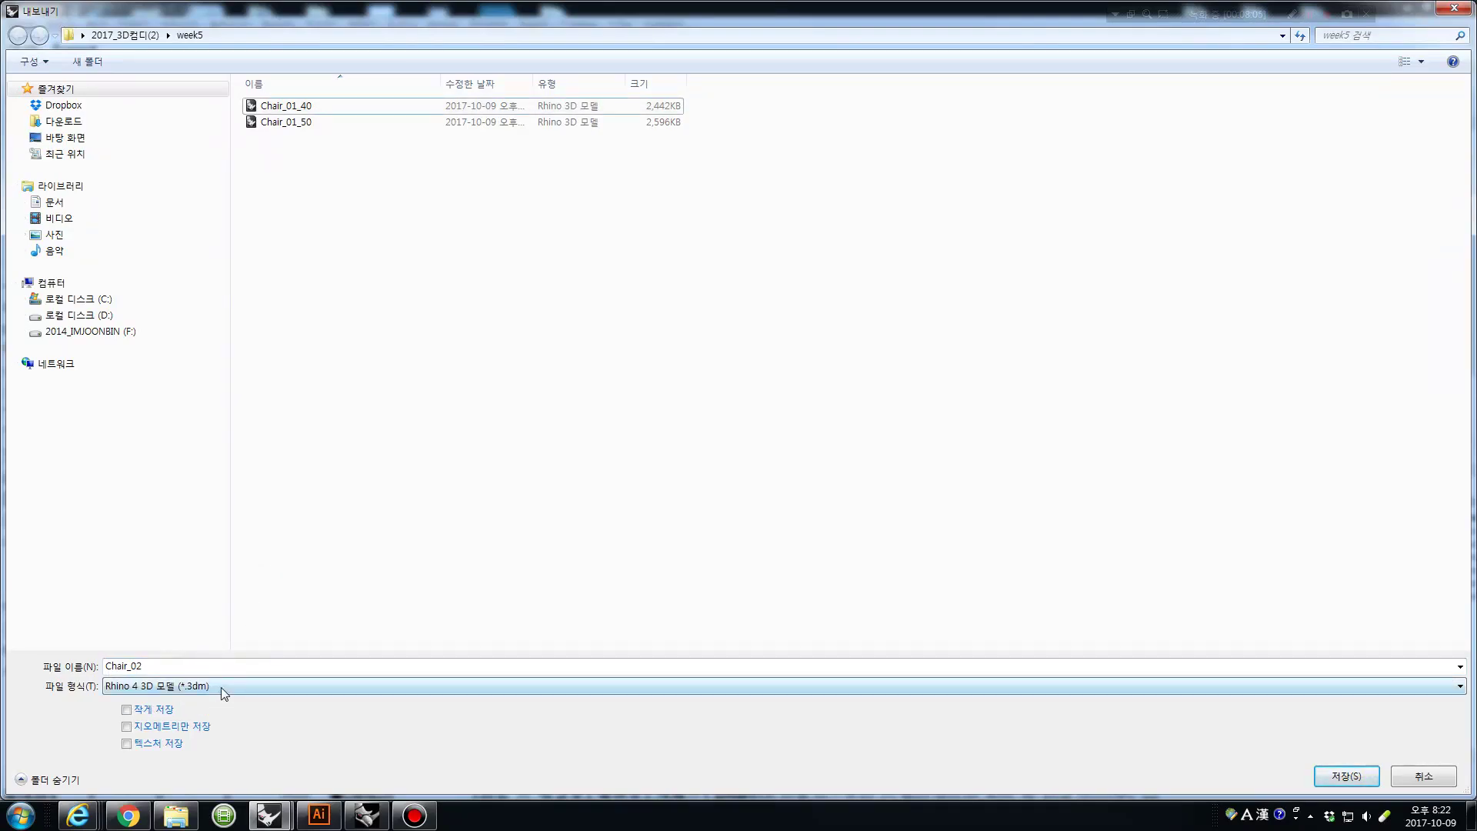
# Export the rectangle as an Adobe Illustrator file named Chair_01, preserving model scale at 1 millimetre = 1 mm with CMYK colour.
pyautogui.click(224, 693)
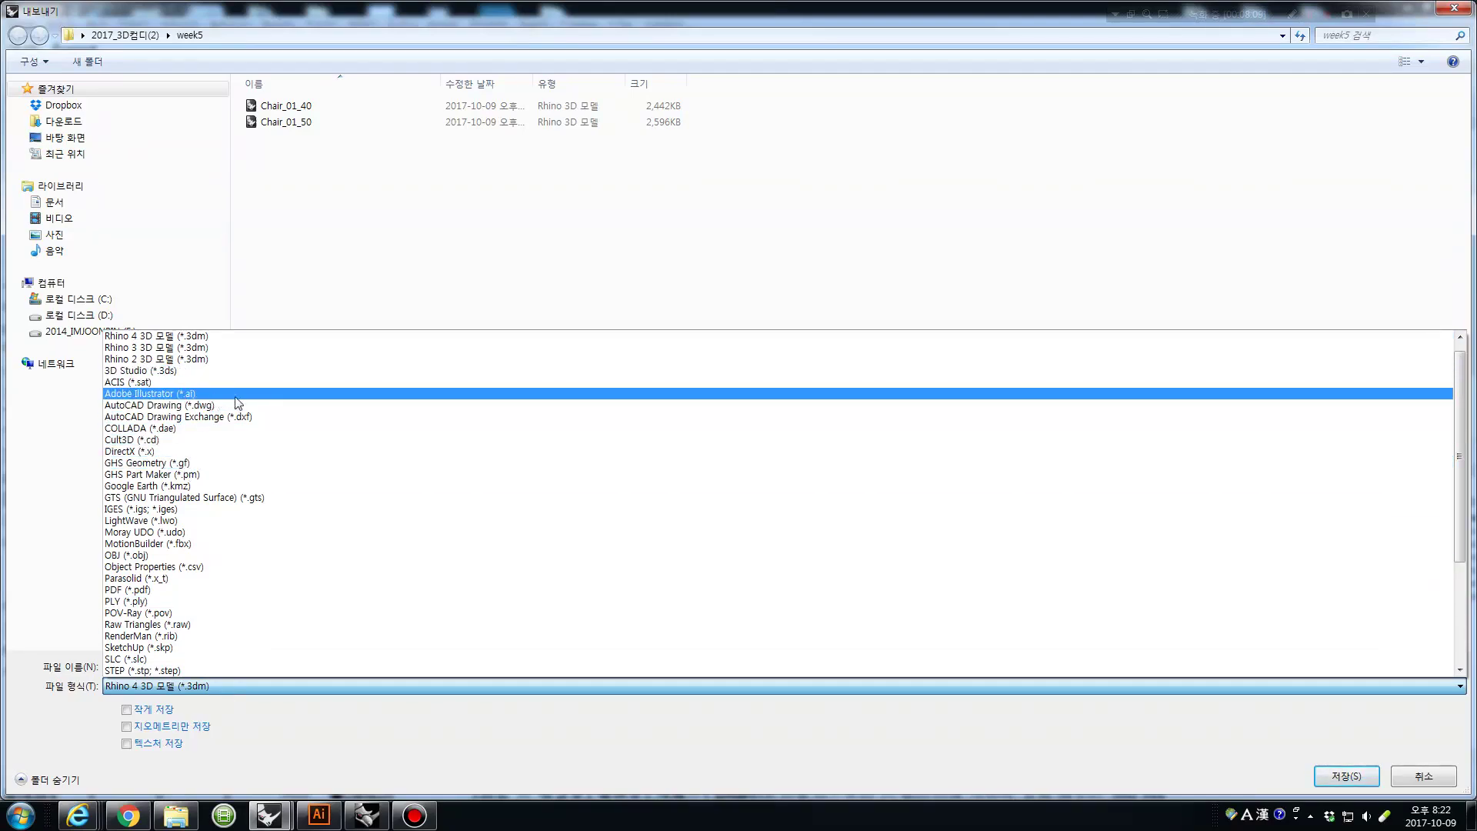
pyautogui.click(198, 400)
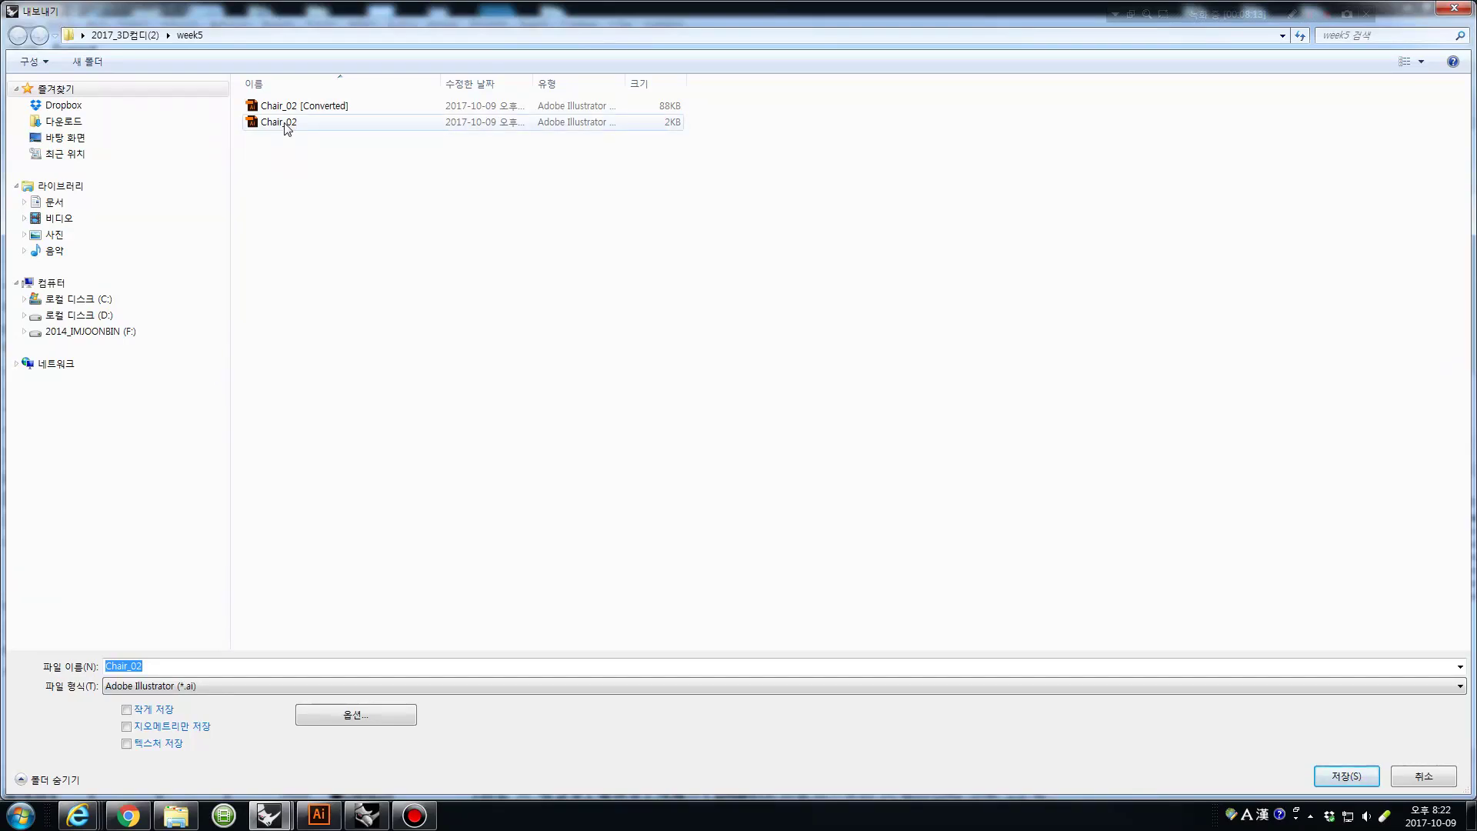
pyautogui.click(148, 669)
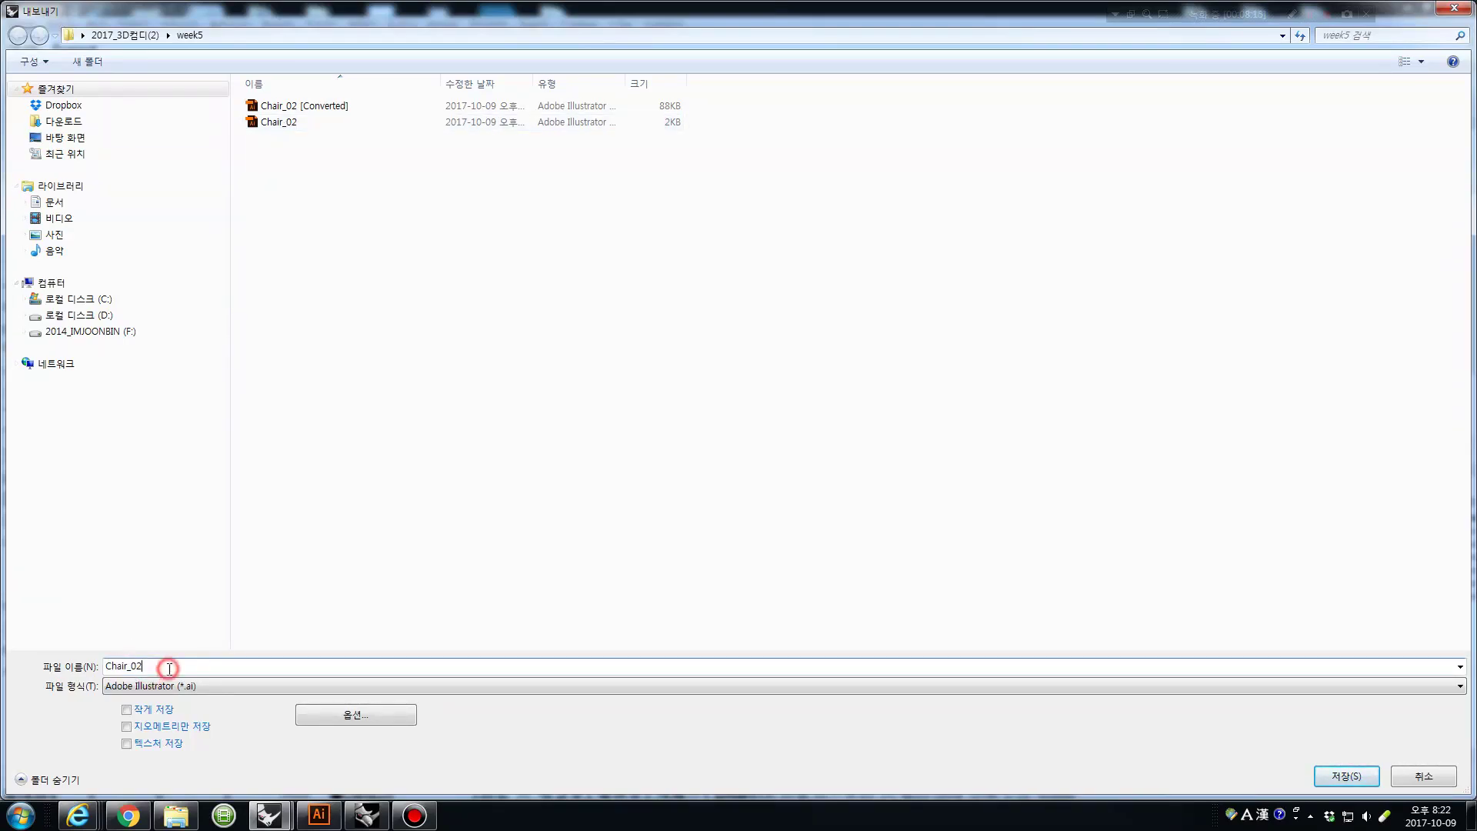
pyautogui.press('BackSpace')
pyautogui.write('1')
pyautogui.press('Return')
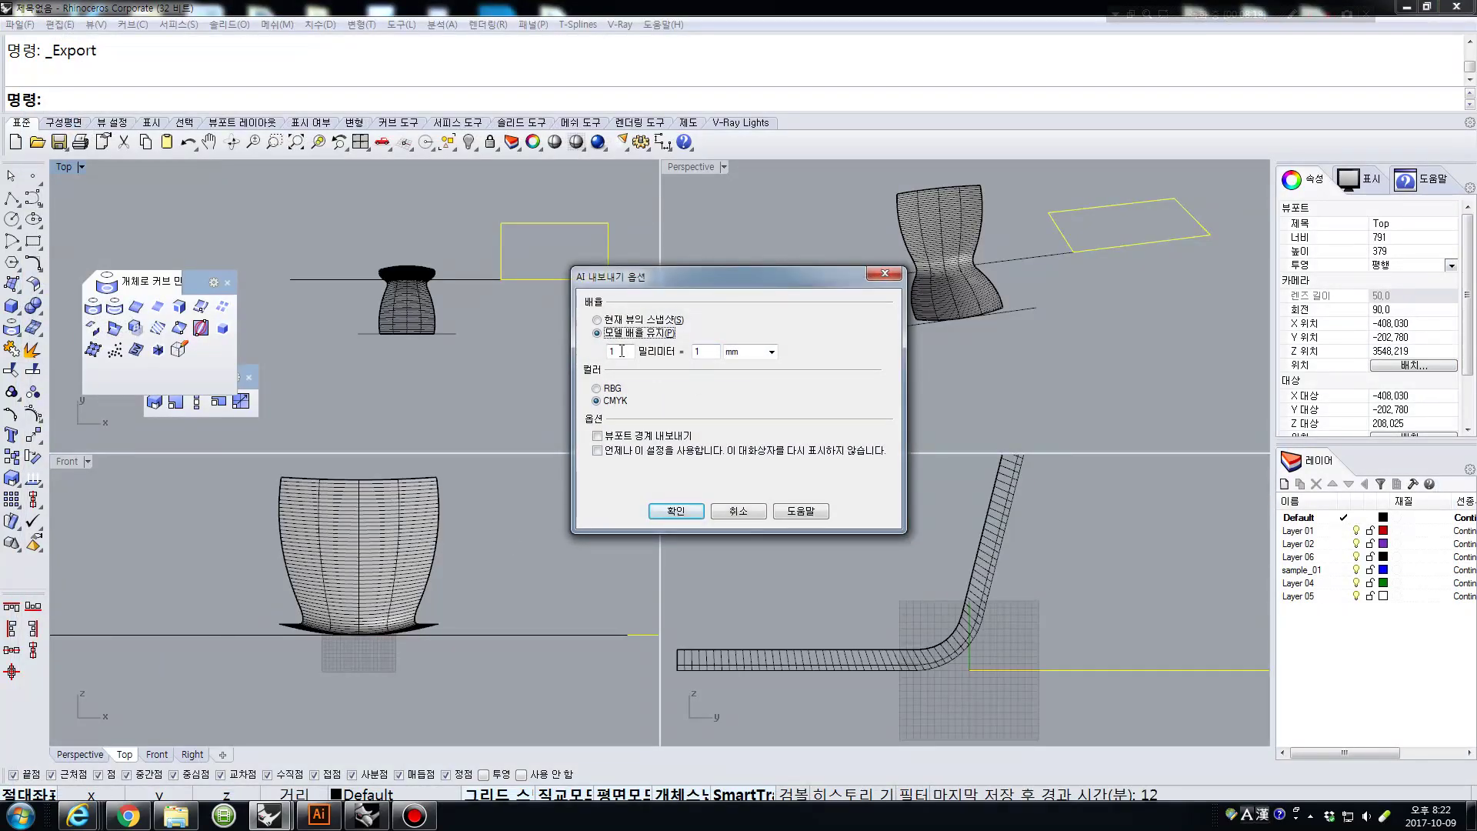
pyautogui.click(680, 512)
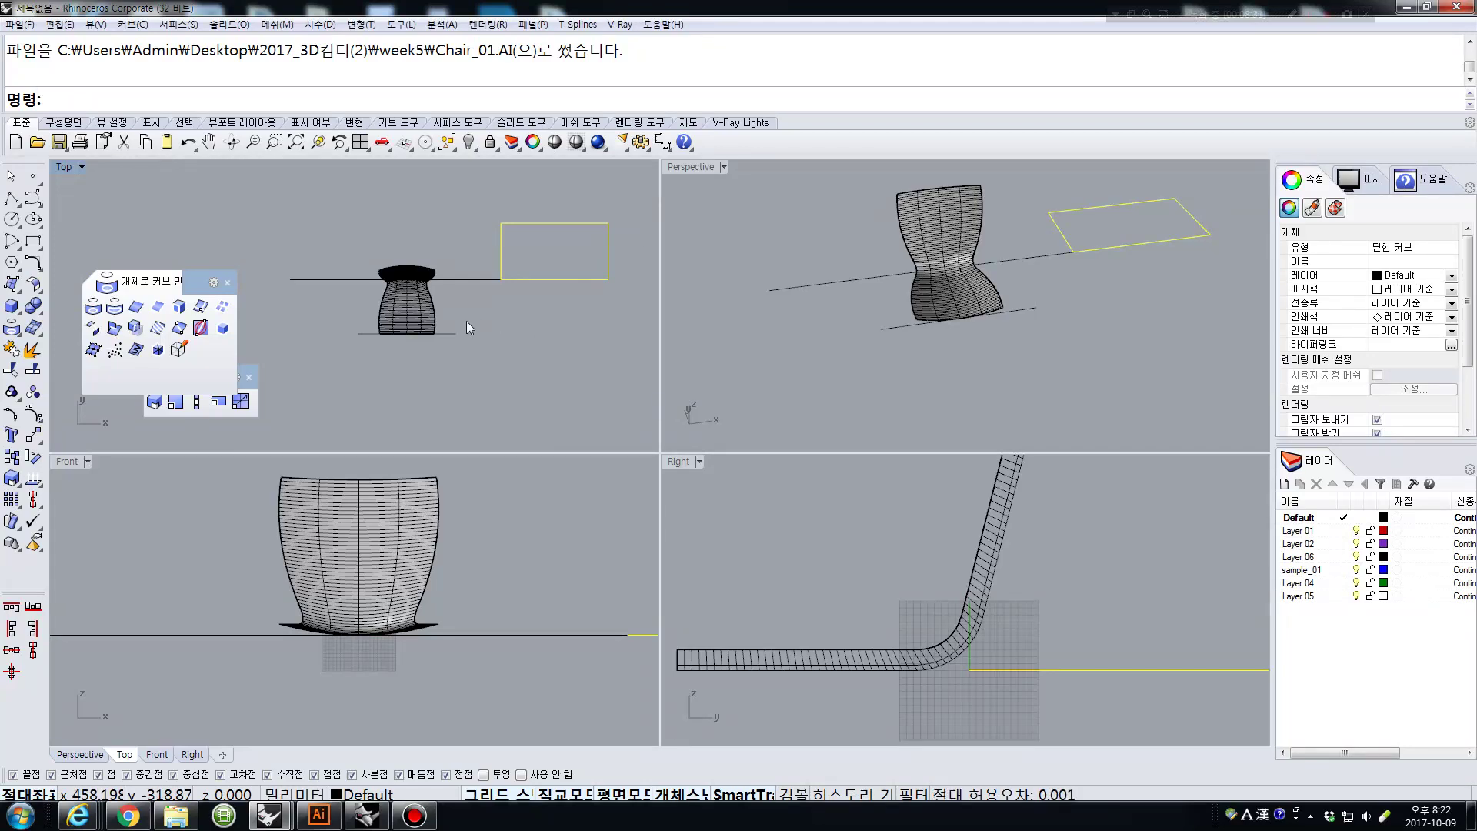
# Switch to Adobe Illustrator, delete the old line artwork and close the Chair_02 [Converted] document without saving.
pyautogui.click(320, 815)
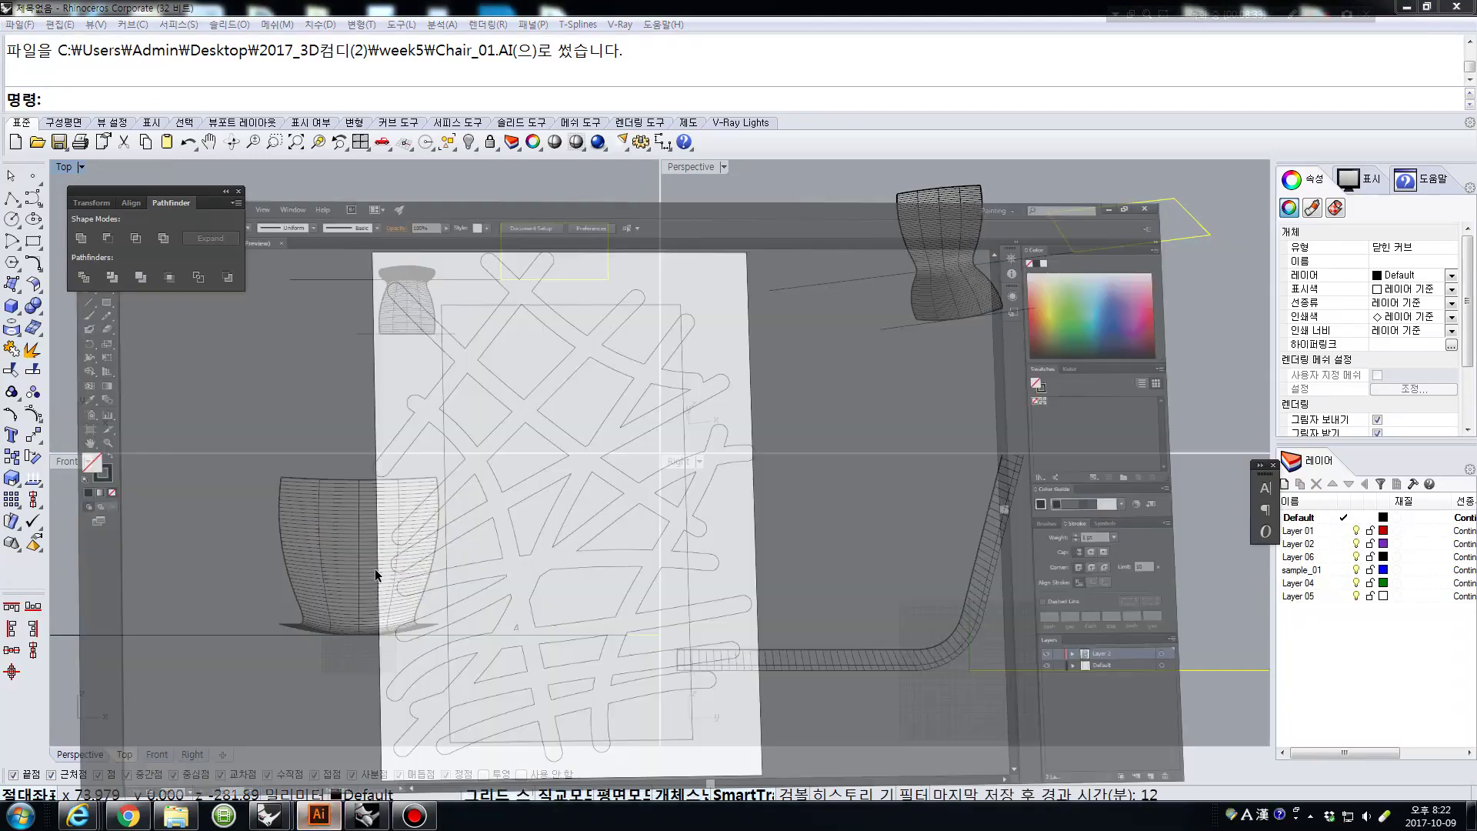
pyautogui.scroll(-3, 660, 348)
pyautogui.scroll(2, 667, 375)
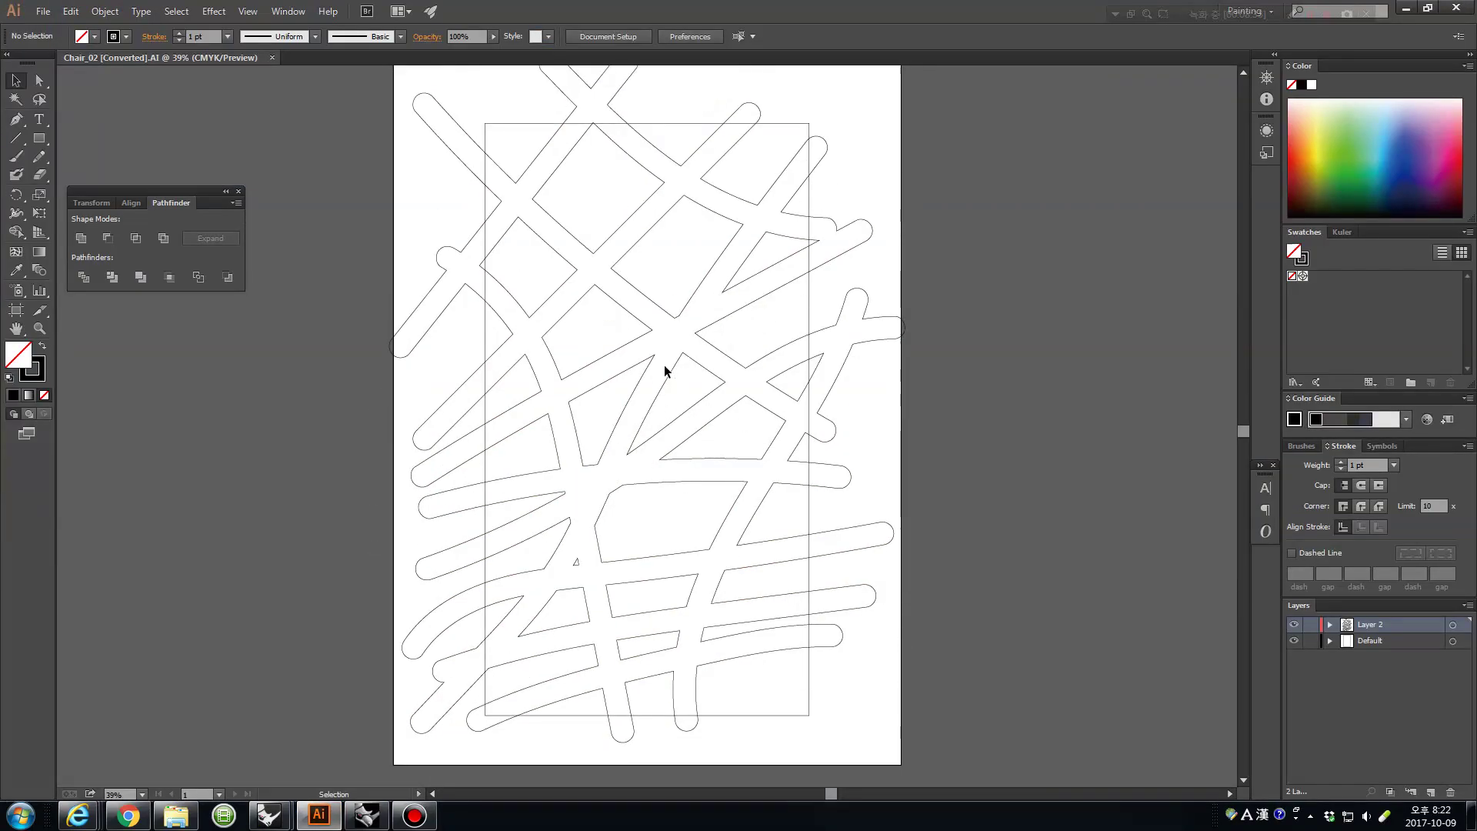
pyautogui.click(703, 282)
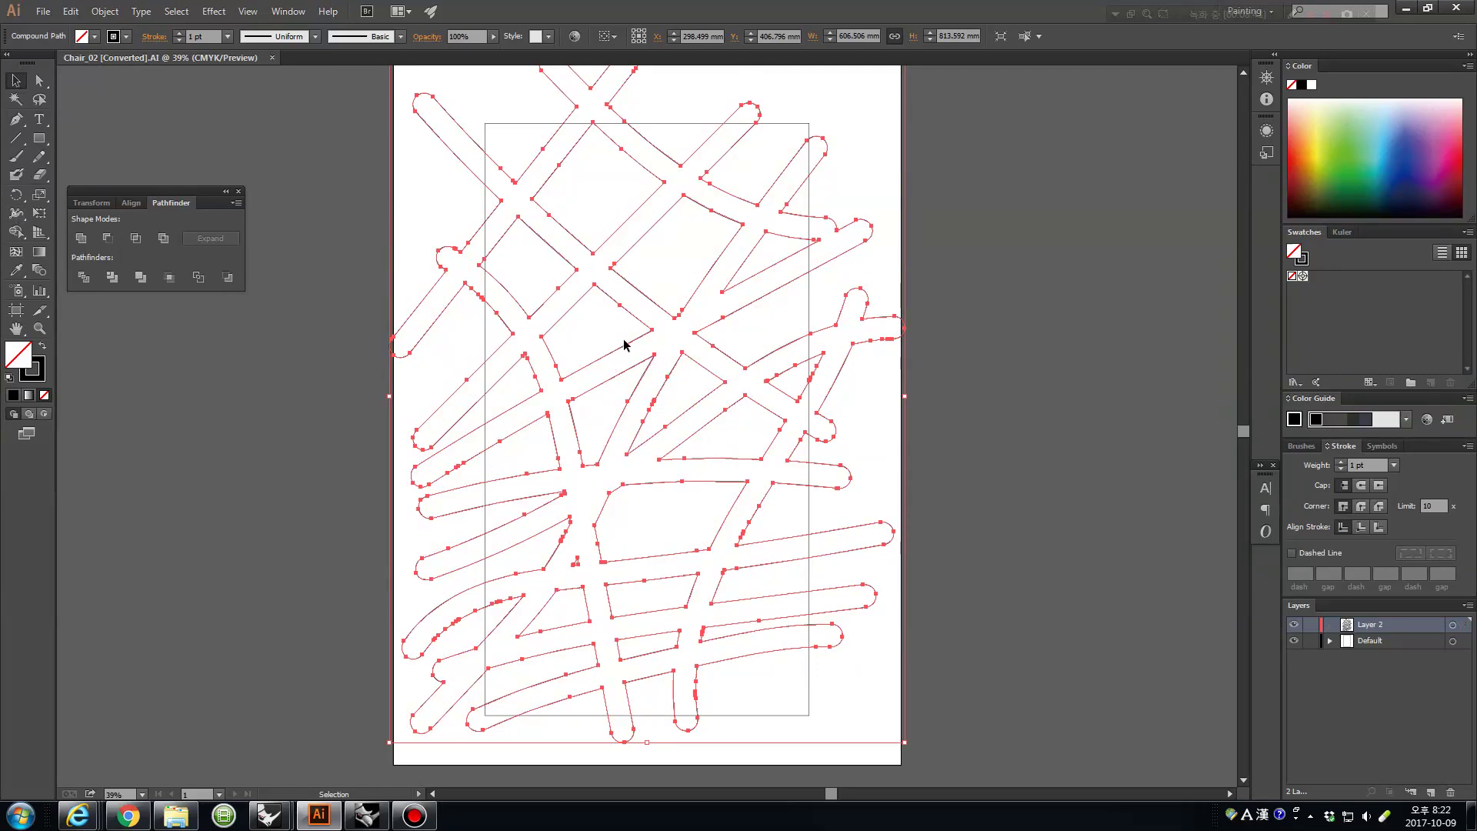
pyautogui.press('Delete')
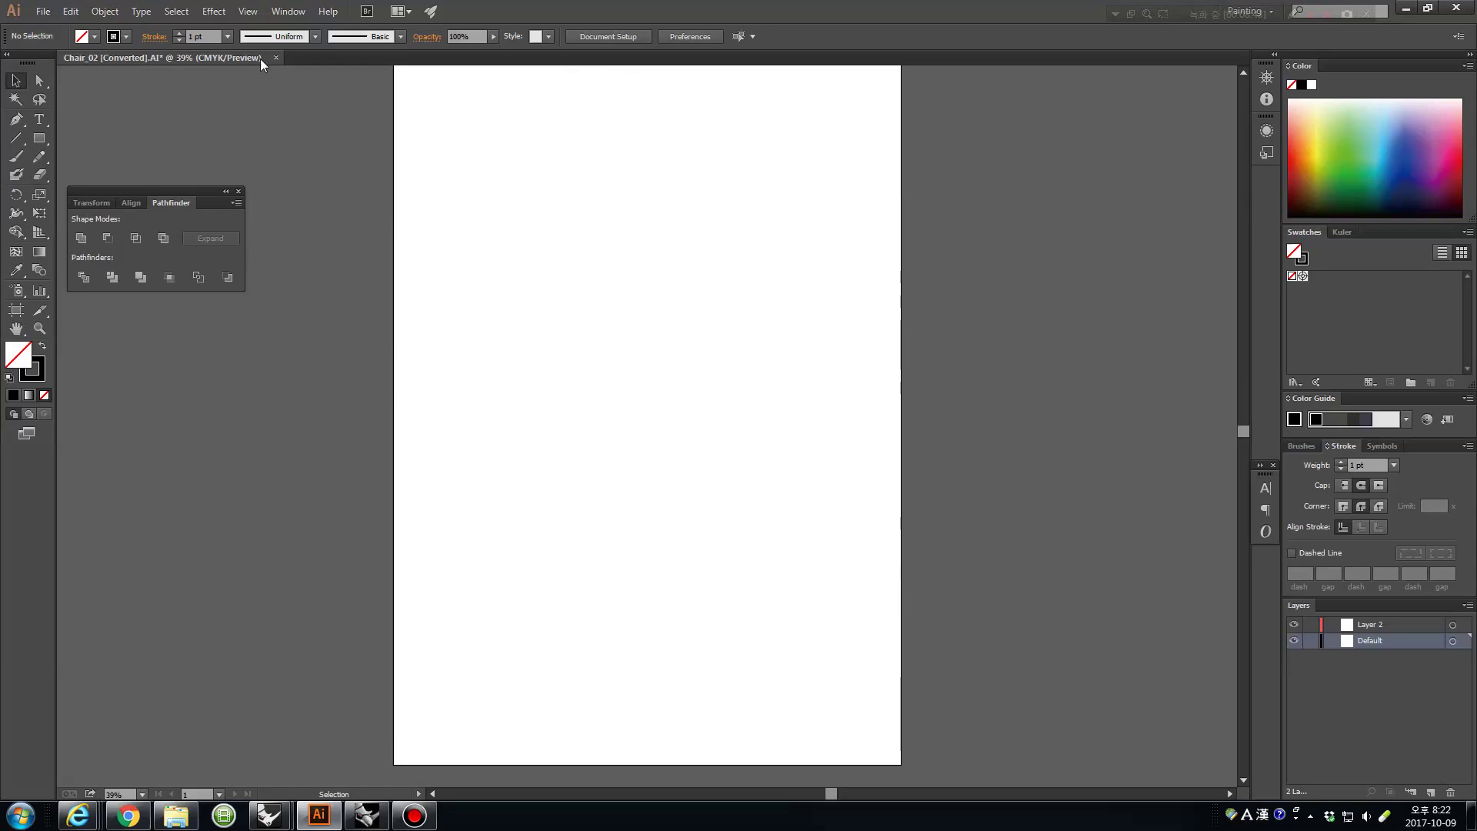
pyautogui.click(275, 58)
pyautogui.click(812, 425)
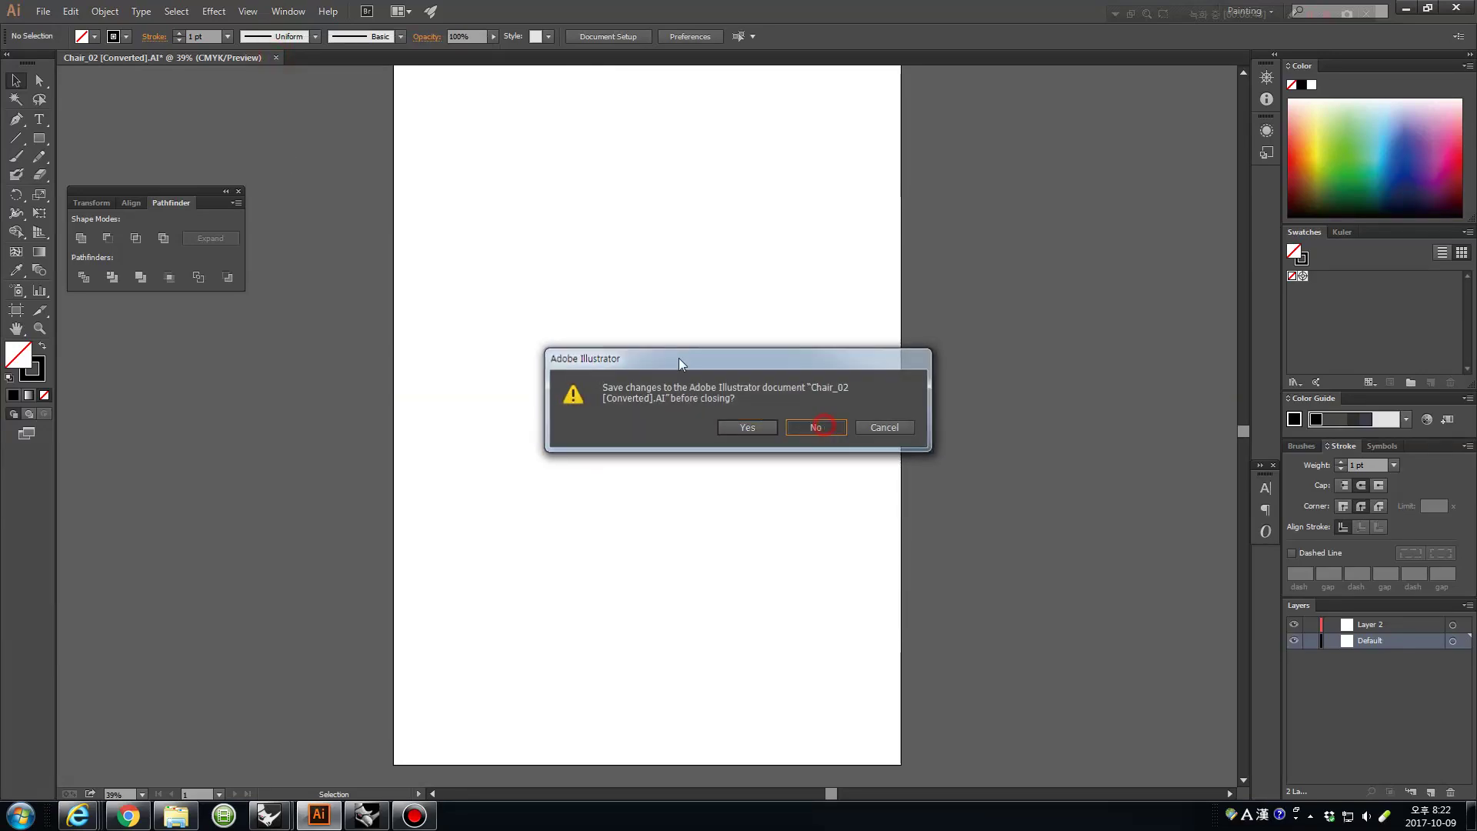
# Open the exported Chair_01 Illustrator file from the week5 folder.
pyautogui.click(42, 11)
pyautogui.click(100, 63)
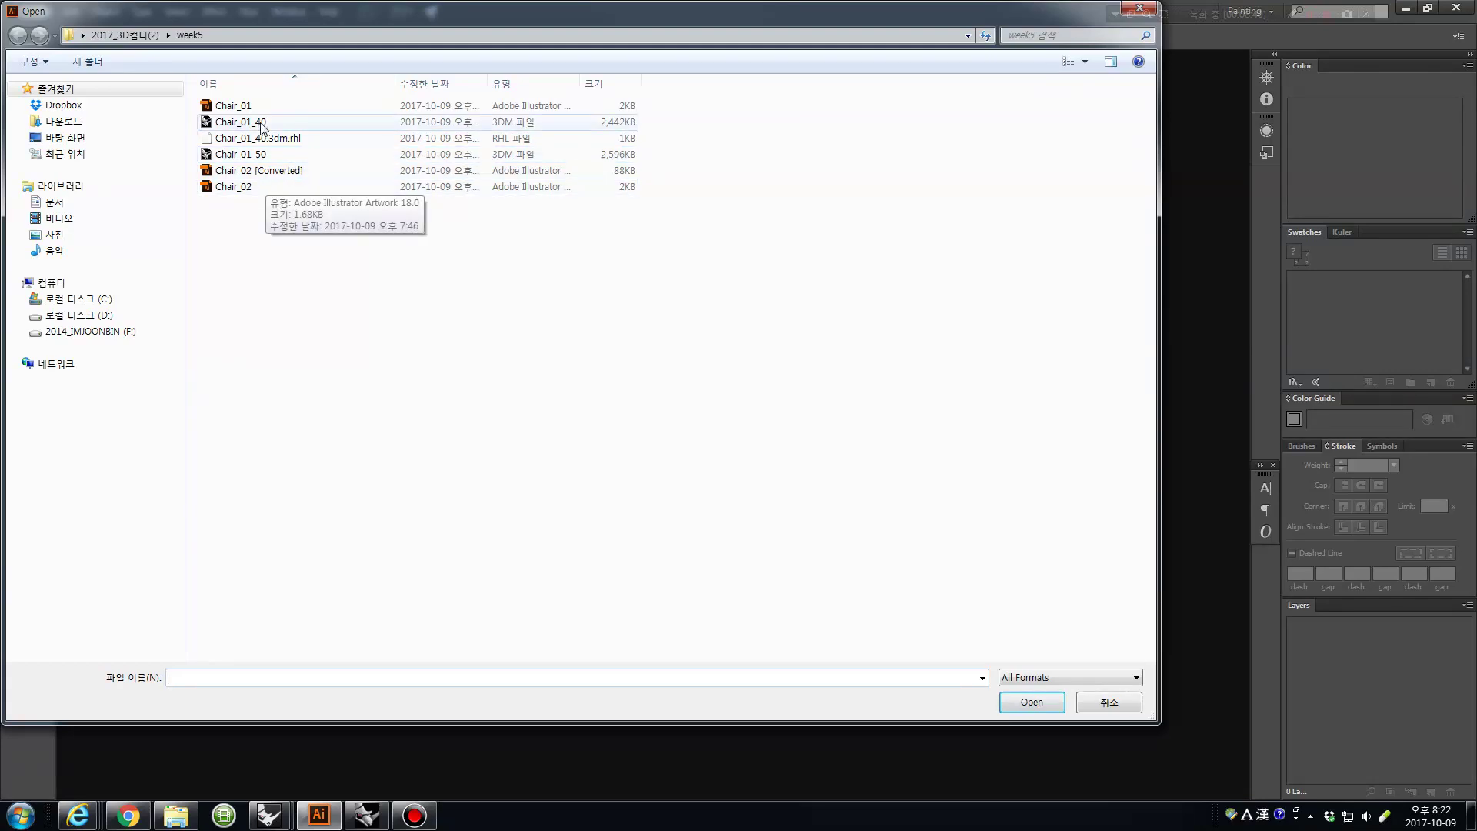
pyautogui.click(246, 109)
pyautogui.doubleClick(246, 109)
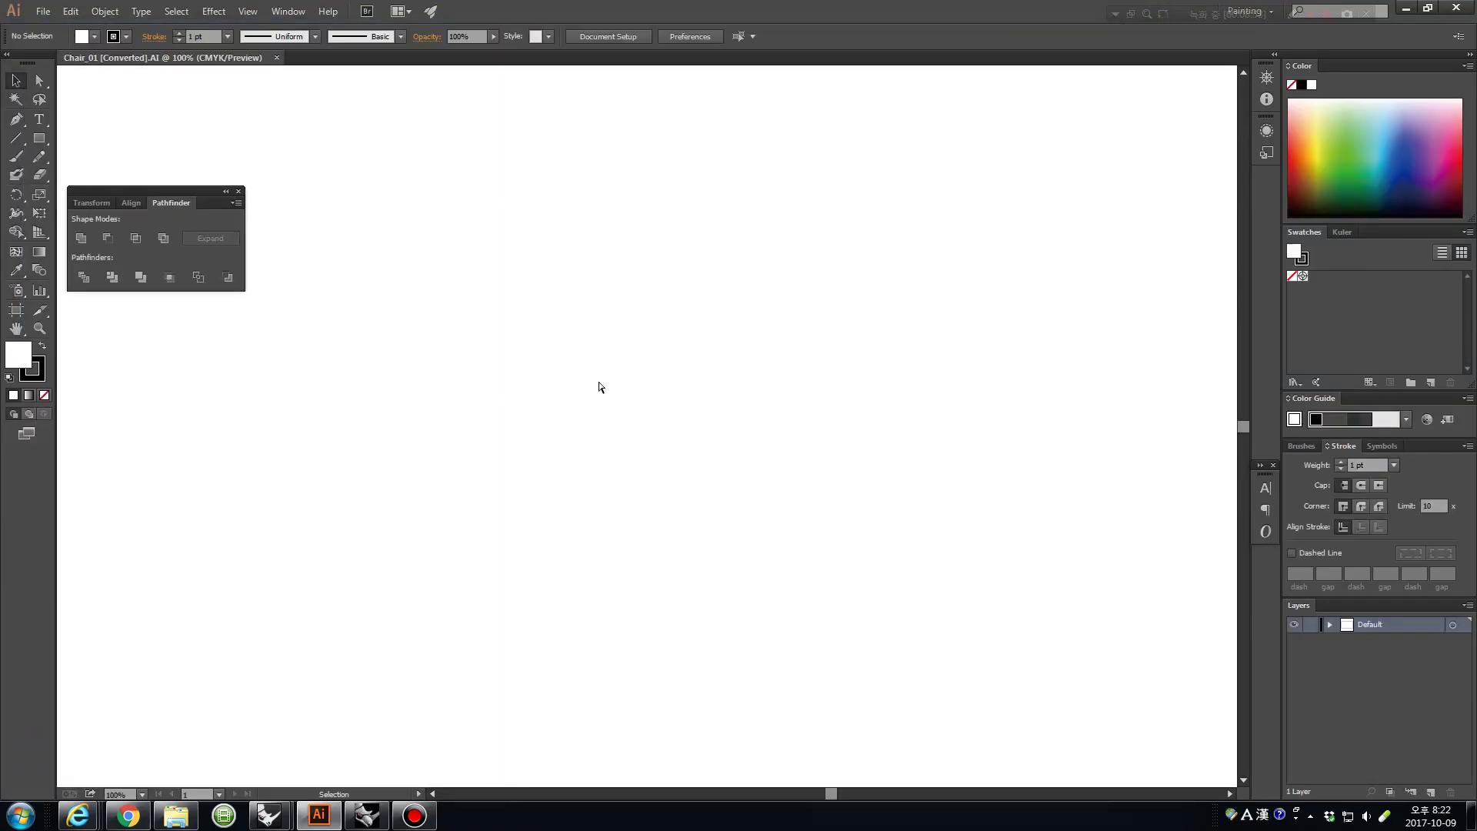
pyautogui.hotkey('ctrl', '-')
pyautogui.hotkey('ctrl', '-')
pyautogui.hotkey('ctrl', '-')
pyautogui.hotkey('ctrl', '-')
pyautogui.hotkey('ctrl', '-')
pyautogui.hotkey('ctrl', '-')
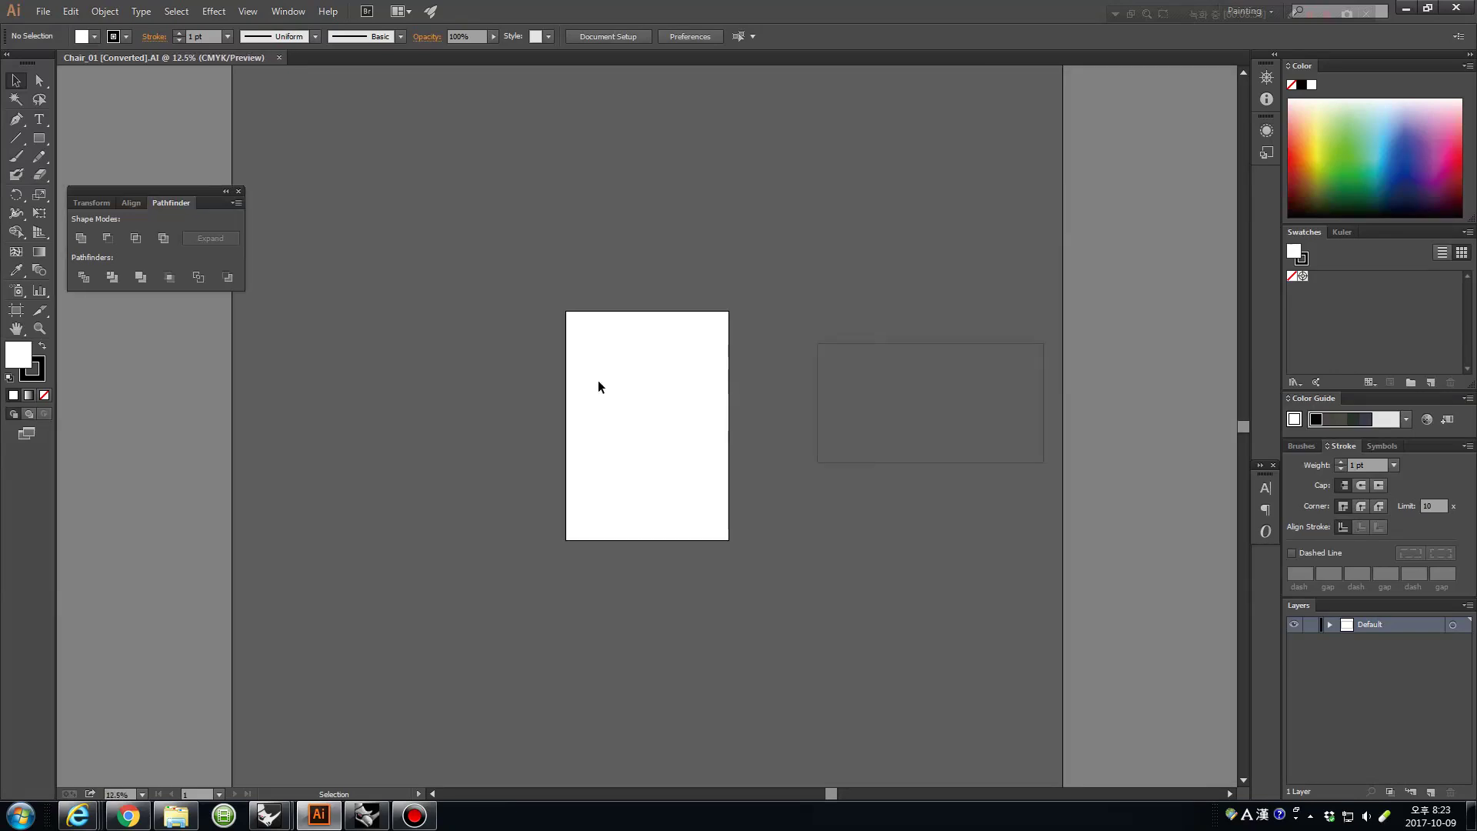
# Move the imported rectangle onto the artboard and rotate it by 90 degrees.
pyautogui.moveTo(907, 352); pyautogui.dragTo(737, 378)
pyautogui.moveTo(760, 512); pyautogui.dragTo(751, 510)
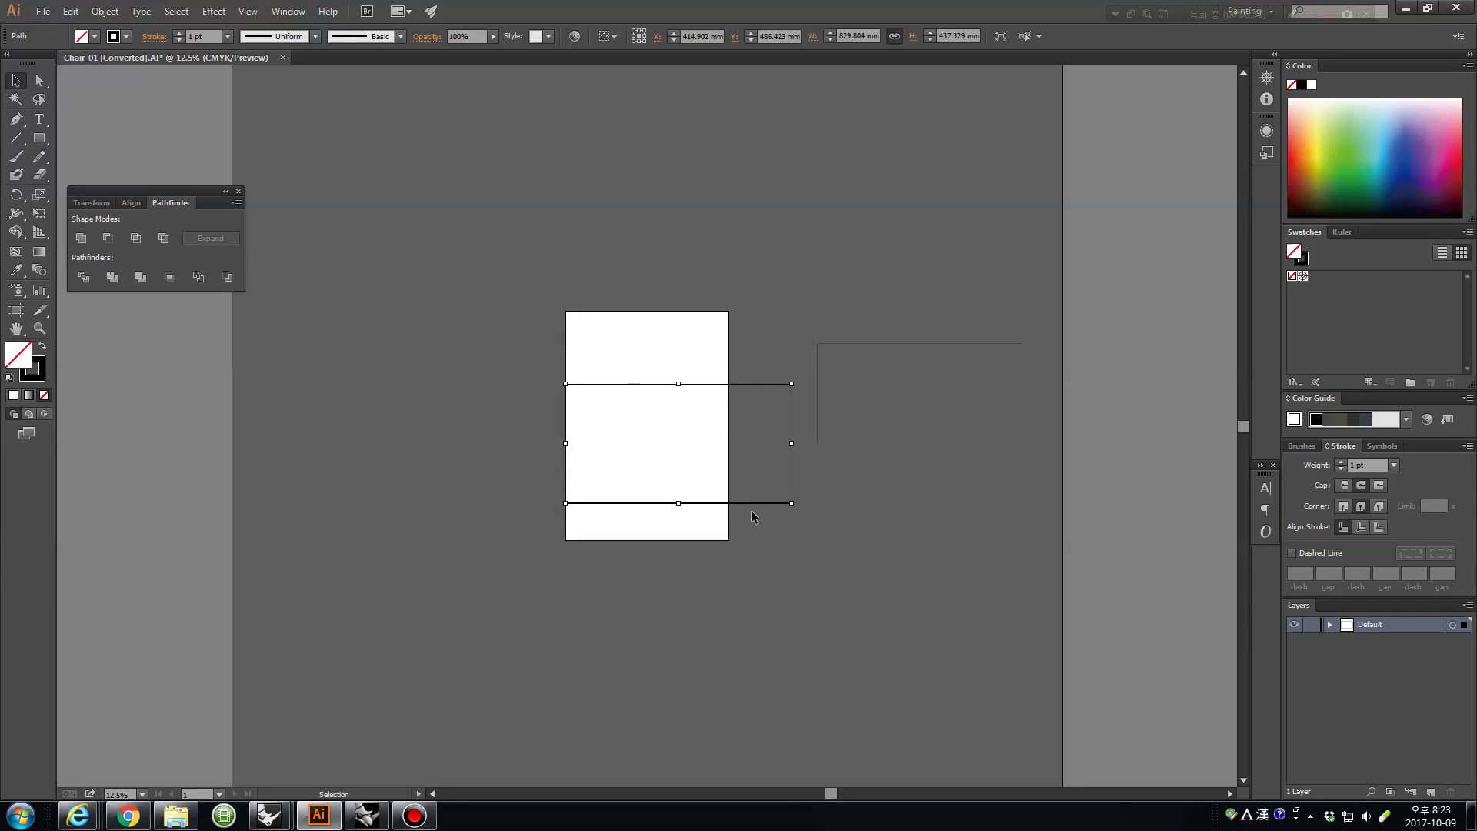
pyautogui.click(17, 194)
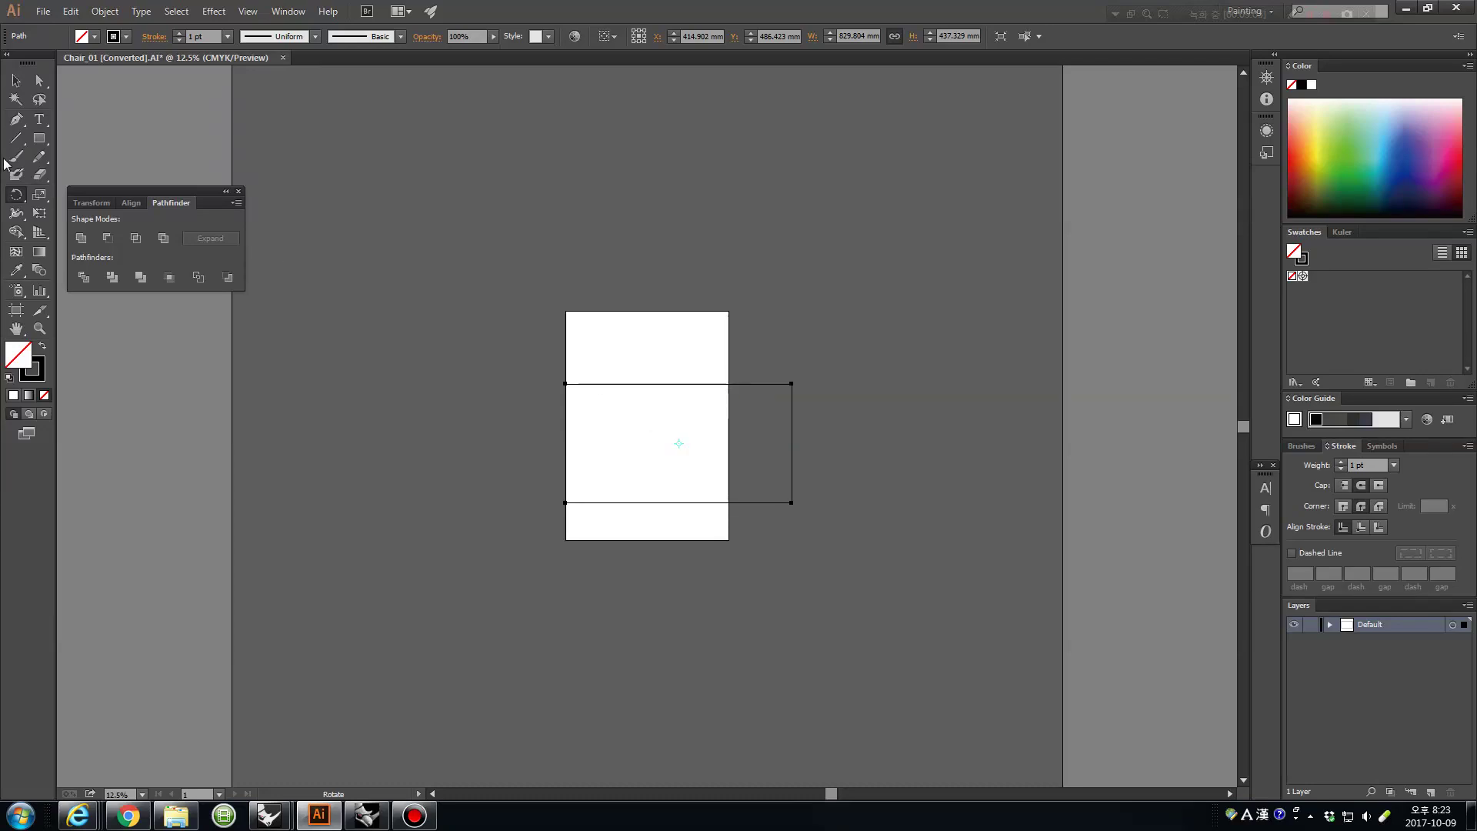
pyautogui.doubleClick(16, 195)
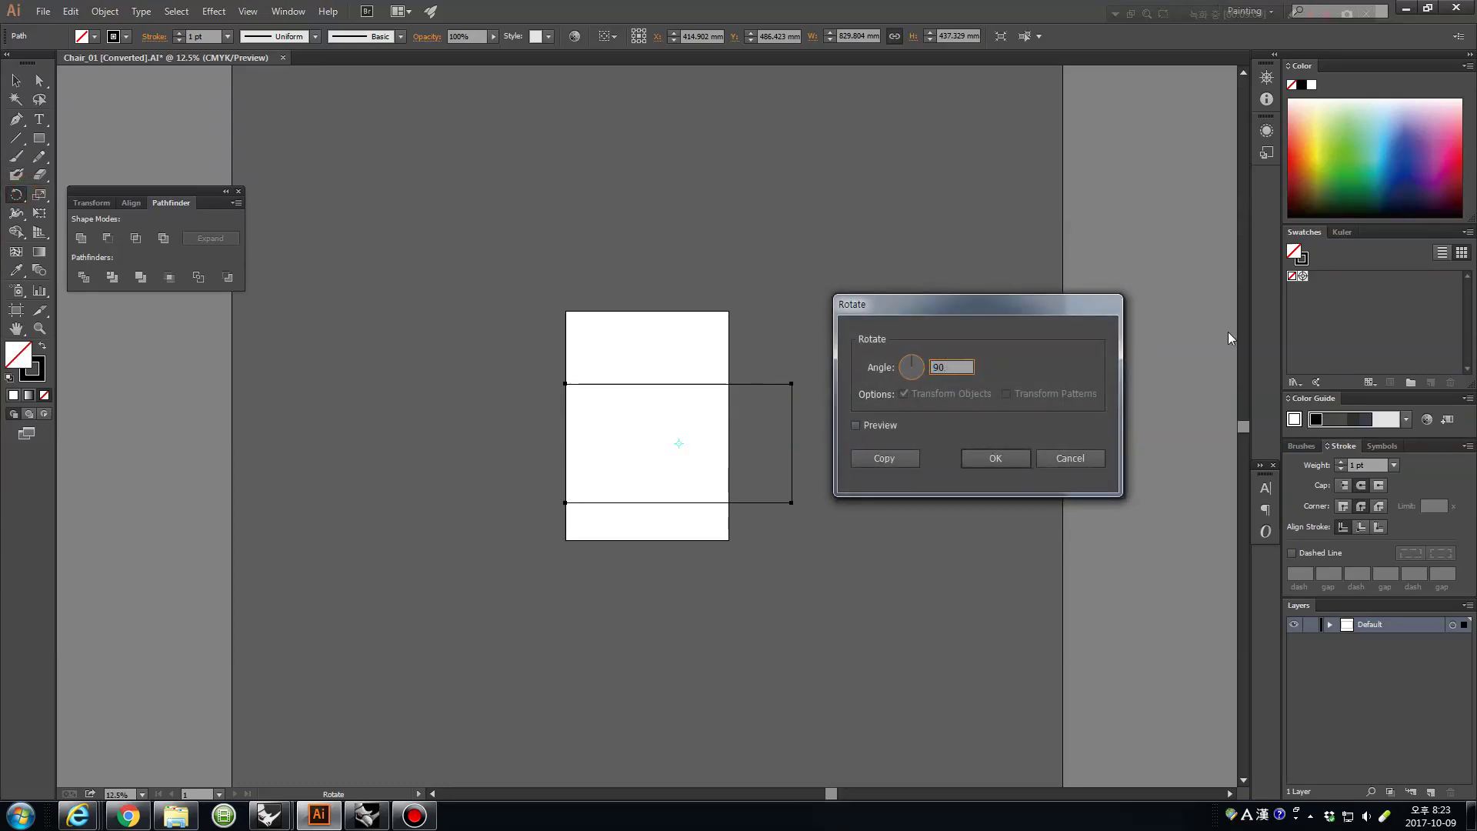
pyautogui.click(995, 459)
# Scale the rotated rectangle down proportionally to about 351 × 666 mm and position it inside the artboard.
pyautogui.click(14, 81)
pyautogui.moveTo(687, 336); pyautogui.dragTo(648, 325)
pyautogui.keyDown('shift'); pyautogui.moveTo(699, 545); pyautogui.dragTo(664, 502); pyautogui.keyUp('shift')
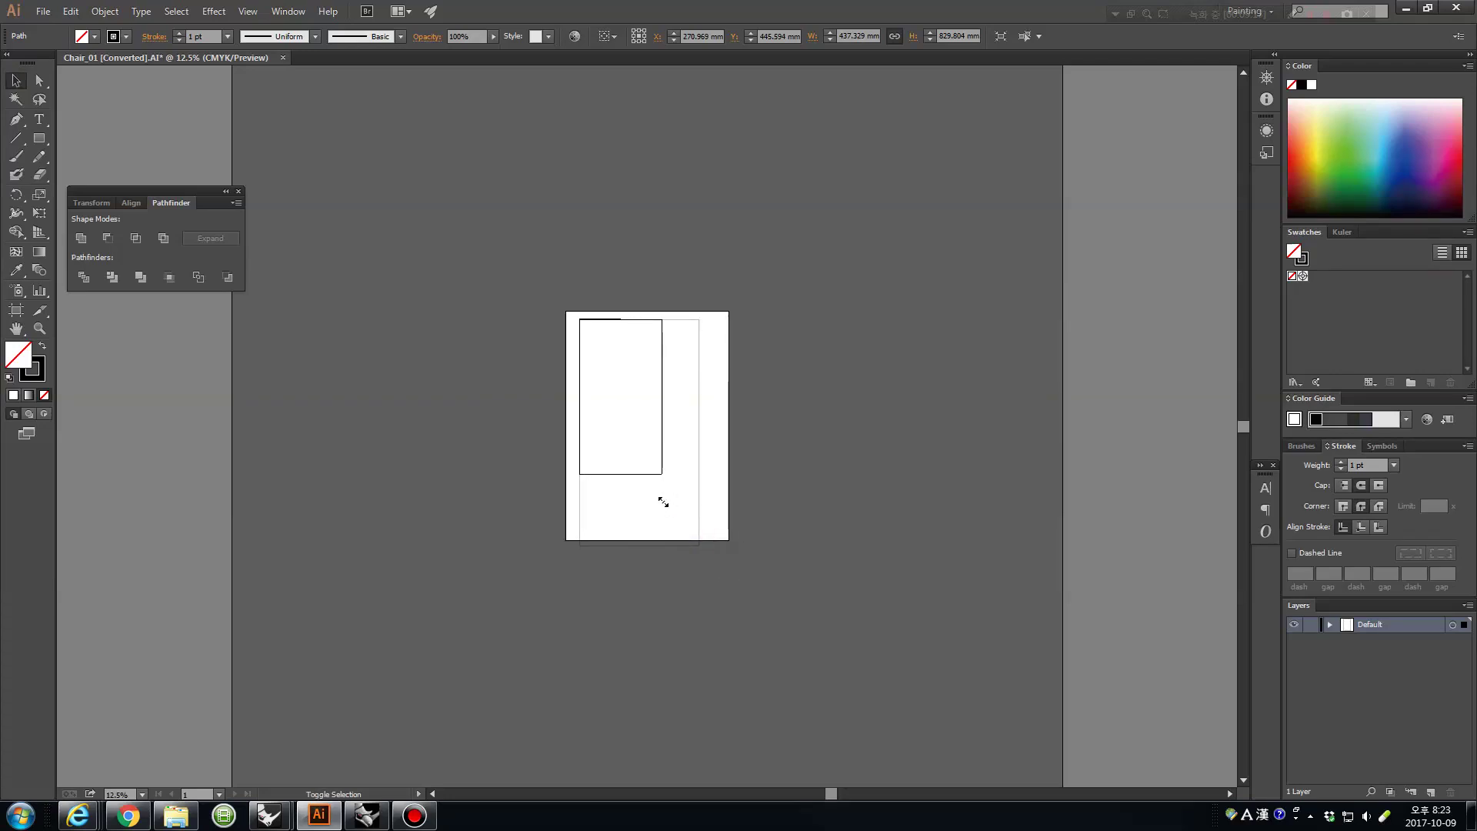
pyautogui.keyDown('shift'); pyautogui.moveTo(663, 501); pyautogui.dragTo(673, 520); pyautogui.keyUp('shift')
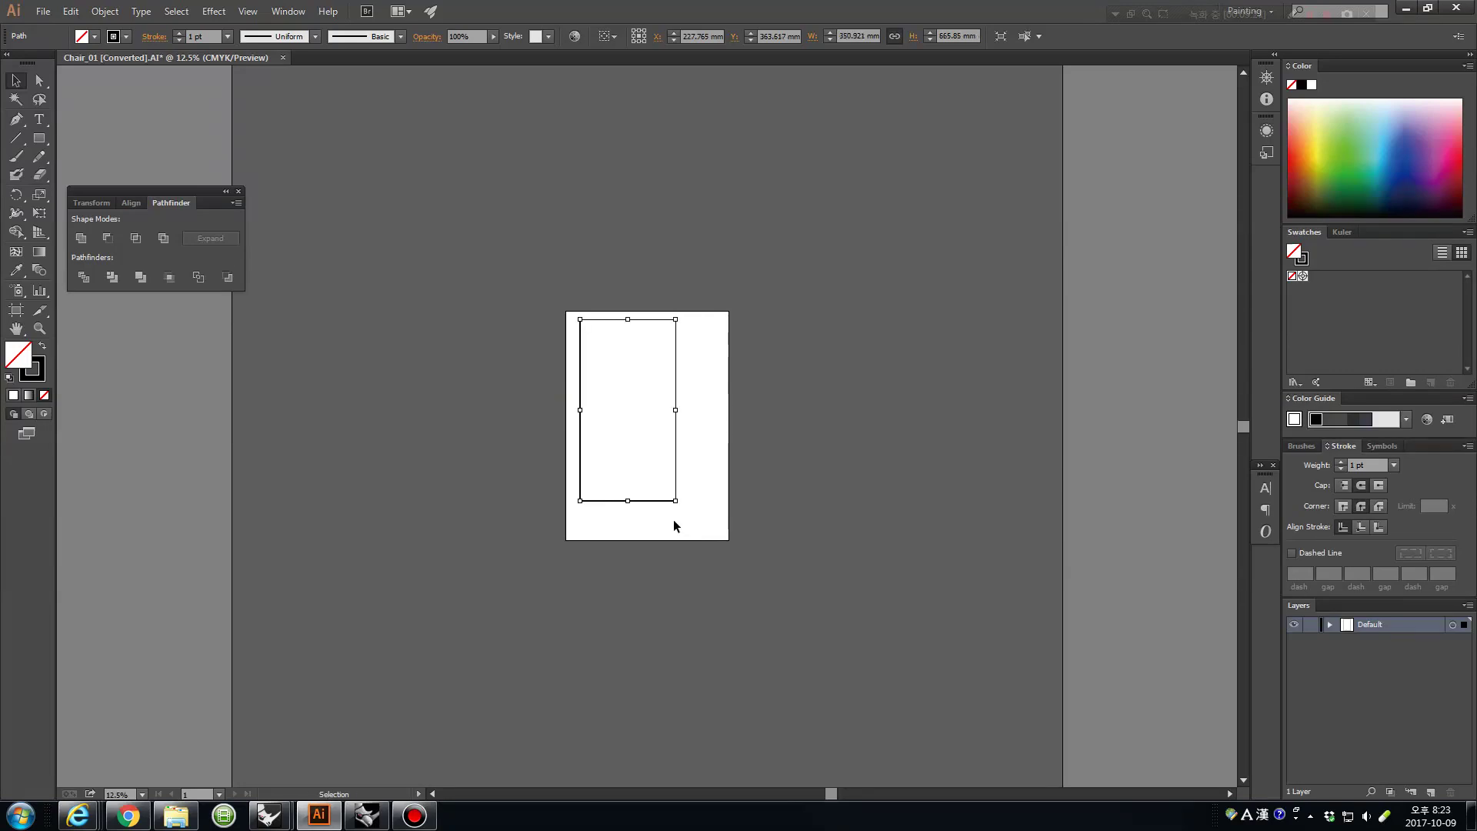
pyautogui.moveTo(675, 360); pyautogui.dragTo(692, 383)
pyautogui.click(798, 369)
pyautogui.press('z')
pyautogui.click(663, 397)
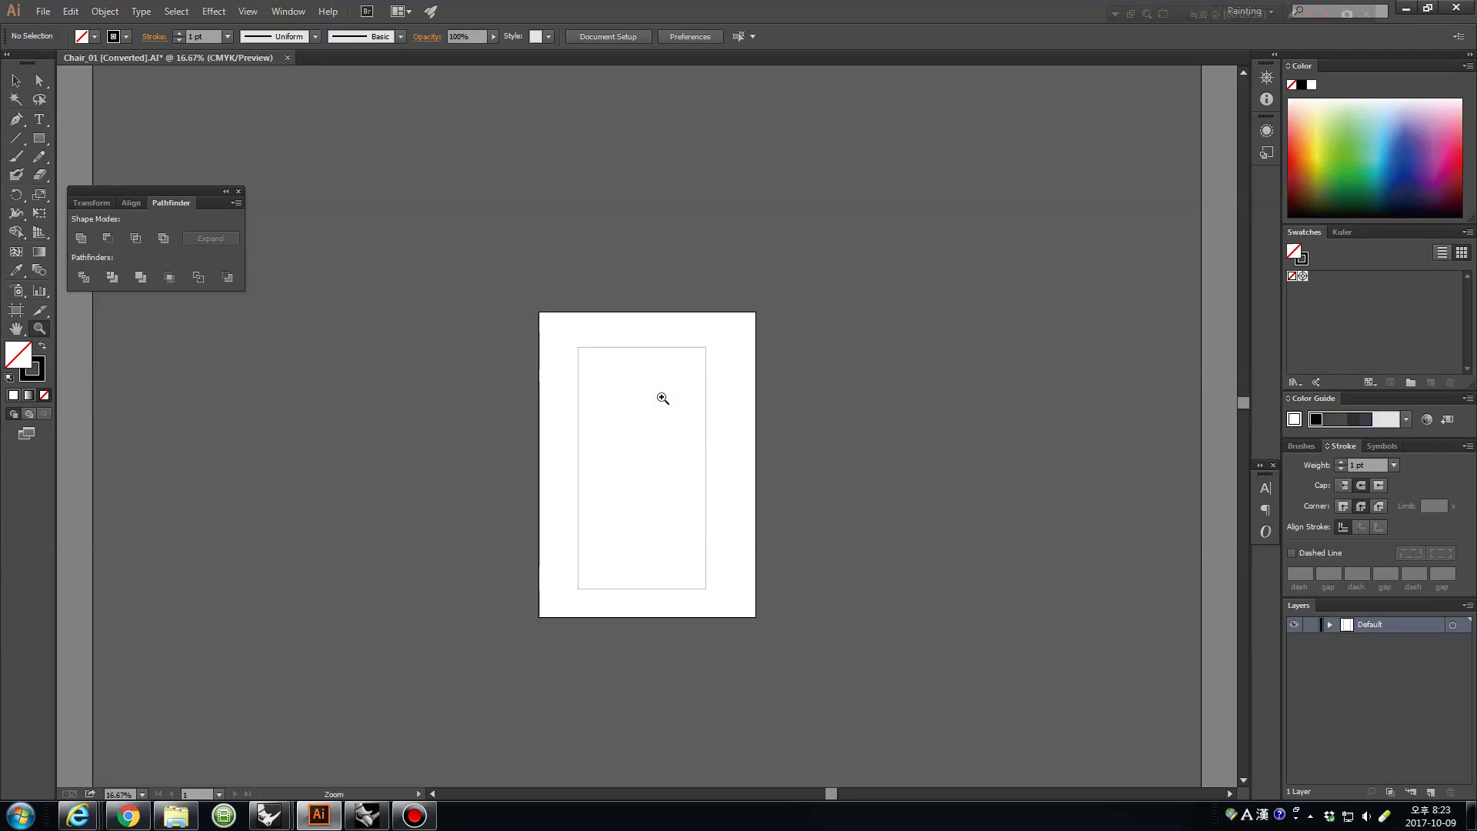
pyautogui.hotkey('ctrl', '0')
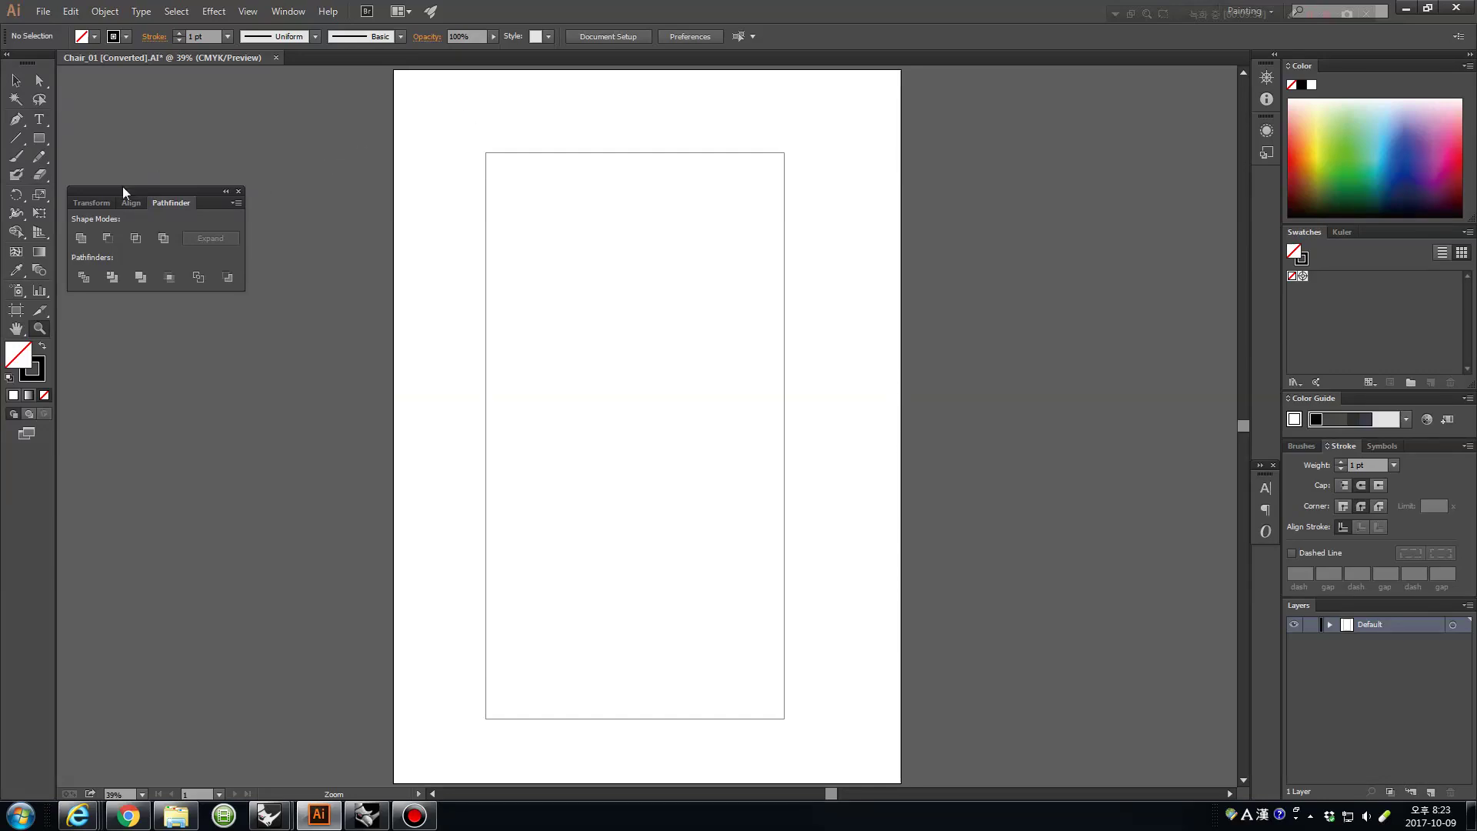
# Add a new layer for the pattern and set the Paintbrush's black stroke weight to 10 pt.
pyautogui.click(16, 157)
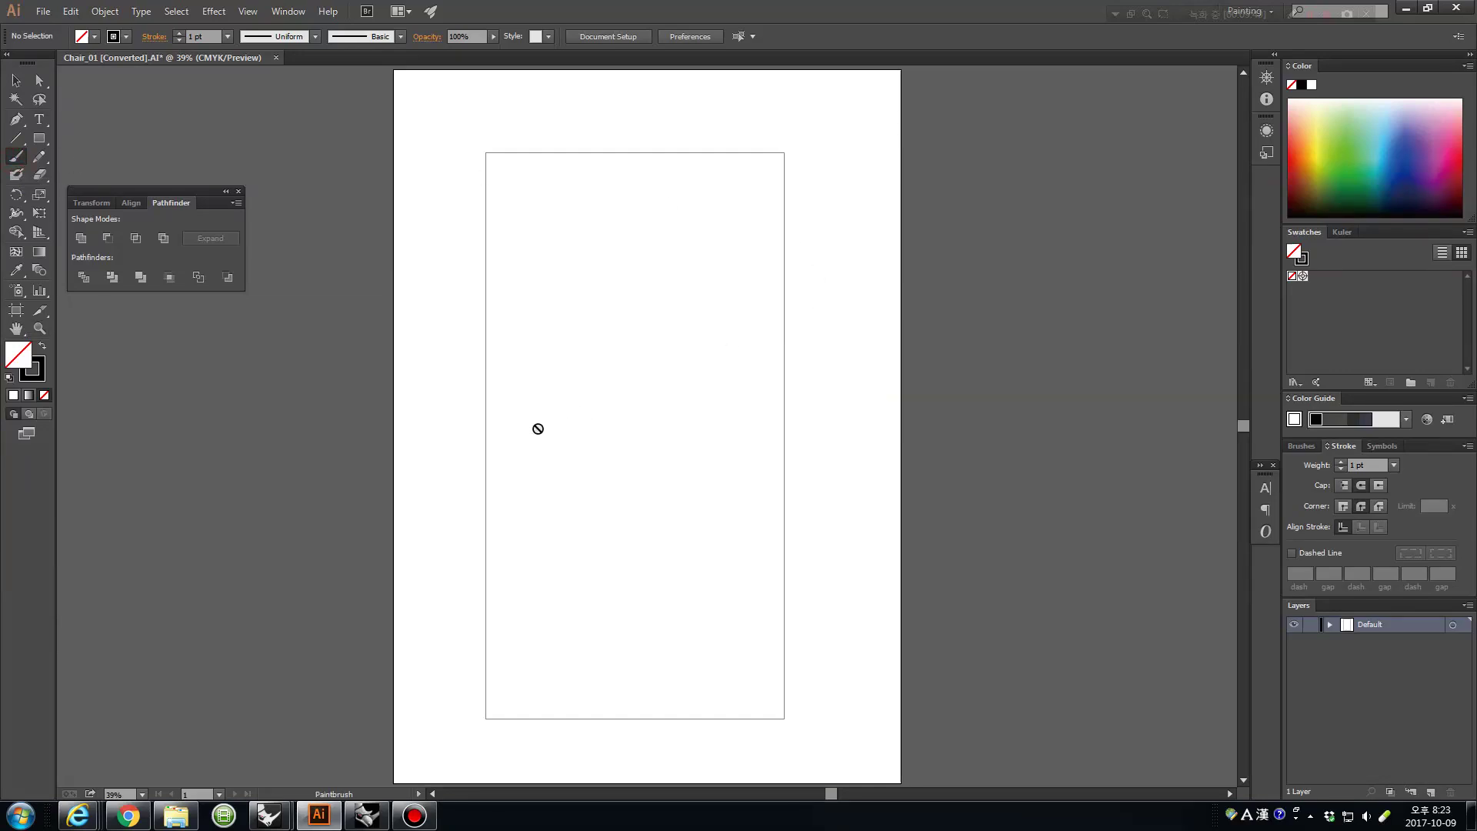
pyautogui.click(1431, 792)
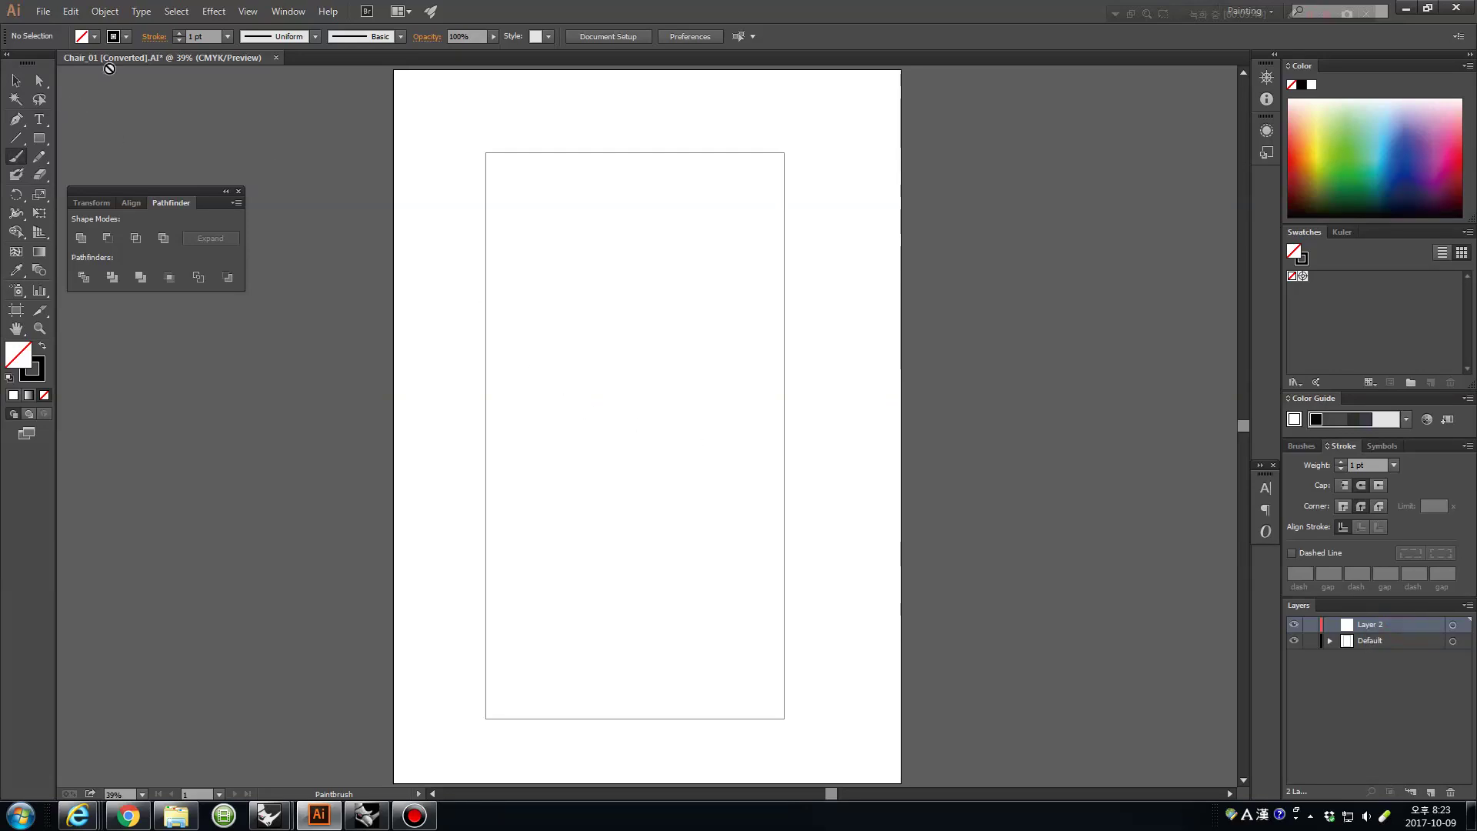
pyautogui.click(39, 372)
pyautogui.click(489, 379)
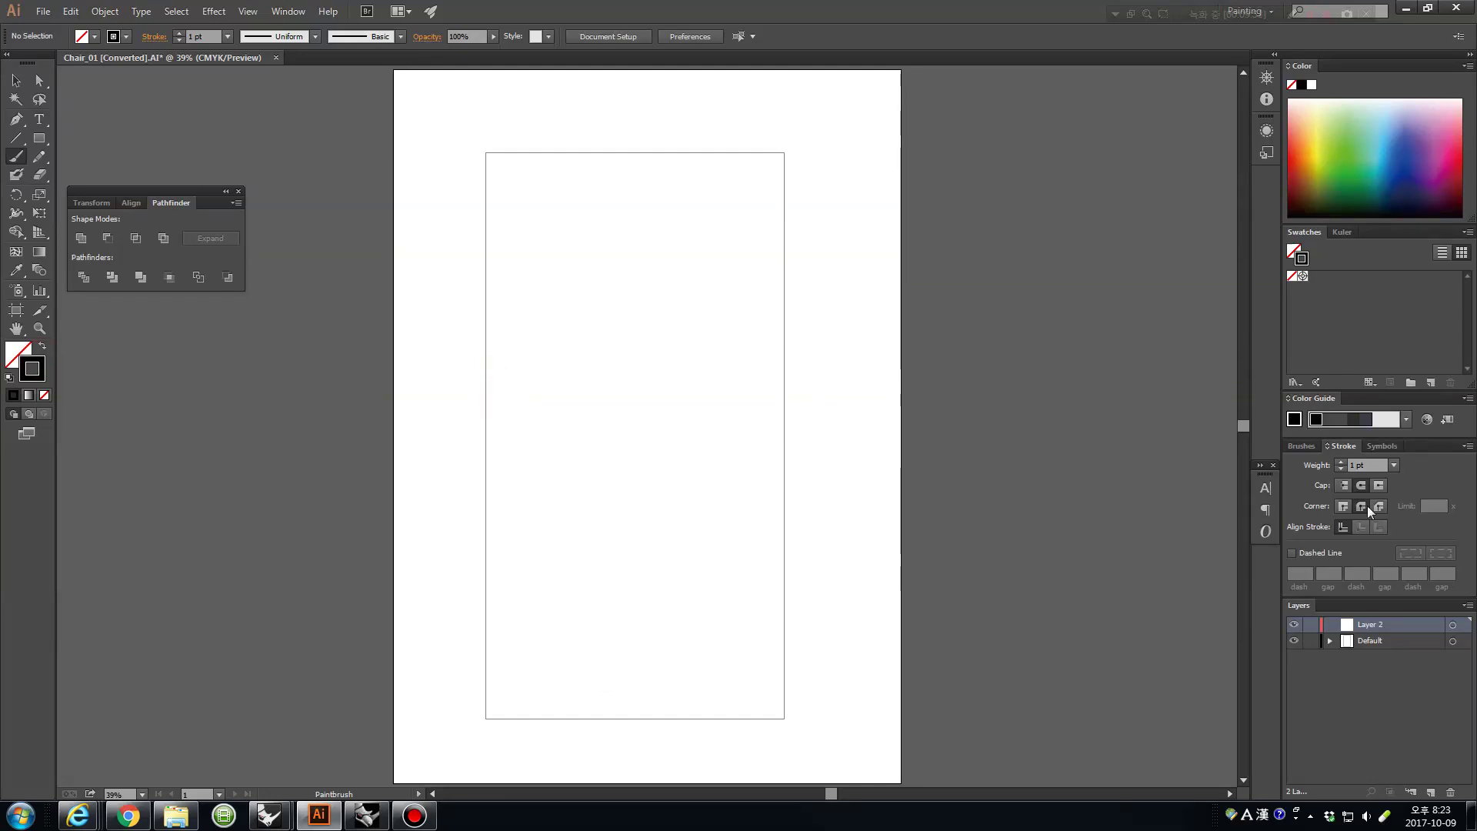
pyautogui.click(1394, 465)
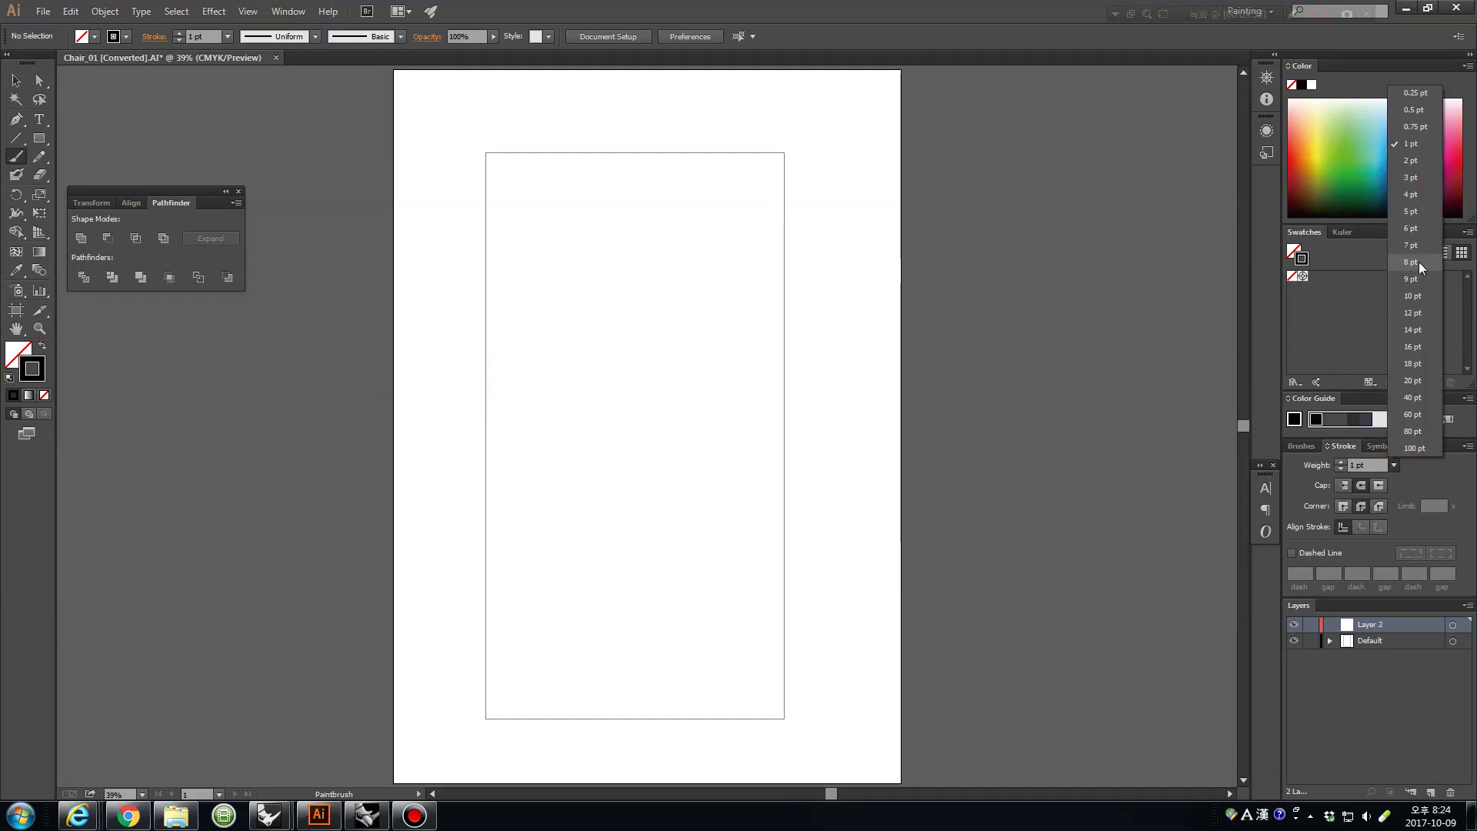
pyautogui.click(1415, 296)
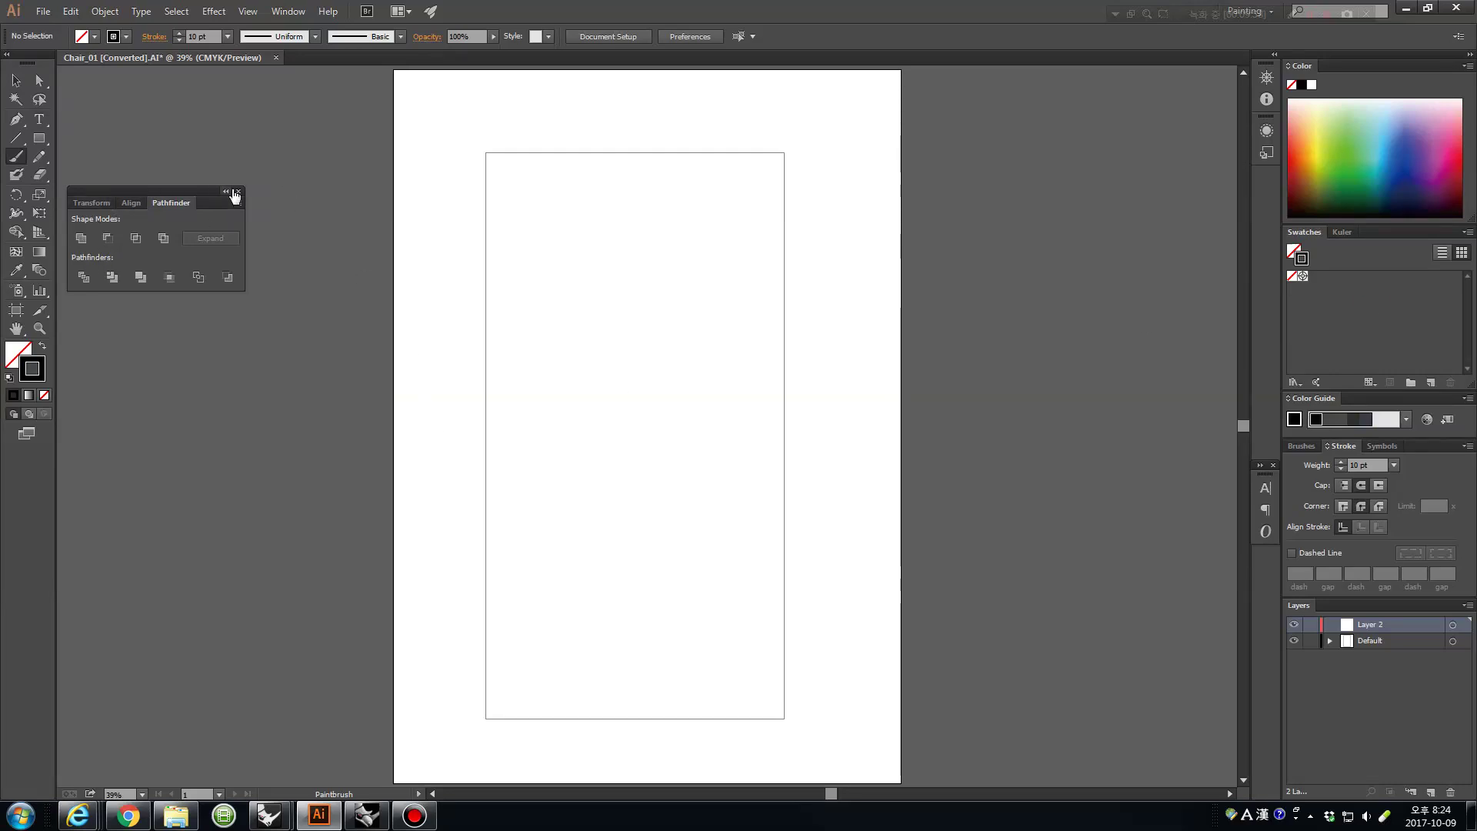
# Close the floating Pathfinder controls and set the Paintbrush fidelity to its Smooth end.
pyautogui.click(239, 191)
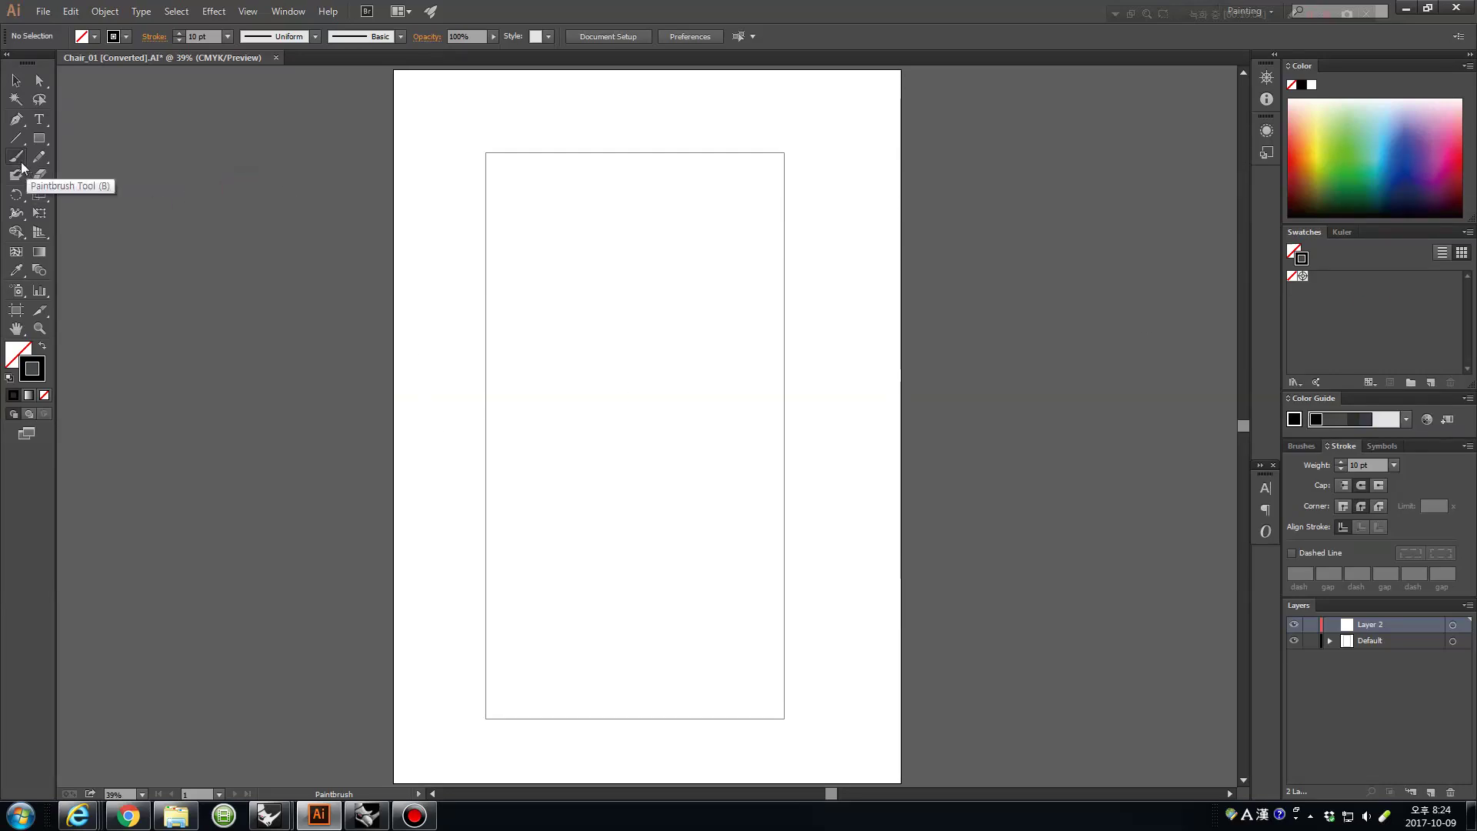
pyautogui.doubleClick(14, 161)
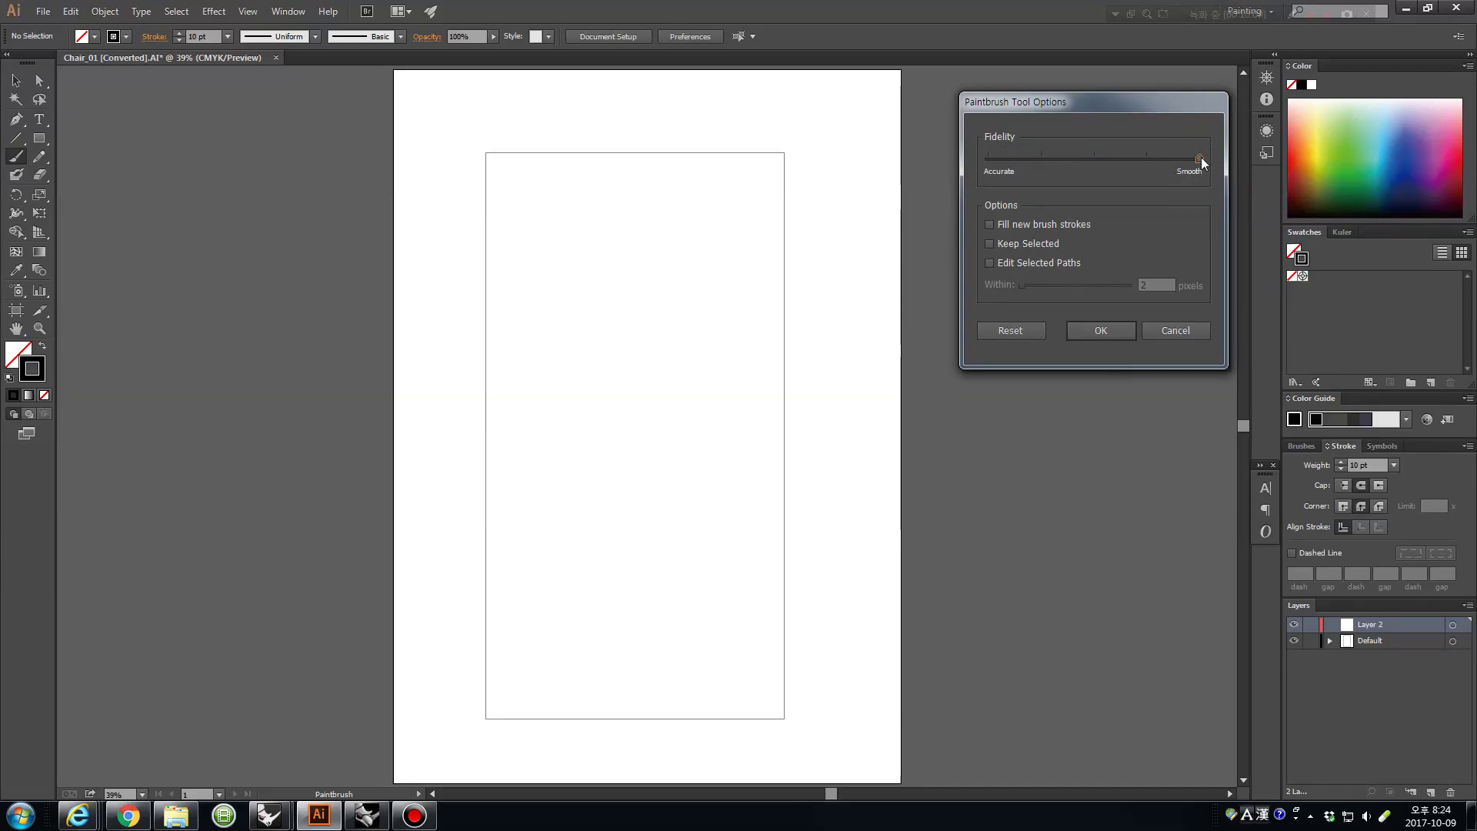
pyautogui.click(1093, 337)
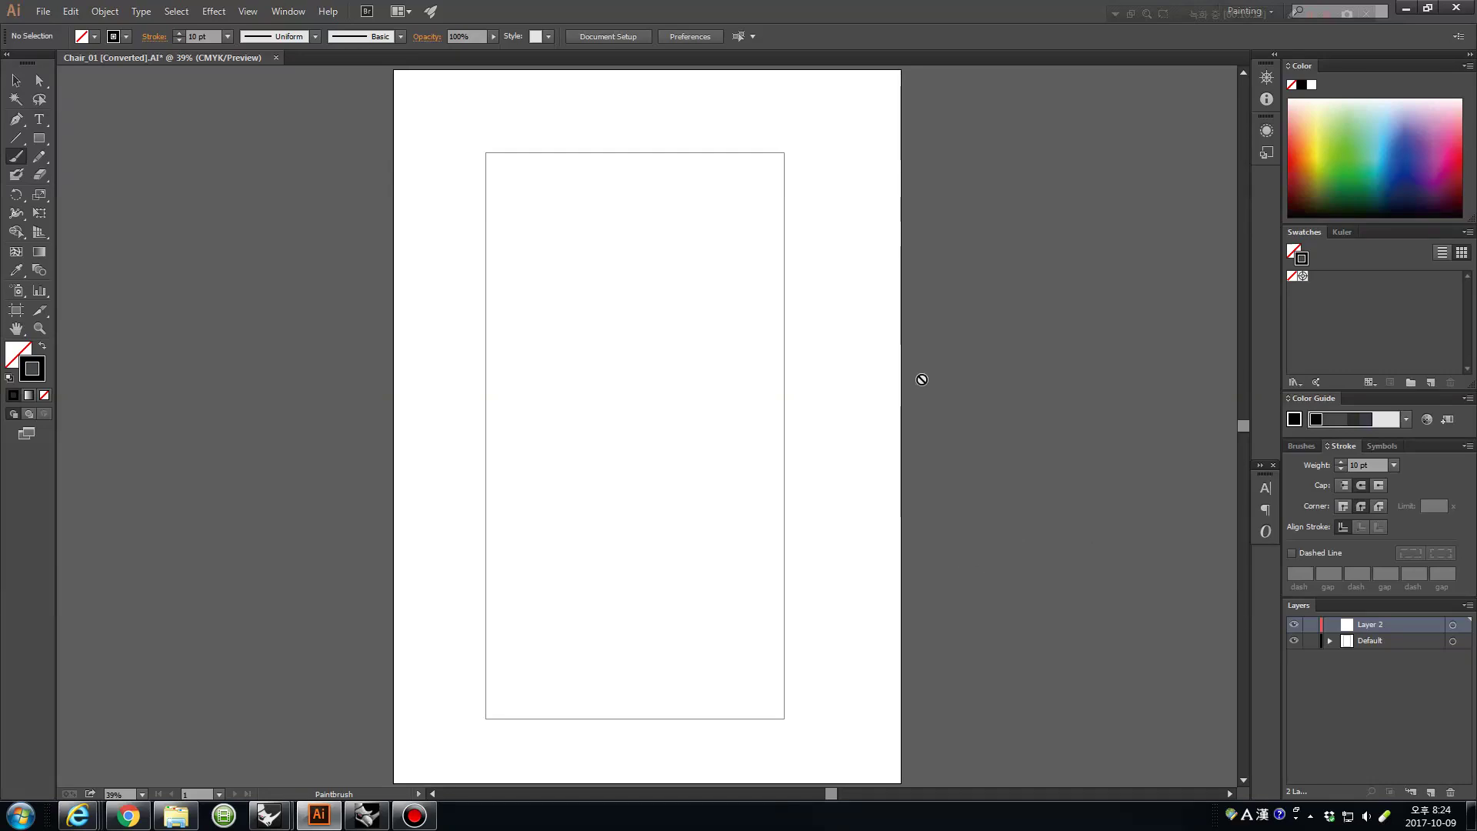
# Switch the workspace layout from Painting to Essentials.
pyautogui.click(687, 372)
pyautogui.click(1244, 11)
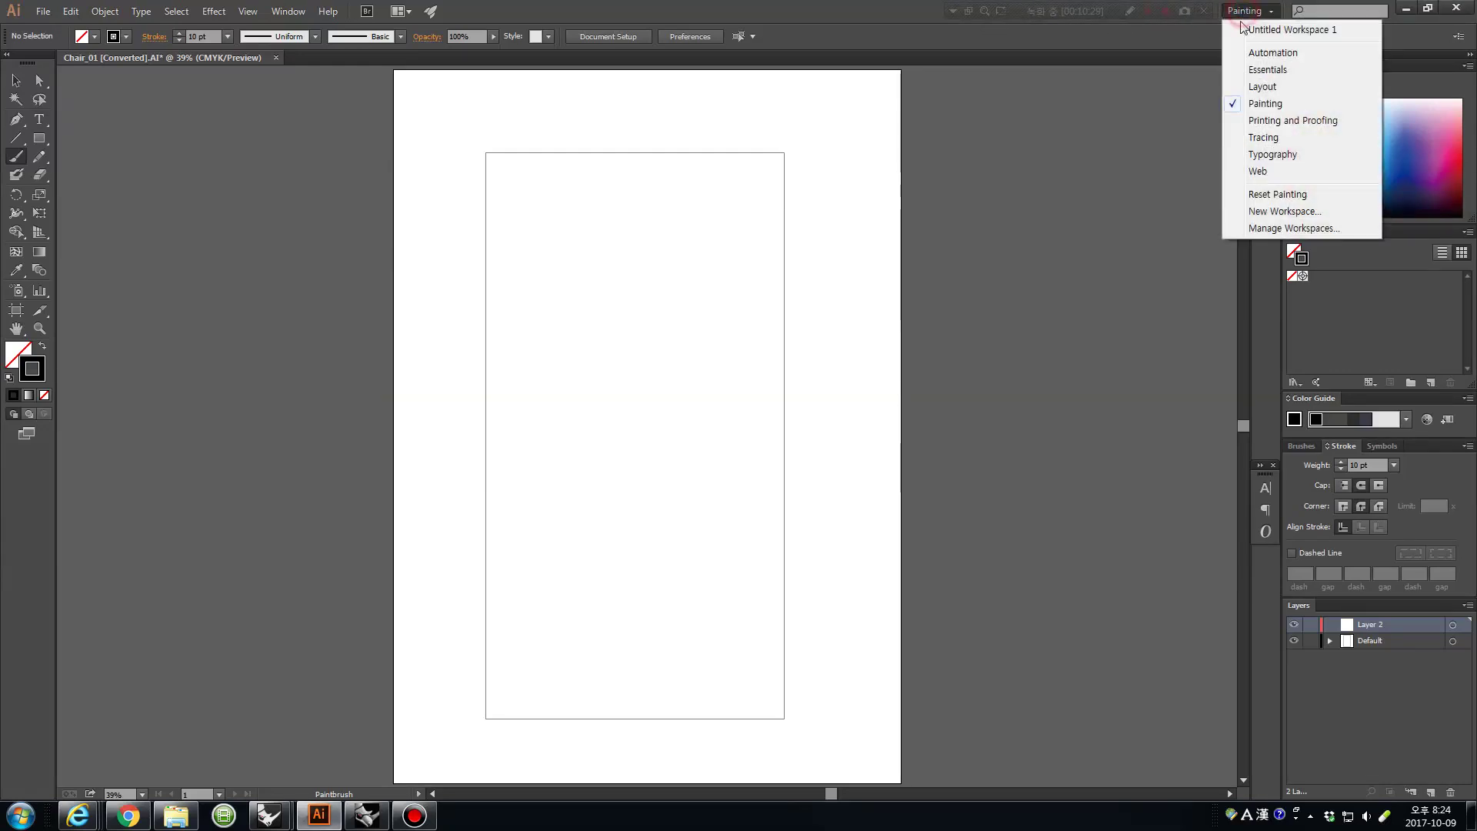
pyautogui.click(1269, 69)
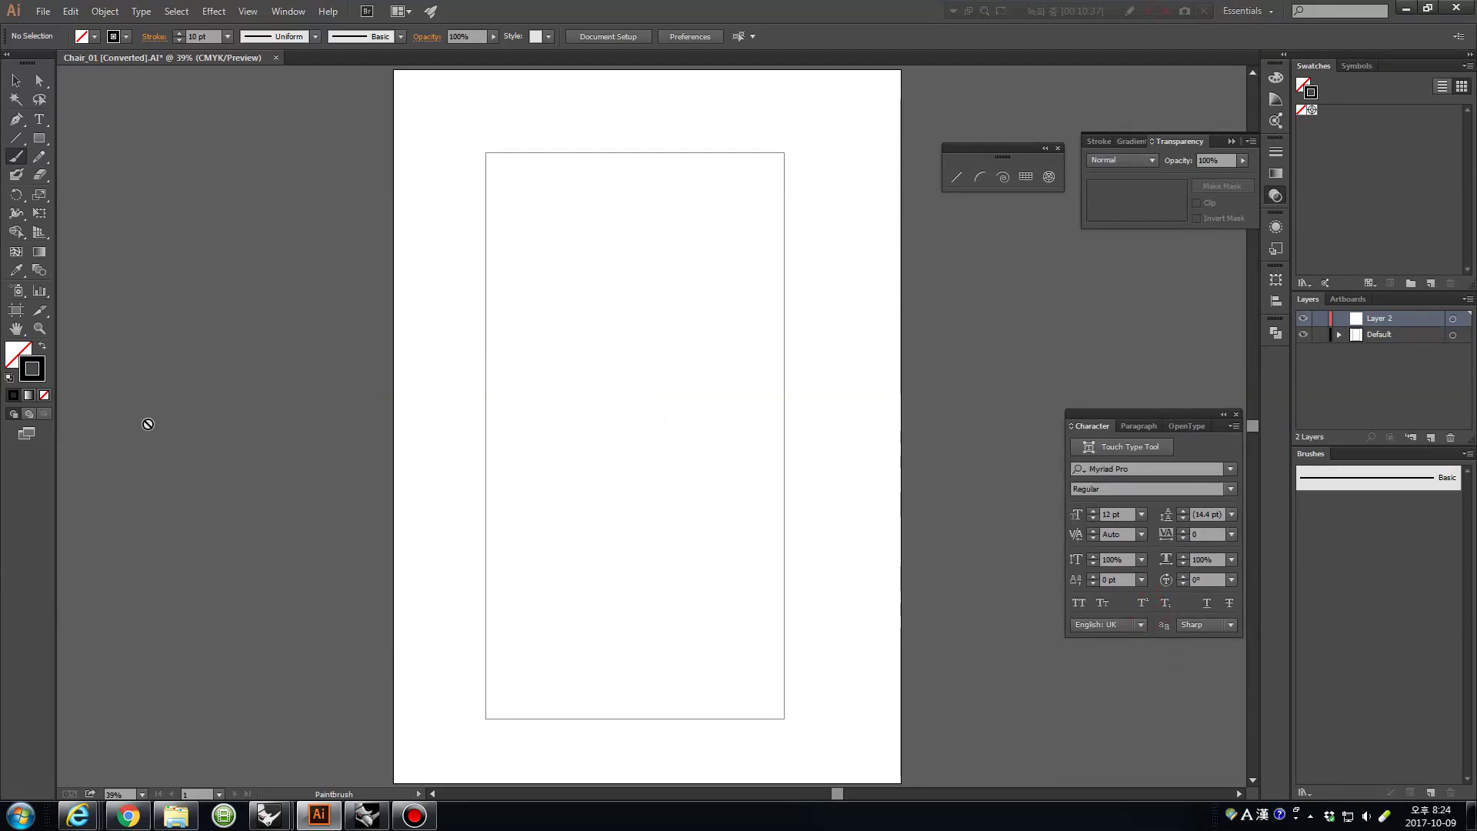
# Try a short diagonal Pen line in the rectangle's upper half with black fill and no stroke, undoing the extra point.
pyautogui.click(42, 346)
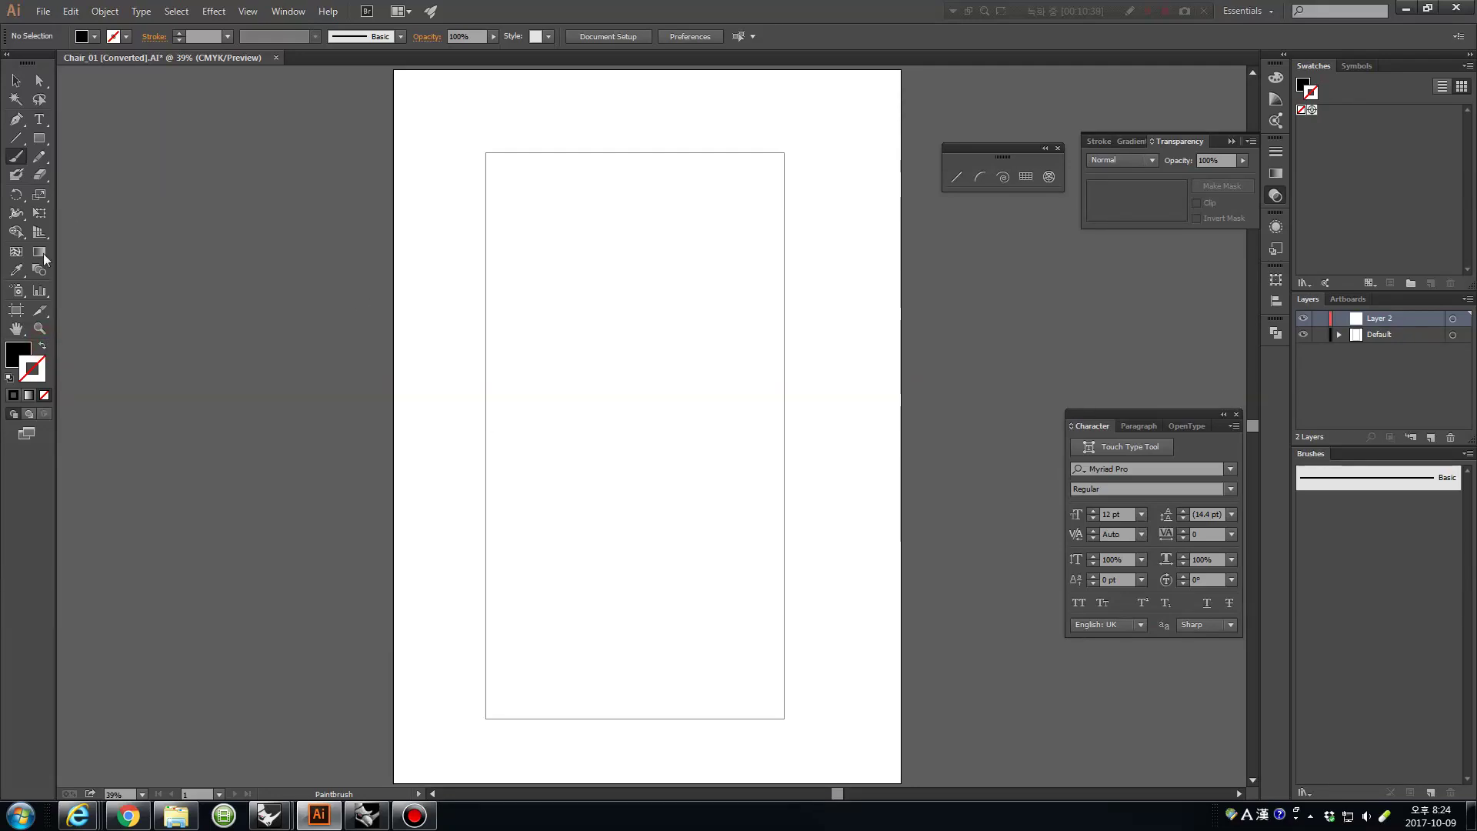
pyautogui.click(15, 118)
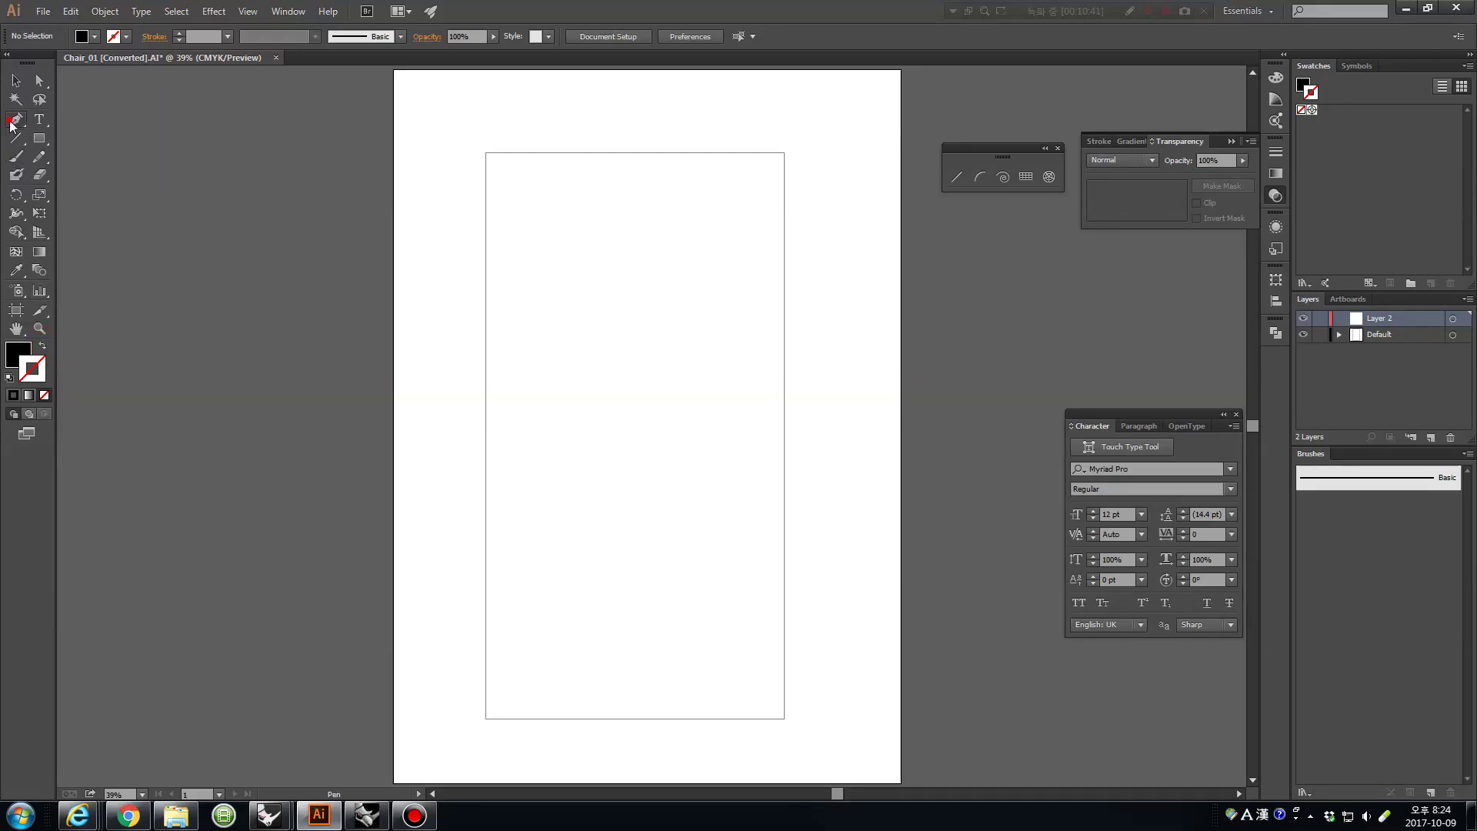
pyautogui.click(525, 416)
pyautogui.click(714, 315)
pyautogui.click(690, 449)
pyautogui.hotkey('ctrl', 'z')
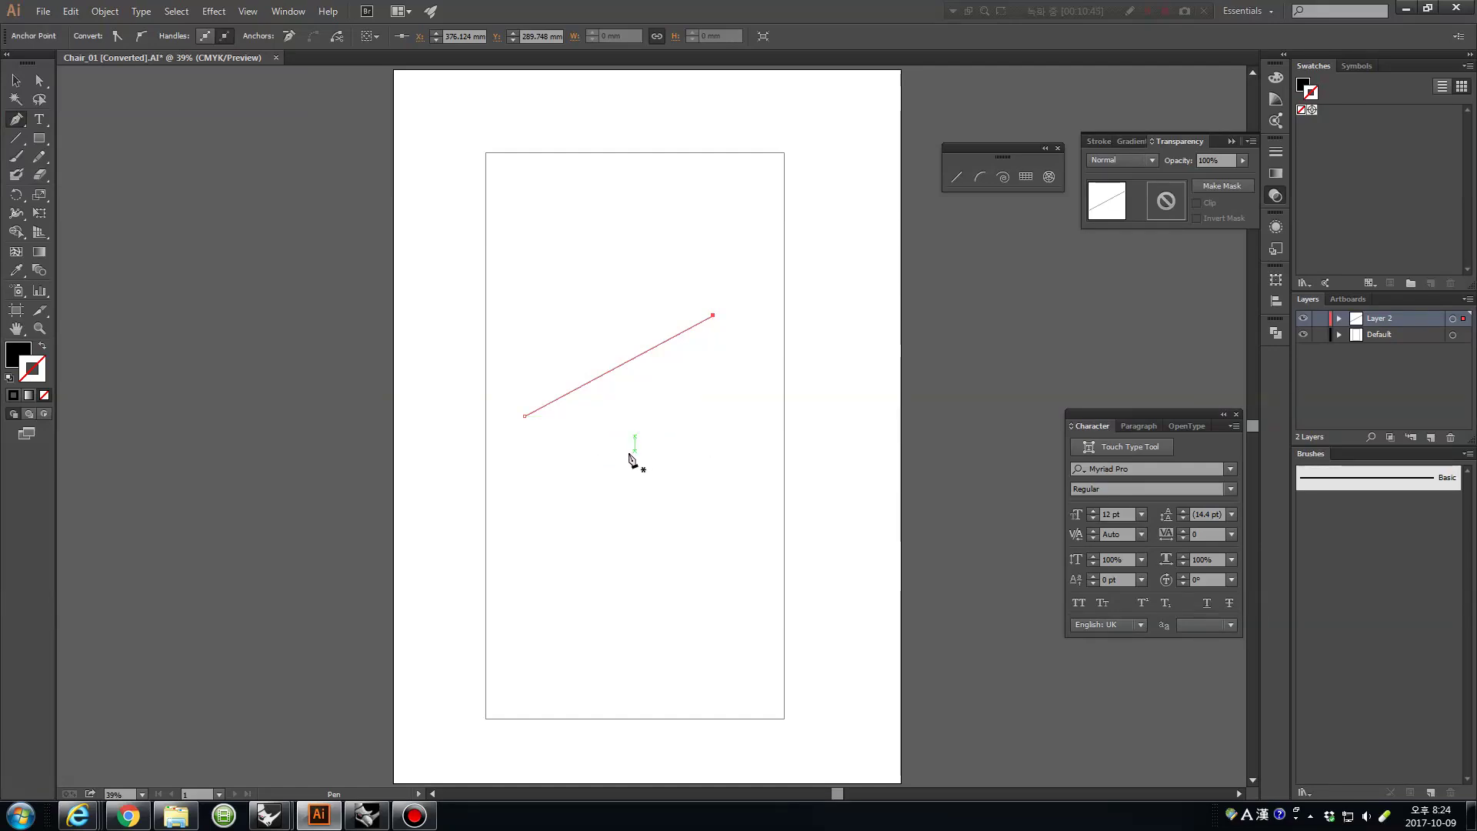
# Start a four-point zigzag Pen path extending past the rectangle's sides, and swap its fill and stroke to leave a black outline only.
pyautogui.click(452, 476)
pyautogui.click(856, 509)
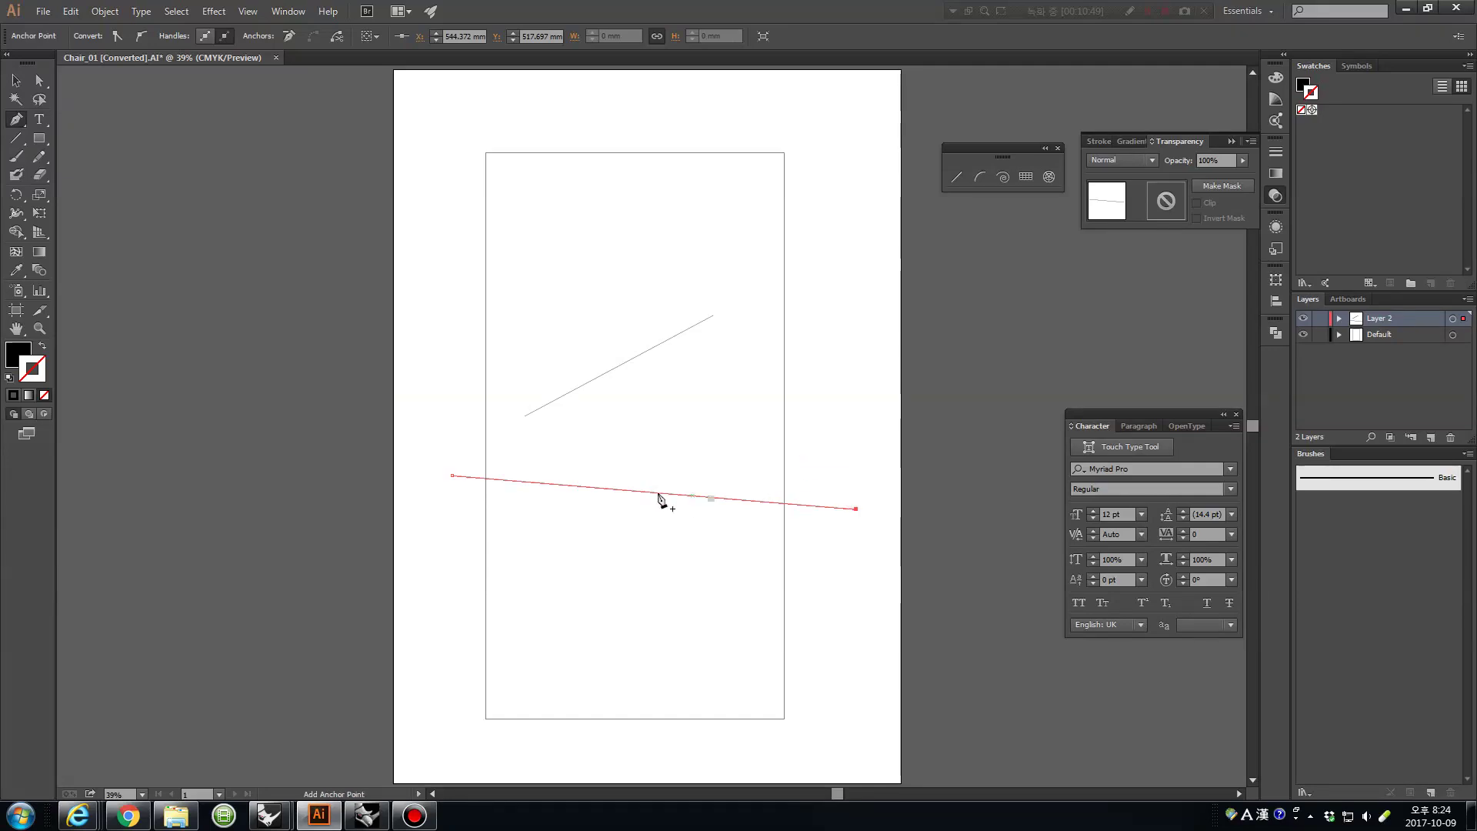
pyautogui.click(448, 297)
pyautogui.click(831, 192)
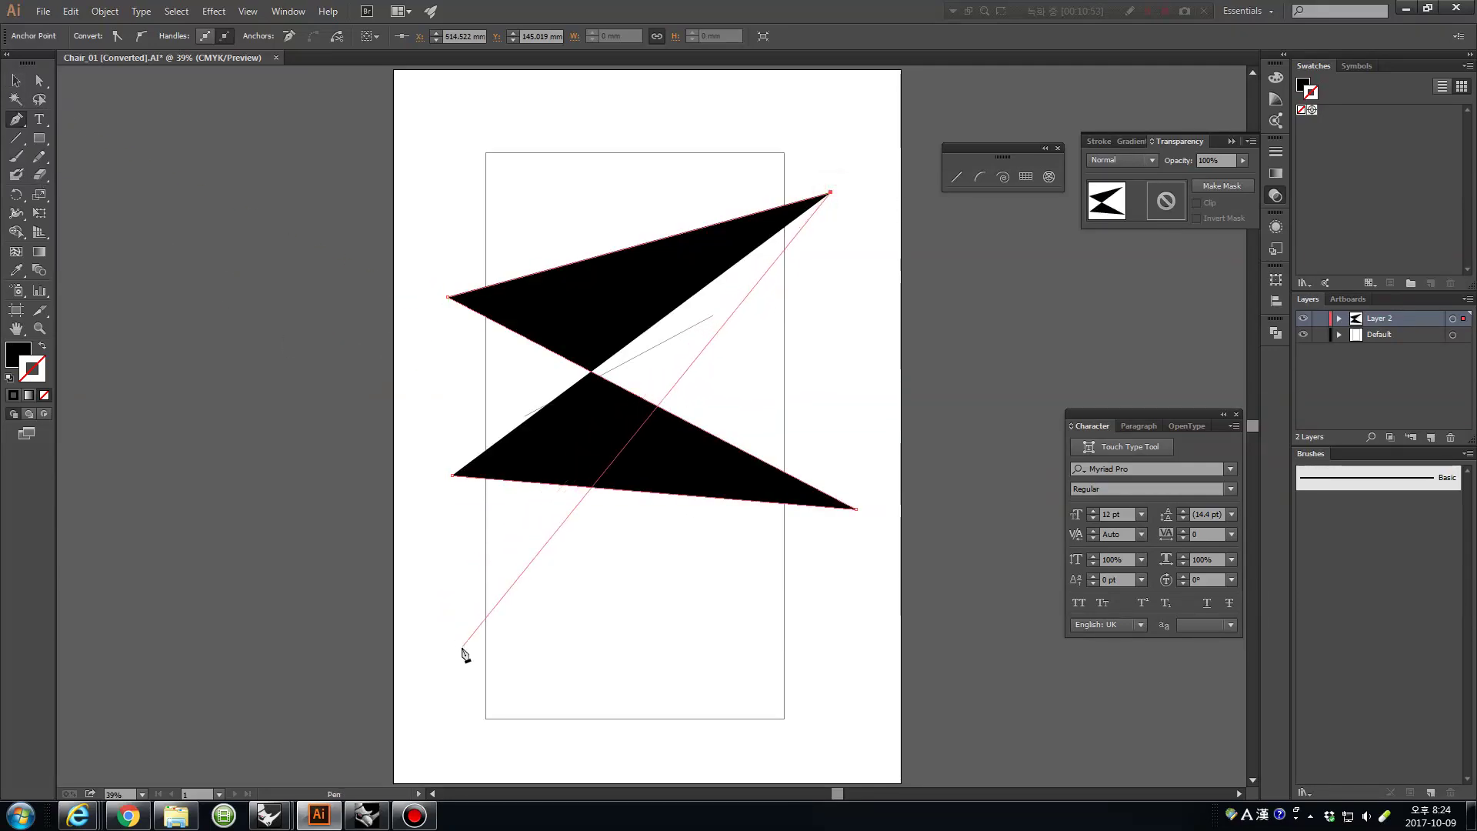
pyautogui.click(44, 344)
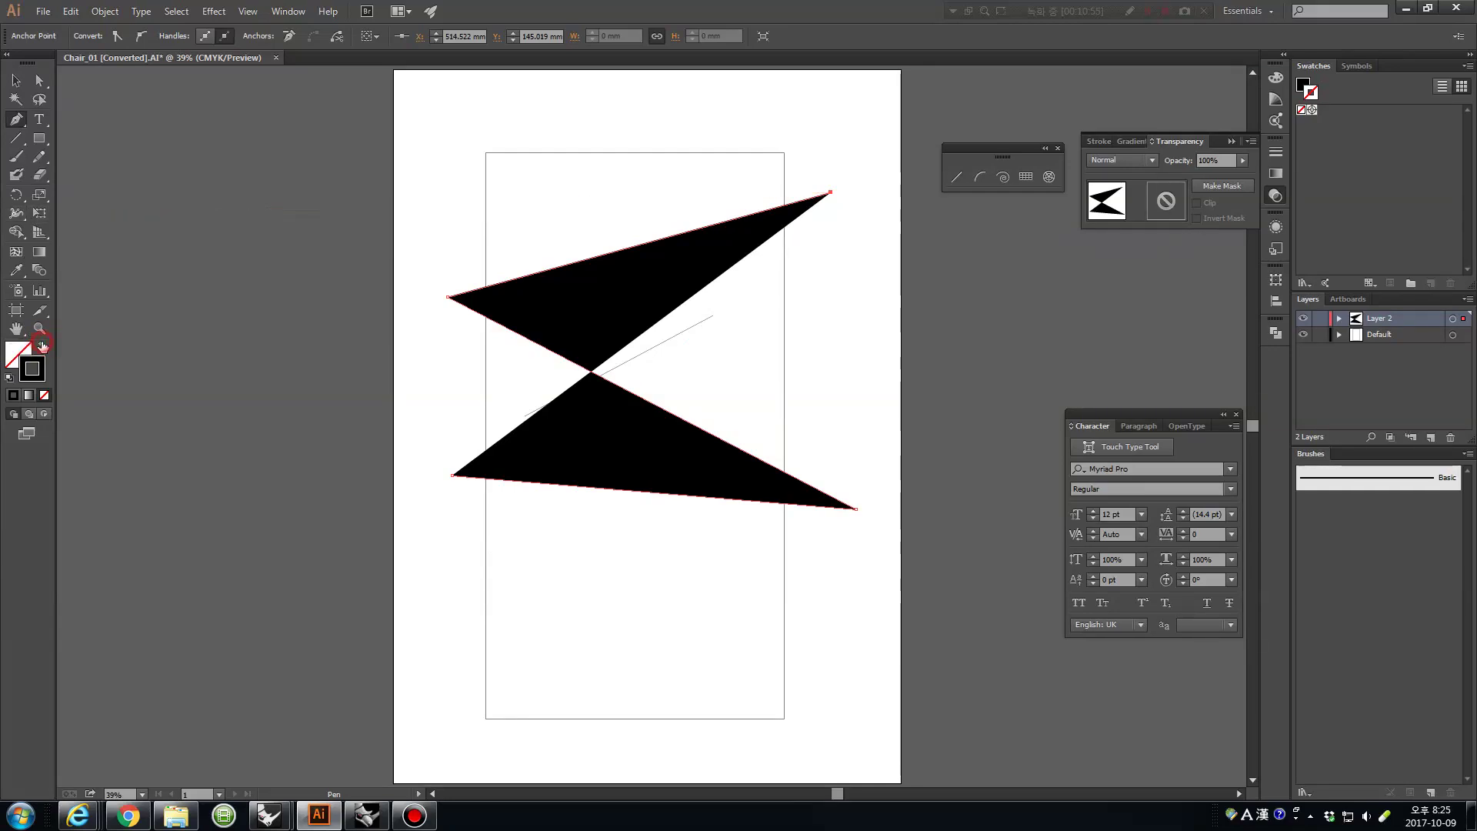
# Extend the zigzag path with long crossing segments over the whole rectangle, placing the corner points outside its edges.
pyautogui.click(438, 609)
pyautogui.click(856, 641)
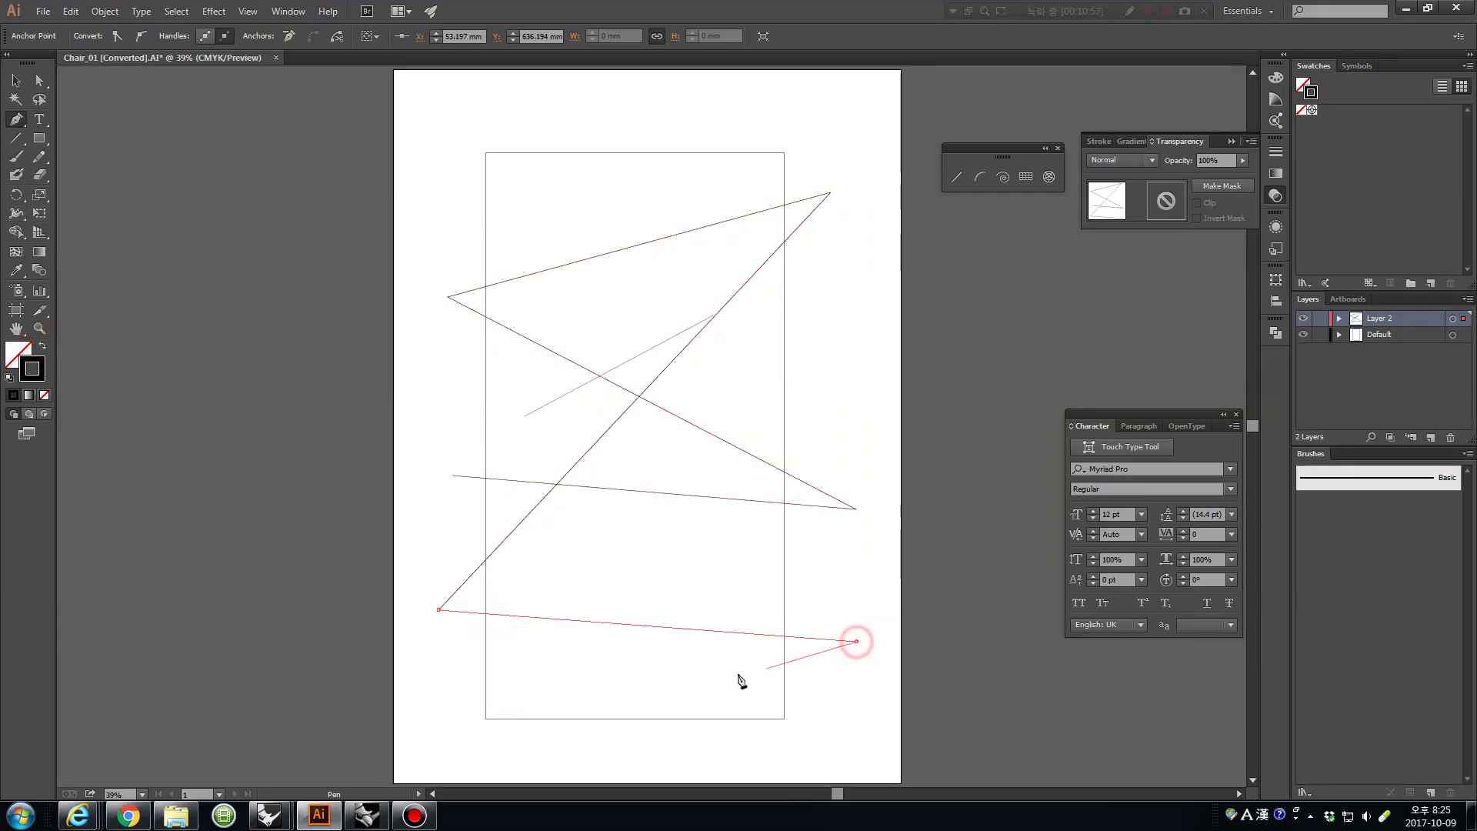
pyautogui.click(454, 389)
pyautogui.click(648, 119)
pyautogui.click(814, 331)
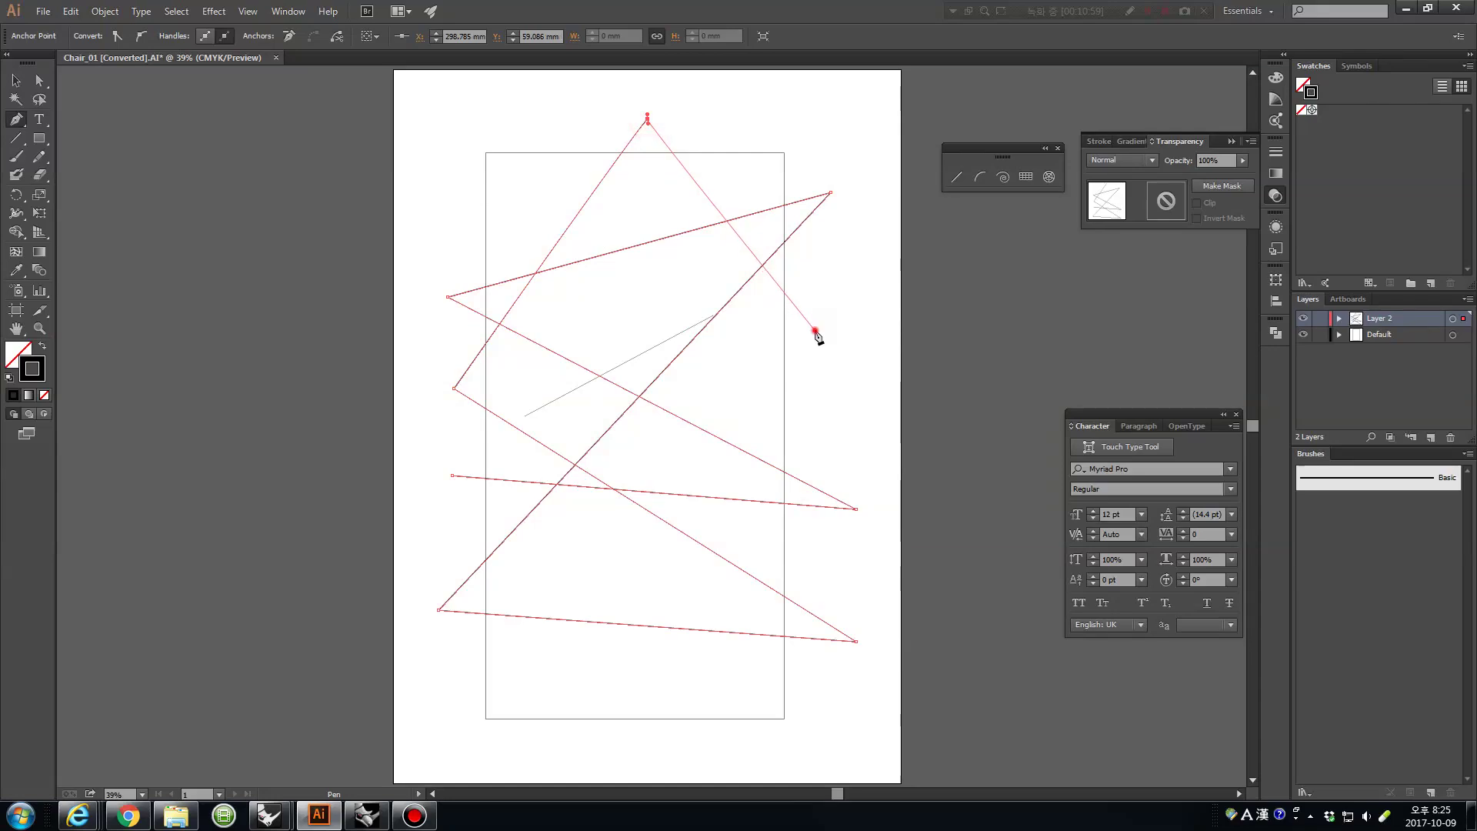
pyautogui.click(573, 735)
pyautogui.click(457, 506)
pyautogui.click(869, 356)
pyautogui.click(520, 137)
pyautogui.click(454, 221)
pyautogui.click(828, 416)
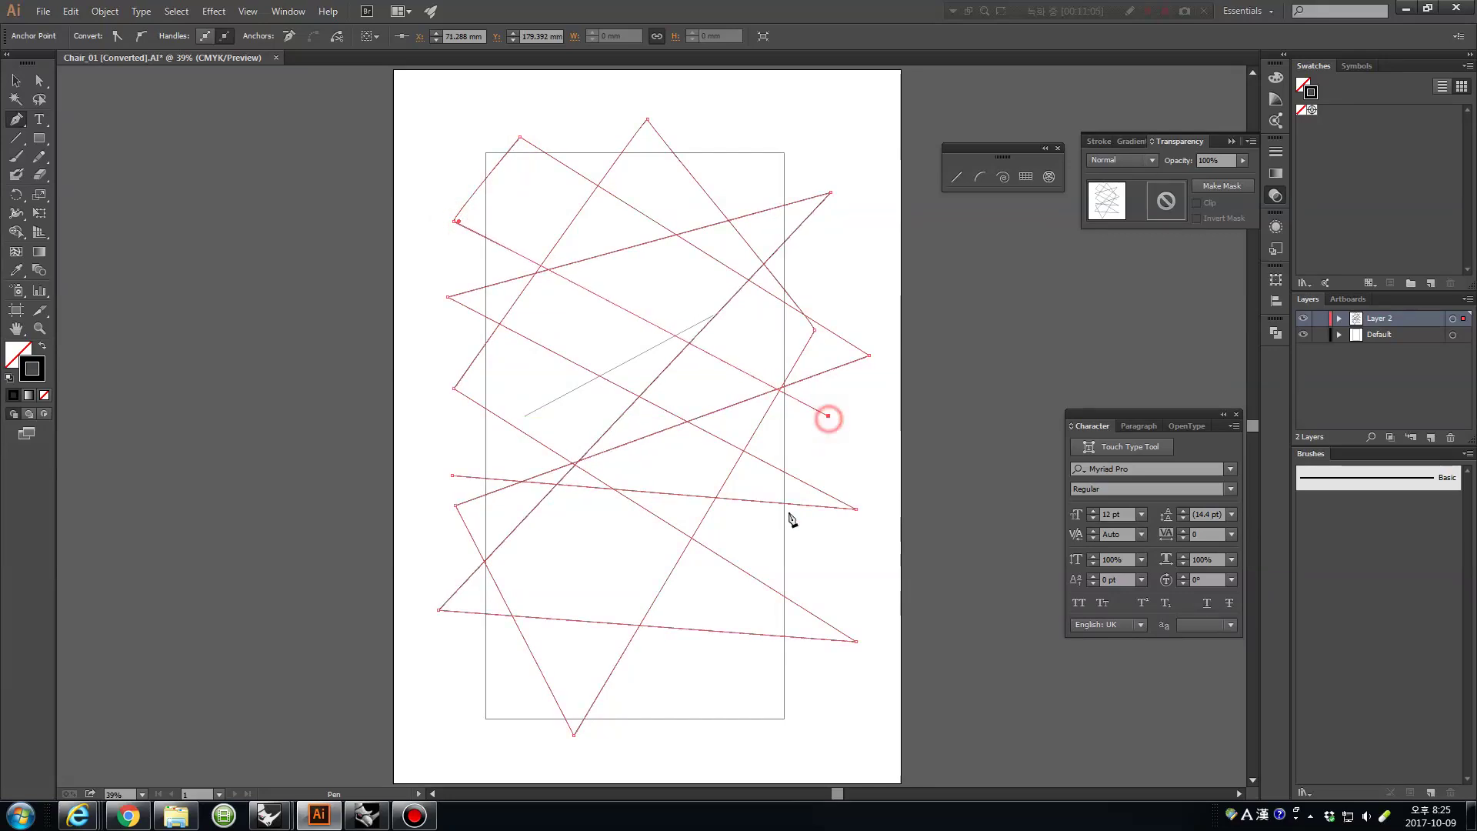
pyautogui.click(713, 730)
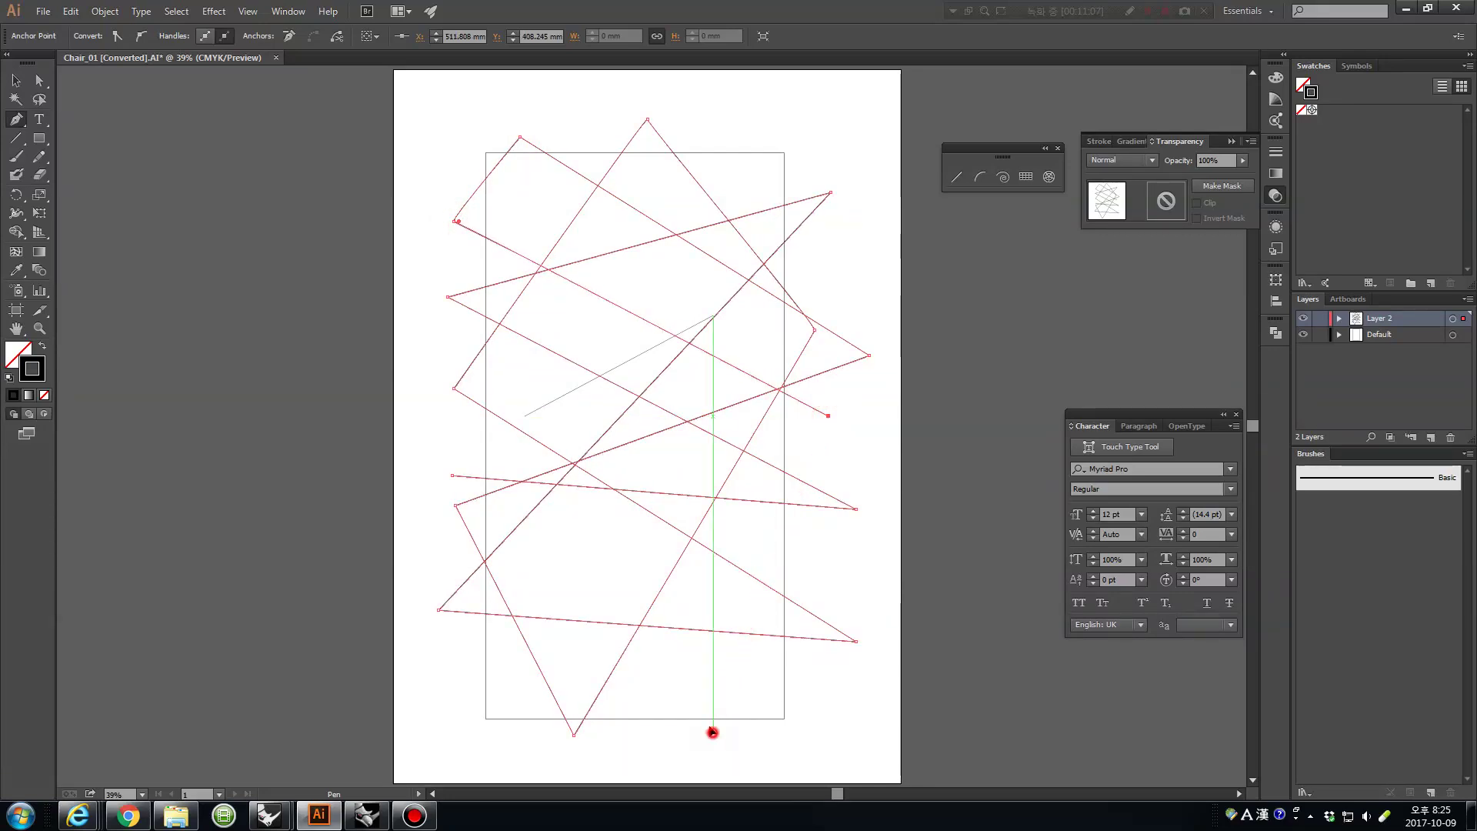
pyautogui.click(471, 437)
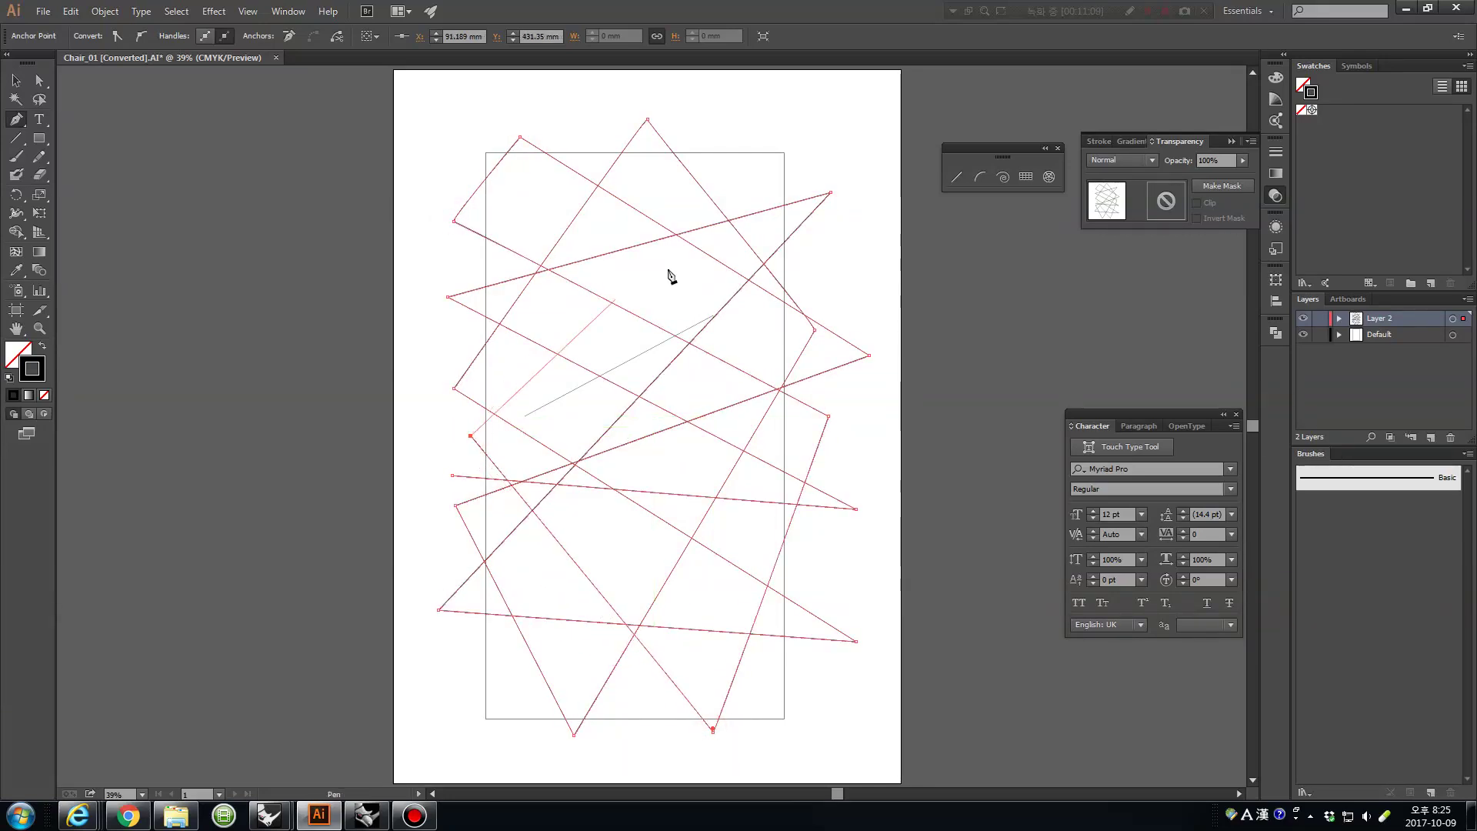
pyautogui.click(728, 130)
# Finish the zigzag path and delete the short separate diagonal line in the rectangle's upper half.
pyautogui.rightClick(730, 135)
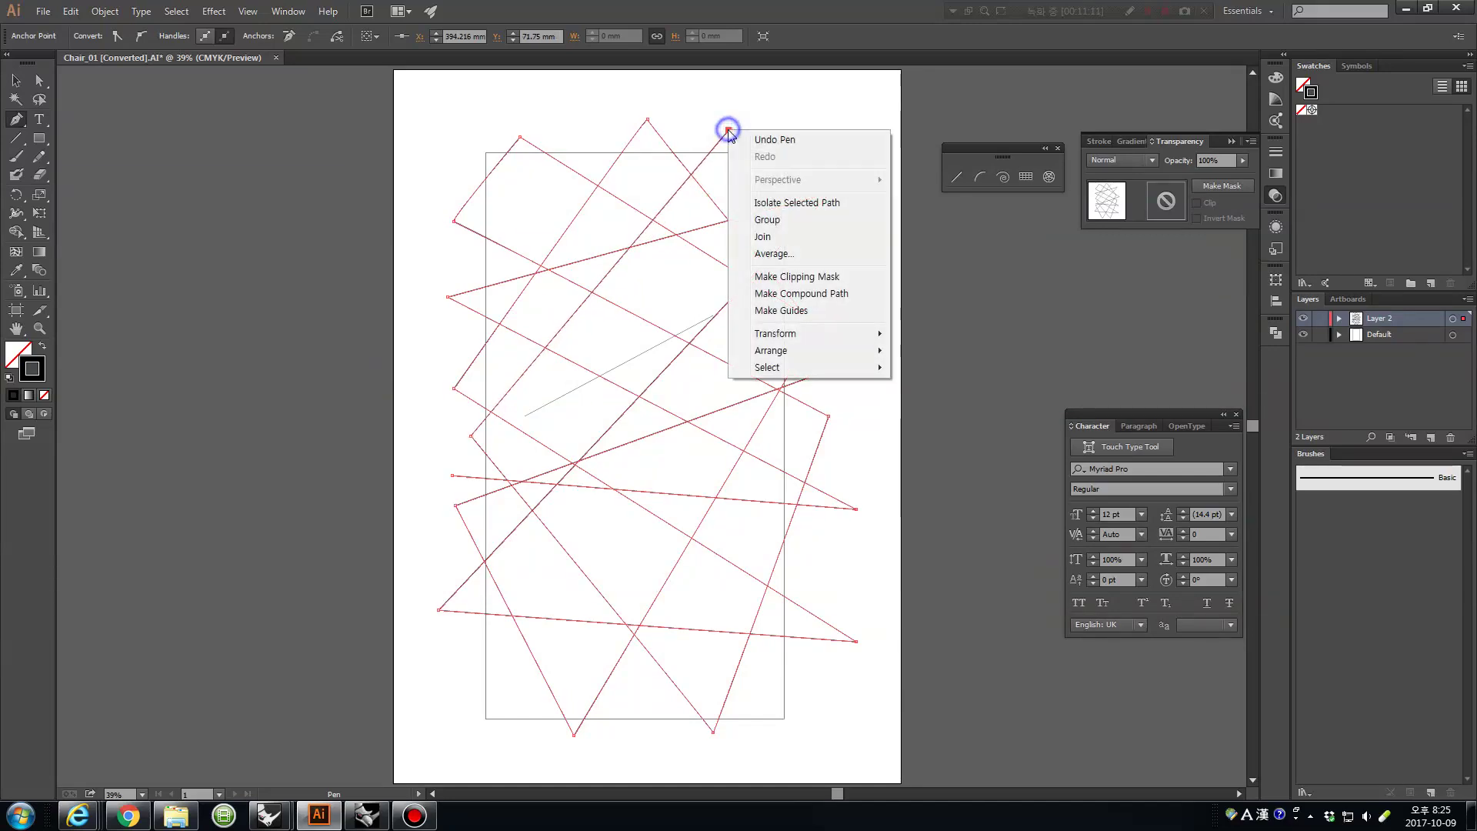
pyautogui.click(17, 83)
pyautogui.click(313, 306)
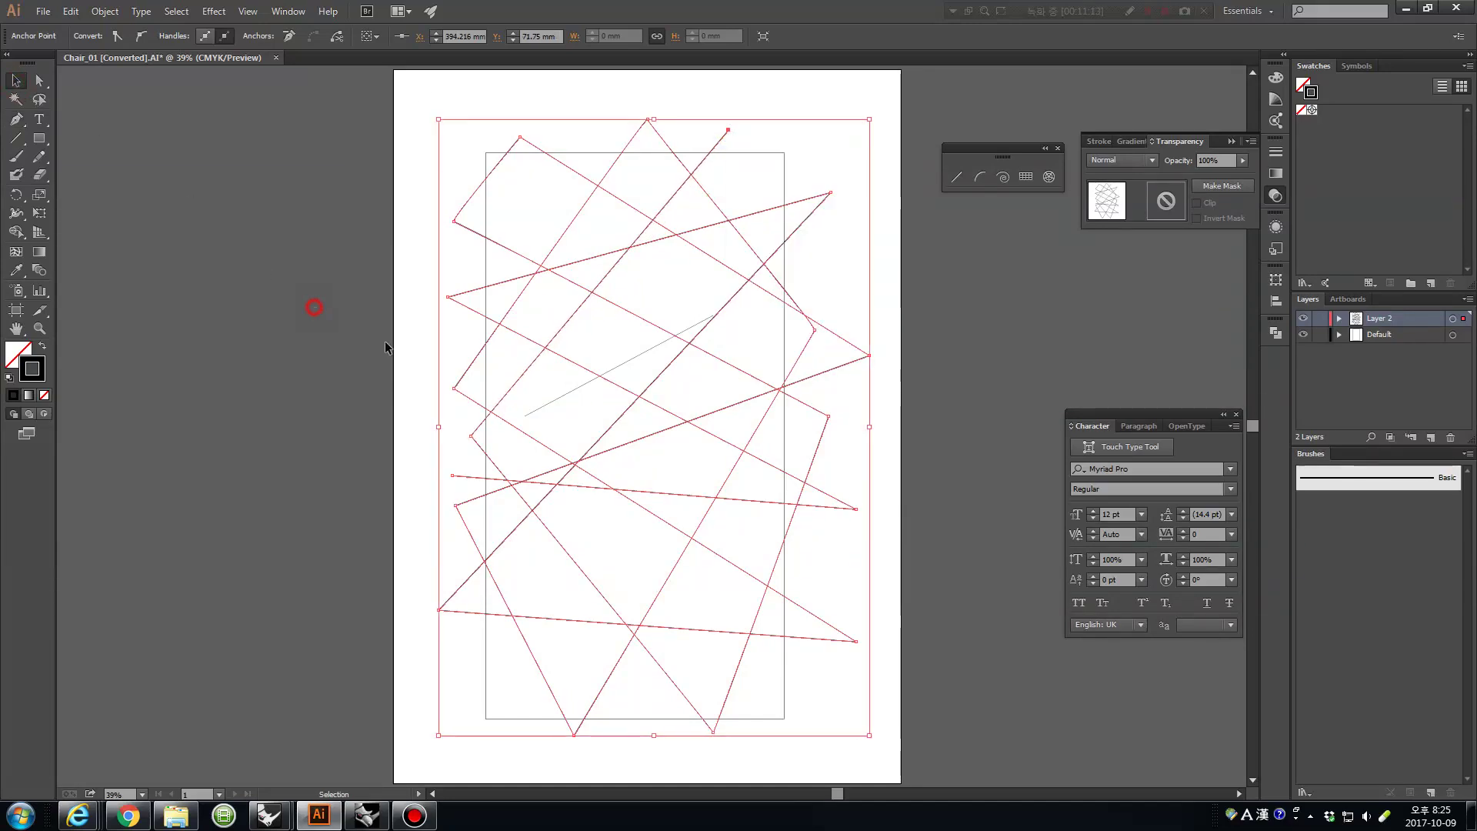
pyautogui.click(565, 394)
pyautogui.press('Delete')
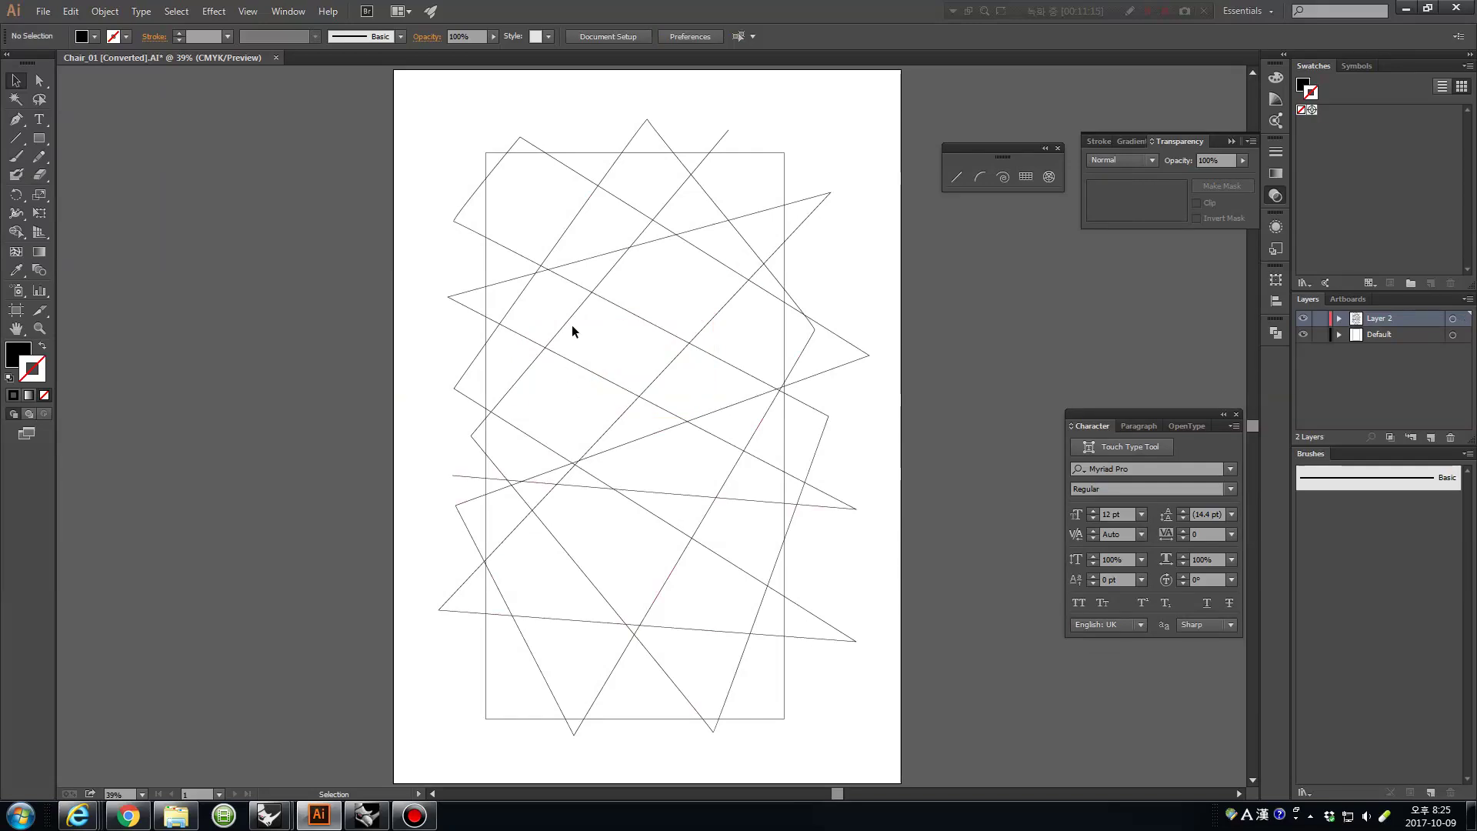
# Thicken the zigzag path's black stroke in stages through 4, 16 and 18 pt up to 40 pt.
pyautogui.click(573, 323)
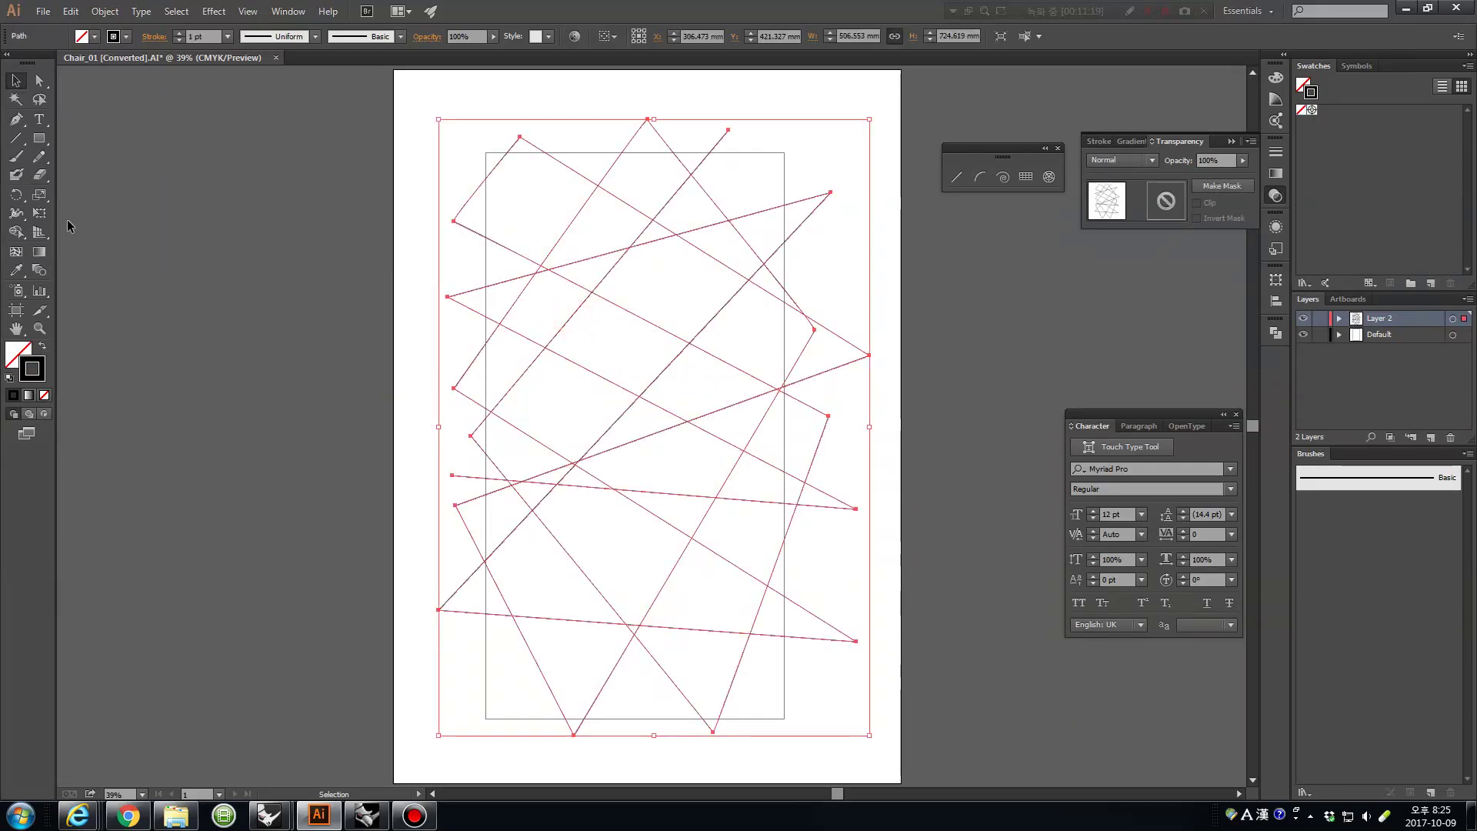
pyautogui.click(227, 36)
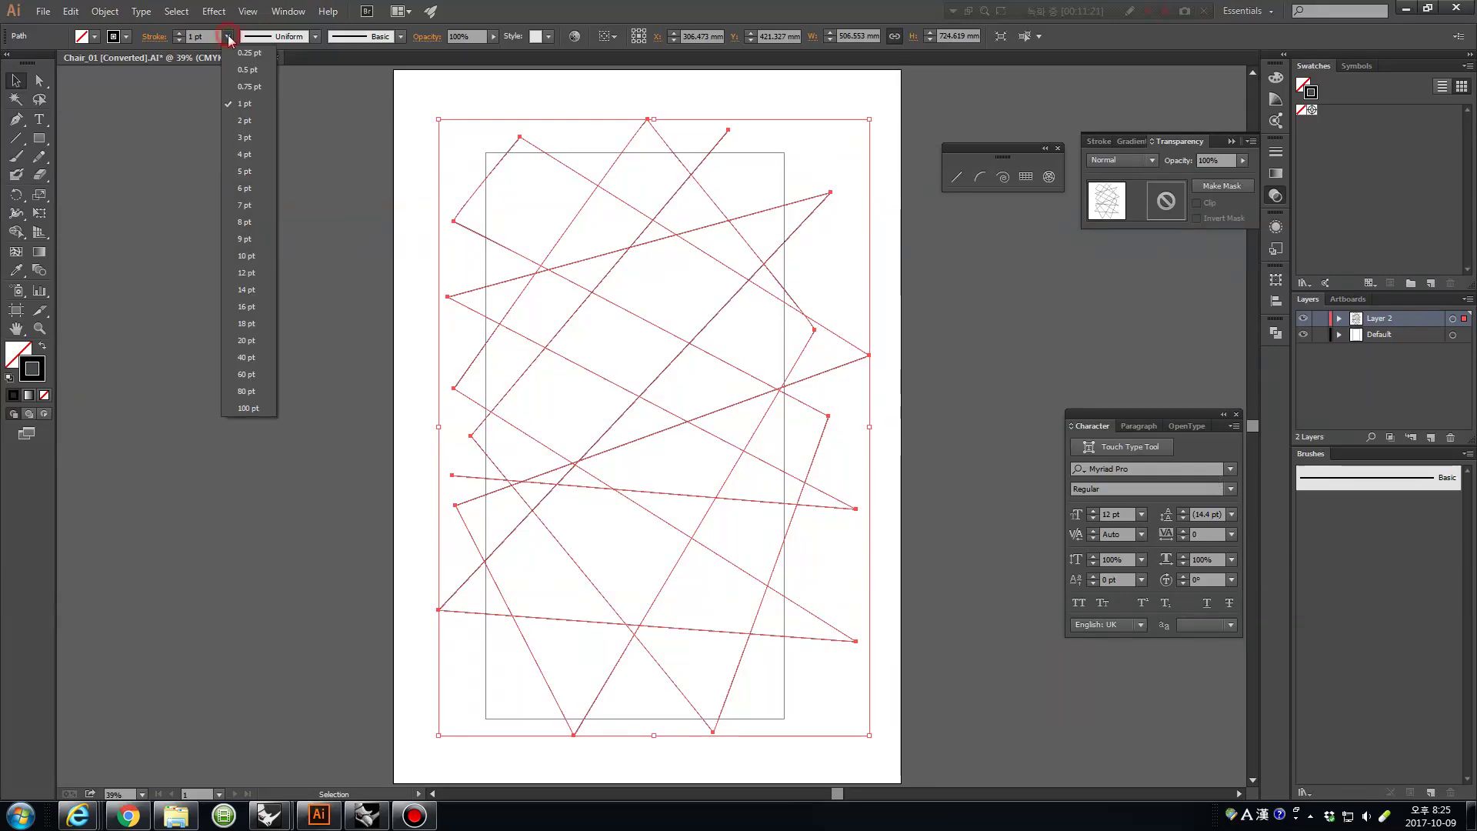
pyautogui.click(244, 154)
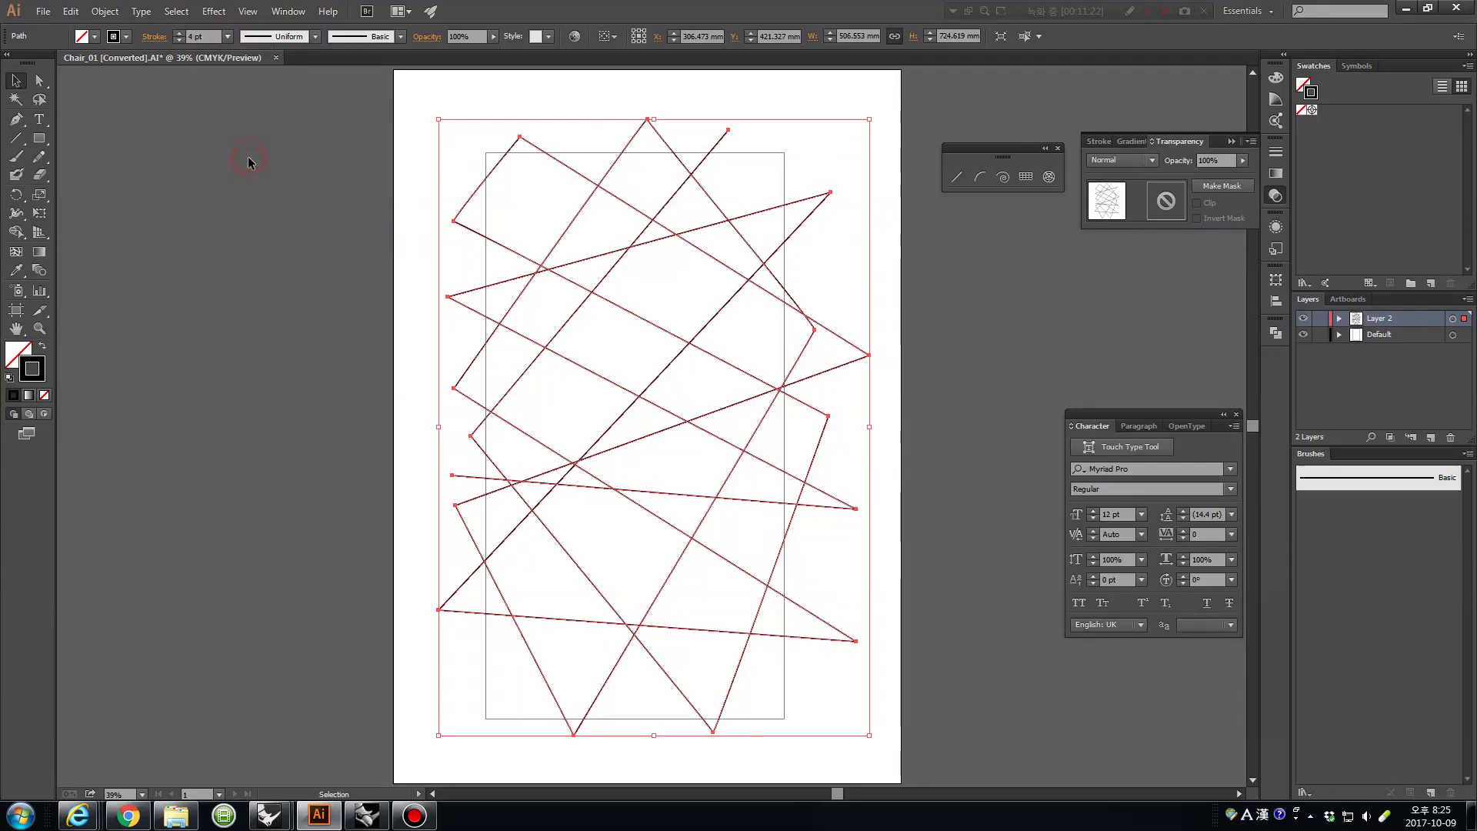
pyautogui.click(227, 37)
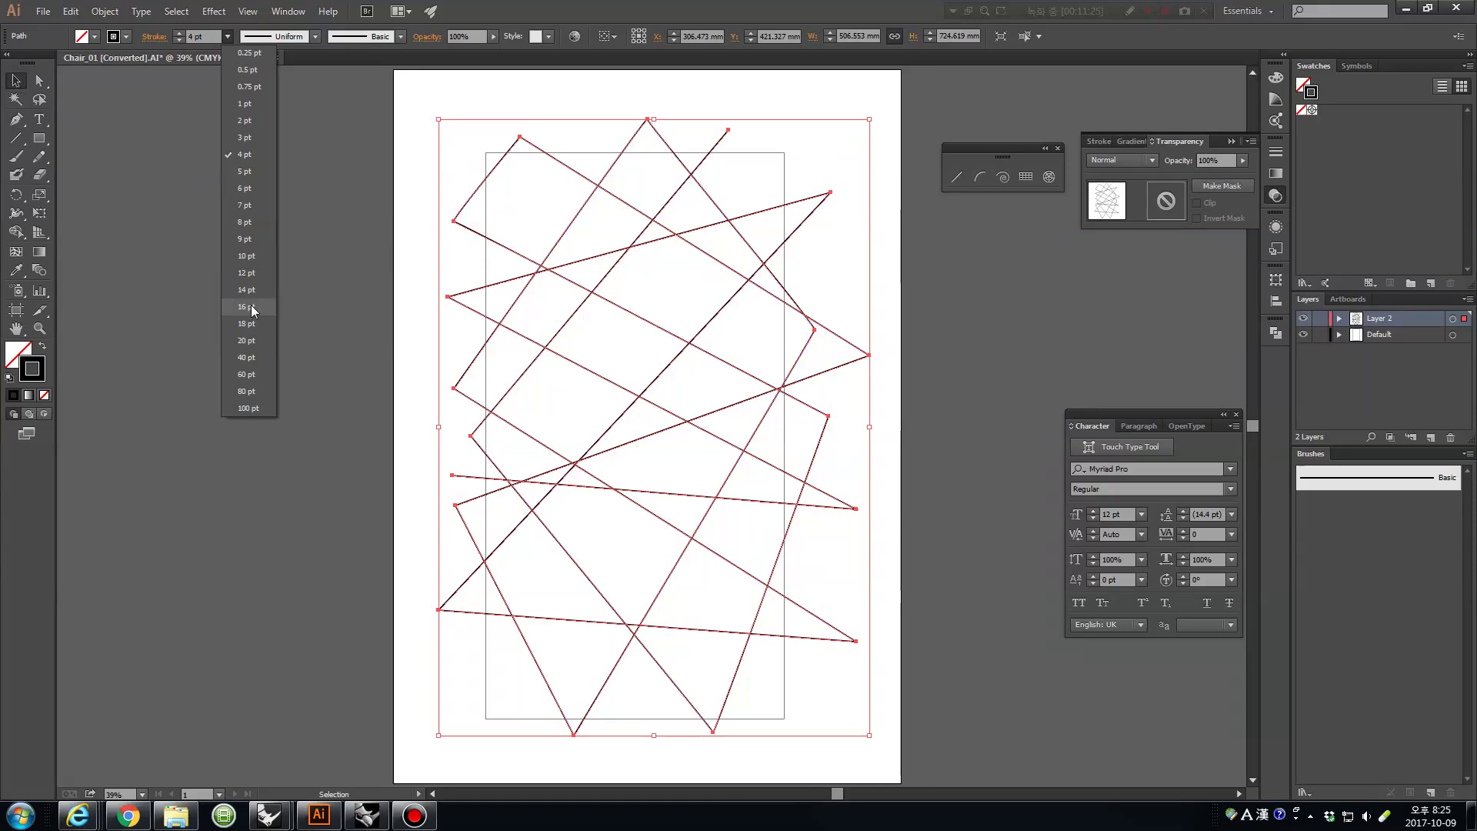
pyautogui.click(246, 307)
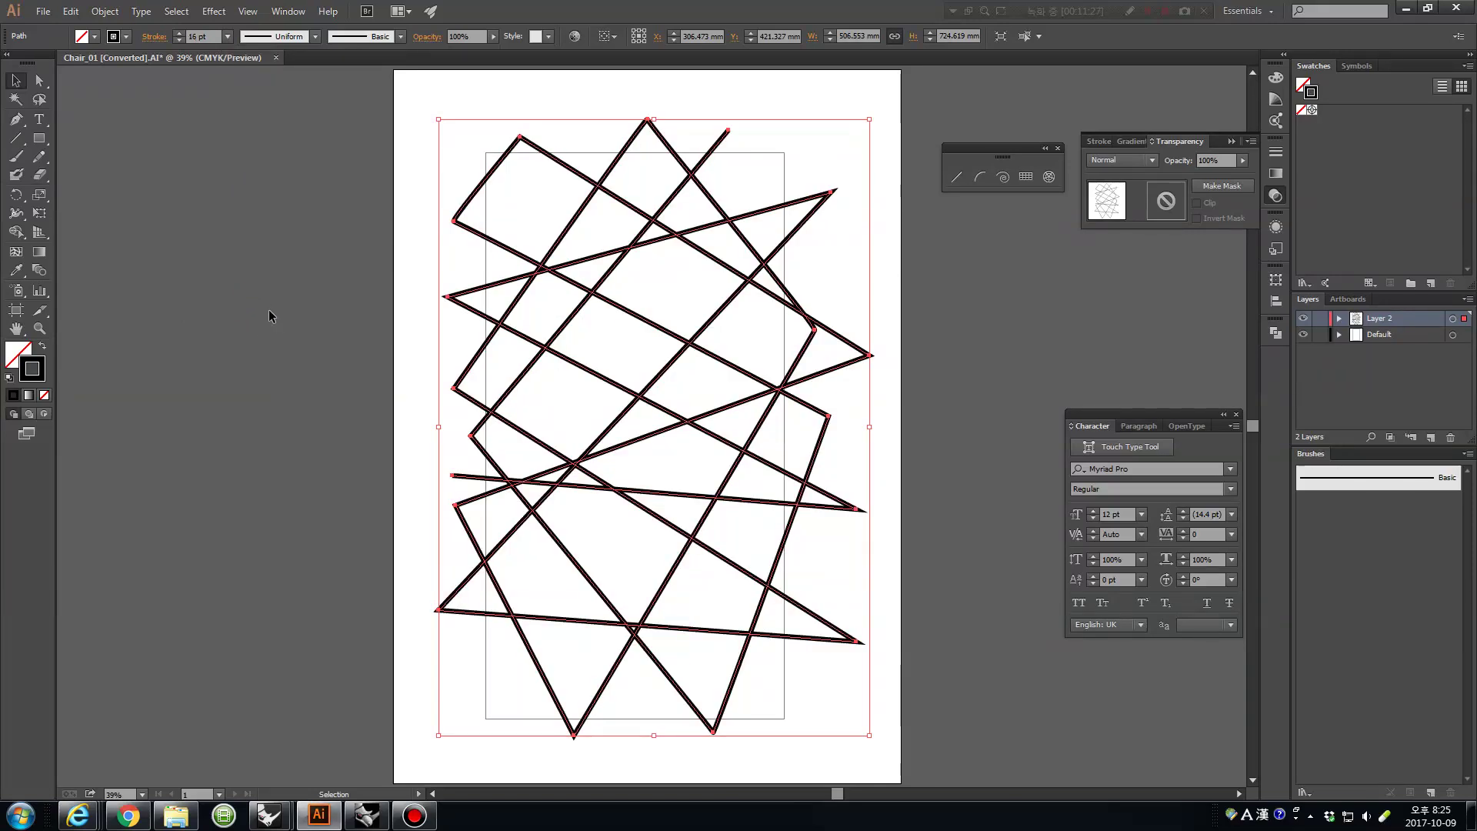
pyautogui.click(228, 36)
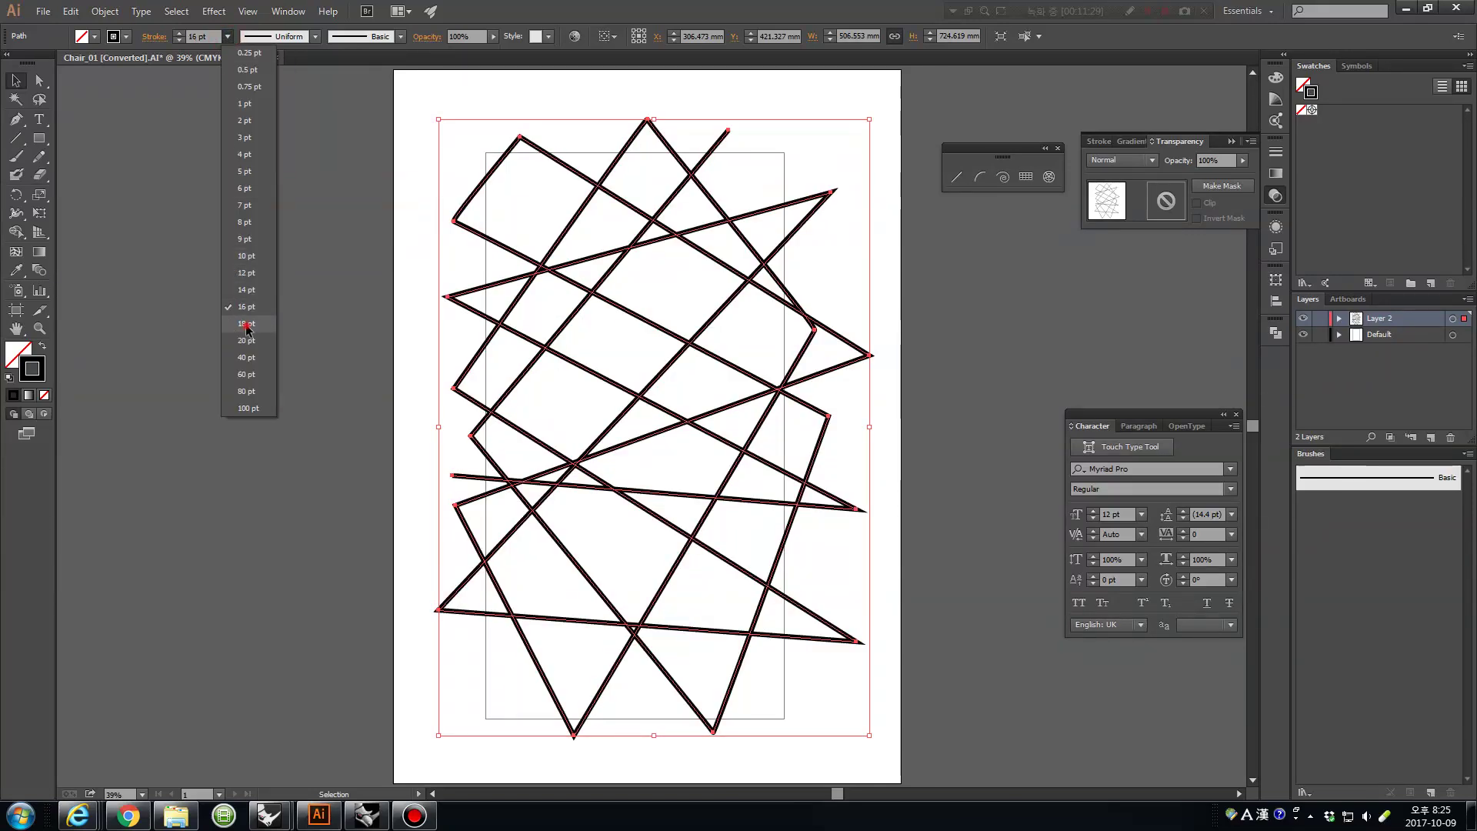
pyautogui.click(247, 324)
pyautogui.click(228, 36)
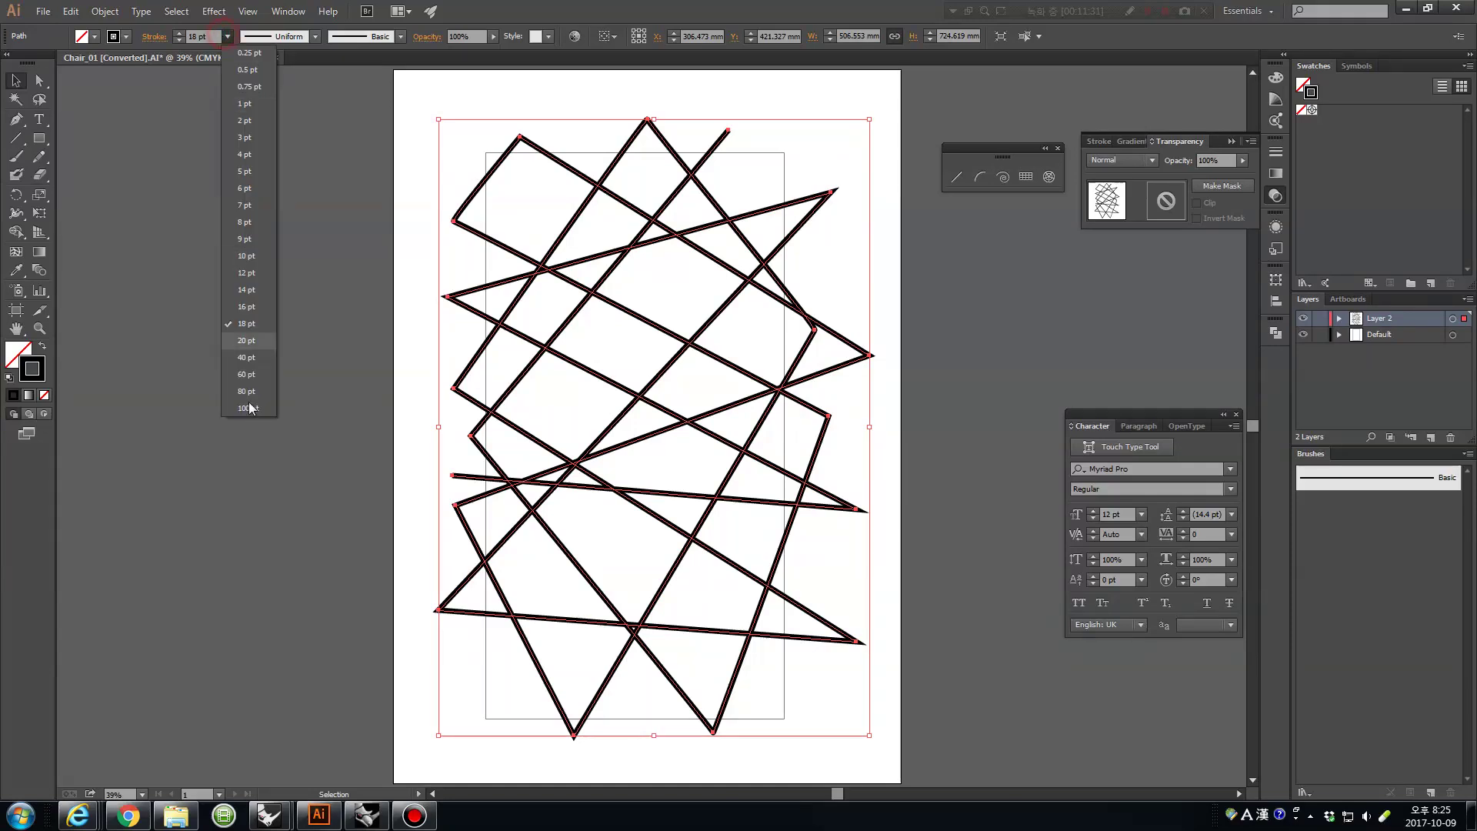
pyautogui.click(246, 358)
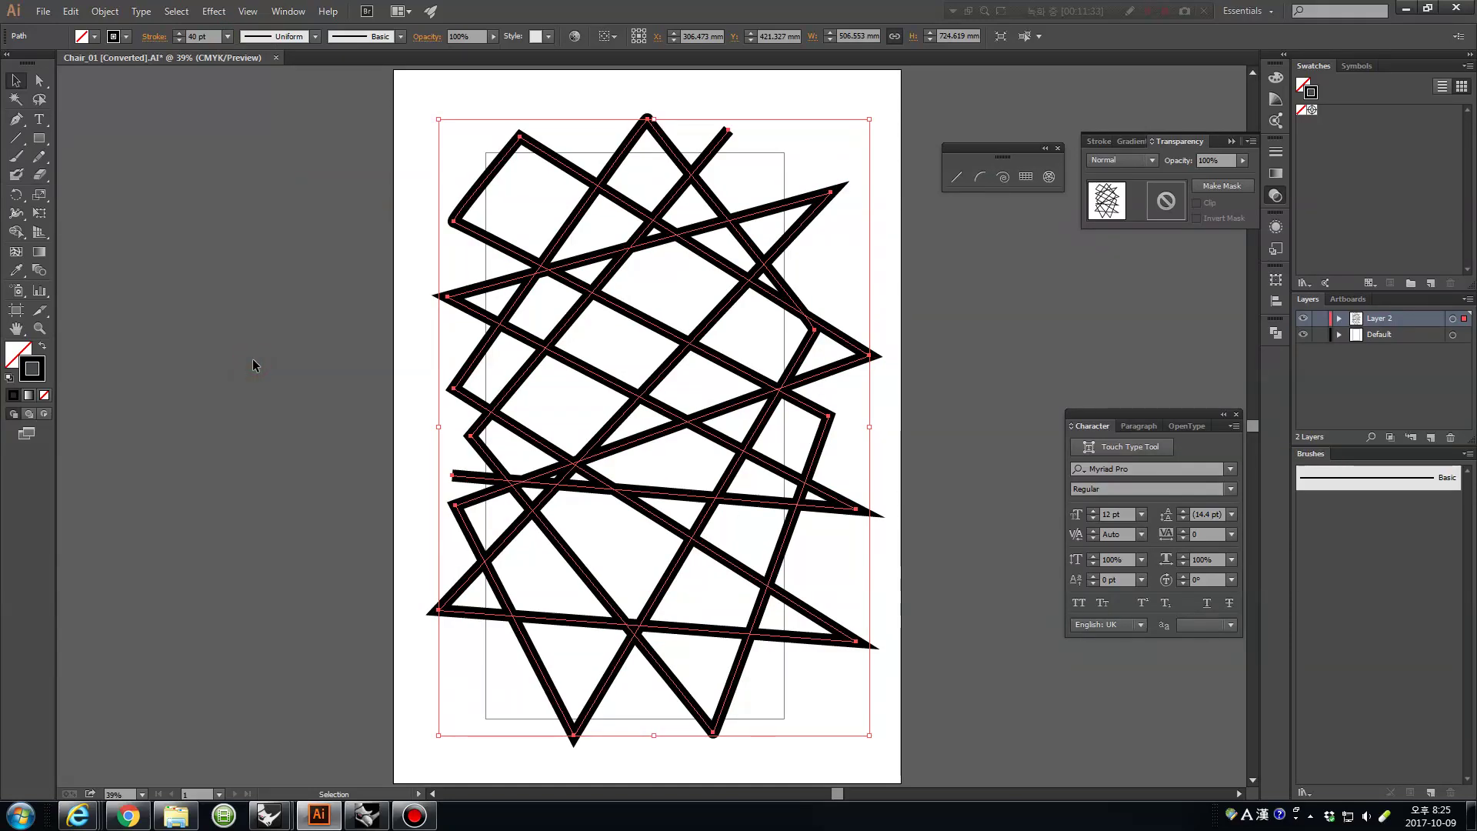
pyautogui.click(231, 461)
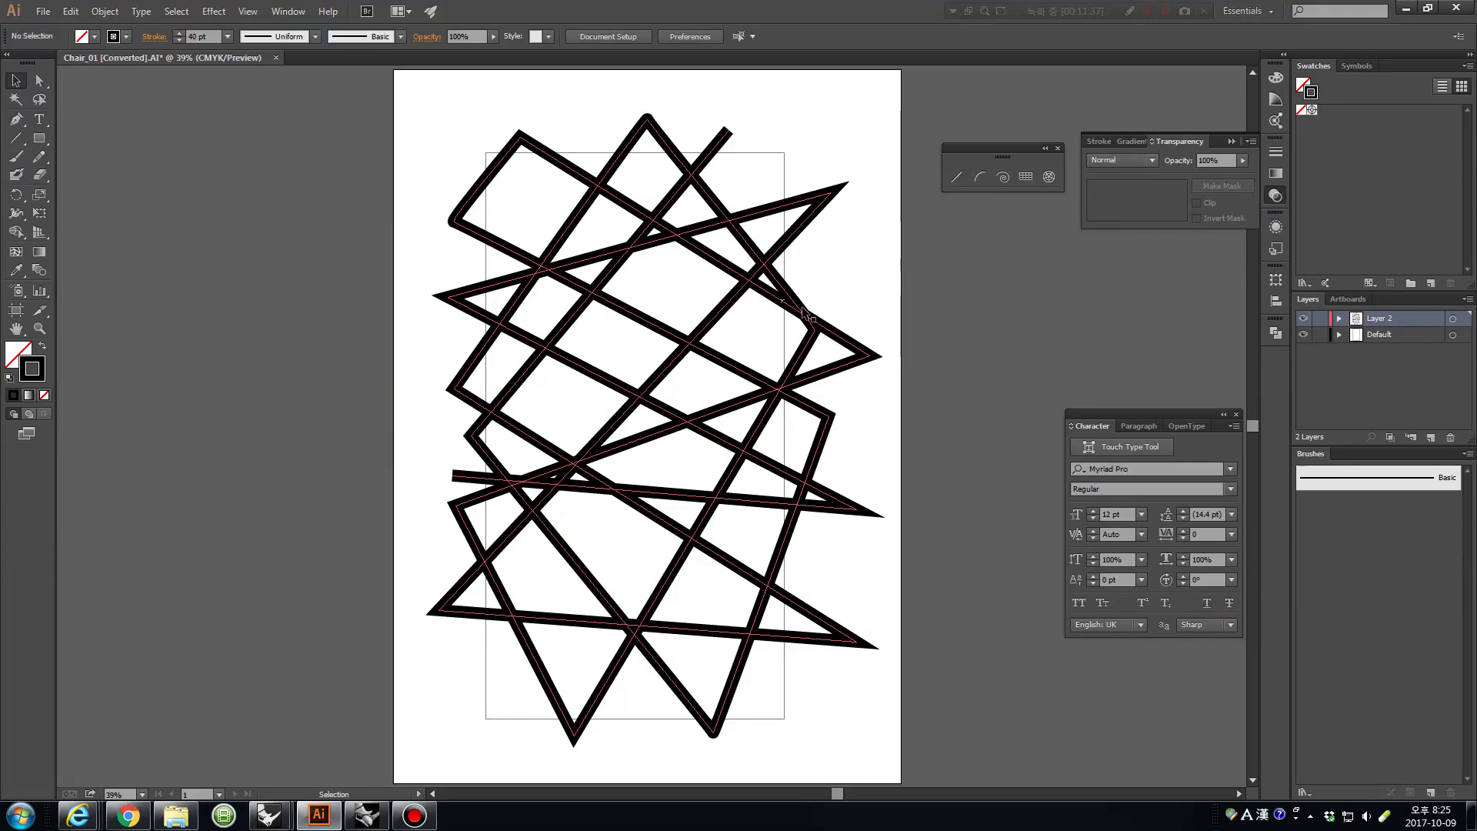
pyautogui.click(623, 256)
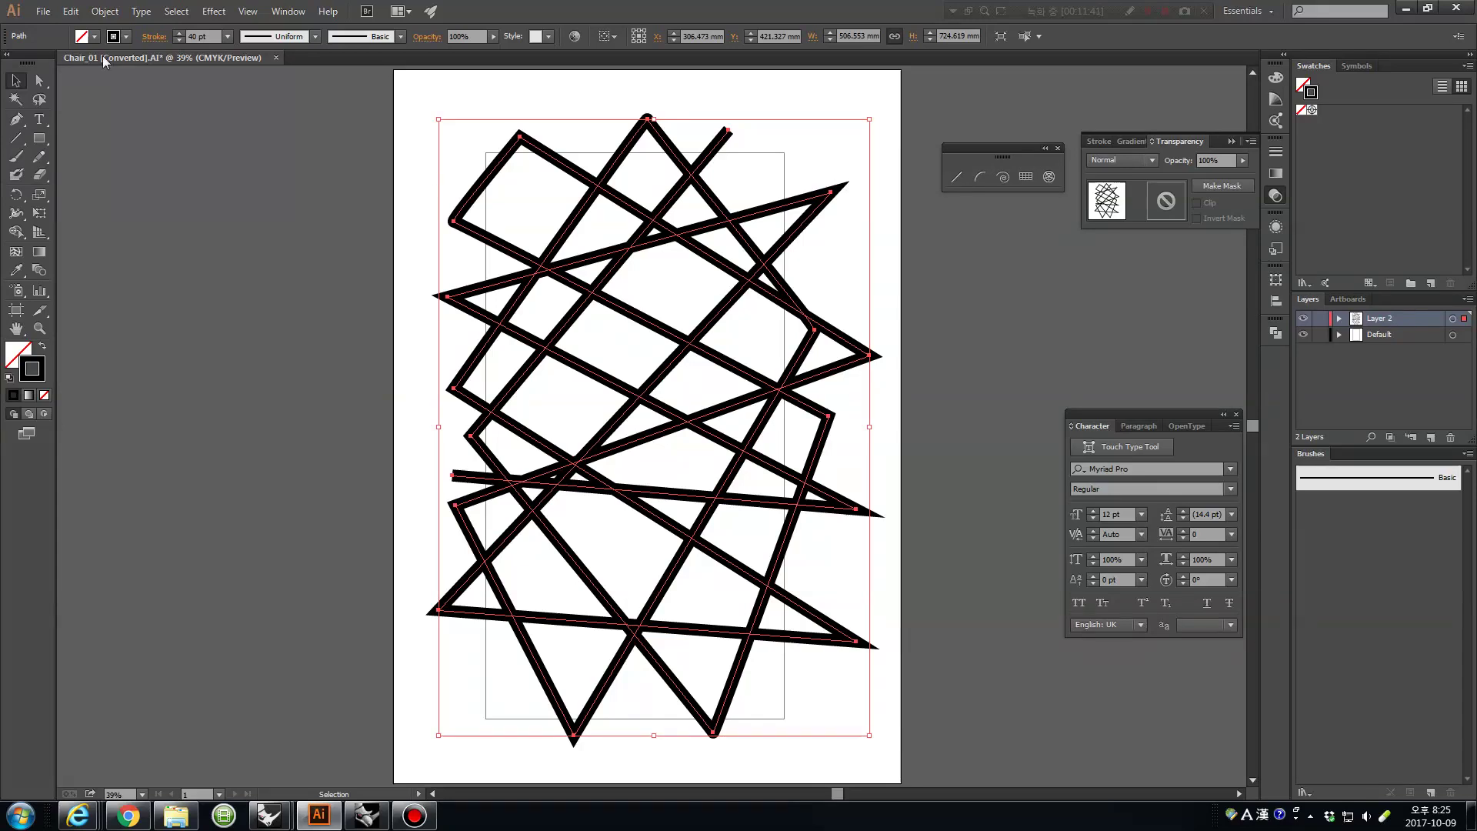
pyautogui.click(103, 12)
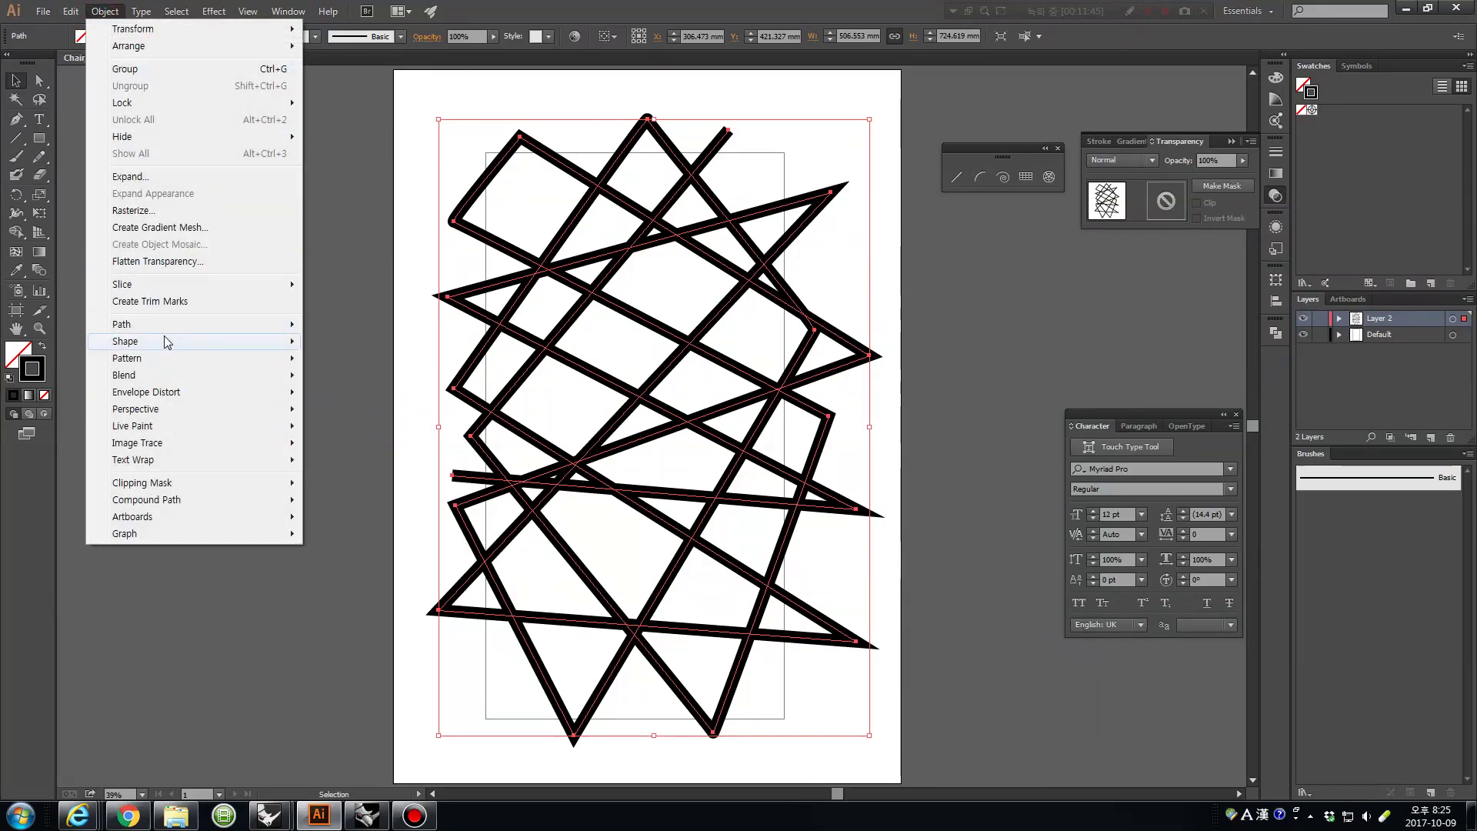
pyautogui.moveTo(166, 357)
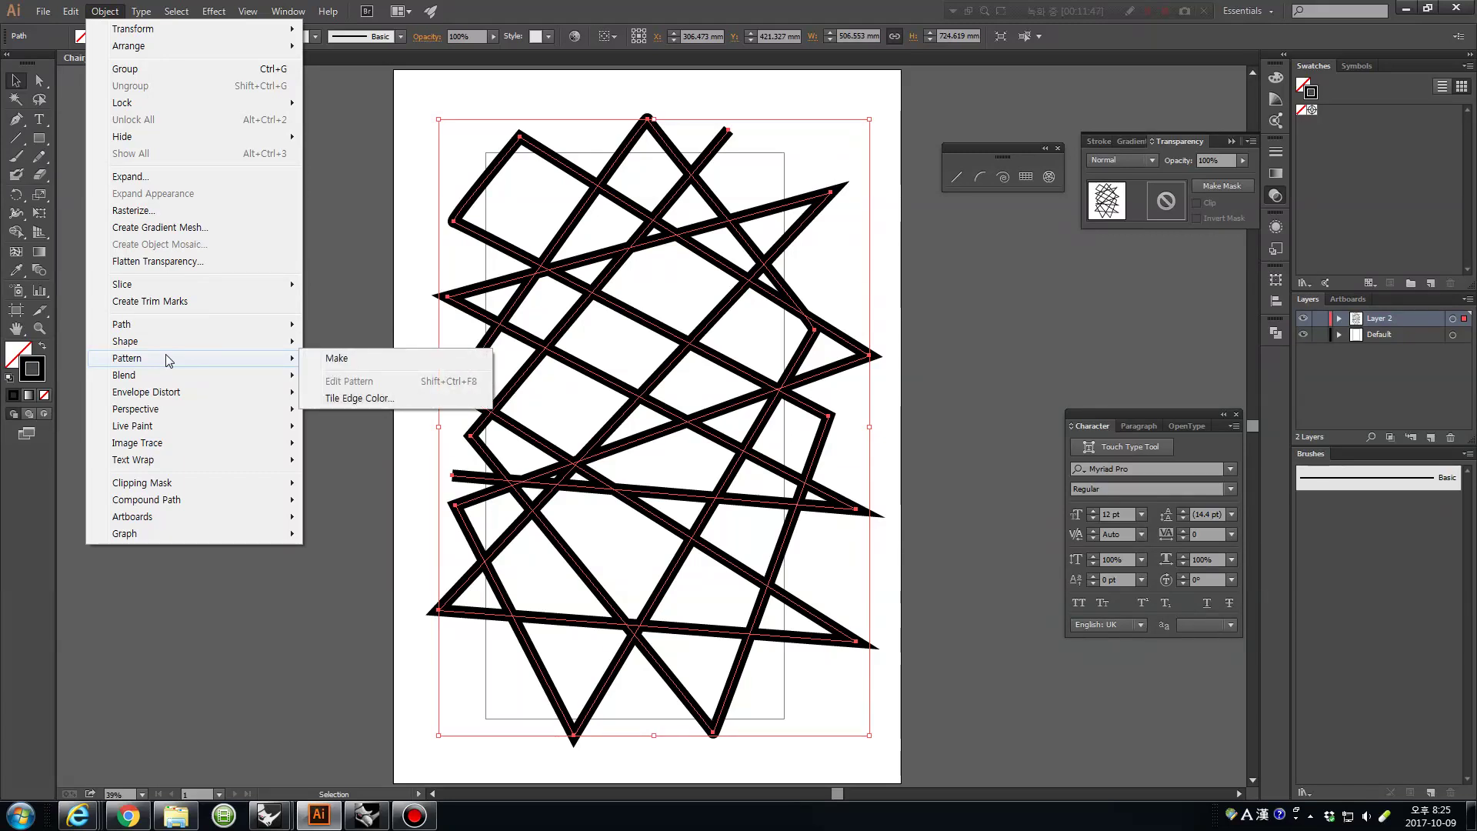
pyautogui.moveTo(179, 326)
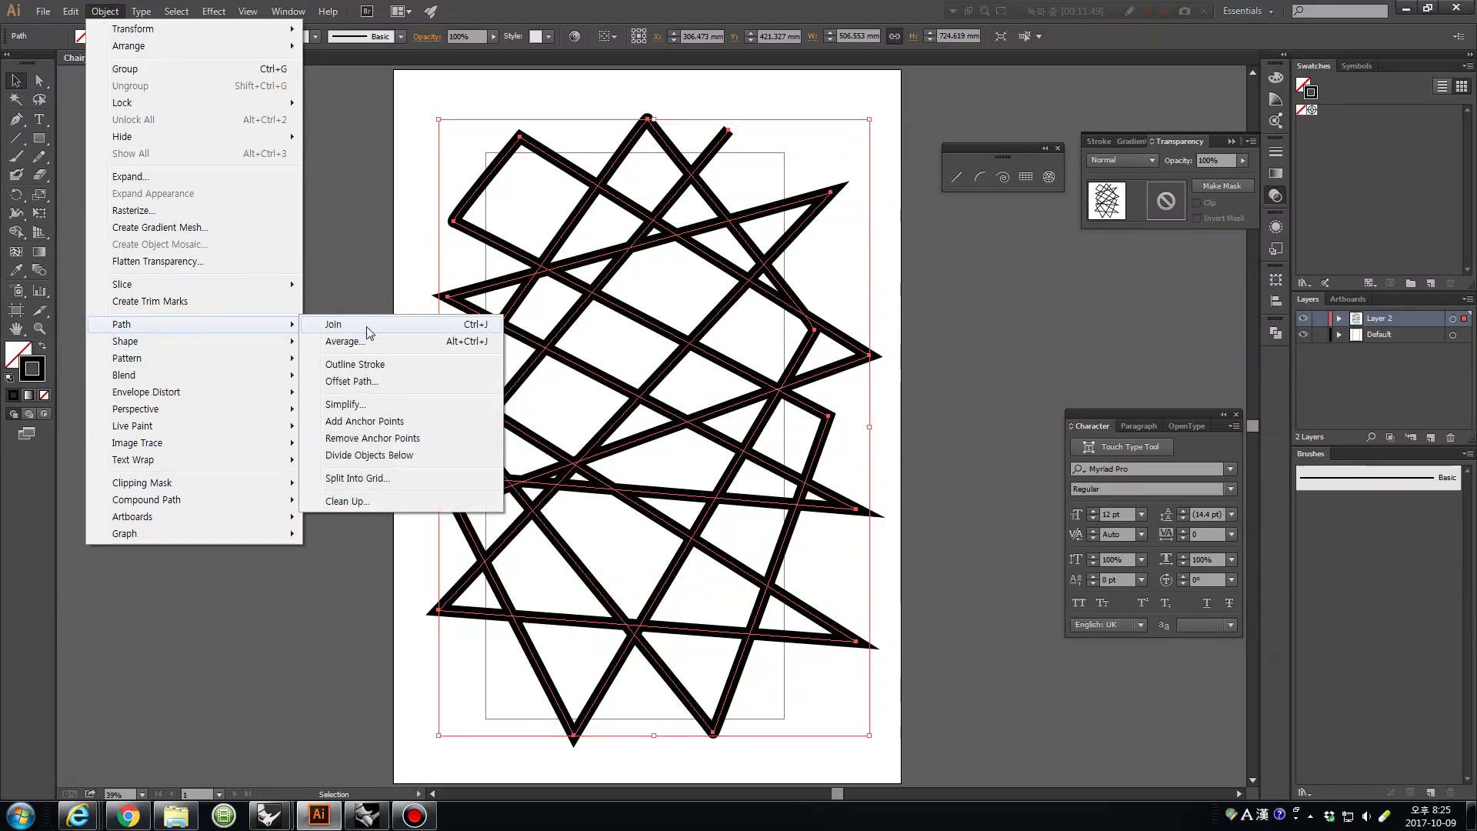
pyautogui.click(393, 371)
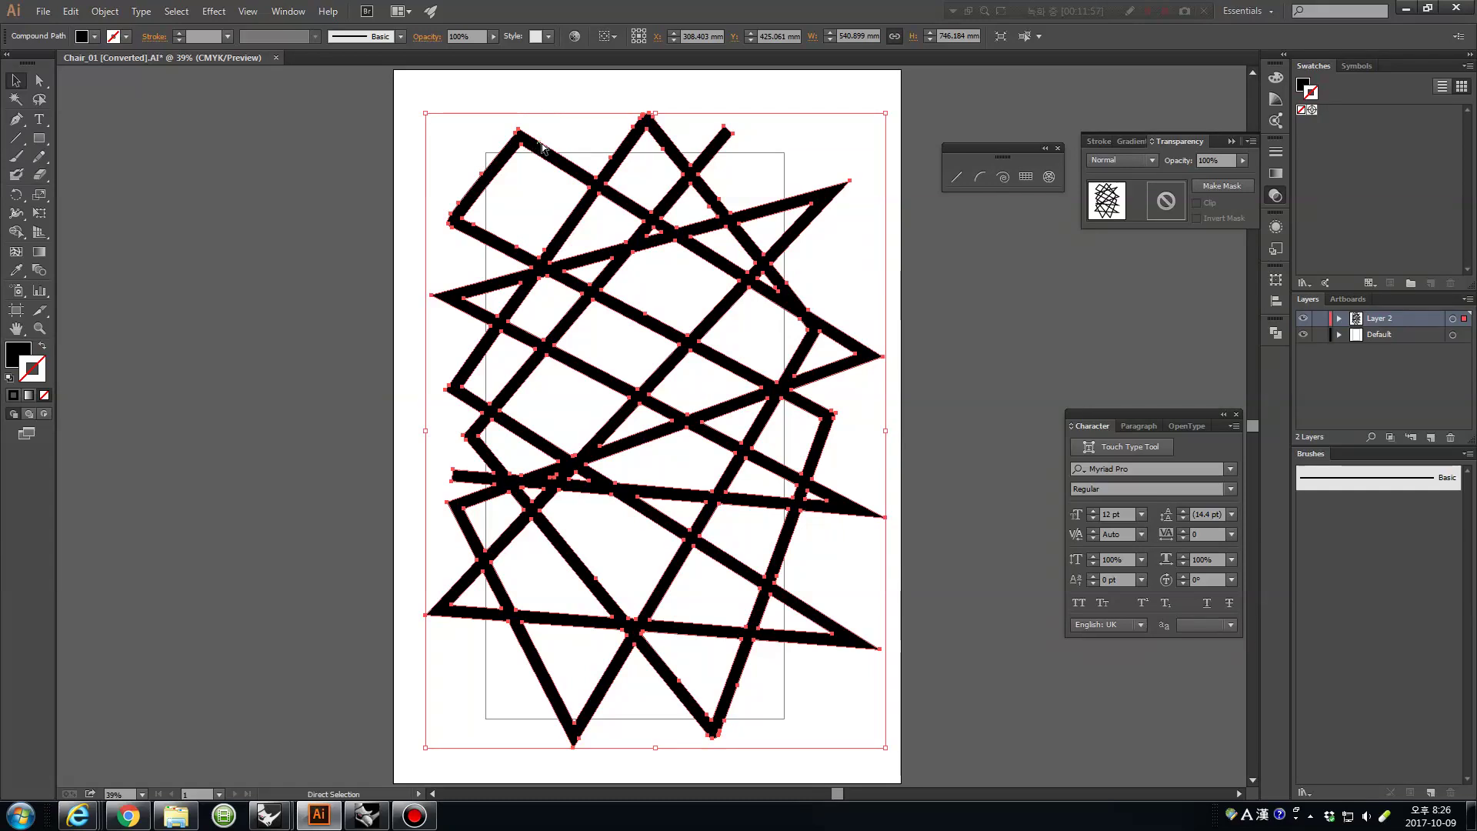
pyautogui.hotkey('ctrl', 'z')
# Convert the zigzag path's thick stroke into a filled outline shape with Outline Stroke.
pyautogui.click(106, 11)
pyautogui.click(140, 326)
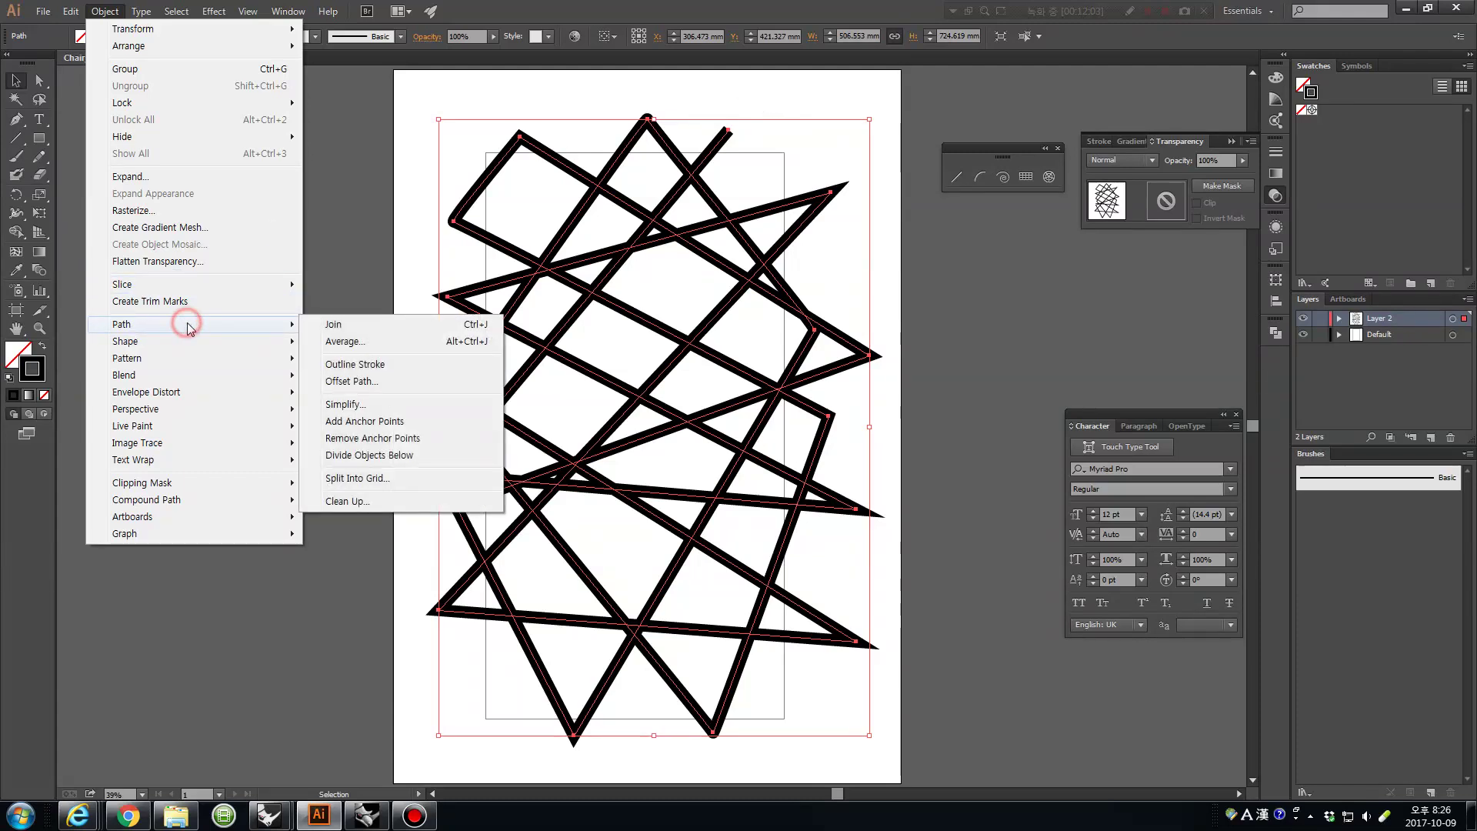
pyautogui.click(351, 365)
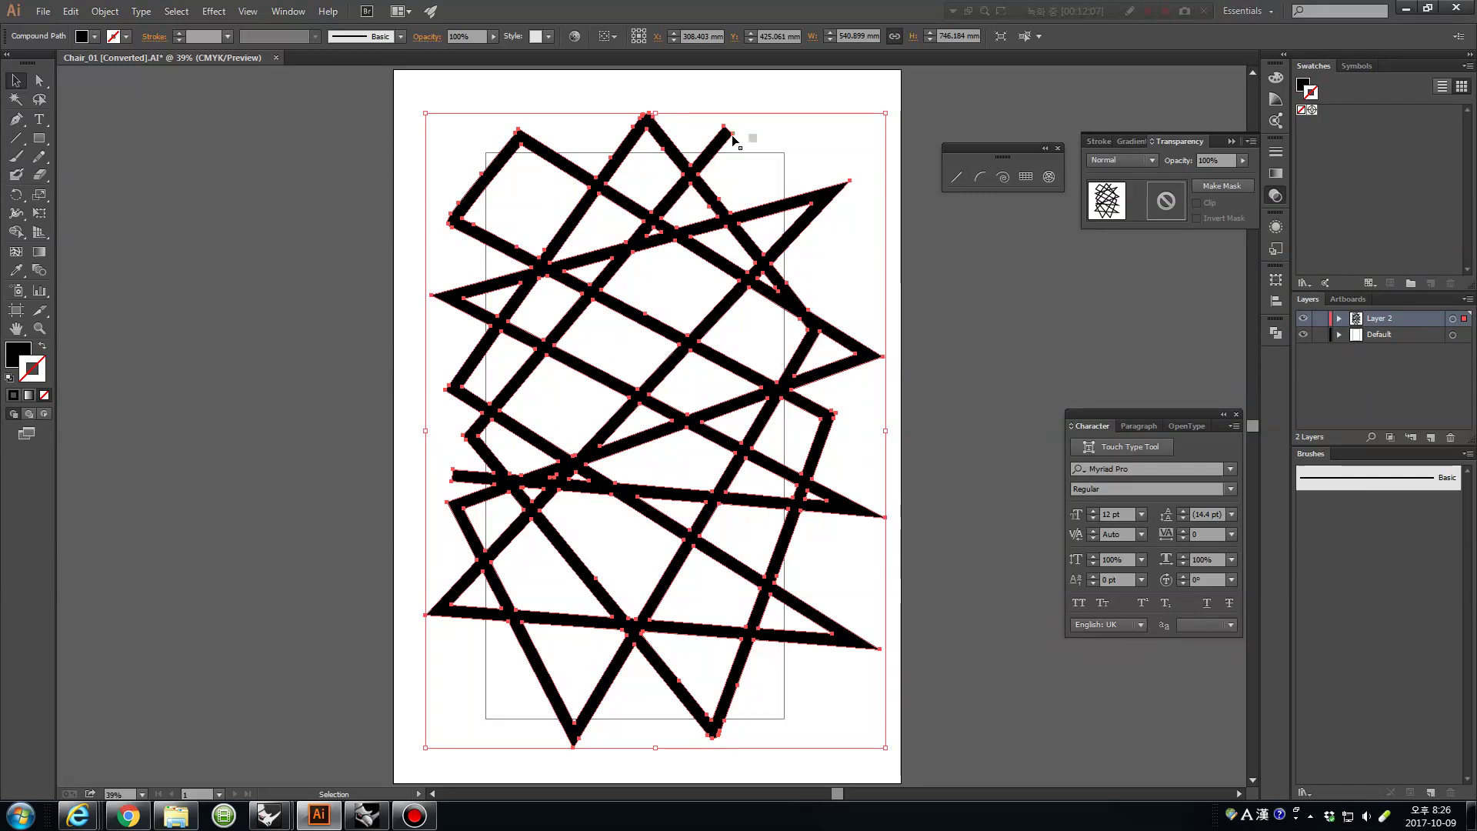
pyautogui.click(22, 352)
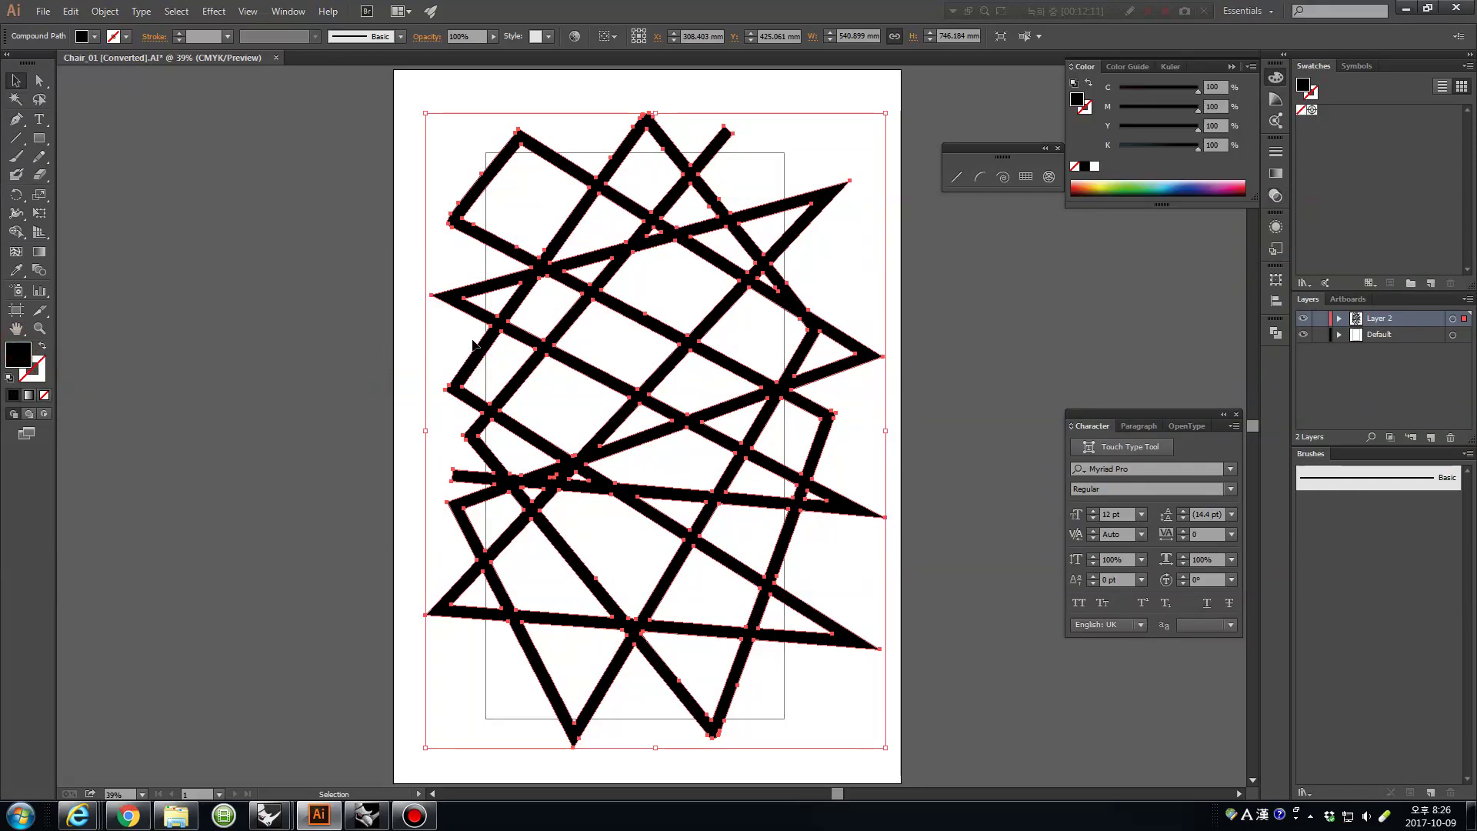
pyautogui.click(310, 364)
# Select the outlined pattern together with the rectangle and save the document over the existing Chair_01.AI in Illustrator CC format.
pyautogui.click(525, 383)
pyautogui.keyDown('shift'); pyautogui.click(768, 153); pyautogui.keyUp('shift')
pyautogui.click(43, 10)
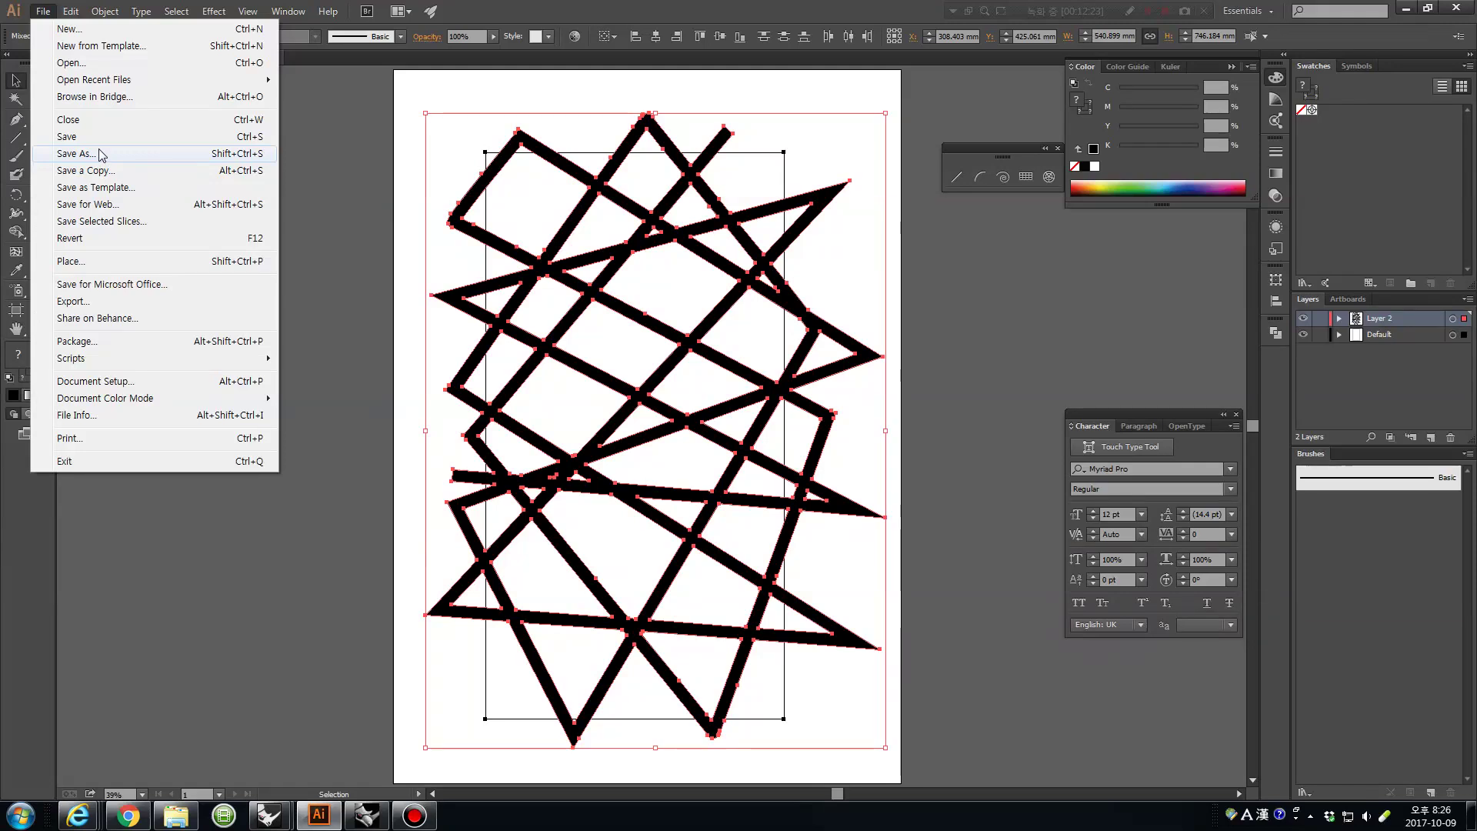
pyautogui.click(76, 153)
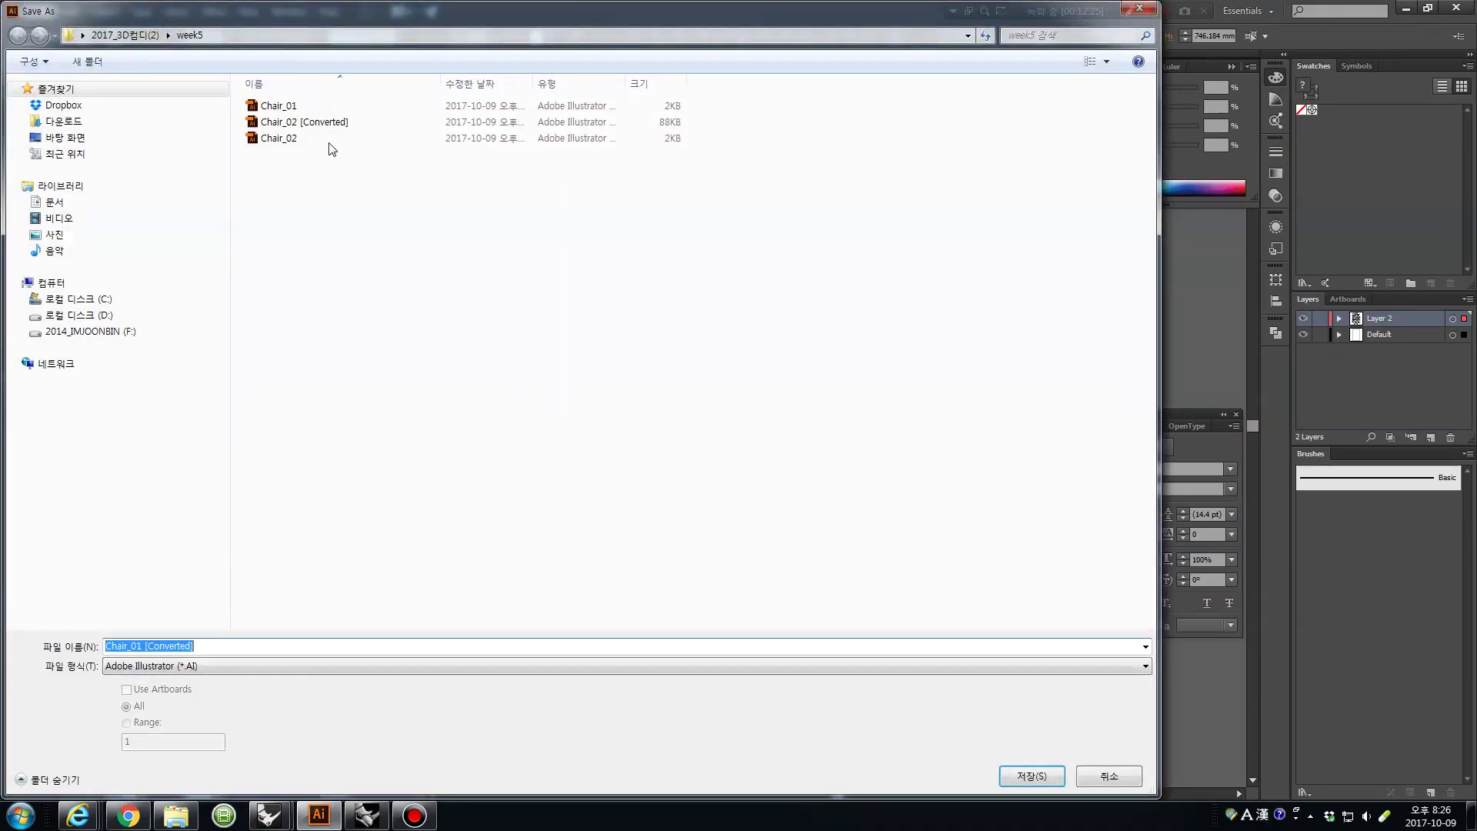
pyautogui.click(287, 110)
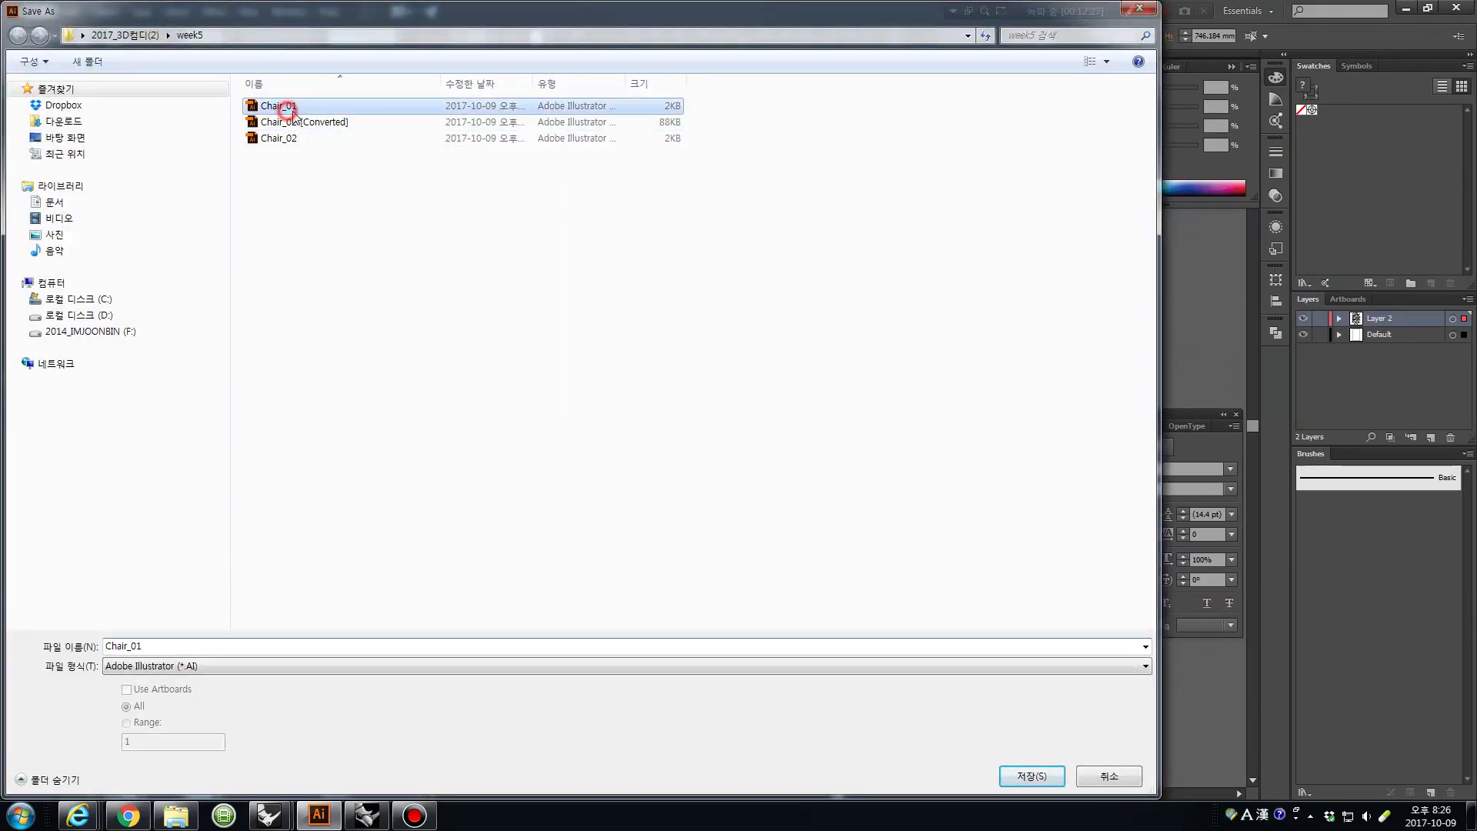
pyautogui.click(1031, 776)
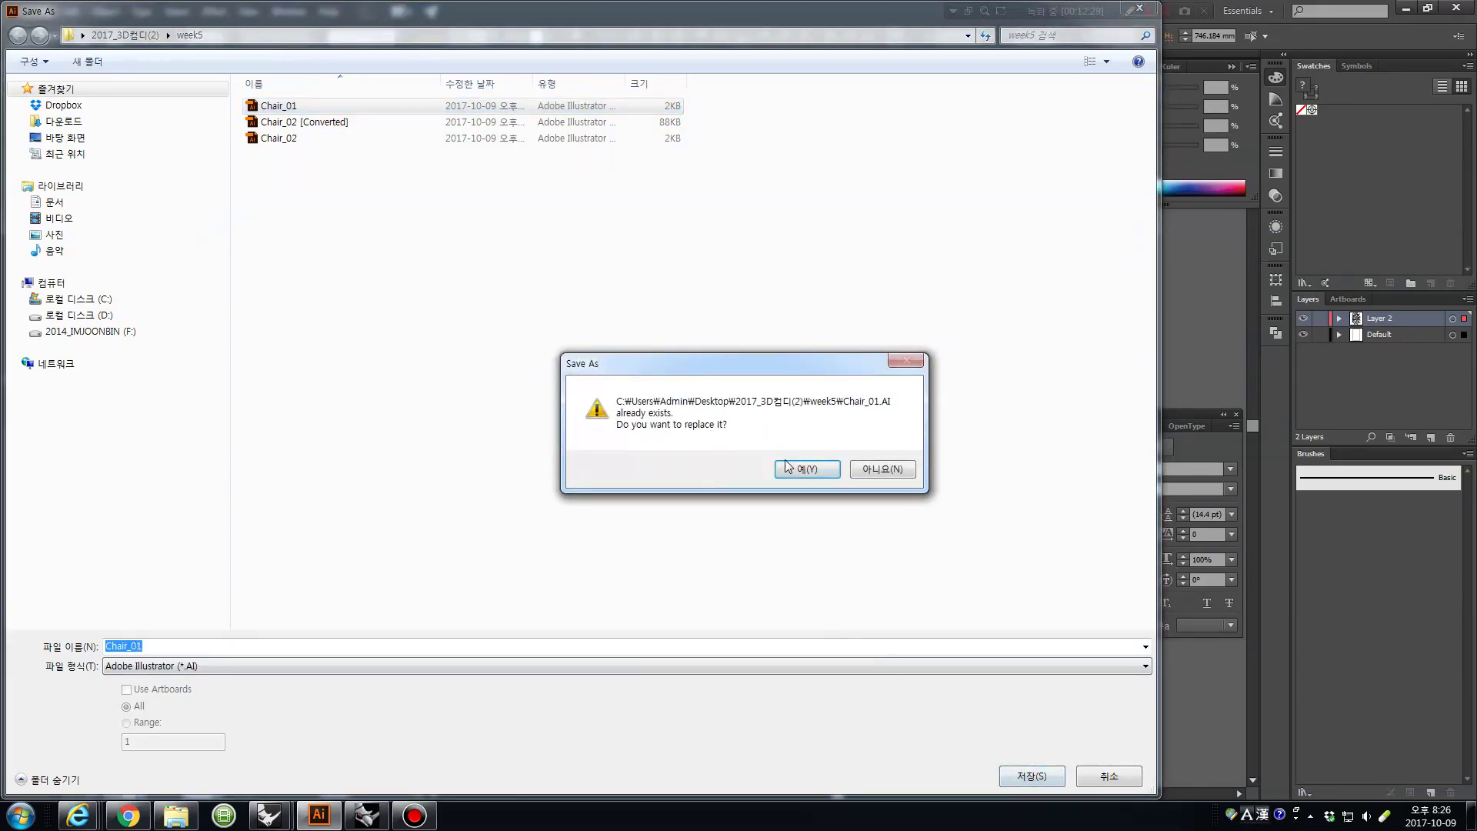
pyautogui.click(786, 467)
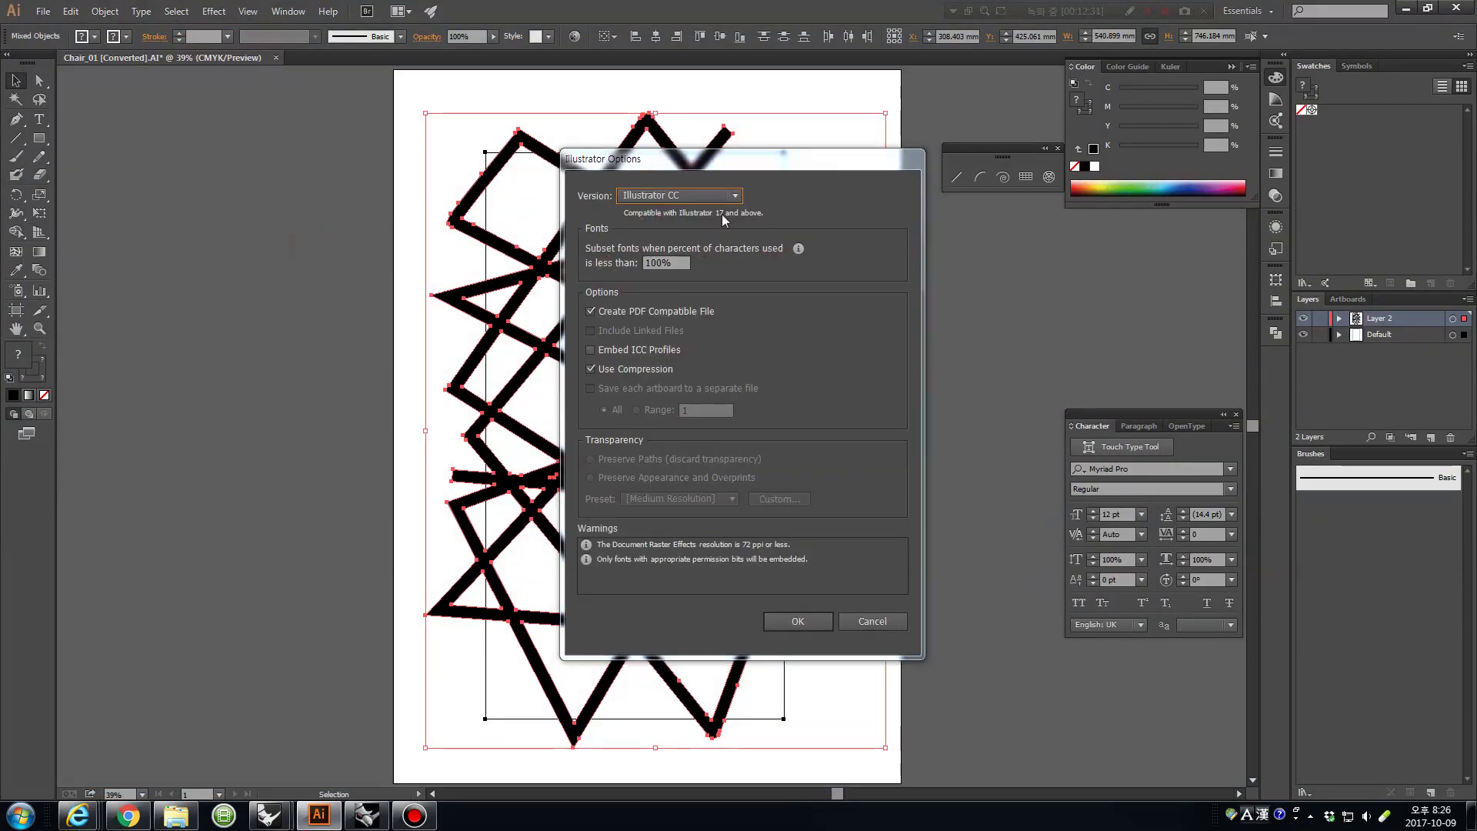
pyautogui.click(796, 621)
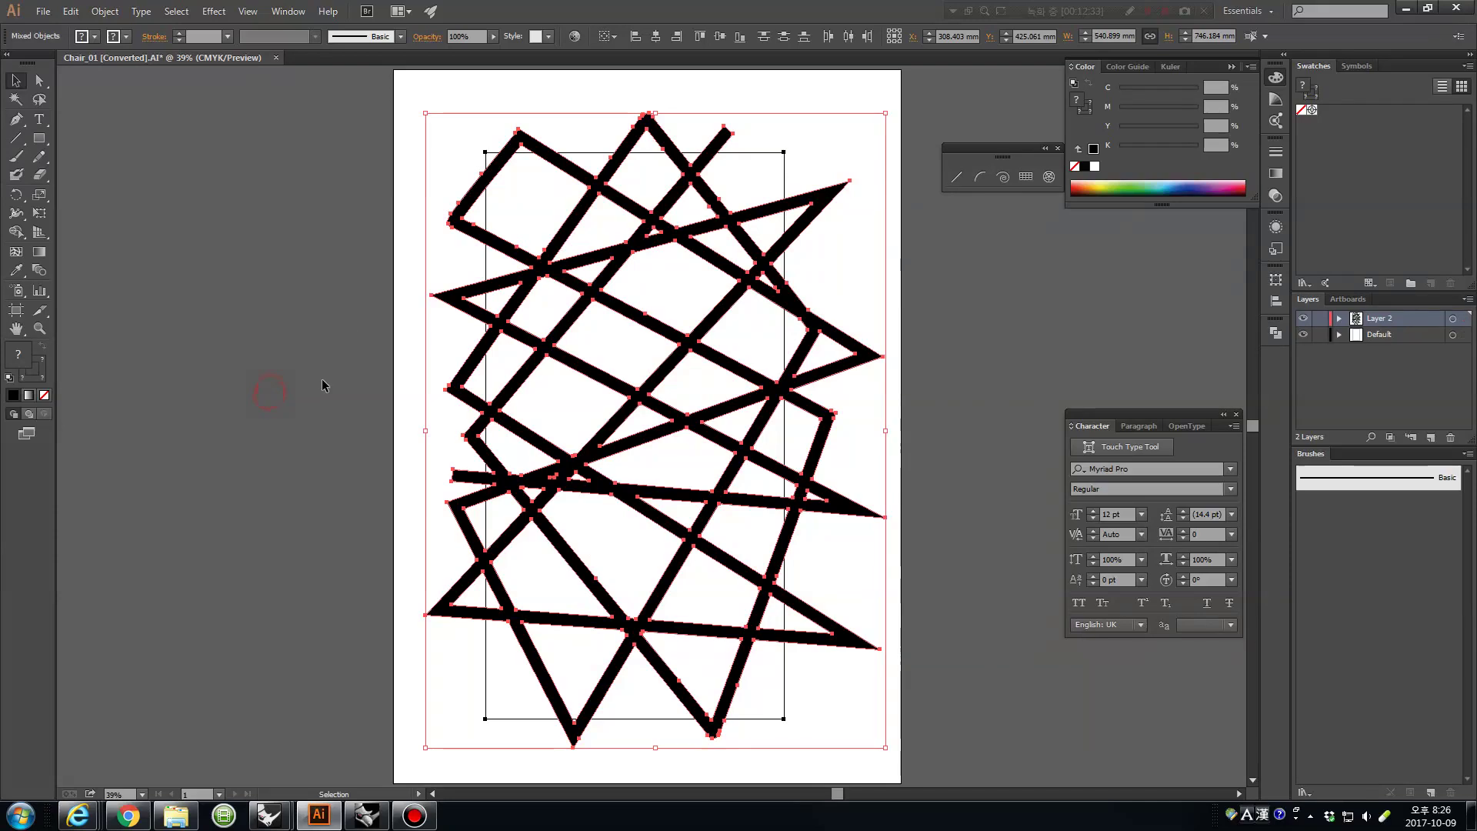
pyautogui.click(338, 334)
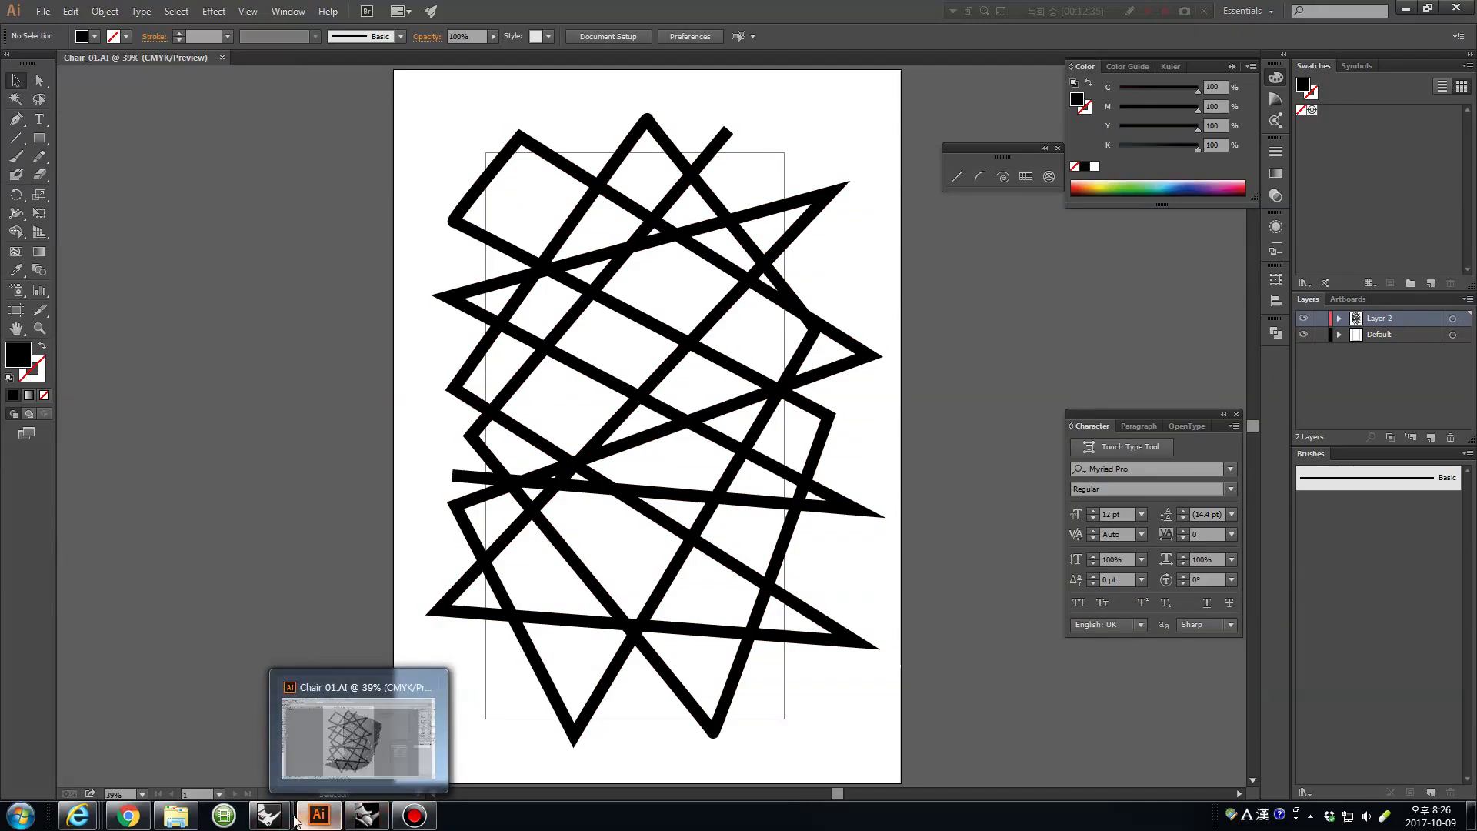
# Switch to Rhinoceros and import Chair_01.AI, preserving units with 1 mm equal to 1 Rhino unit.
pyautogui.moveTo(271, 815)
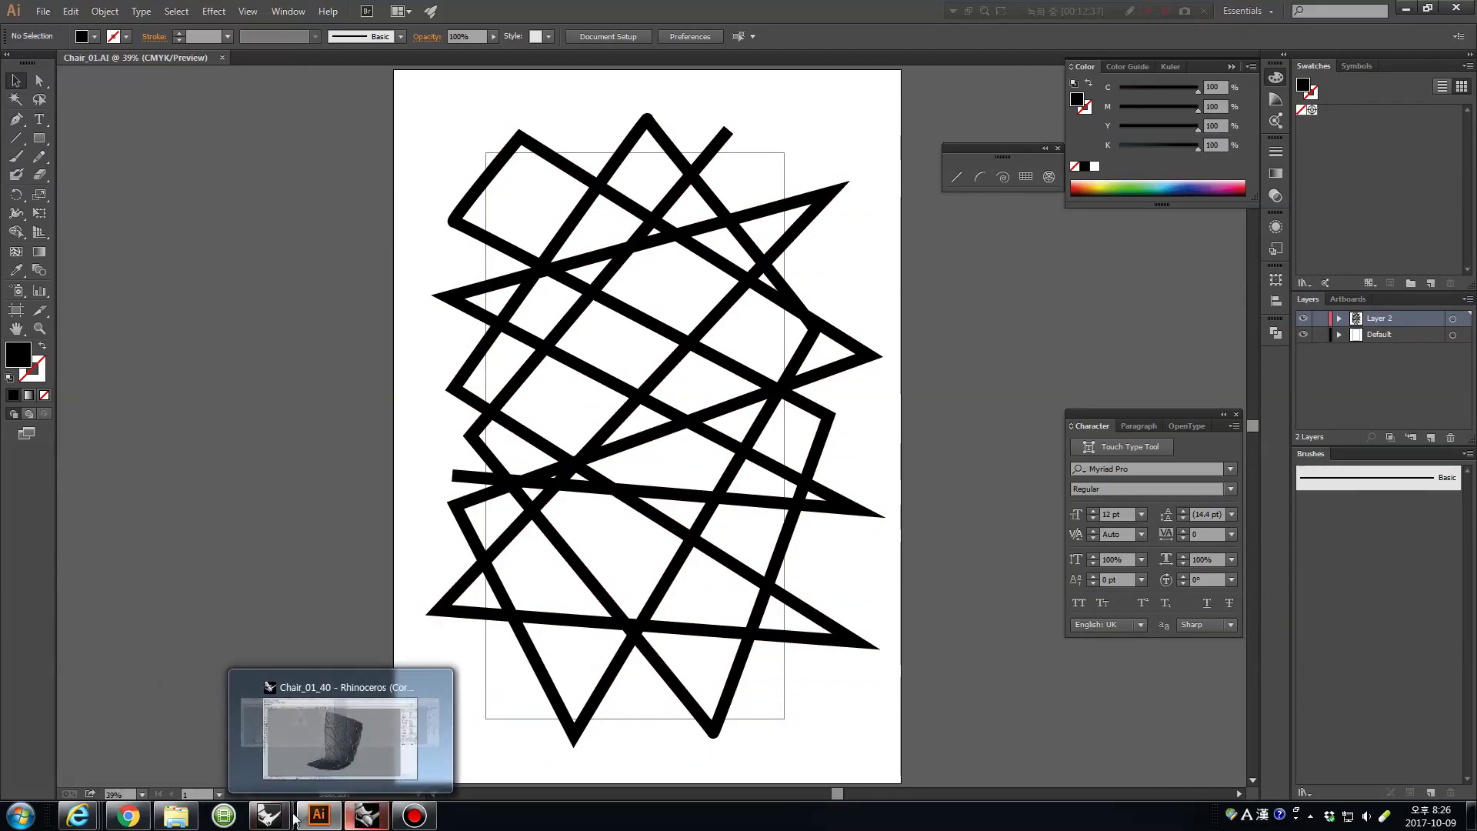
pyautogui.click(331, 750)
pyautogui.click(331, 751)
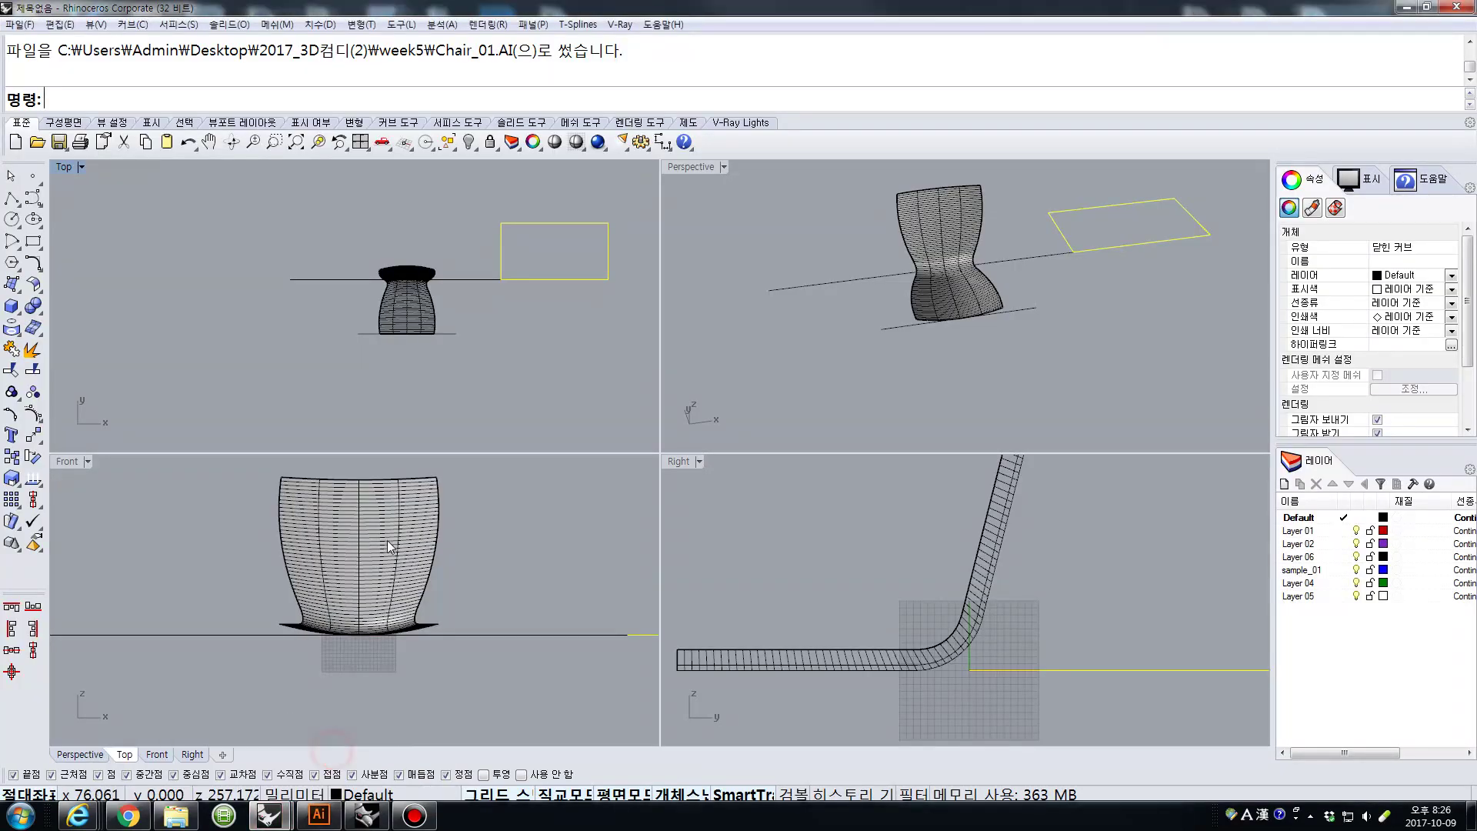
pyautogui.click(561, 373)
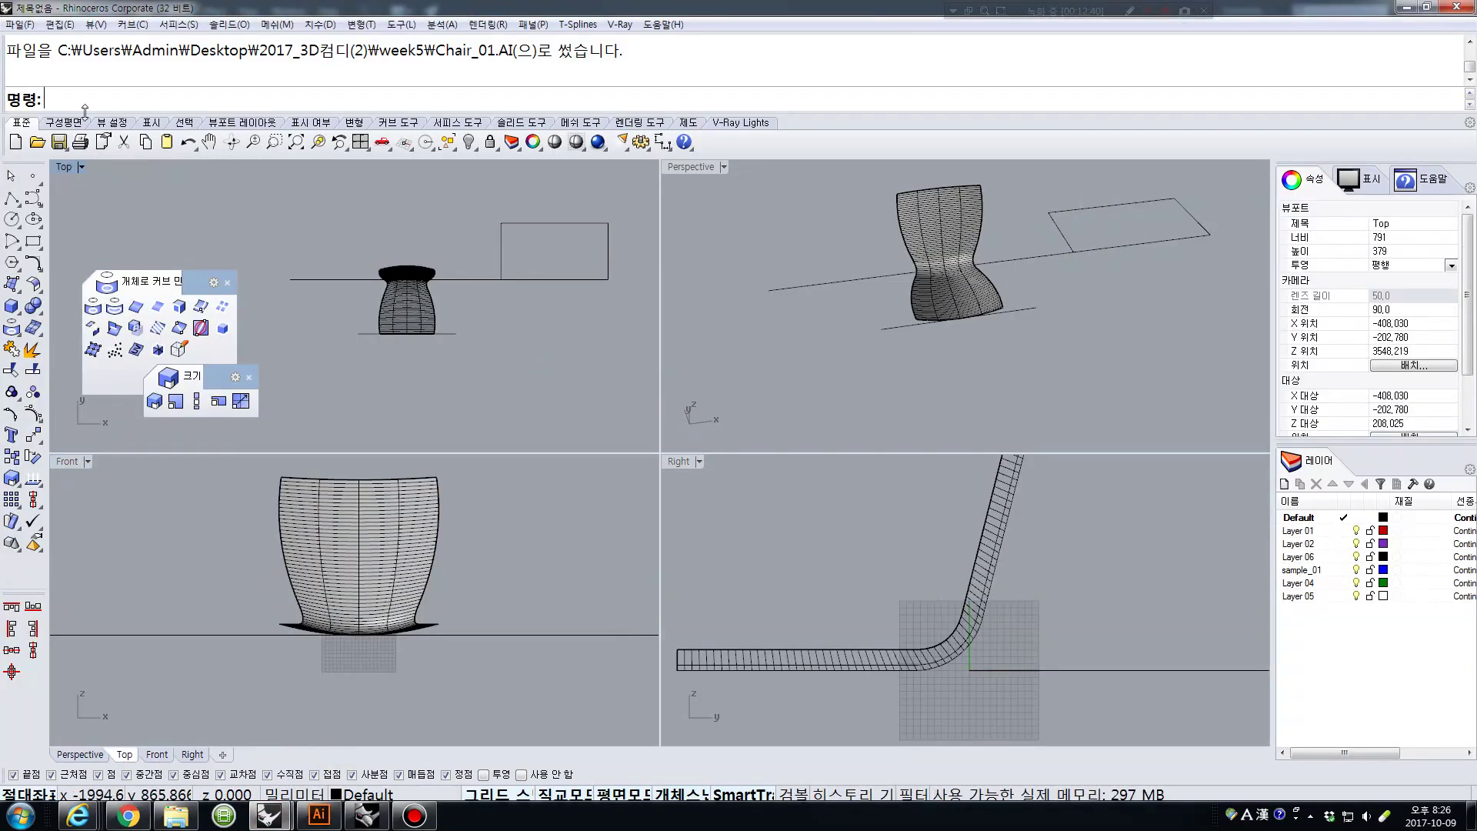
pyautogui.click(19, 24)
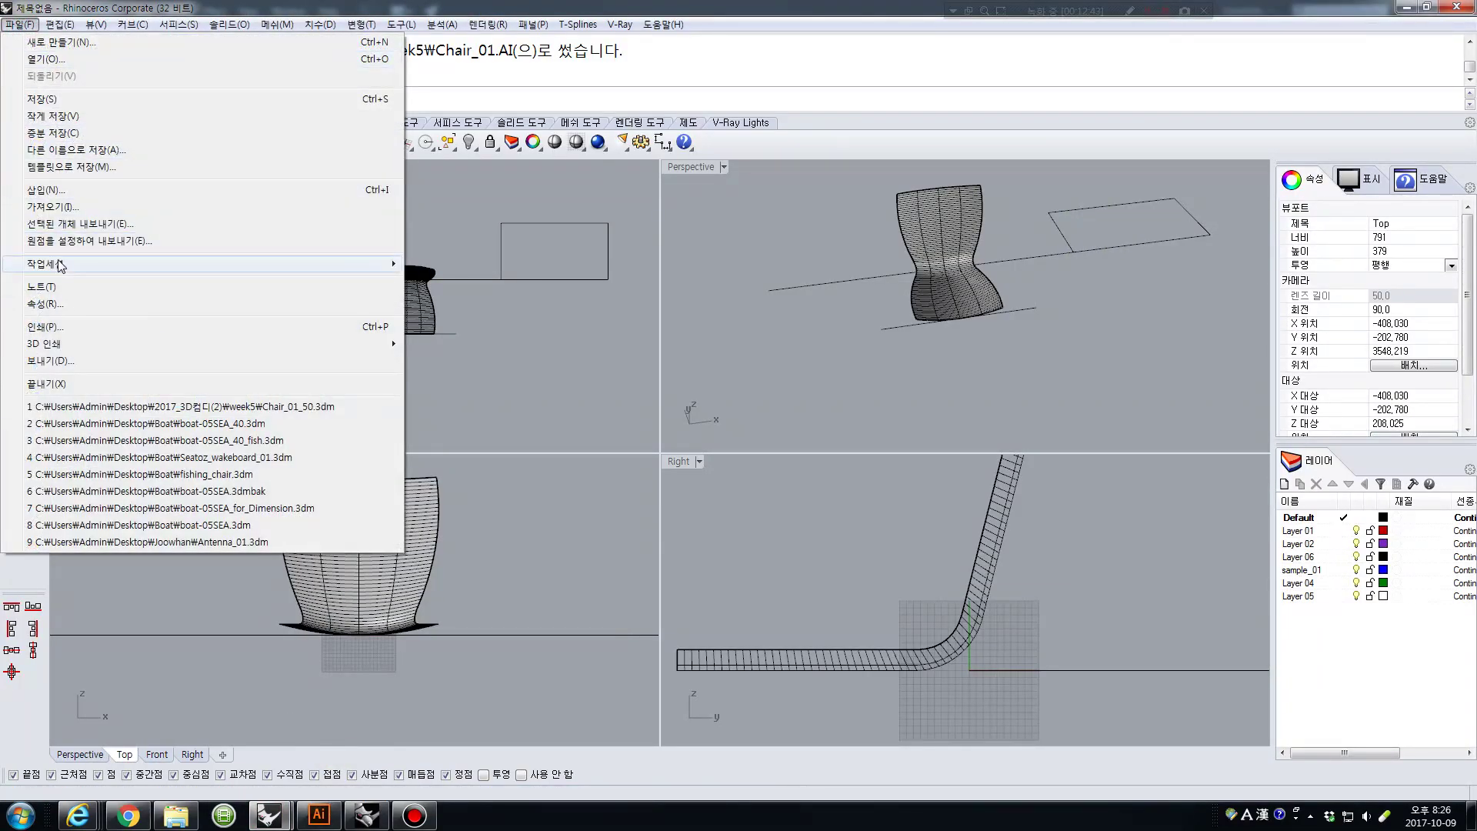
pyautogui.click(74, 208)
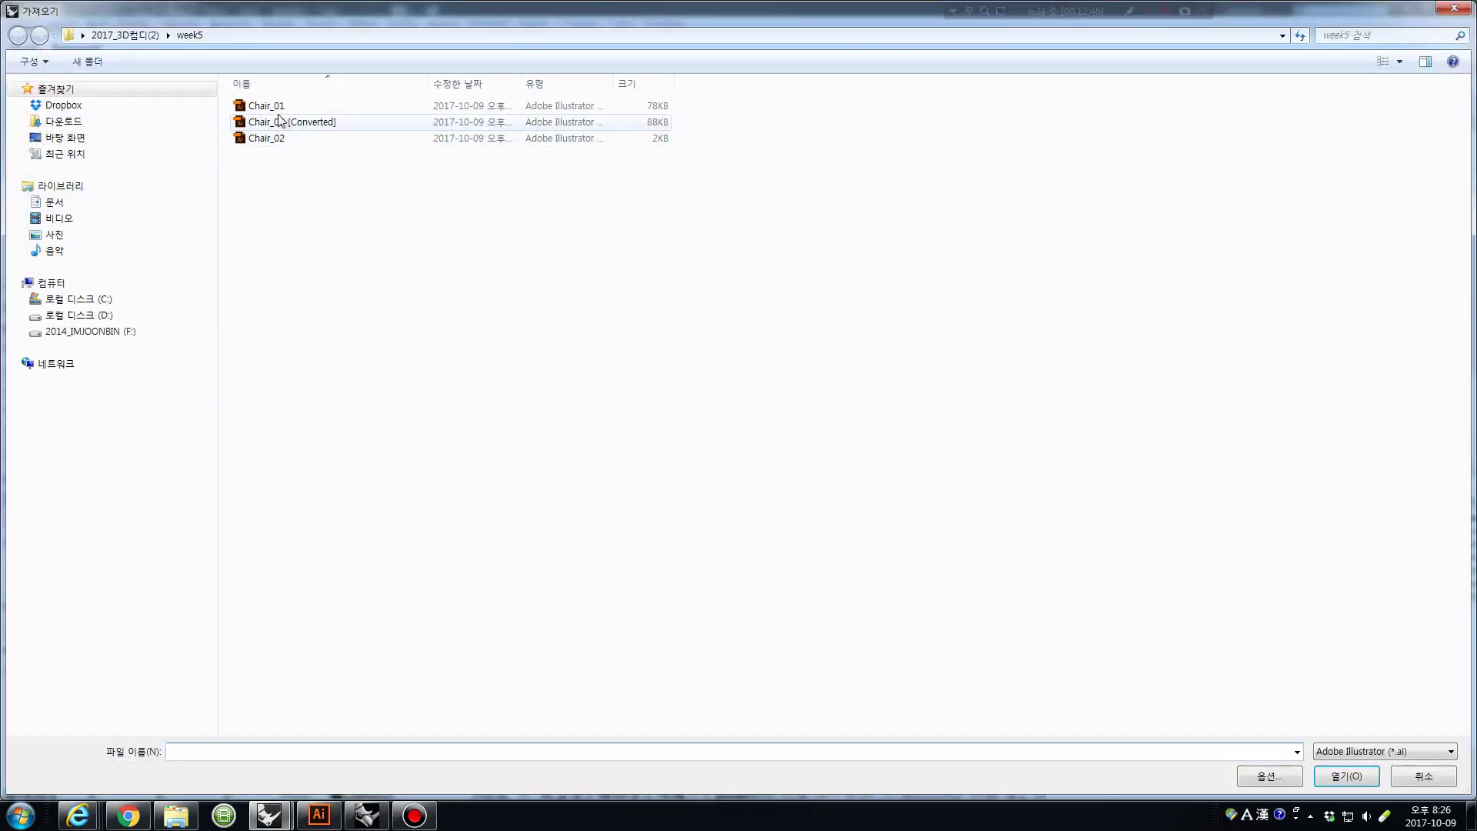
pyautogui.doubleClick(266, 105)
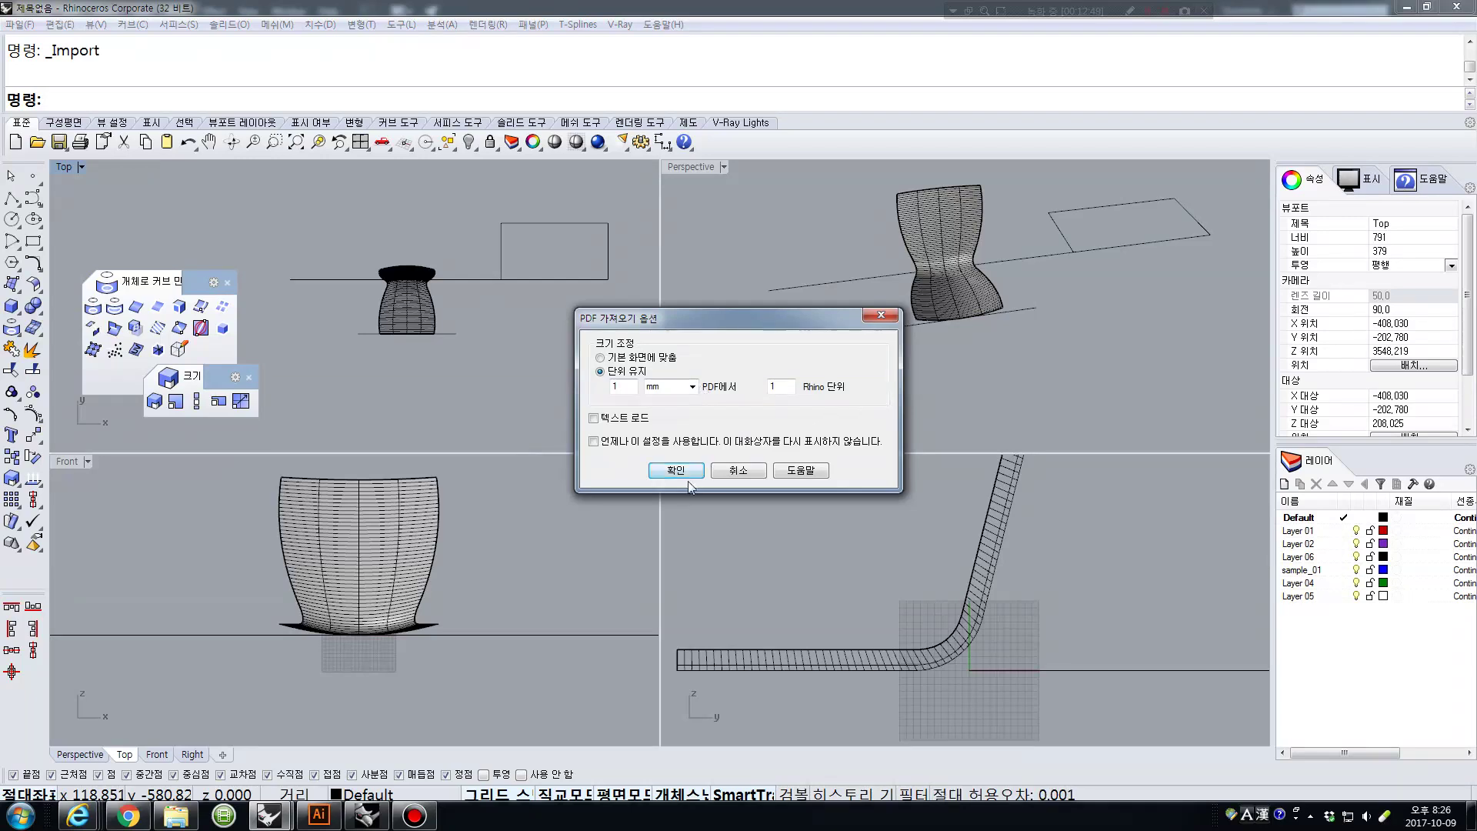
pyautogui.click(675, 470)
# Rotate the imported pattern and its rectangle by 270 degrees about the rectangle's lower-right corner so they lie horizontally.
pyautogui.scroll(5, 462, 199)
pyautogui.moveTo(508, 227); pyautogui.dragTo(353, 277, button='right')
pyautogui.write('r')
pyautogui.press('space')
pyautogui.scroll(-2, 411, 260)
pyautogui.scroll(-3, 407, 278)
pyautogui.click(367, 393)
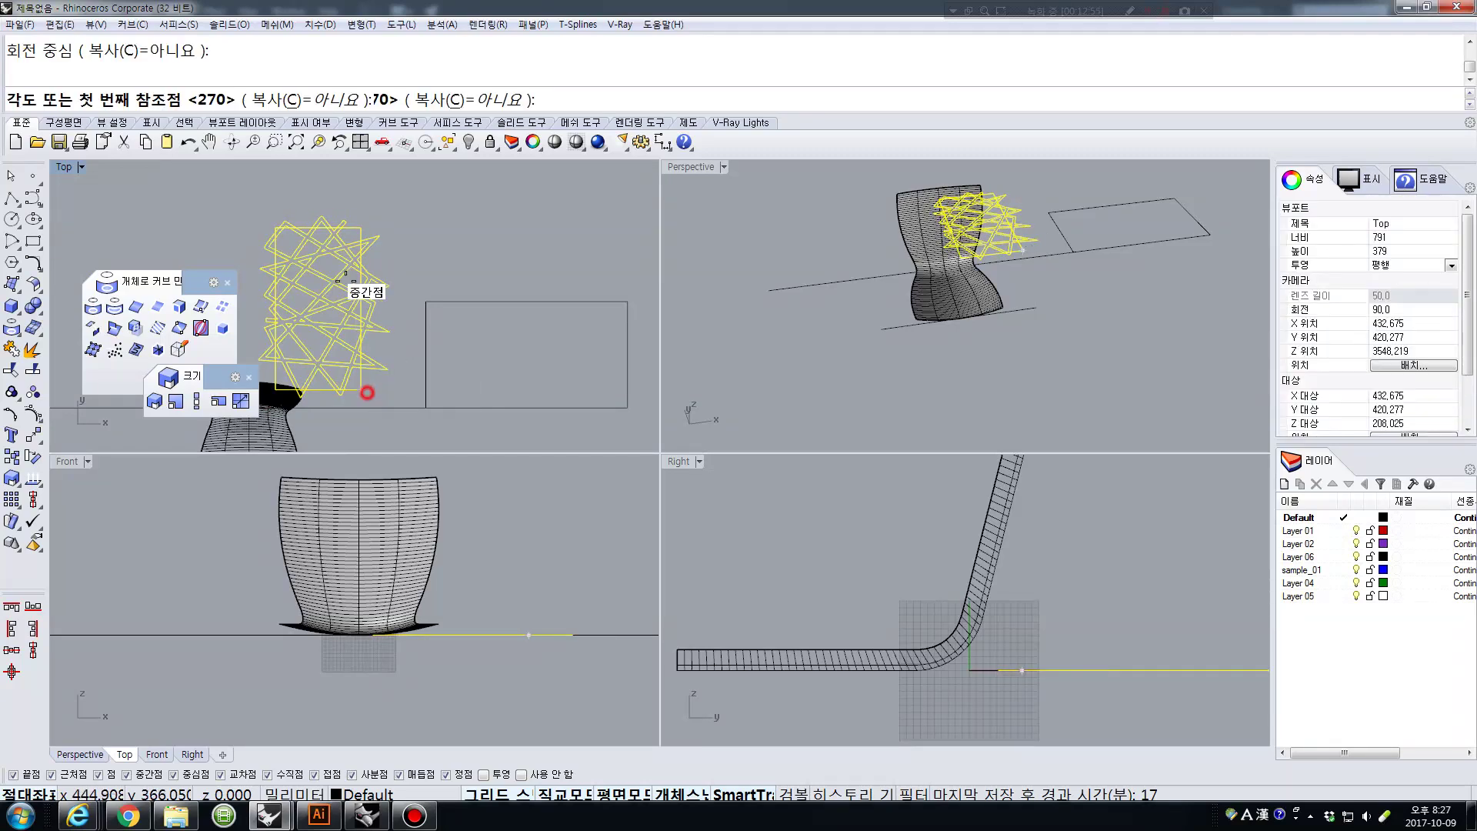
pyautogui.click(361, 227)
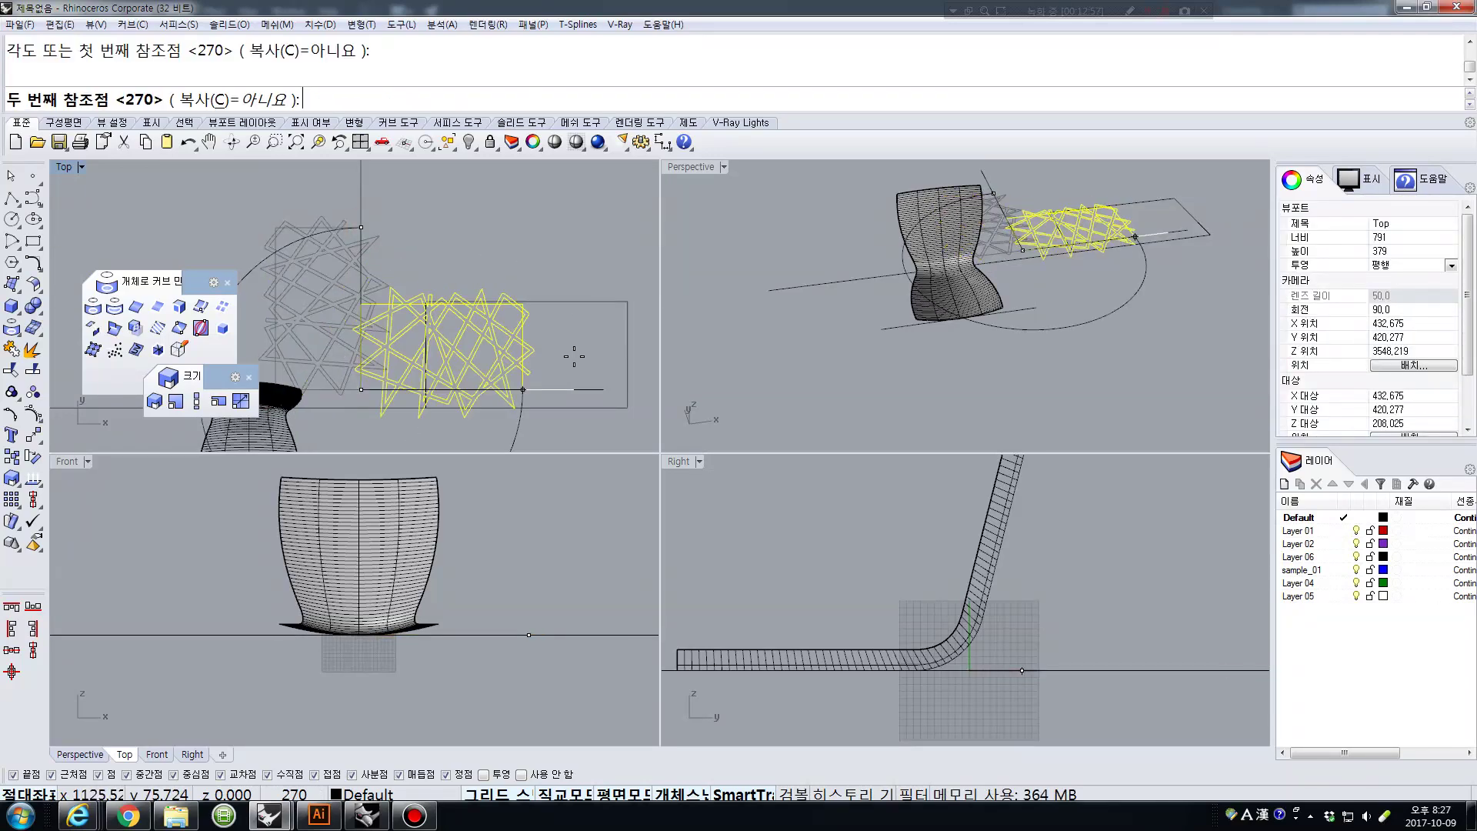
pyautogui.click(532, 322)
# Move the rotated pattern horizontally about 1400 mm into the empty space to the right of the UV rectangle.
pyautogui.write('m')
pyautogui.press('space')
pyautogui.moveTo(518, 313); pyautogui.dragTo(366, 221, button='right')
pyautogui.click(374, 247)
pyautogui.moveTo(564, 299)
pyautogui.mouseDown(button='right')
pyautogui.moveTo(340, 325)
pyautogui.moveTo(510, 333)
pyautogui.moveTo(542, 285)
pyautogui.mouseUp(button='right')
pyautogui.click(497, 320)
# In a maximized Top view, move the pattern so its rectangle's lower-left corner snaps onto the UV rectangle's lower-left corner.
pyautogui.doubleClick(65, 168)
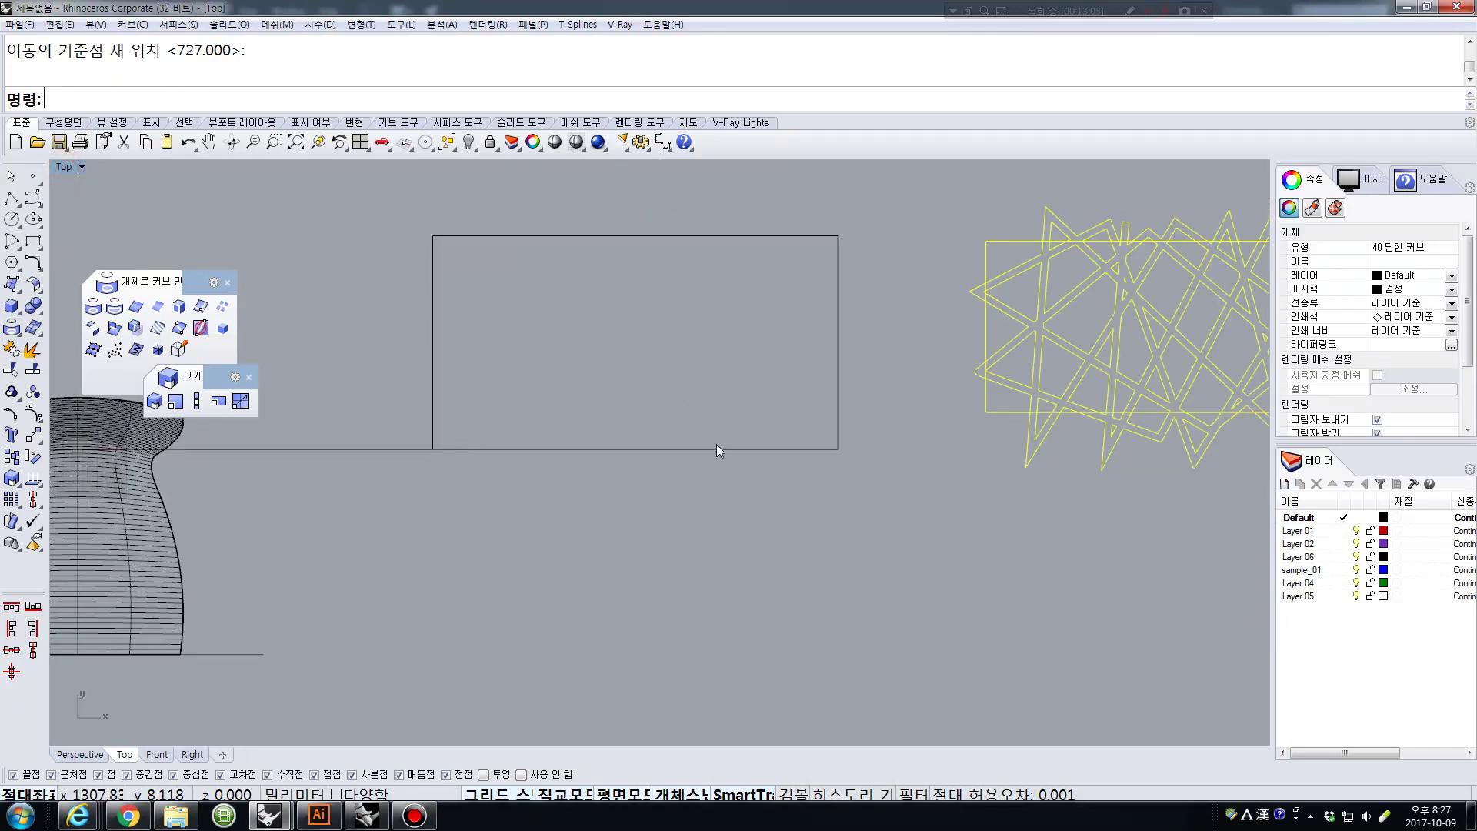
pyautogui.scroll(-2, 812, 471)
pyautogui.moveTo(812, 471); pyautogui.dragTo(791, 501, button='right')
pyautogui.rightClick(854, 523)
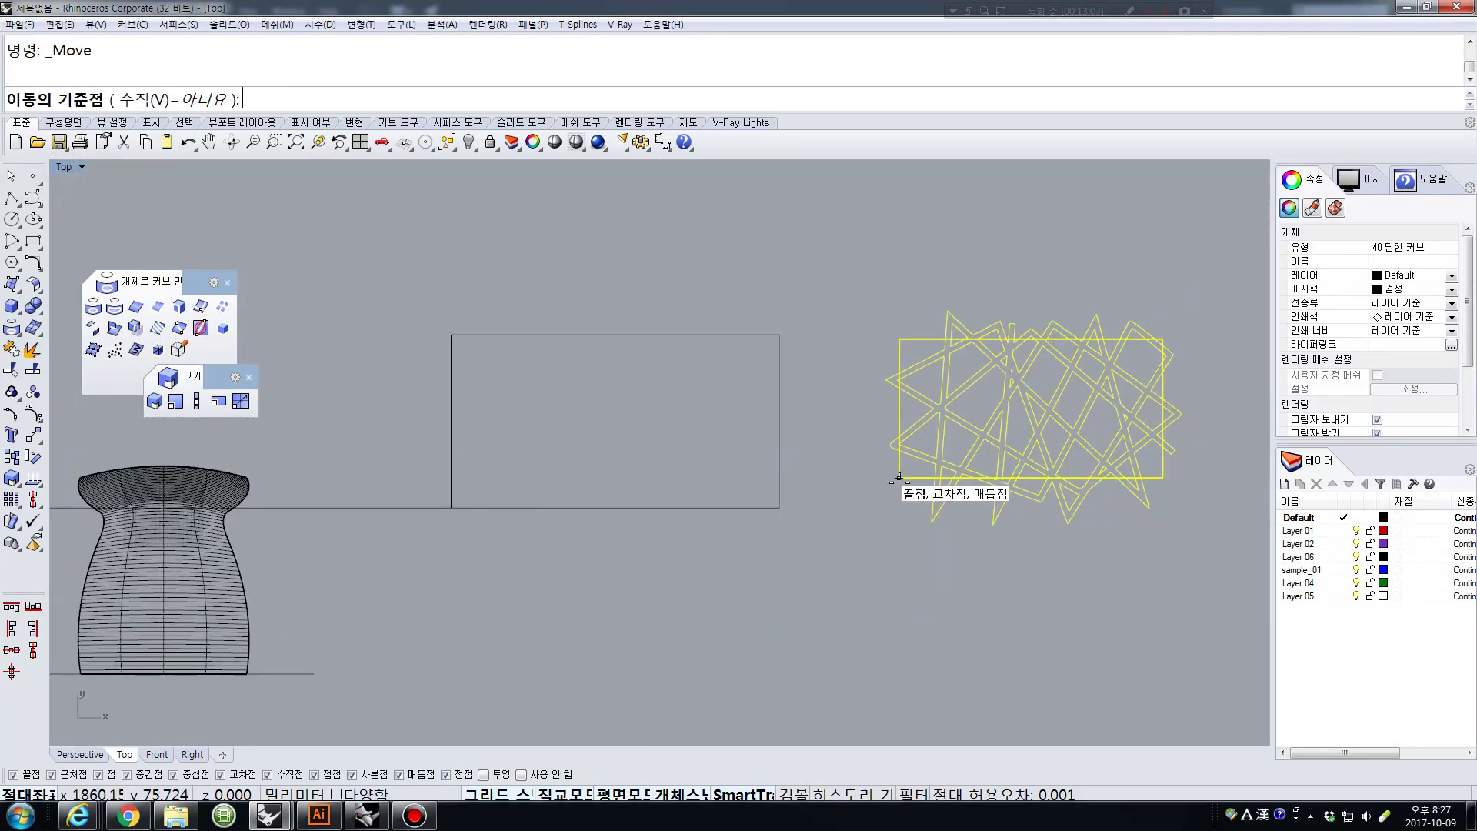
pyautogui.click(899, 478)
pyautogui.click(451, 508)
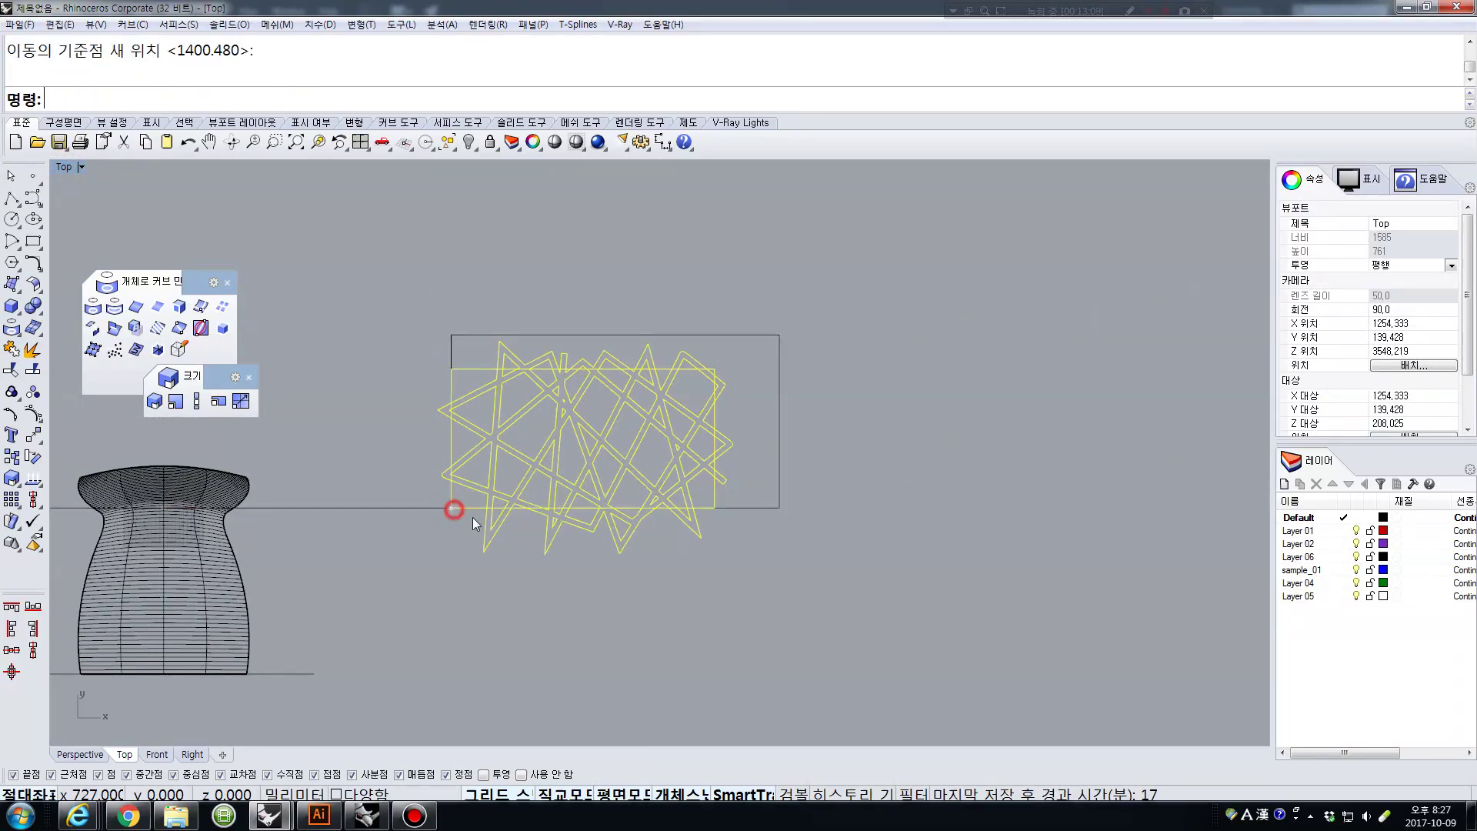
# Scale the pattern in 2D from its rectangle's lower-left corner so the rectangle's width matches the UV rectangle's.
pyautogui.click(13, 481)
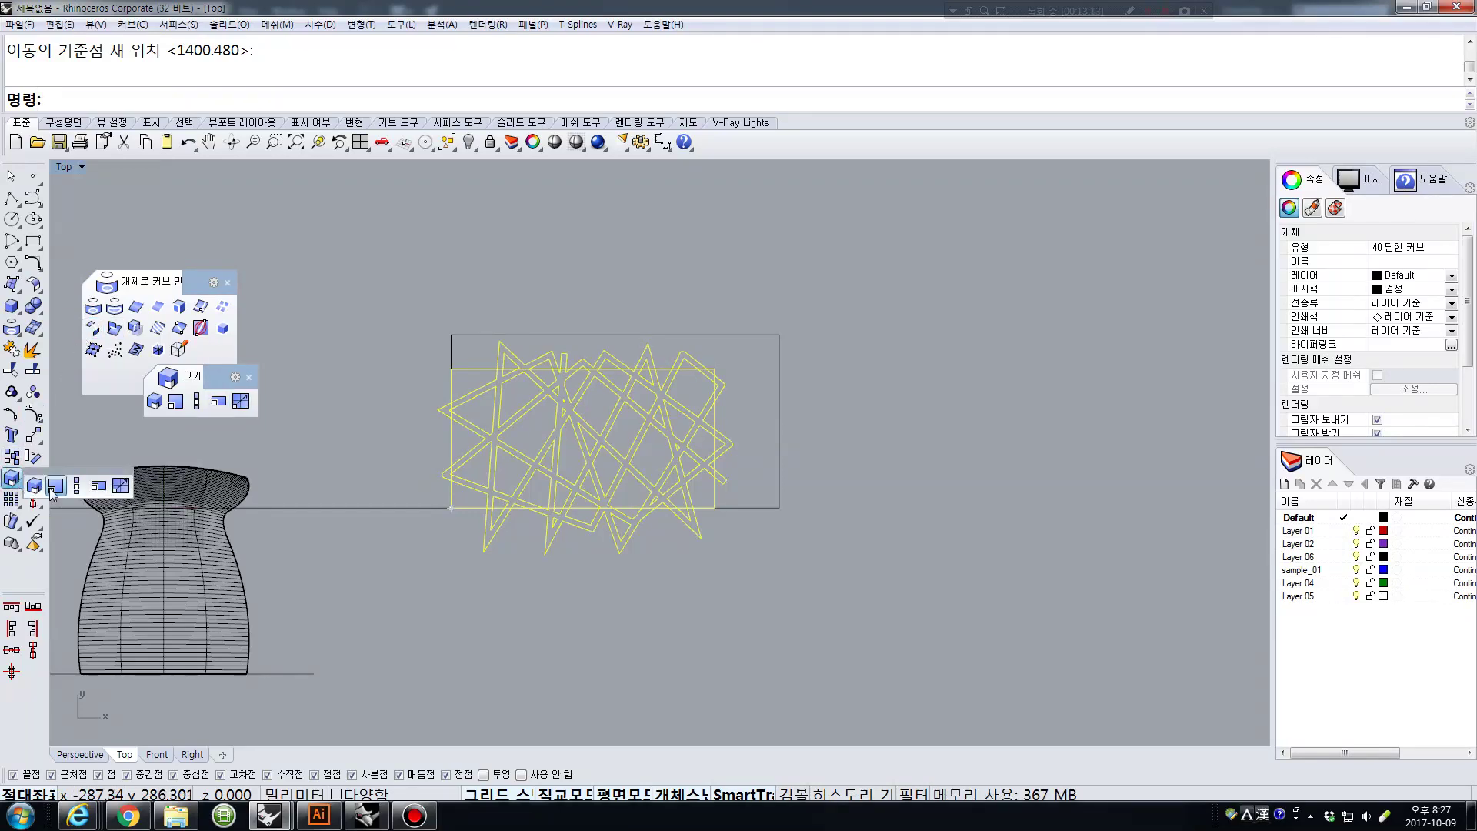
pyautogui.click(56, 486)
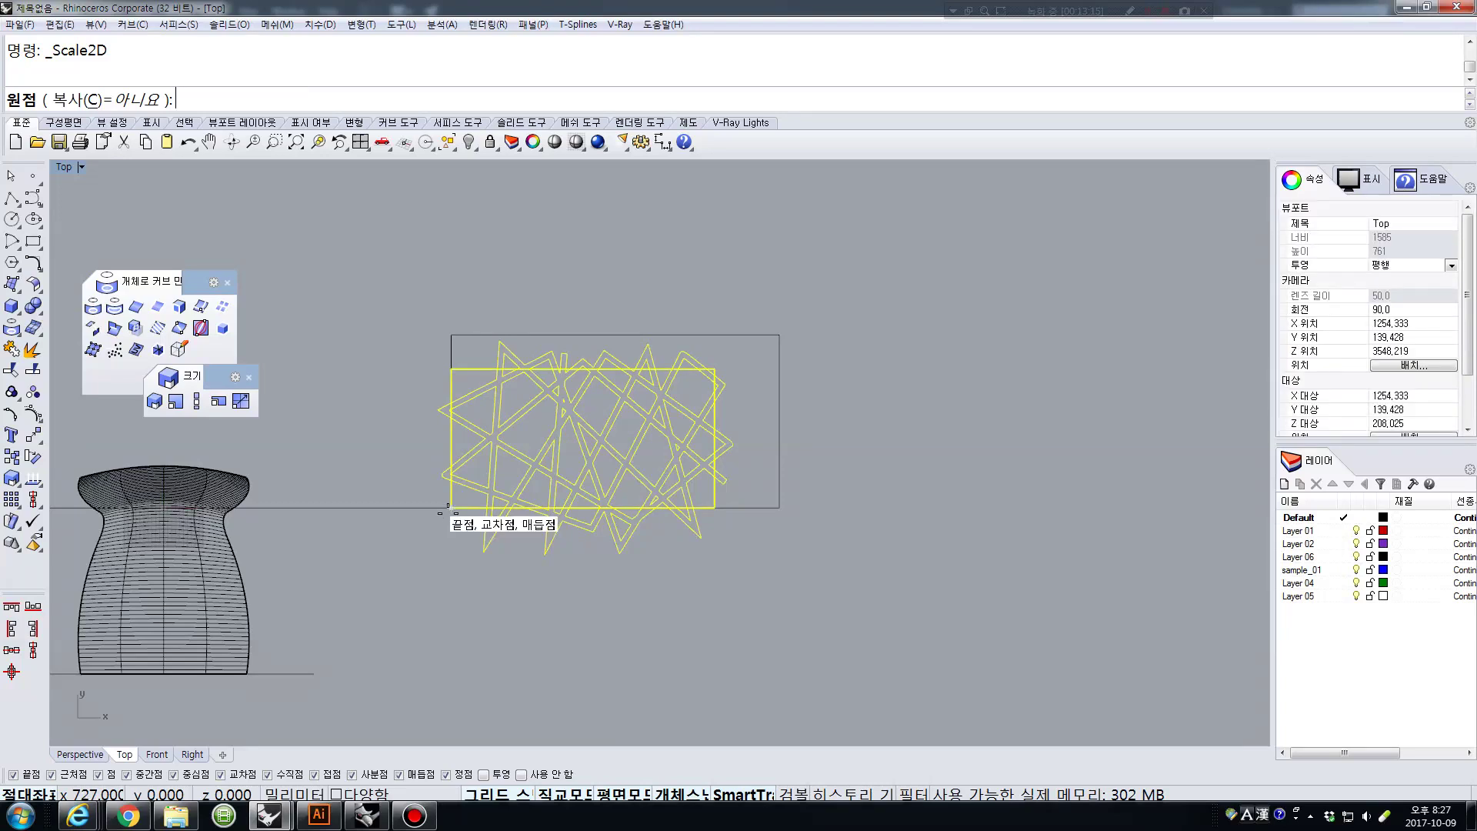
pyautogui.click(451, 508)
pyautogui.click(714, 508)
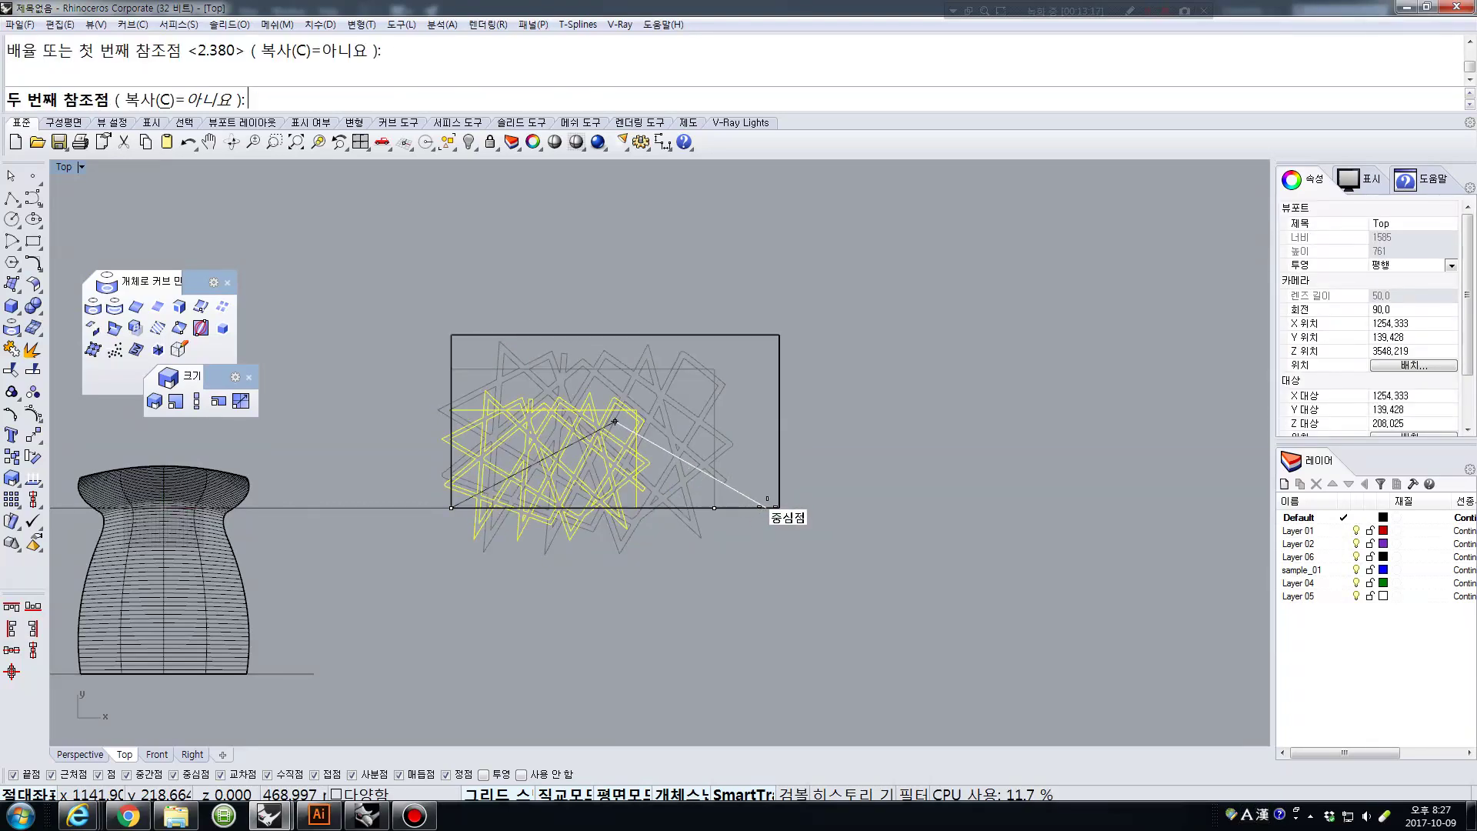
pyautogui.click(778, 507)
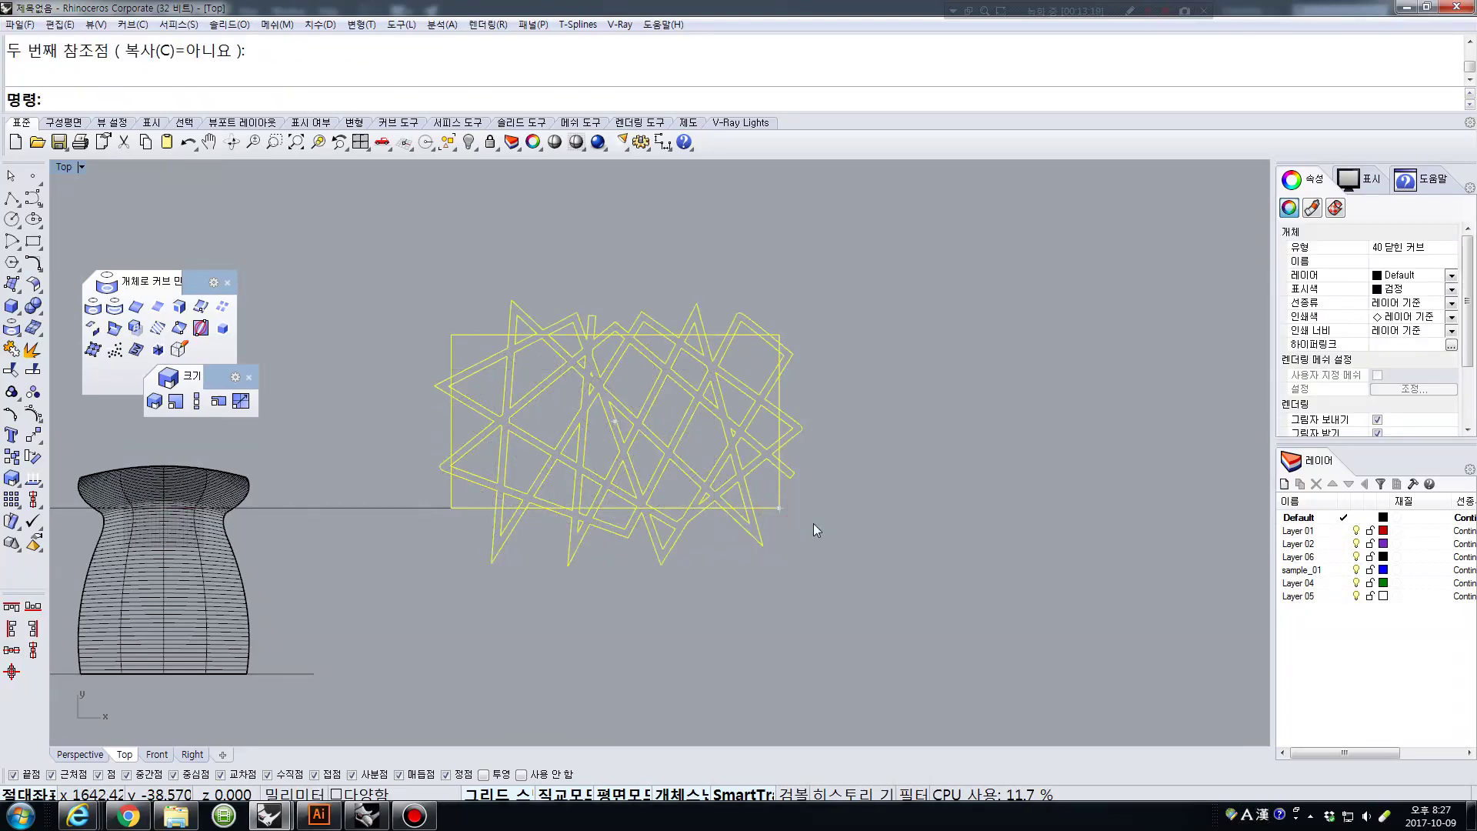
# Move the scaled pattern and its rectangle horizontally about 1014 mm into the empty space right of the UV rectangle.
pyautogui.write('m')
pyautogui.press('Return')
pyautogui.scroll(-3, 800, 520)
pyautogui.click(702, 593)
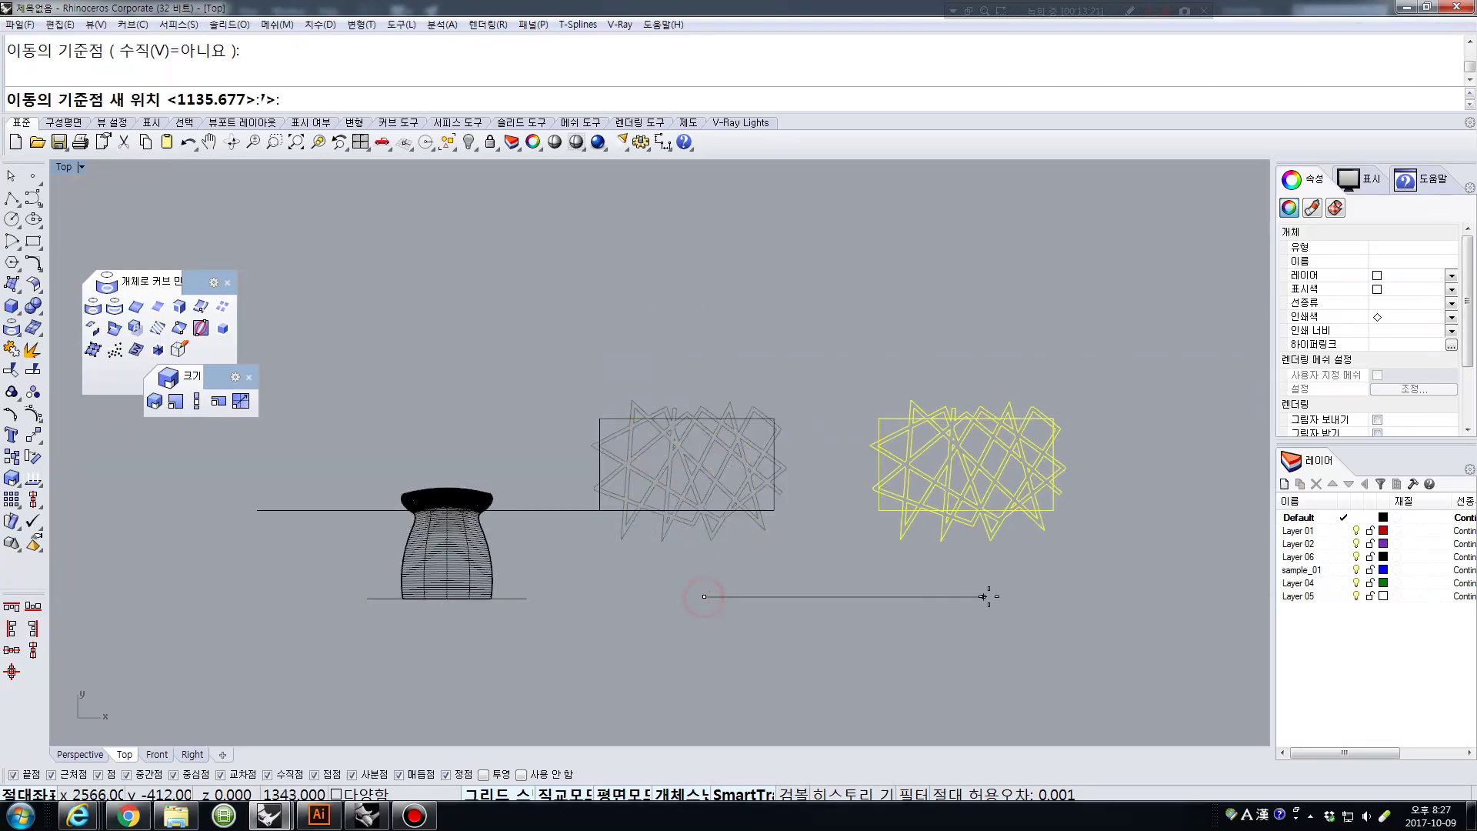
pyautogui.click(916, 597)
pyautogui.moveTo(927, 592); pyautogui.dragTo(709, 573, button='right')
pyautogui.click(775, 581)
pyautogui.scroll(6, 841, 414)
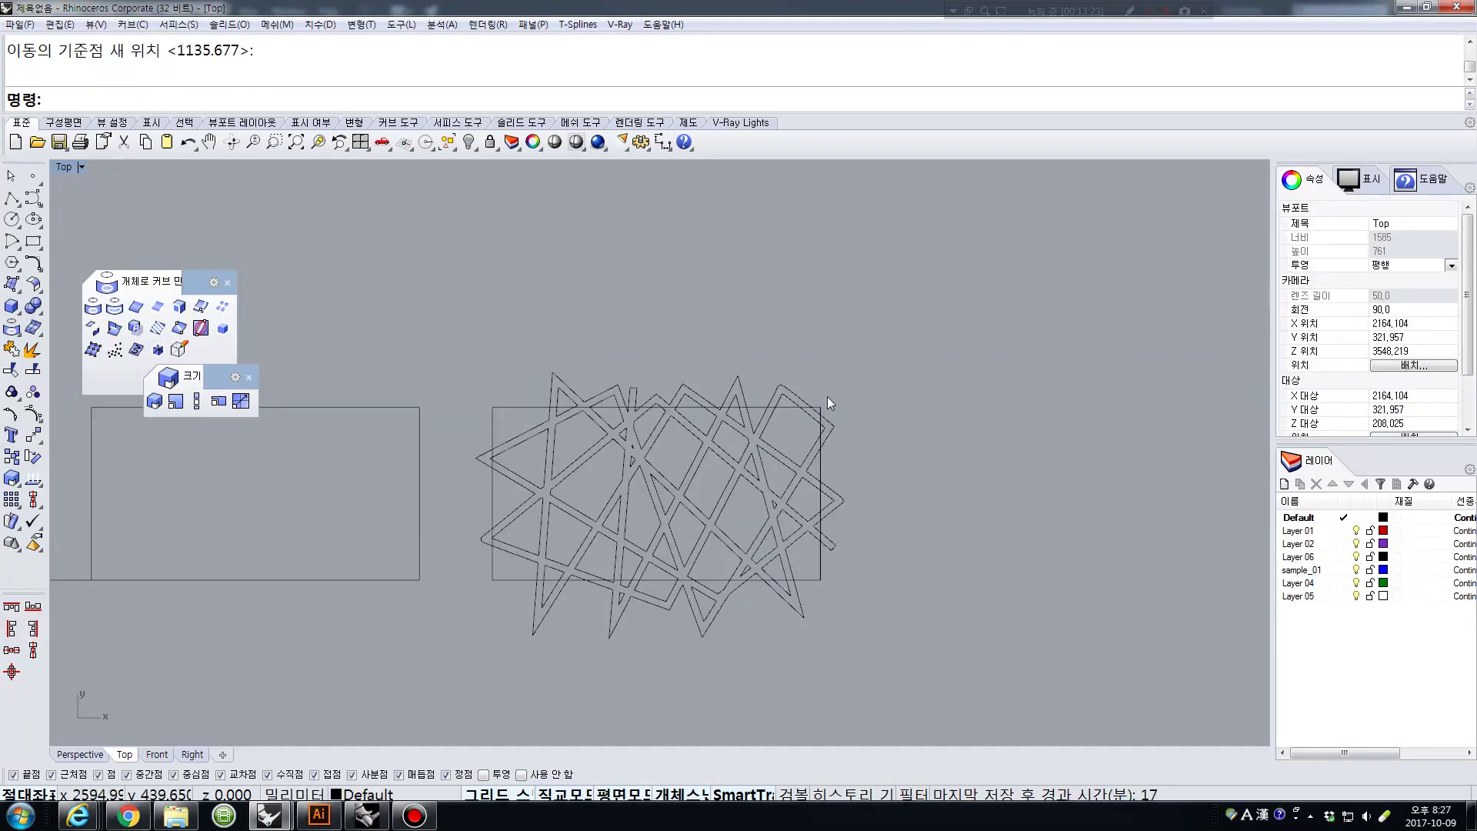
# Use the rectangle and all pattern curves as cutting objects and trim the pattern corner overhanging the rectangle's upper-right side.
pyautogui.write('trim')
pyautogui.press('Return')
pyautogui.click(825, 467)
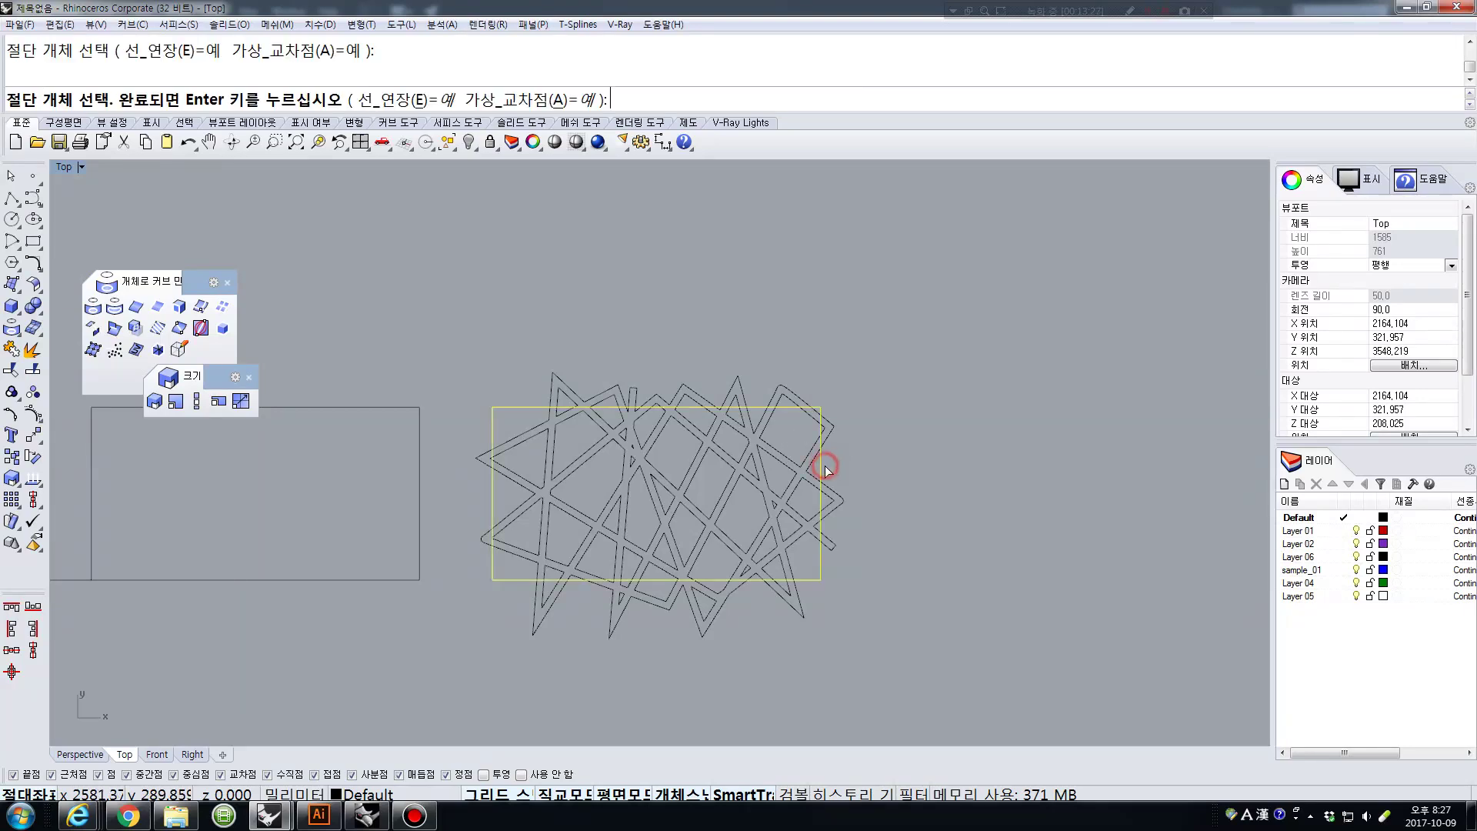
pyautogui.moveTo(436, 346); pyautogui.dragTo(966, 716)
pyautogui.scroll(3, 869, 414)
pyautogui.press('Return')
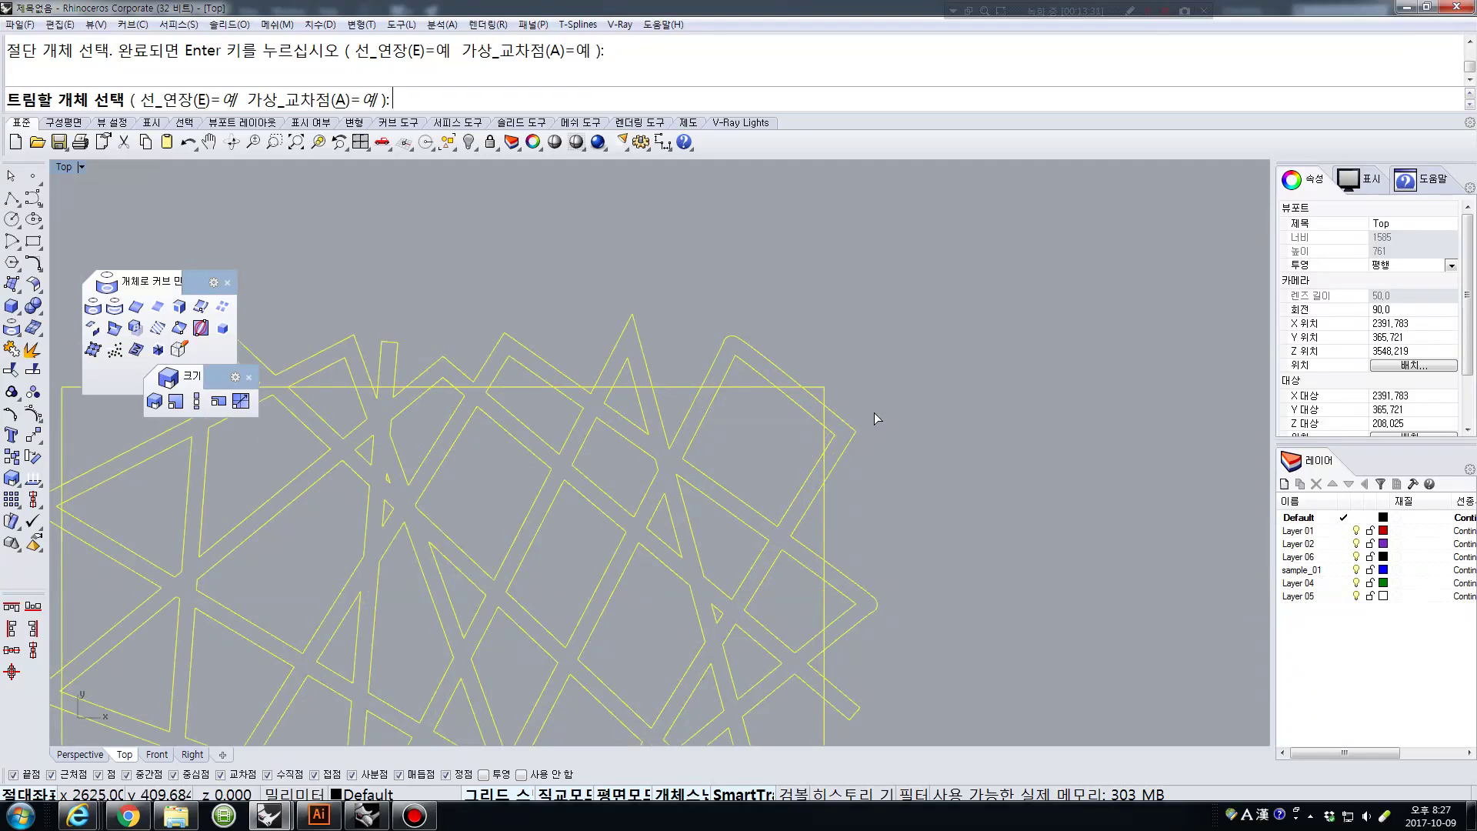
pyautogui.click(832, 450)
pyautogui.moveTo(923, 602); pyautogui.dragTo(881, 491, button='right')
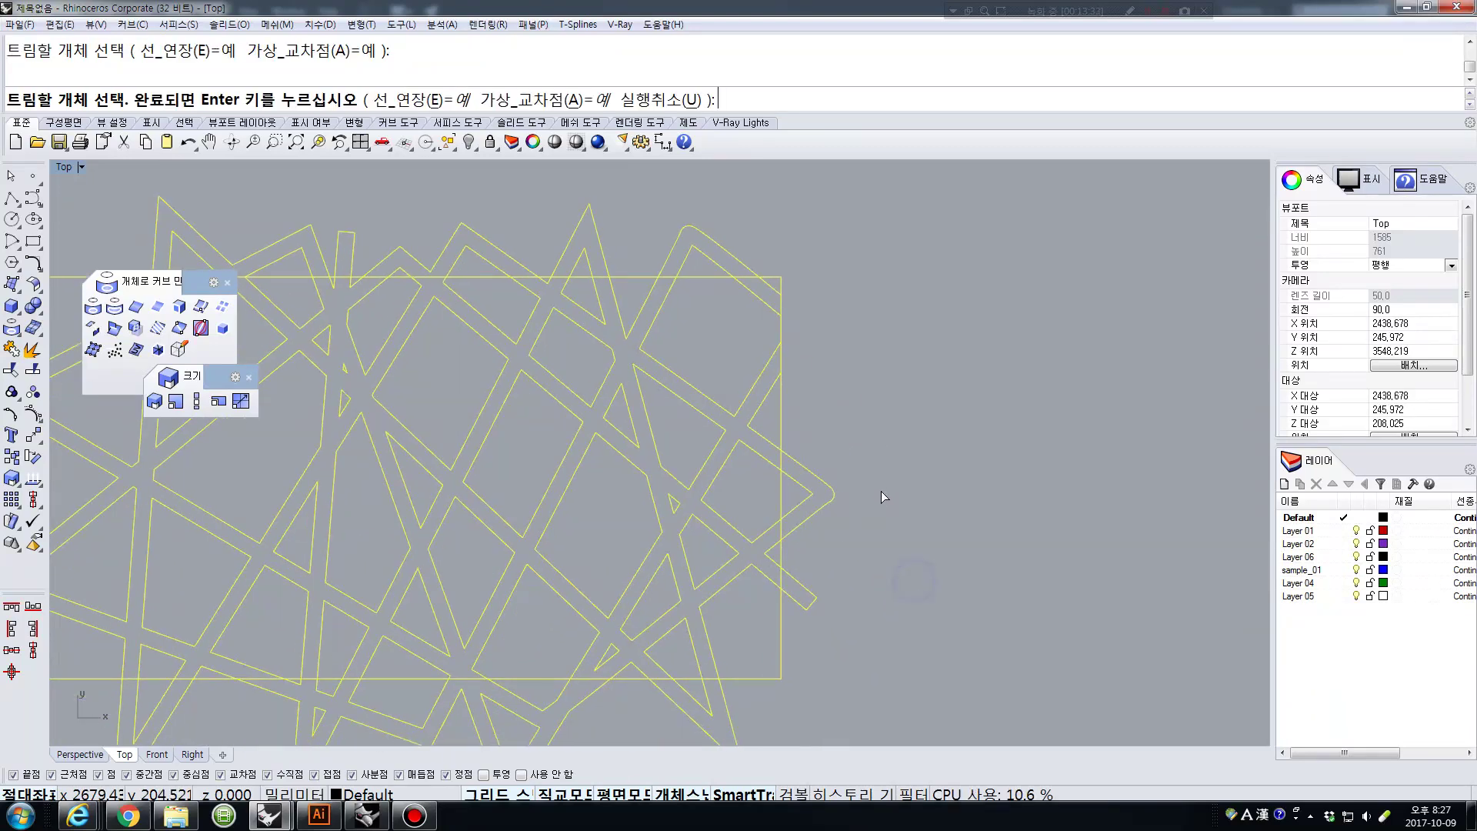
# Trim away the pattern parts extending beyond the rectangle's lower right side and bottom edge.
pyautogui.click(879, 431)
pyautogui.moveTo(800, 635); pyautogui.dragTo(799, 635)
pyautogui.moveTo(835, 590); pyautogui.dragTo(916, 397, button='right')
pyautogui.click(910, 600)
pyautogui.click(300, 501)
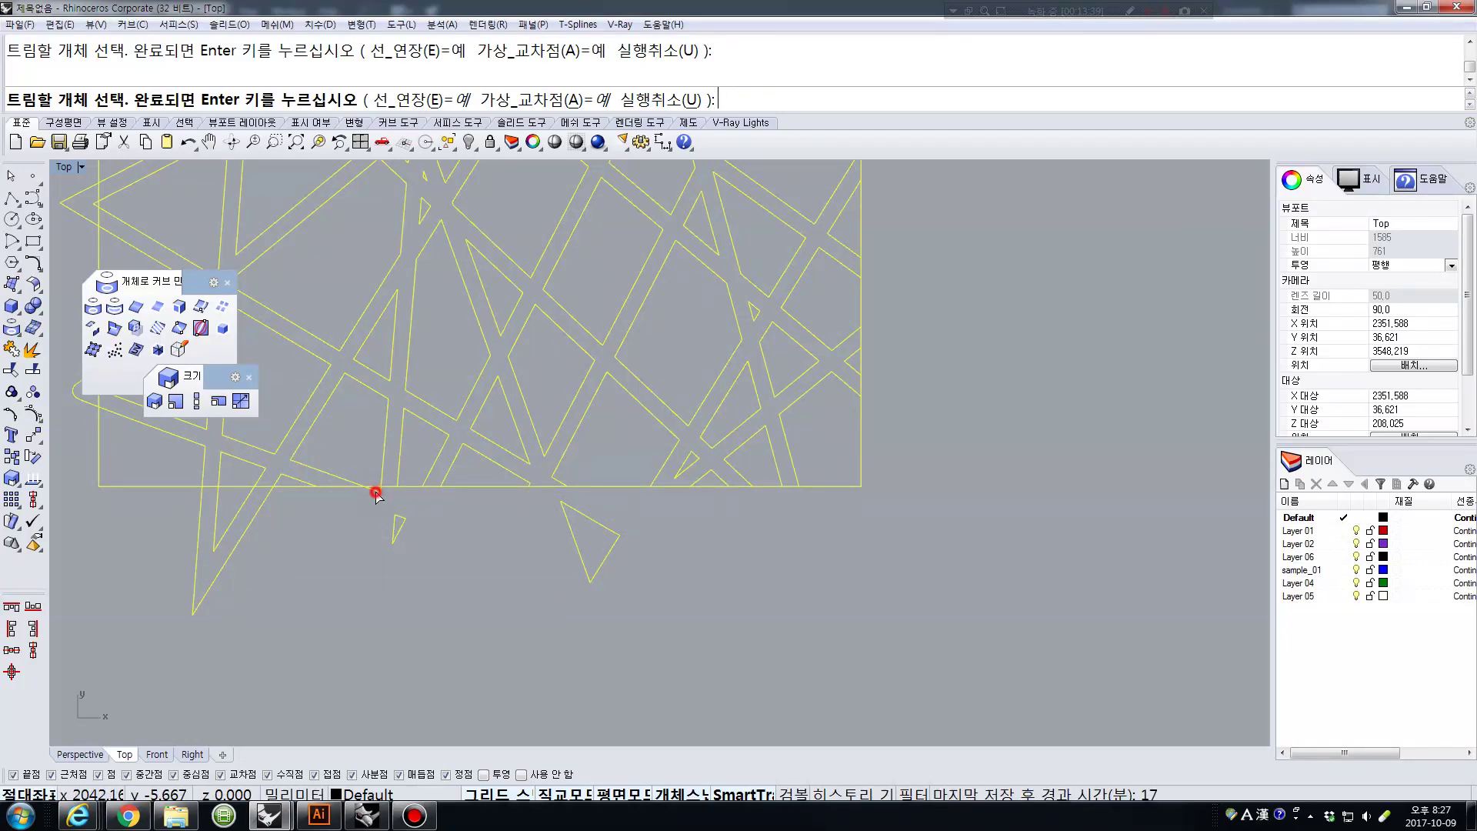
# Trim off the remaining pattern ends at the rectangle's lower-left corner and along its left edge.
pyautogui.moveTo(241, 556); pyautogui.dragTo(751, 627, button='right')
pyautogui.scroll(3, 751, 627)
pyautogui.scroll(3, 602, 463)
pyautogui.scroll(2, 603, 463)
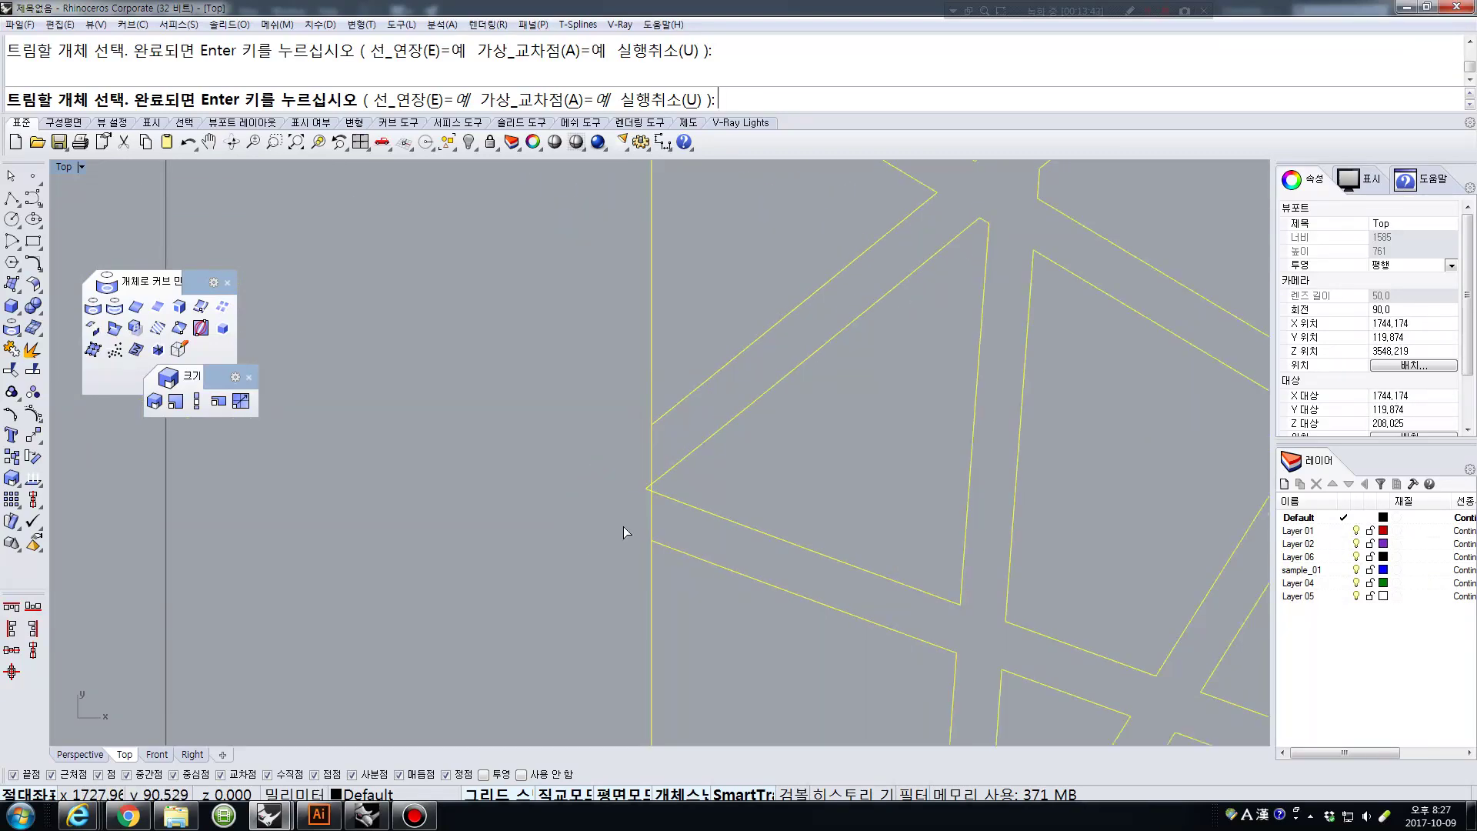
pyautogui.scroll(3, 644, 491)
pyautogui.scroll(-8, 645, 481)
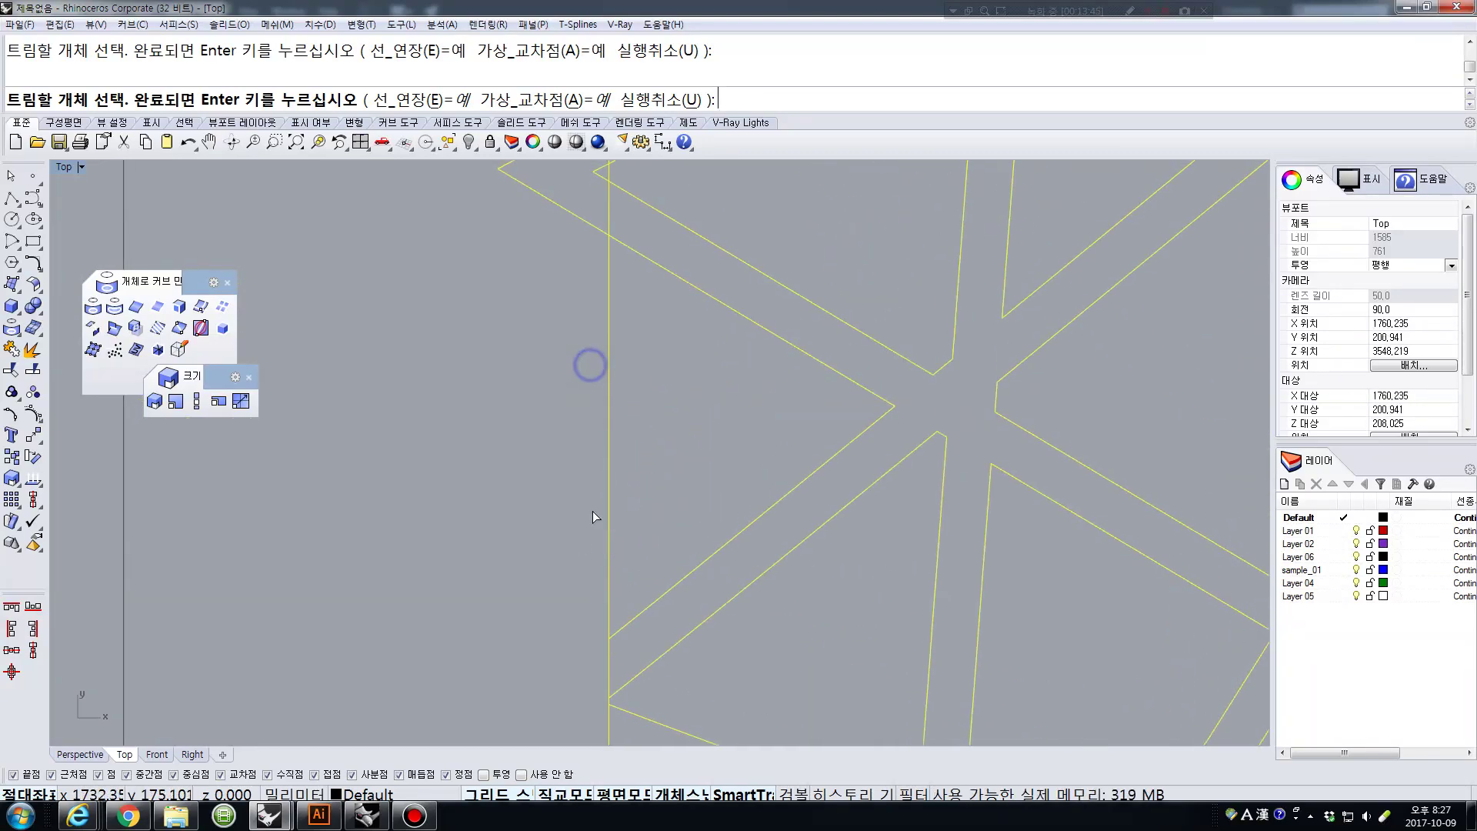
pyautogui.scroll(2, 600, 331)
pyautogui.scroll(-6, 562, 417)
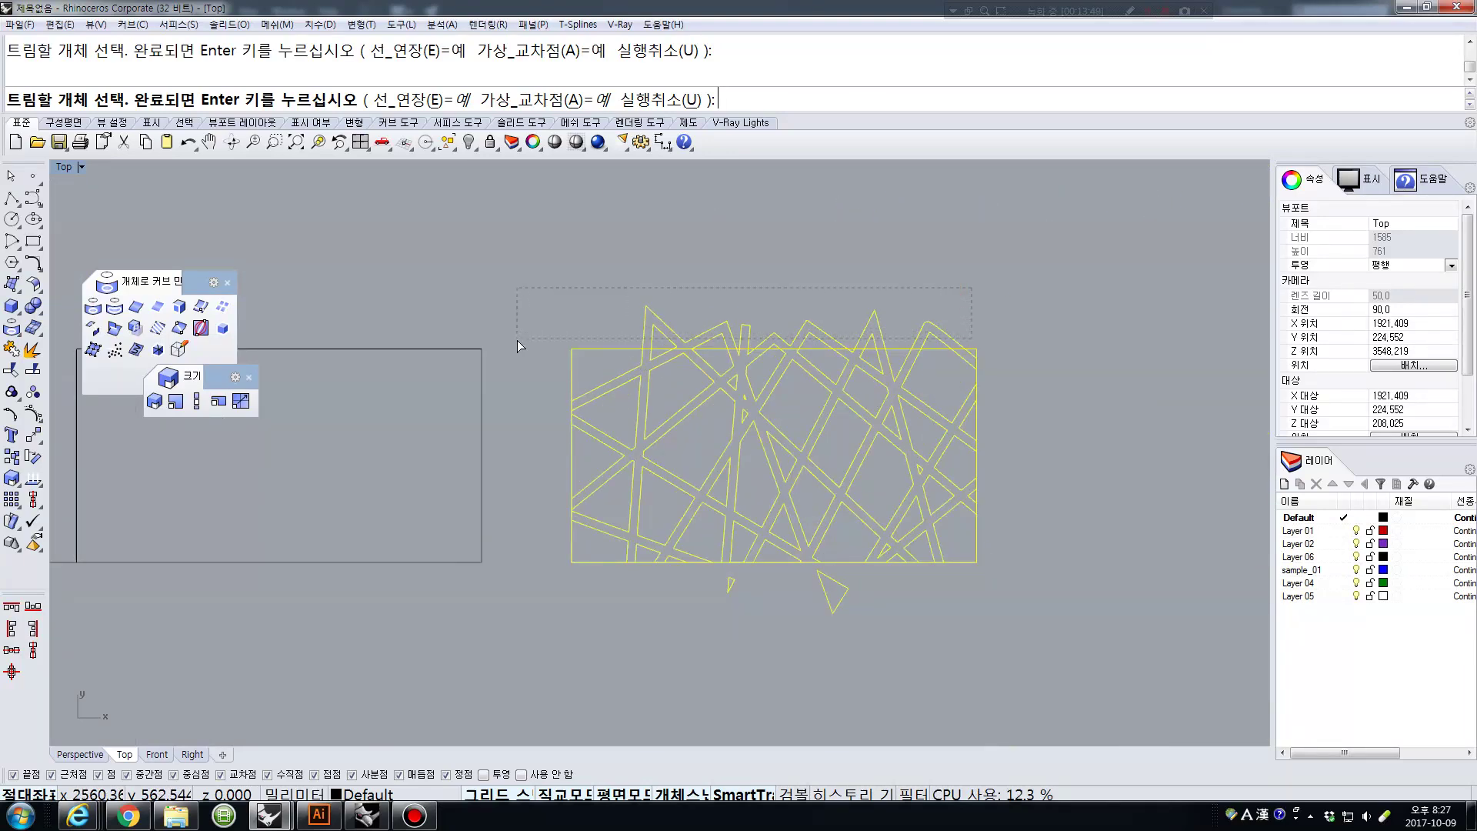
# Trim off the pattern peaks protruding above the rectangle's top edge.
pyautogui.scroll(5, 801, 344)
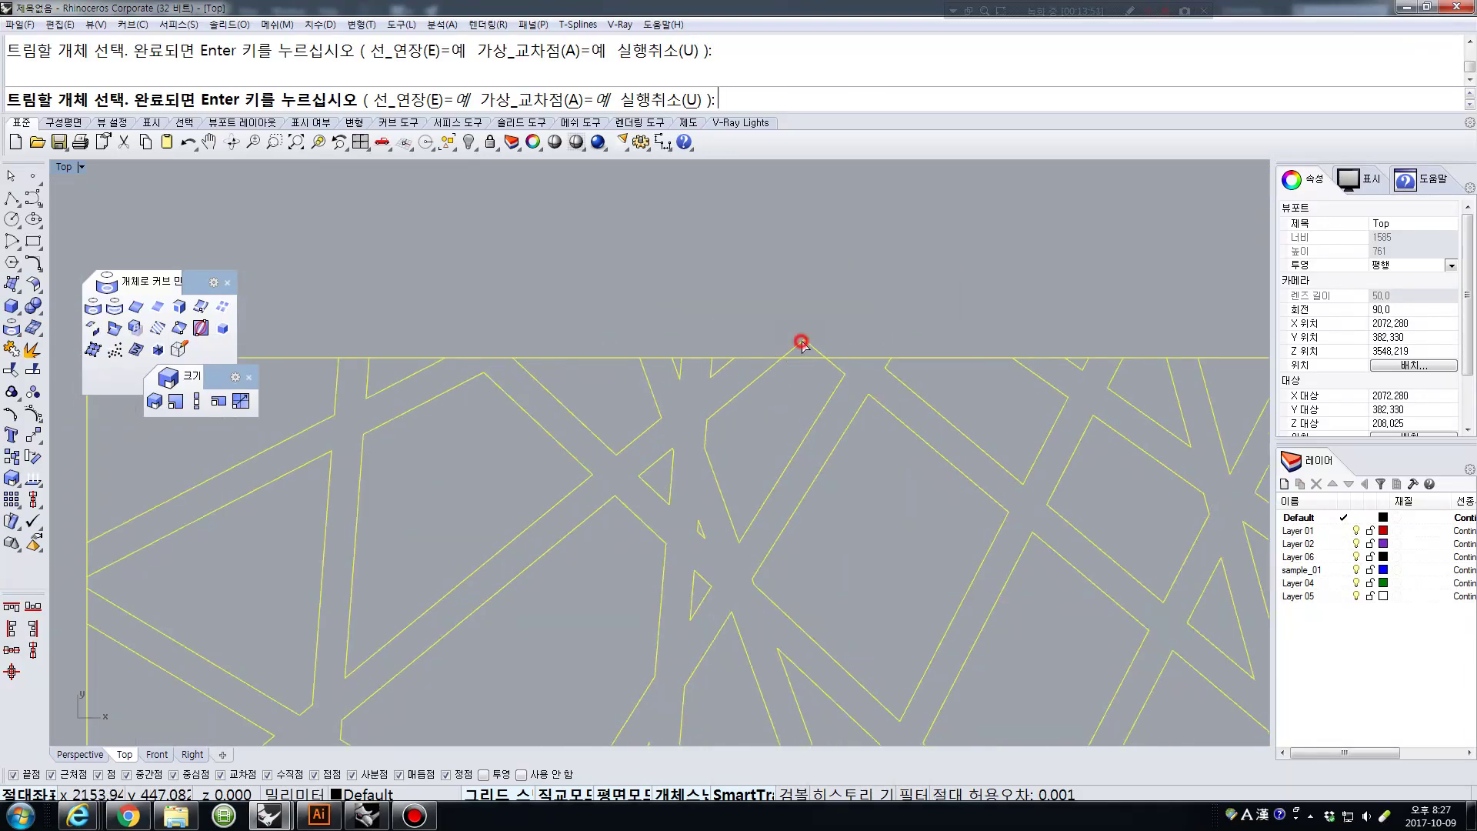
pyautogui.scroll(-5, 1042, 333)
pyautogui.moveTo(752, 470); pyautogui.dragTo(851, 330, button='right')
pyautogui.scroll(6, 758, 477)
pyautogui.scroll(-8, 778, 477)
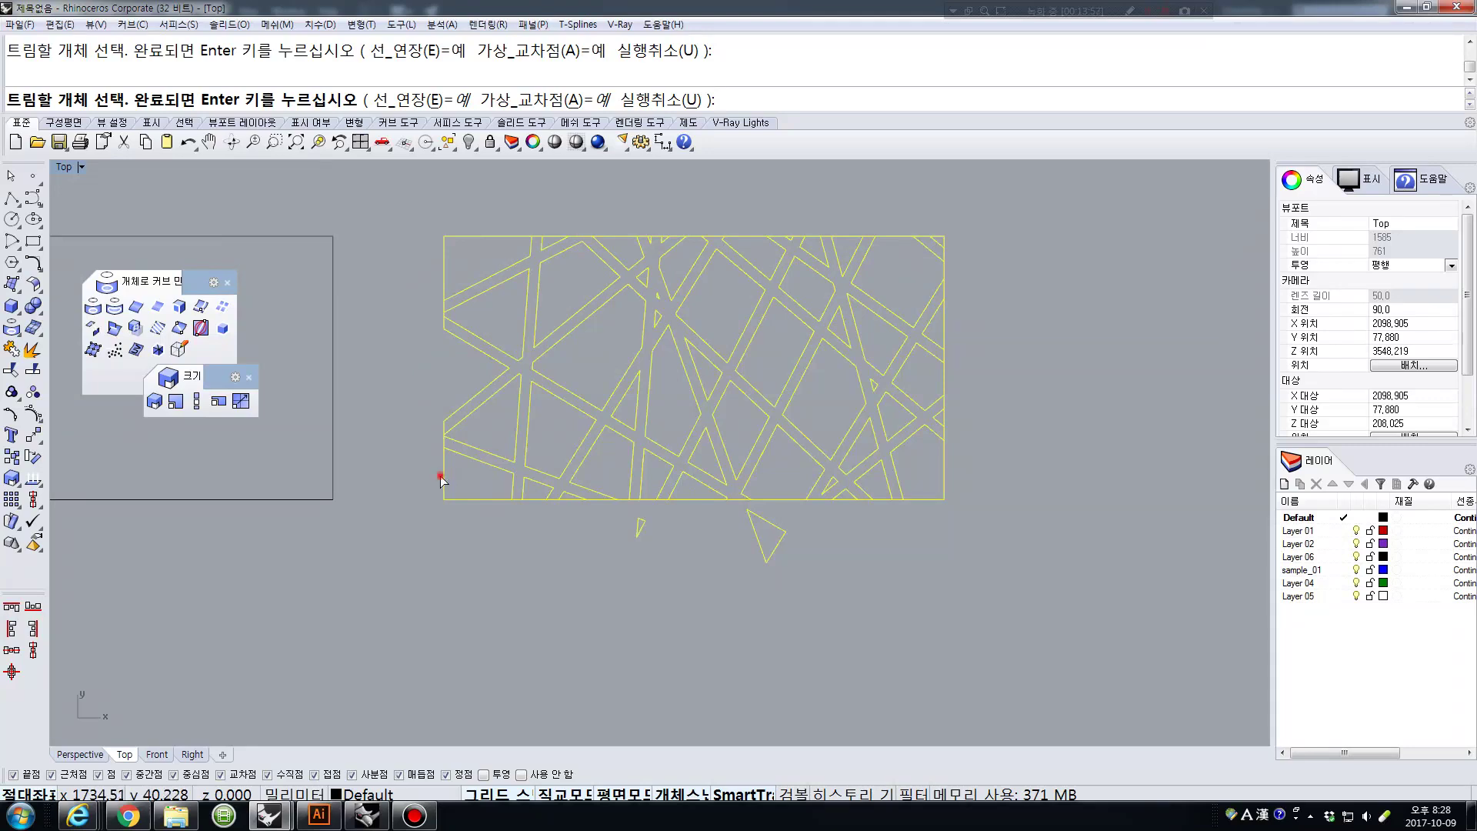
# Trim out the segments of the rectangle's bottom edge that lie between the pattern strips.
pyautogui.scroll(3, 534, 500)
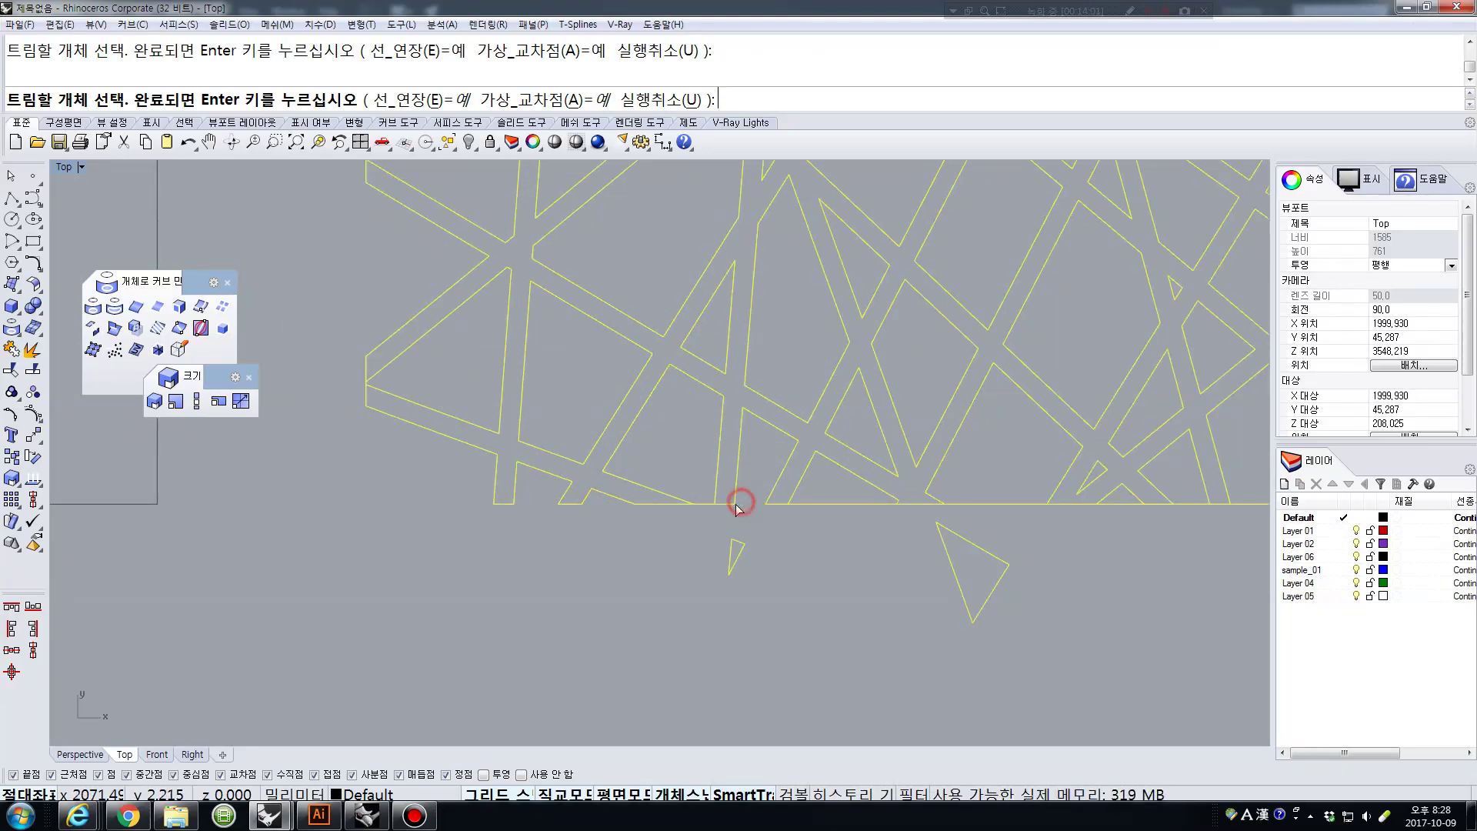
pyautogui.scroll(4, 710, 508)
pyautogui.click(925, 505)
pyautogui.moveTo(1068, 521); pyautogui.dragTo(658, 525, button='right')
pyautogui.click(928, 512)
pyautogui.moveTo(1022, 544); pyautogui.dragTo(615, 537, button='right')
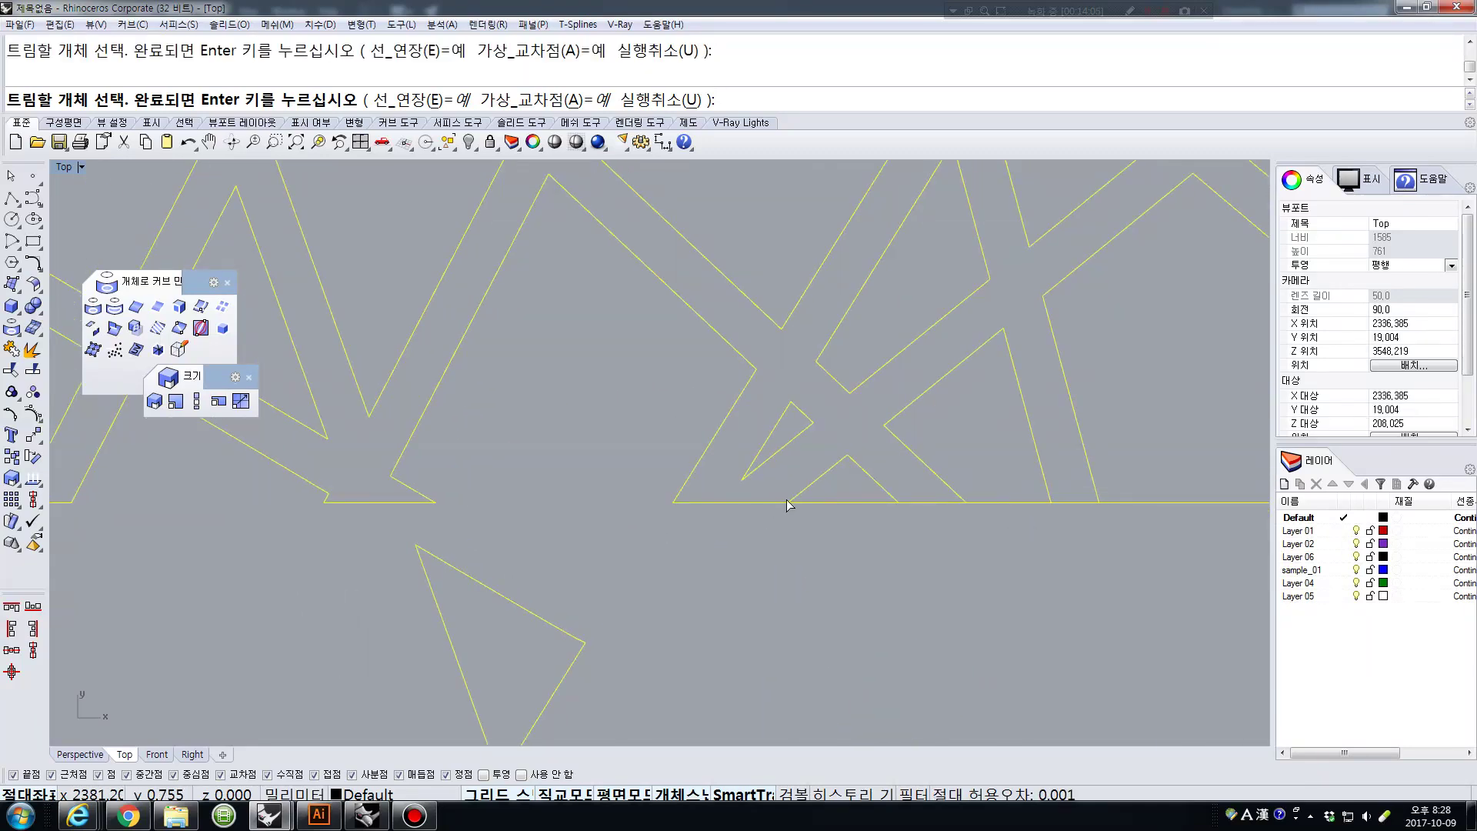
pyautogui.click(836, 503)
pyautogui.click(1016, 503)
pyautogui.click(1150, 503)
pyautogui.scroll(-8, 848, 511)
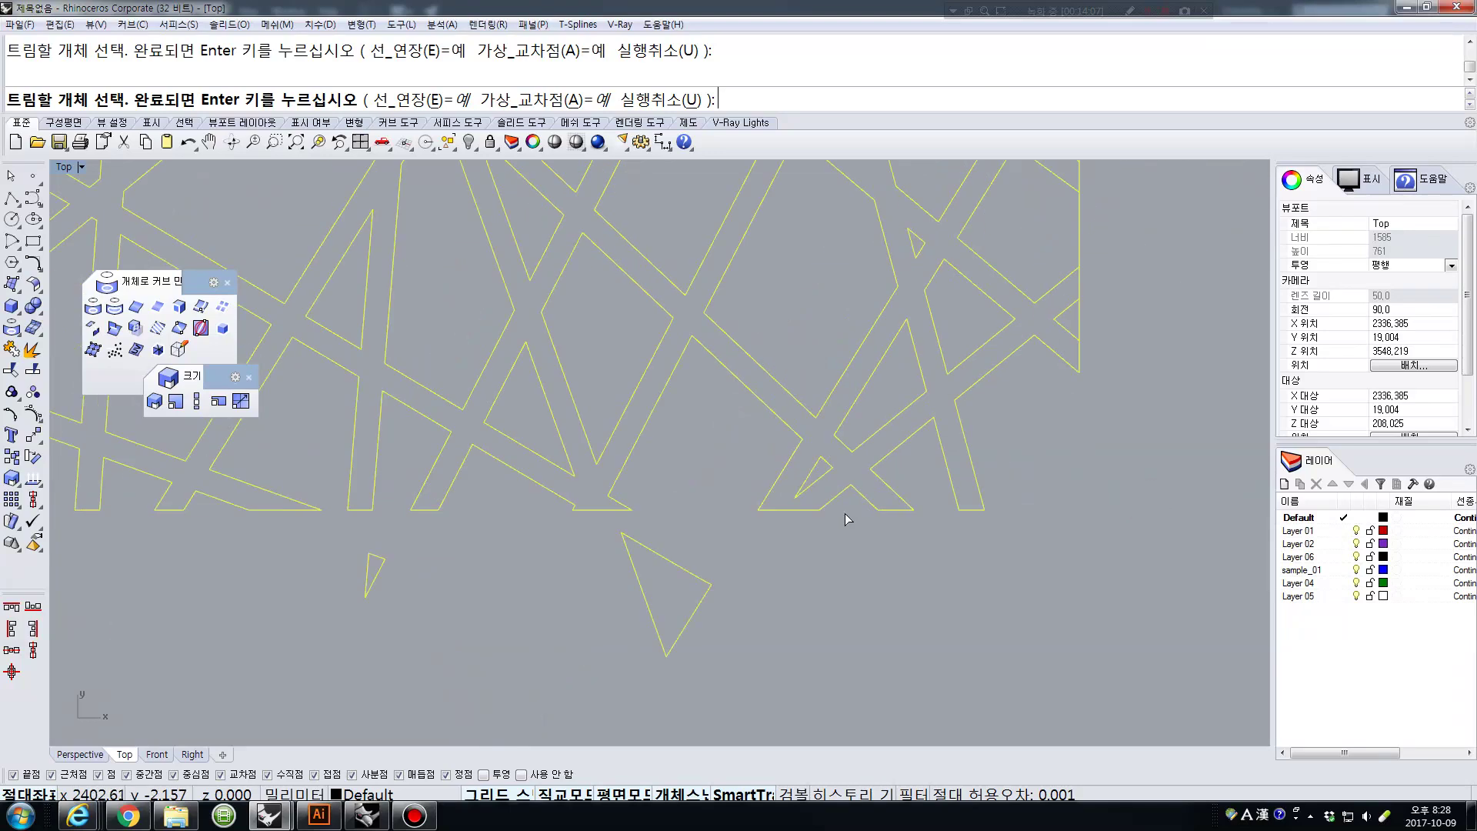
# Trim out the segments of the rectangle's right edge between the pattern strips, working upward from the lower corner.
pyautogui.moveTo(1022, 491); pyautogui.dragTo(958, 609, button='right')
pyautogui.scroll(6, 971, 477)
pyautogui.click(971, 340)
pyautogui.moveTo(1006, 267); pyautogui.dragTo(963, 479, button='right')
pyautogui.click(927, 353)
pyautogui.moveTo(943, 311); pyautogui.dragTo(977, 587, button='right')
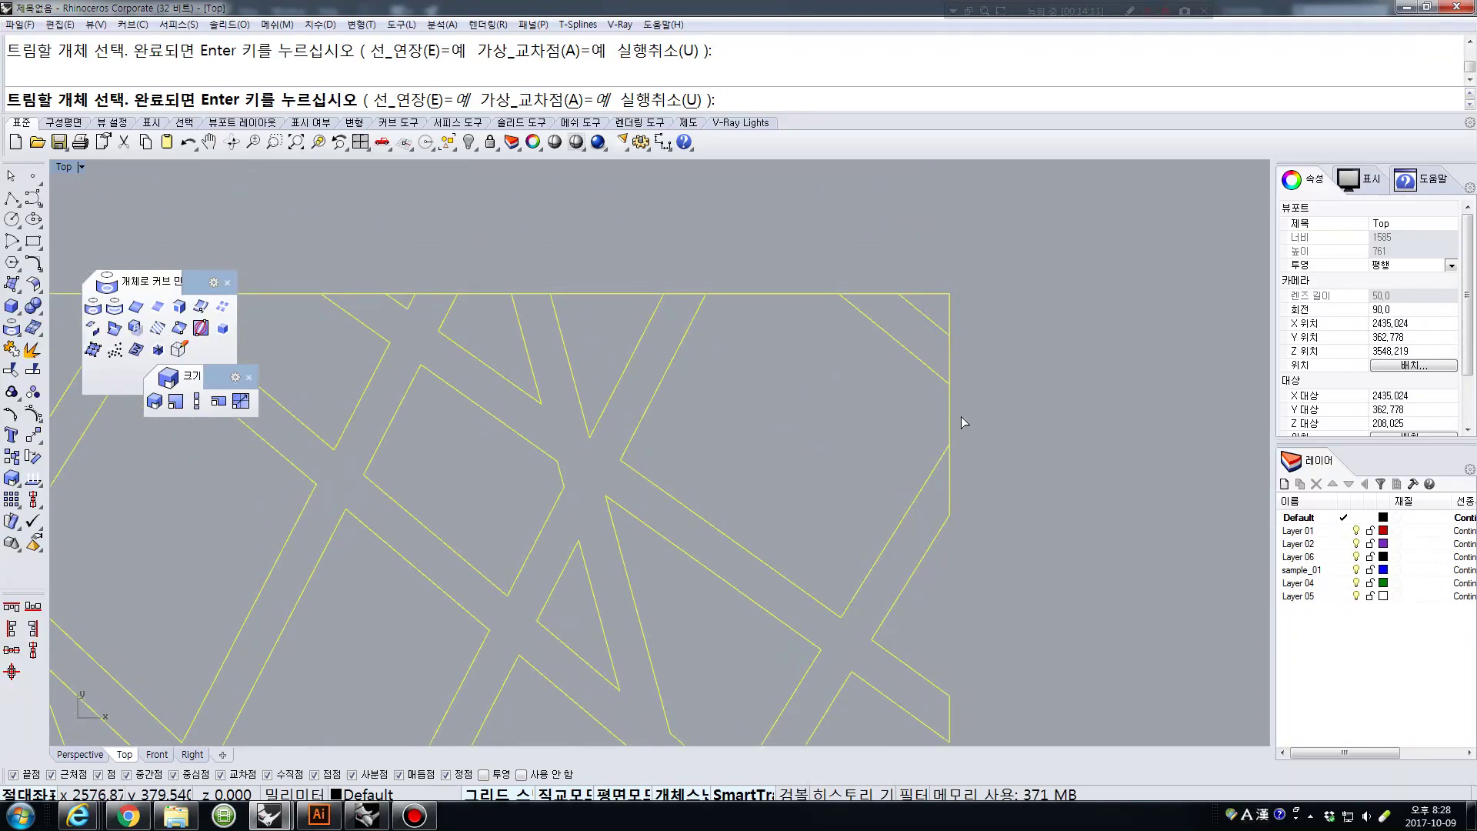
# Trim out the rectangle's upper-right corner and the top-edge segments between the pattern strips.
pyautogui.click(788, 293)
pyautogui.click(398, 292)
pyautogui.moveTo(420, 293); pyautogui.dragTo(820, 364, button='right')
pyautogui.click(658, 364)
pyautogui.click(452, 365)
pyautogui.scroll(5, 370, 375)
pyautogui.click(357, 359)
pyautogui.moveTo(353, 366); pyautogui.dragTo(488, 383, button='right')
pyautogui.scroll(-6, 490, 358)
pyautogui.moveTo(351, 350); pyautogui.dragTo(848, 397, button='right')
pyautogui.click(423, 360)
pyautogui.click(575, 369)
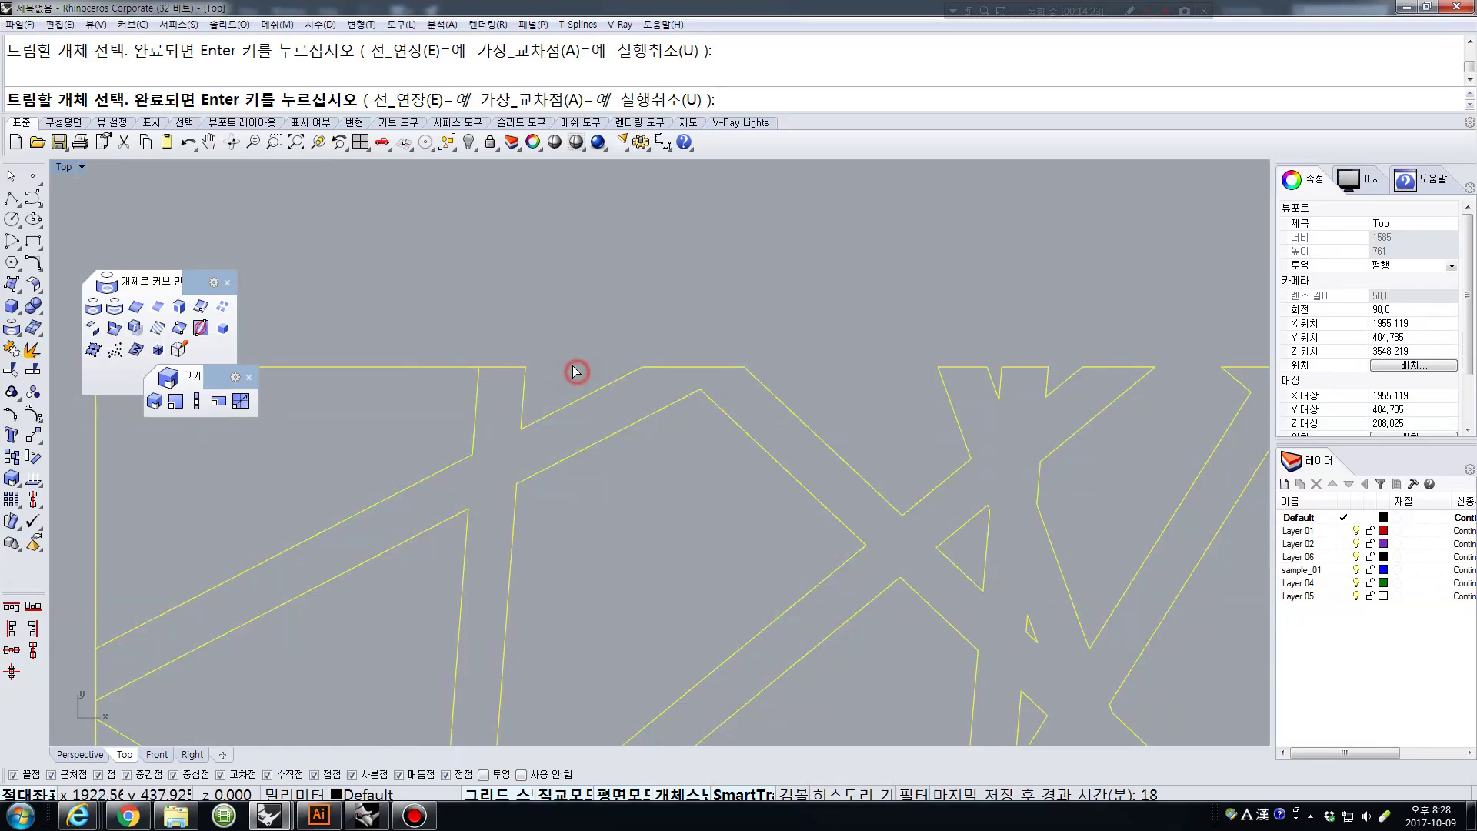
pyautogui.click(458, 374)
# Trim out the segments of the rectangle's left edge that lie between the pattern strips.
pyautogui.scroll(-4, 458, 375)
pyautogui.scroll(8, 435, 493)
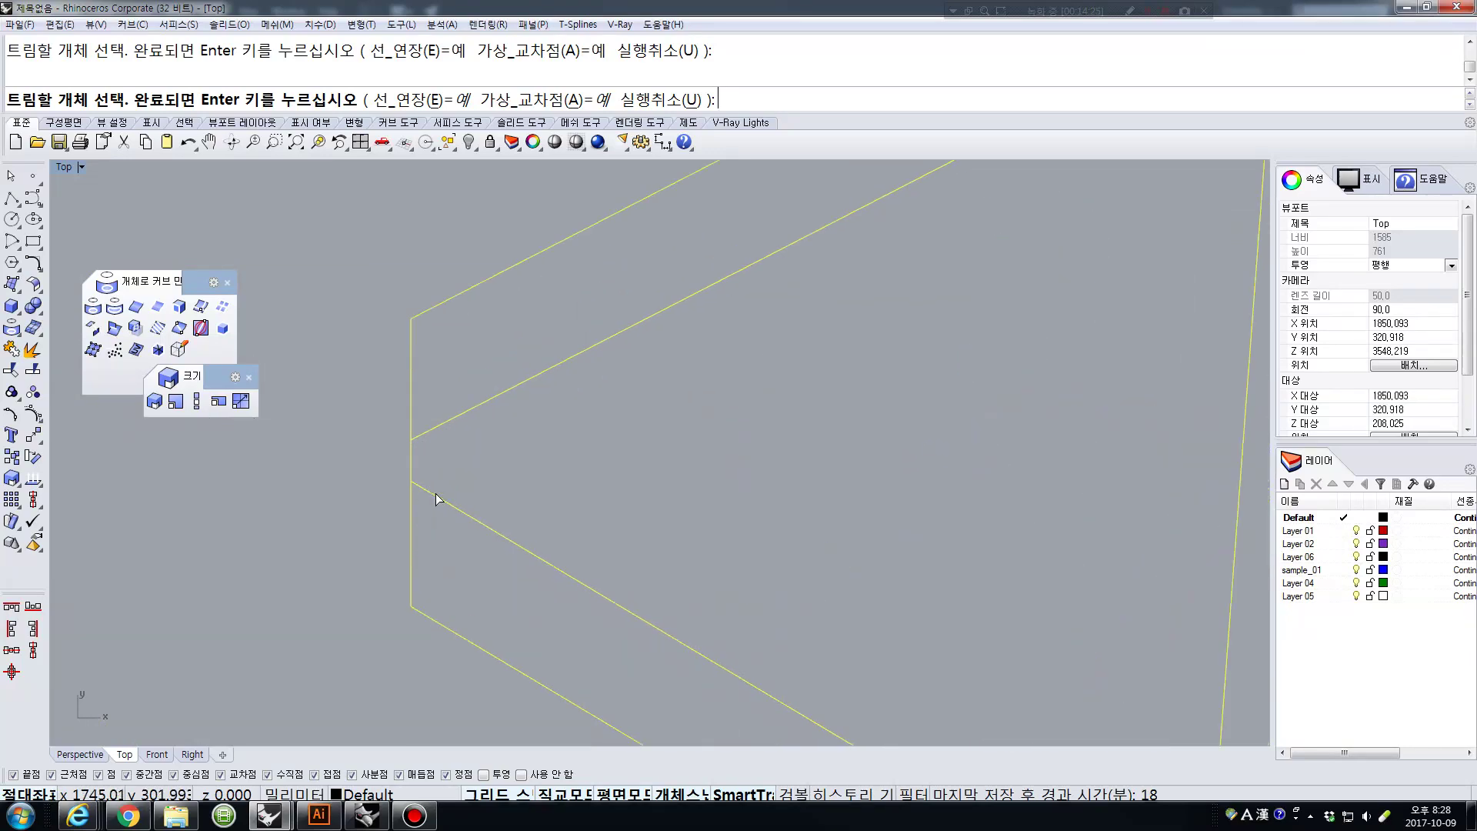
pyautogui.scroll(-9, 545, 434)
pyautogui.moveTo(625, 517); pyautogui.dragTo(594, 319, button='right')
pyautogui.scroll(5, 474, 557)
pyautogui.scroll(5, 469, 563)
pyautogui.scroll(-8, 531, 437)
pyautogui.moveTo(992, 538); pyautogui.dragTo(753, 602, button='right')
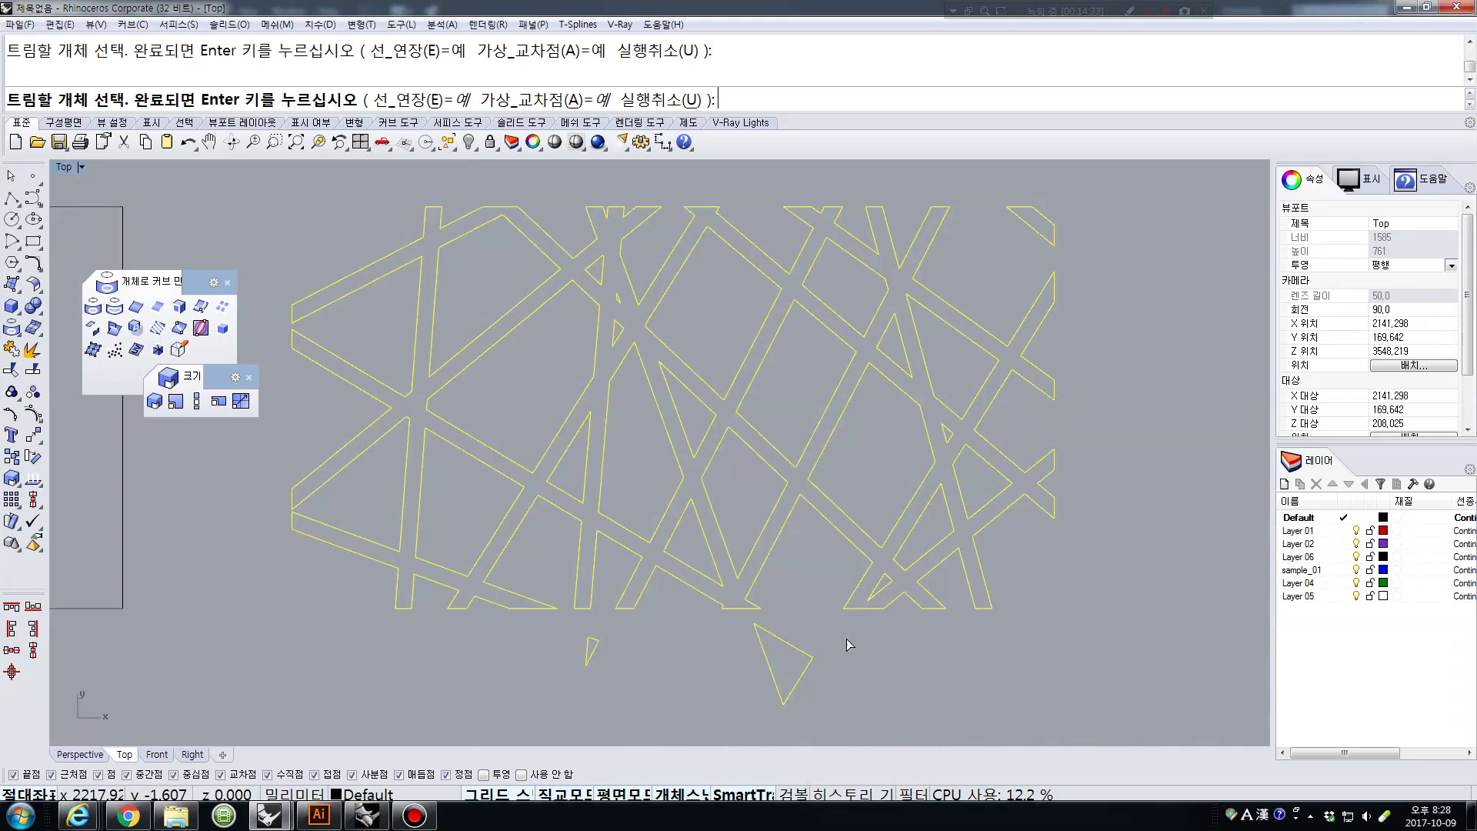
# Join all trimmed pattern curves into closed curves and select the outer outline to check it.
pyautogui.click(12, 349)
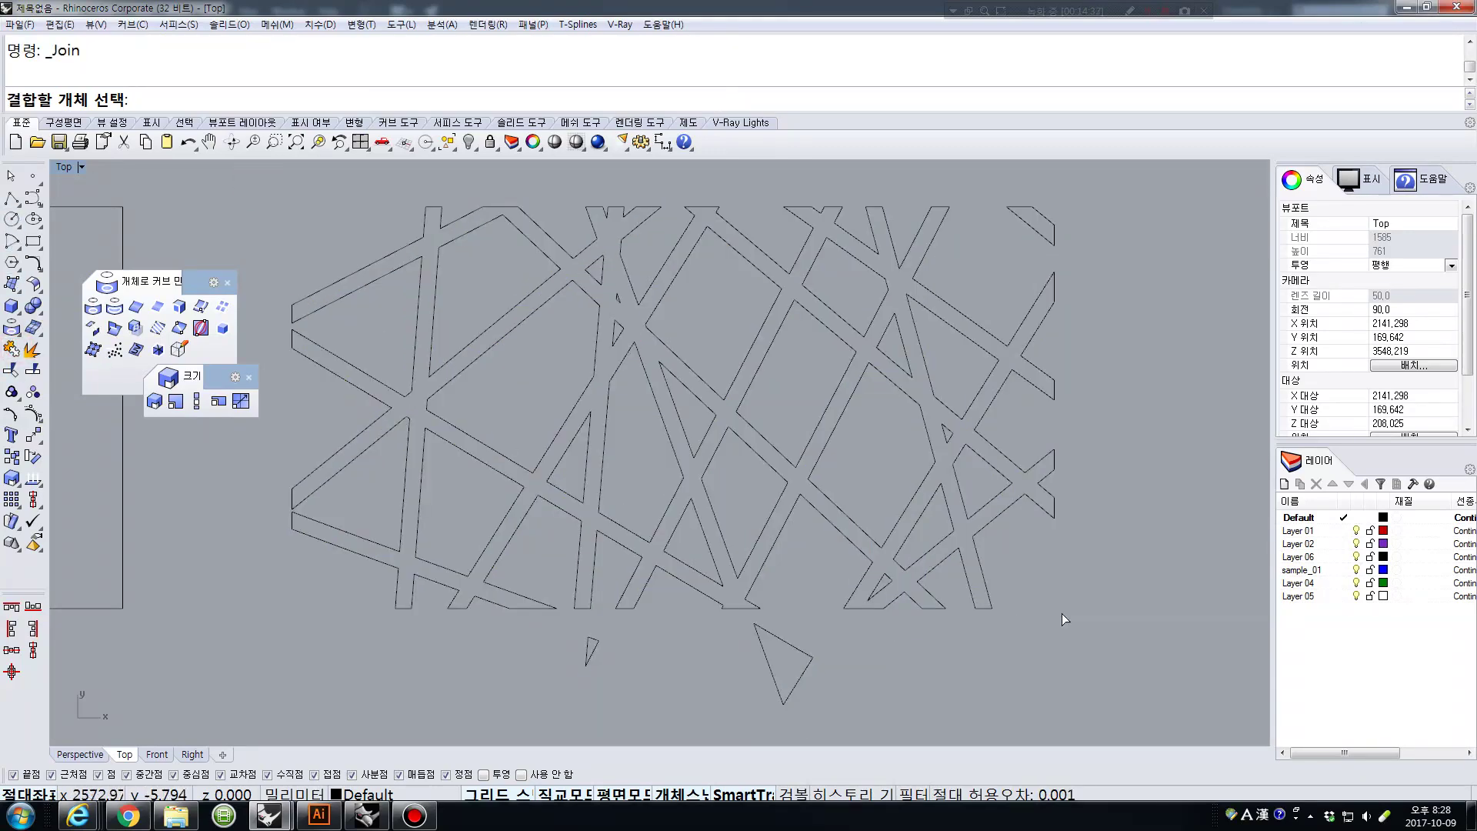
pyautogui.rightClick(898, 505)
pyautogui.scroll(-6, 816, 423)
pyautogui.moveTo(537, 273); pyautogui.dragTo(1124, 588)
pyautogui.rightClick(1092, 558)
pyautogui.click(1006, 550)
pyautogui.click(945, 468)
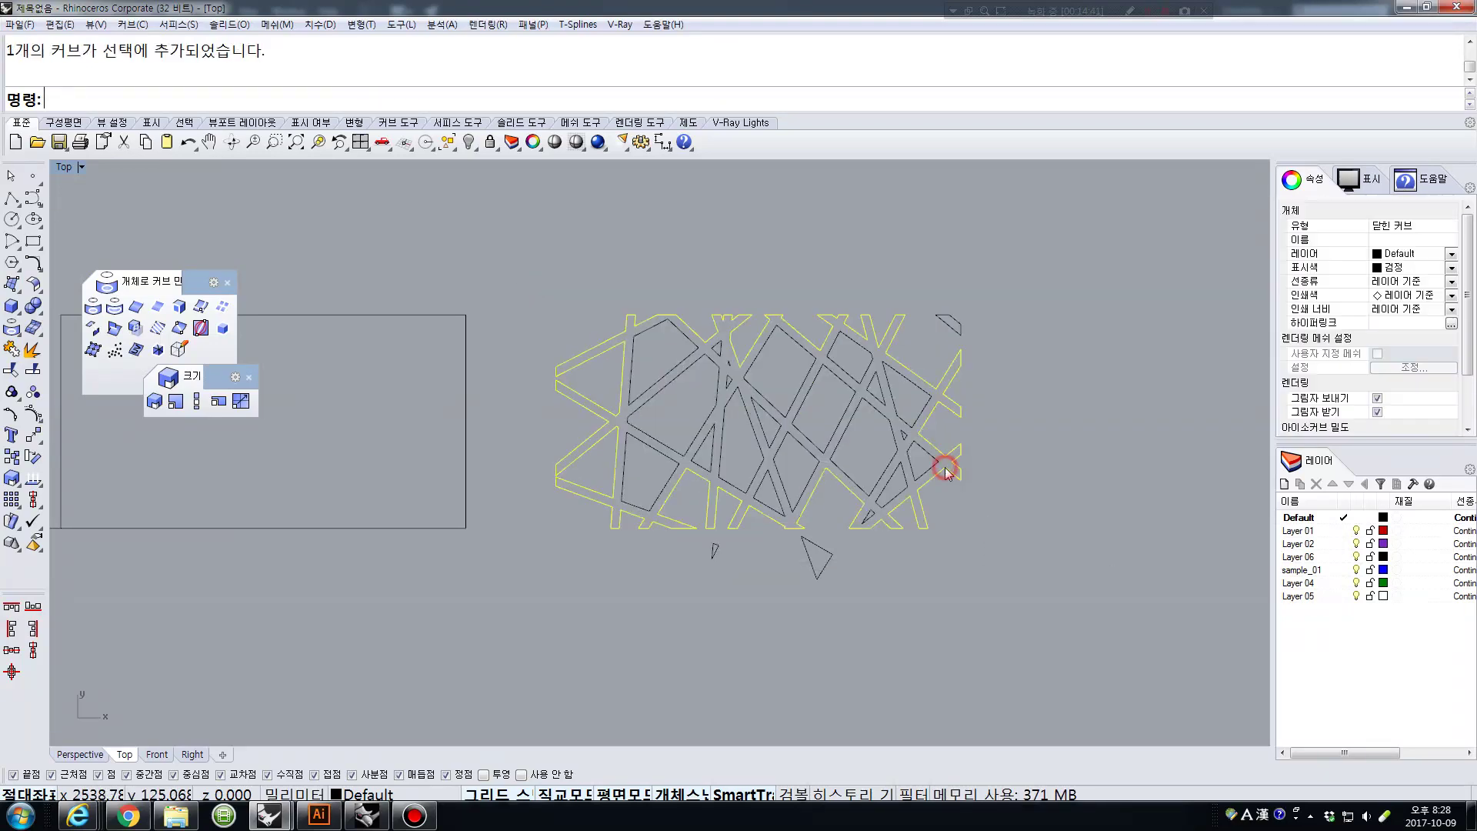
# Delete the two stray triangles below the pattern and group all remaining pattern curves.
pyautogui.click(826, 602)
pyautogui.moveTo(662, 550); pyautogui.dragTo(641, 543)
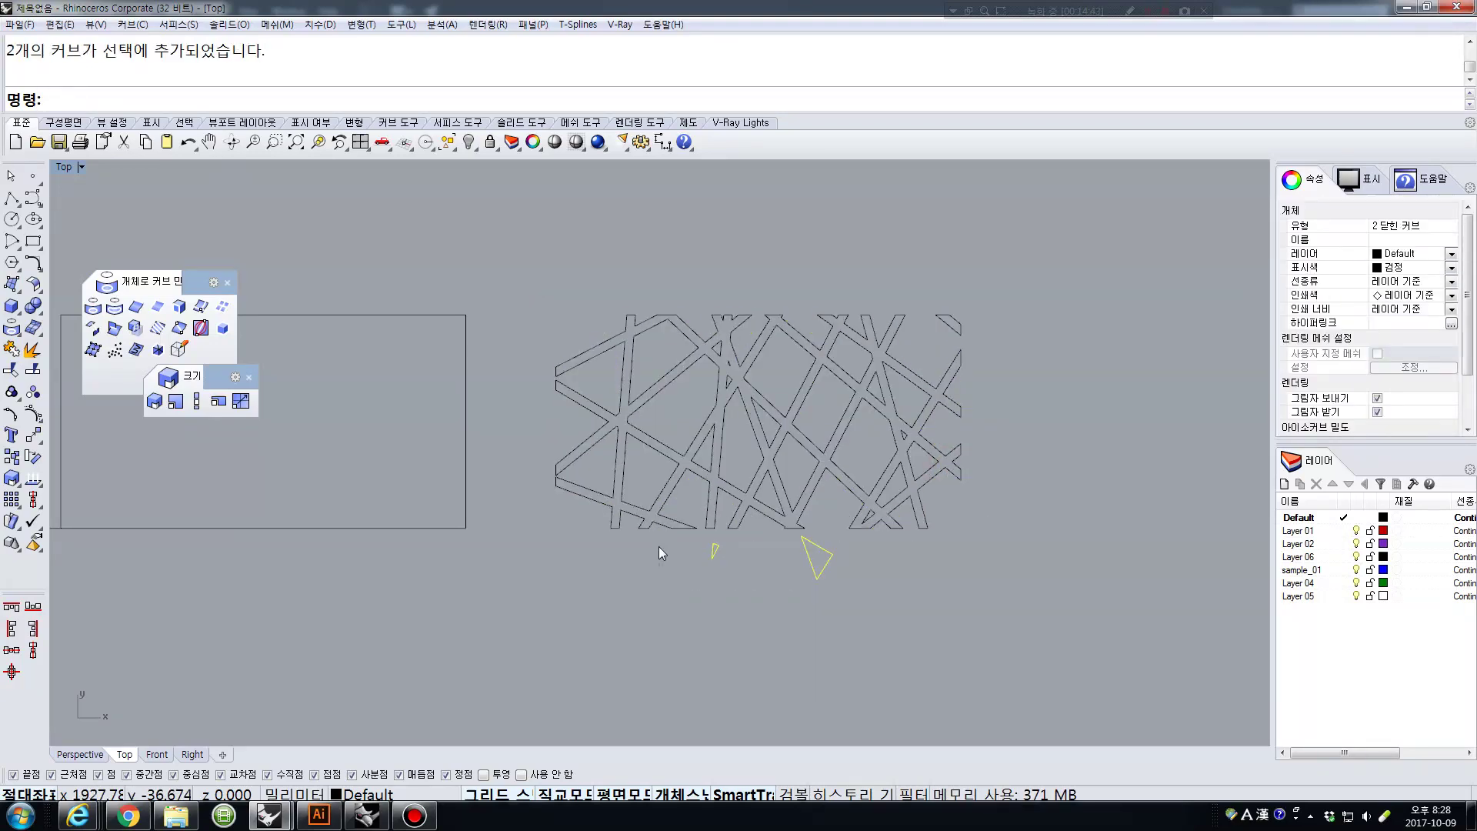
pyautogui.press('Delete')
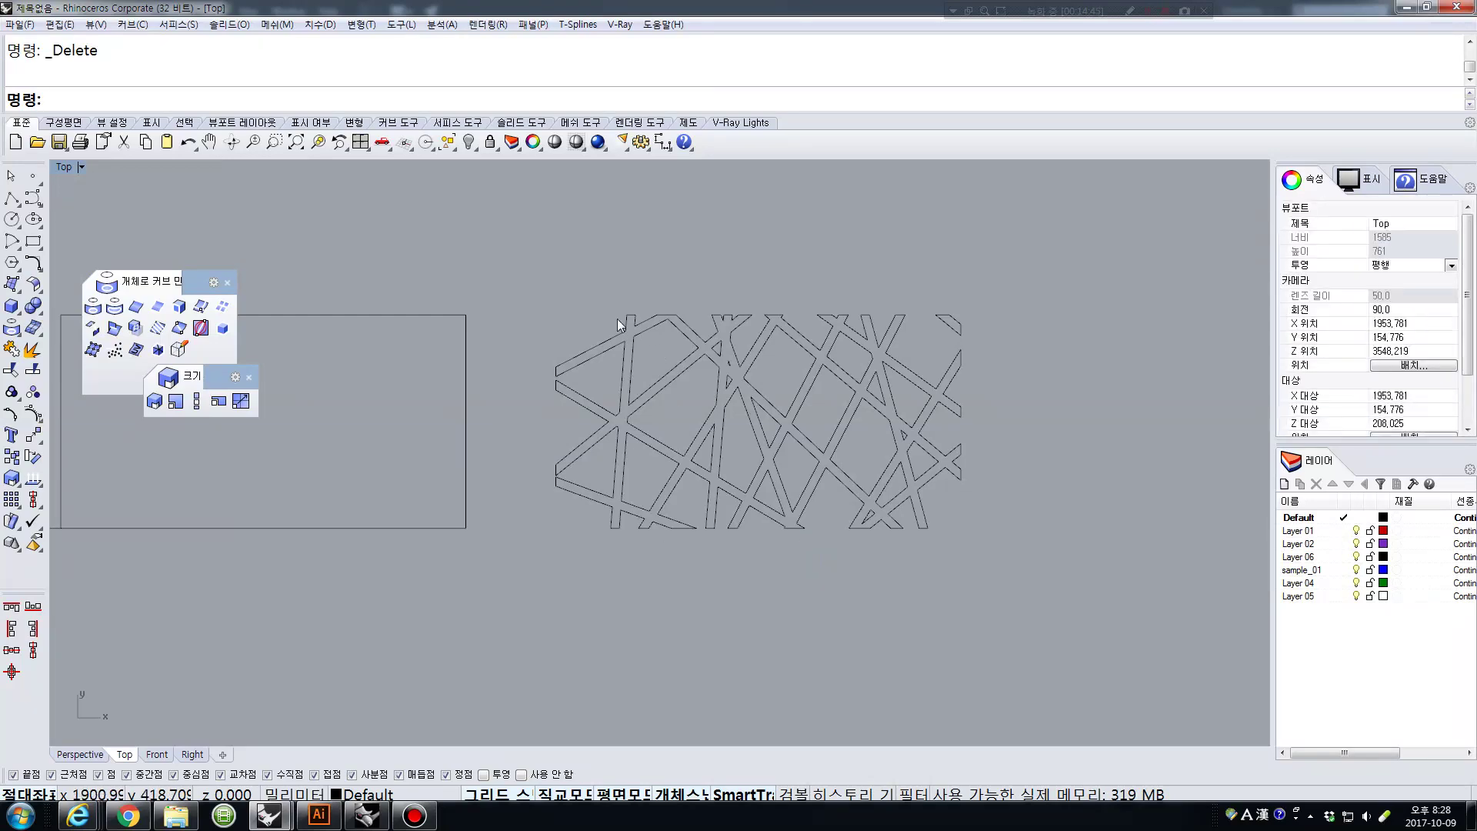
pyautogui.moveTo(740, 497); pyautogui.dragTo(1005, 536)
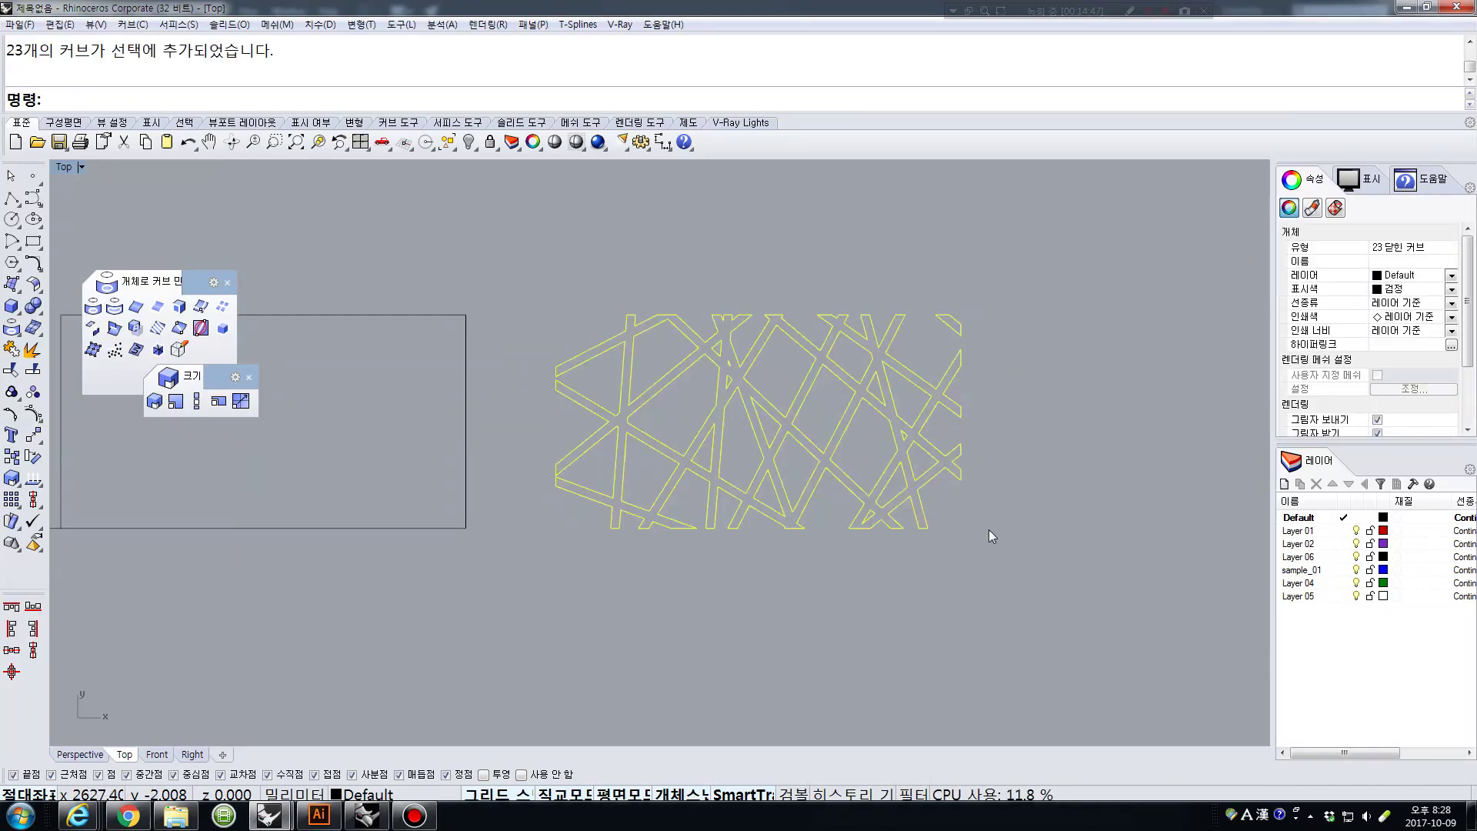
pyautogui.hotkey('ctrl', 'g')
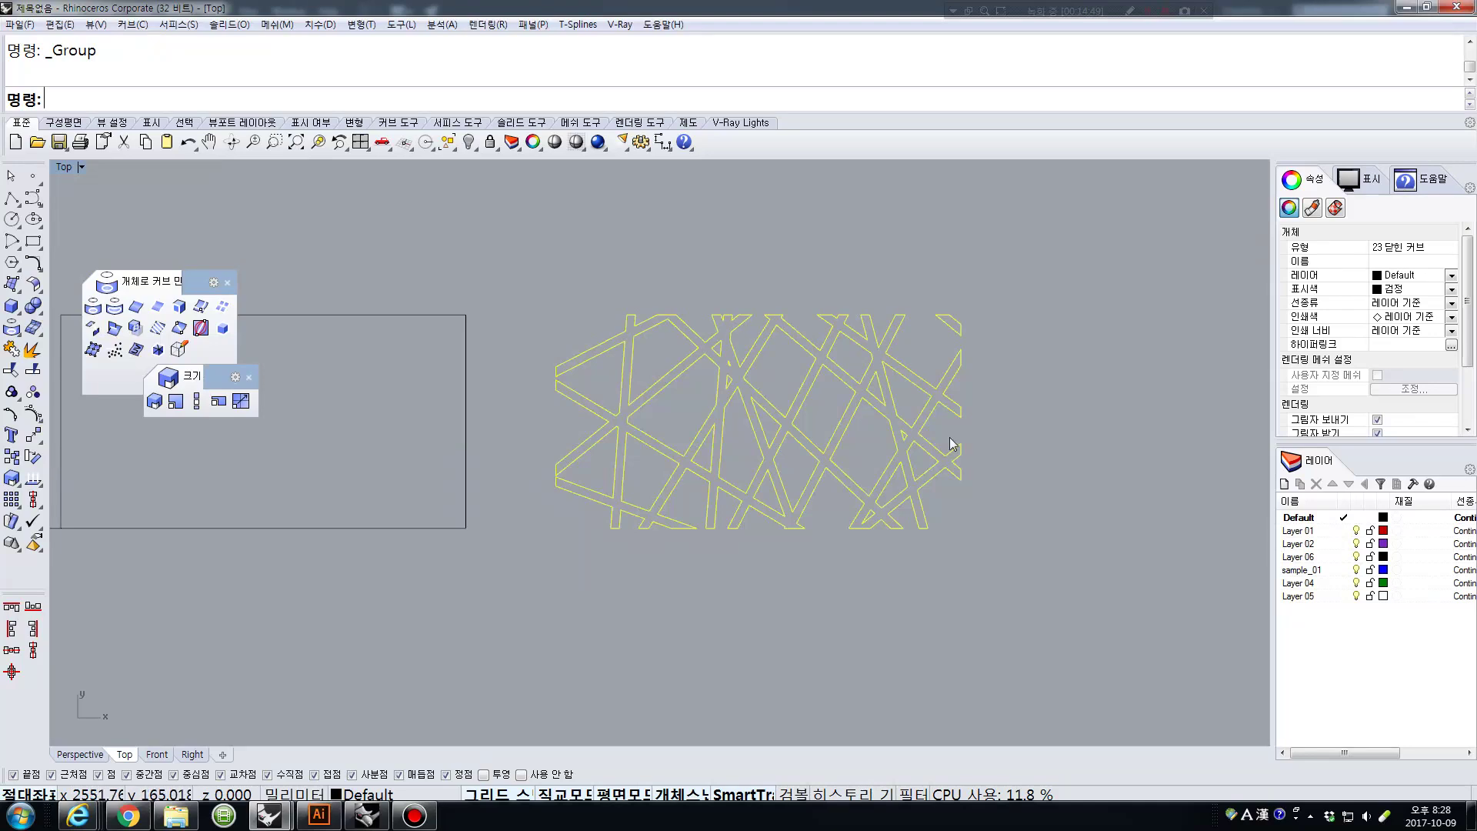
# Move the grouped pattern left about 958 mm, snapping its top edge onto the UV rectangle's top edge.
pyautogui.scroll(3, 824, 332)
pyautogui.write('m')
pyautogui.press('Return')
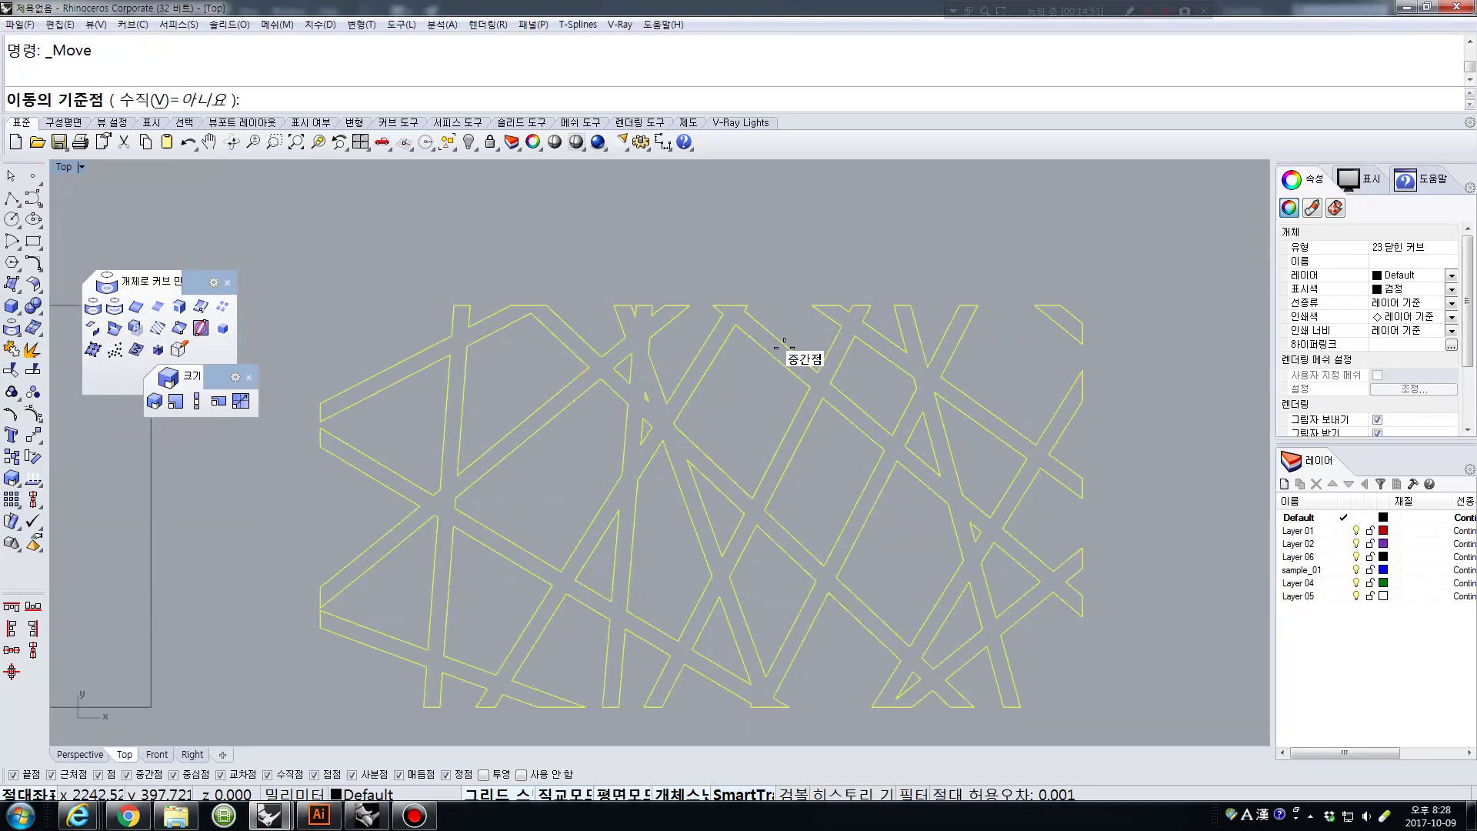
pyautogui.click(812, 303)
pyautogui.scroll(-3, 812, 303)
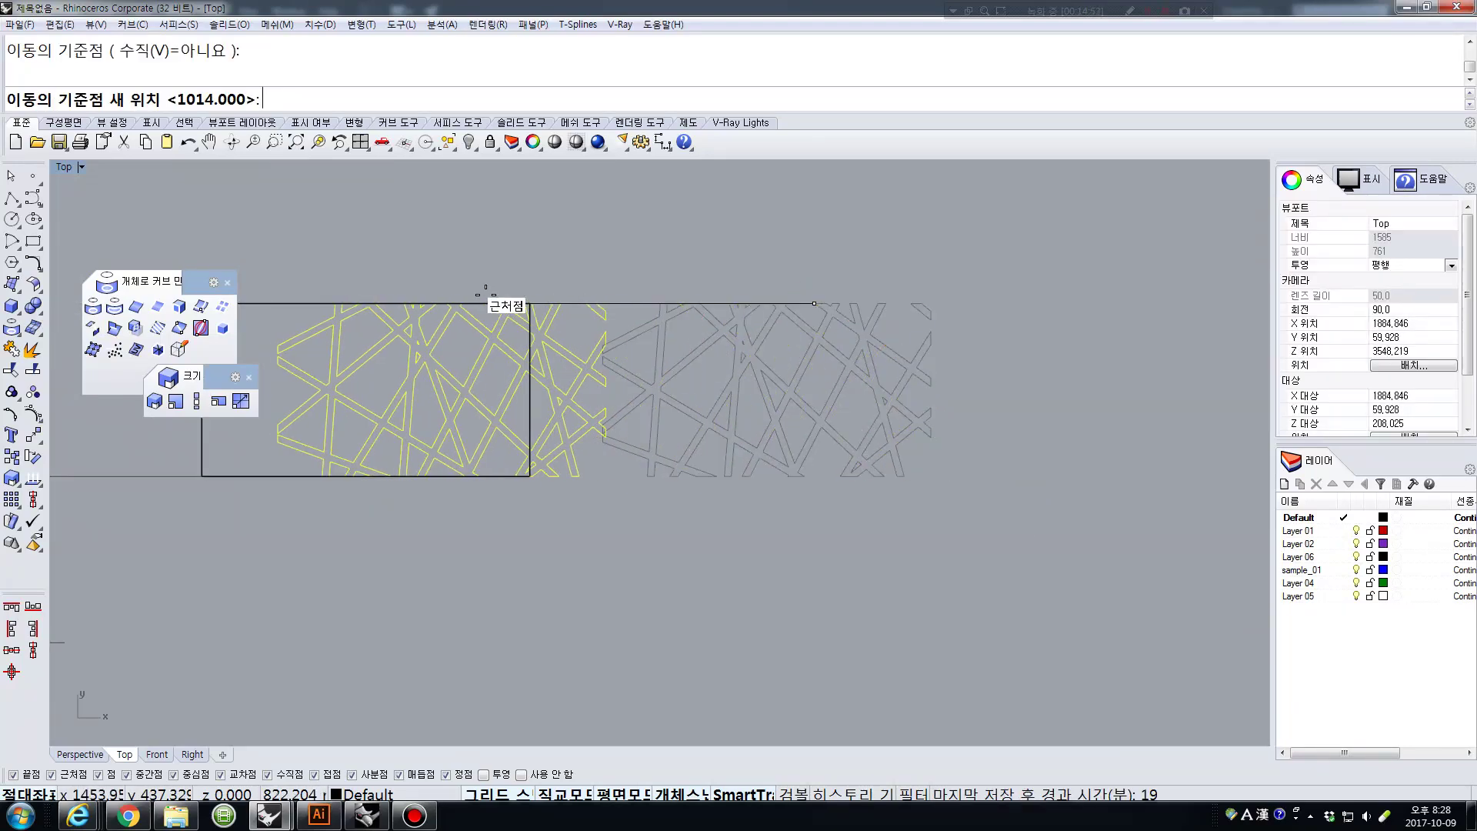
pyautogui.click(428, 303)
pyautogui.moveTo(428, 344); pyautogui.dragTo(902, 436, button='right')
pyautogui.scroll(5, 902, 435)
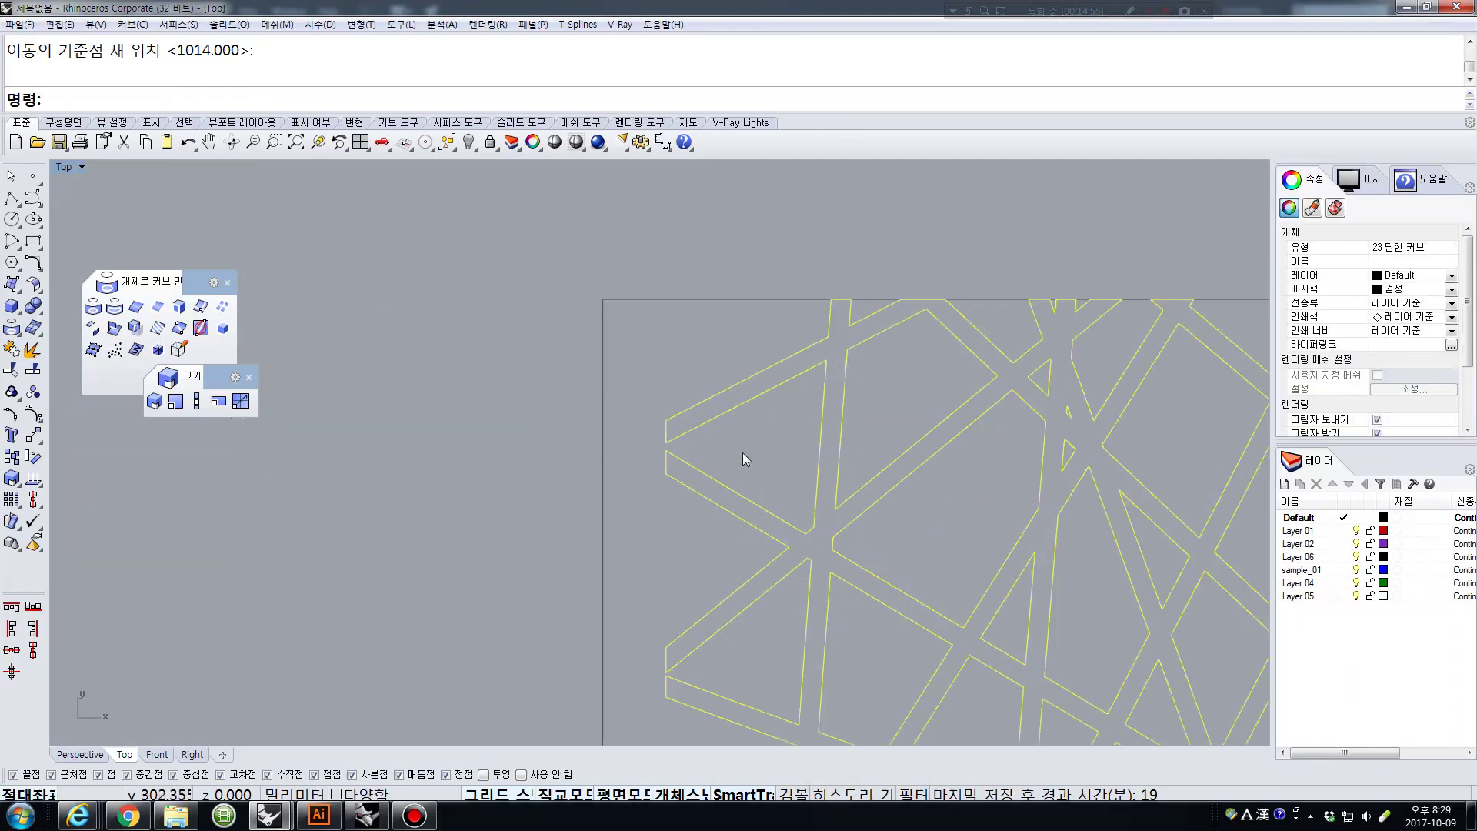
# Move the pattern about 55.6 mm further left so its left edge snaps onto the UV rectangle's left edge.
pyautogui.press('Return')
pyautogui.click(639, 479)
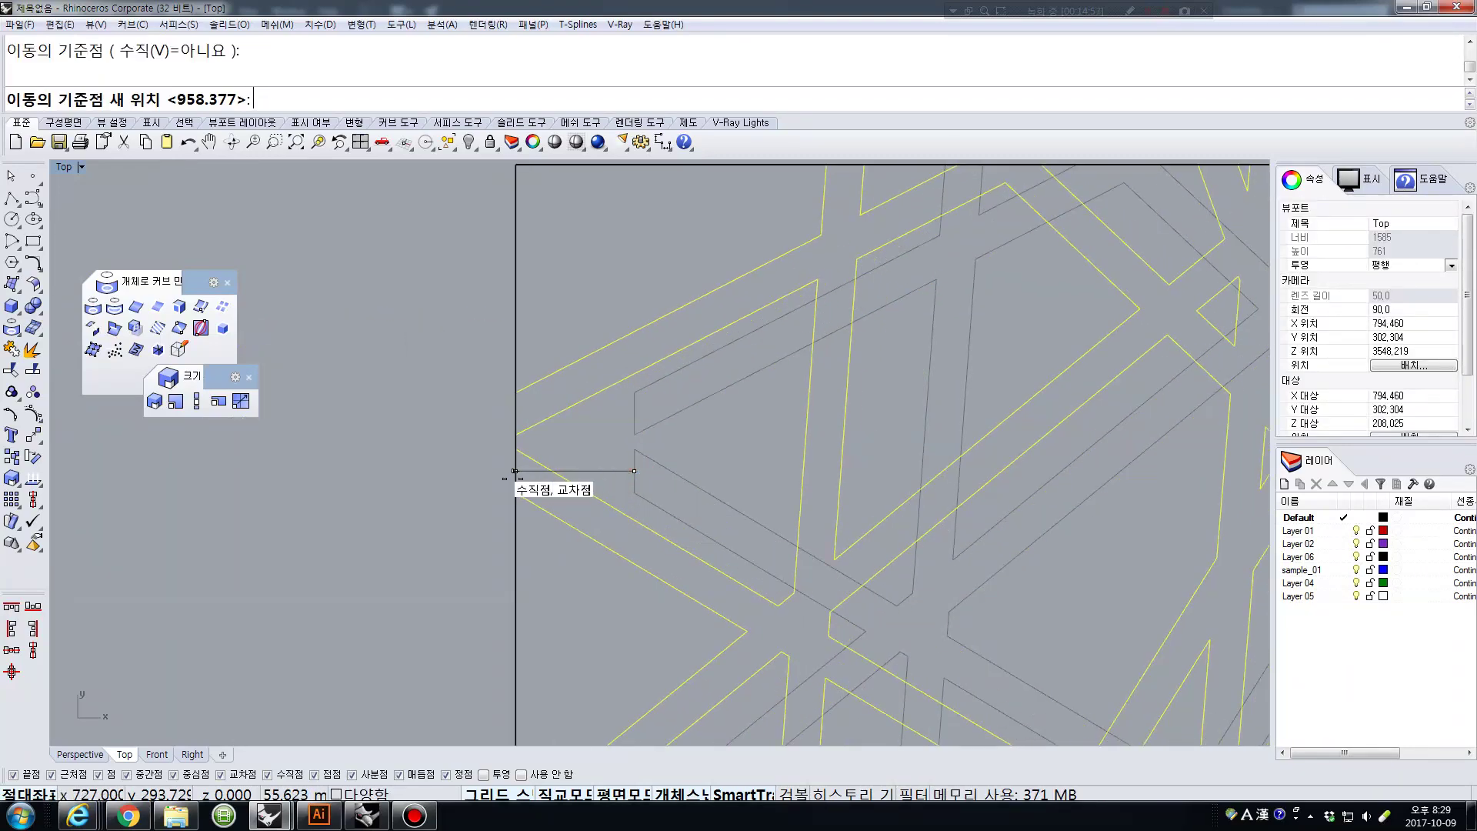
pyautogui.click(514, 476)
pyautogui.scroll(-4, 531, 462)
pyautogui.moveTo(898, 454); pyautogui.dragTo(930, 379, button='right')
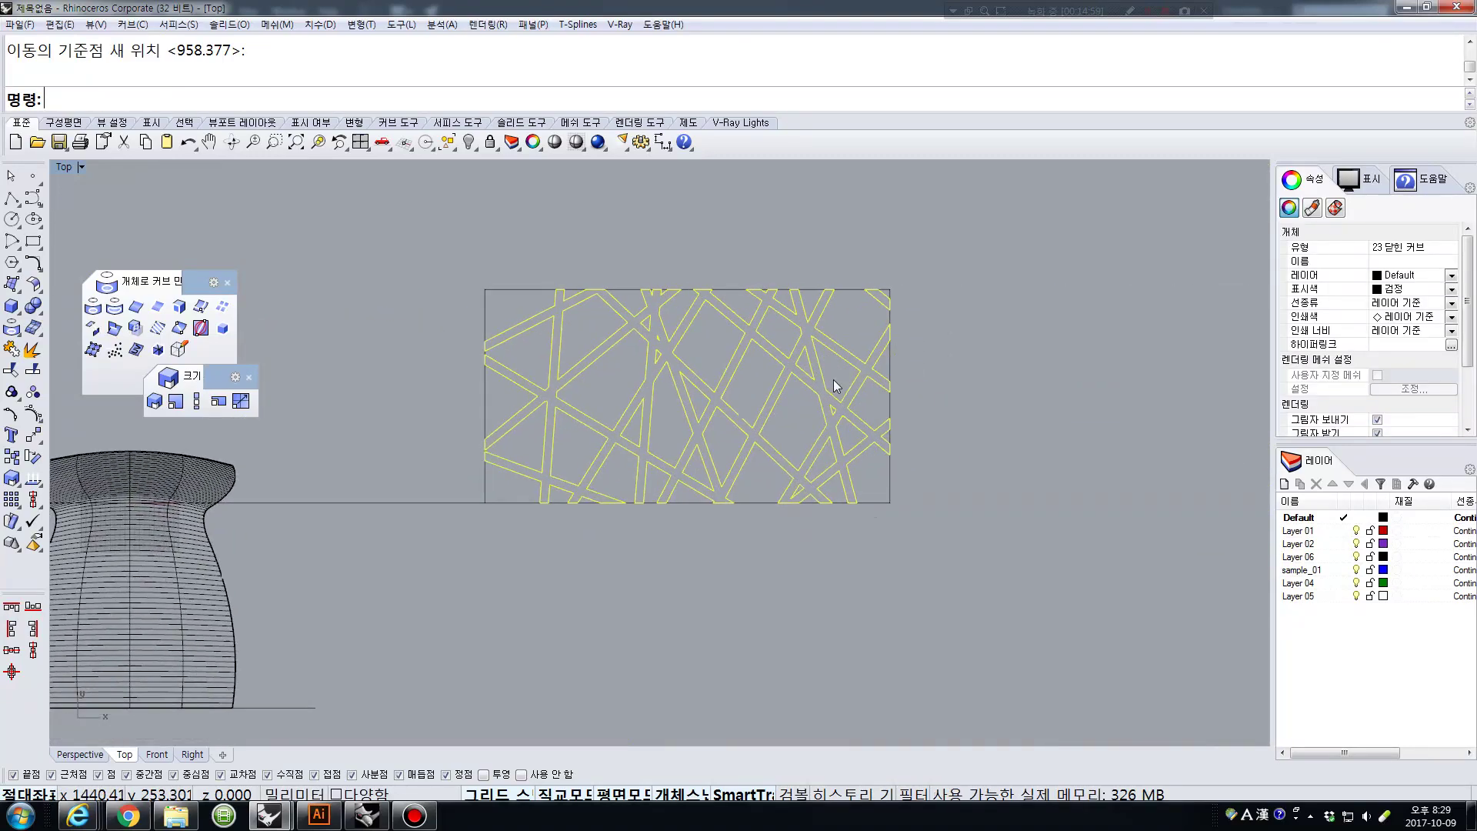
pyautogui.click(1058, 518)
# Try applying the flat pattern curves onto the chair surface with the Apply Curves command.
pyautogui.scroll(-2, 939, 441)
pyautogui.click(865, 409)
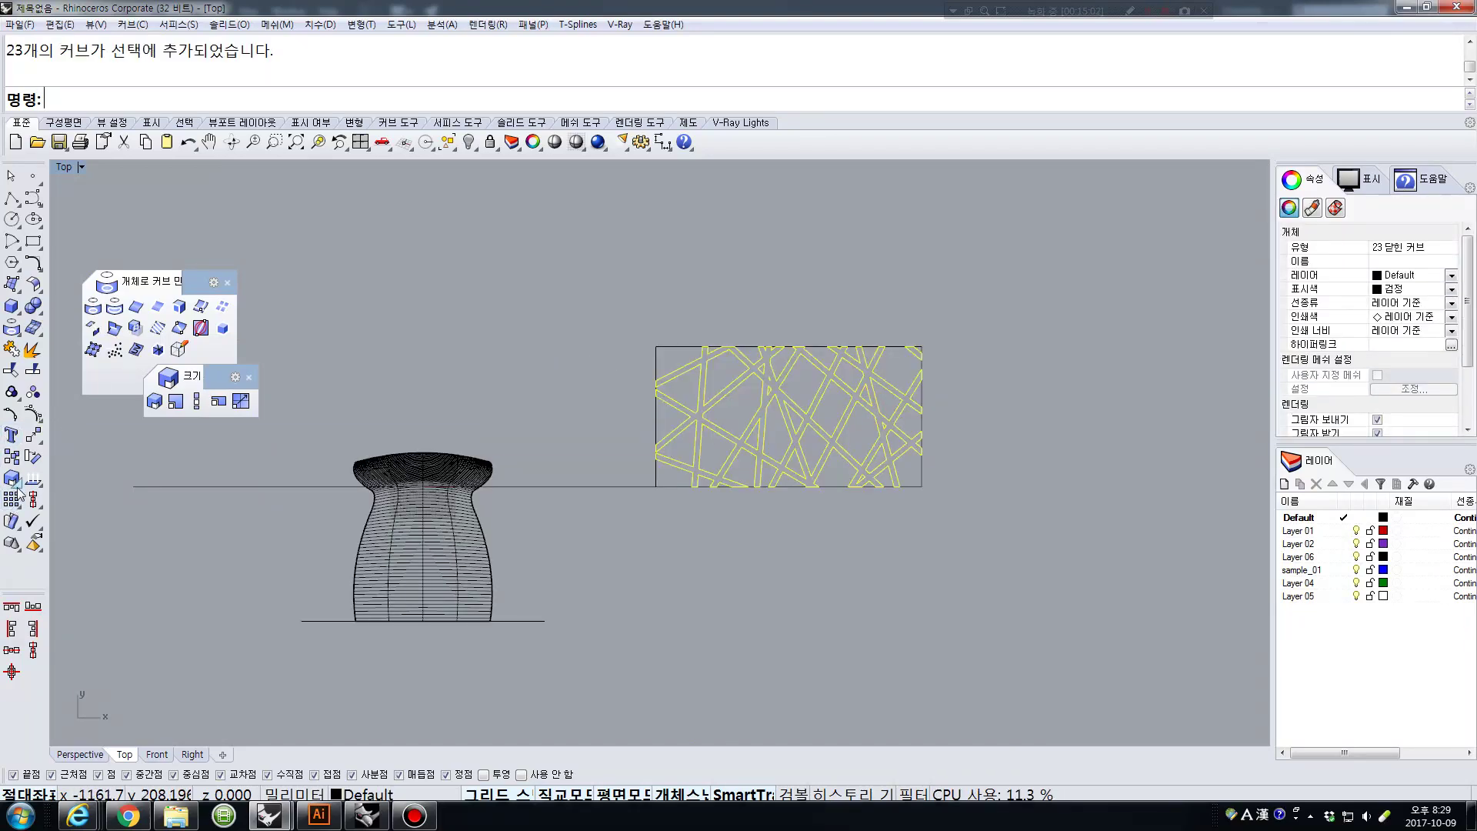
pyautogui.click(136, 350)
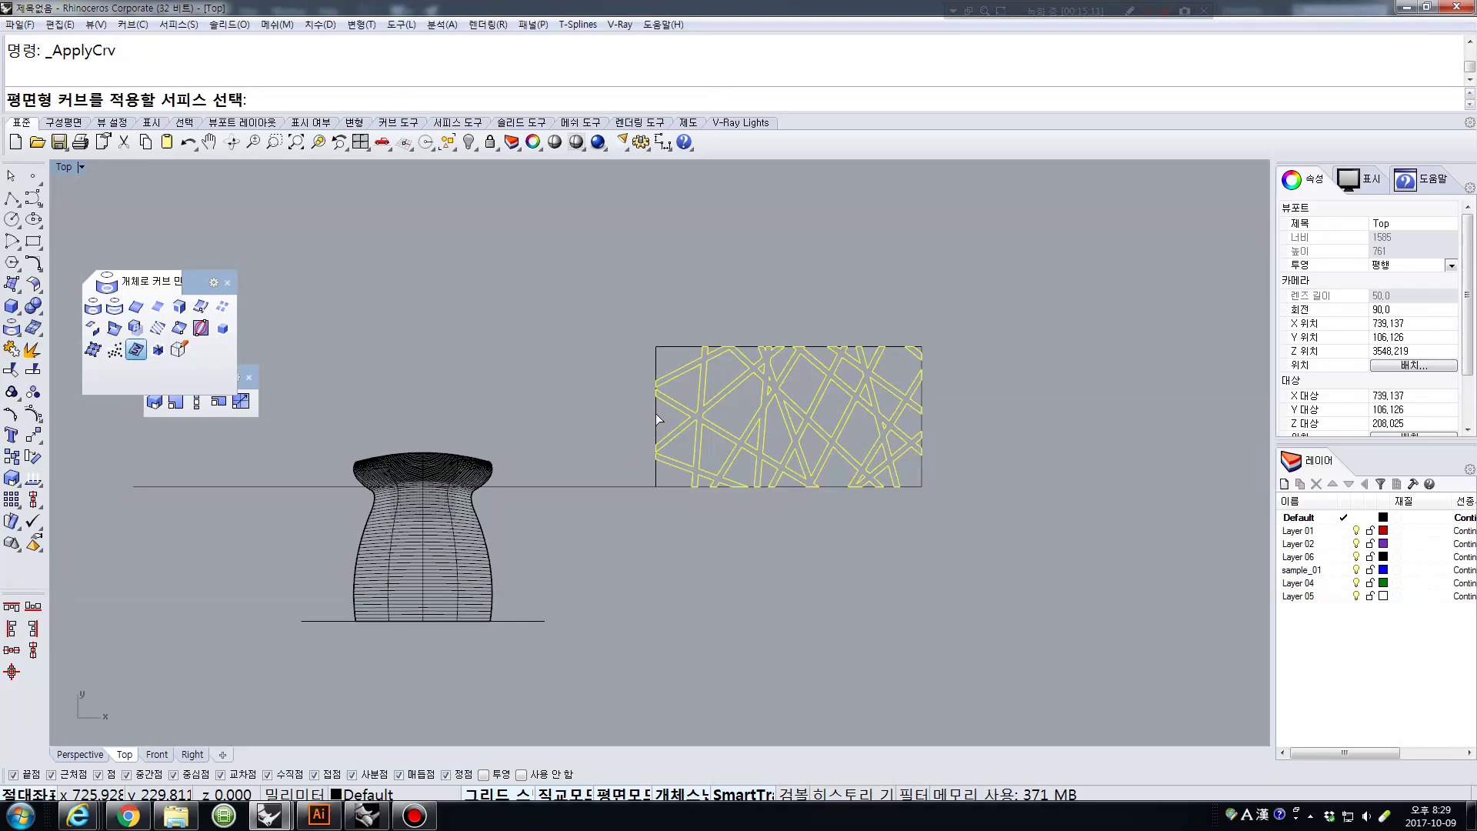
pyautogui.click(466, 478)
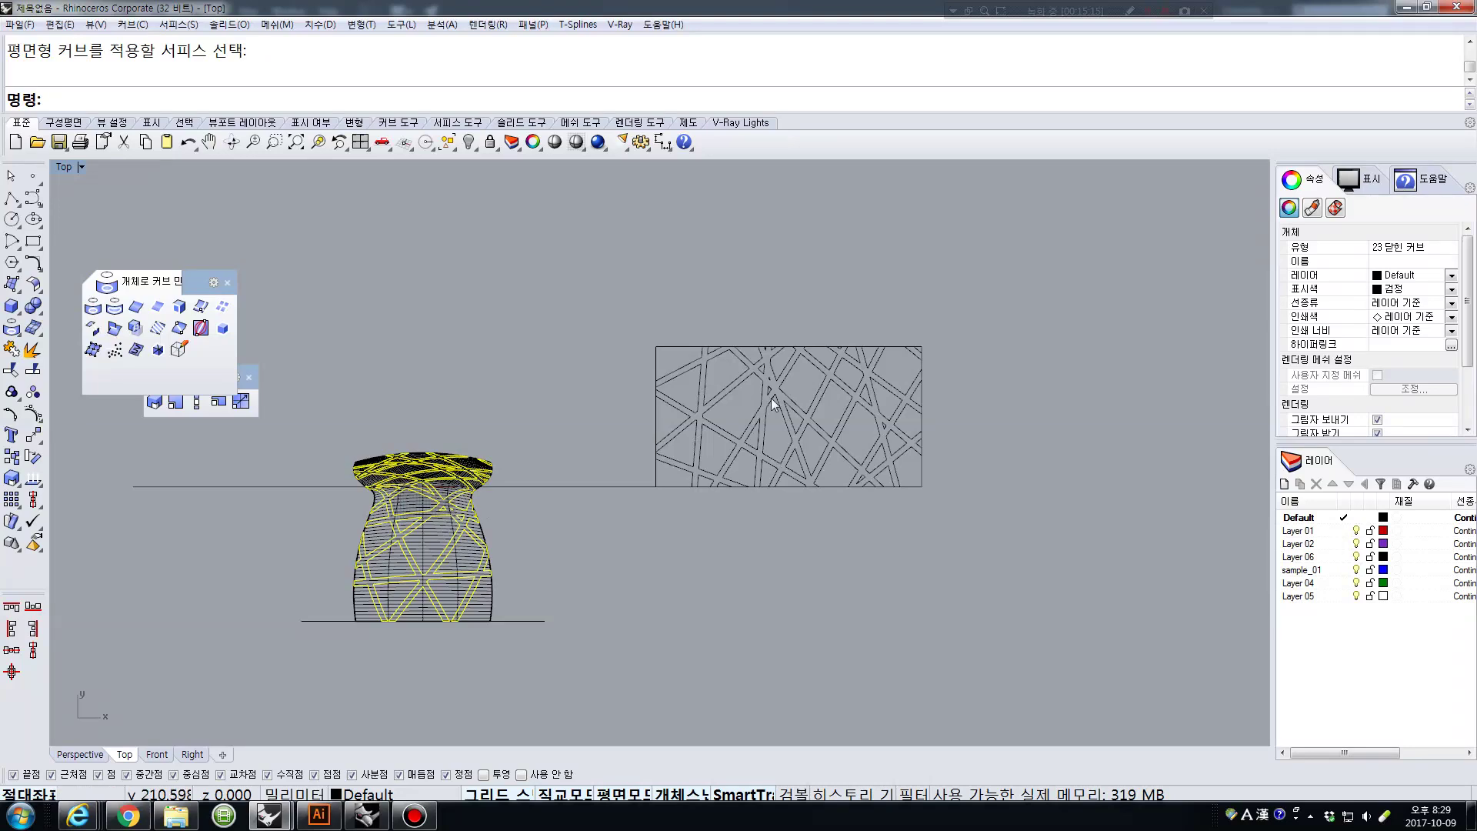
# Check the applied curves against the chair surface in the Top view, and undo the curve application.
pyautogui.click(702, 362)
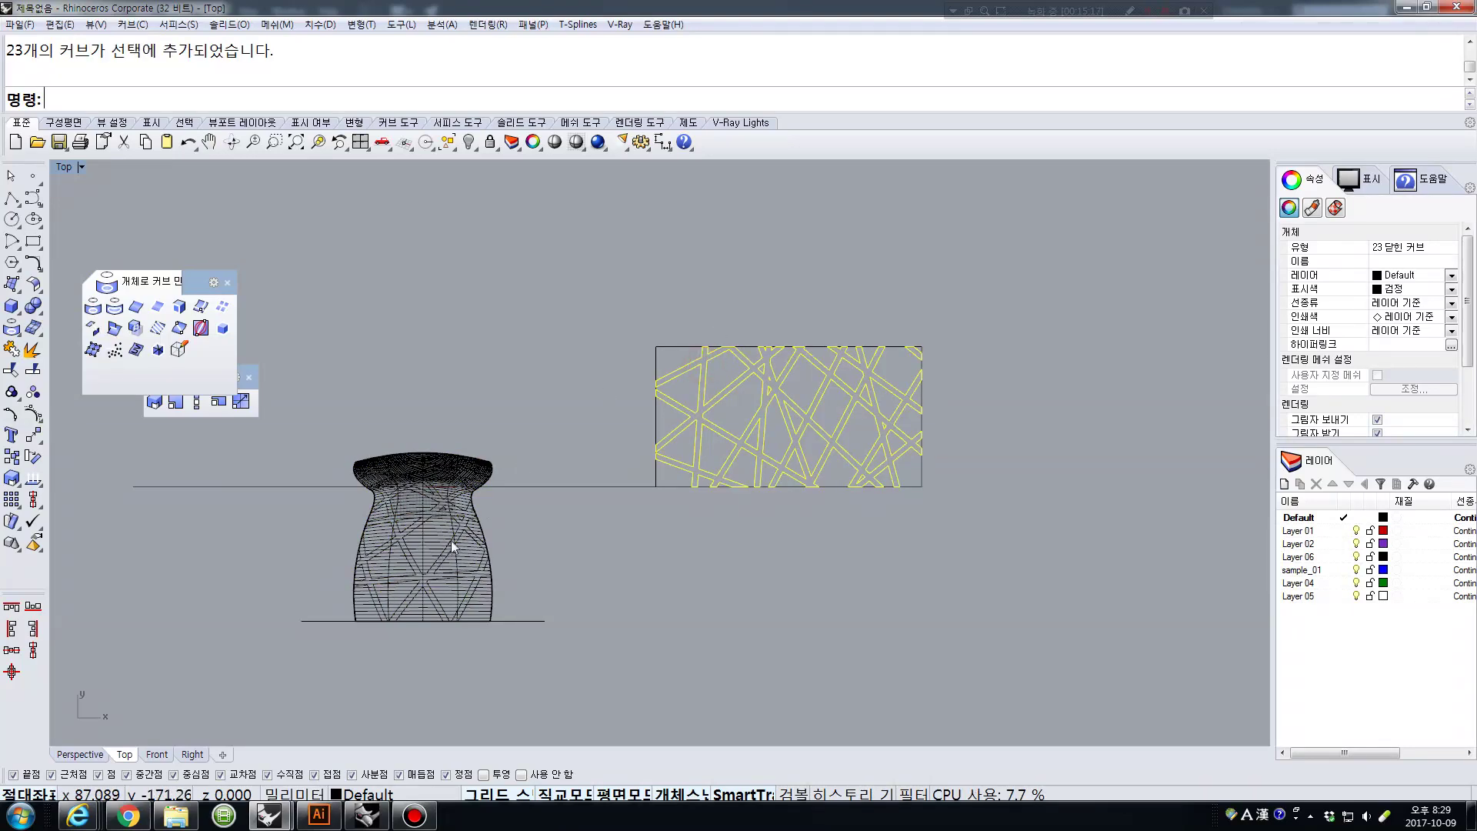
pyautogui.scroll(5, 447, 508)
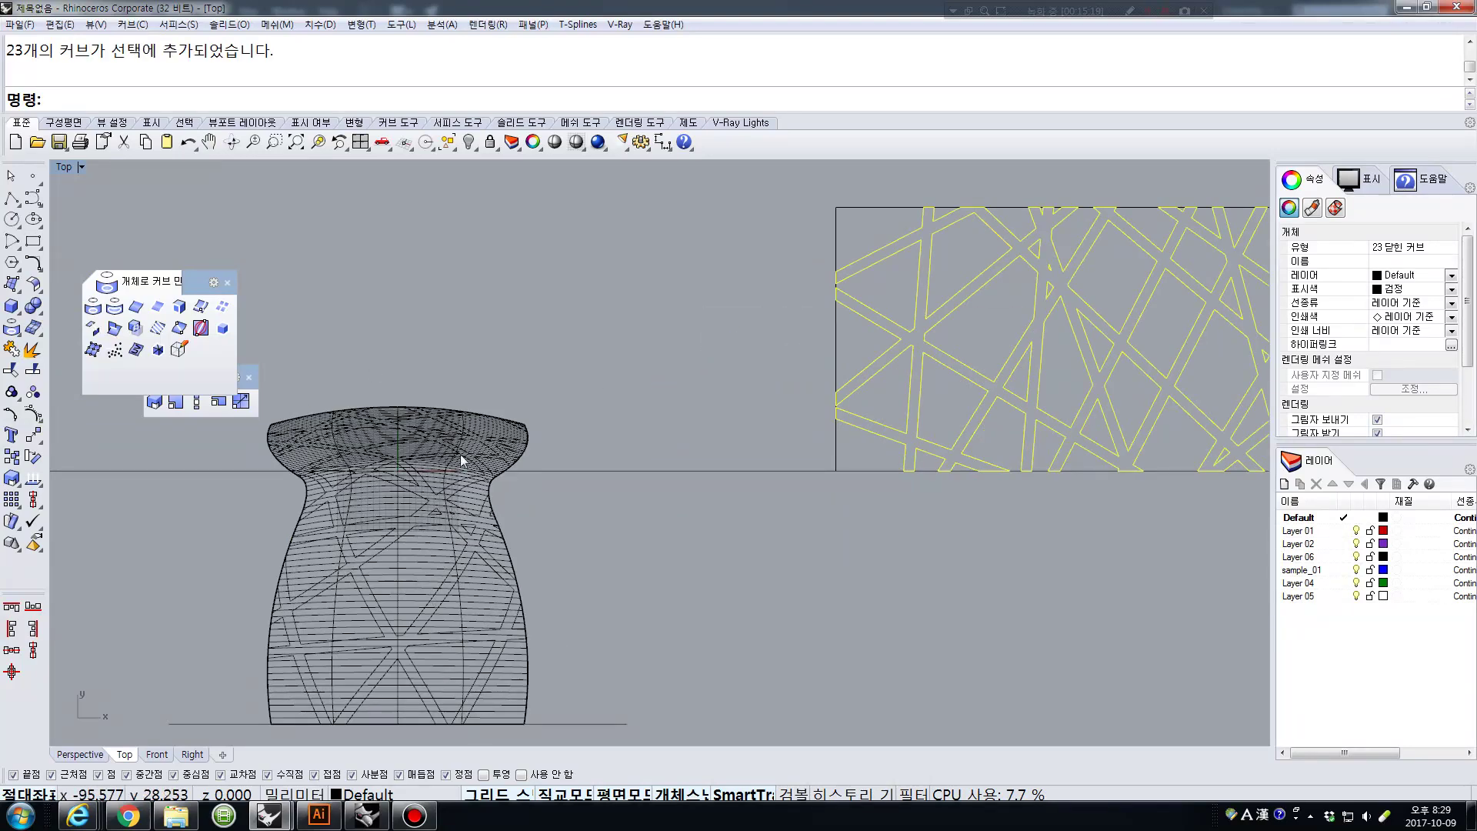
pyautogui.scroll(-5, 904, 296)
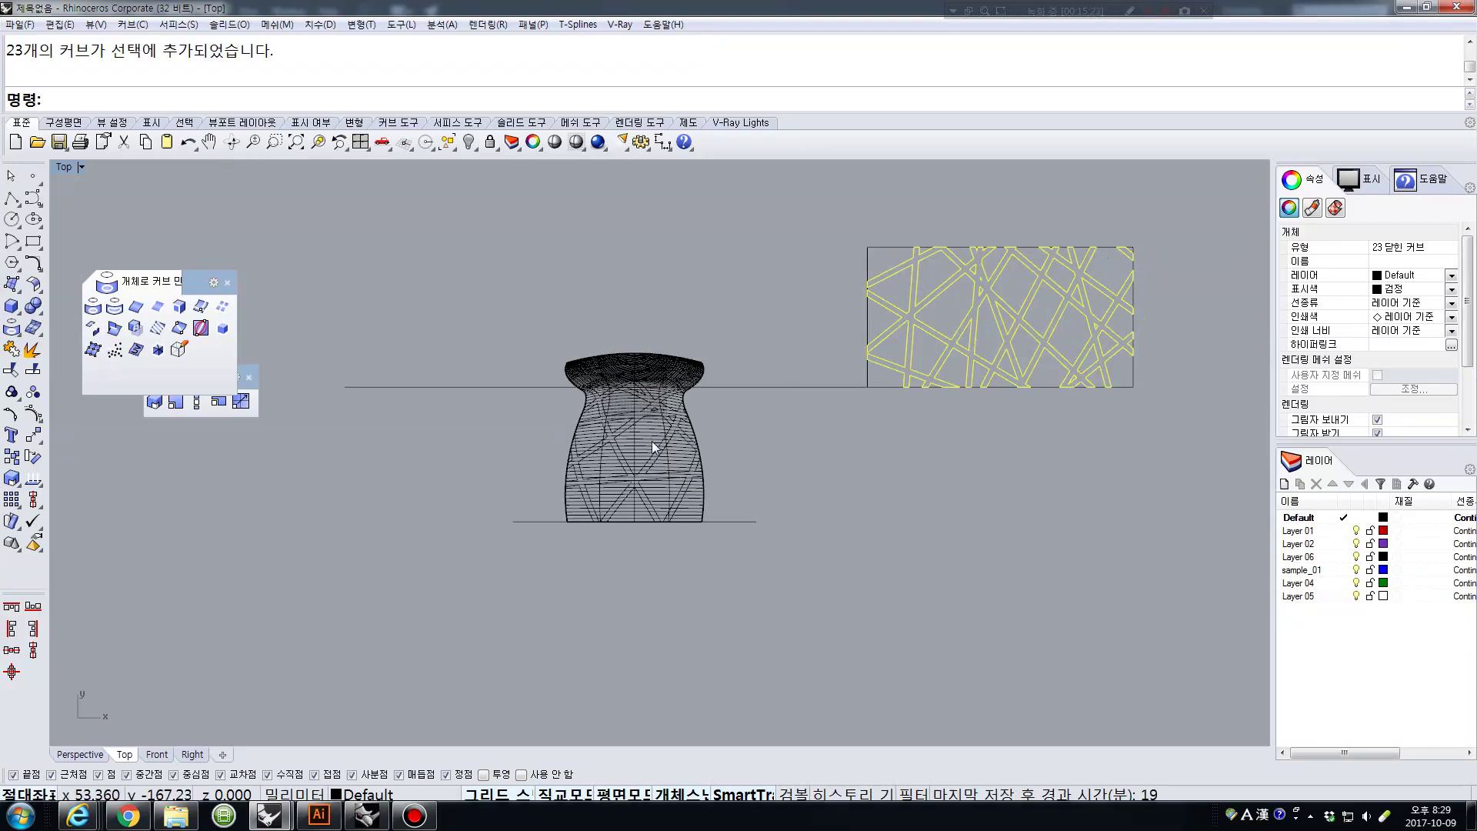
pyautogui.scroll(5, 653, 441)
pyautogui.click(691, 427)
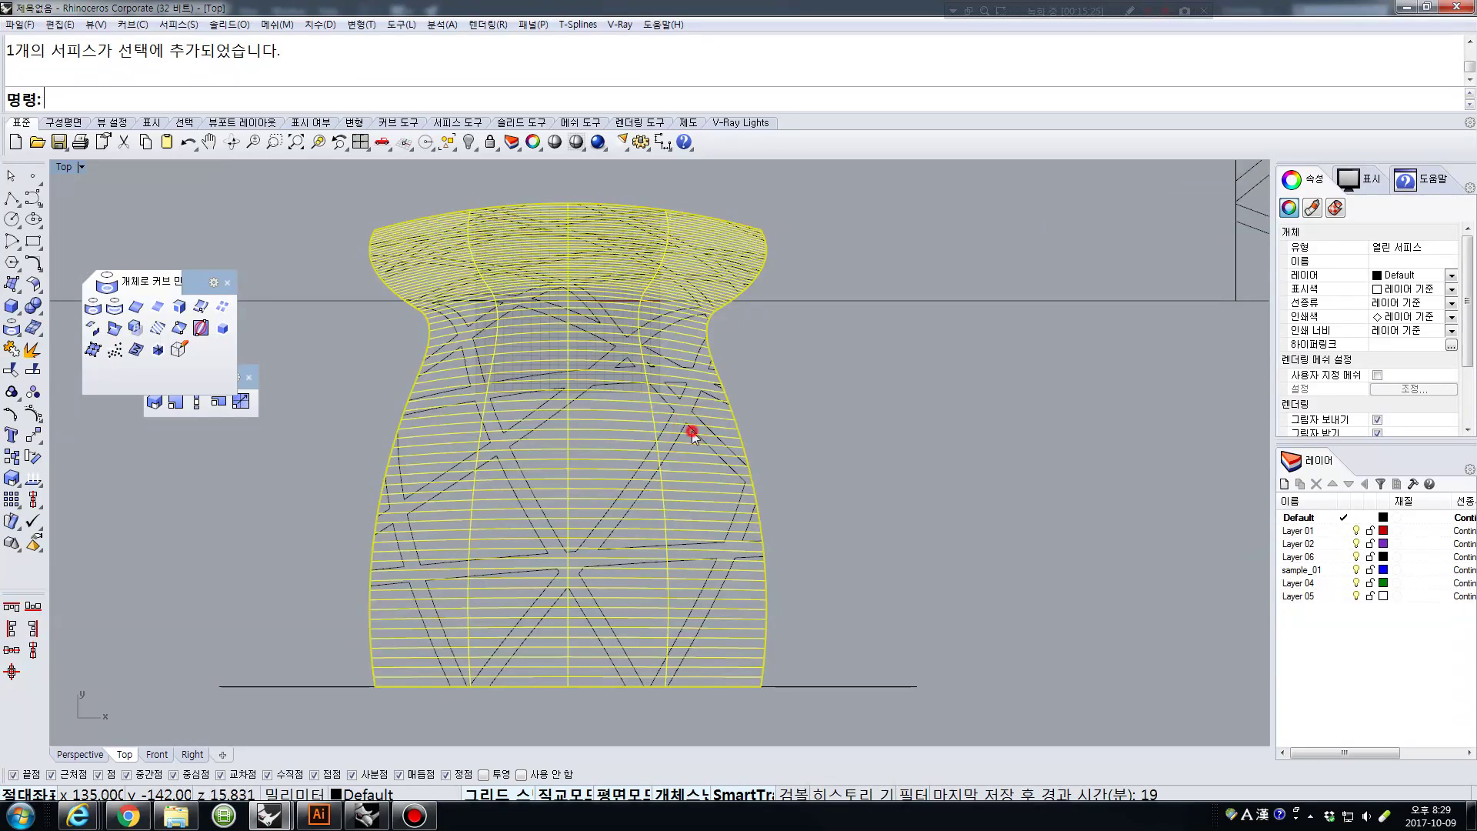
pyautogui.click(692, 431)
pyautogui.click(934, 431)
pyautogui.hotkey('ctrl', 'z')
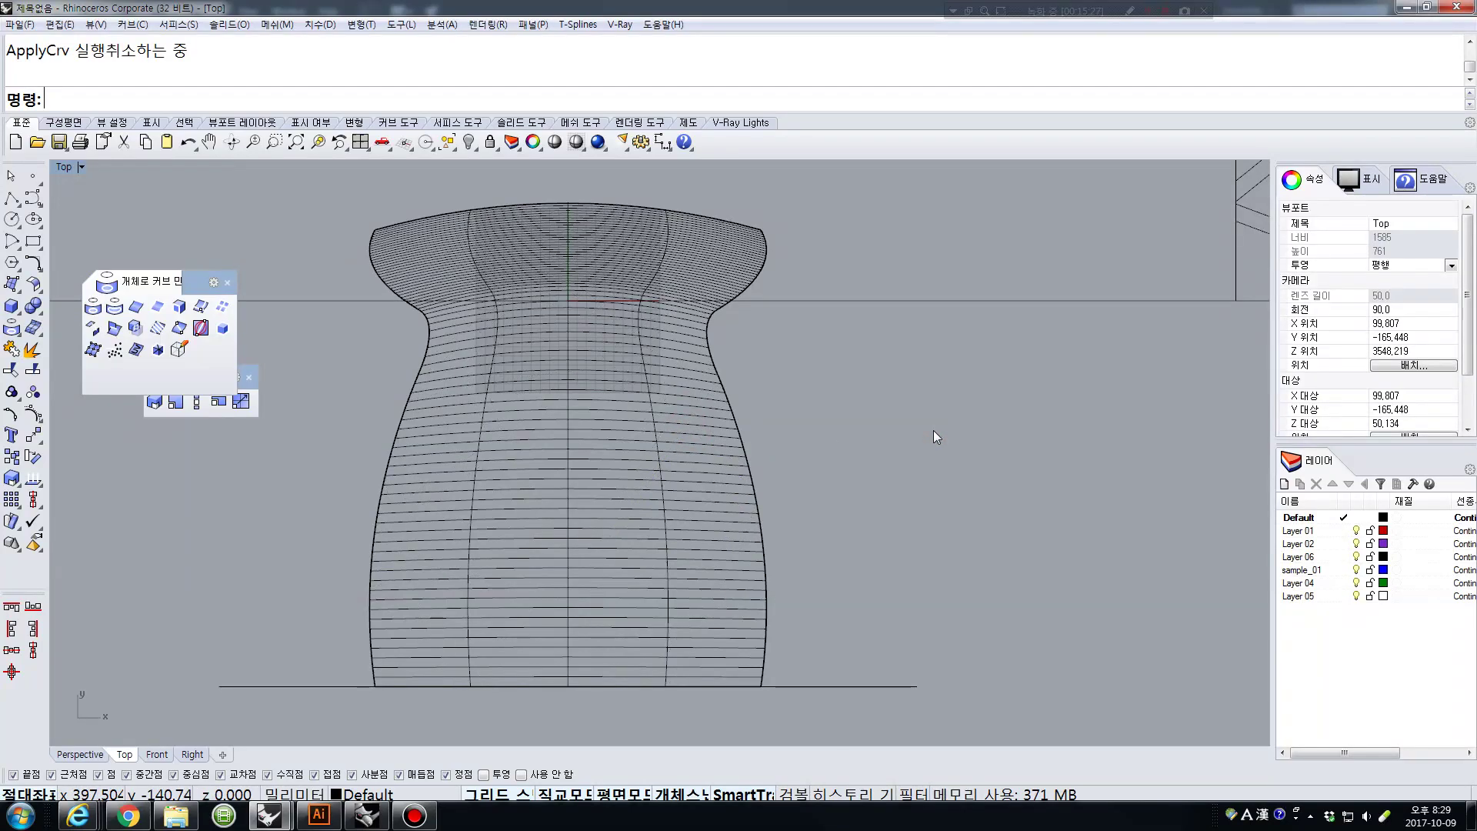
# Extrude the grouped flat pattern curves 20 mm as closed solids, keeping the original curves.
pyautogui.scroll(-6, 934, 430)
pyautogui.moveTo(1102, 440); pyautogui.dragTo(774, 486, button='right')
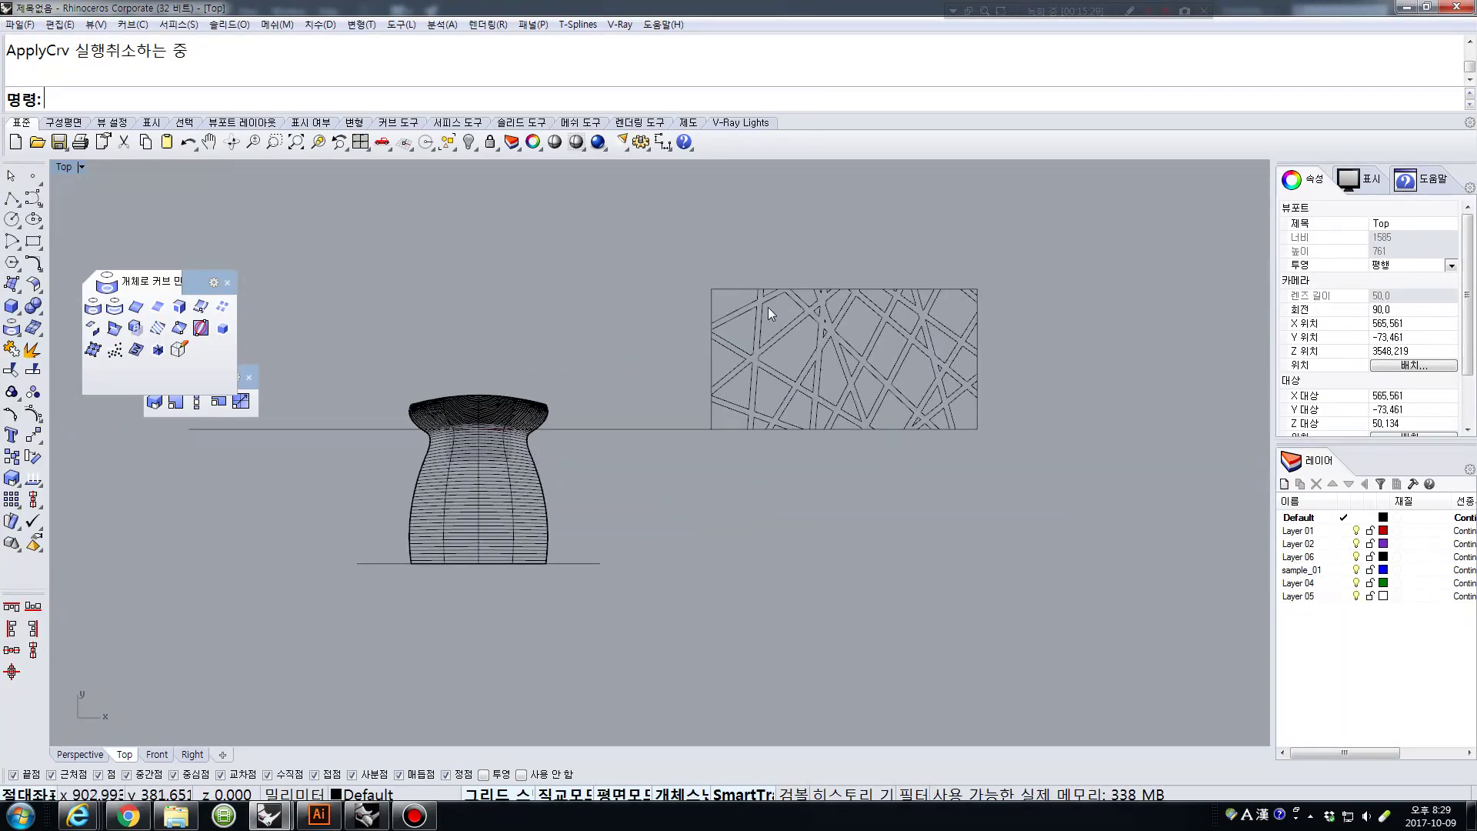
pyautogui.click(769, 308)
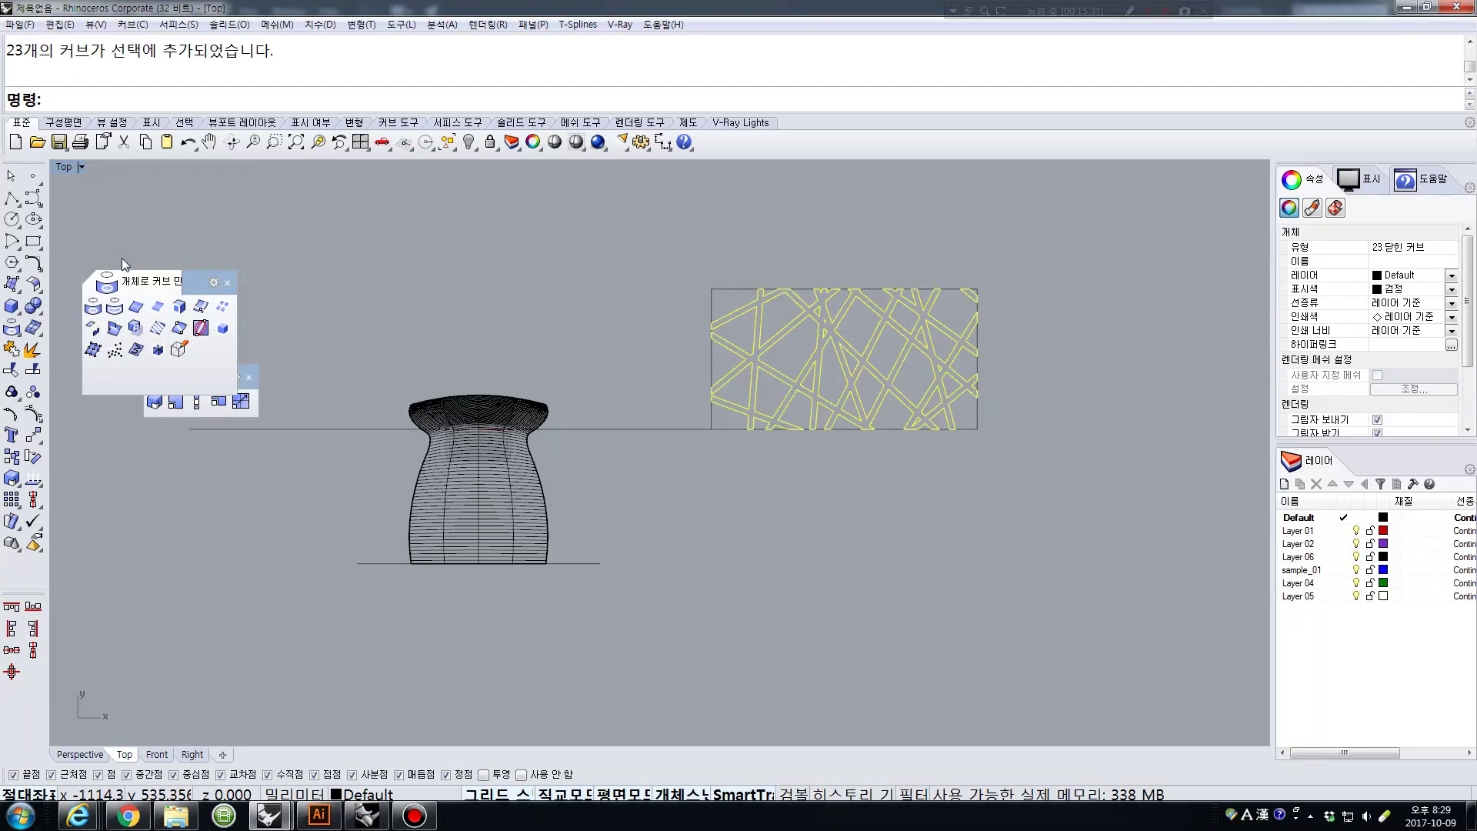
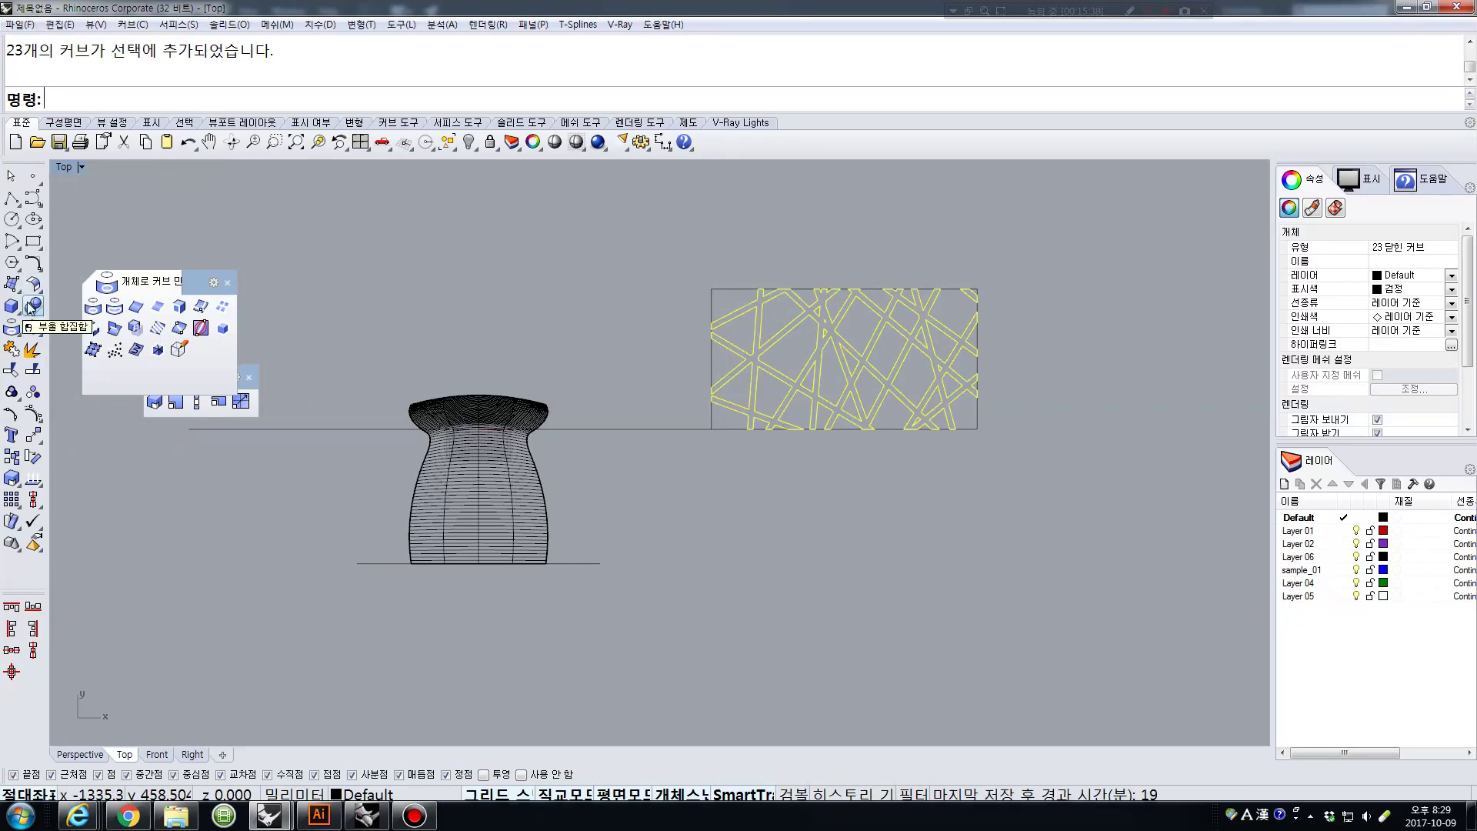
pyautogui.click(12, 305)
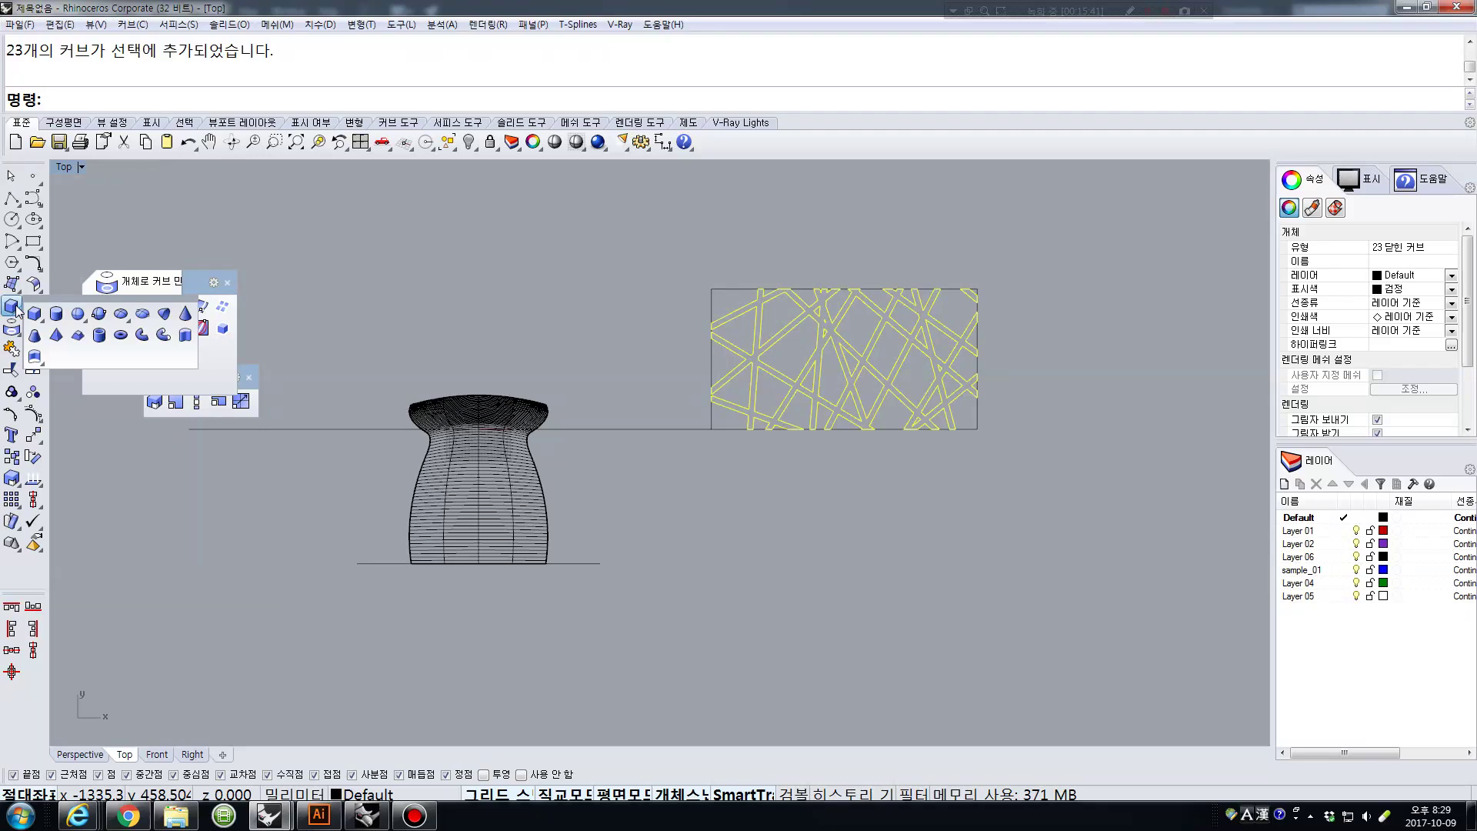
pyautogui.click(185, 335)
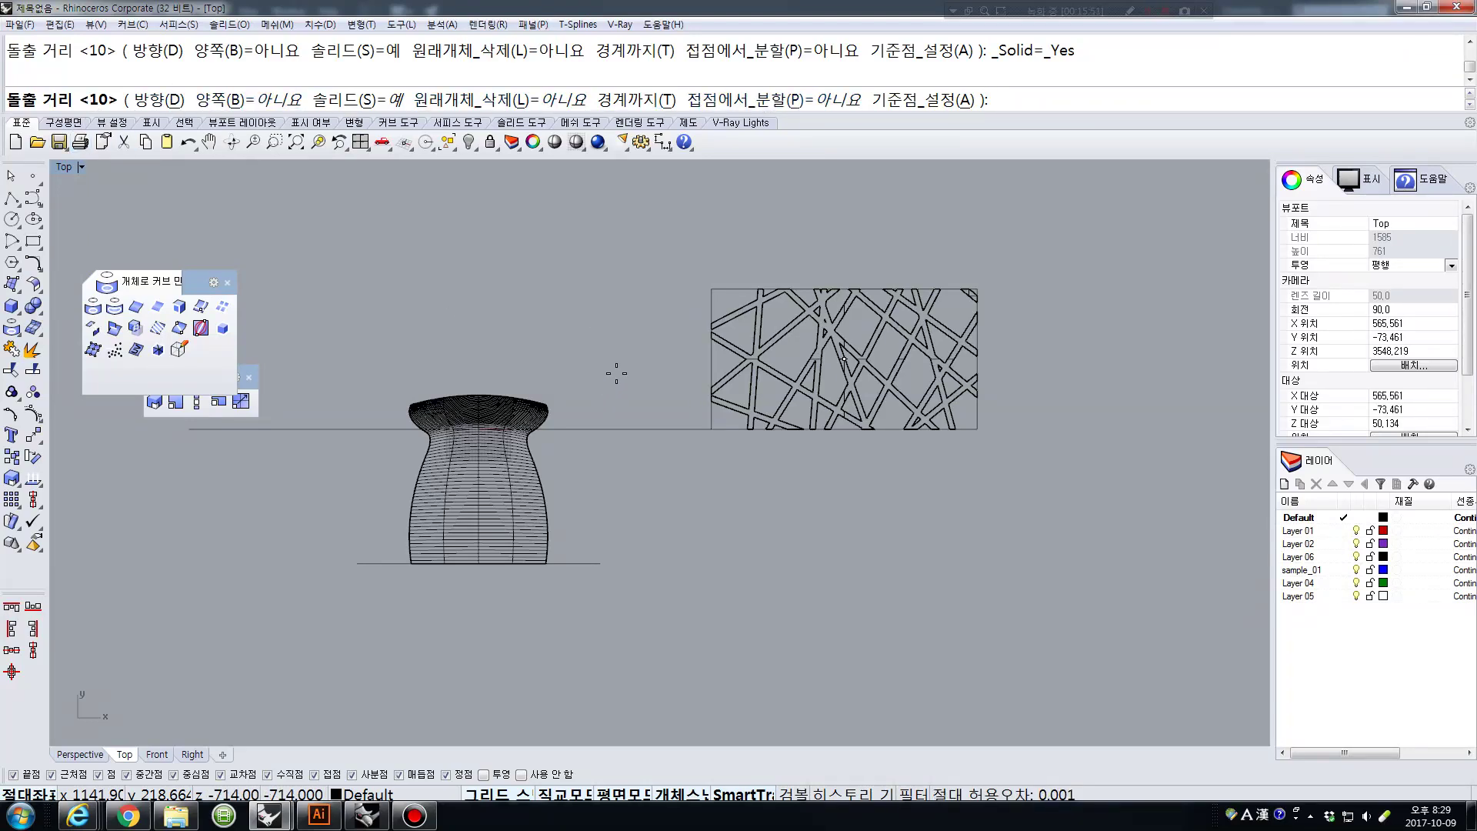
pyautogui.write('0')
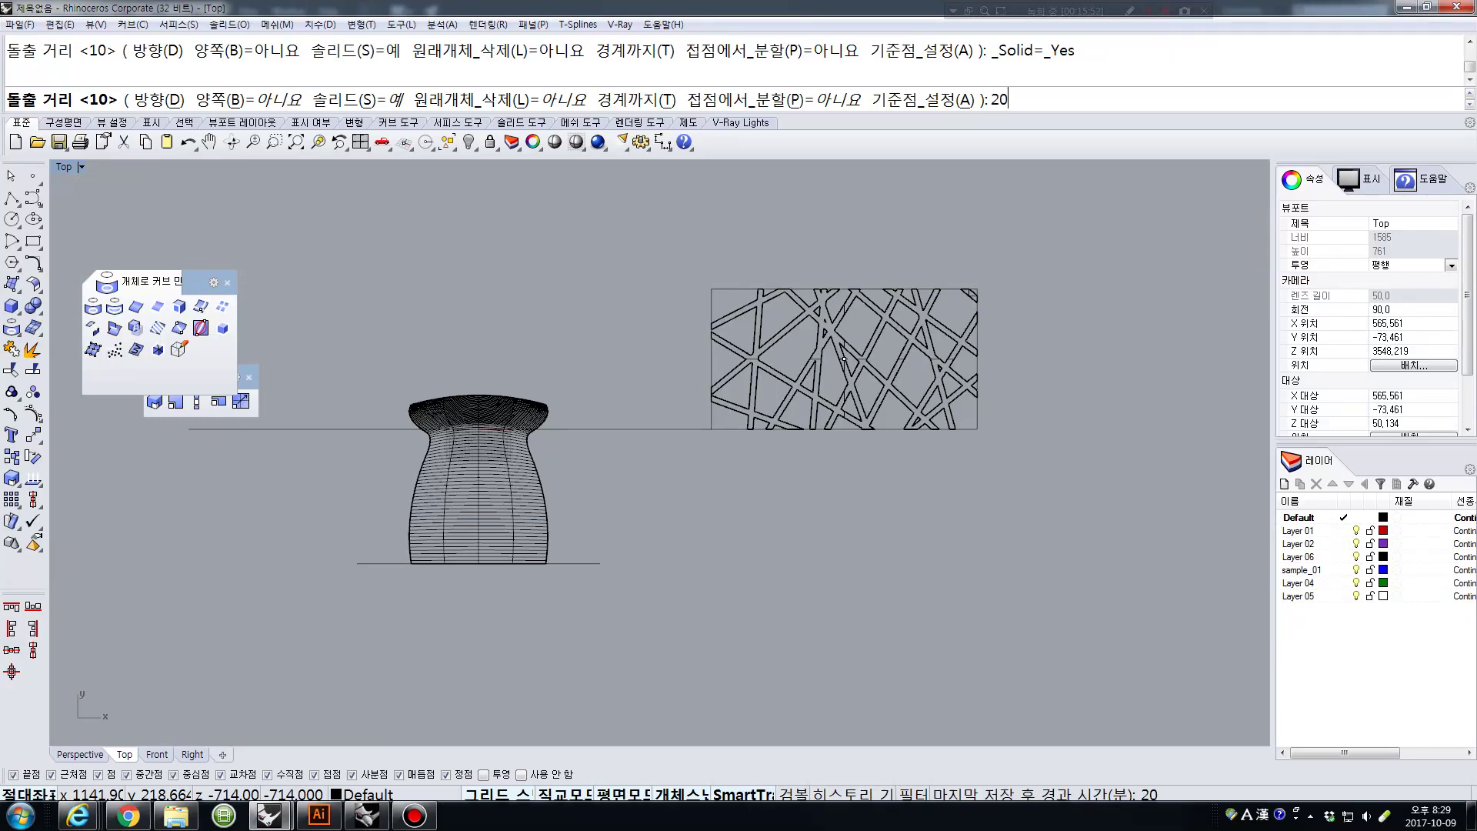
pyautogui.press('Return')
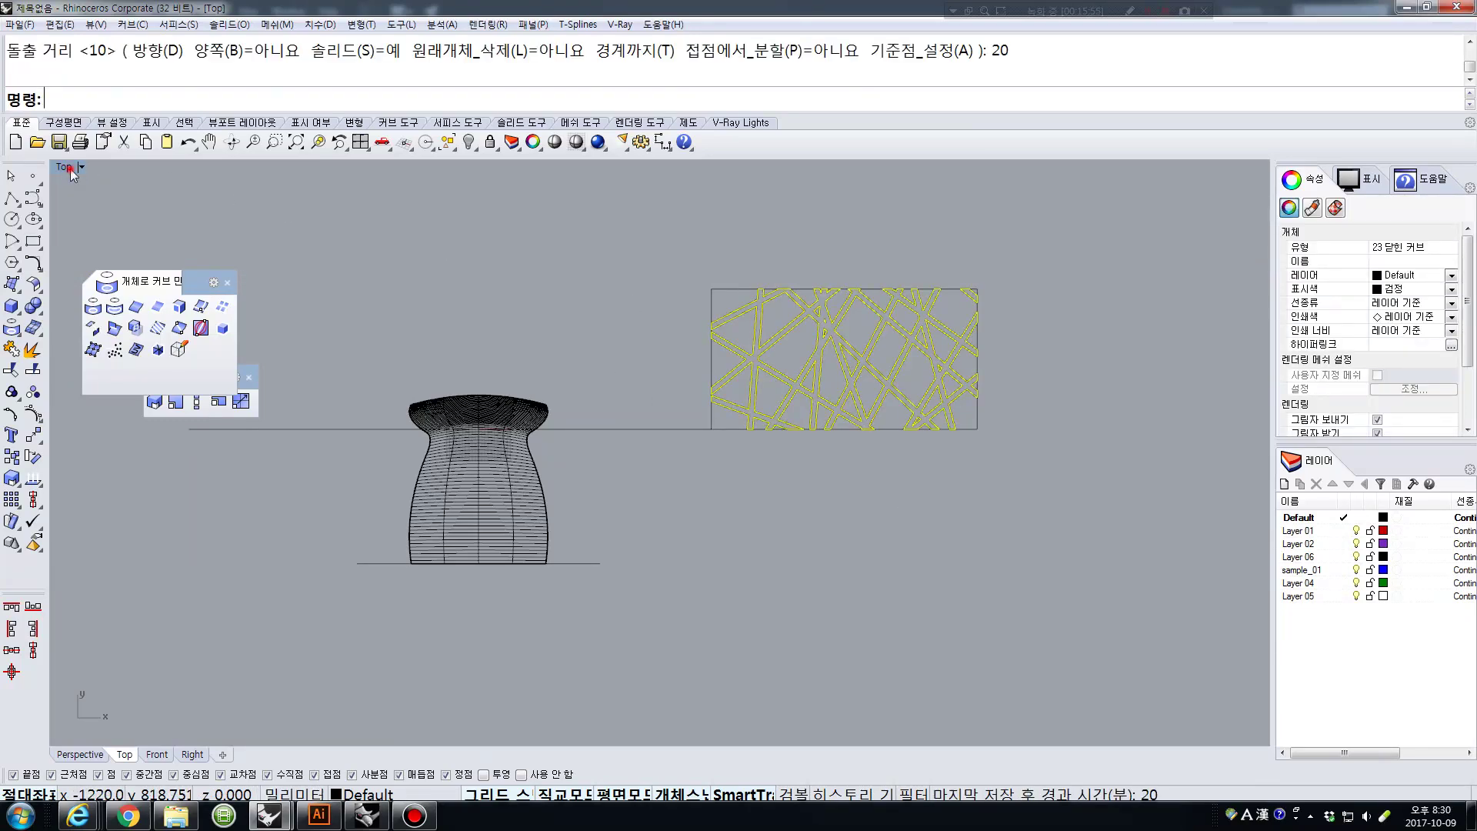
# Return to the four-viewport layout and examine the extruded pattern and its outline rectangle in Perspective.
pyautogui.doubleClick(65, 167)
pyautogui.moveTo(945, 327)
pyautogui.mouseDown(button='right')
pyautogui.moveTo(1012, 313)
pyautogui.moveTo(1041, 333)
pyautogui.moveTo(1078, 315)
pyautogui.mouseUp(button='right')
pyautogui.keyDown('shift'); pyautogui.moveTo(1147, 323); pyautogui.dragTo(897, 325, button='right'); pyautogui.keyUp('shift')
pyautogui.scroll(12, 932, 283)
pyautogui.click(953, 290)
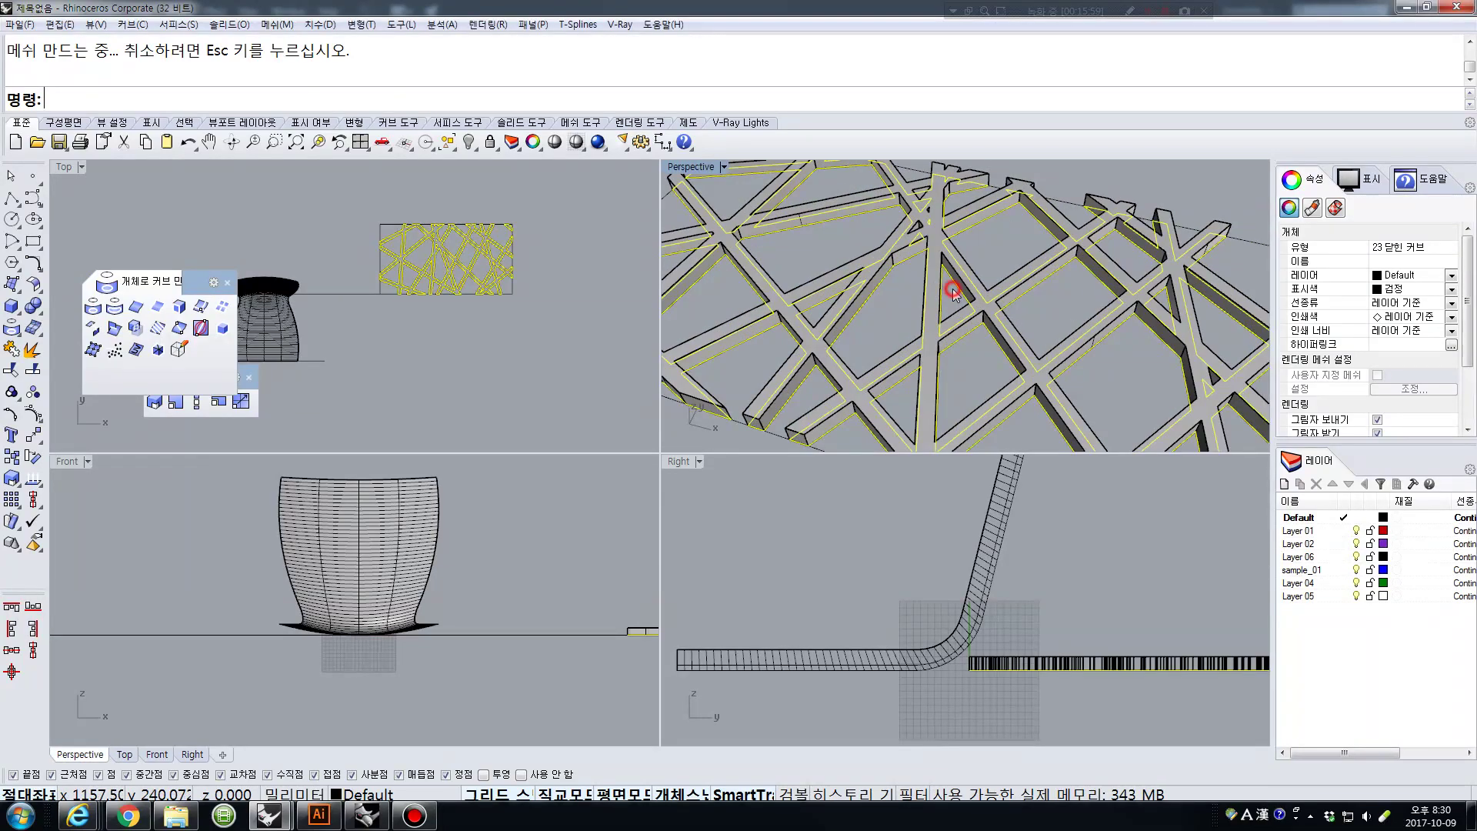
pyautogui.click(973, 265)
pyautogui.moveTo(973, 264); pyautogui.dragTo(991, 236, button='right')
pyautogui.click(996, 405)
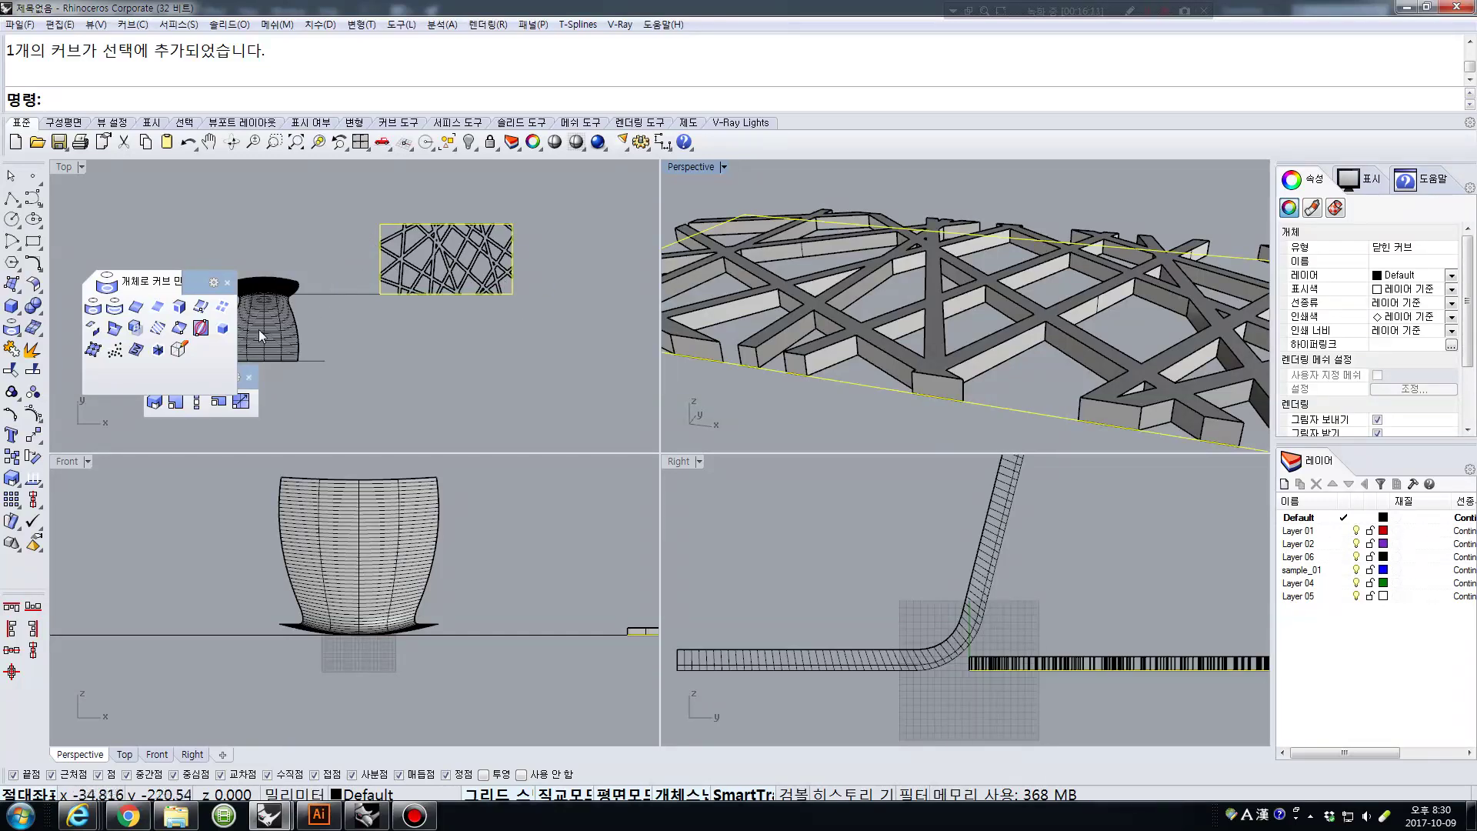
pyautogui.moveTo(414, 335); pyautogui.dragTo(475, 314, button='right')
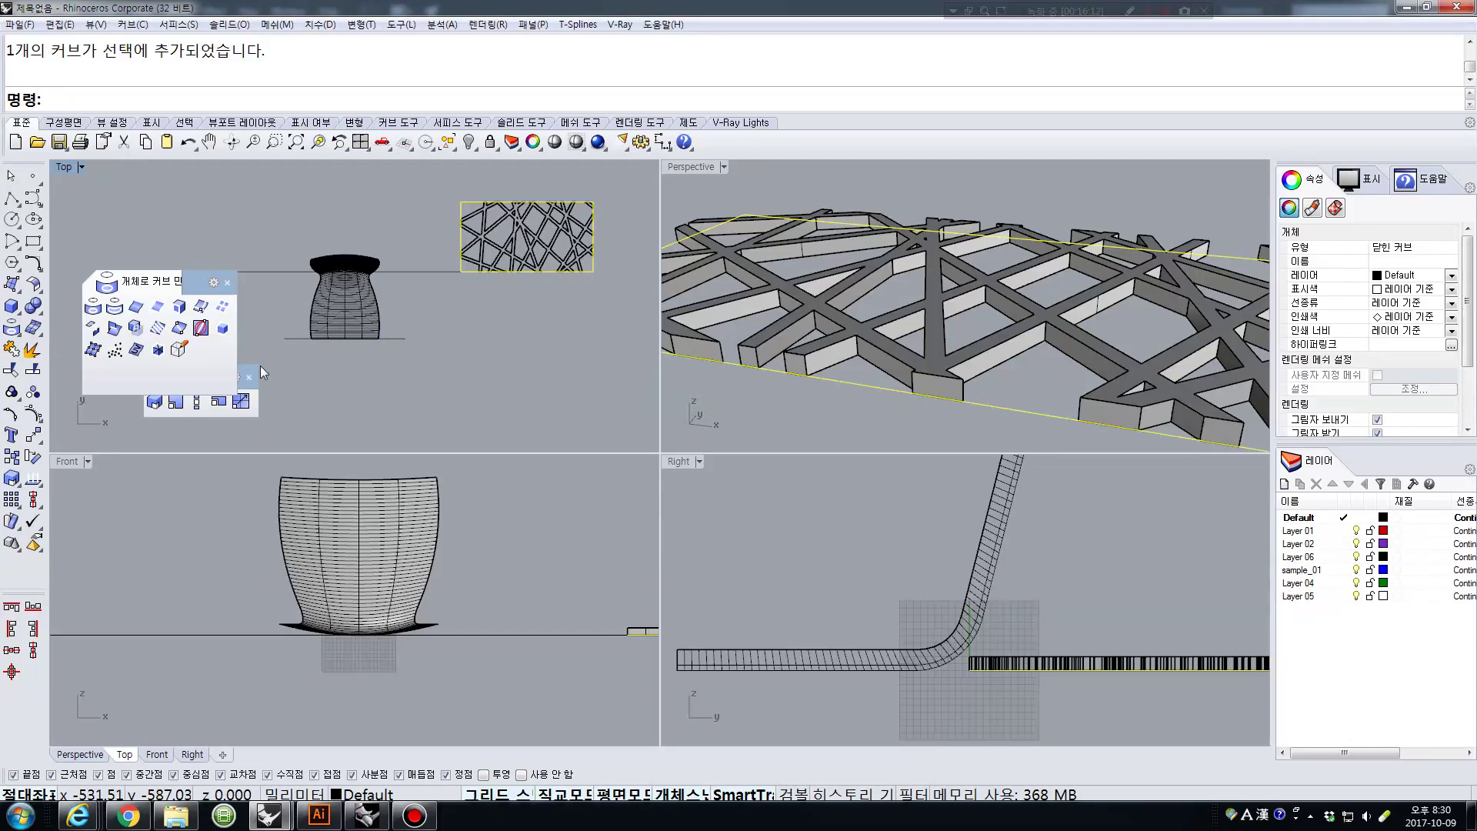
pyautogui.moveTo(966, 343); pyautogui.dragTo(936, 319, button='right')
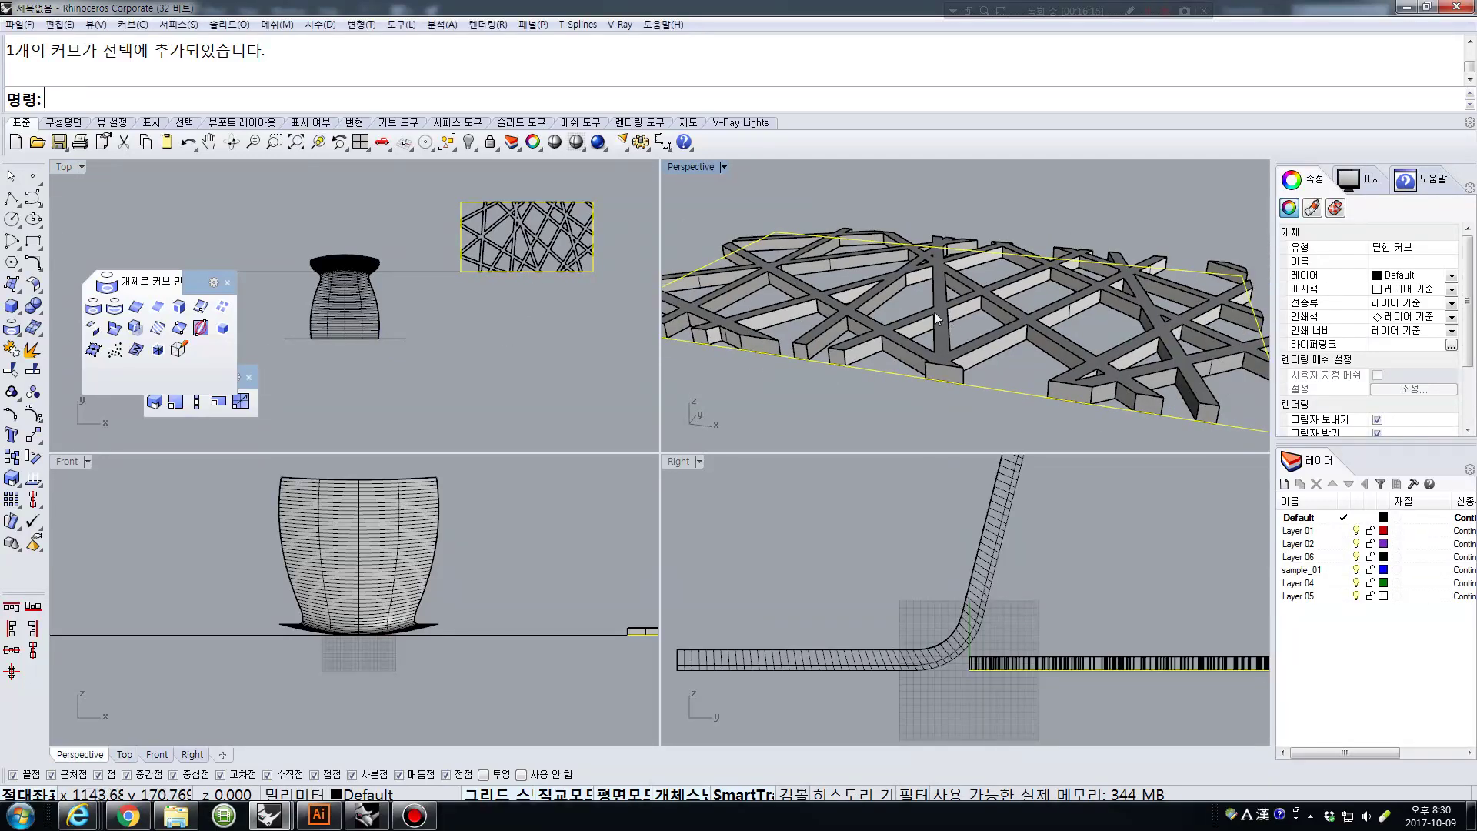
# Create a corner-to-corner plane surface beneath the pattern, snapped to opposite corners of the UV rectangle.
pyautogui.click(12, 287)
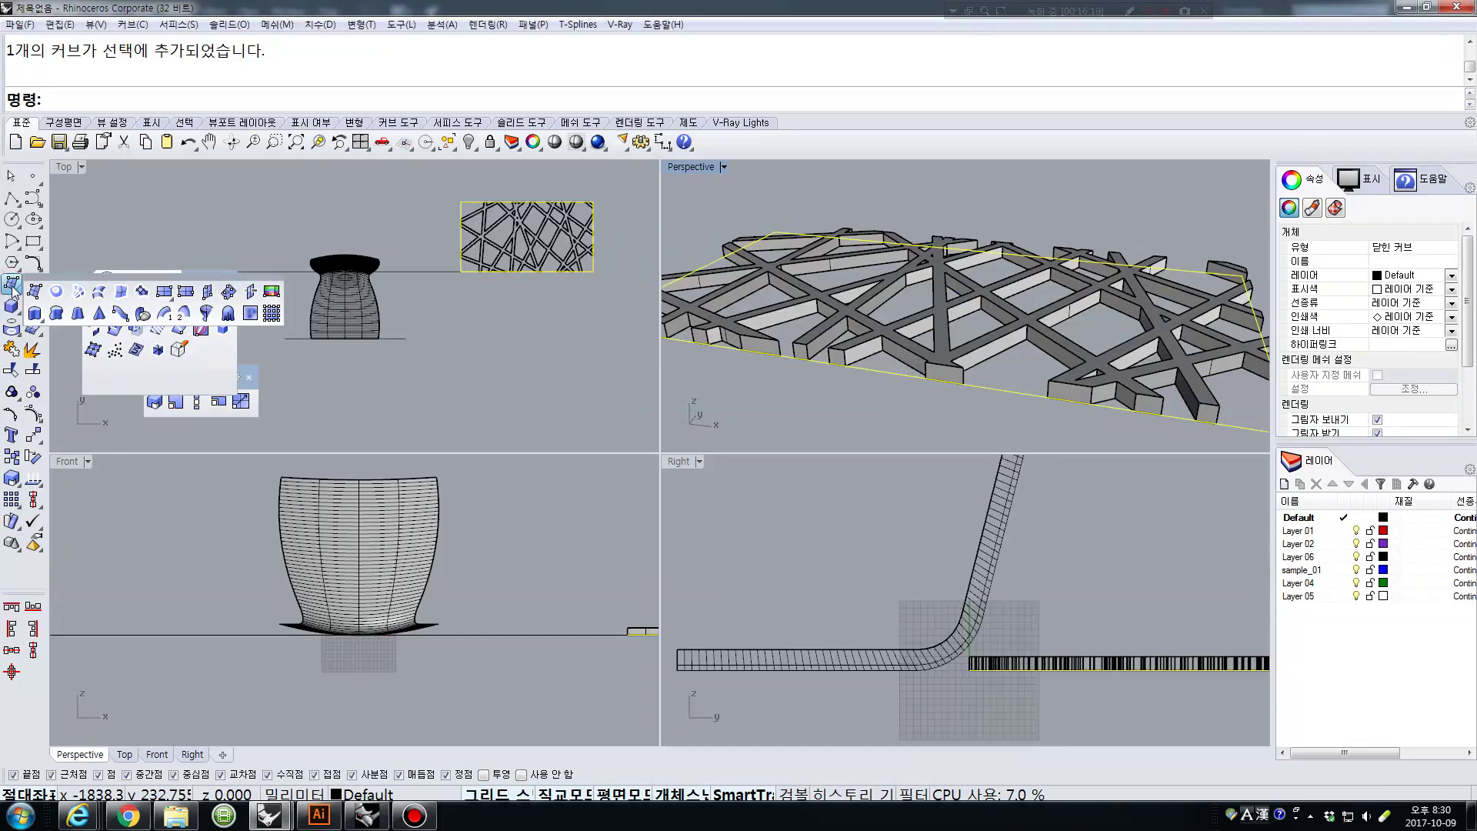
pyautogui.click(164, 293)
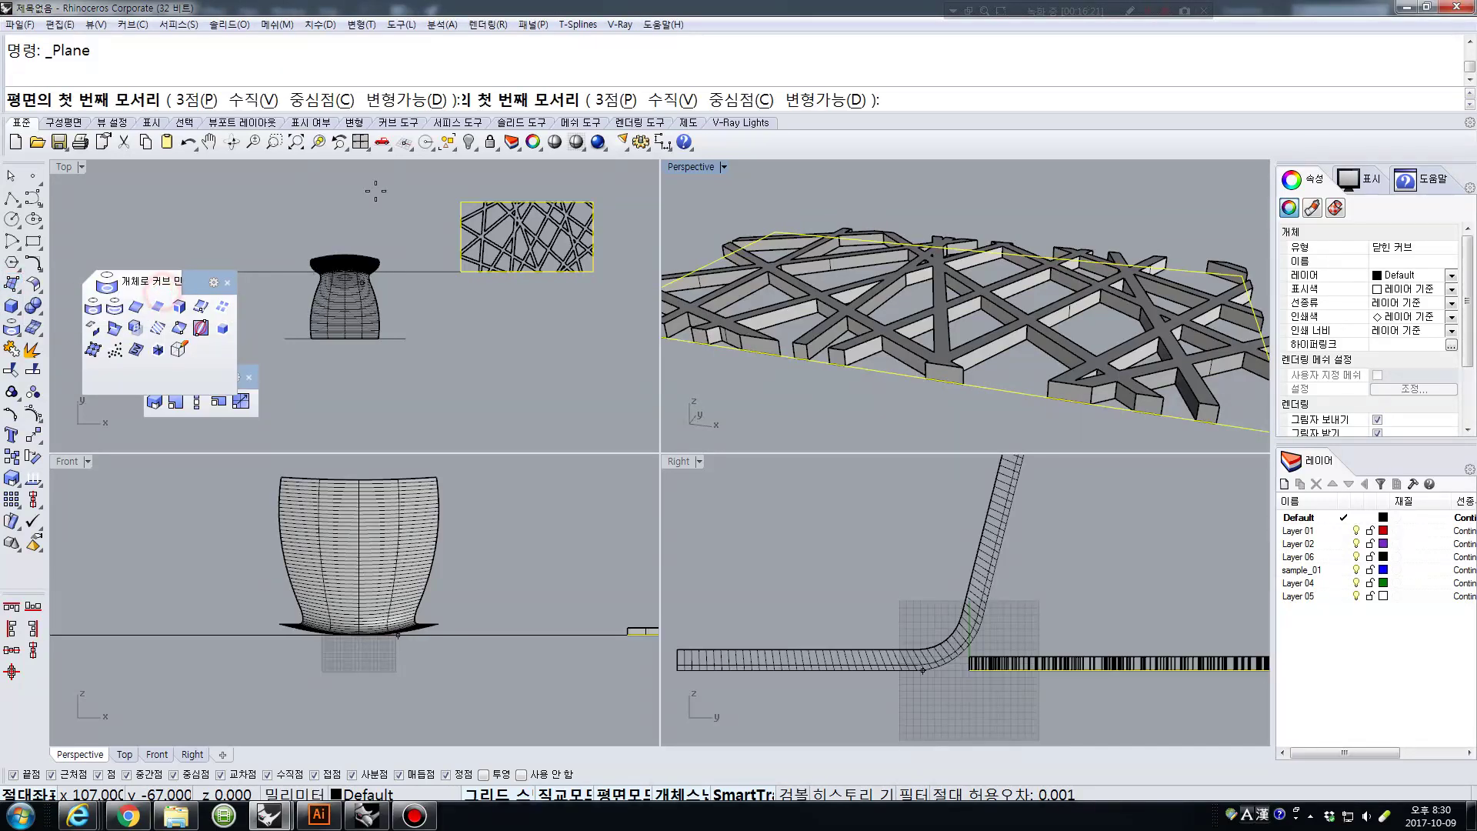
pyautogui.click(460, 203)
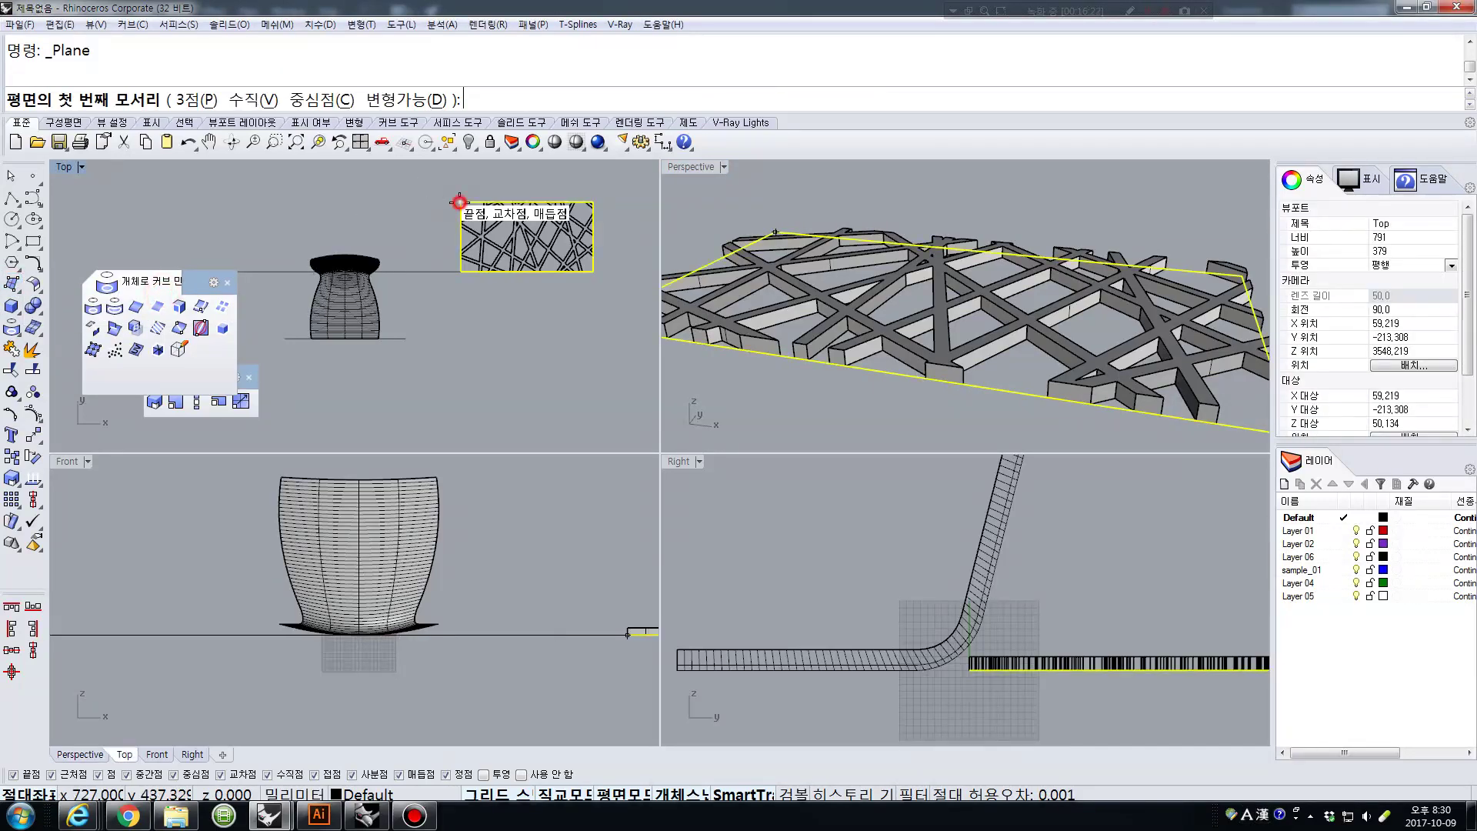
pyautogui.click(585, 271)
pyautogui.moveTo(500, 316); pyautogui.dragTo(455, 318, button='right')
pyautogui.scroll(3, 589, 221)
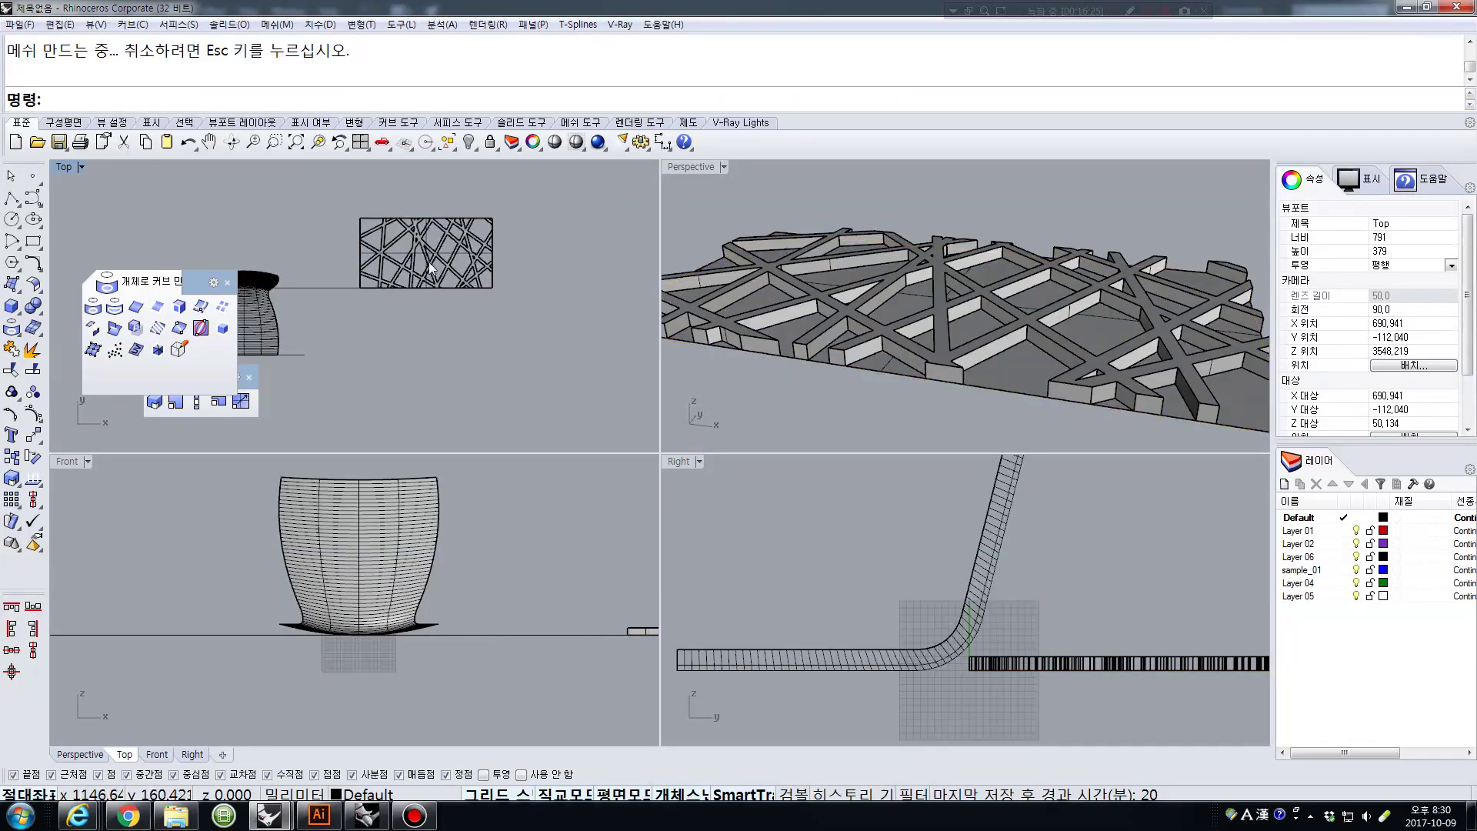
# Check the plane beneath the pattern and maximize the Perspective view with the chair and pattern both in sight.
pyautogui.click(1011, 370)
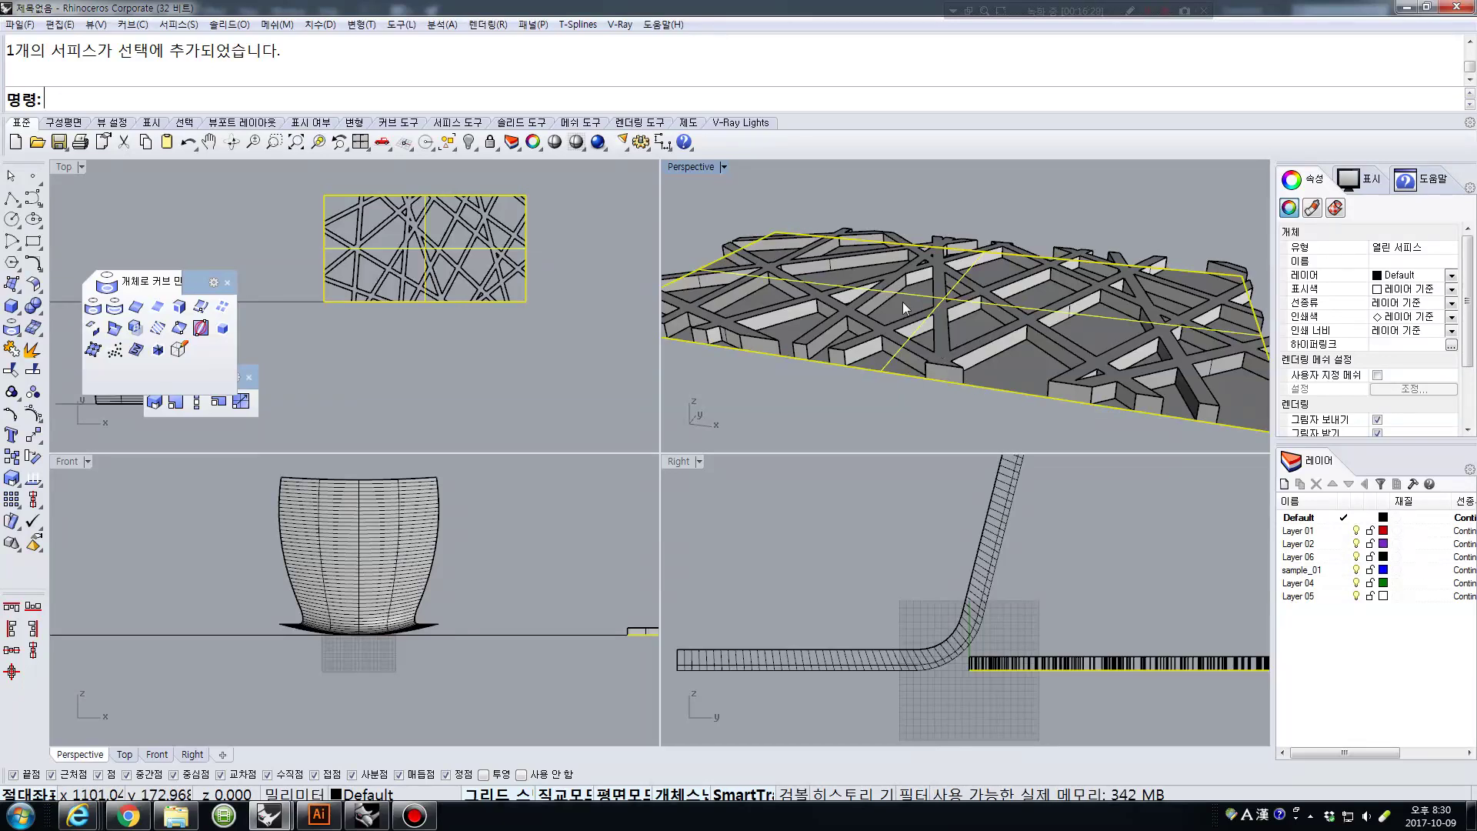
pyautogui.scroll(-6, 902, 292)
pyautogui.moveTo(968, 311); pyautogui.dragTo(977, 349, button='right')
pyautogui.doubleClick(685, 166)
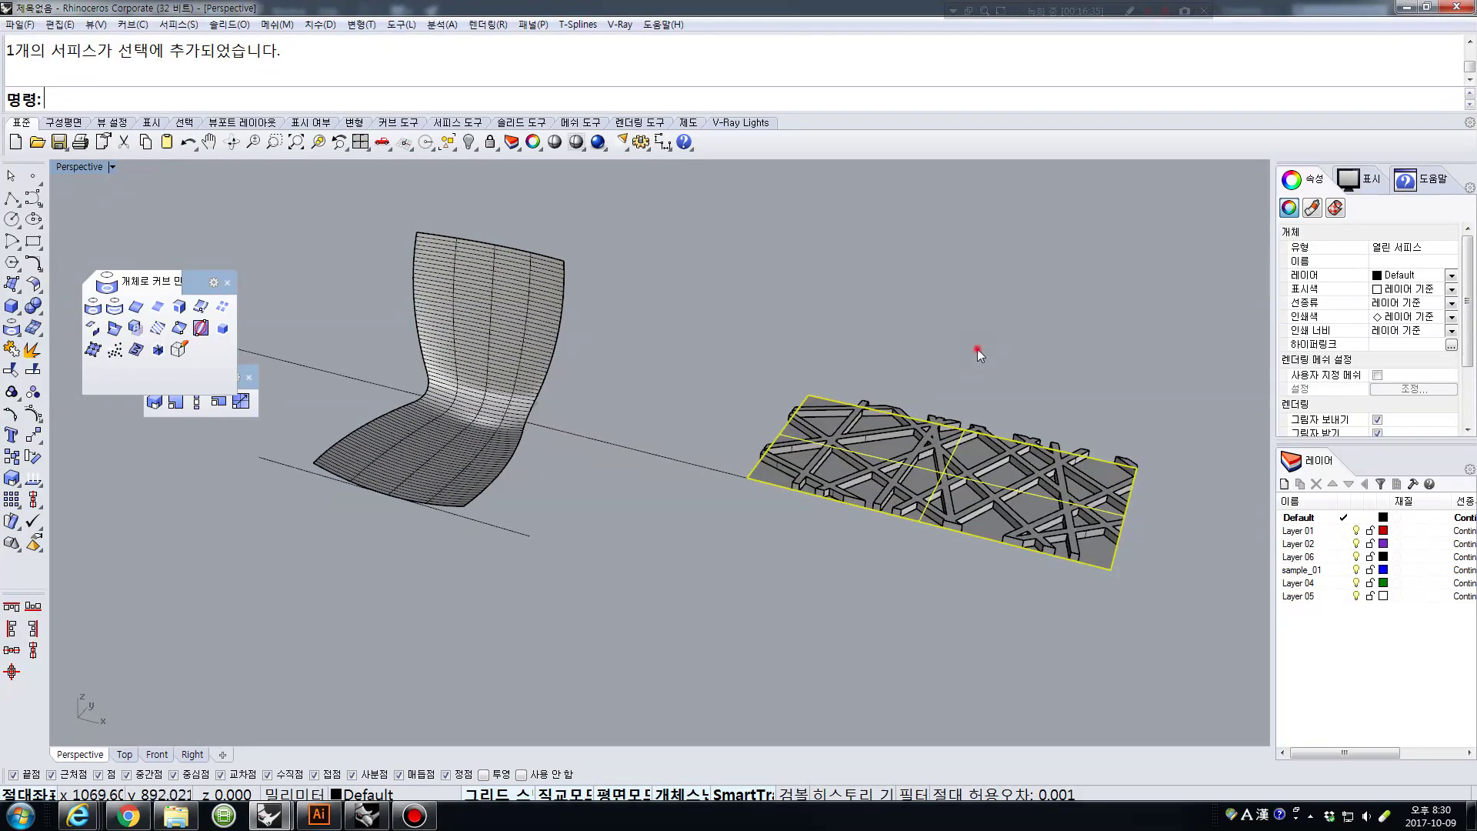
pyautogui.click(978, 350)
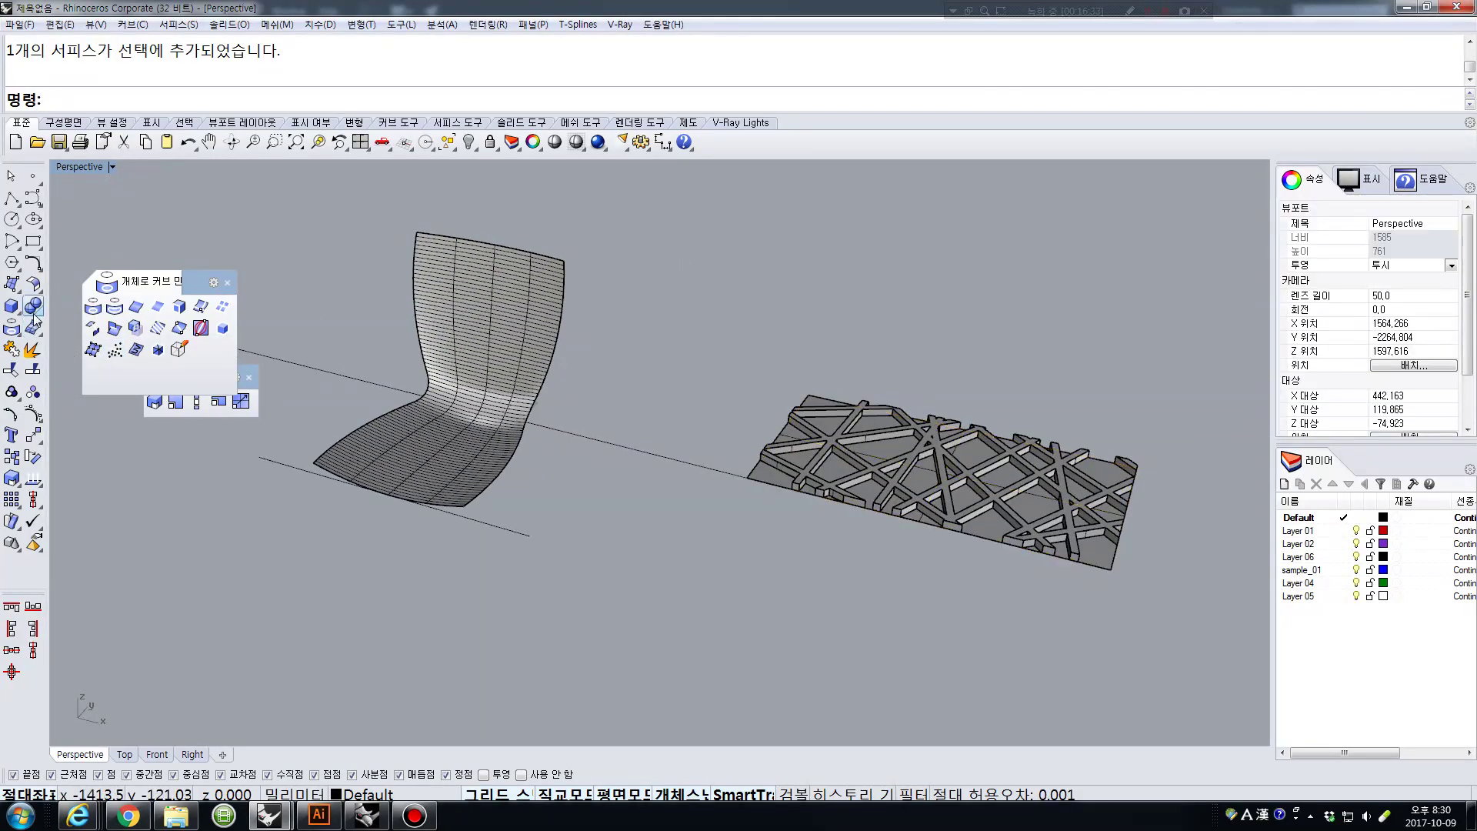
pyautogui.click(13, 521)
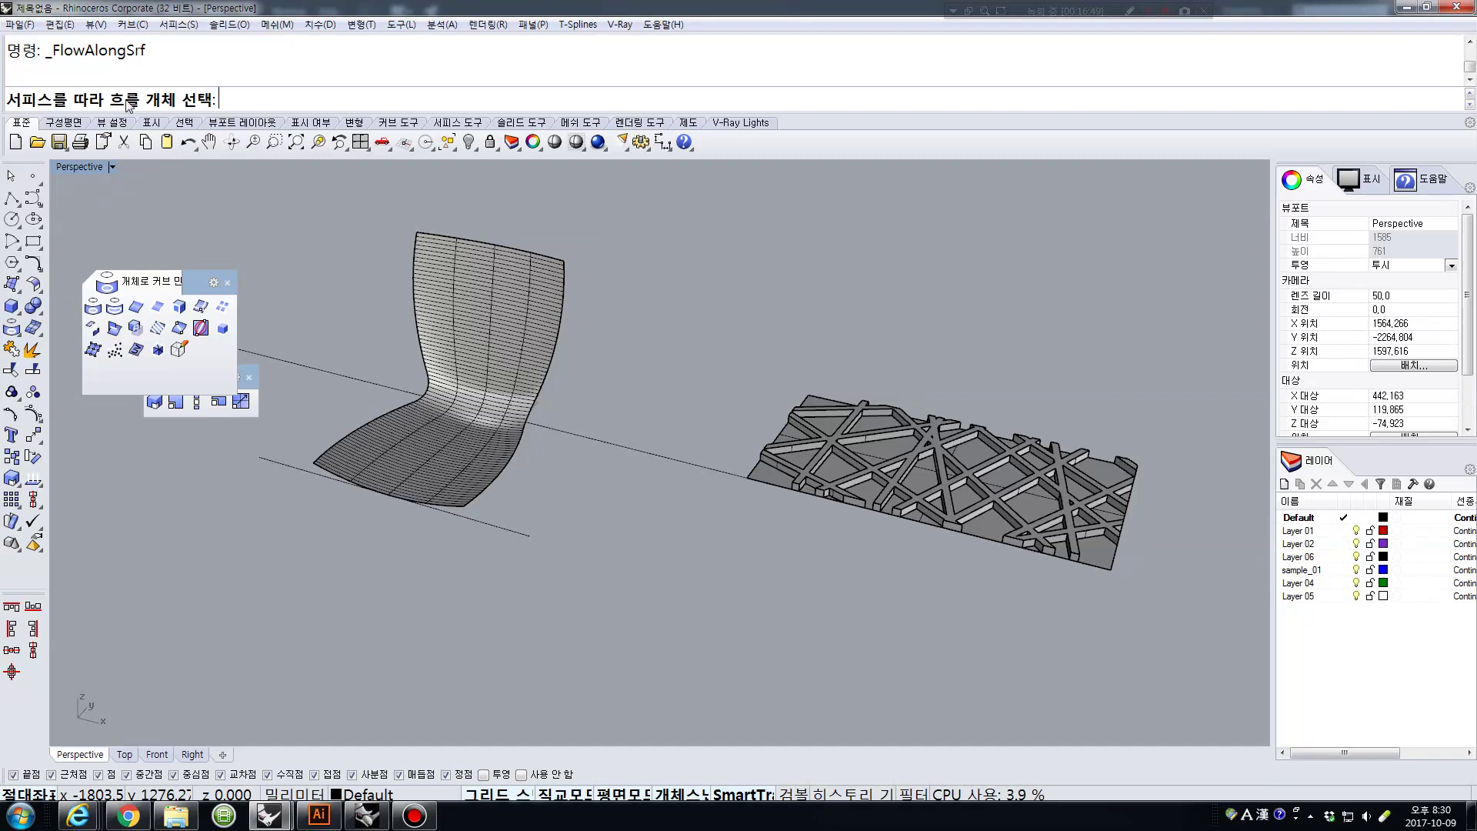
pyautogui.click(864, 411)
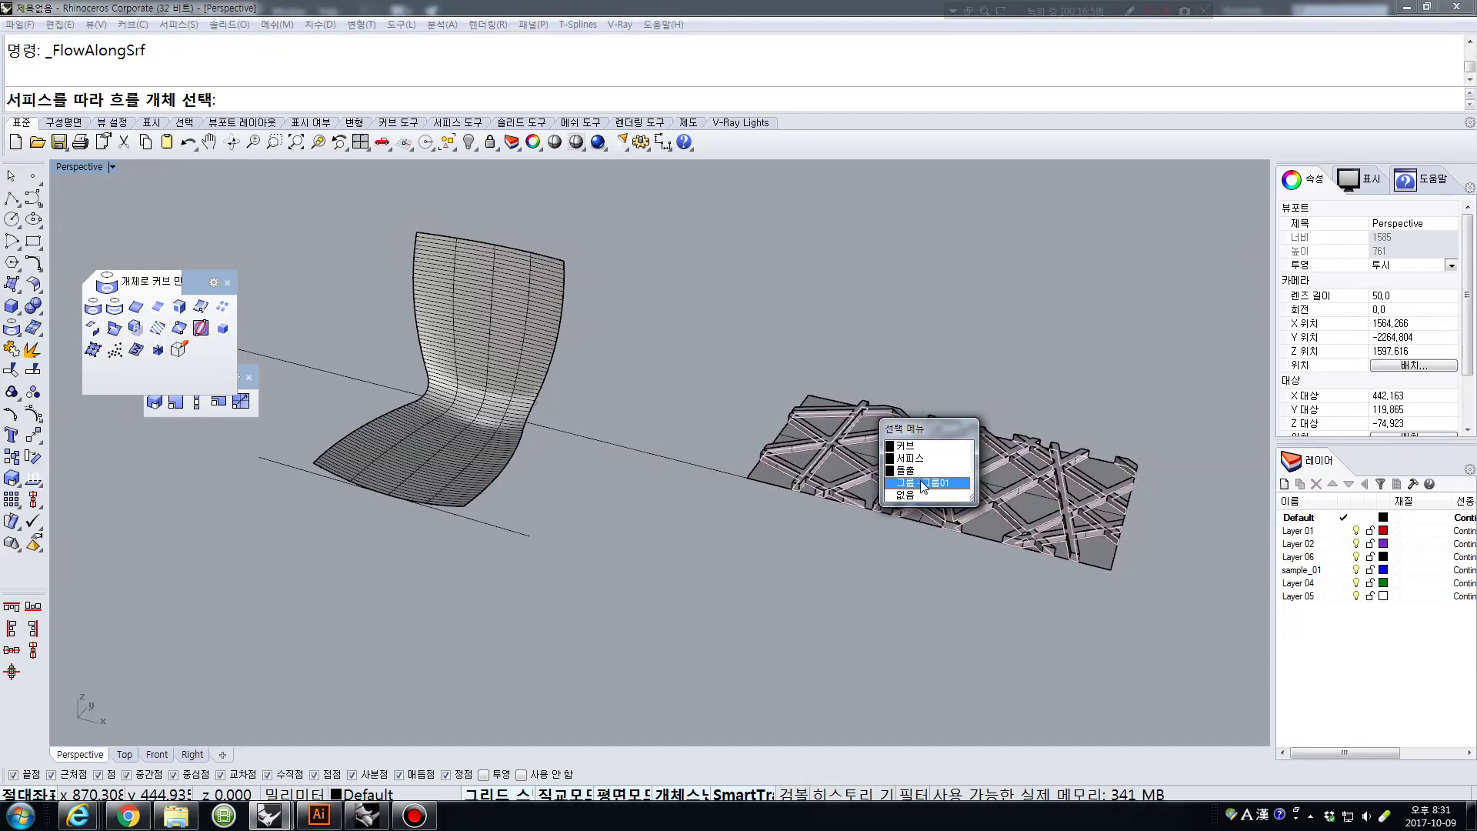
pyautogui.click(888, 335)
pyautogui.click(903, 421)
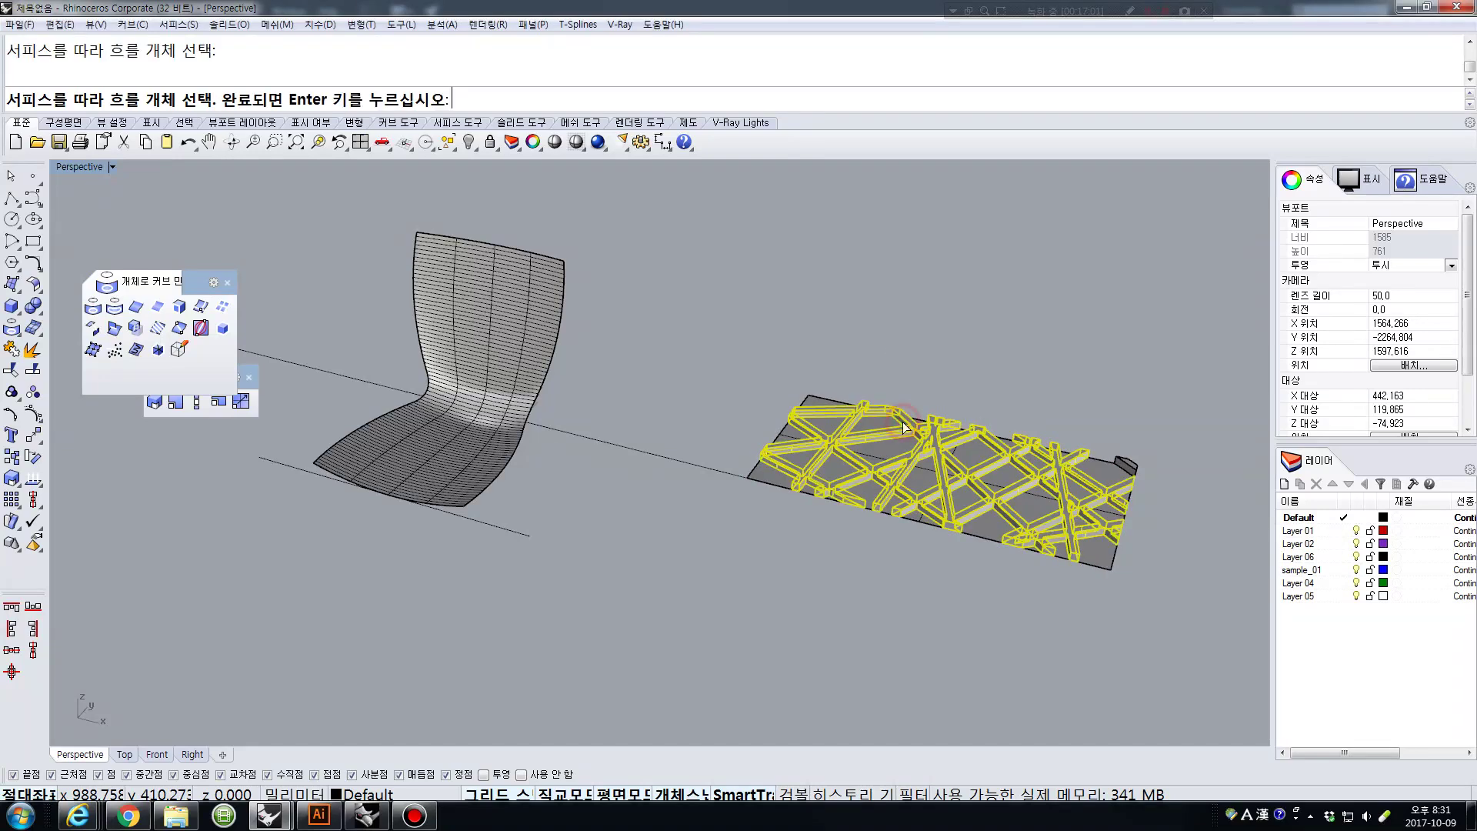
pyautogui.click(1129, 460)
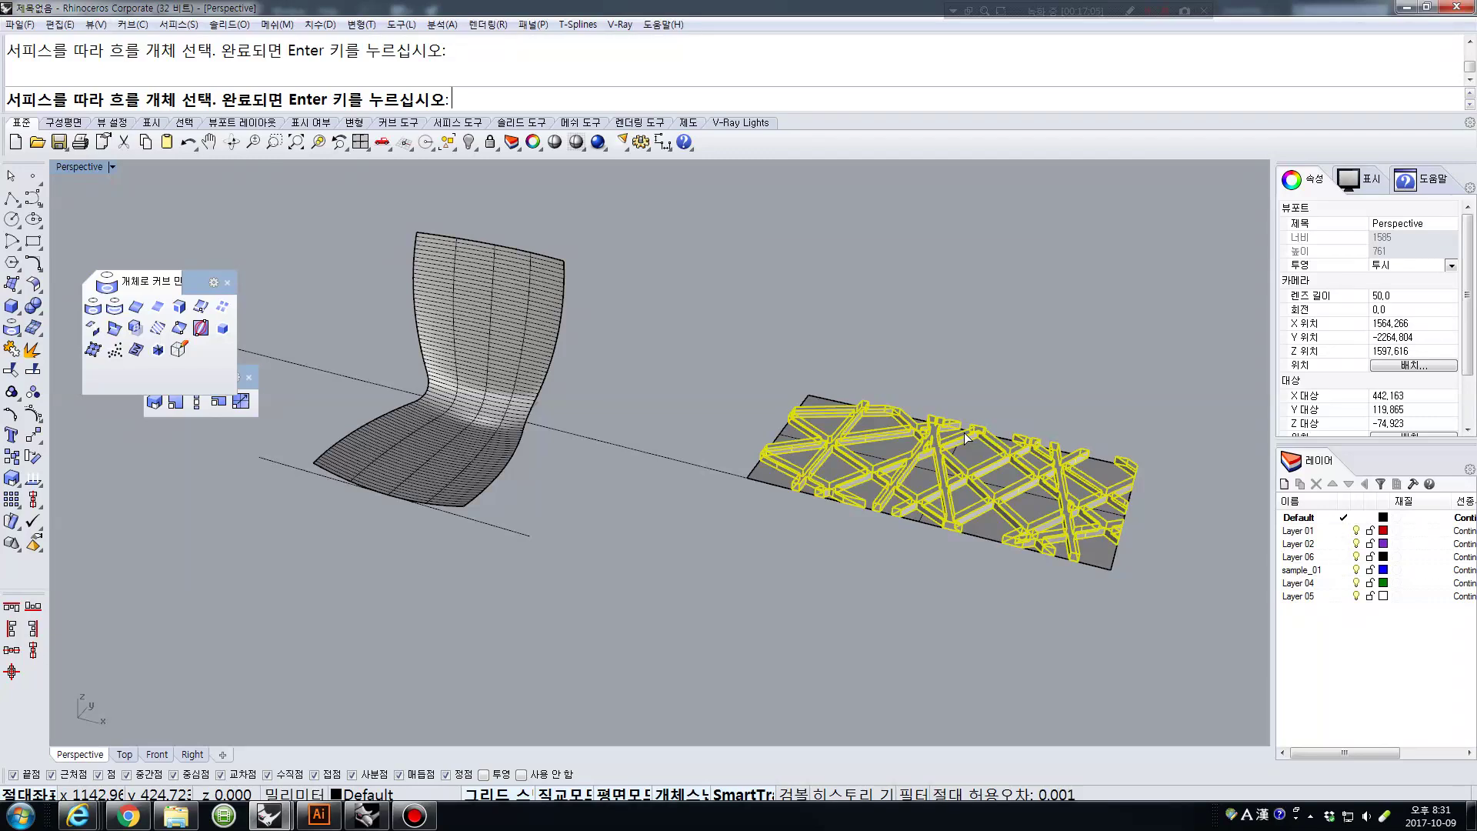
pyautogui.hotkey('ctrl', 'g')
pyautogui.click(992, 386)
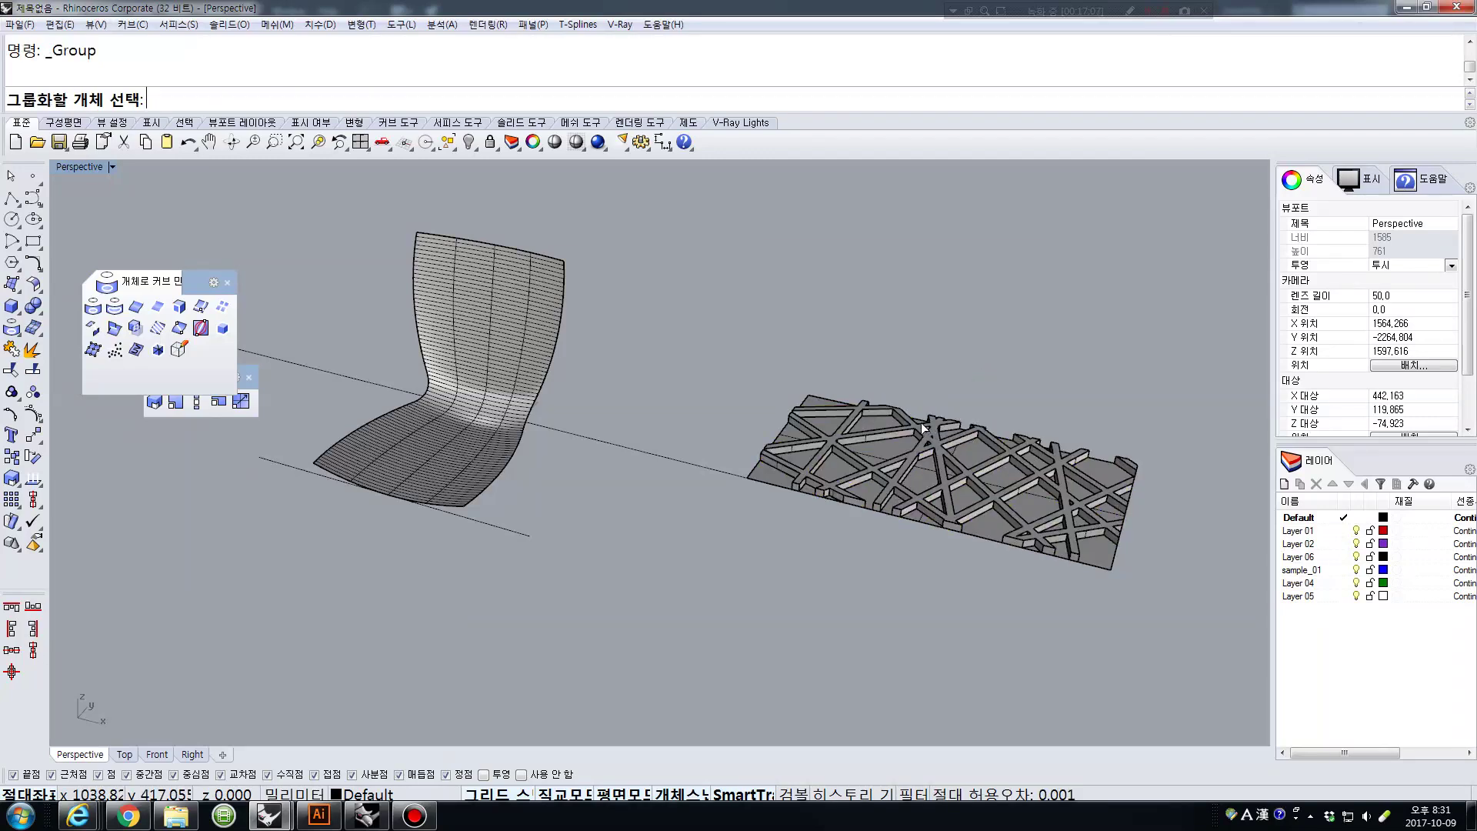
pyautogui.press('Escape')
# Group the extruded pattern solid with the small separate solid at its far corner, and test the group's selection.
pyautogui.click(934, 437)
pyautogui.click(1128, 462)
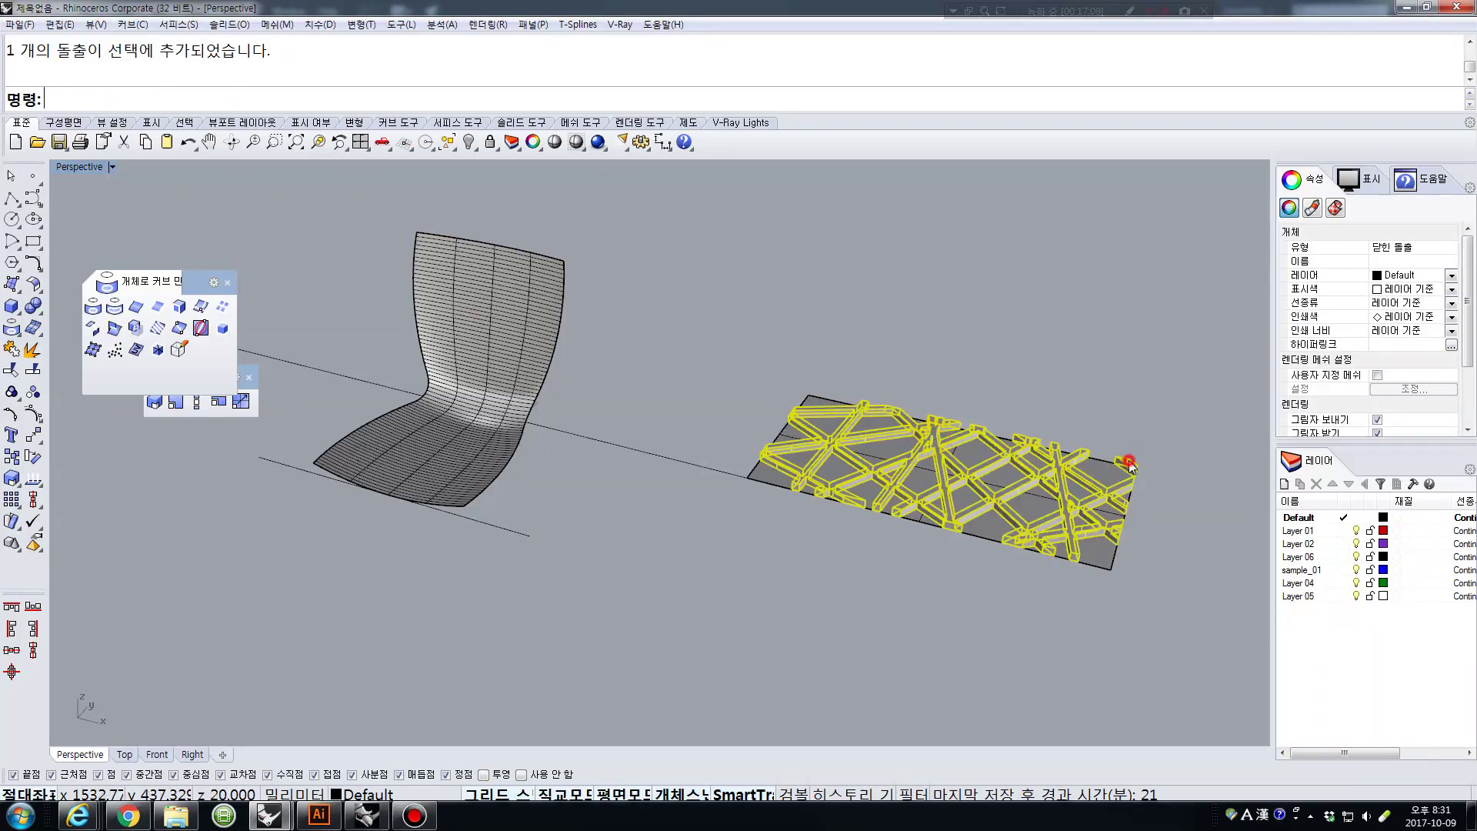
pyautogui.hotkey('ctrl', 'g')
pyautogui.click(1065, 329)
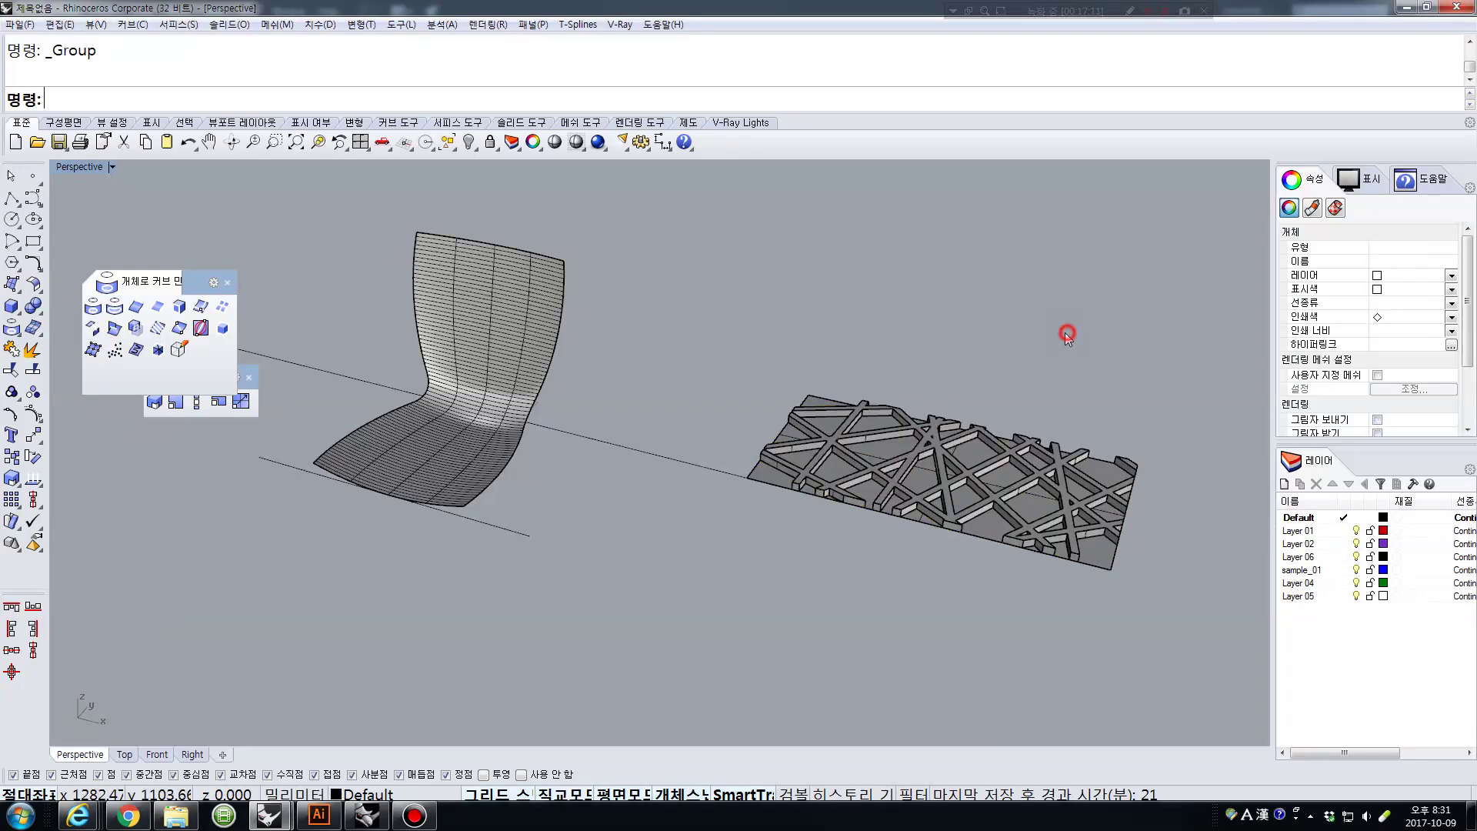
pyautogui.click(944, 417)
pyautogui.click(772, 278)
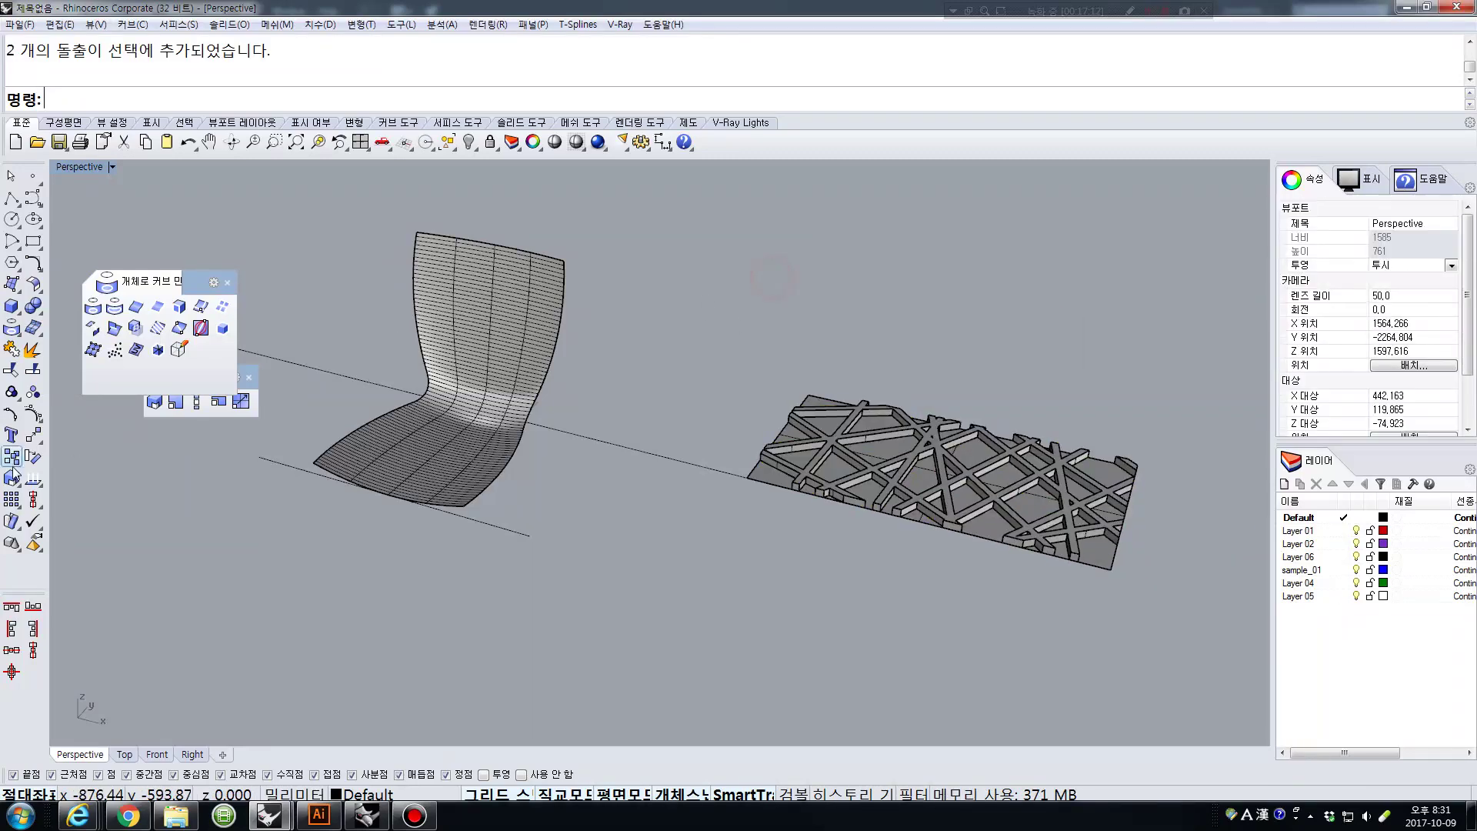
# Try to flow the extruded pattern group along the chair surface, matching the base plane's near outer corner to the backrest's upper corner.
pyautogui.click(11, 522)
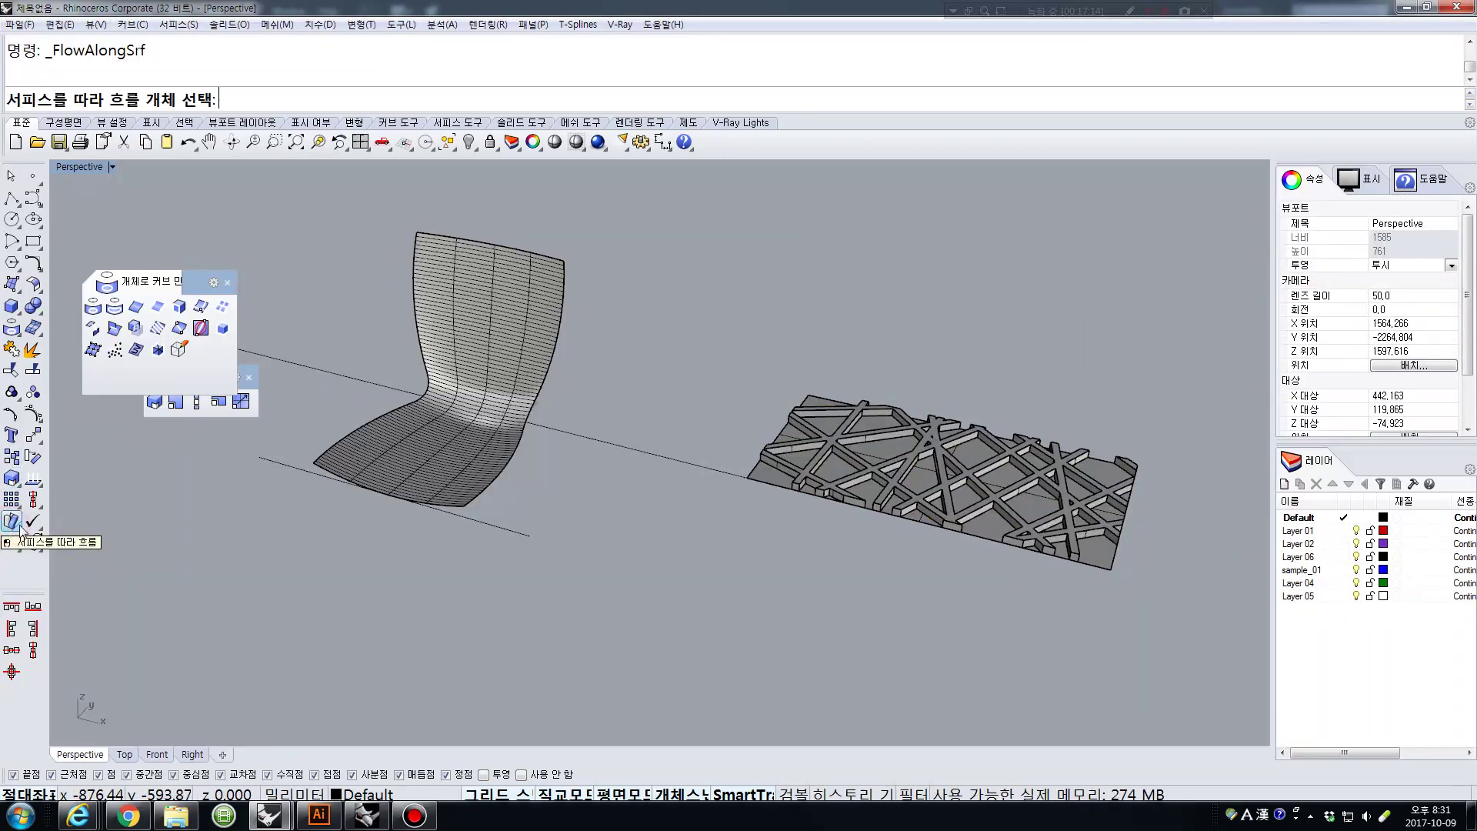
pyautogui.click(912, 430)
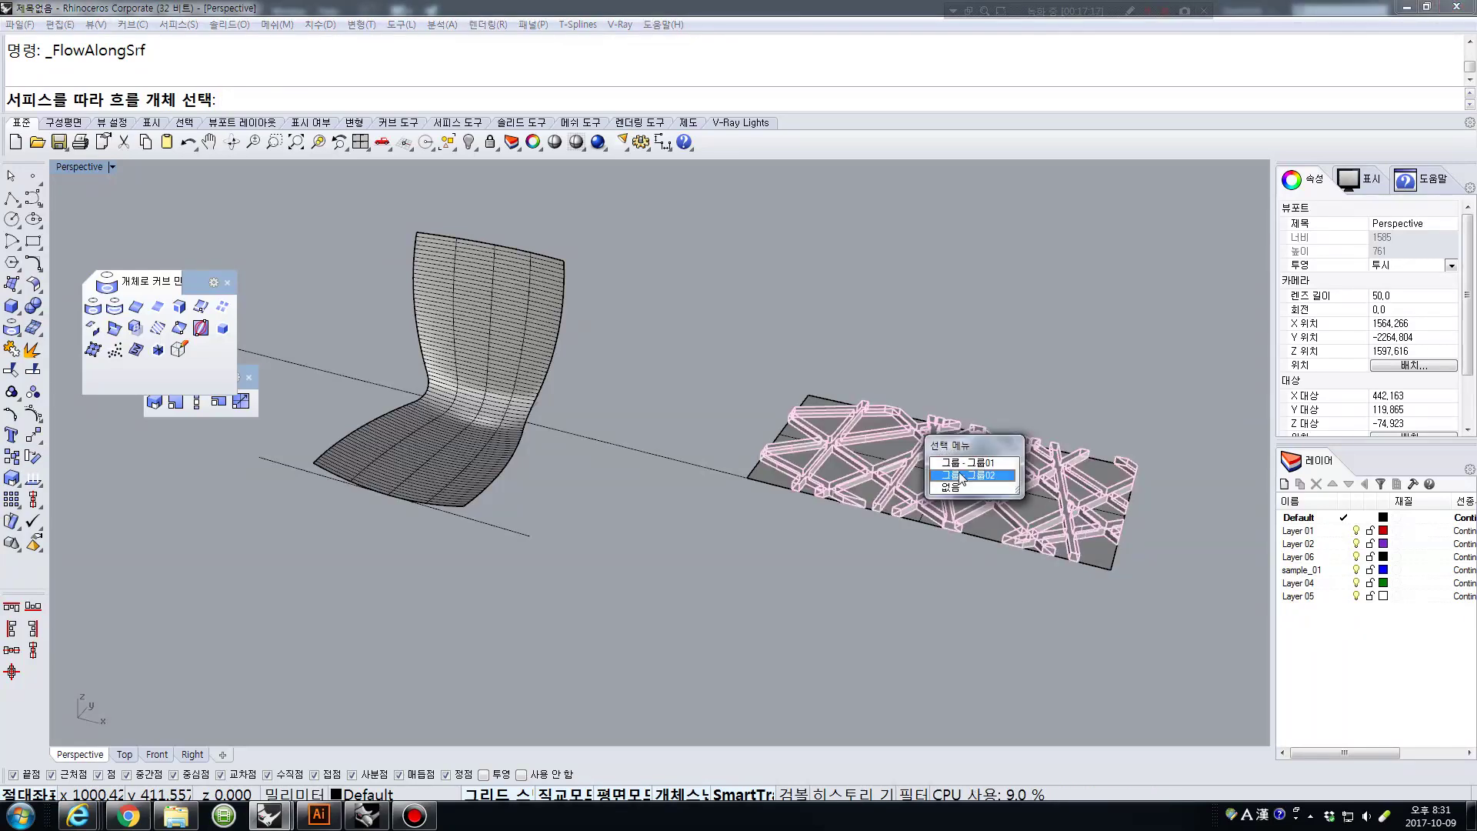
pyautogui.click(958, 475)
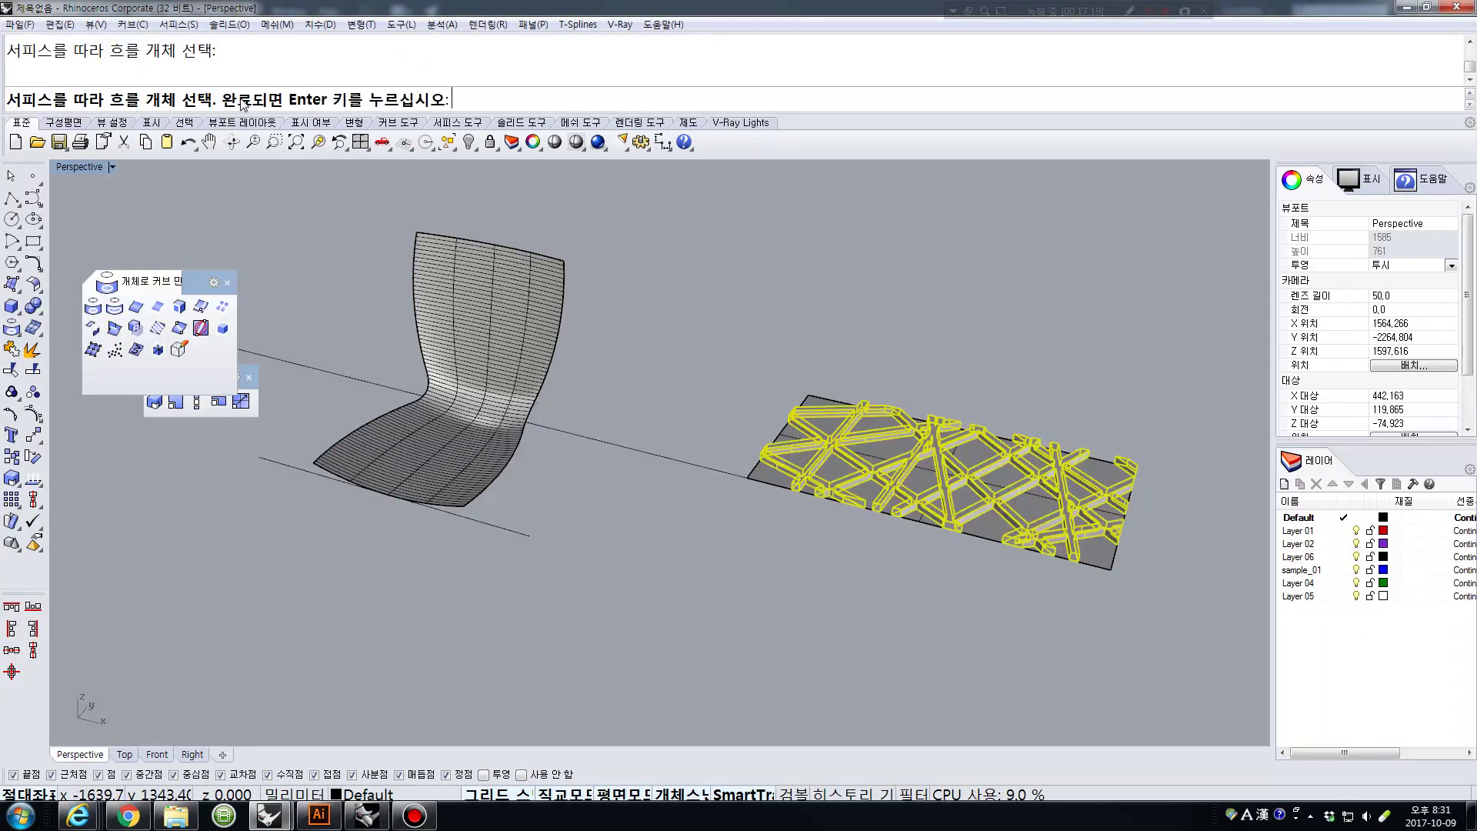
pyautogui.press('Return')
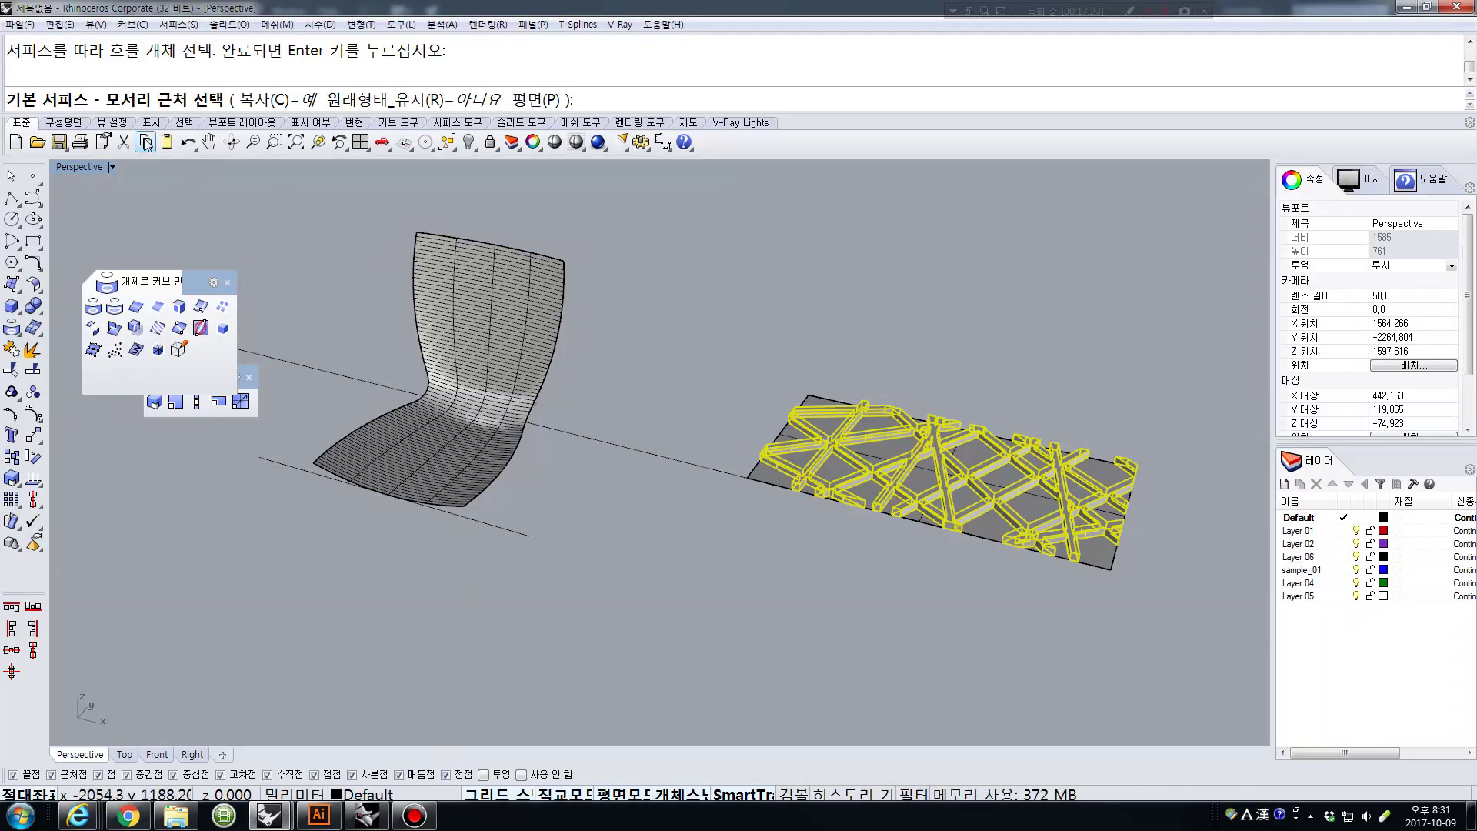
pyautogui.click(1115, 568)
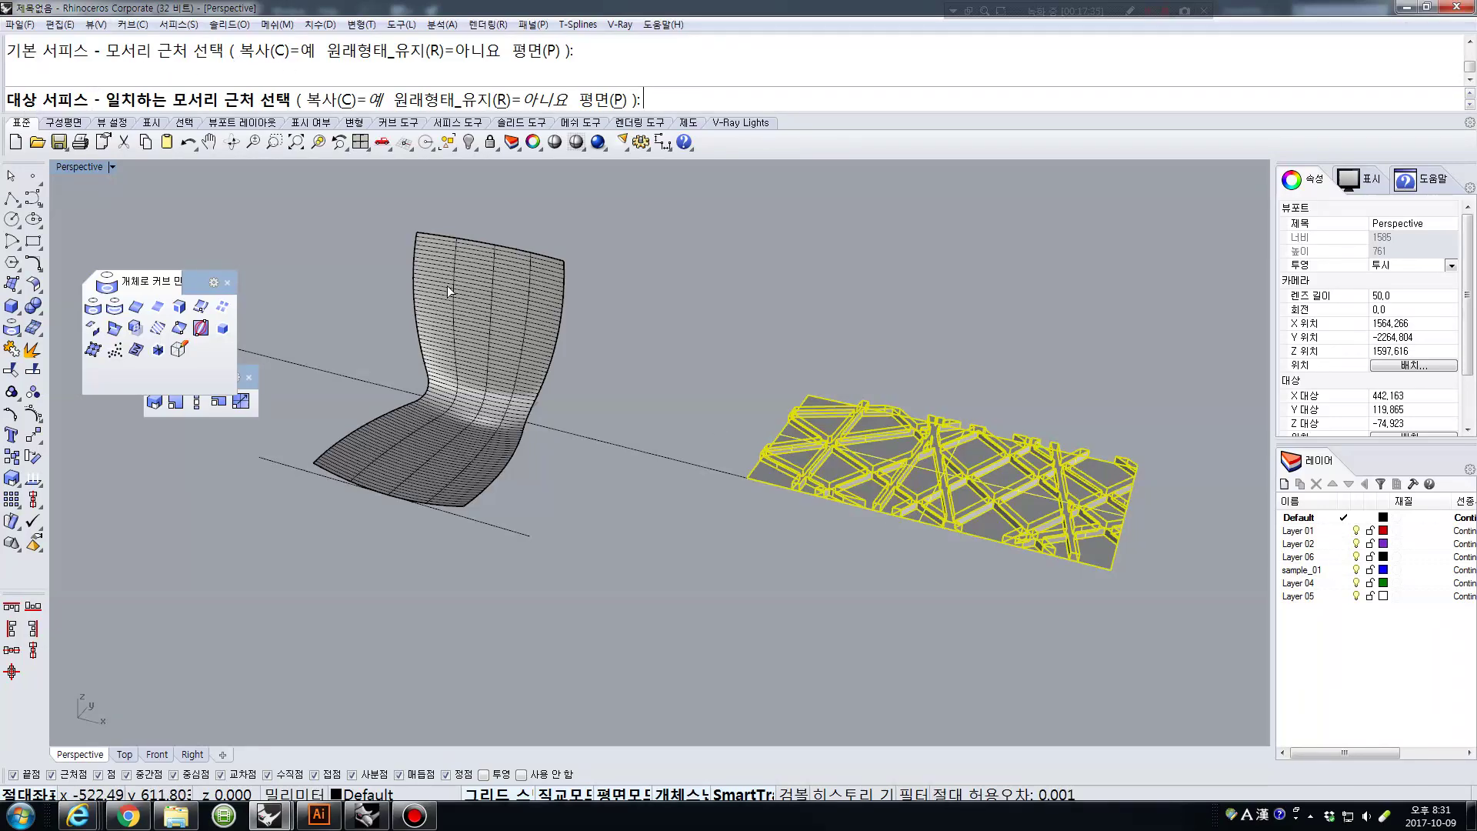
pyautogui.click(561, 262)
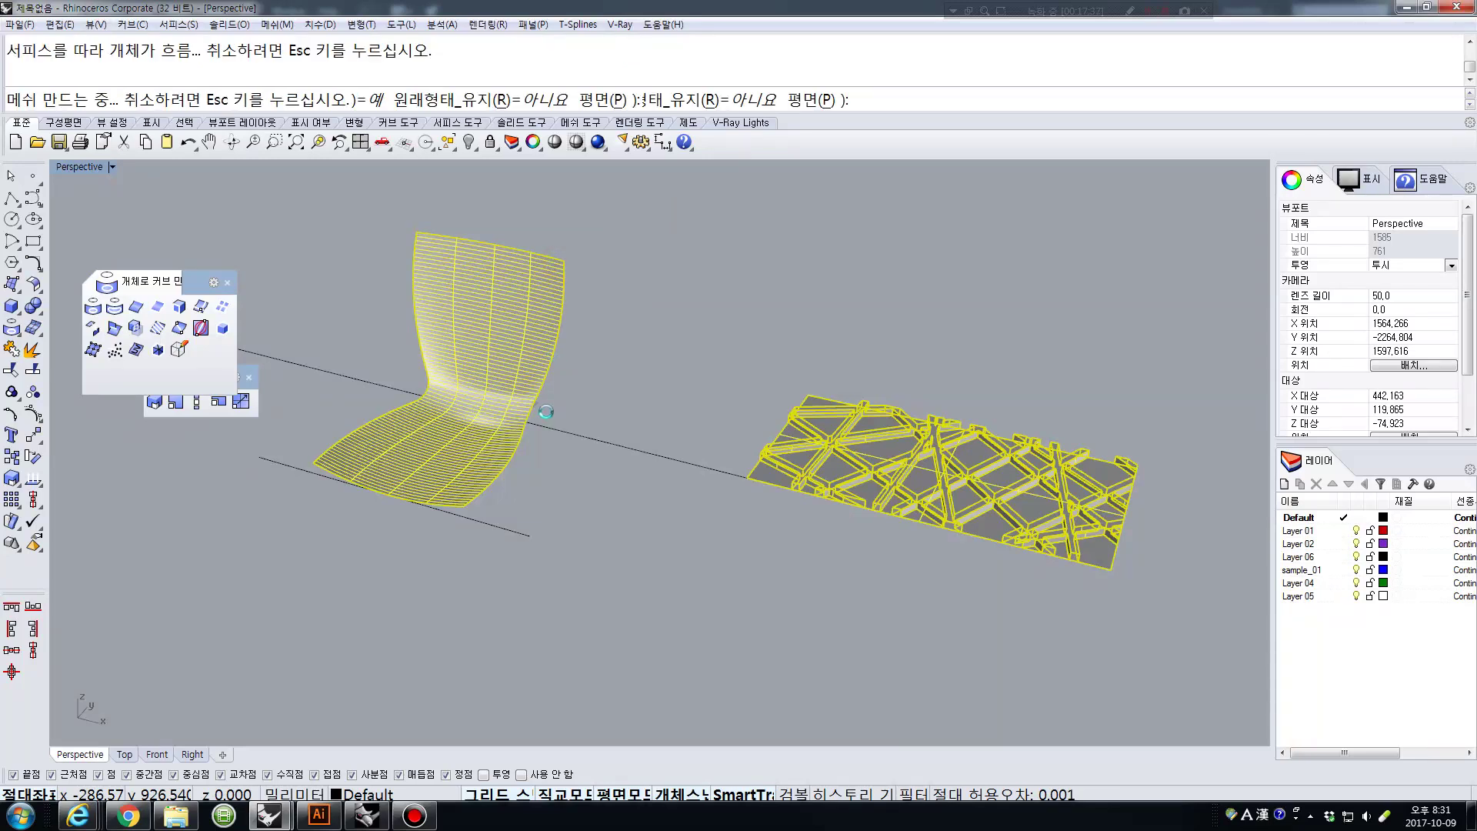
# Inspect the side of the chair the flowed solids project from, and undo the surface flow.
pyautogui.moveTo(589, 489); pyautogui.dragTo(672, 377, button='right')
pyautogui.scroll(2, 732, 348)
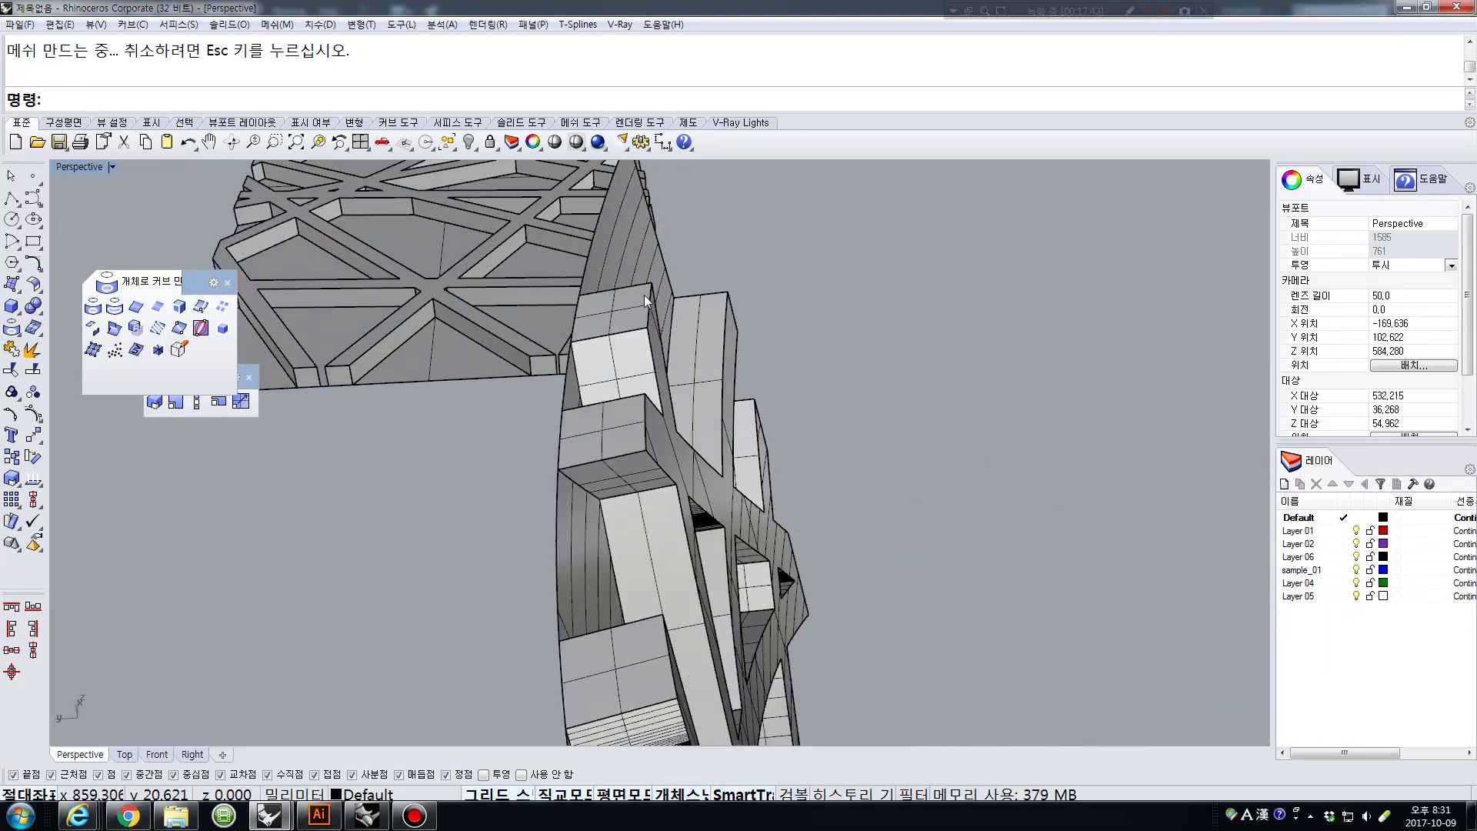
pyautogui.scroll(2, 645, 293)
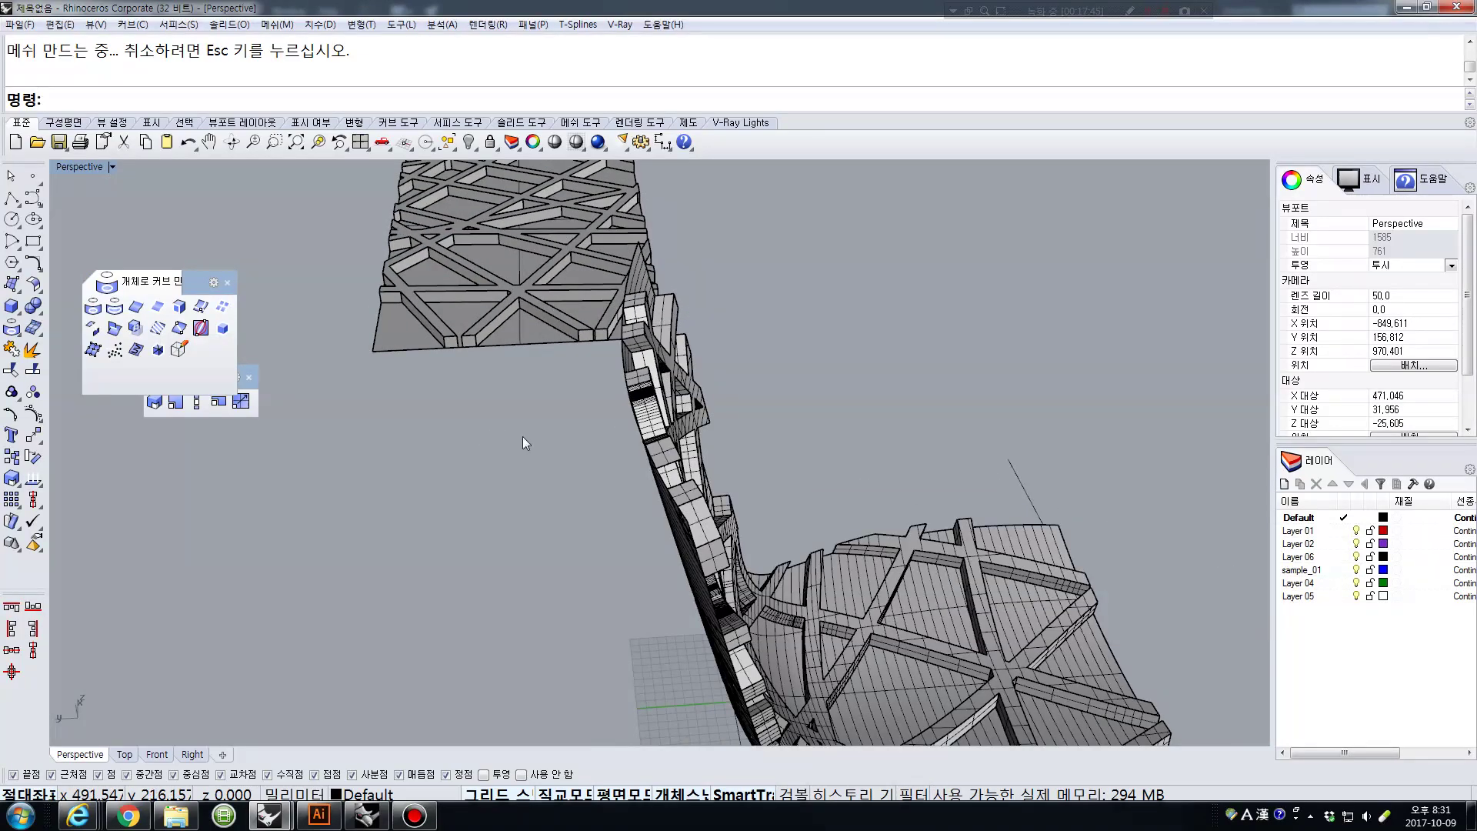
pyautogui.moveTo(915, 469); pyautogui.dragTo(597, 587, button='right')
pyautogui.hotkey('ctrl', 'z')
pyautogui.scroll(-5, 828, 605)
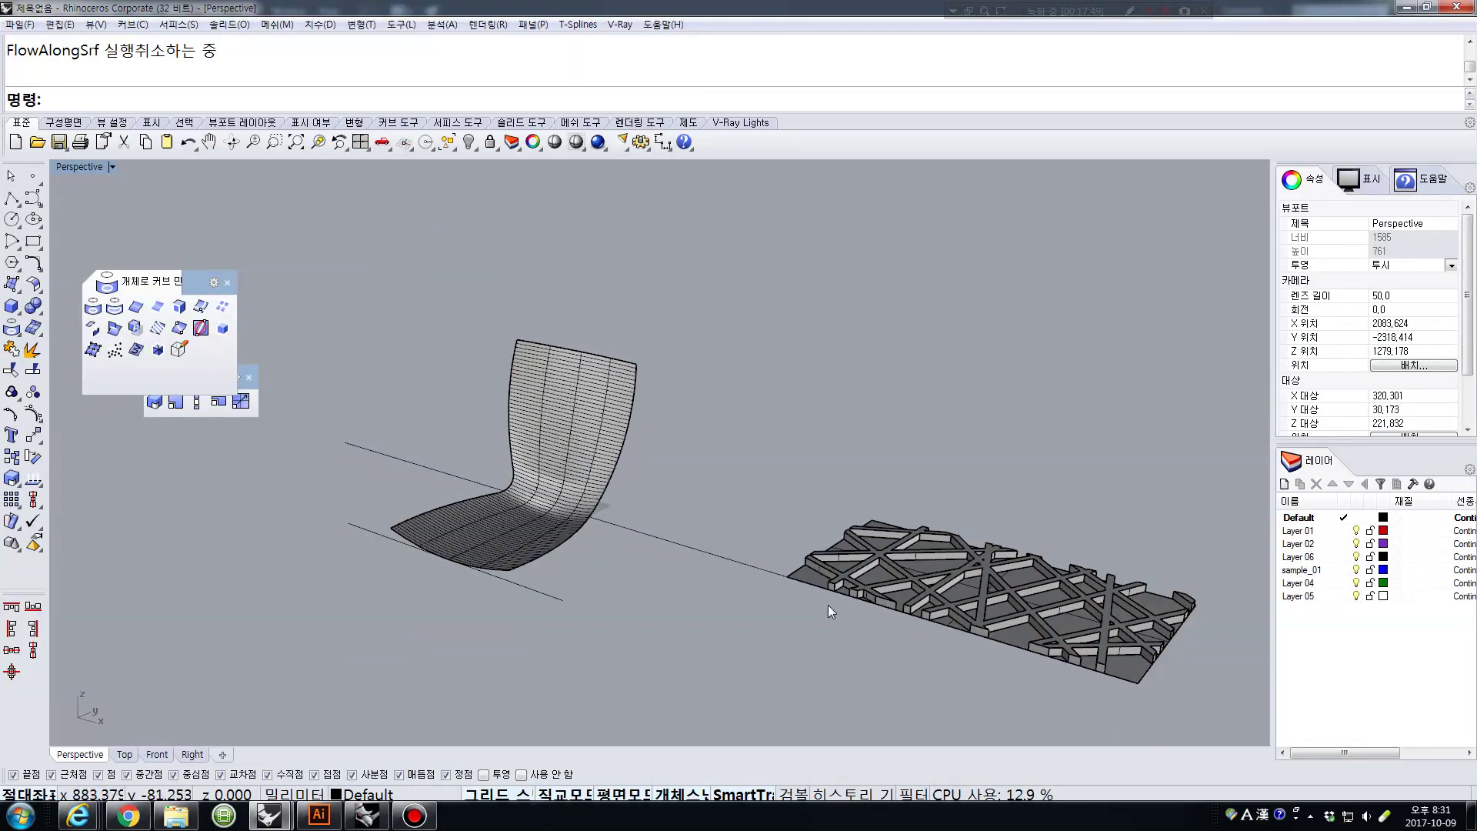
# Move the pattern's outline rectangle vertically up 20 mm to the top face of the extruded solids.
pyautogui.scroll(2, 804, 566)
pyautogui.click(805, 565)
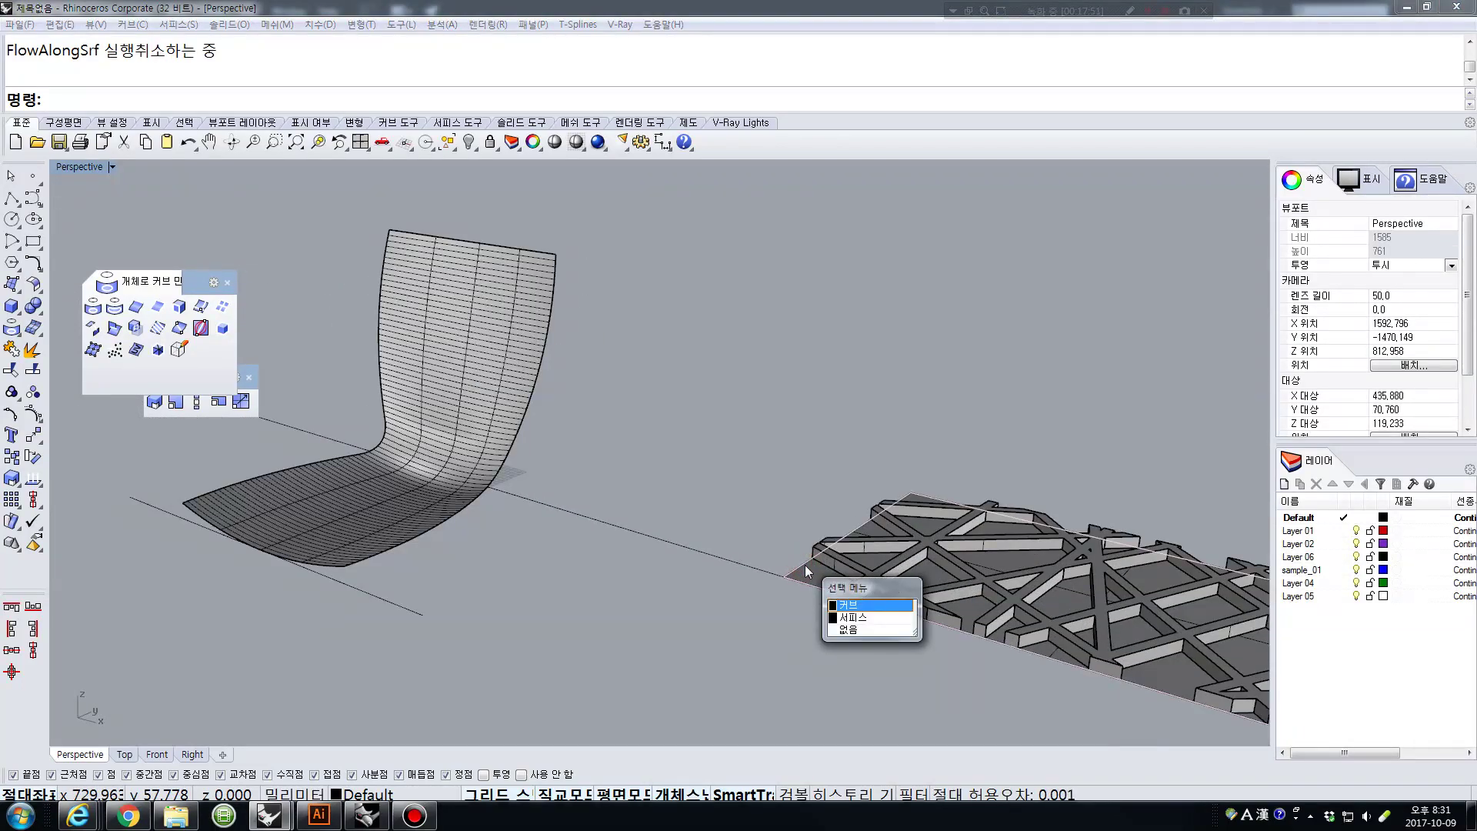
pyautogui.click(856, 605)
pyautogui.write('m')
pyautogui.press('space')
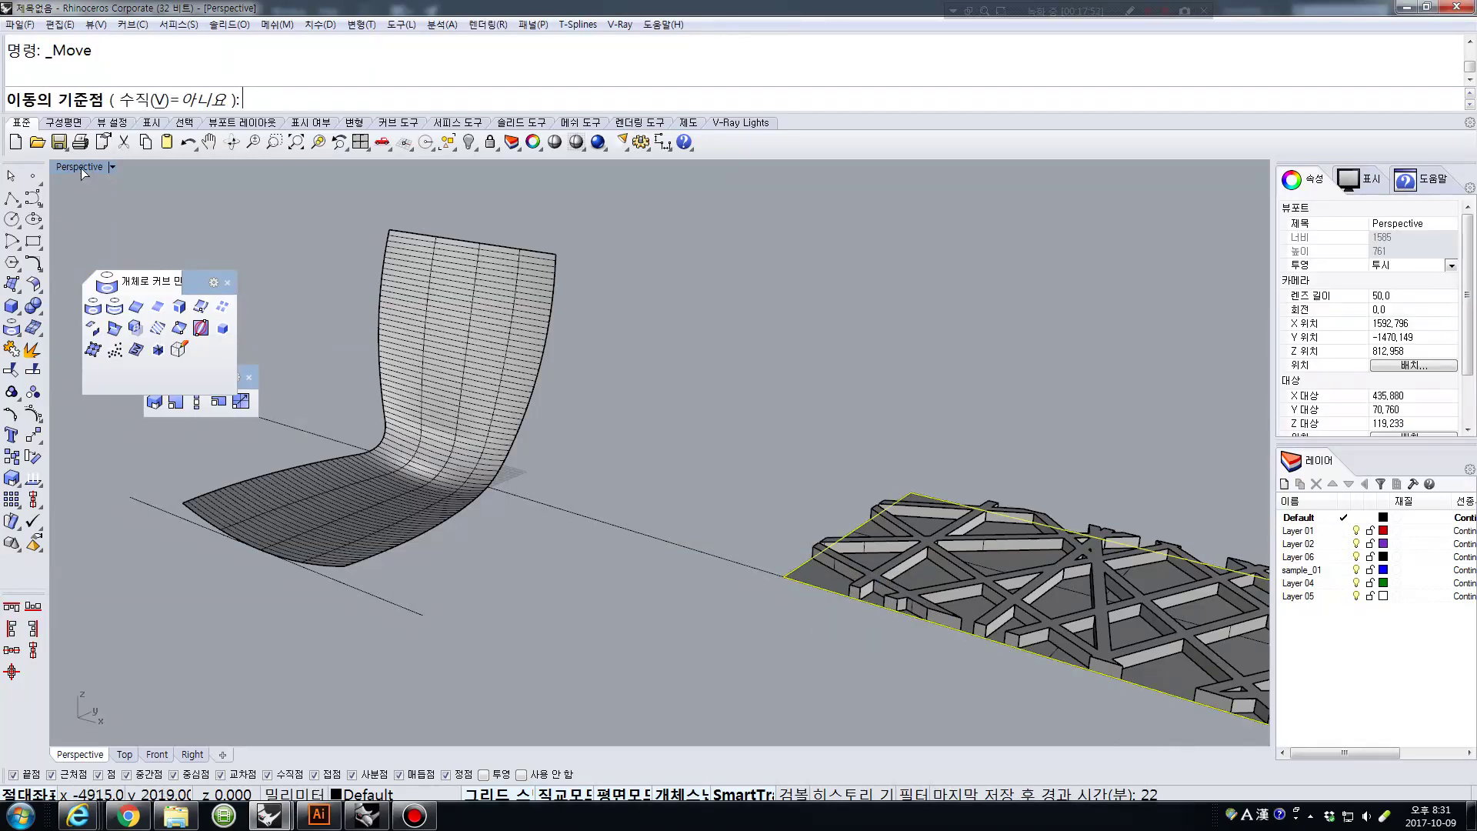
pyautogui.doubleClick(79, 168)
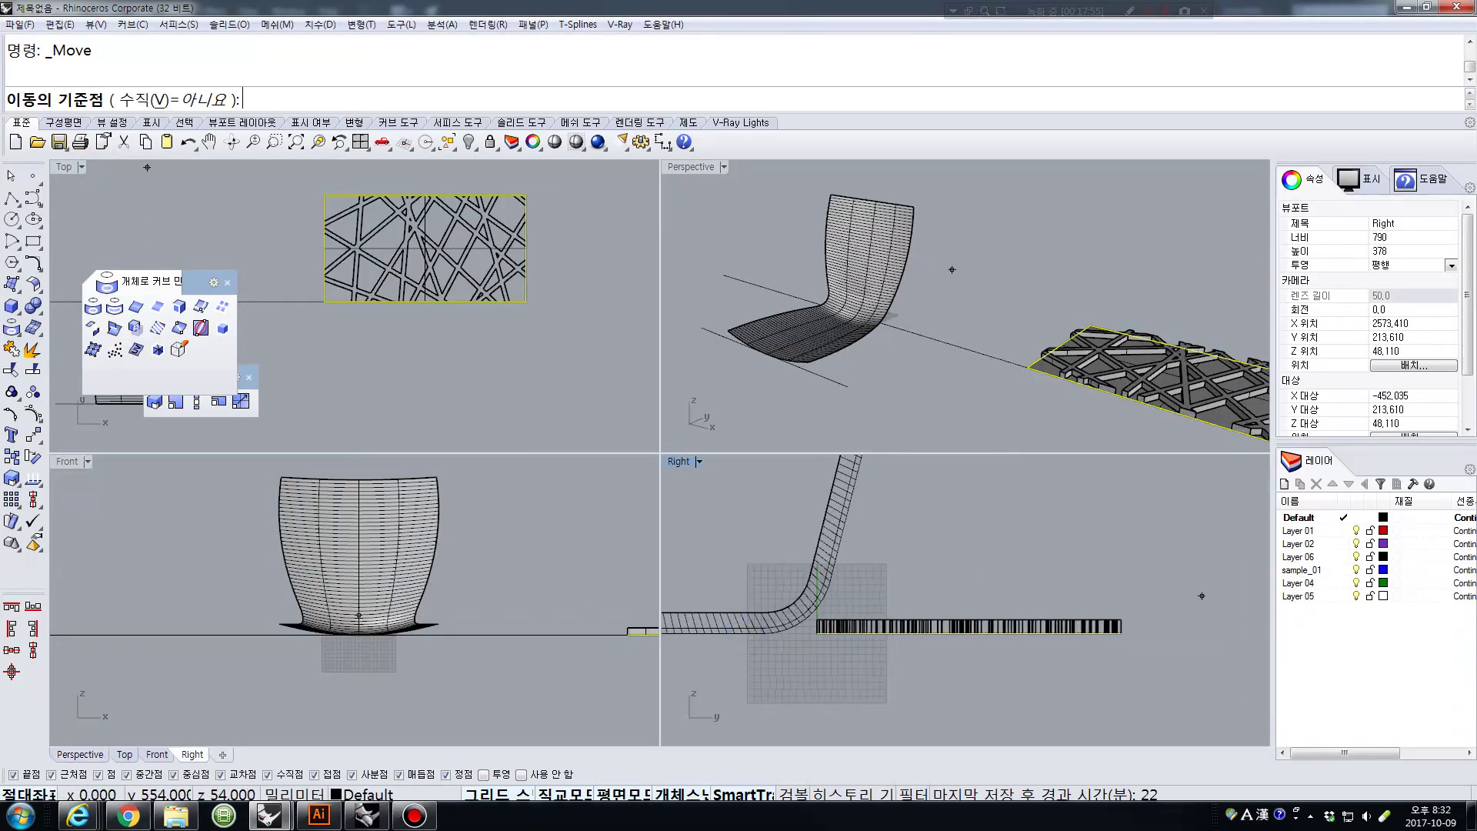
pyautogui.scroll(4, 1205, 591)
pyautogui.click(1172, 658)
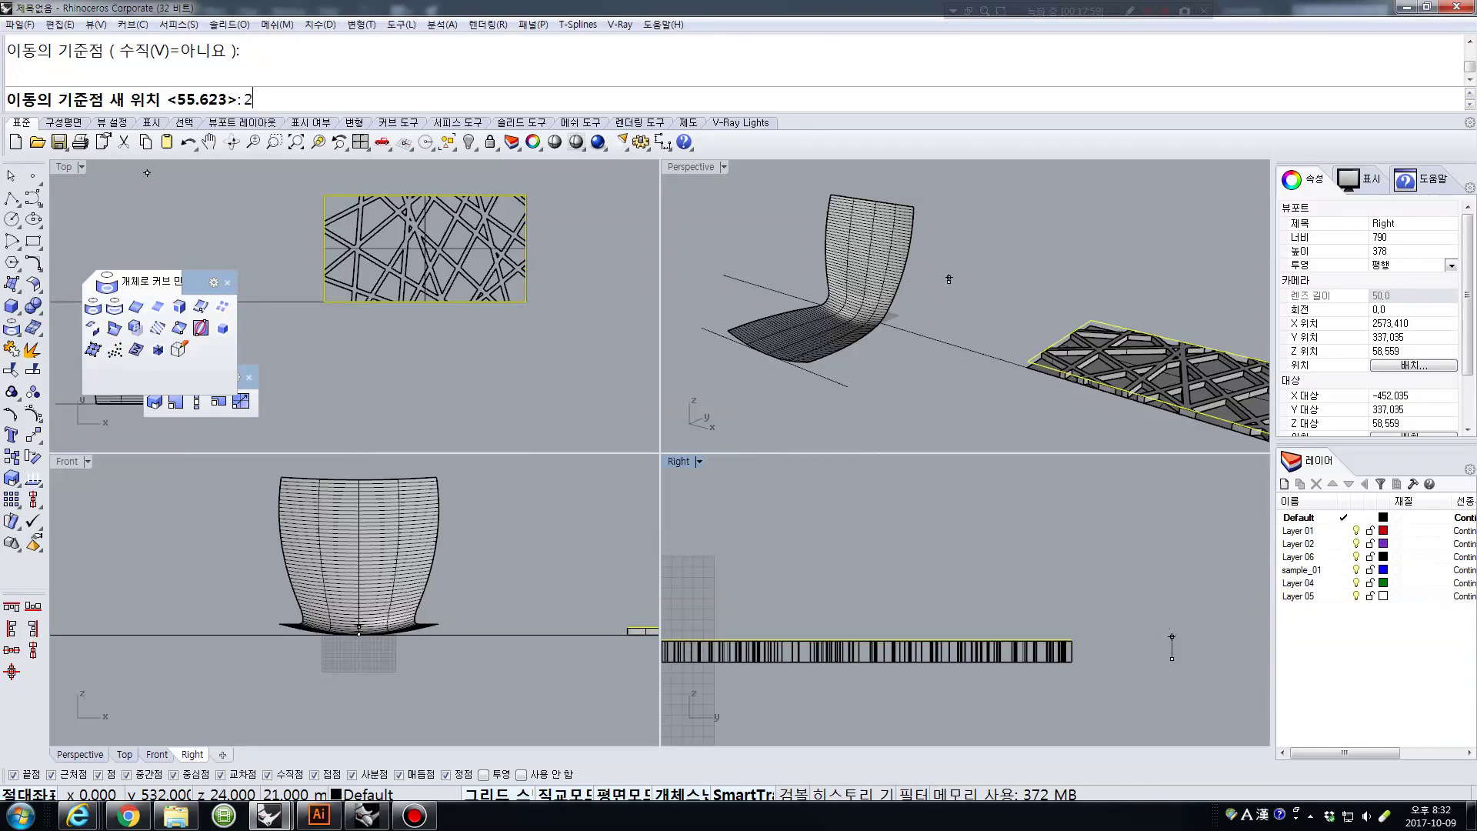
pyautogui.write('20')
pyautogui.press('Return')
pyautogui.click(1171, 636)
pyautogui.click(1169, 638)
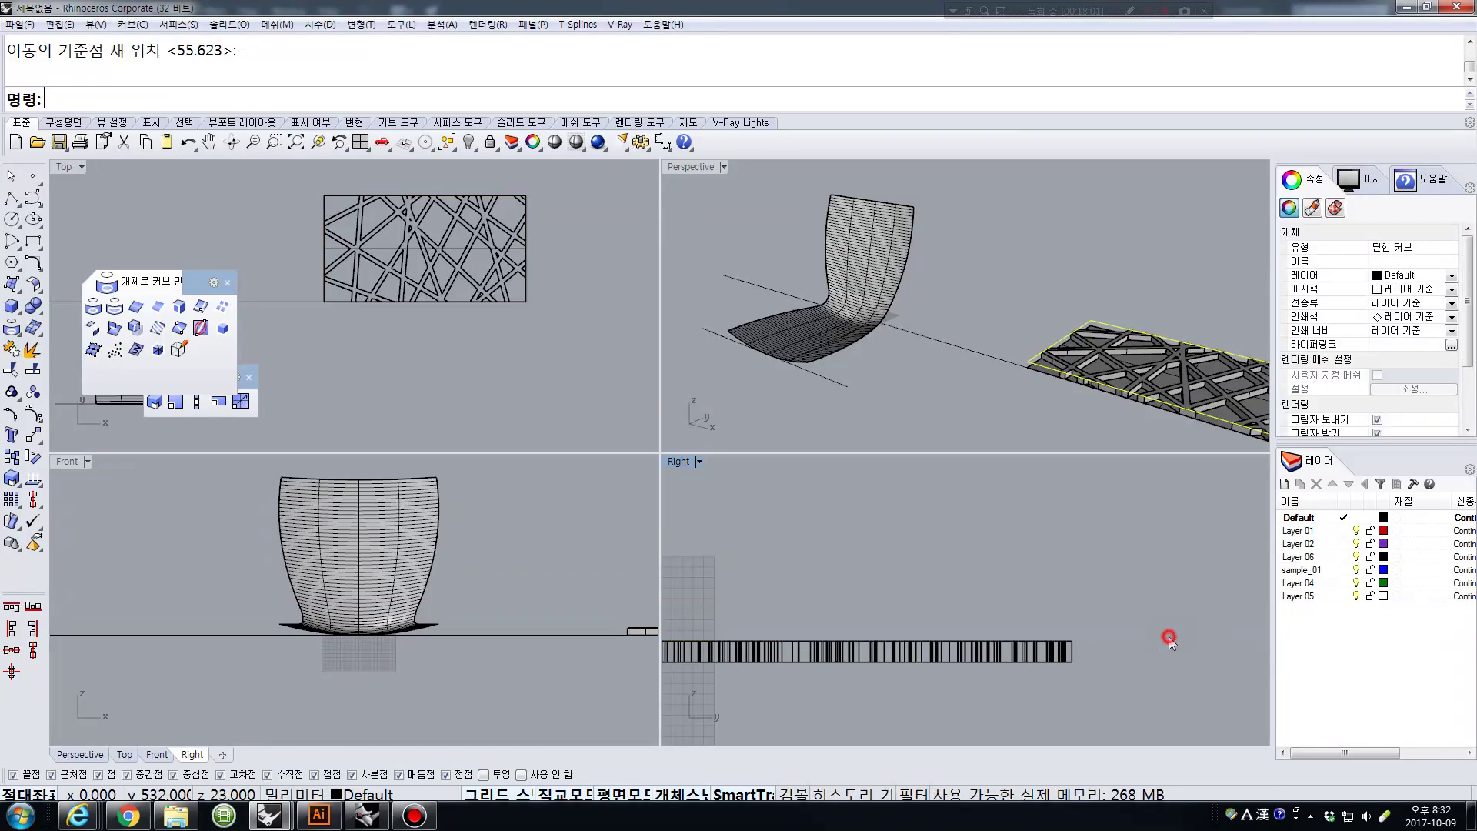
# Move the base plane surface vertically up 20 mm so it lies on the top face of the extruded pattern.
pyautogui.moveTo(1120, 652); pyautogui.dragTo(1062, 650)
pyautogui.click(1028, 382)
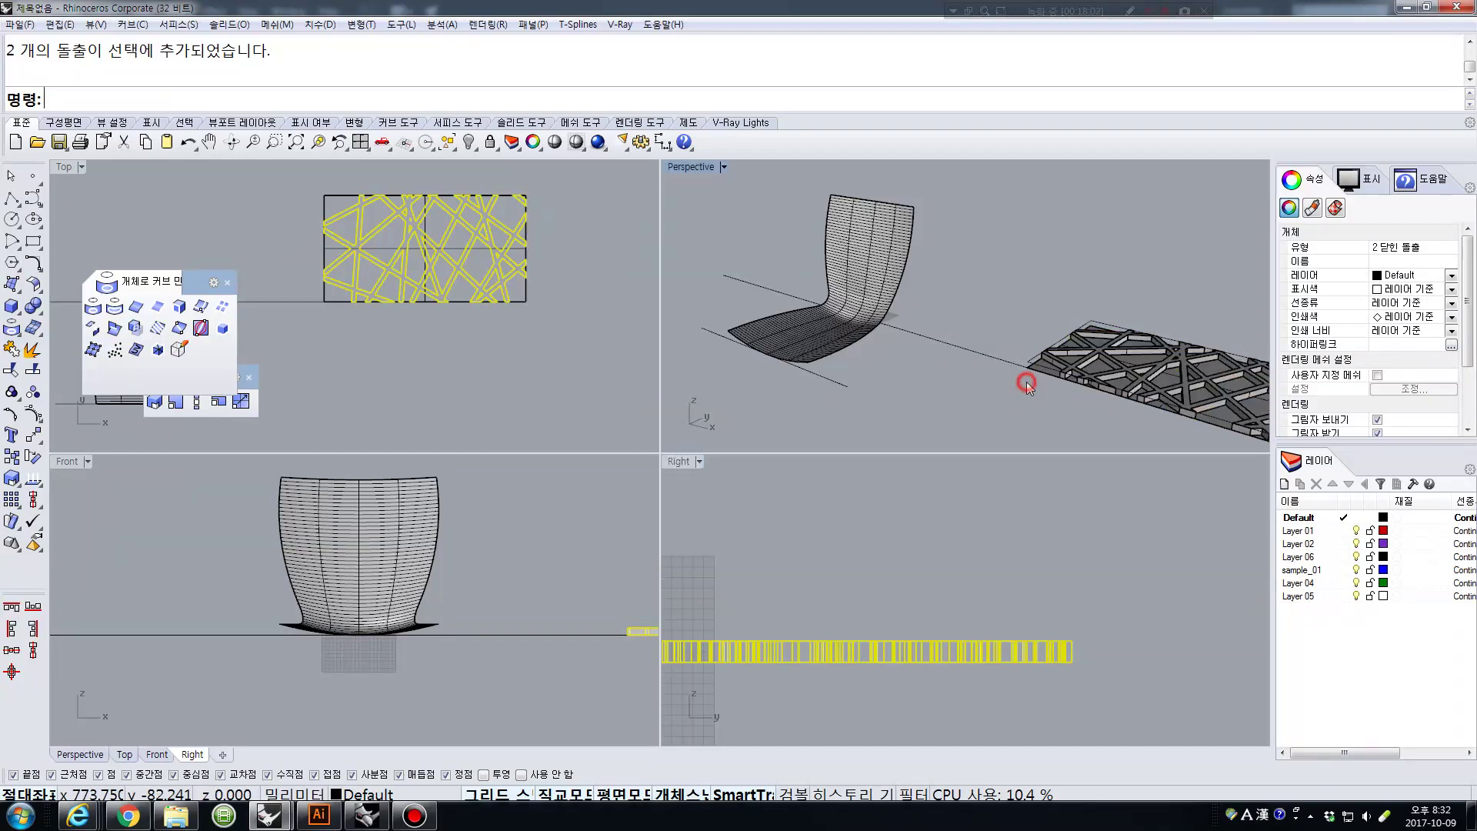
pyautogui.scroll(5, 1030, 377)
pyautogui.click(1050, 361)
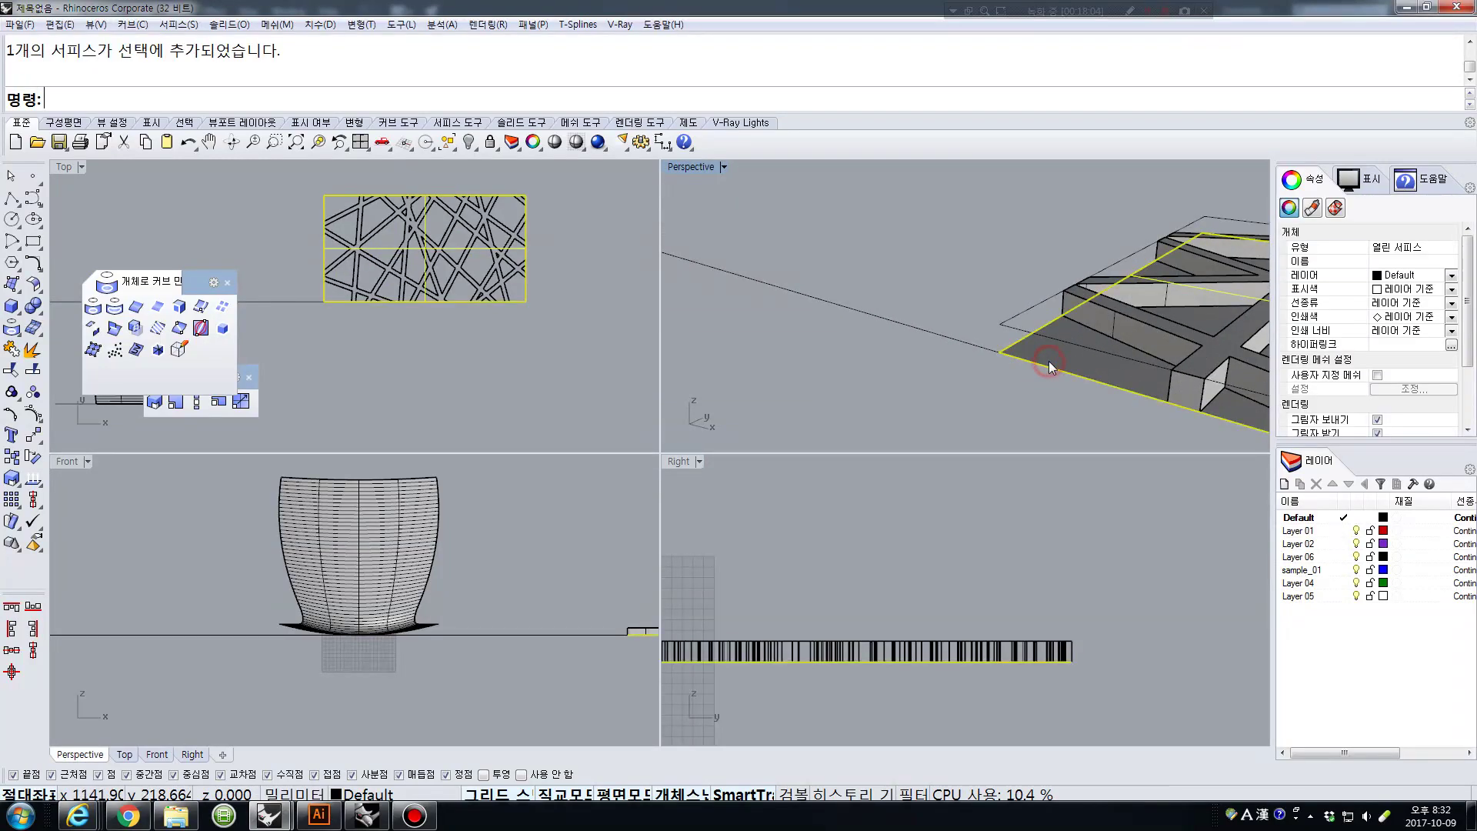
pyautogui.rightClick(1040, 570)
pyautogui.click(1147, 653)
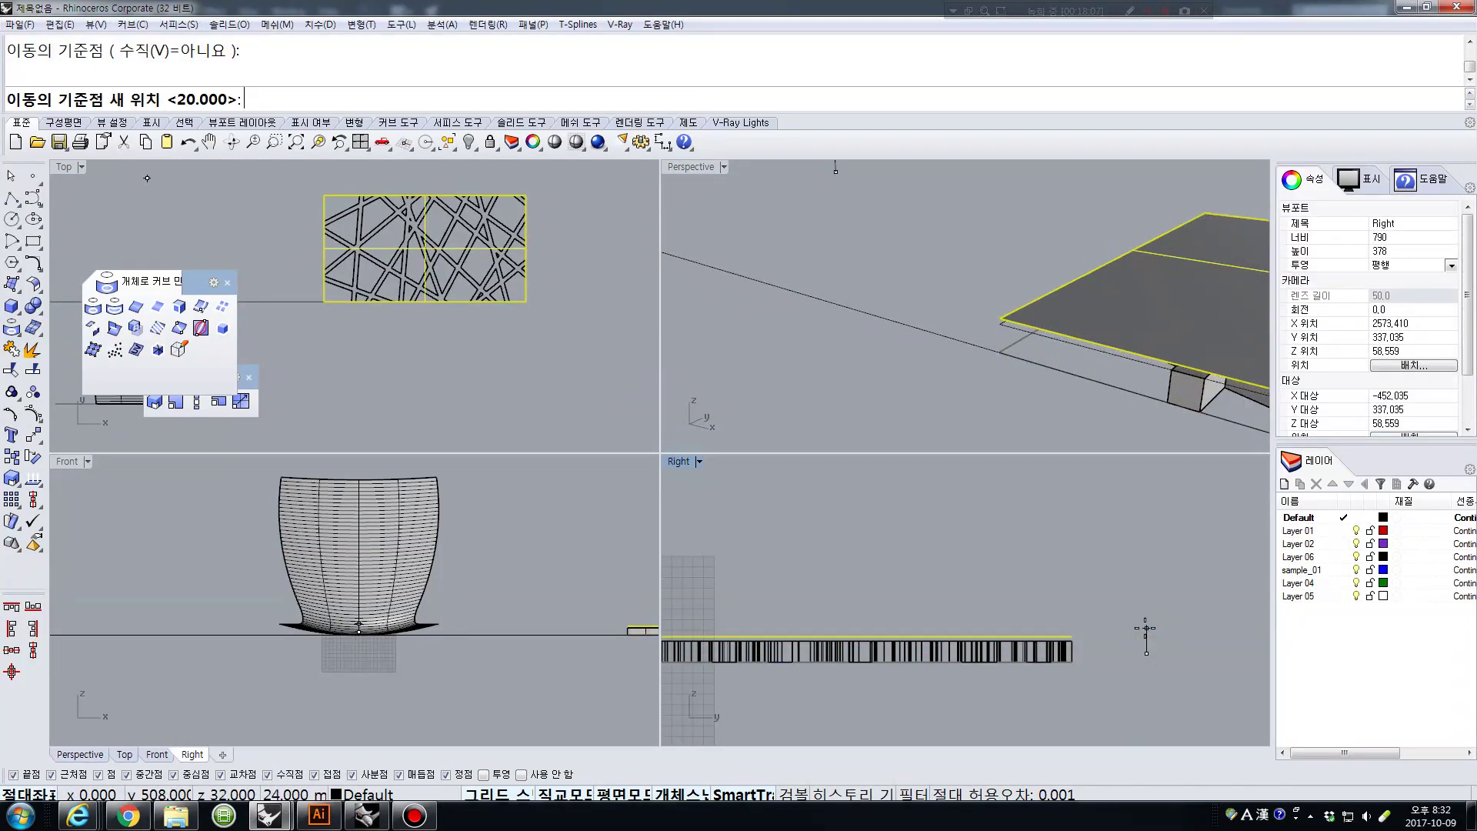
pyautogui.write('20')
pyautogui.press('Return')
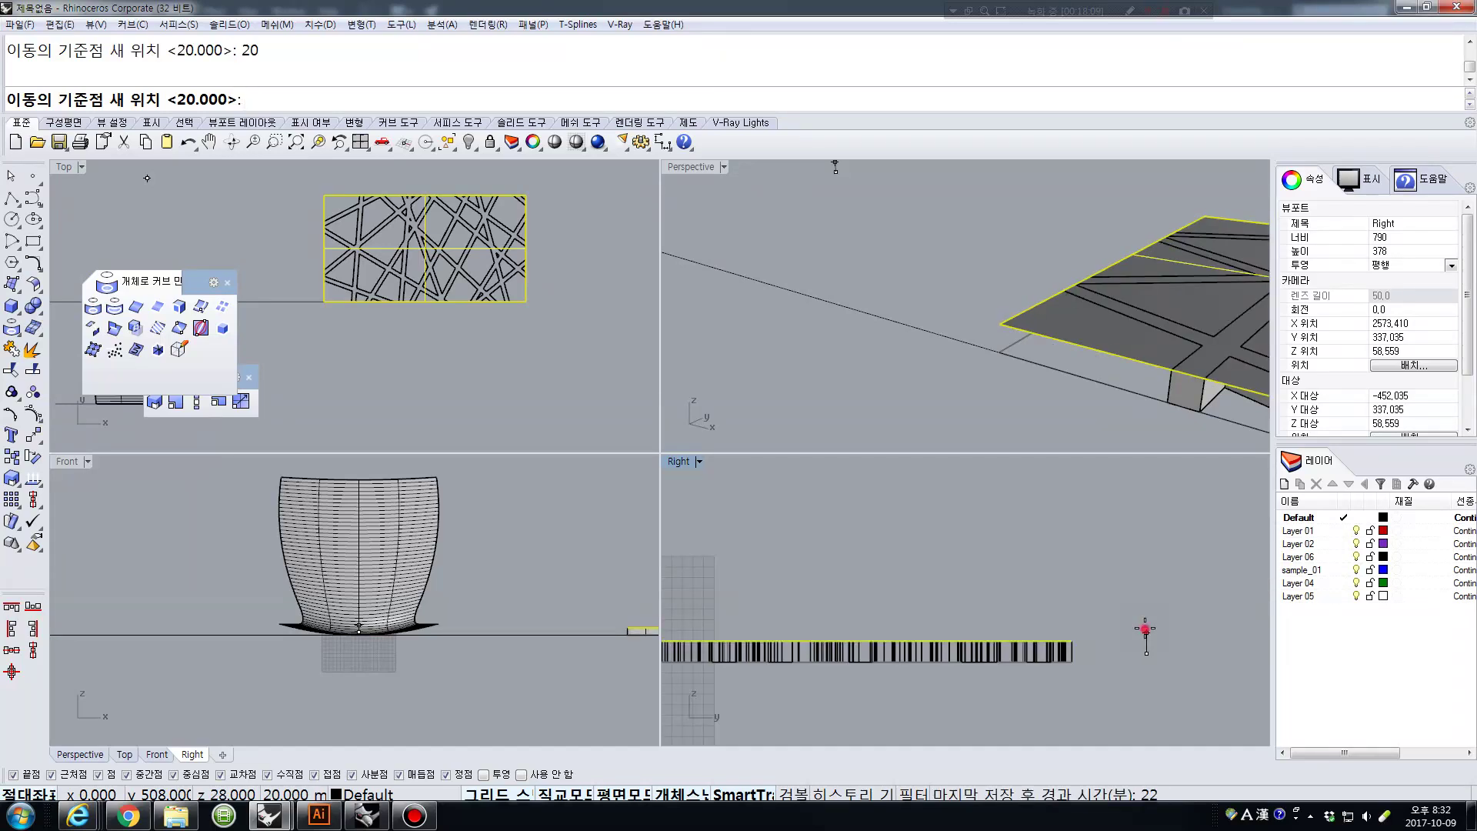
pyautogui.click(1146, 619)
pyautogui.click(1039, 302)
# Flow the extruded pattern group along the chair surface, using the raised plane as base and matching its corner to the backrest's upper corner.
pyautogui.moveTo(1039, 301); pyautogui.dragTo(940, 341, button='right')
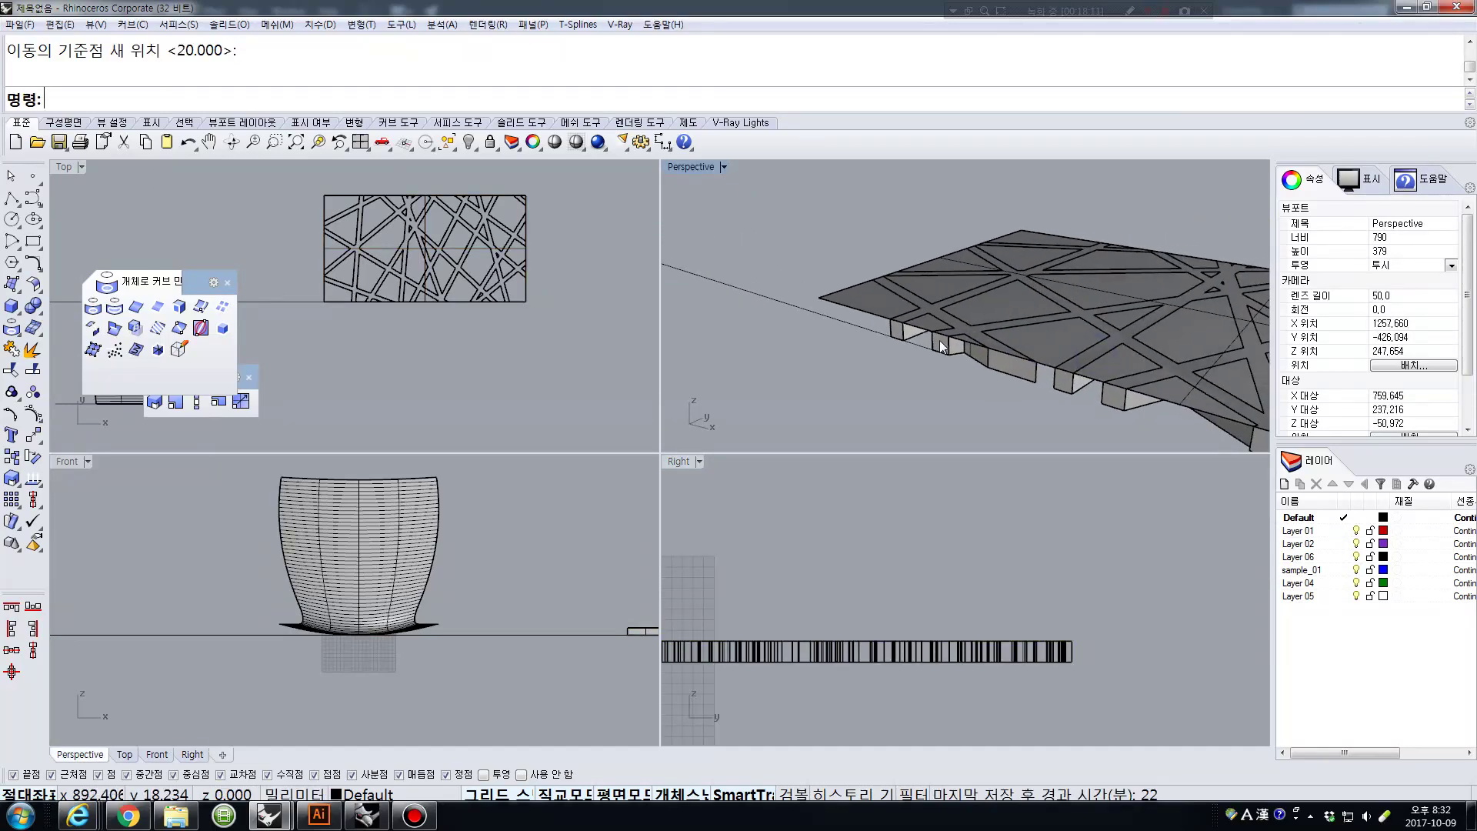
pyautogui.click(1004, 369)
pyautogui.click(926, 421)
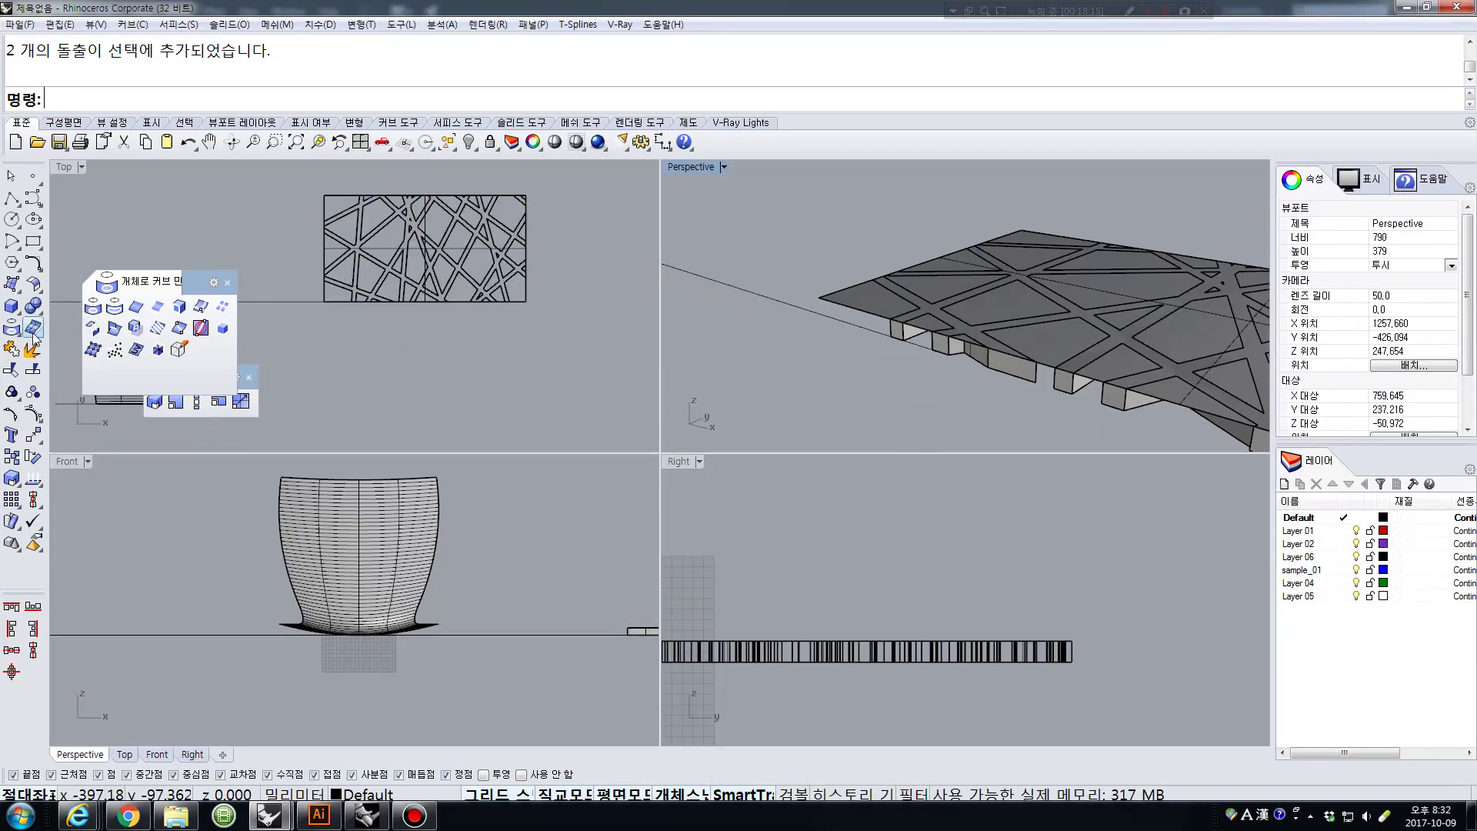
pyautogui.click(12, 522)
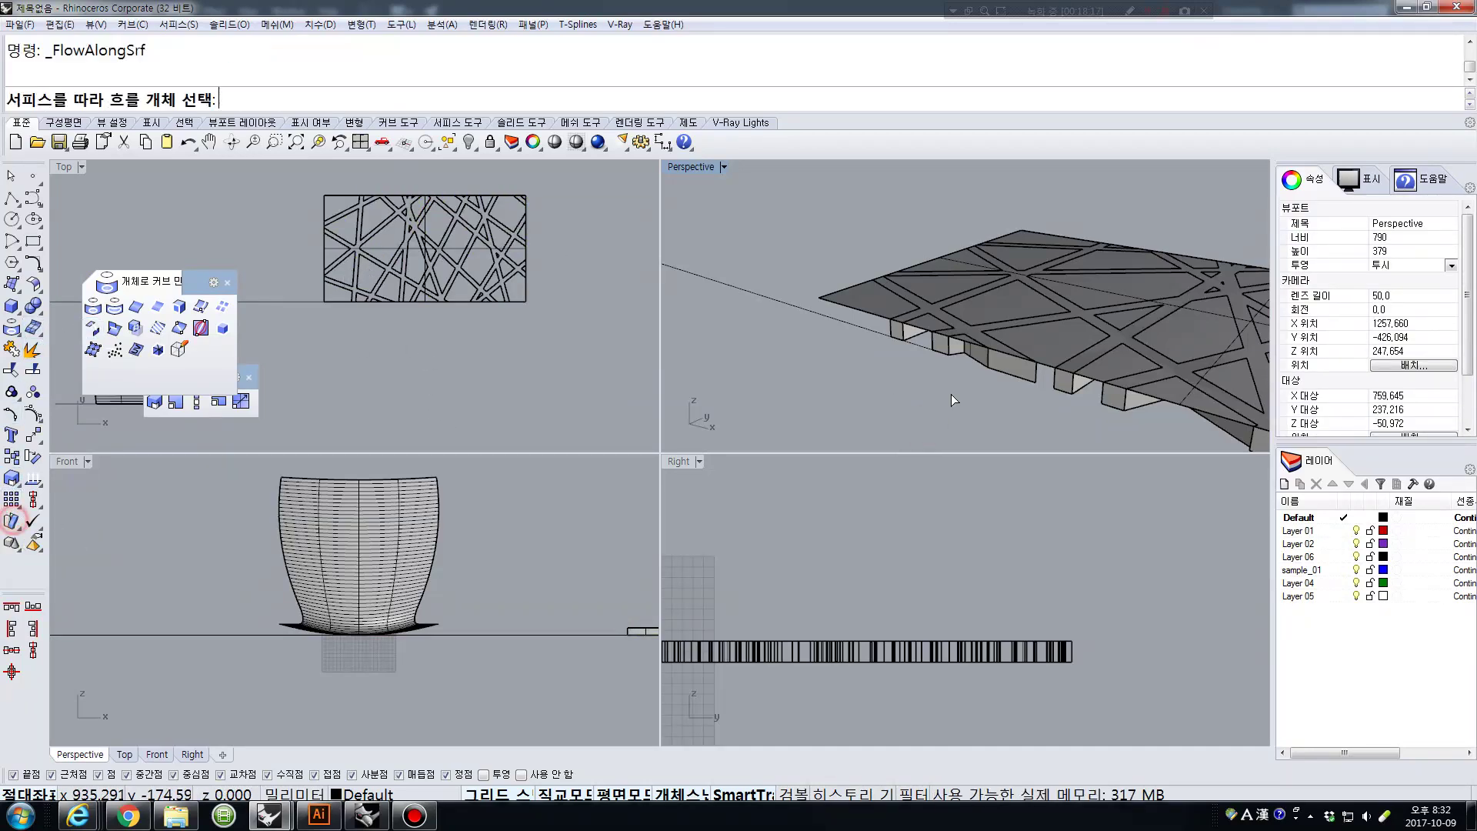
pyautogui.click(943, 354)
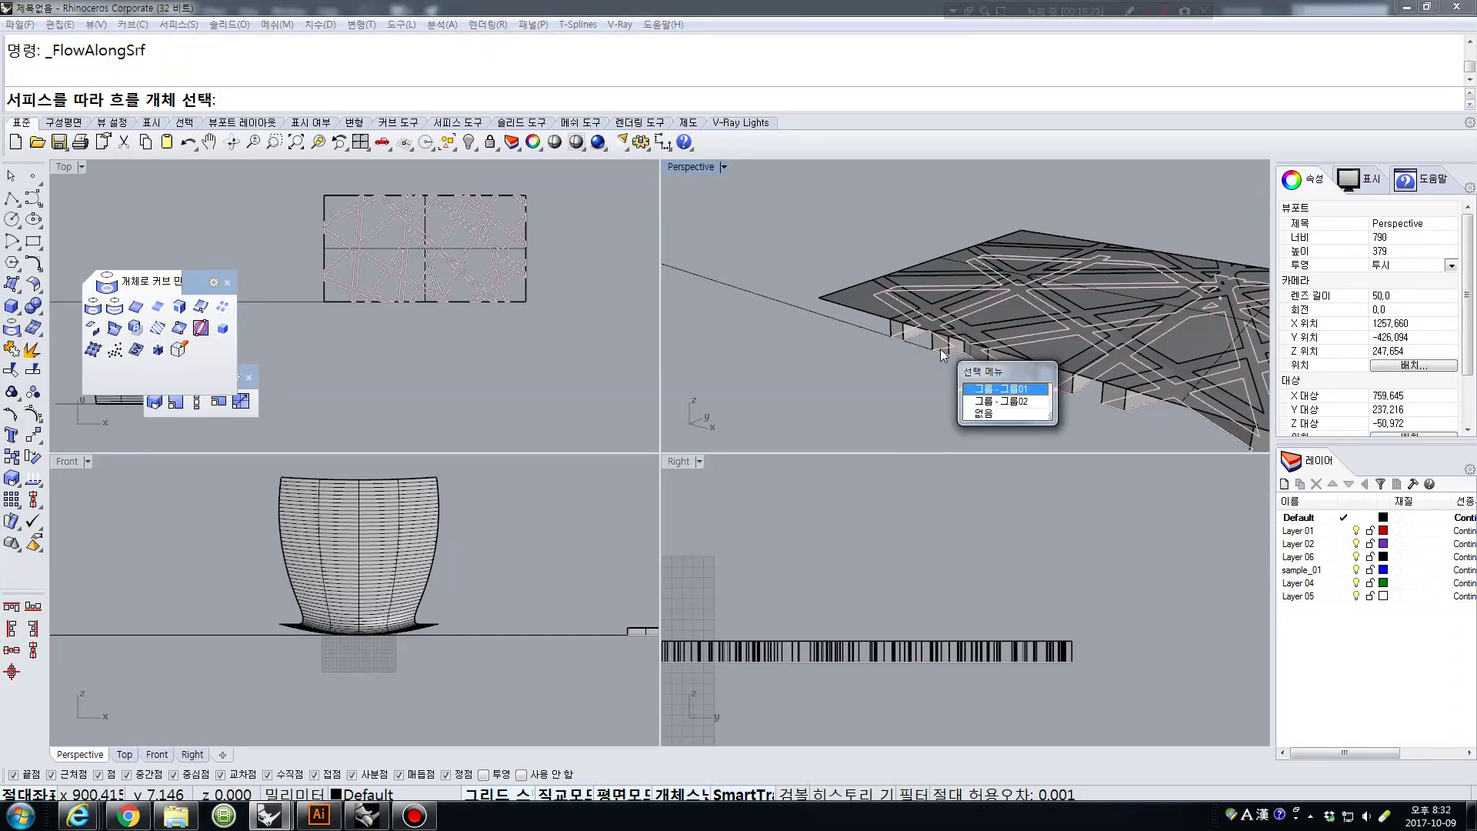
pyautogui.click(1012, 401)
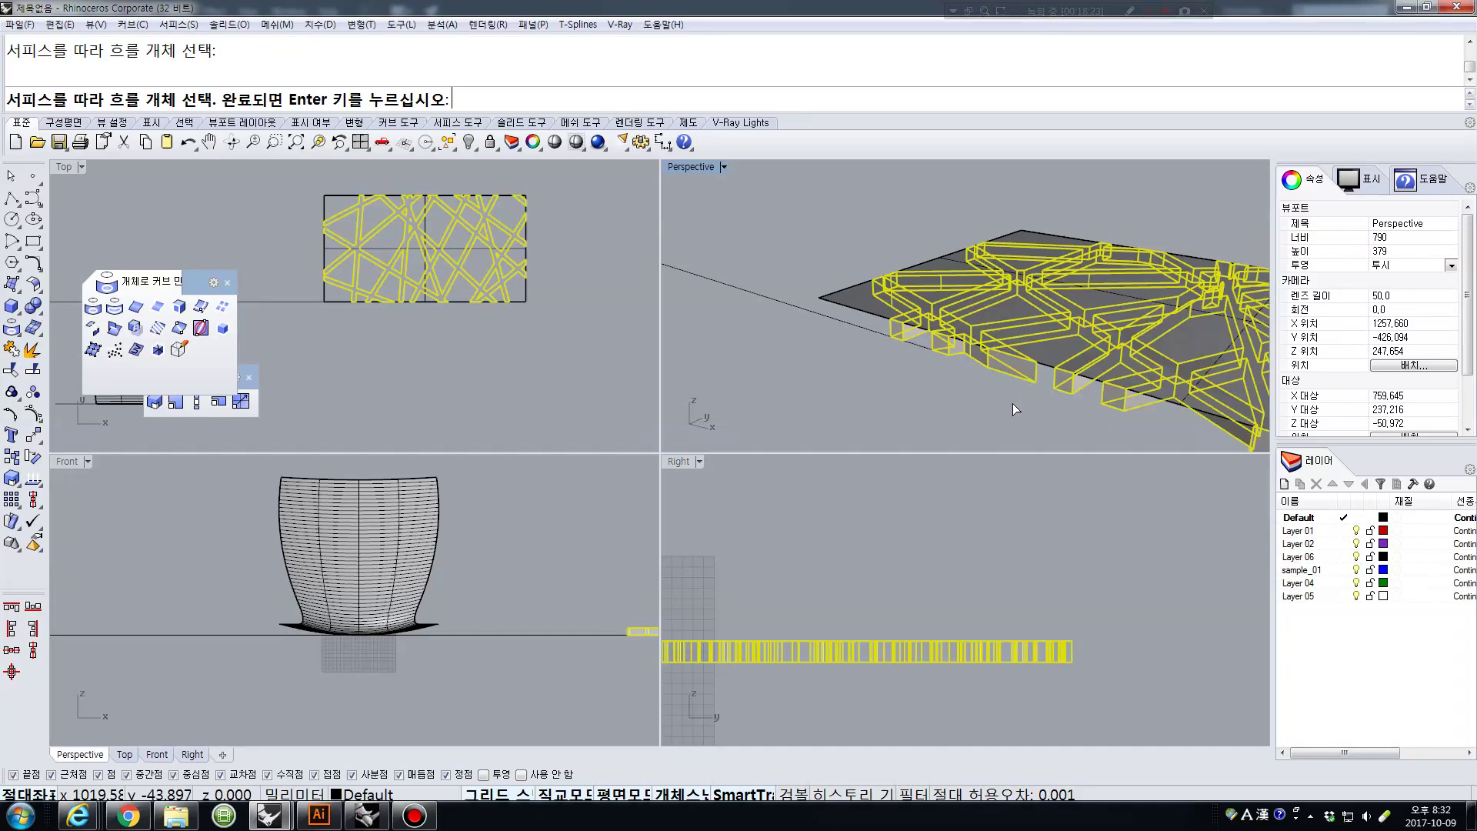
pyautogui.press('Return')
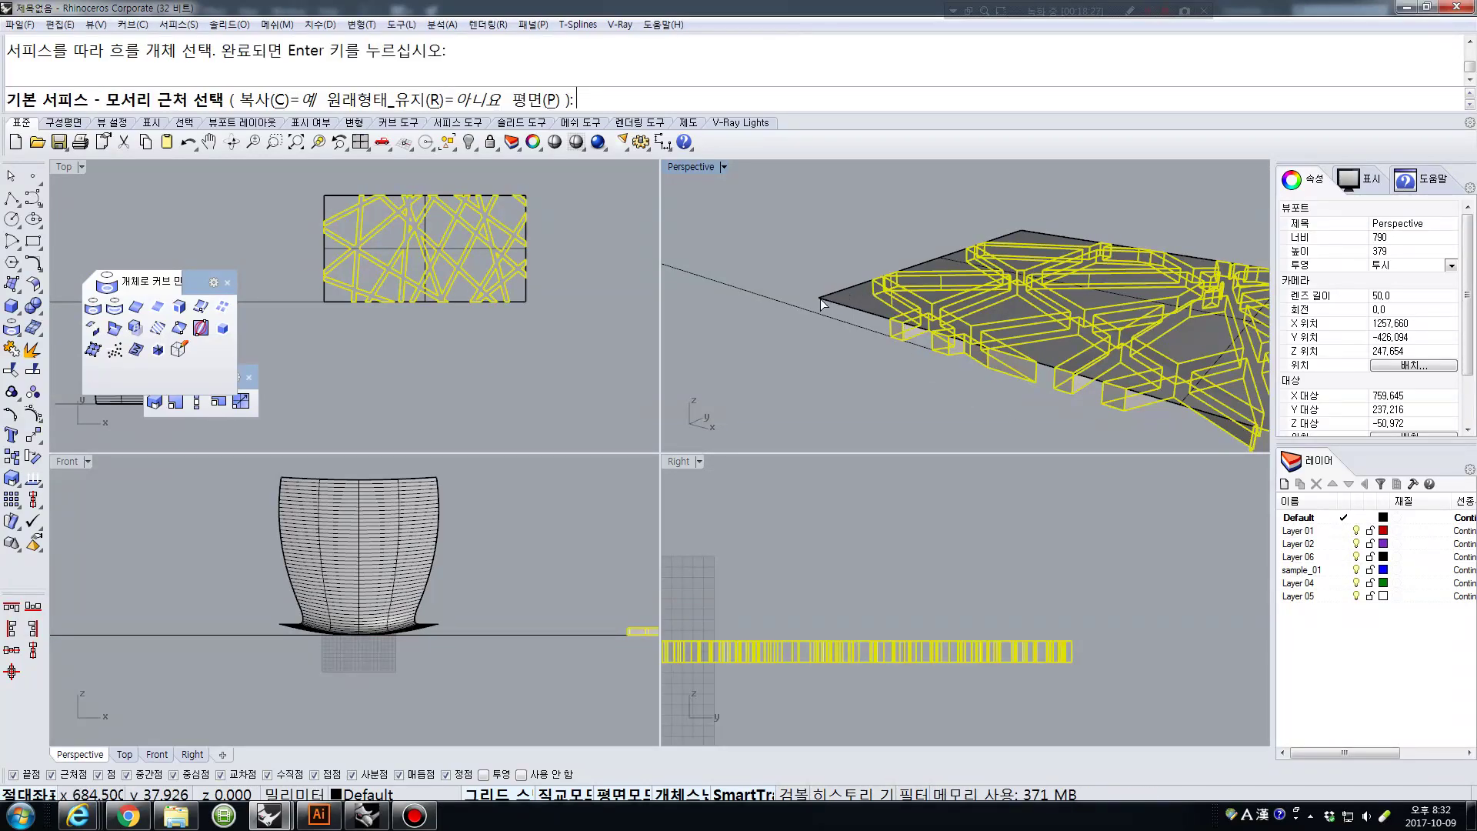
pyautogui.moveTo(820, 299); pyautogui.dragTo(1095, 331, button='right')
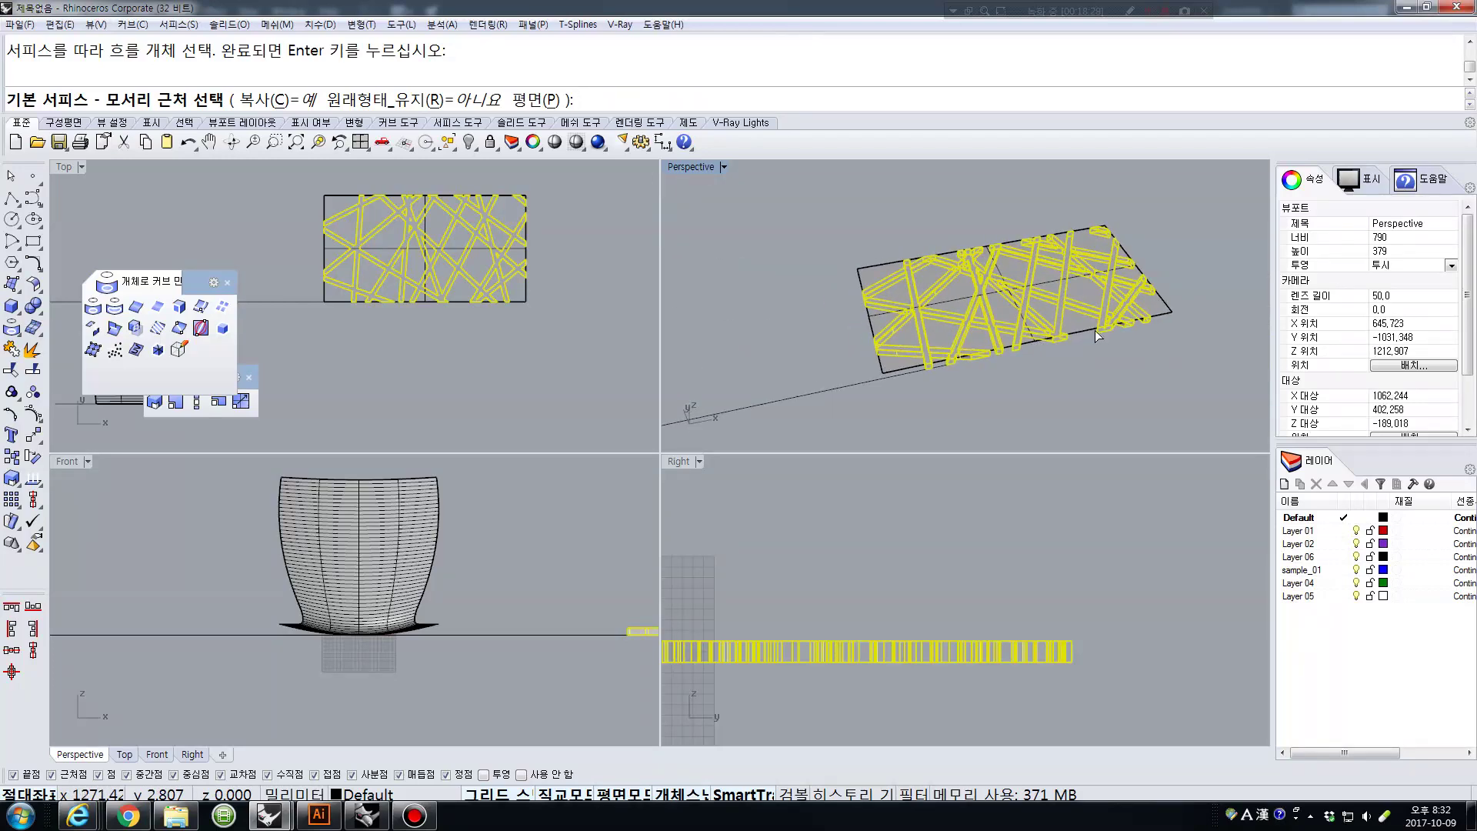
pyautogui.click(1168, 314)
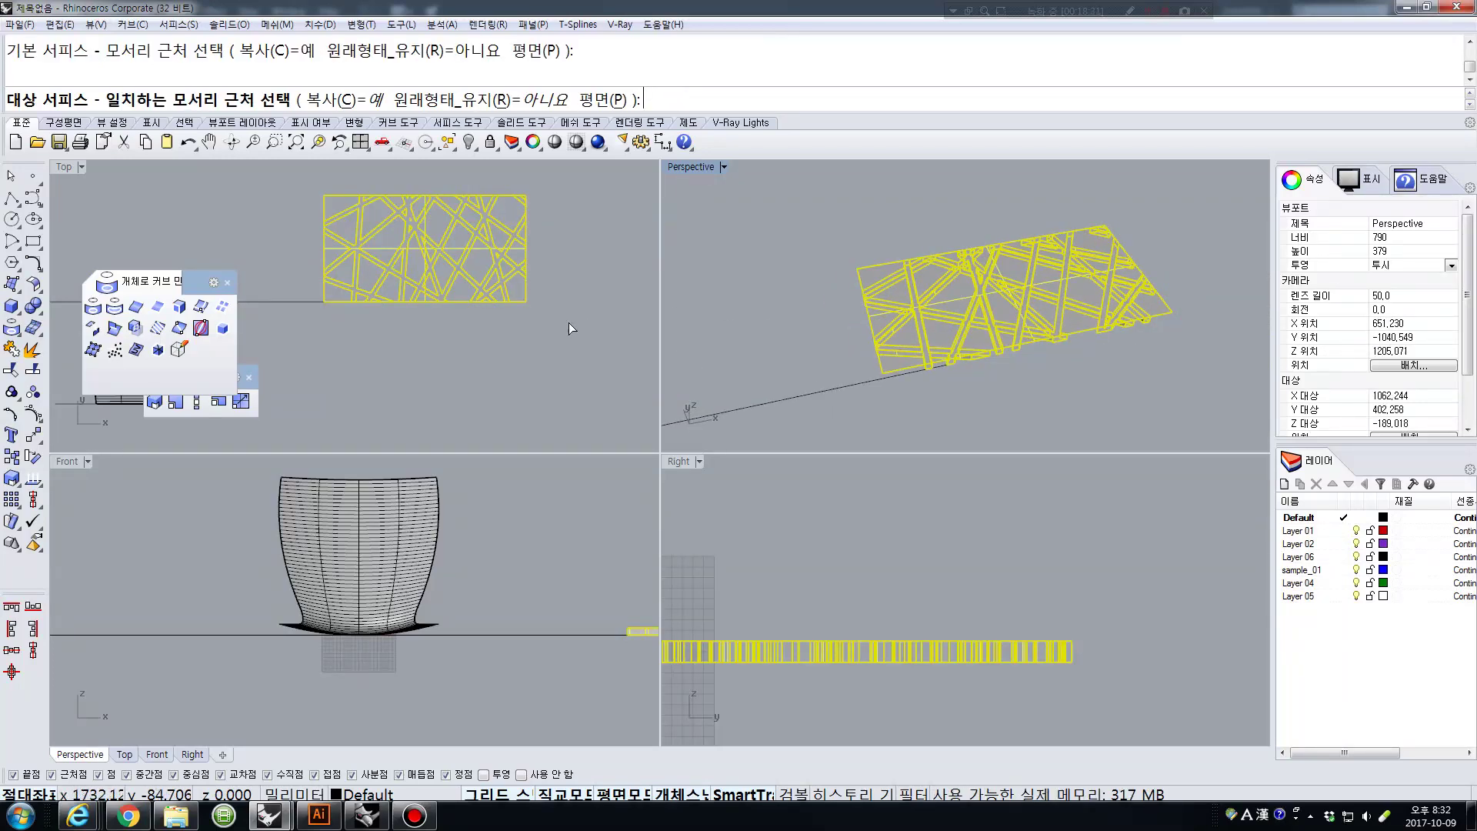
pyautogui.scroll(-3, 573, 325)
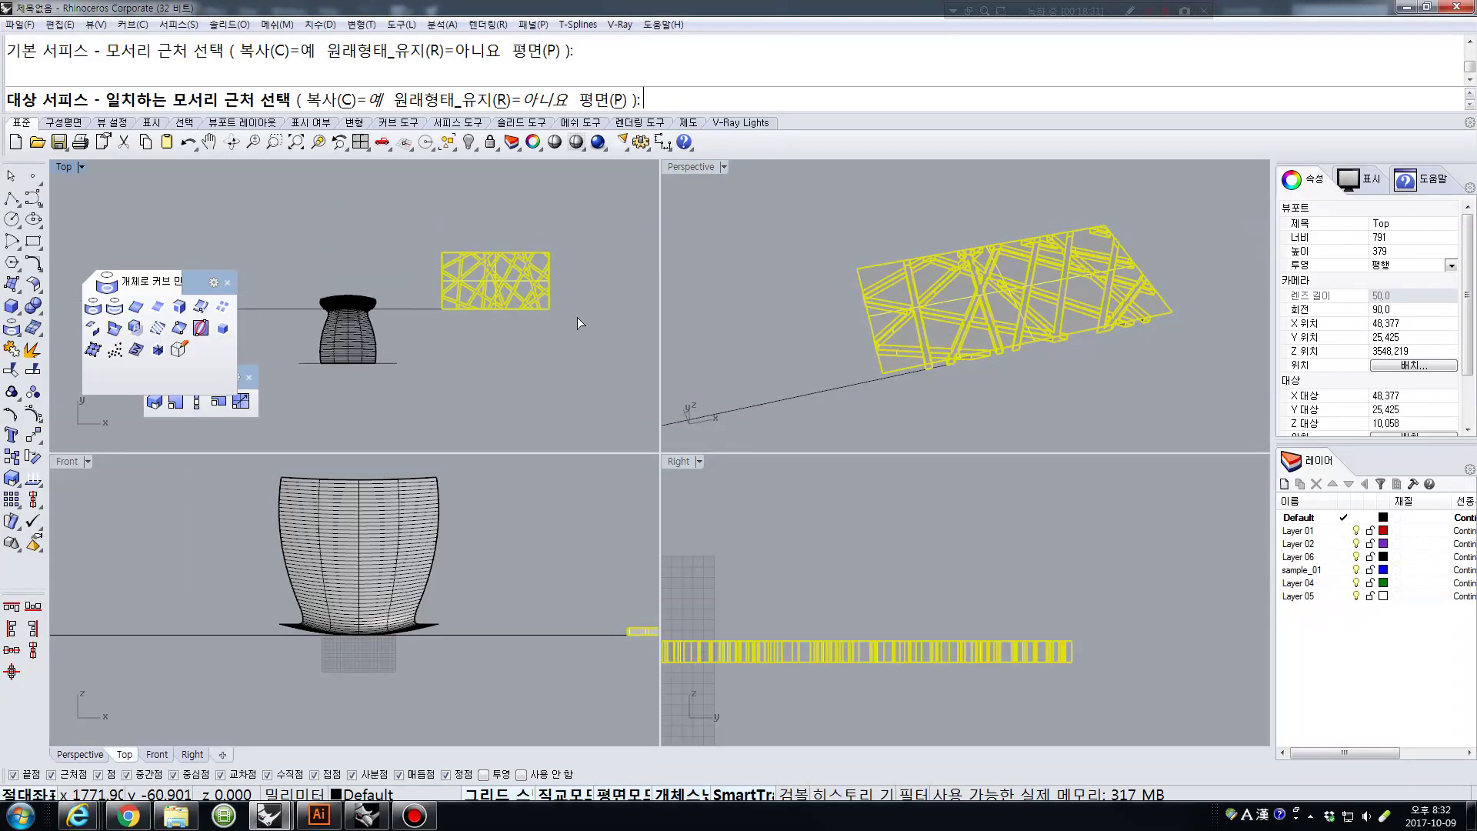
pyautogui.click(437, 478)
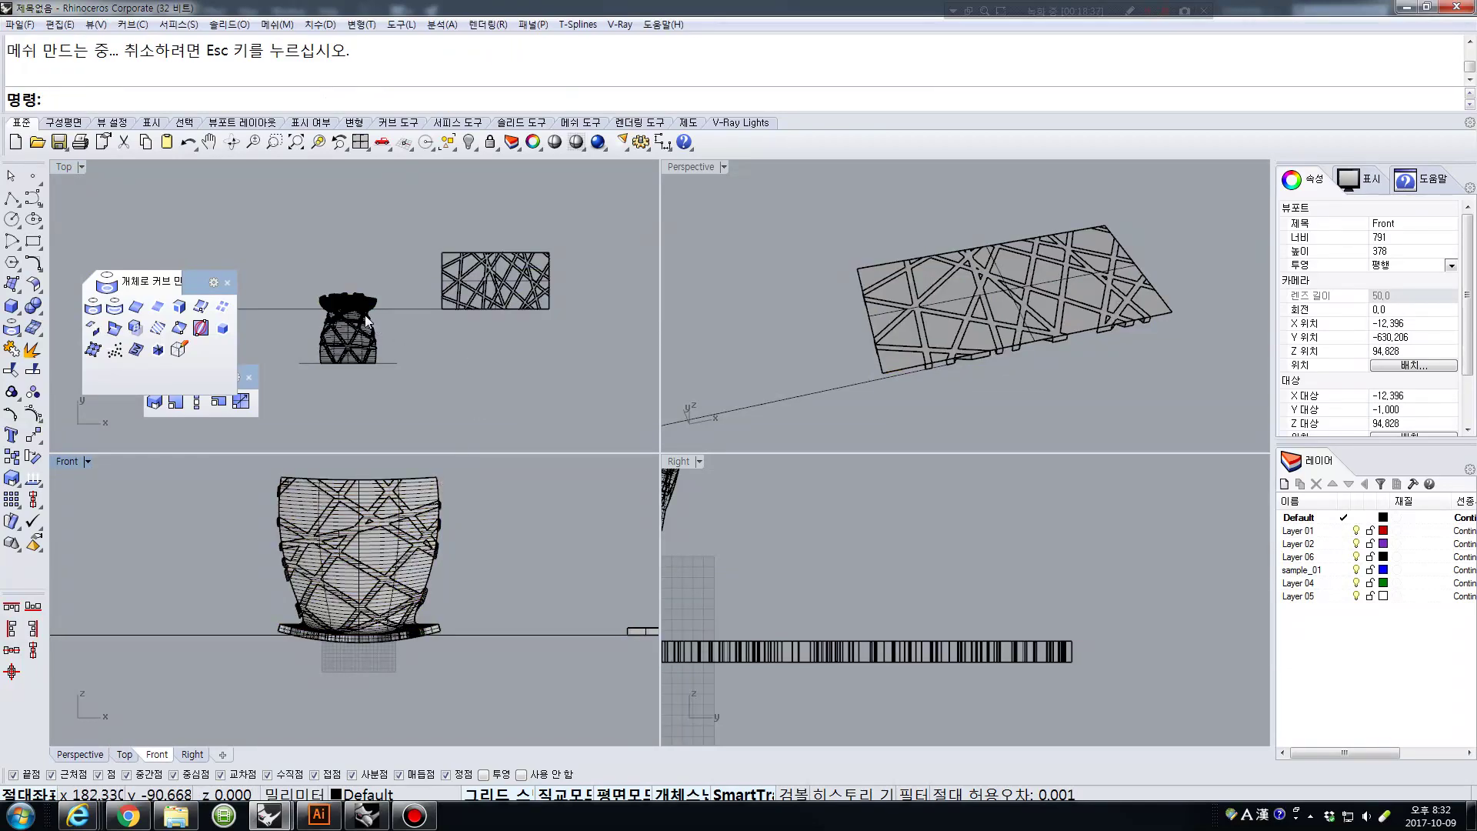
# Zoom to the chair surface and examine the flowed pattern from several sides in a maximized Perspective view.
pyautogui.scroll(4, 374, 321)
pyautogui.moveTo(425, 345)
pyautogui.mouseDown(button='right')
pyautogui.moveTo(305, 309)
pyautogui.moveTo(470, 311)
pyautogui.mouseUp(button='right')
pyautogui.click(391, 303)
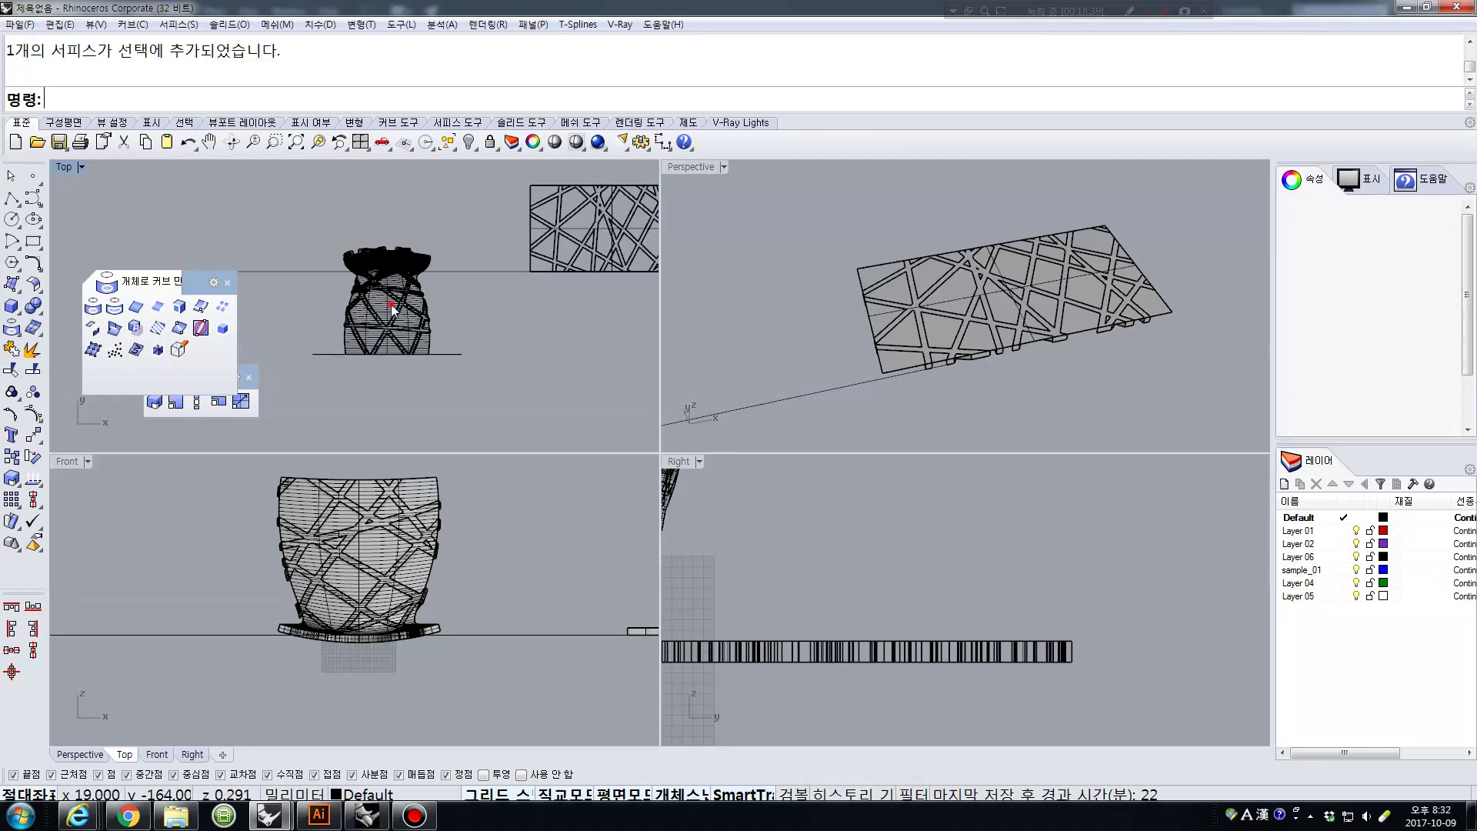
pyautogui.click(317, 141)
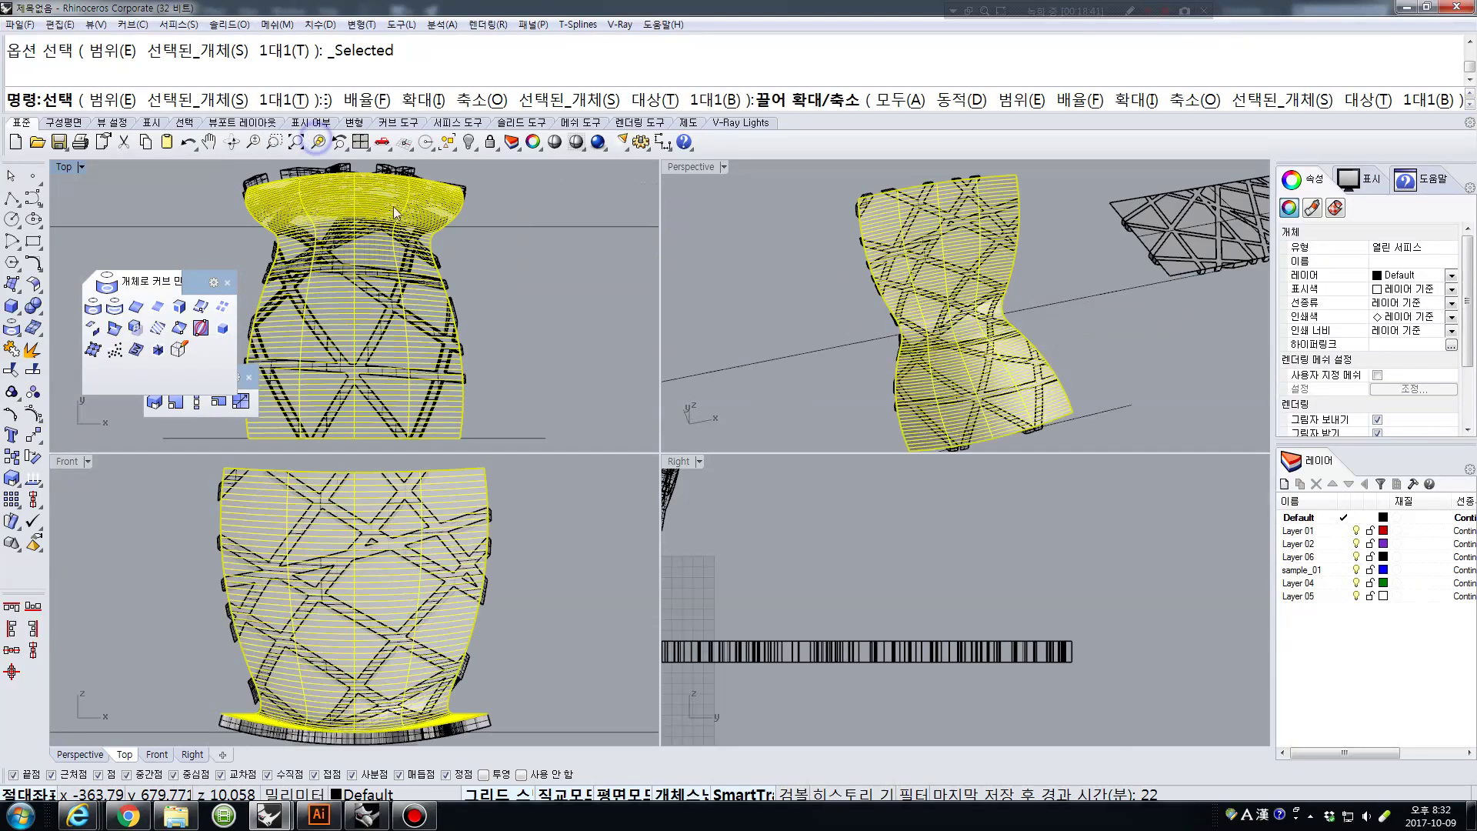
pyautogui.moveTo(1068, 348); pyautogui.dragTo(771, 184, button='right')
pyautogui.doubleClick(684, 167)
pyautogui.moveTo(693, 231); pyautogui.dragTo(820, 274, button='right')
pyautogui.click(1095, 382)
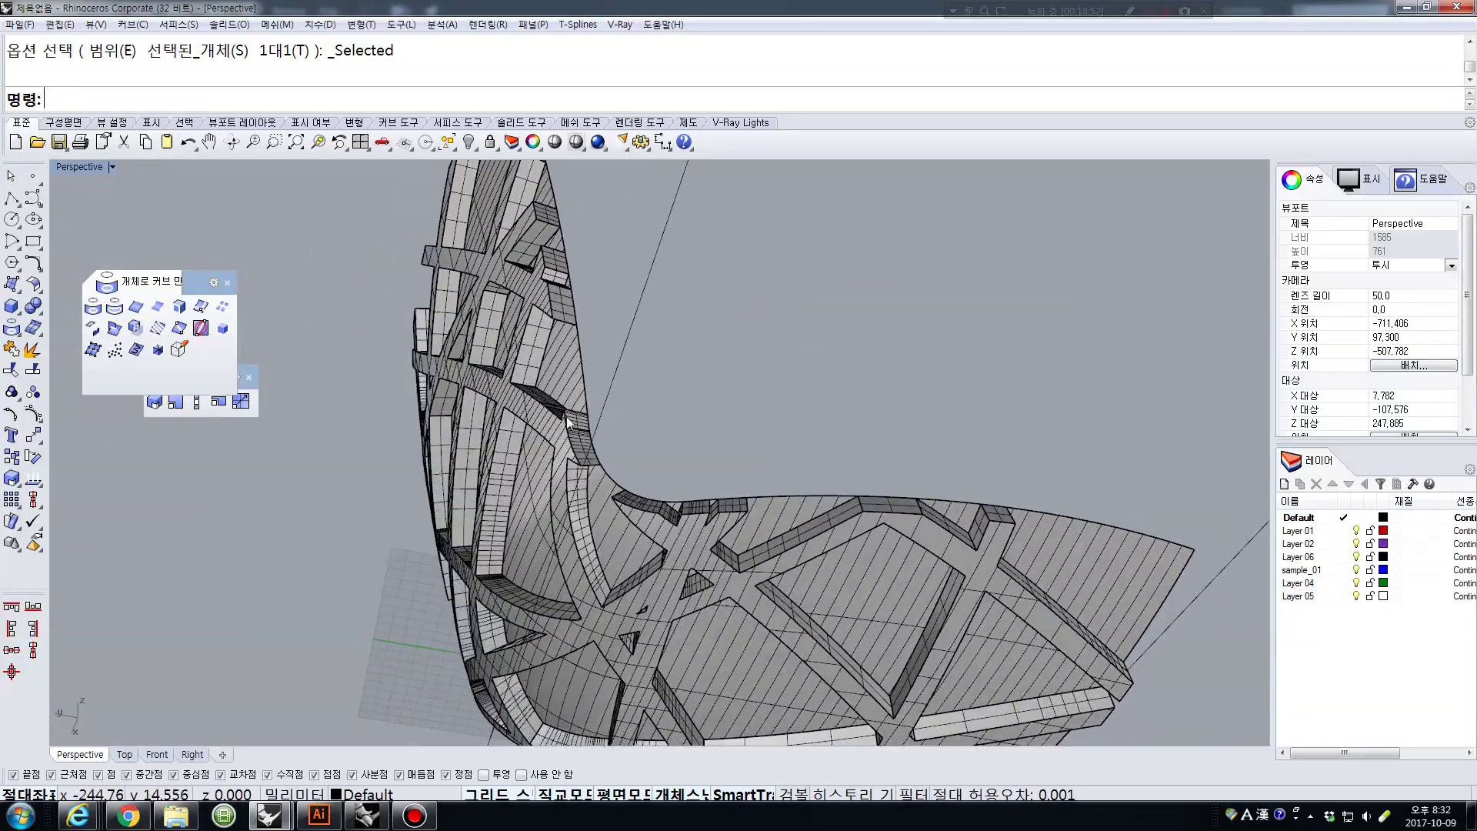
pyautogui.moveTo(617, 519); pyautogui.dragTo(914, 420, button='right')
# Offset the chair surface 10 mm toward its back and underside as a solid.
pyautogui.click(973, 302)
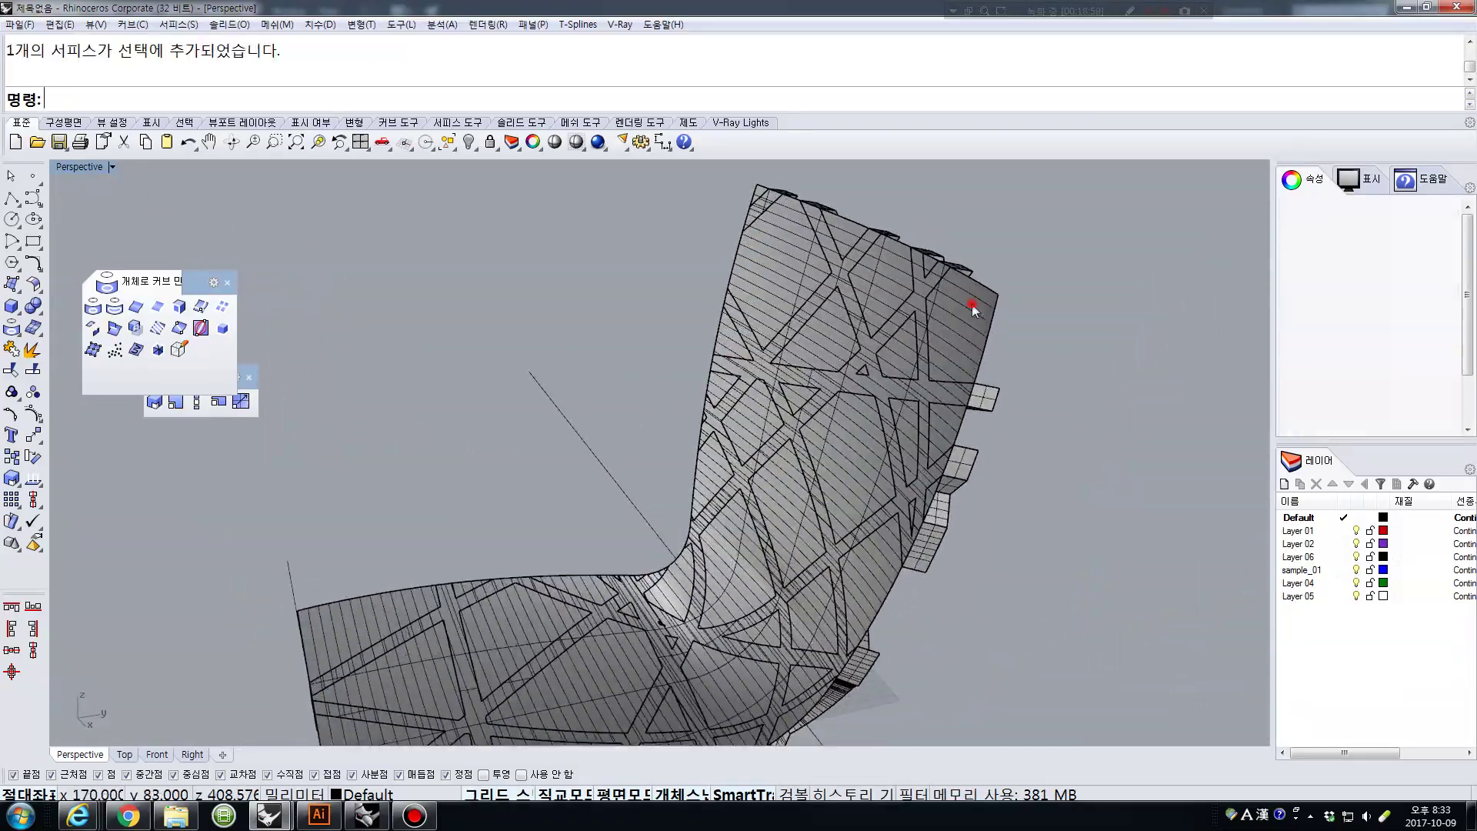
pyautogui.click(133, 24)
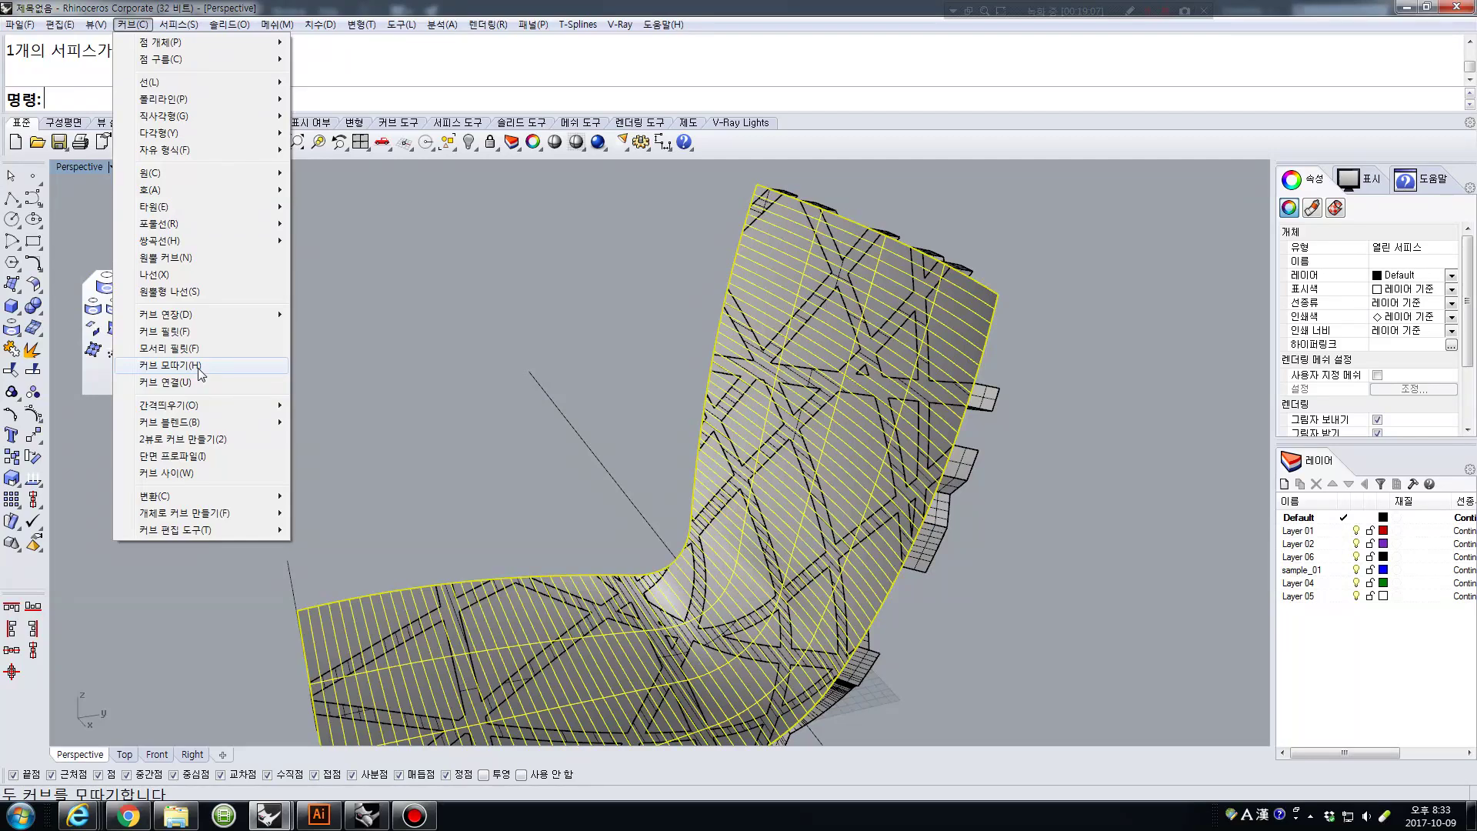
pyautogui.moveTo(194, 81)
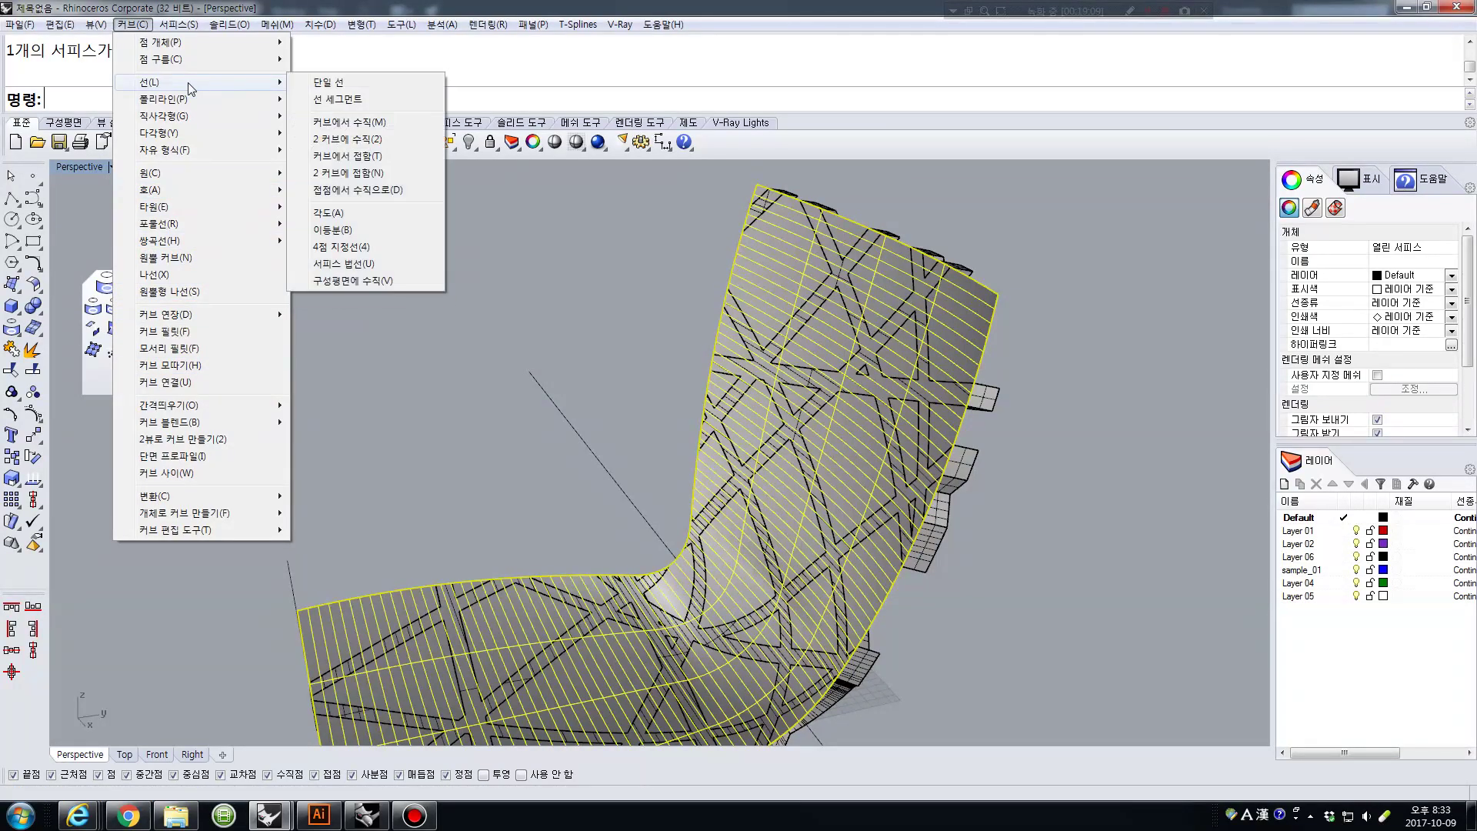
pyautogui.moveTo(204, 315)
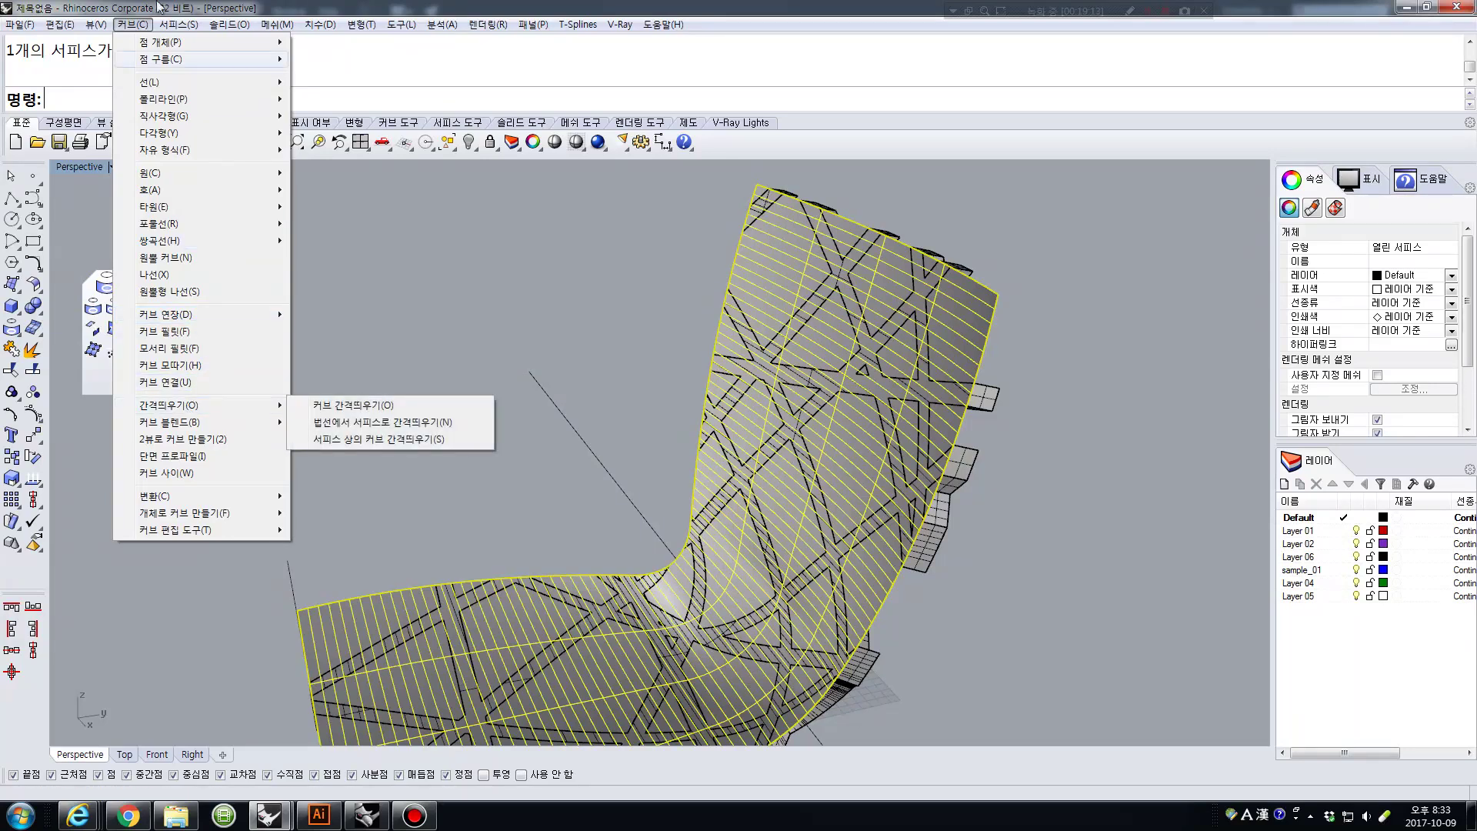
pyautogui.moveTo(175, 25)
pyautogui.click(223, 404)
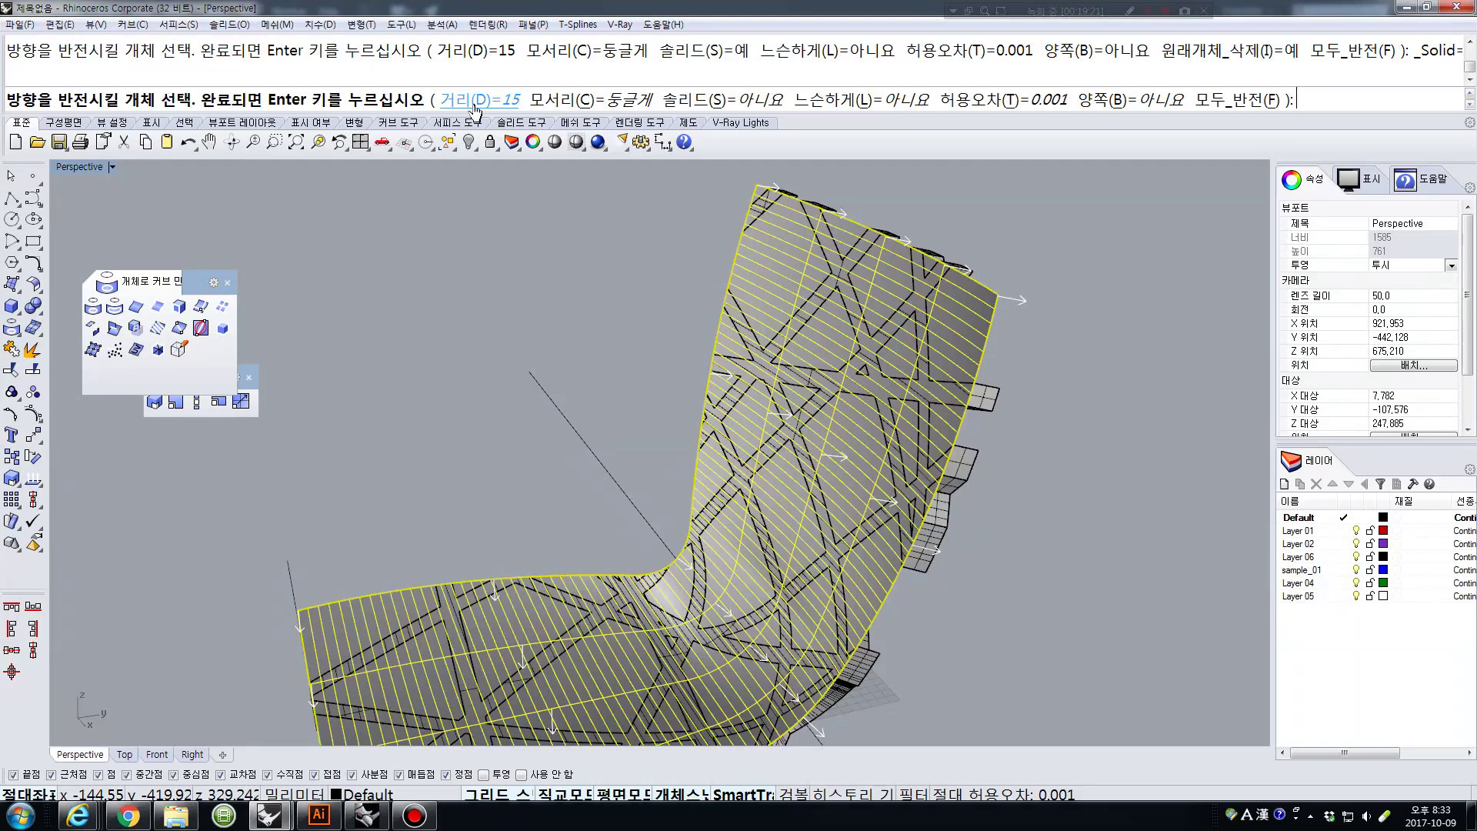
pyautogui.click(475, 108)
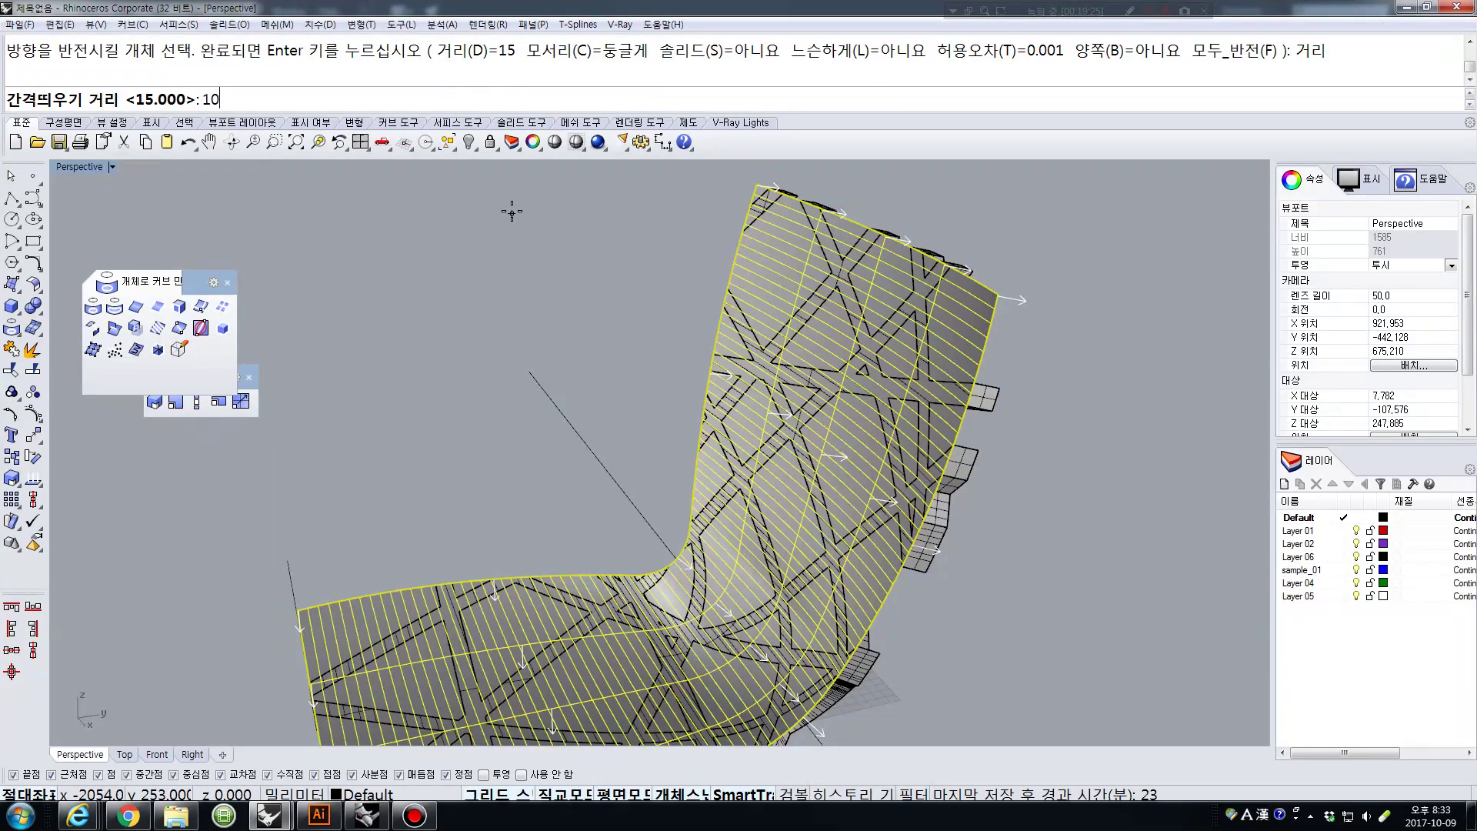
pyautogui.press('Return')
pyautogui.click(677, 91)
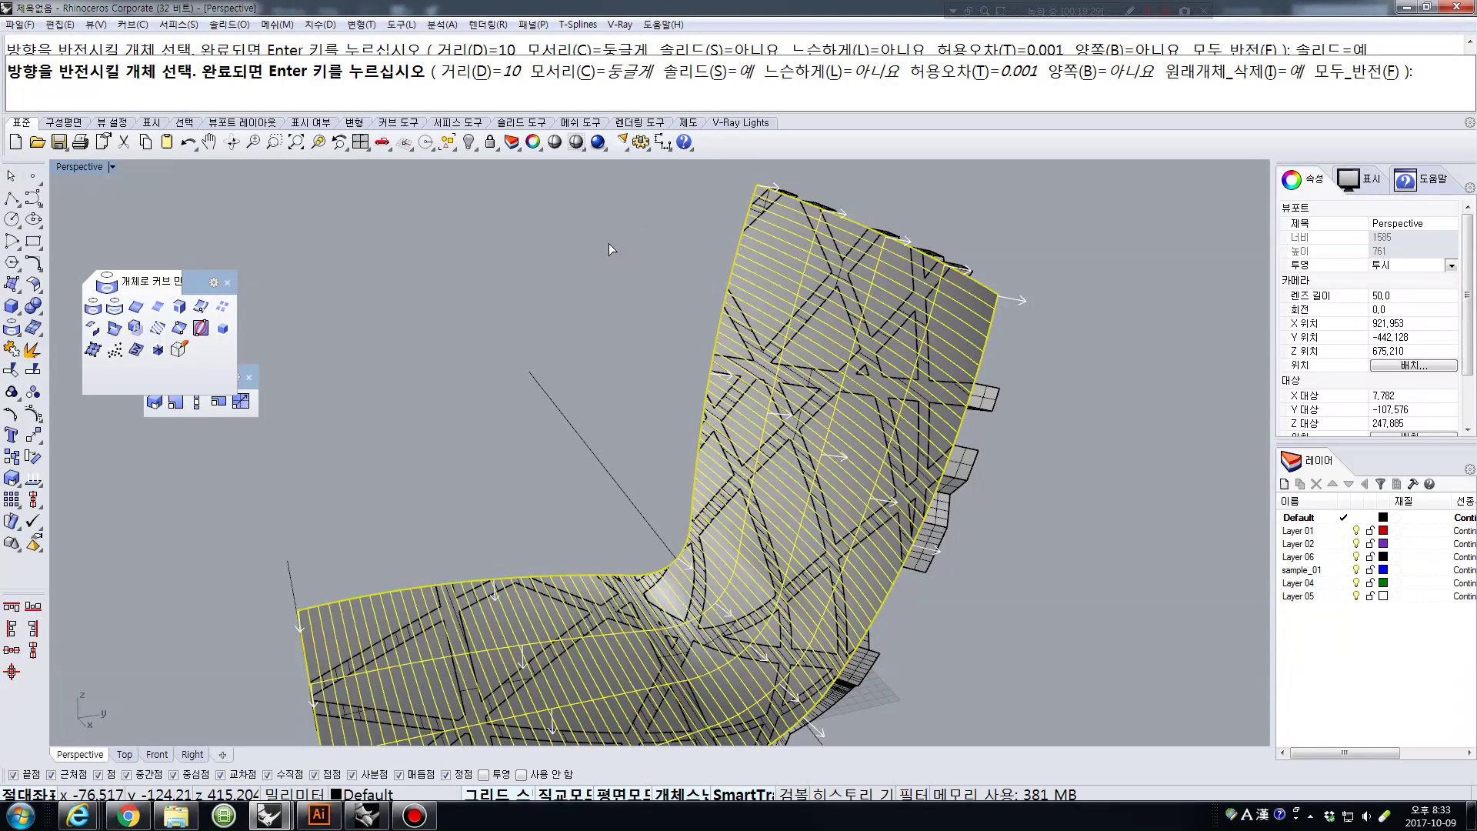
pyautogui.press('Return')
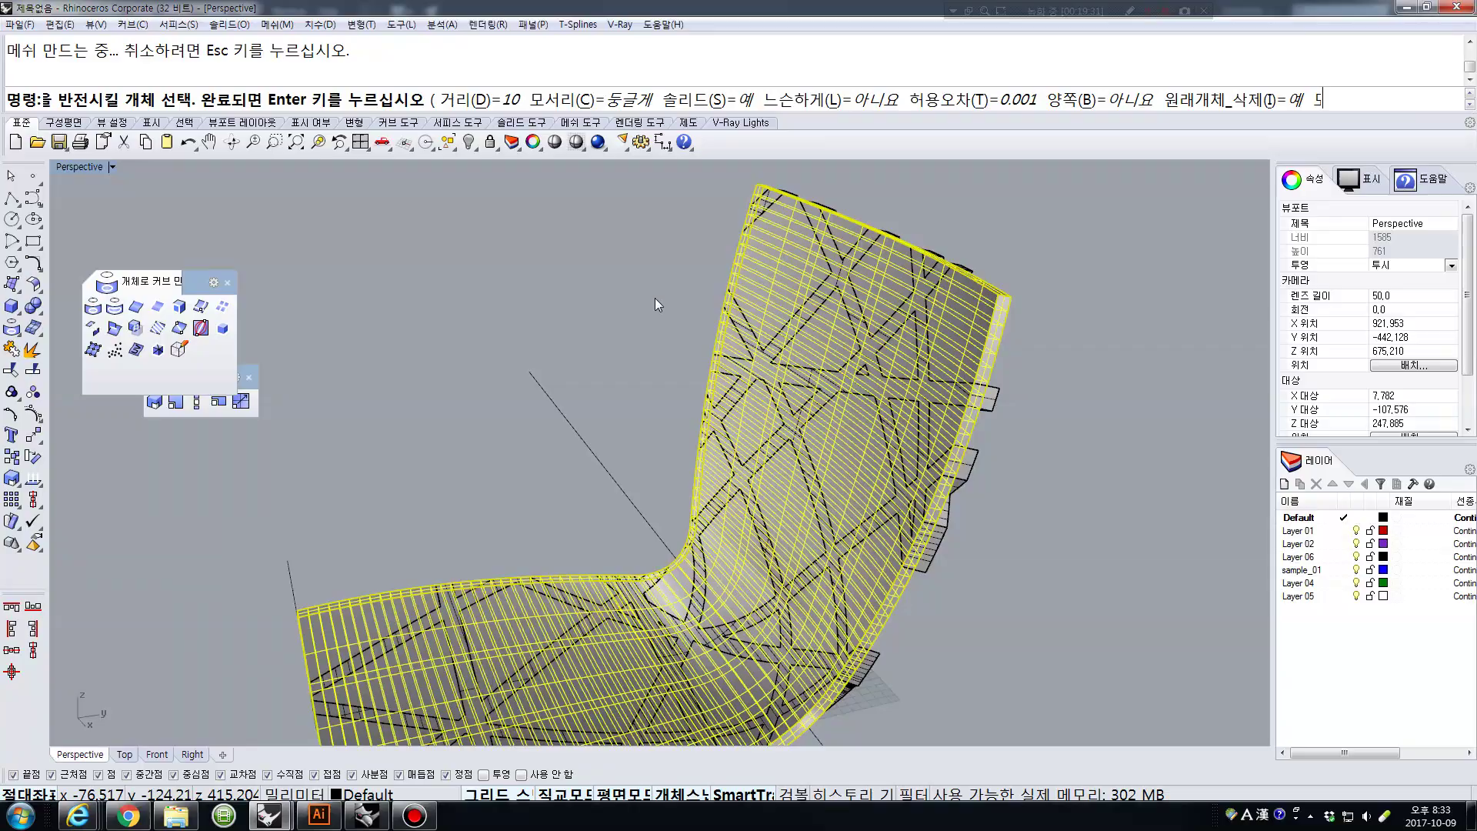
# Examine the thickened chair and its flowed pattern from the front, back and sides, starting the Flow along Surface command along the way.
pyautogui.moveTo(884, 280); pyautogui.dragTo(111, 267, button='right')
pyautogui.scroll(-8, 679, 310)
pyautogui.moveTo(788, 314)
pyautogui.mouseDown(button='right')
pyautogui.moveTo(662, 313)
pyautogui.moveTo(775, 328)
pyautogui.mouseUp(button='right')
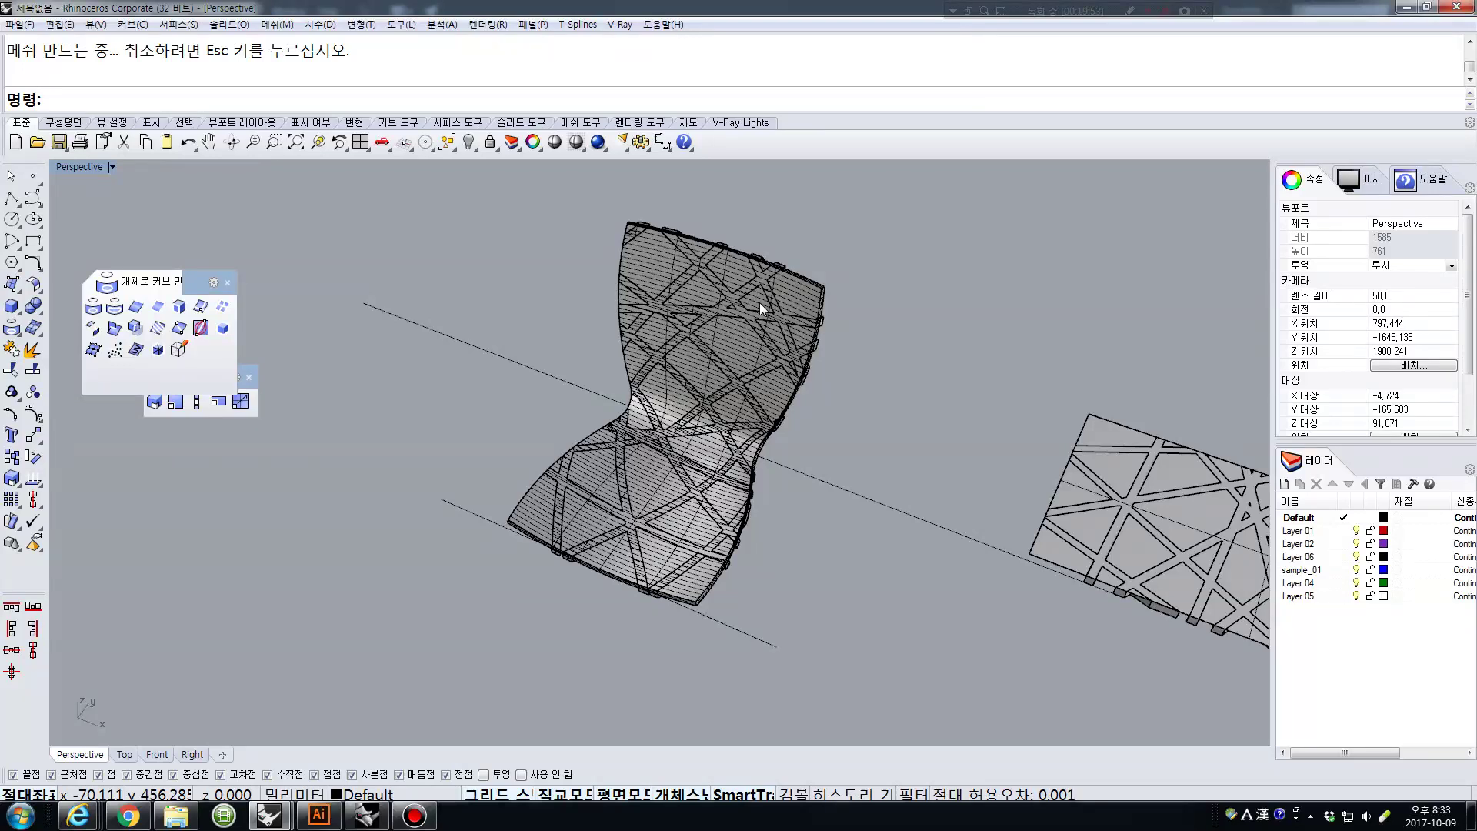
pyautogui.click(17, 522)
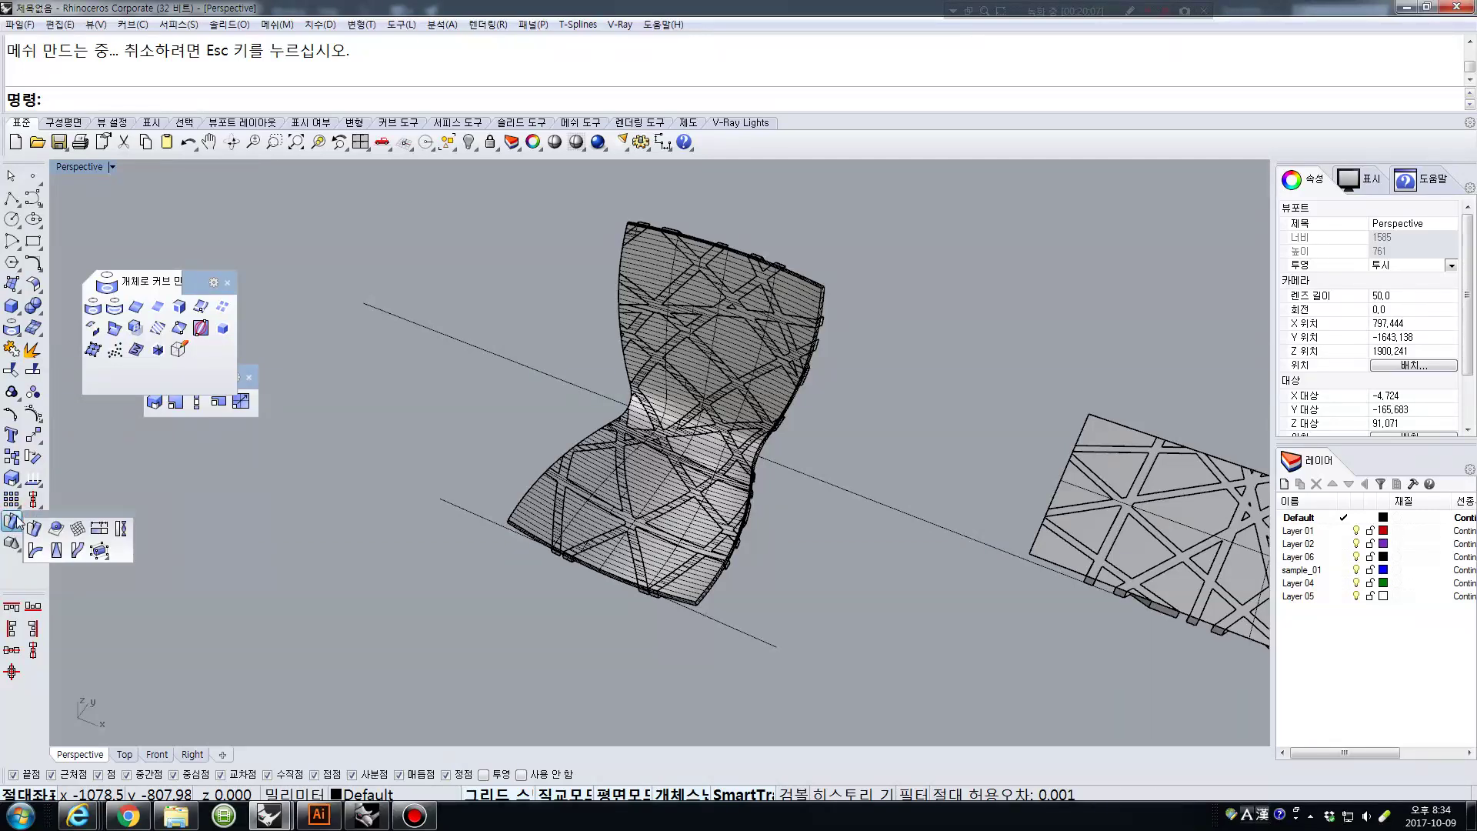
pyautogui.click(34, 528)
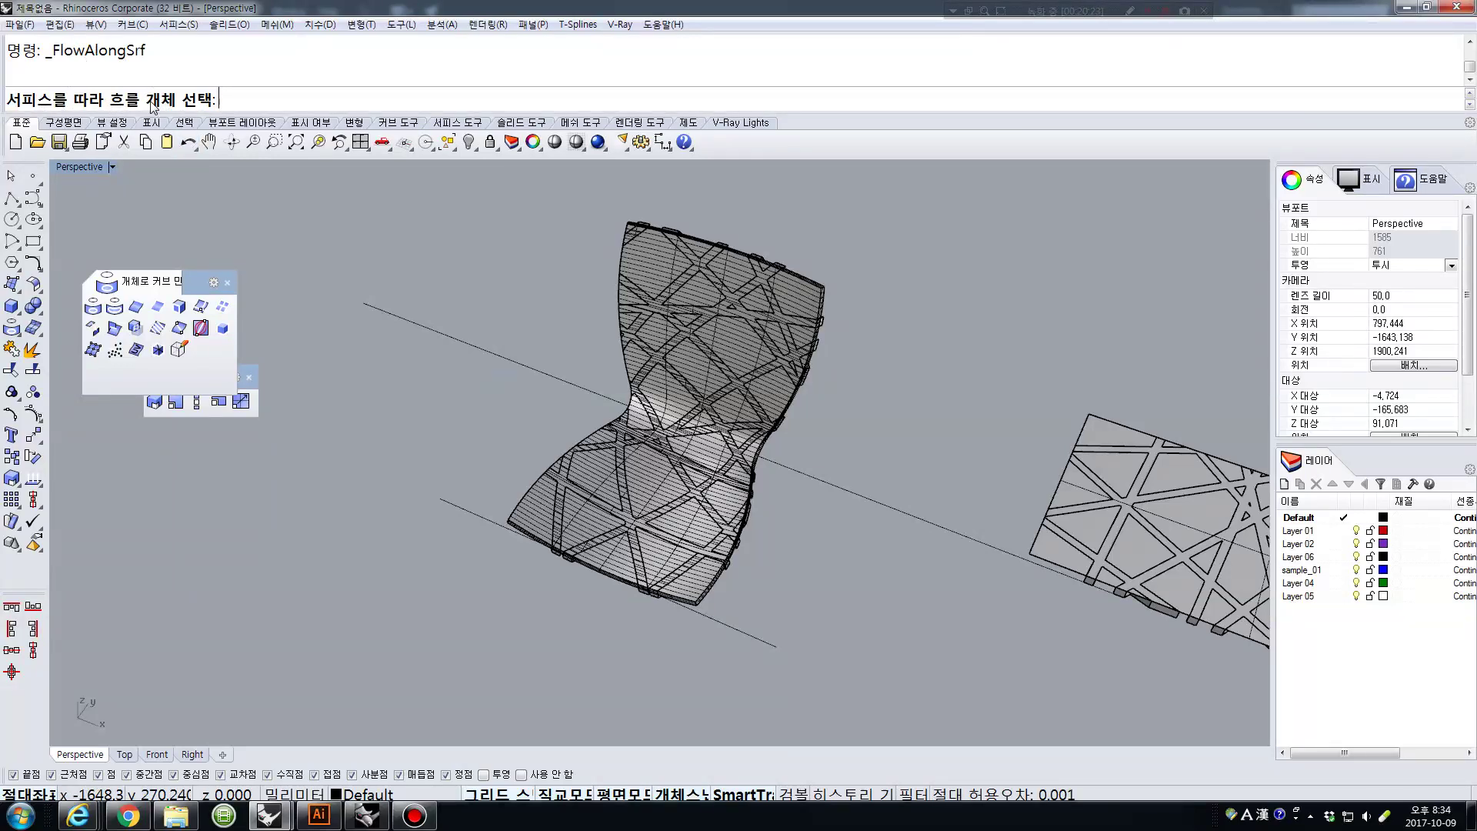
pyautogui.moveTo(833, 388); pyautogui.dragTo(953, 387, button='right')
pyautogui.scroll(2, 733, 320)
pyautogui.moveTo(692, 386); pyautogui.dragTo(659, 315, button='right')
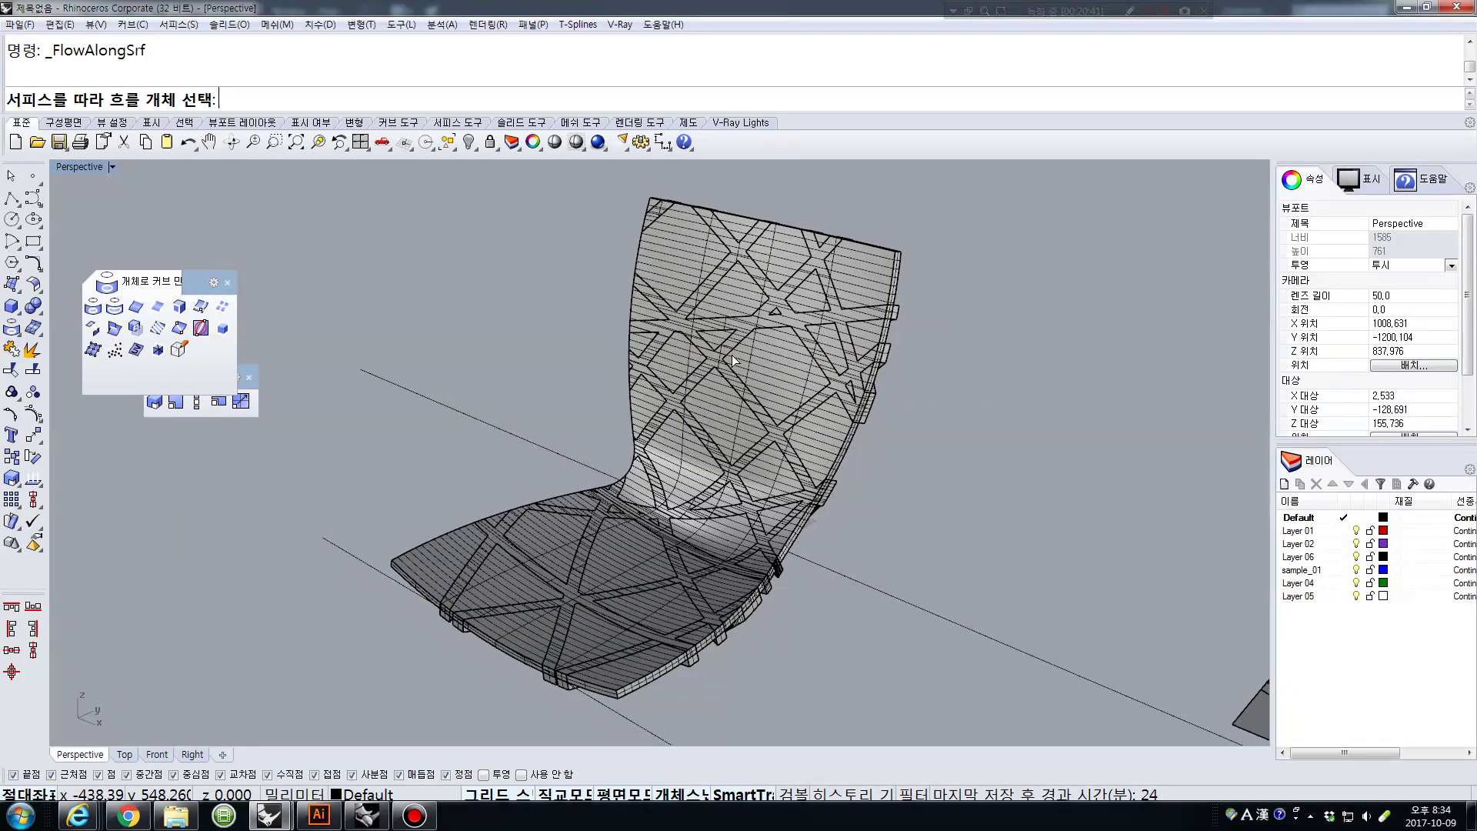
pyautogui.moveTo(1009, 483); pyautogui.dragTo(659, 446, button='right')
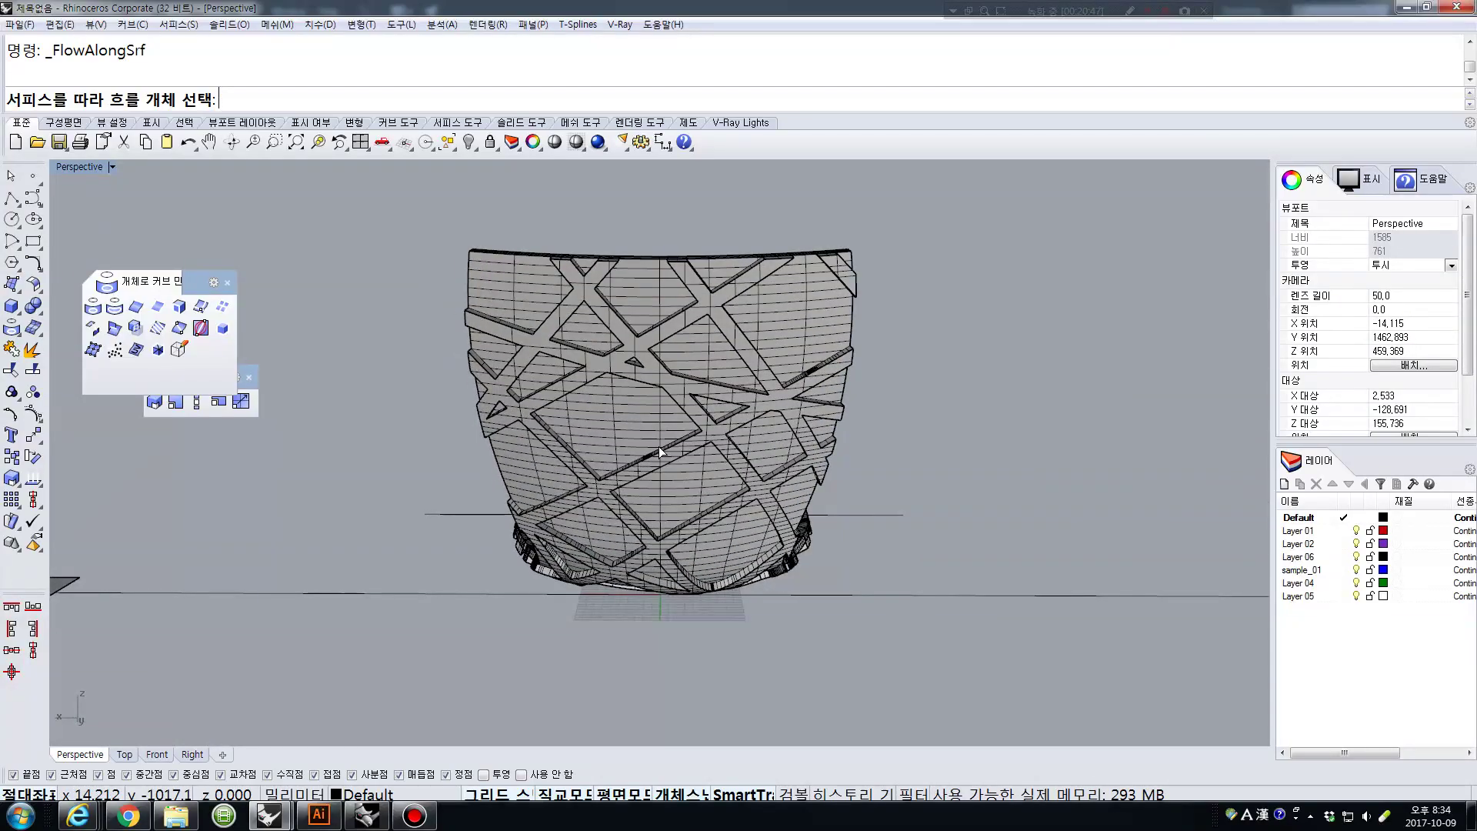
pyautogui.moveTo(700, 536); pyautogui.dragTo(650, 431, button='right')
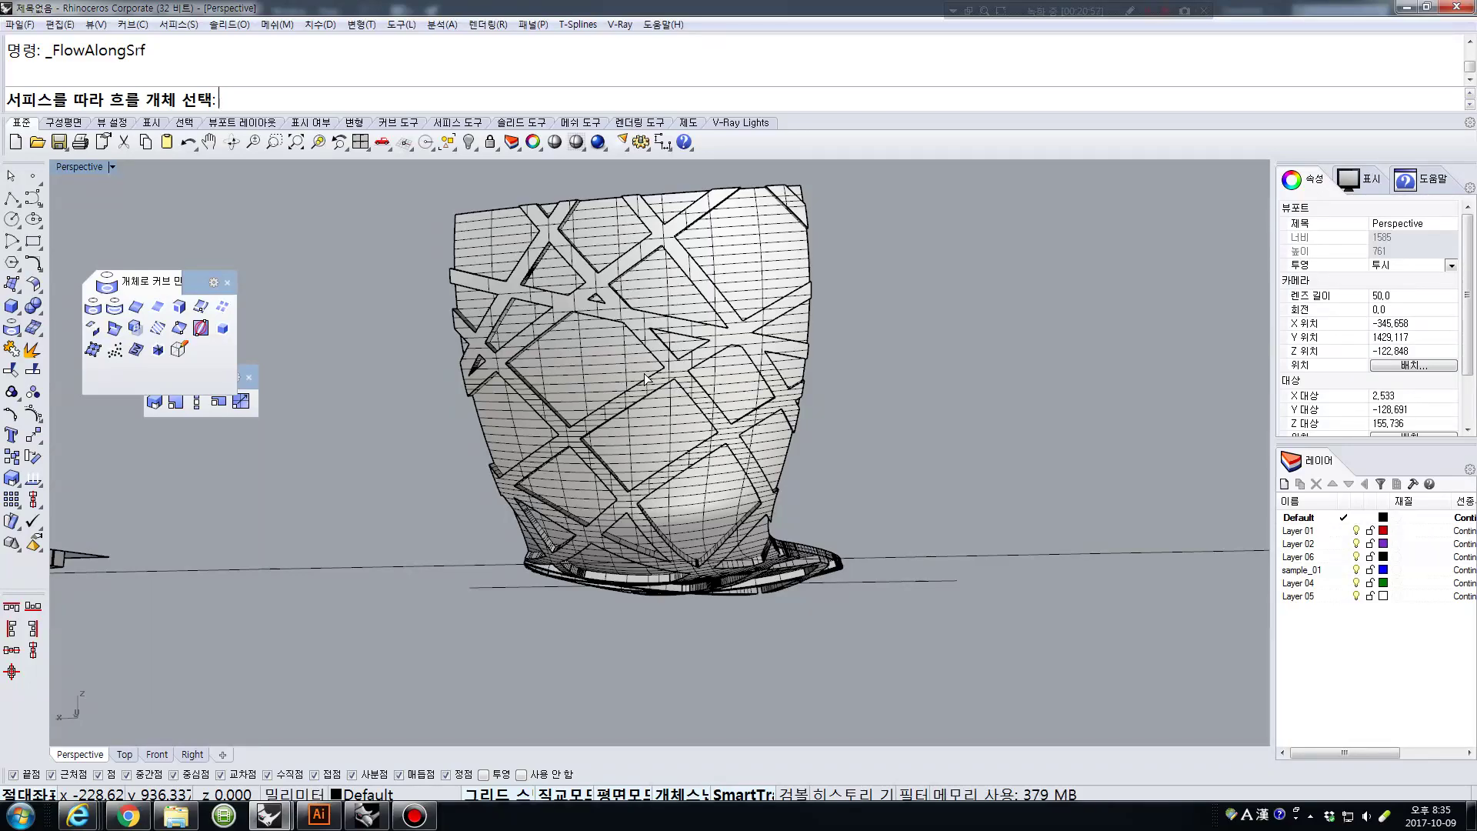
pyautogui.moveTo(651, 387); pyautogui.dragTo(1026, 575, button='right')
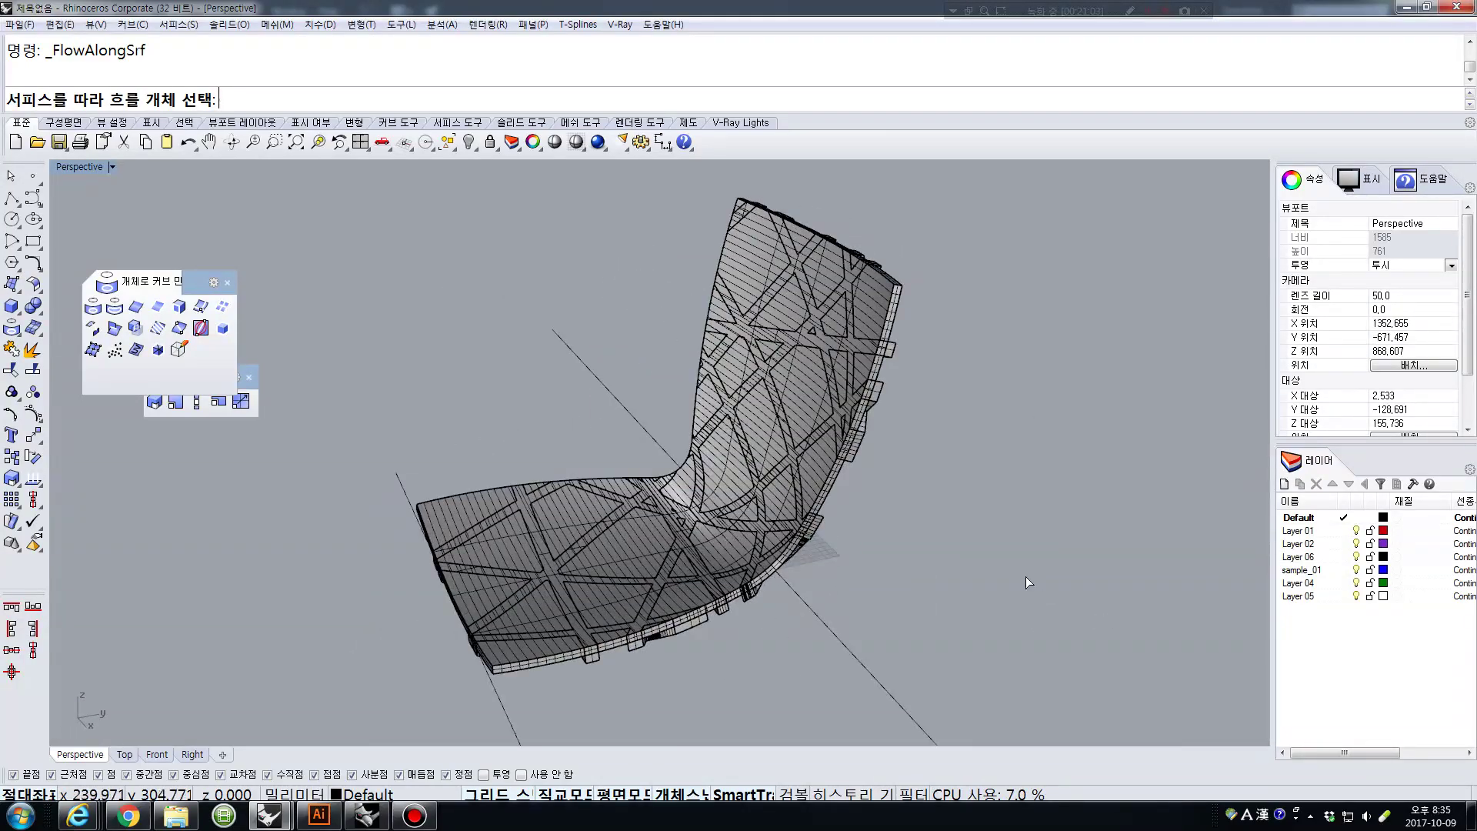